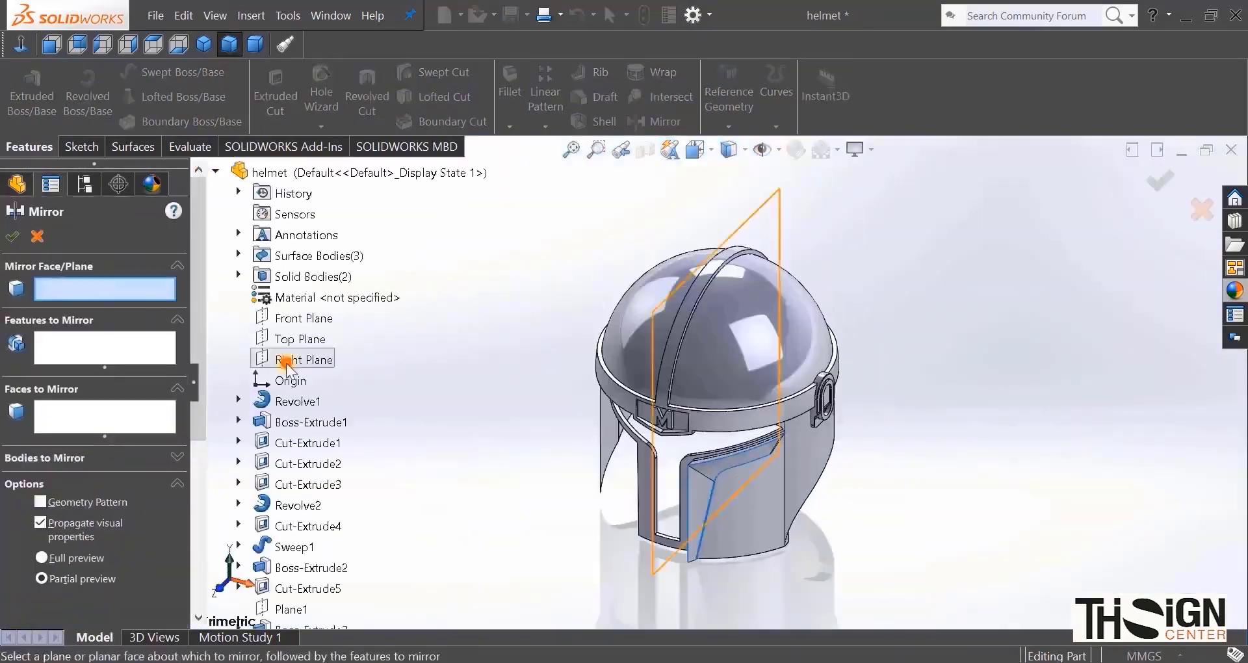
Step: Choose the Right Plane as the mirror plane for the helmet's cheek panel
left_click(294, 359)
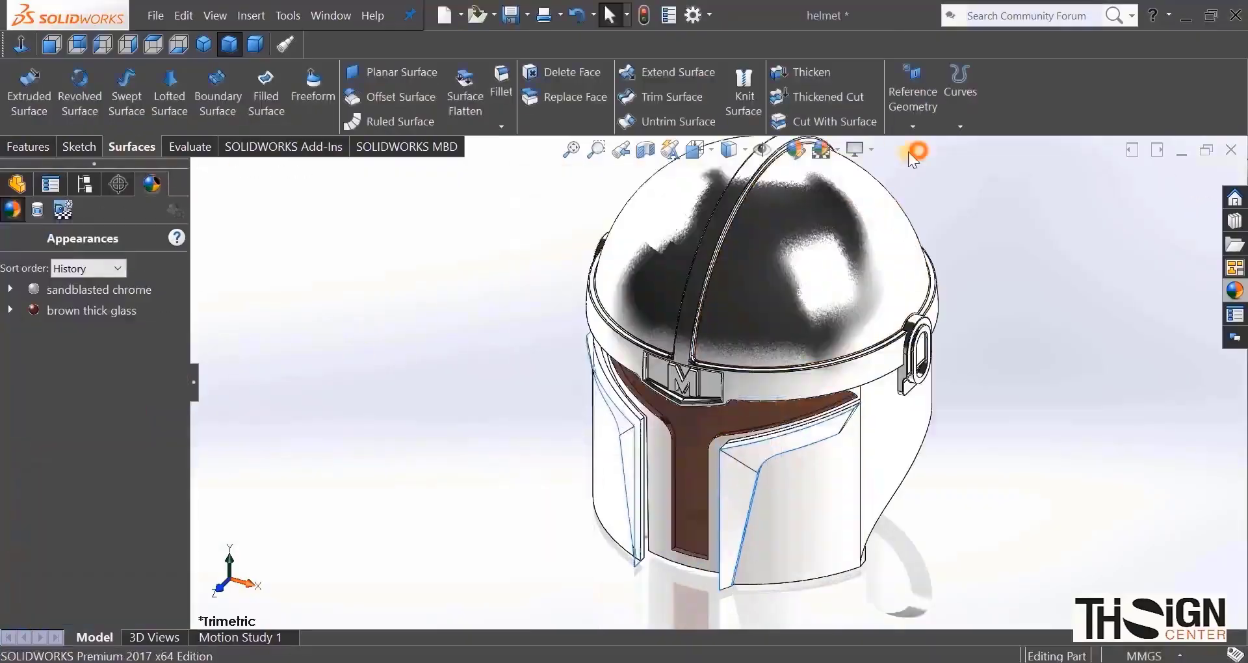
middle_click_drag(494, 273, 518, 254)
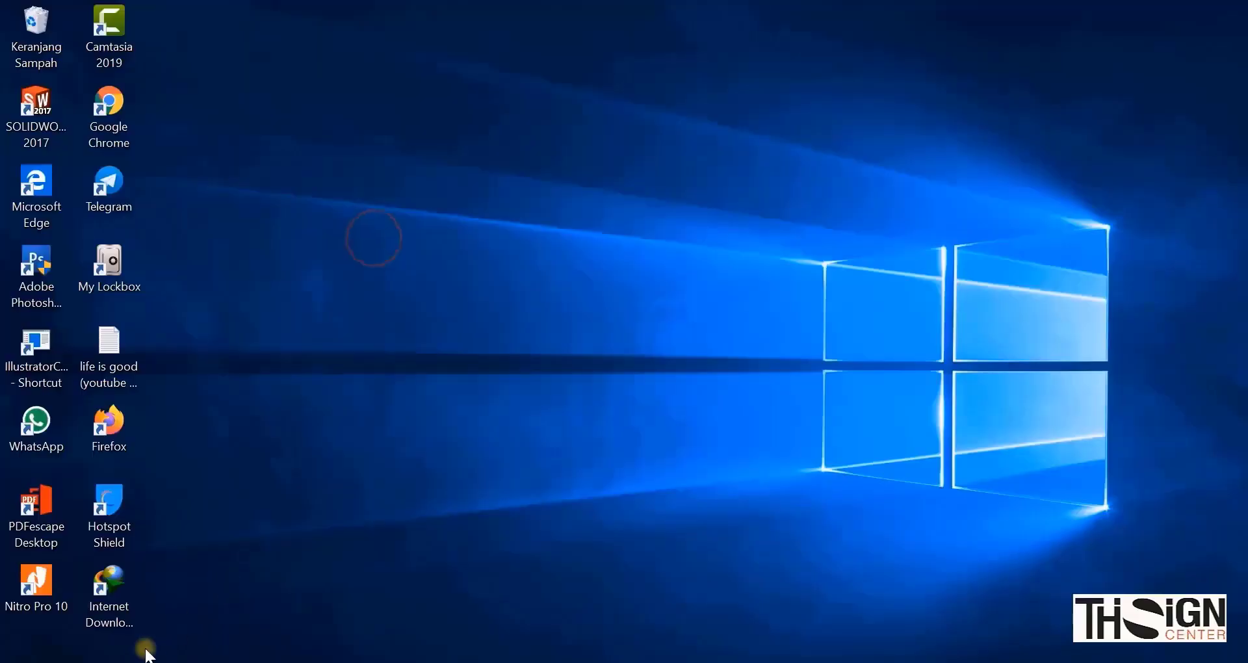
Step: Launch SOLIDWORKS 2017 from the Windows desktop
left_click(85, 658)
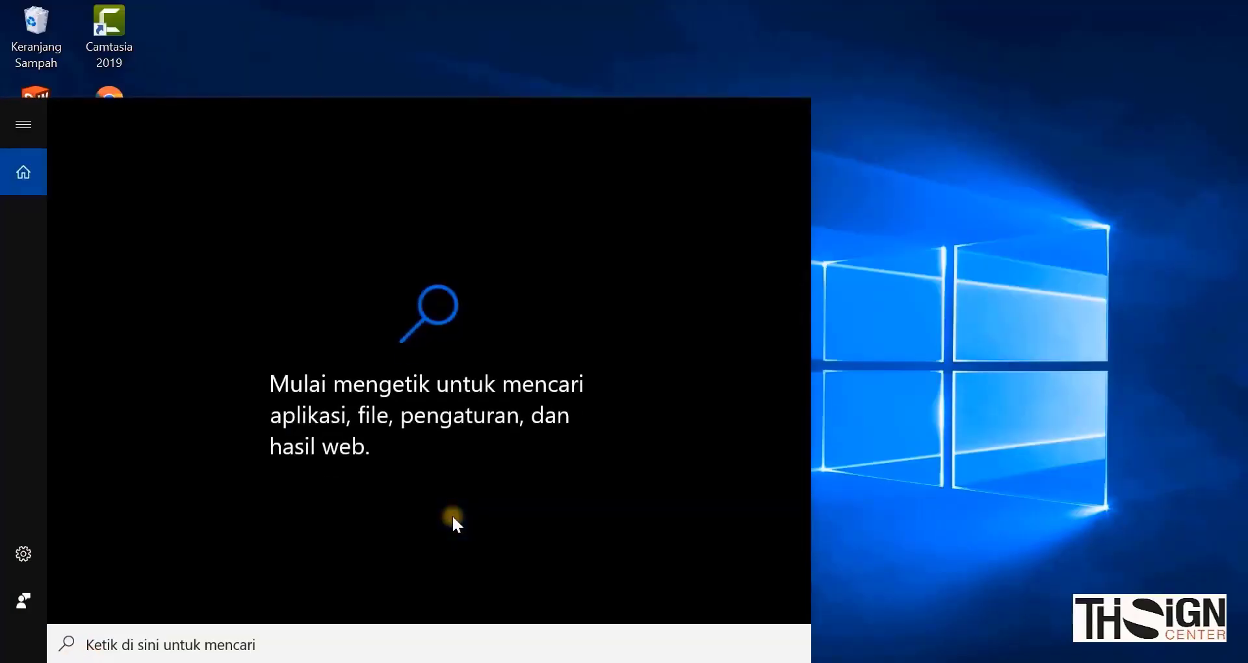
type("soli")
key("Return")
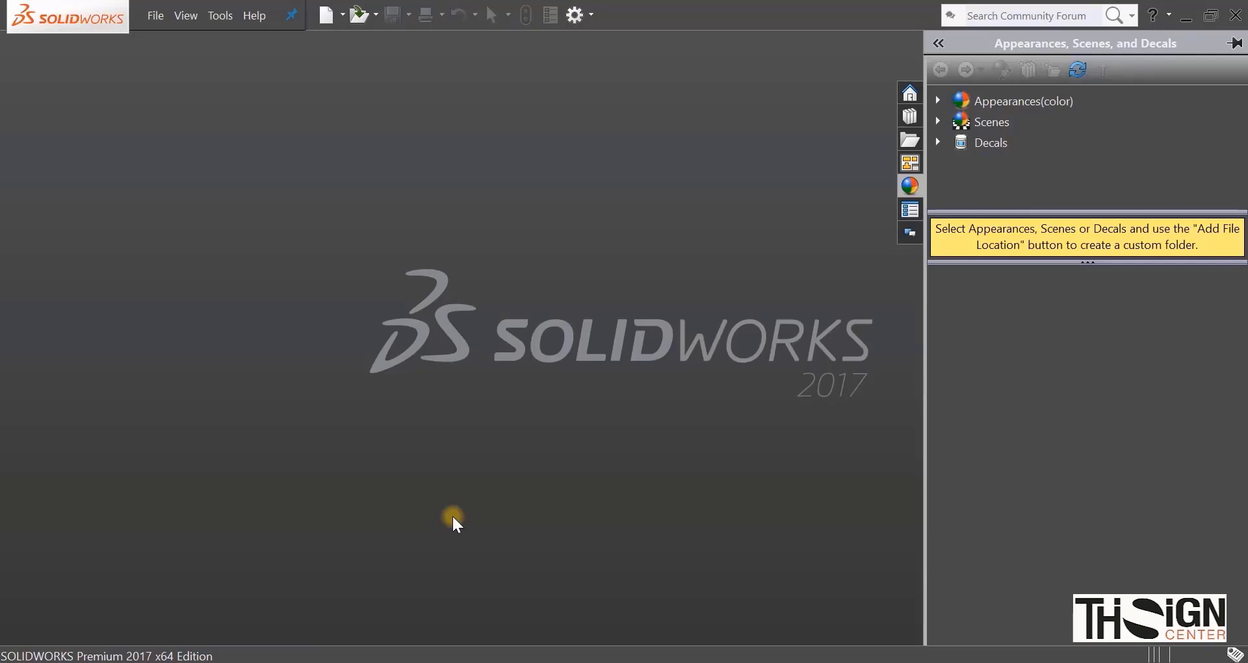
Step: Create a new part document
key("ctrl+n")
left_click(436, 292)
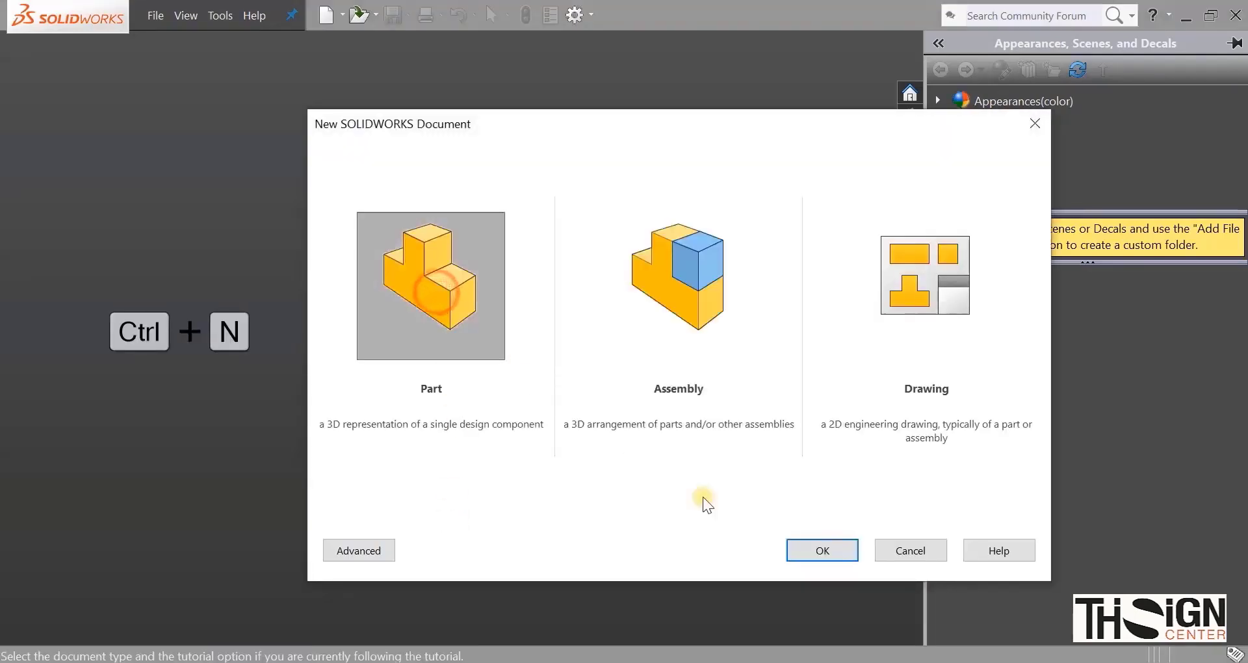
left_click(837, 555)
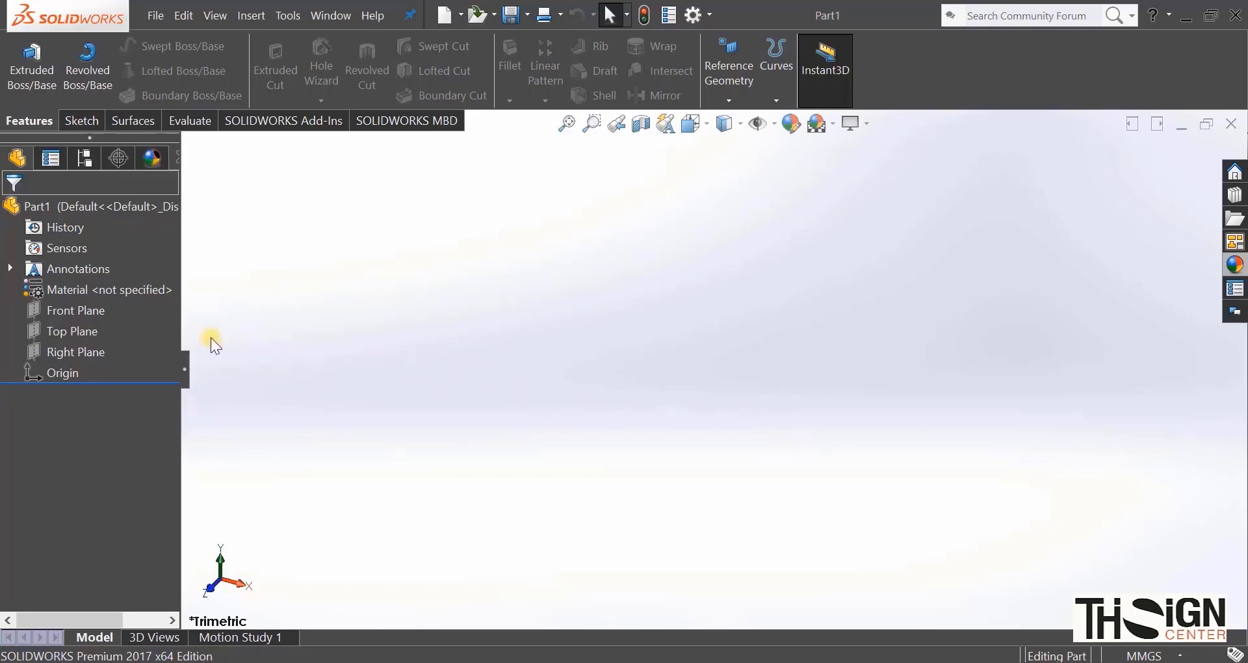
Step: Start a sketch on the Front Plane and draw a vertical construction line about 84 mm long upward from the origin
left_click(88, 313)
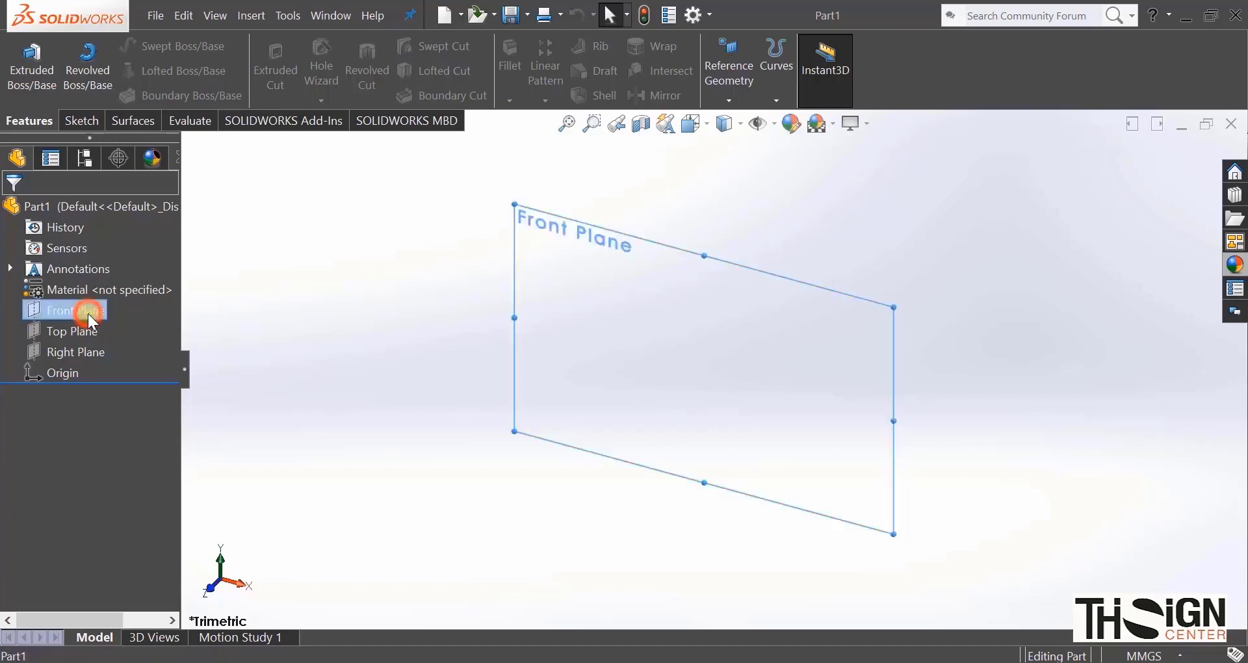
left_click(107, 287)
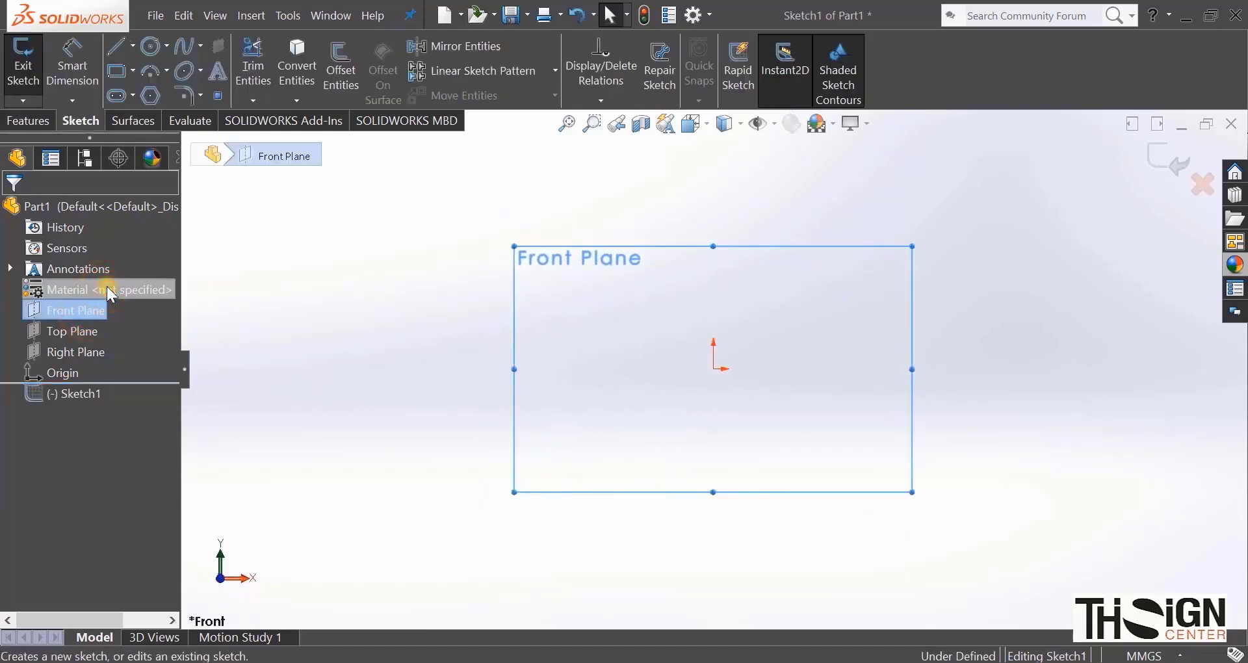
left_click(117, 48)
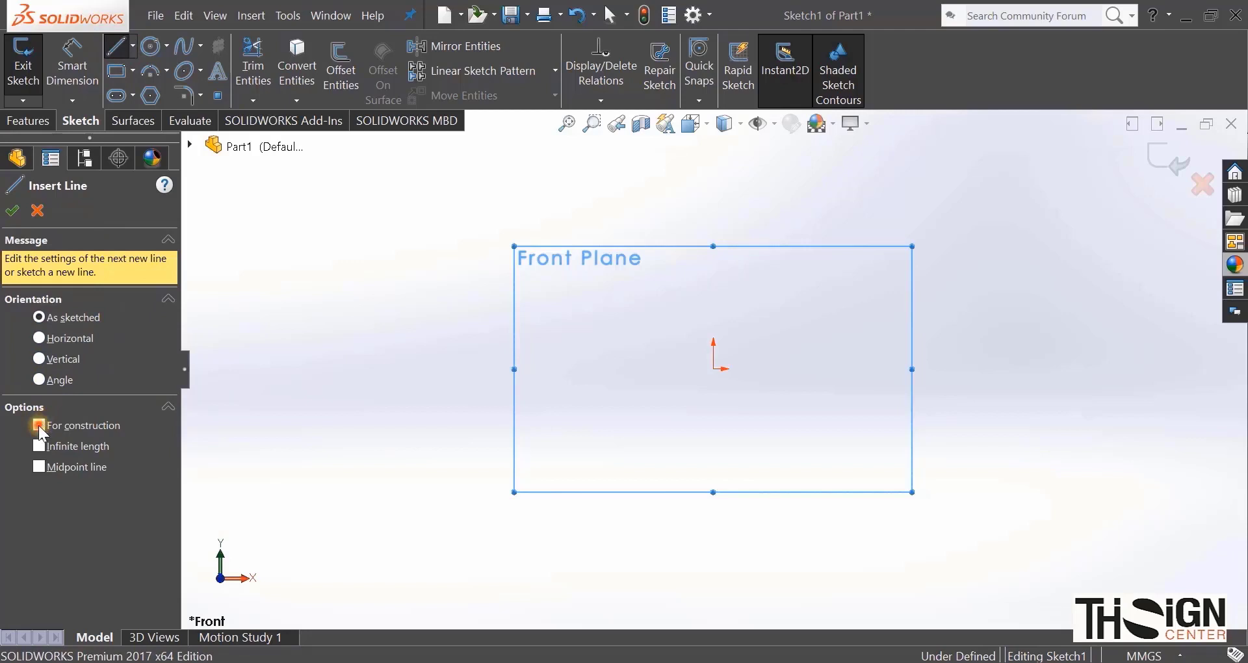
left_click(715, 370)
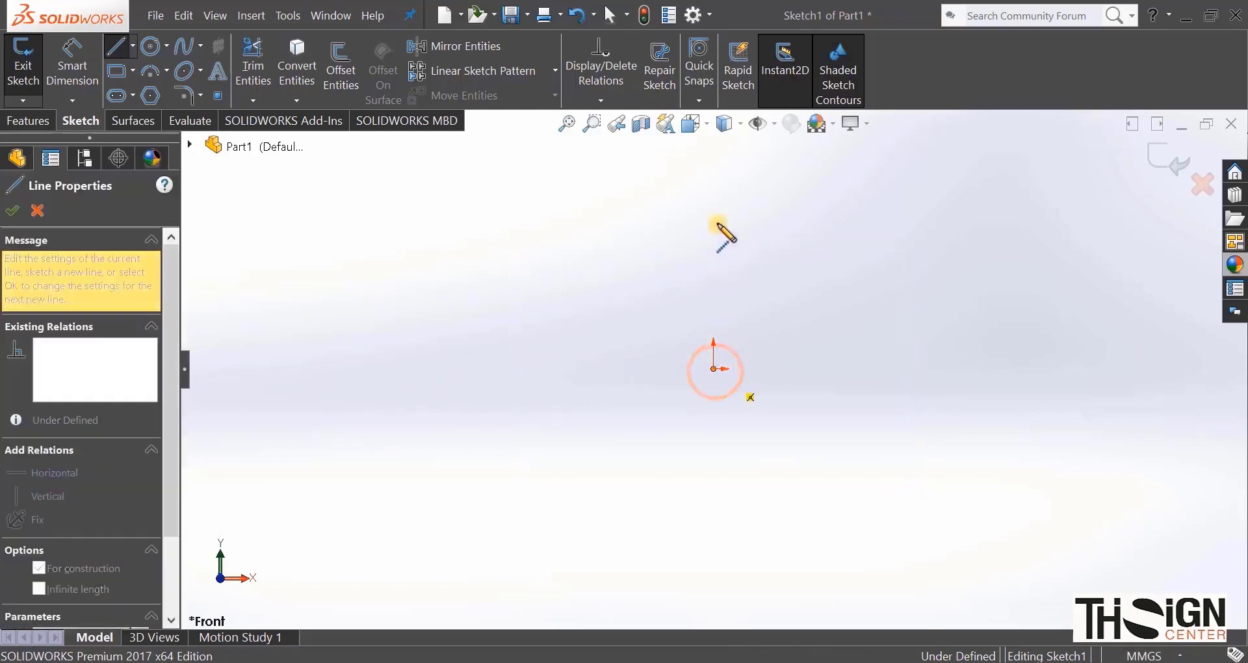
left_click(712, 182)
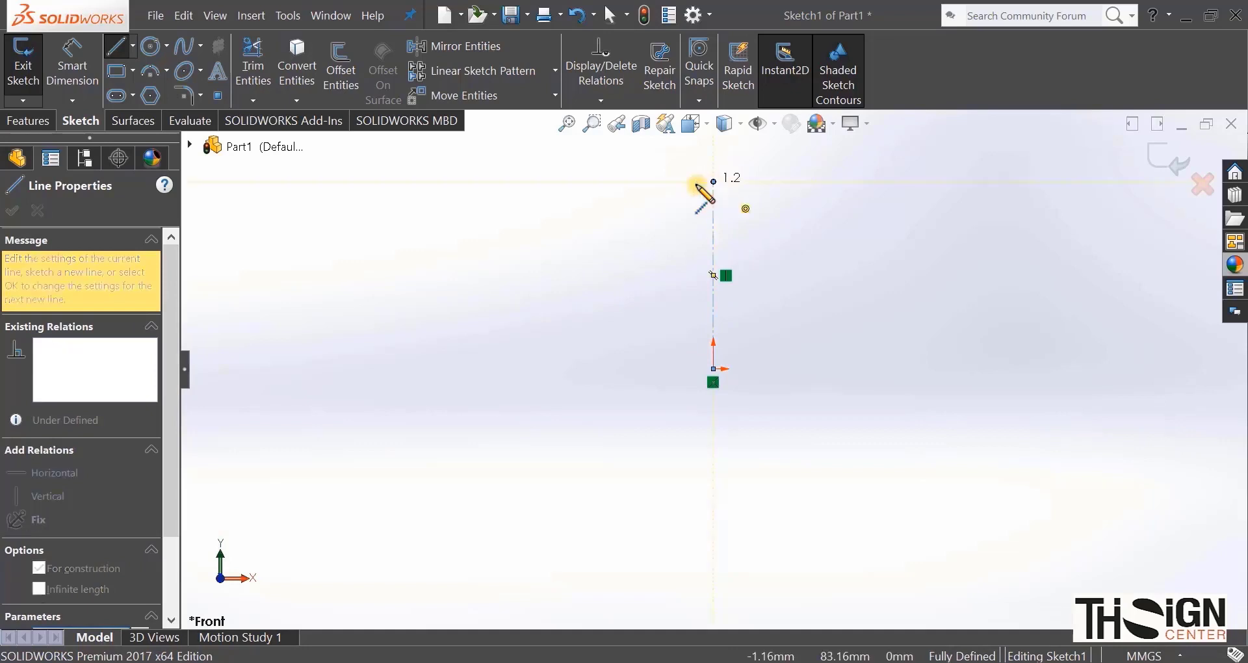
Step: Dimension the vertical construction line and set its length to 255 mm
left_click(72, 65)
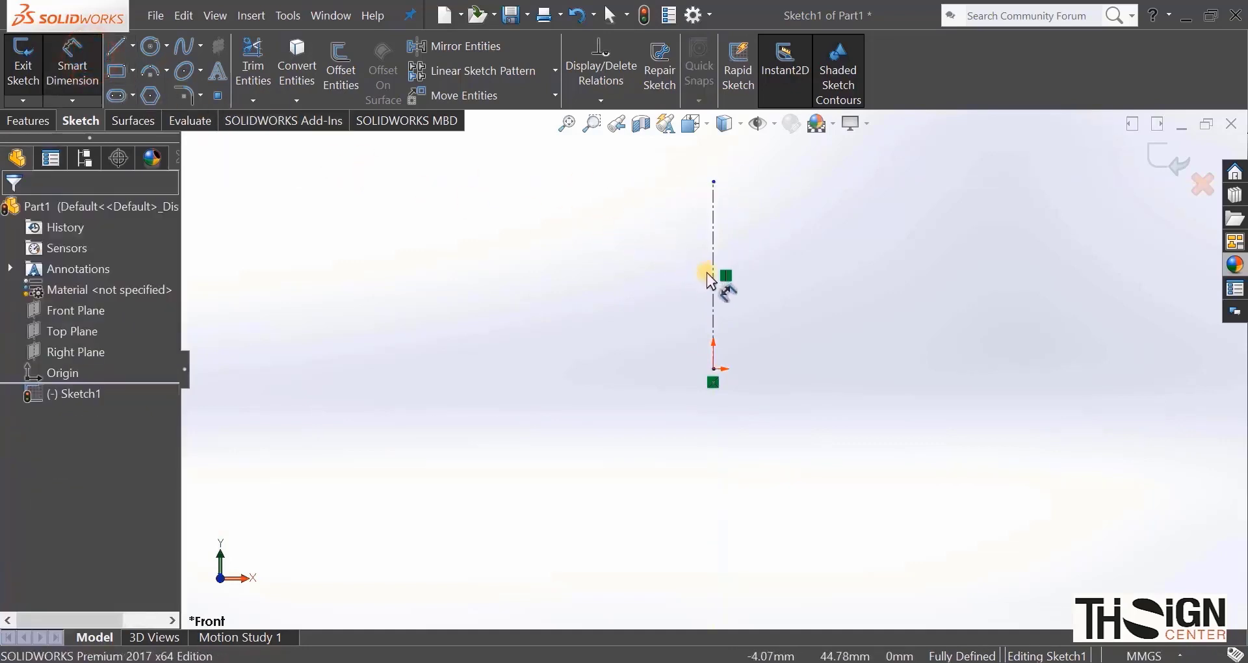
left_click(715, 290)
left_click(784, 291)
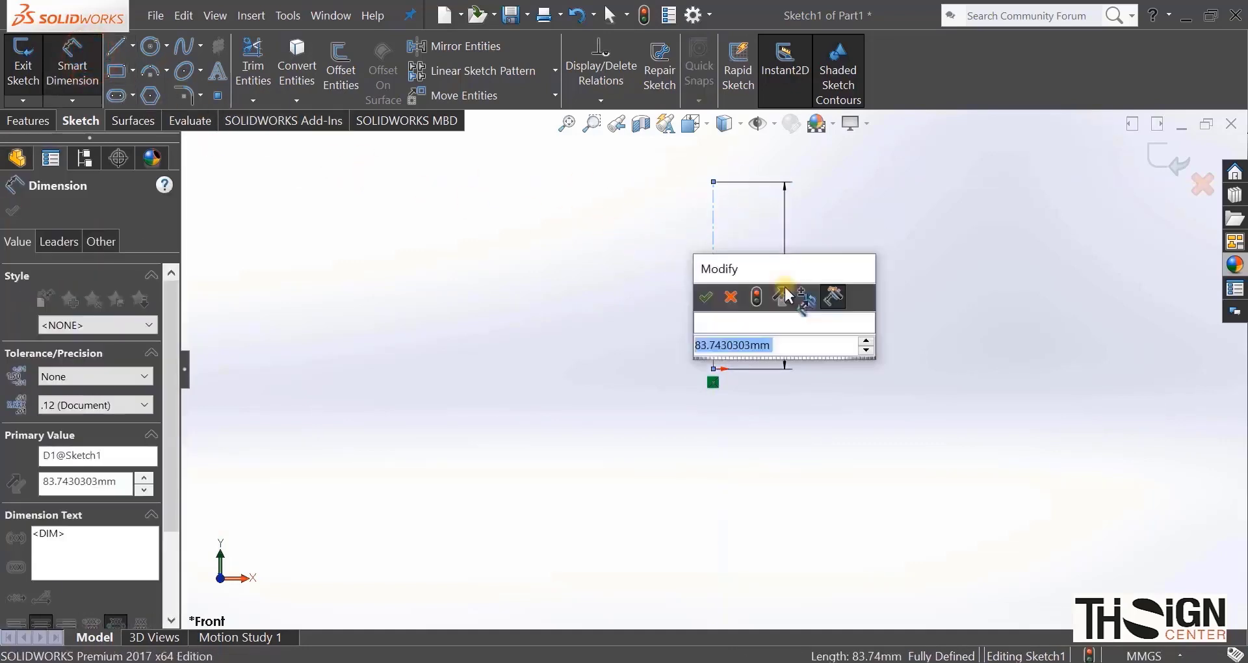
type("2")
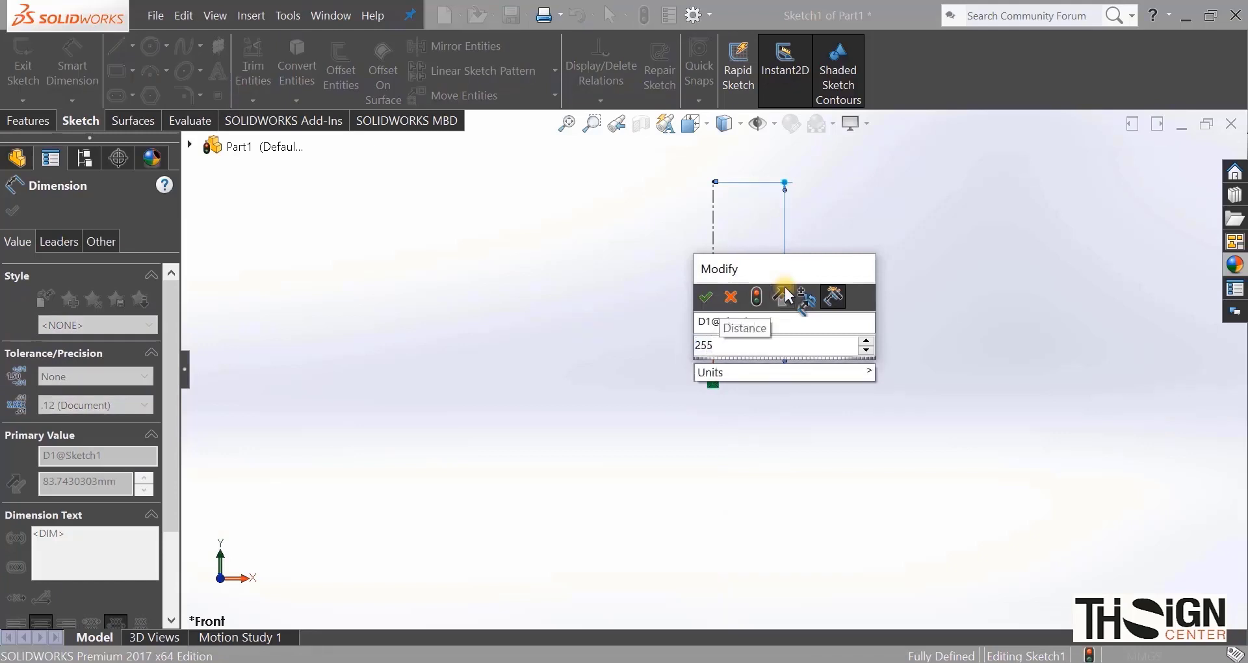
type("55")
key("Return")
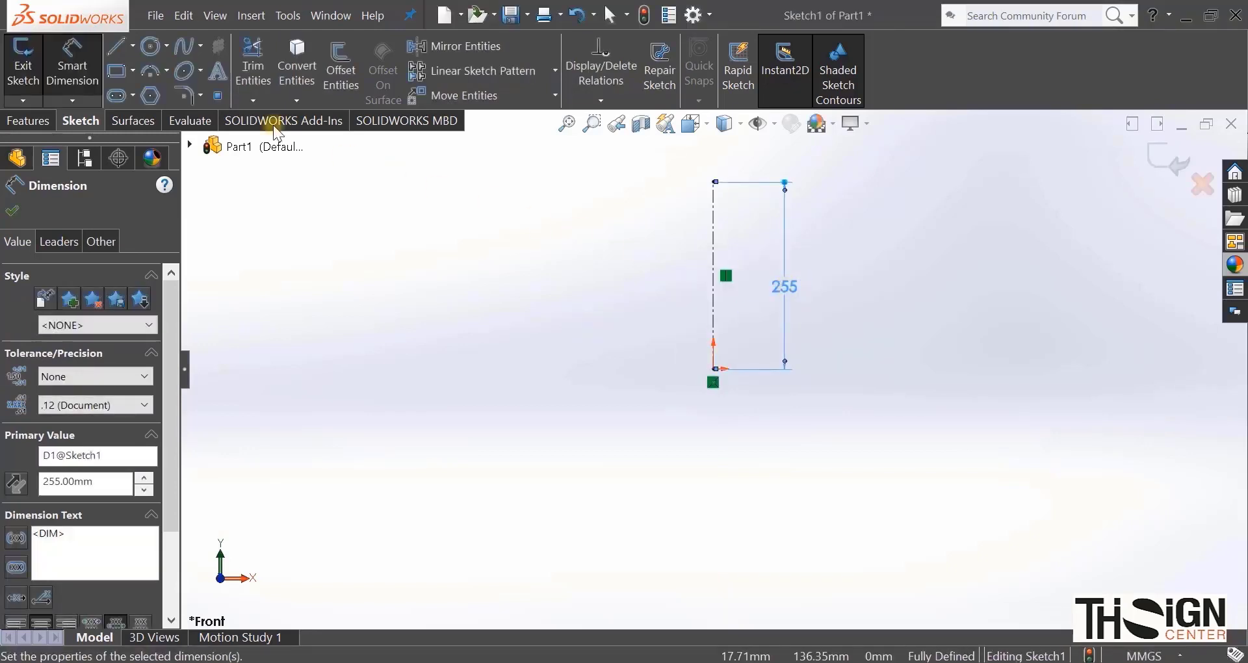
Step: Sketch two concentric circles at the origin, one through the construction line's upper end and an inner one about 206 mm in radius
left_click(152, 56)
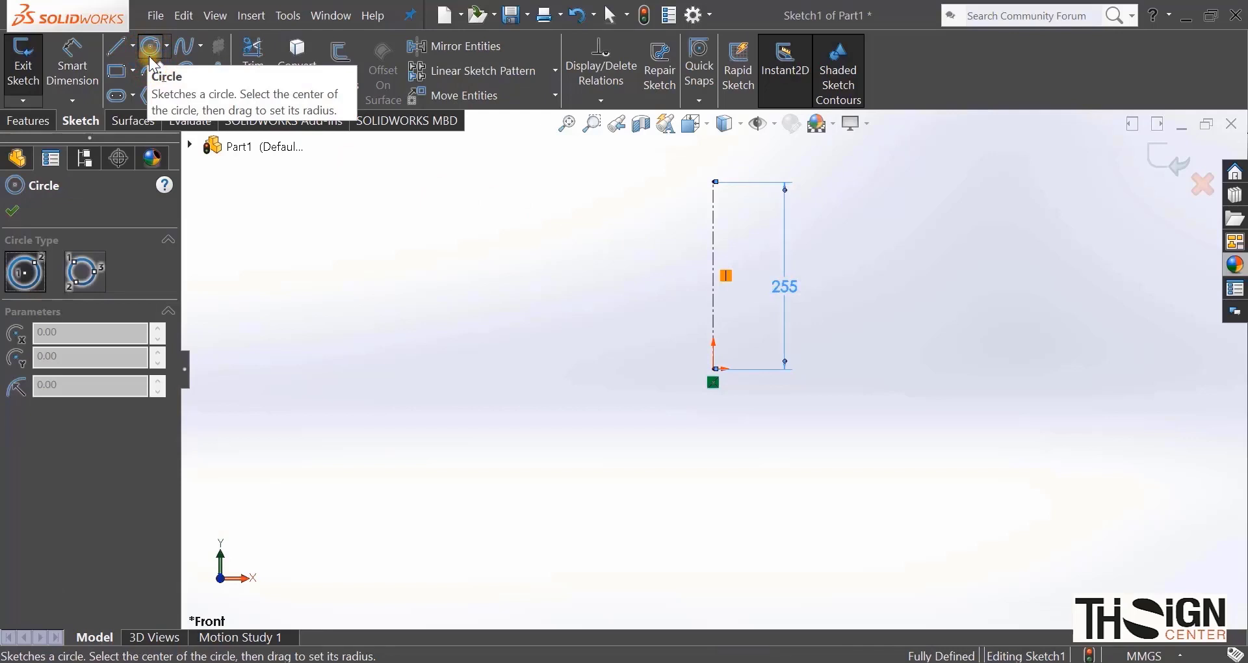
left_click_drag(715, 370, 713, 182)
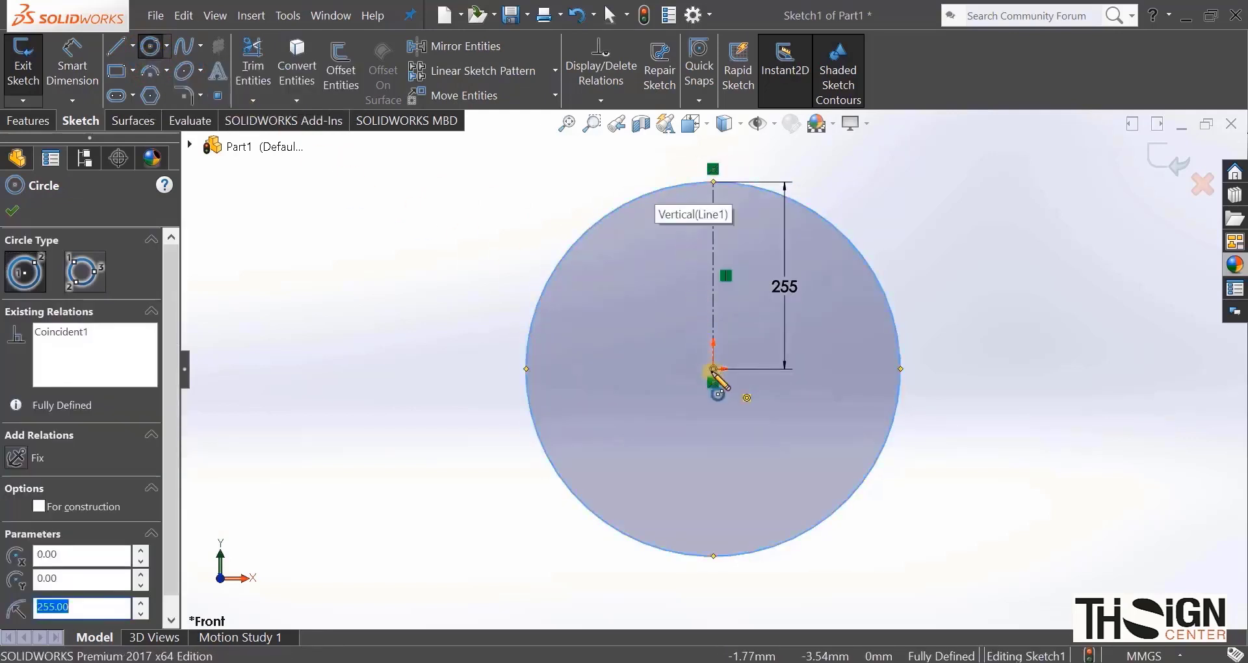
left_click_drag(714, 369, 731, 219)
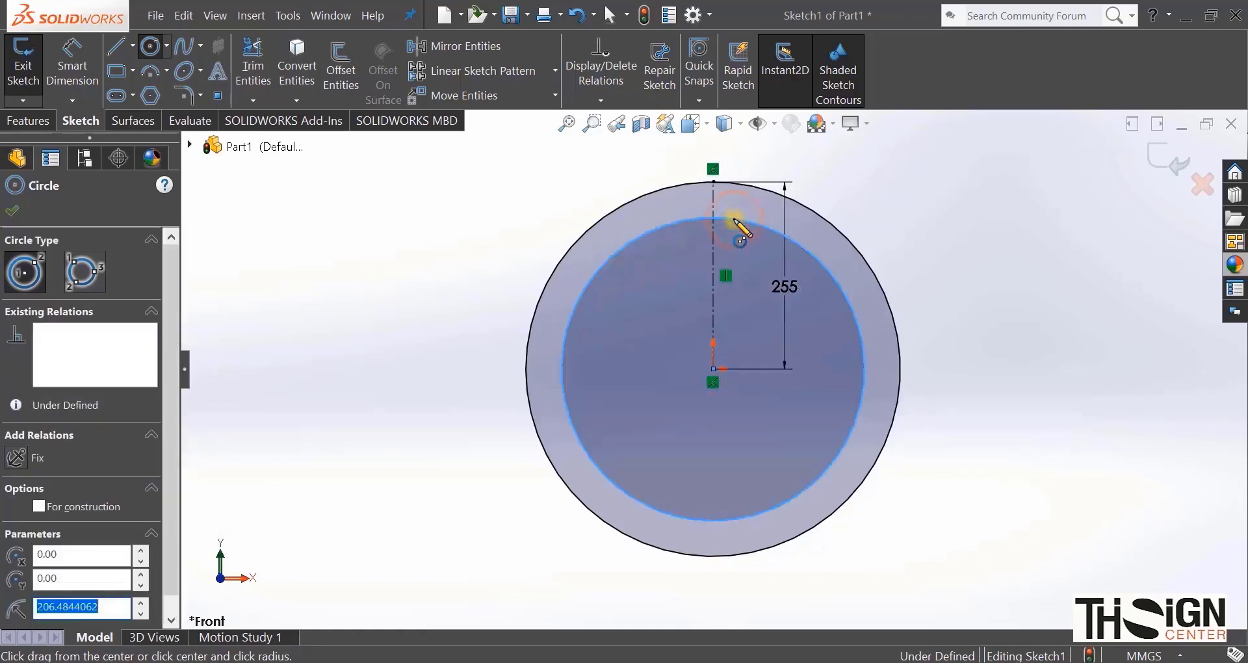
Step: Dimension the radial gap between the inner and outer circles and set it to 30 mm
left_click(73, 61)
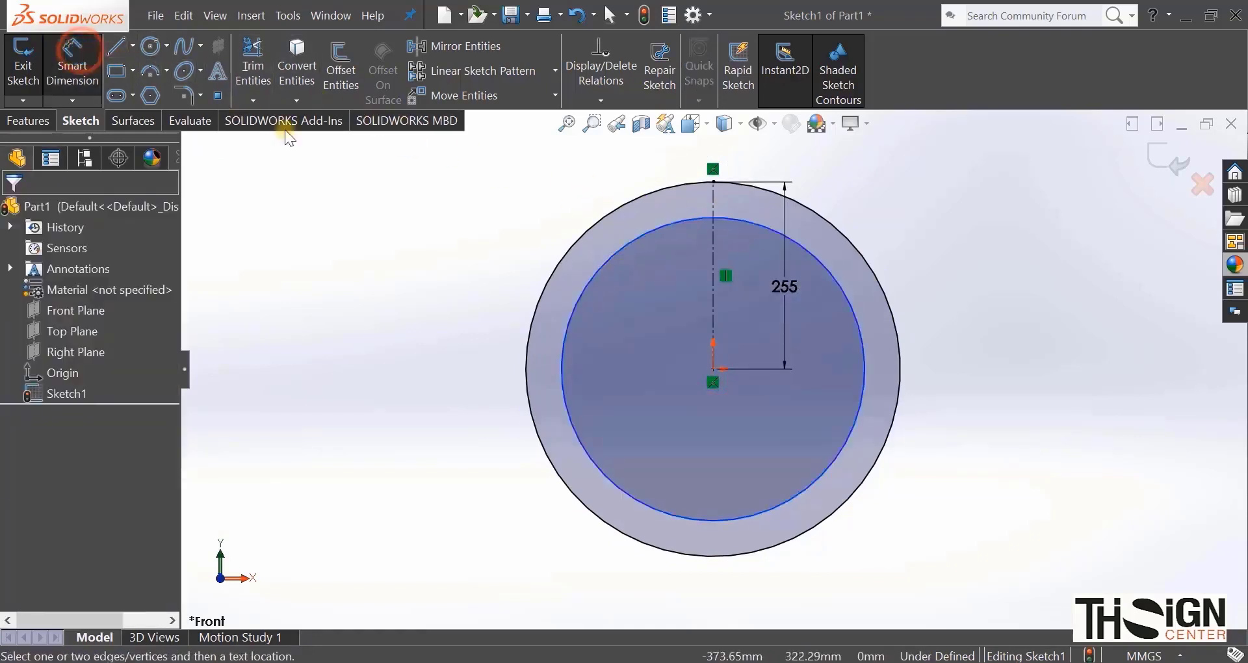
left_click(856, 404)
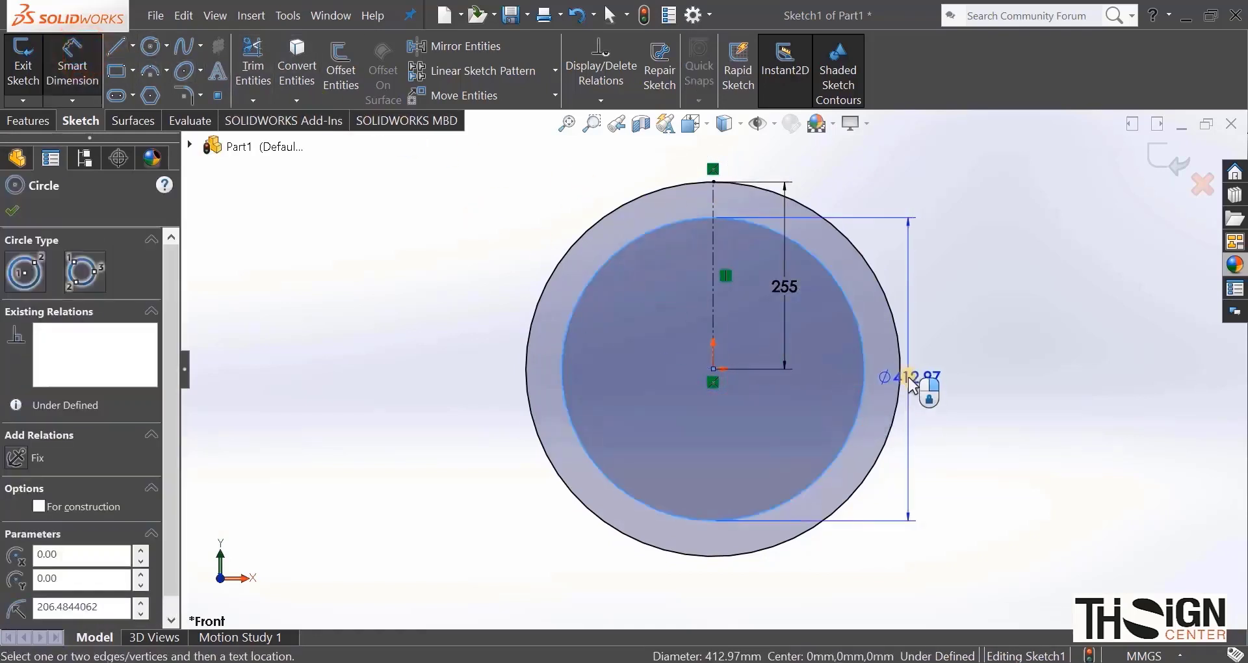
left_click(903, 371)
left_click(957, 294)
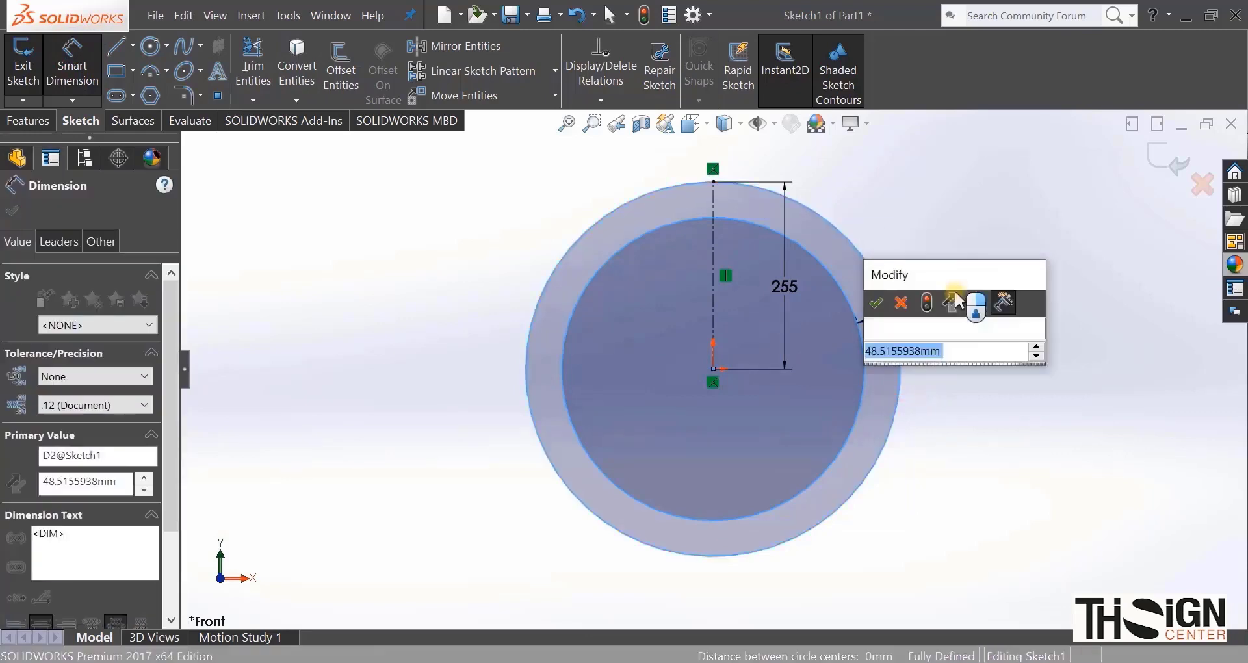
type("30")
key("Return")
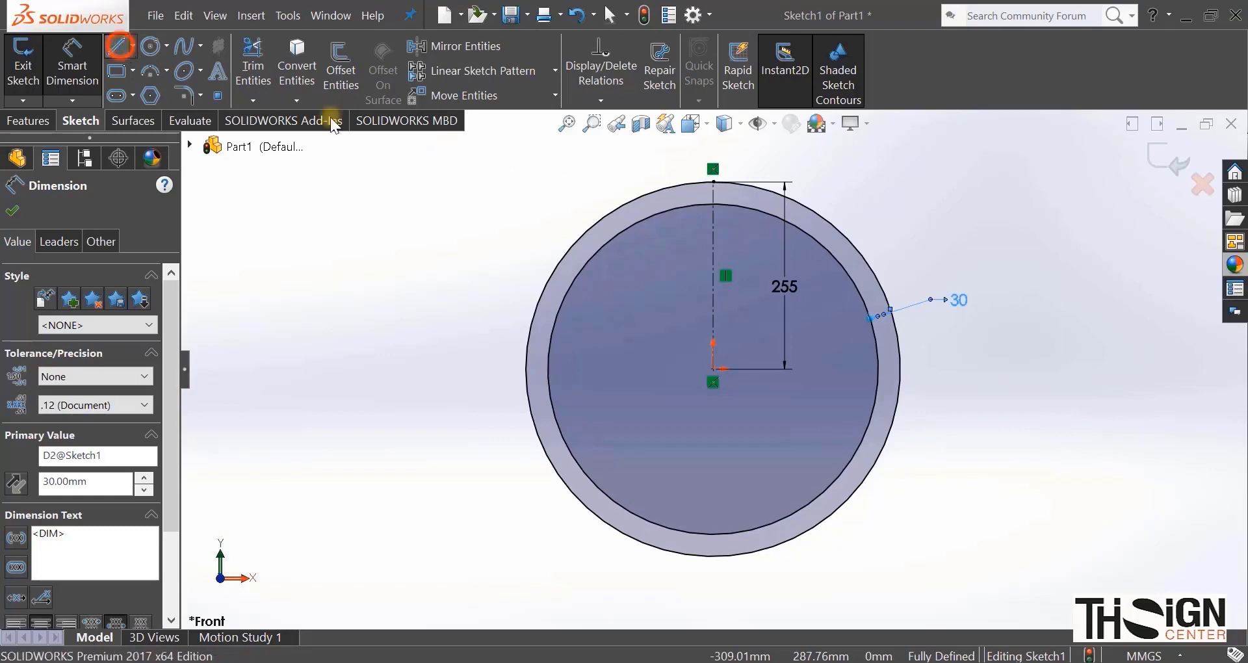
Step: Join the circles with a short horizontal line level with the origin on the +X side, and trim the profile to the upper quarter ring
left_click(882, 370)
left_click(899, 369)
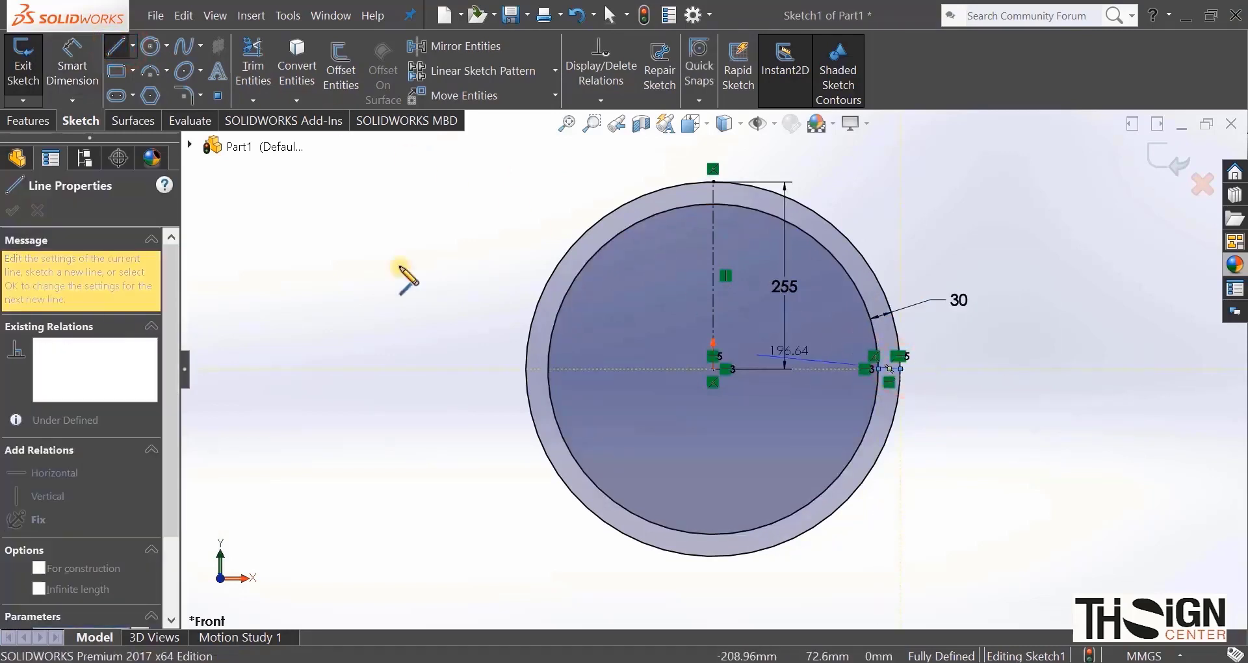
left_click(247, 88)
left_click_drag(488, 284, 616, 375)
left_click(15, 206)
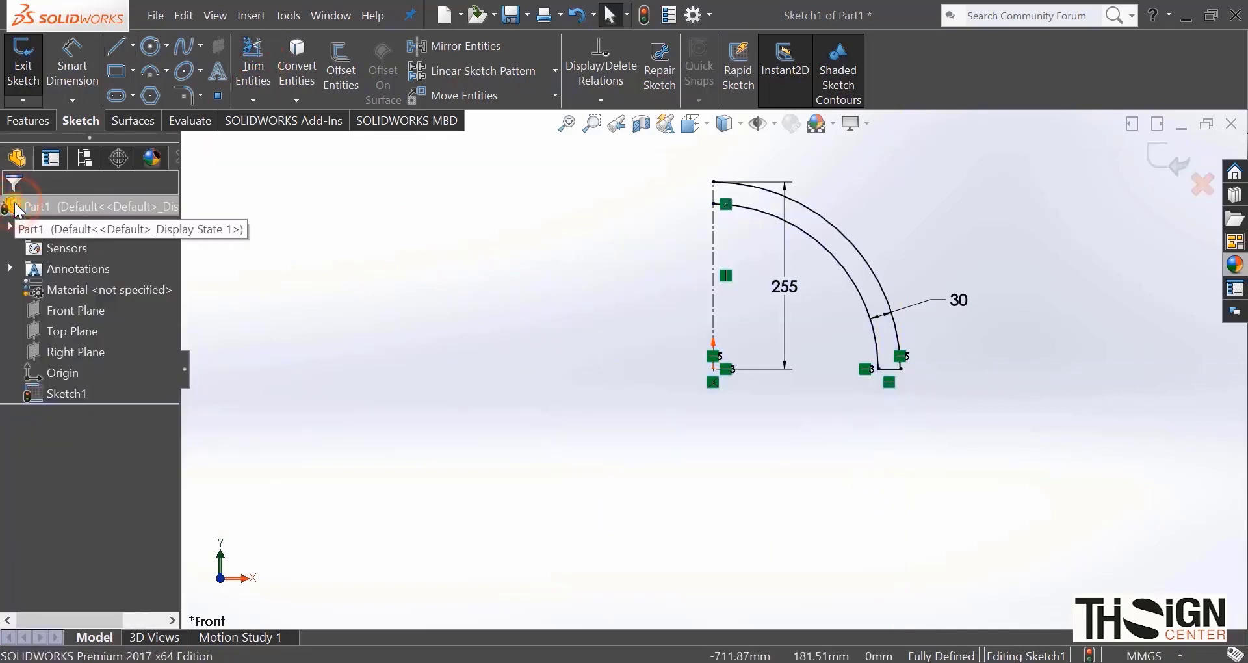
Step: Revolve the quarter-ring profile 360 degrees about the vertical construction line, letting the open sketch be closed automatically
left_click(27, 122)
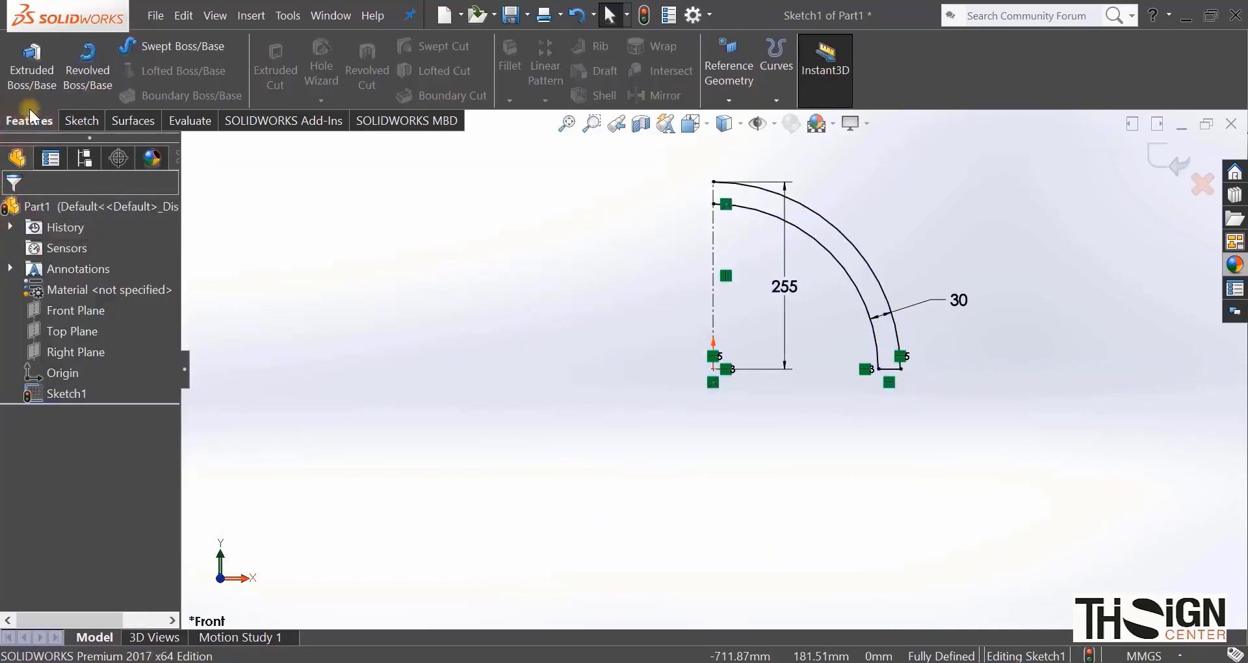
left_click(86, 78)
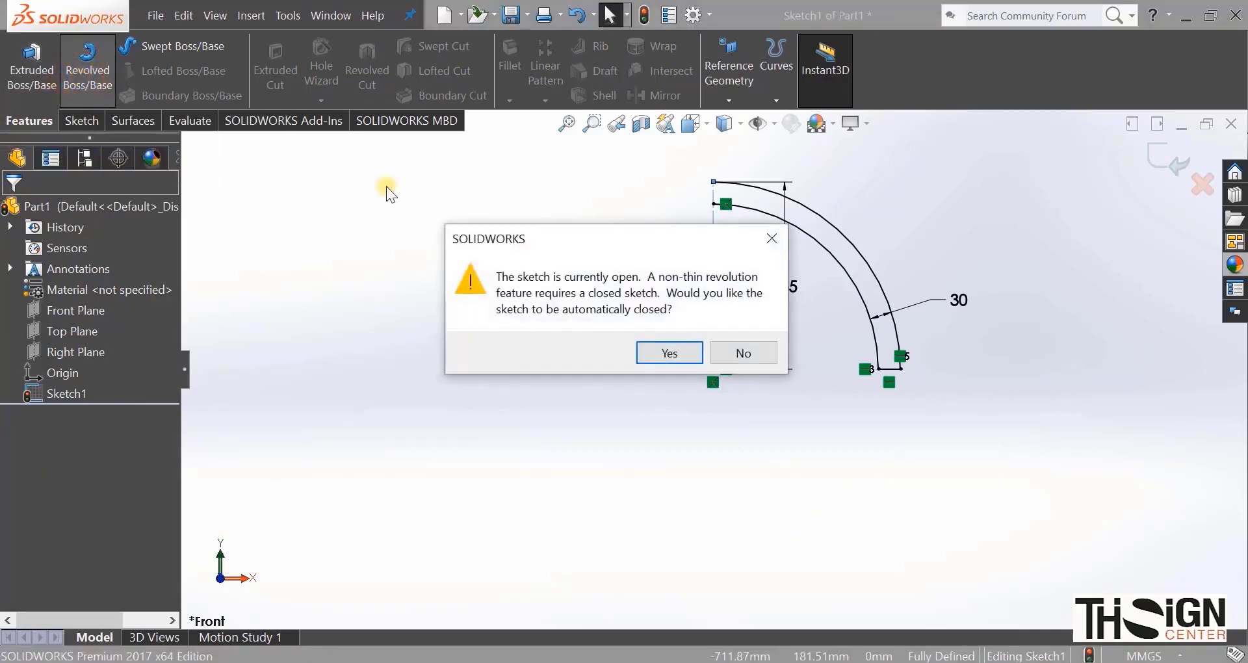
left_click(660, 355)
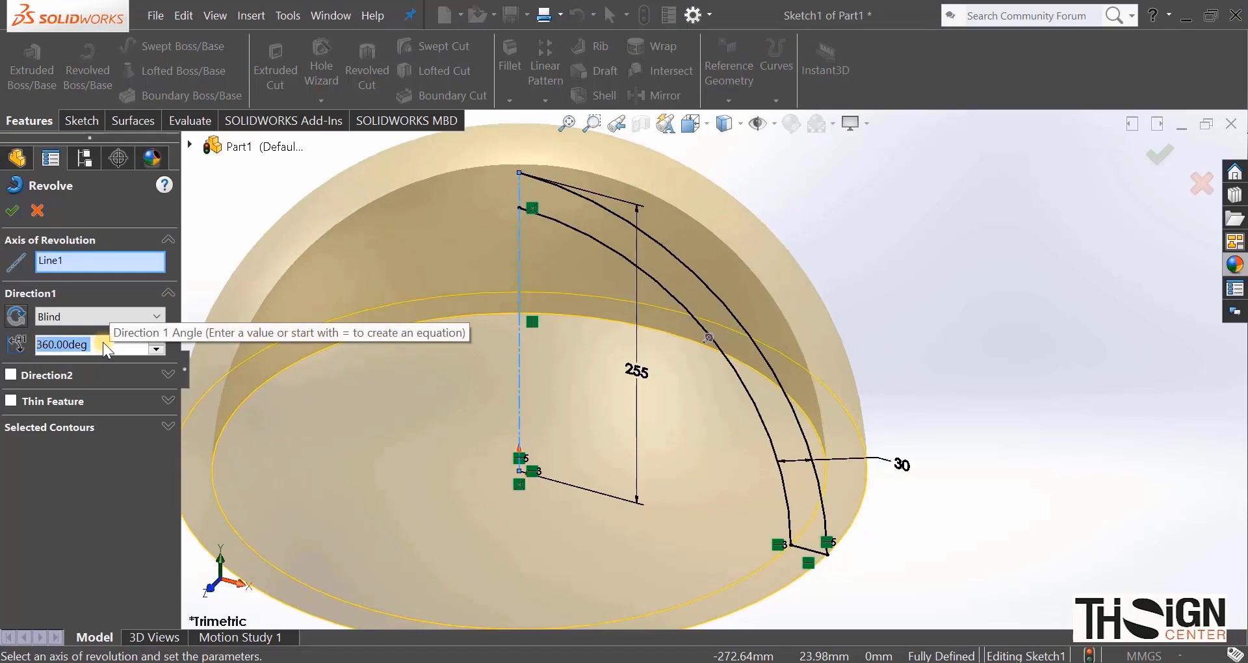
left_click(15, 207)
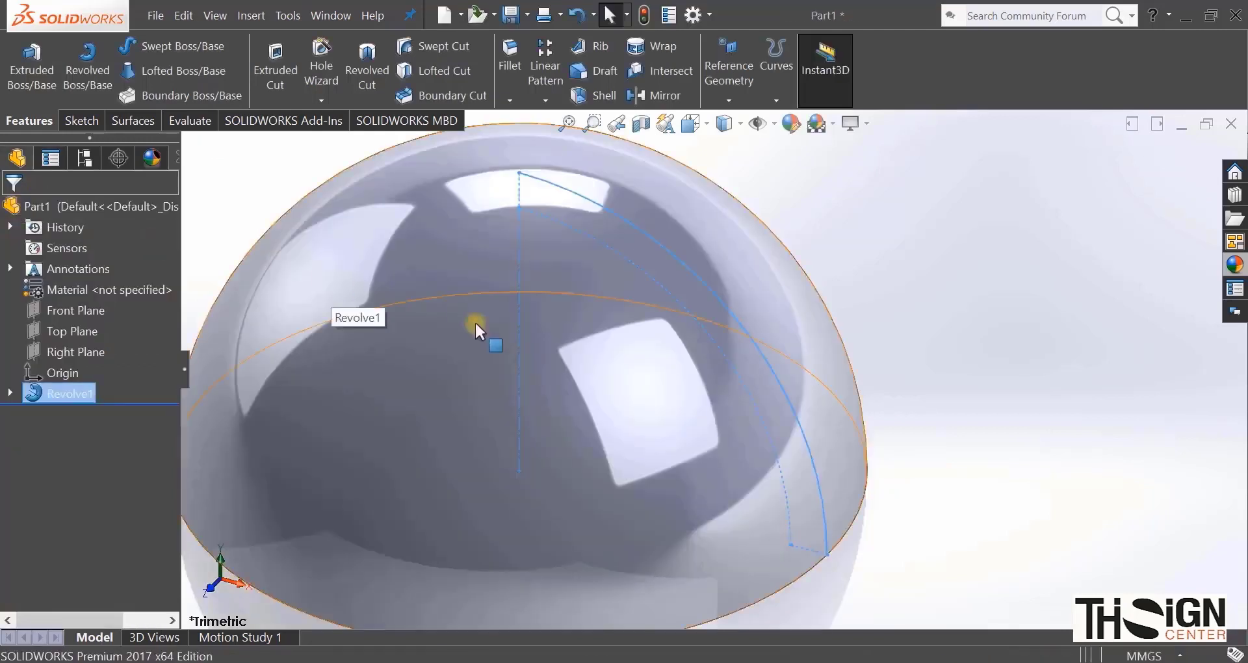
key("f")
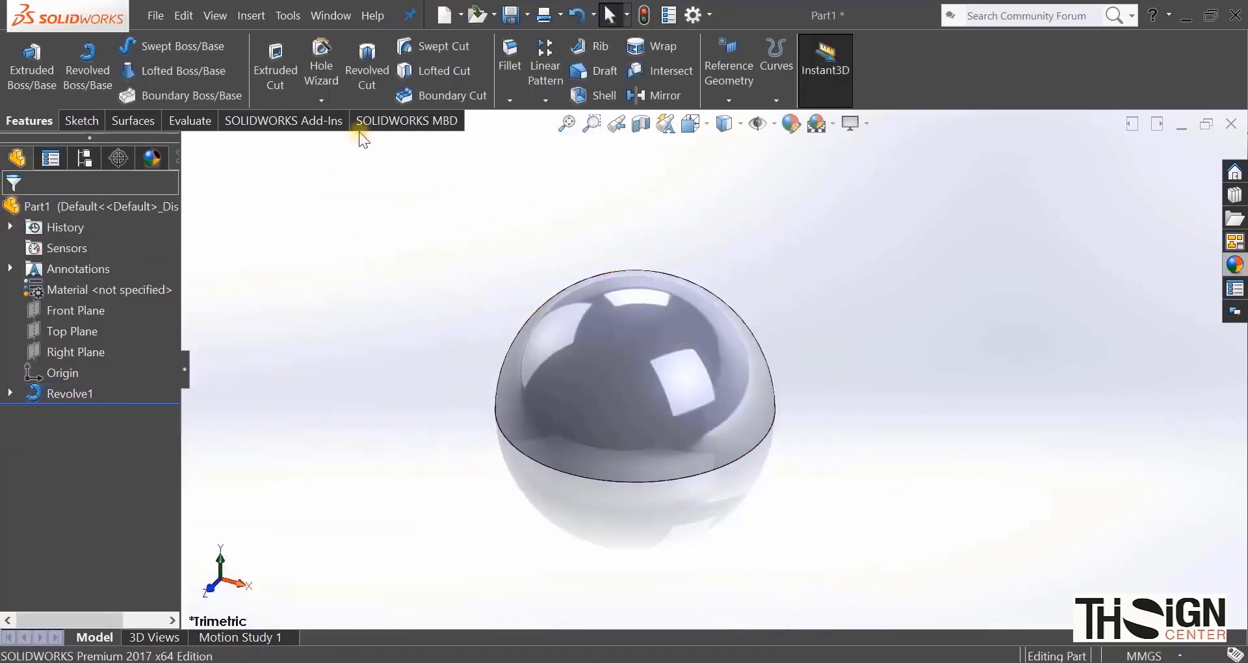
Step: Display the Standard Views toolbar
left_click(216, 15)
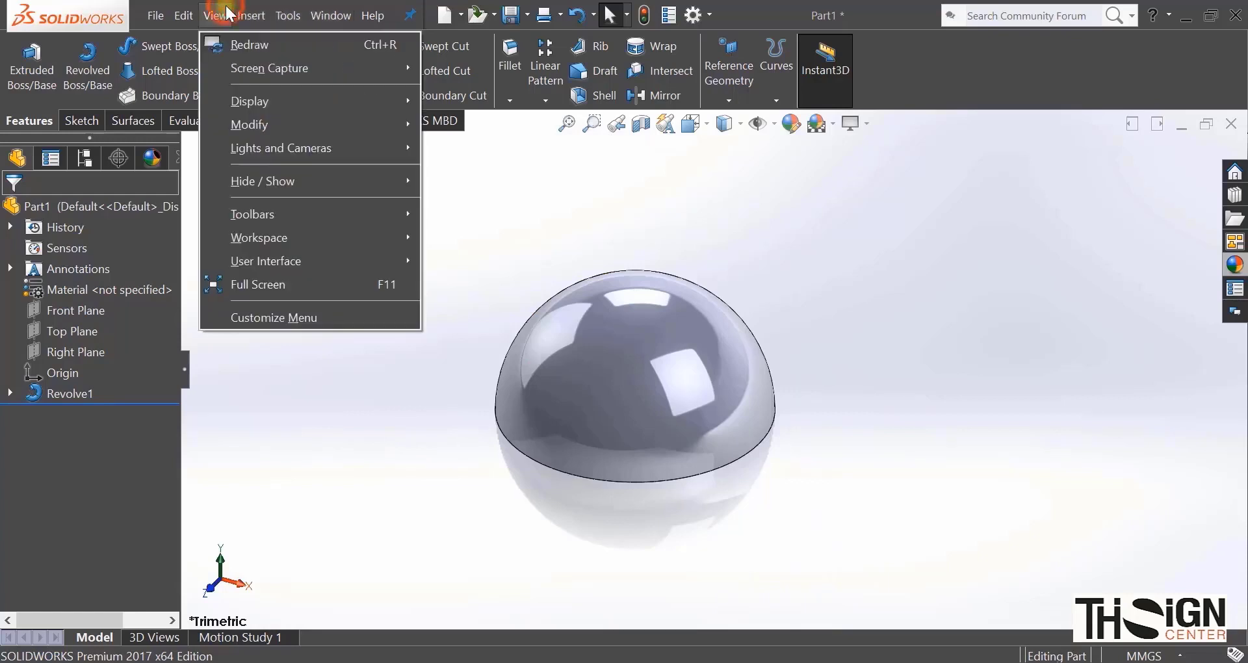
left_click(251, 214)
scroll(439, 526, "down", 4)
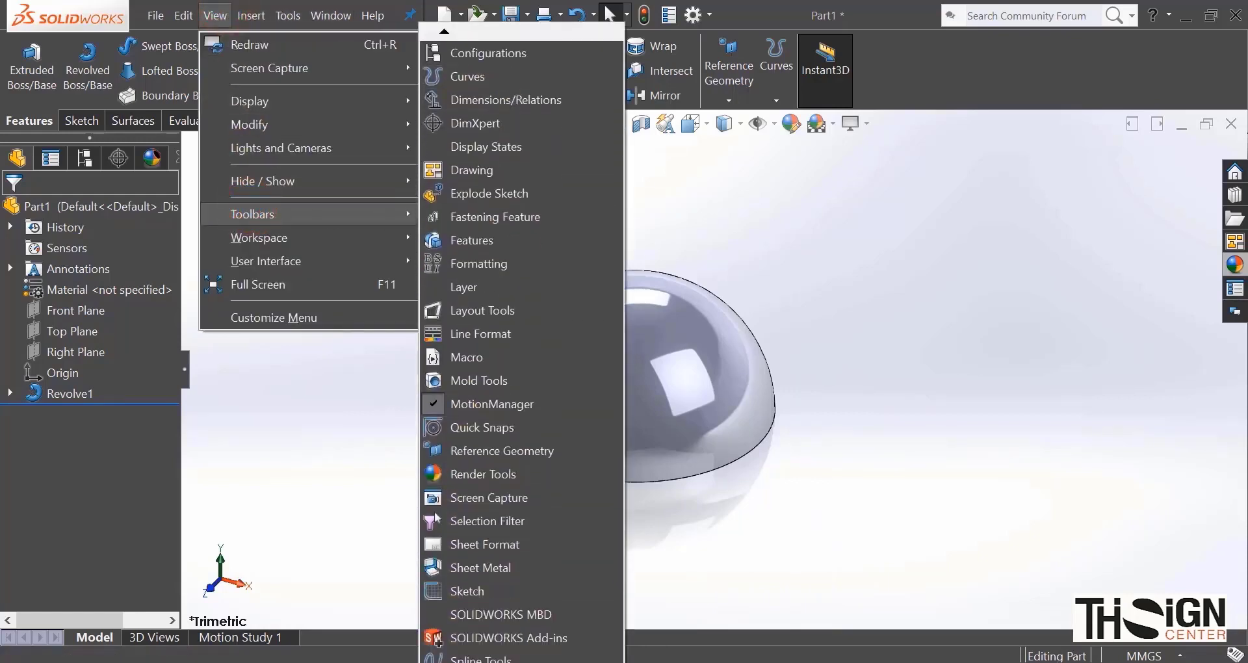
scroll(455, 520, "down", 1)
left_click(479, 518)
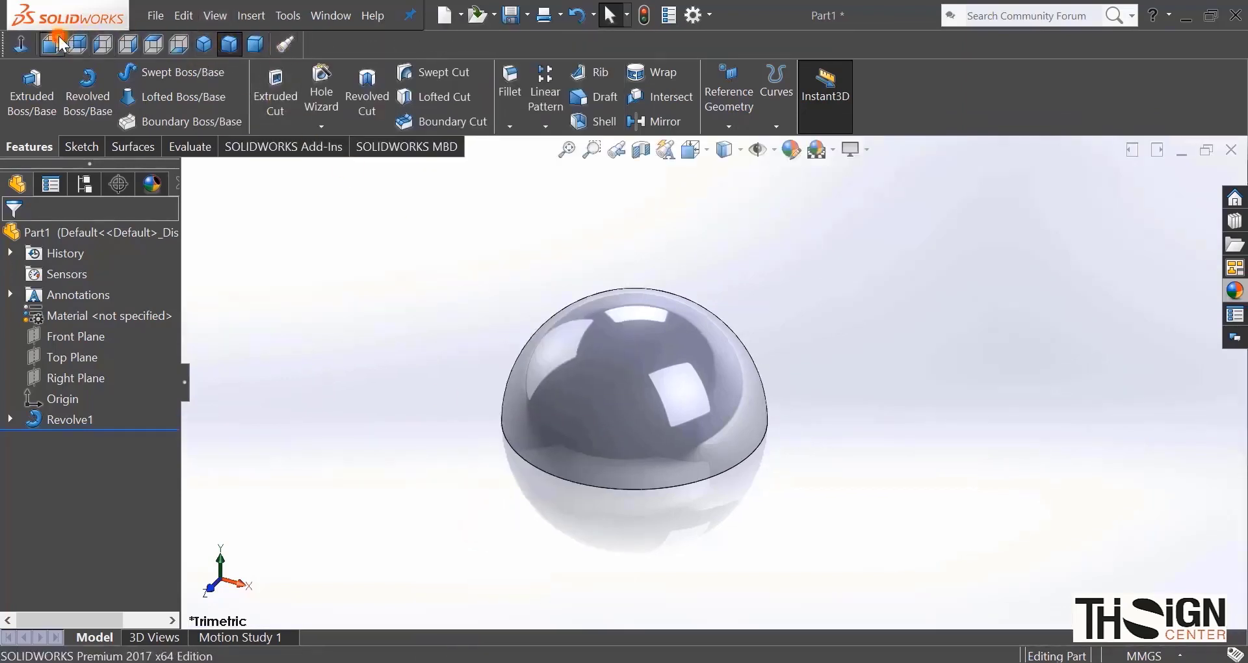
Step: Examine the hollow dome in the standard view orientations and from its open underside
left_click(58, 36)
left_click(82, 39)
left_click(102, 43)
left_click(128, 45)
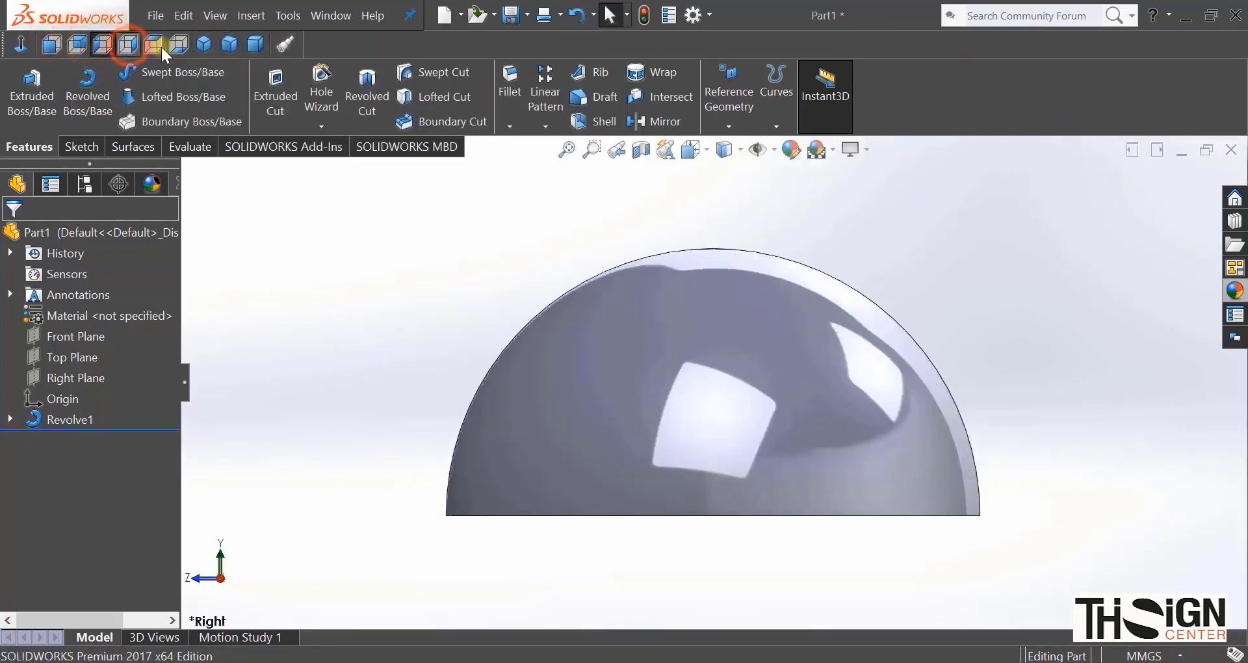
left_click(161, 47)
left_click(178, 47)
left_click(225, 49)
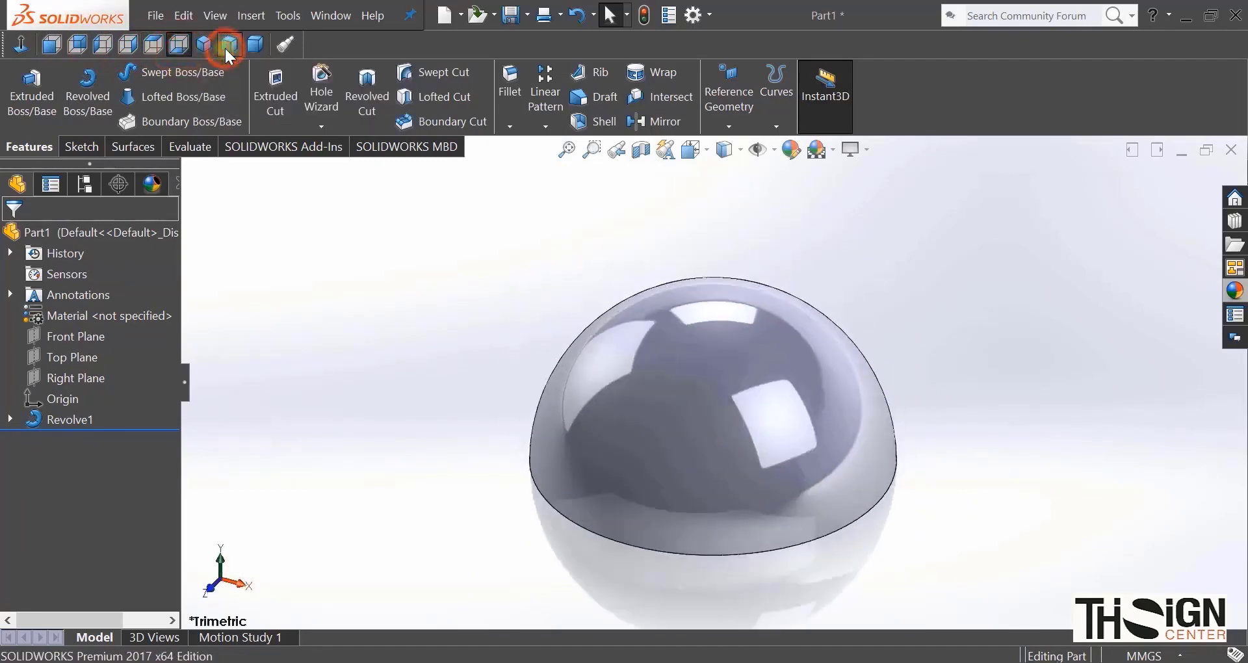
middle_click_drag(726, 571, 720, 294)
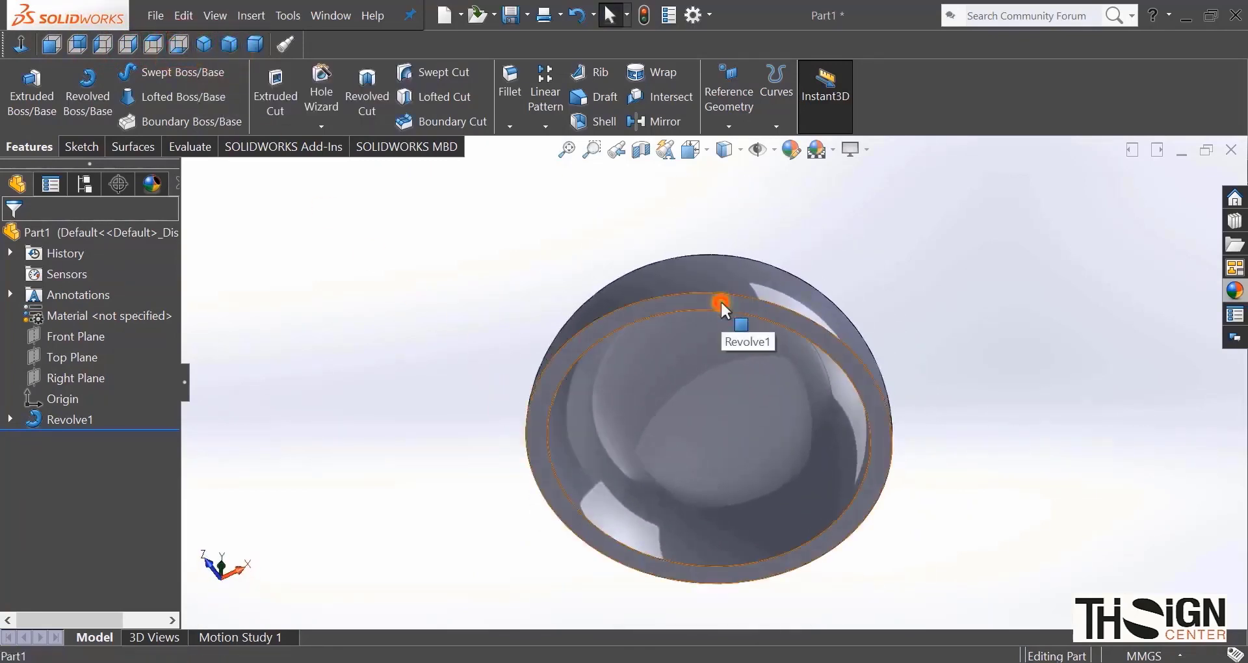
Step: Start a sketch on the dome's flat ring face and convert its outer and inner circular edges into sketch circles
left_click(722, 303)
left_click(783, 258)
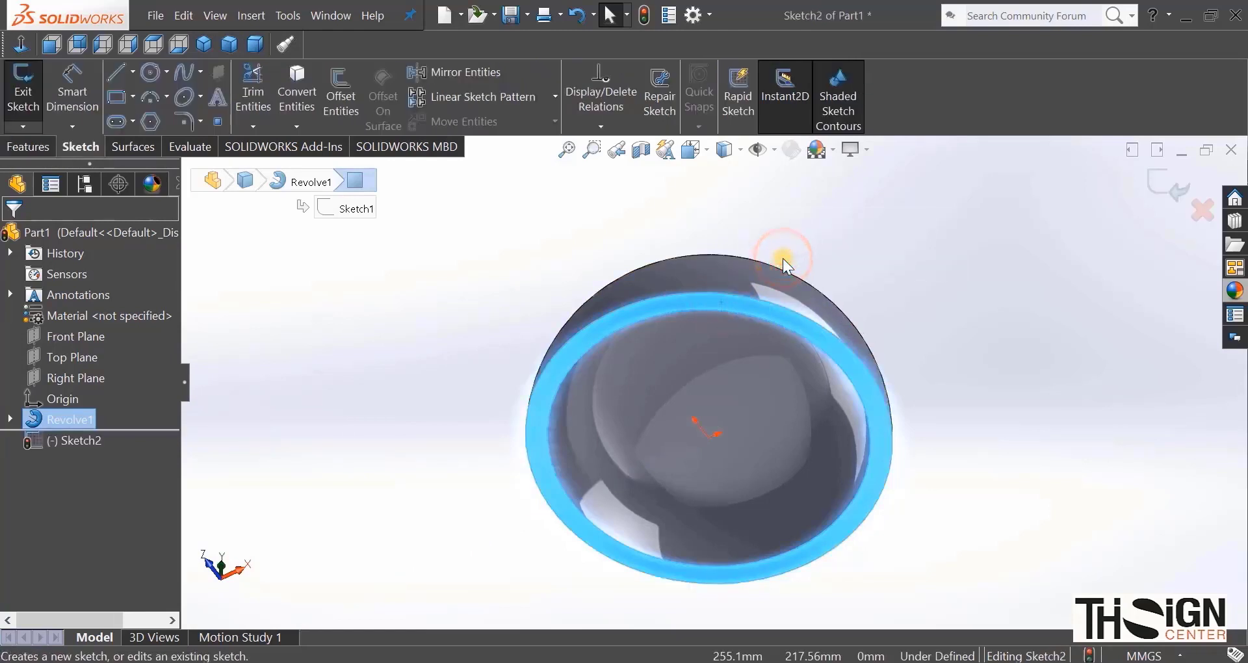
left_click(464, 209)
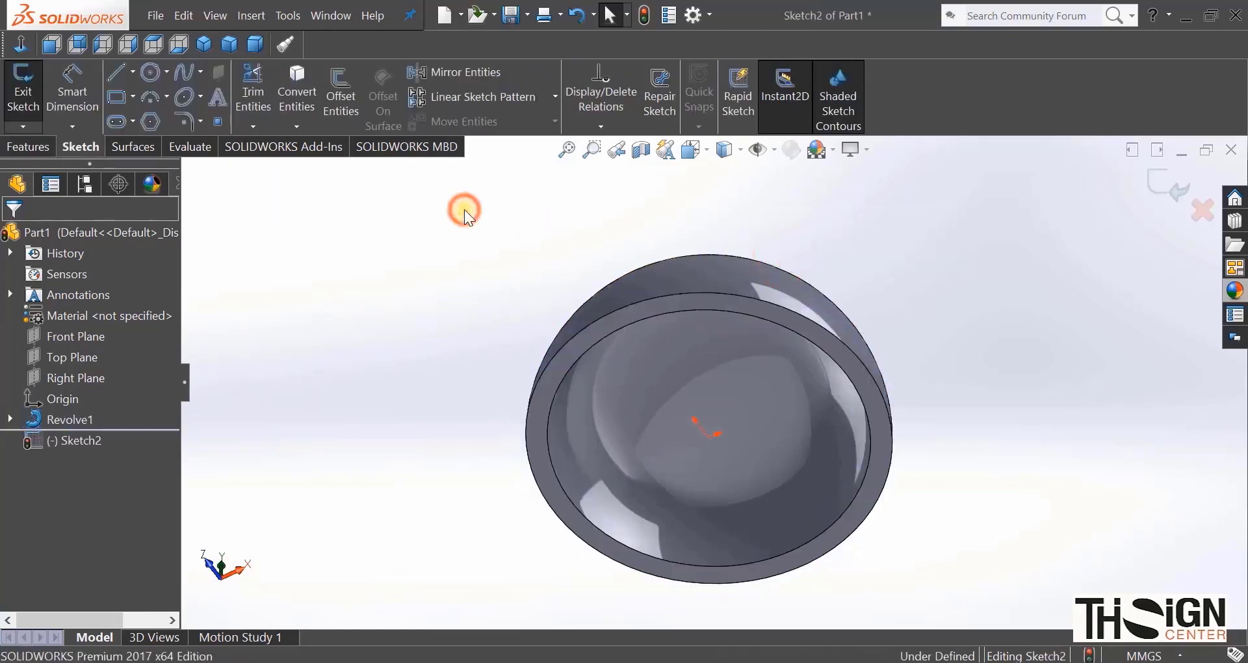
left_click(297, 85)
left_click(650, 294)
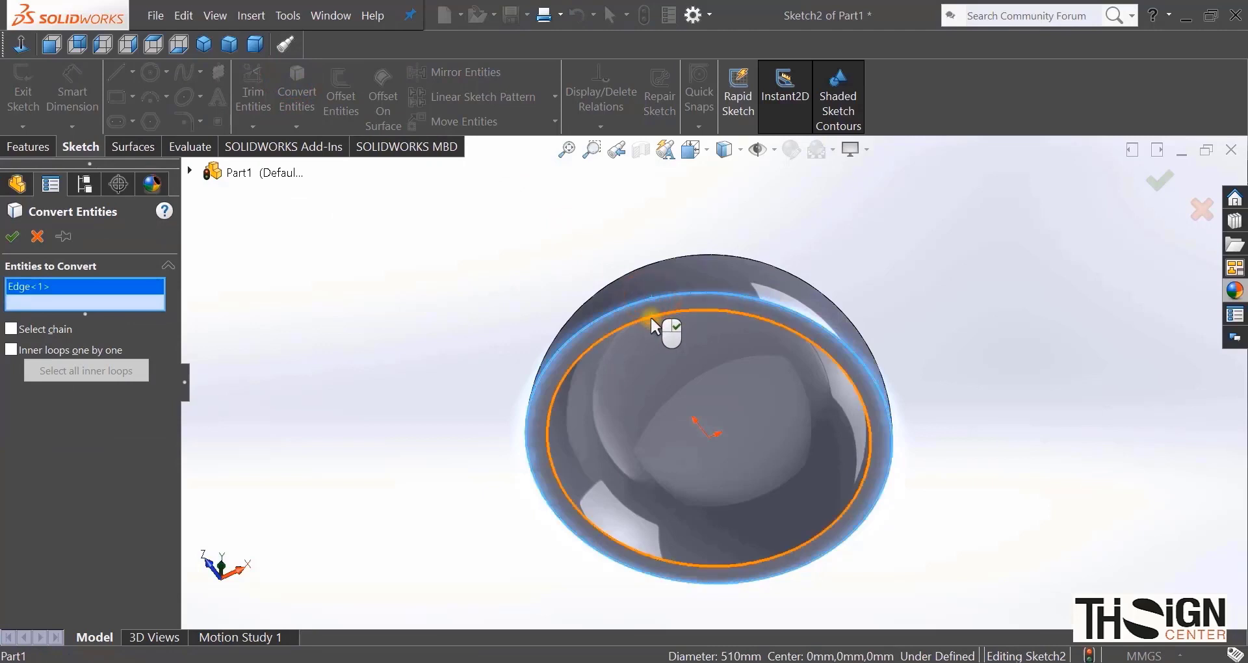
left_click(651, 317)
key("Return")
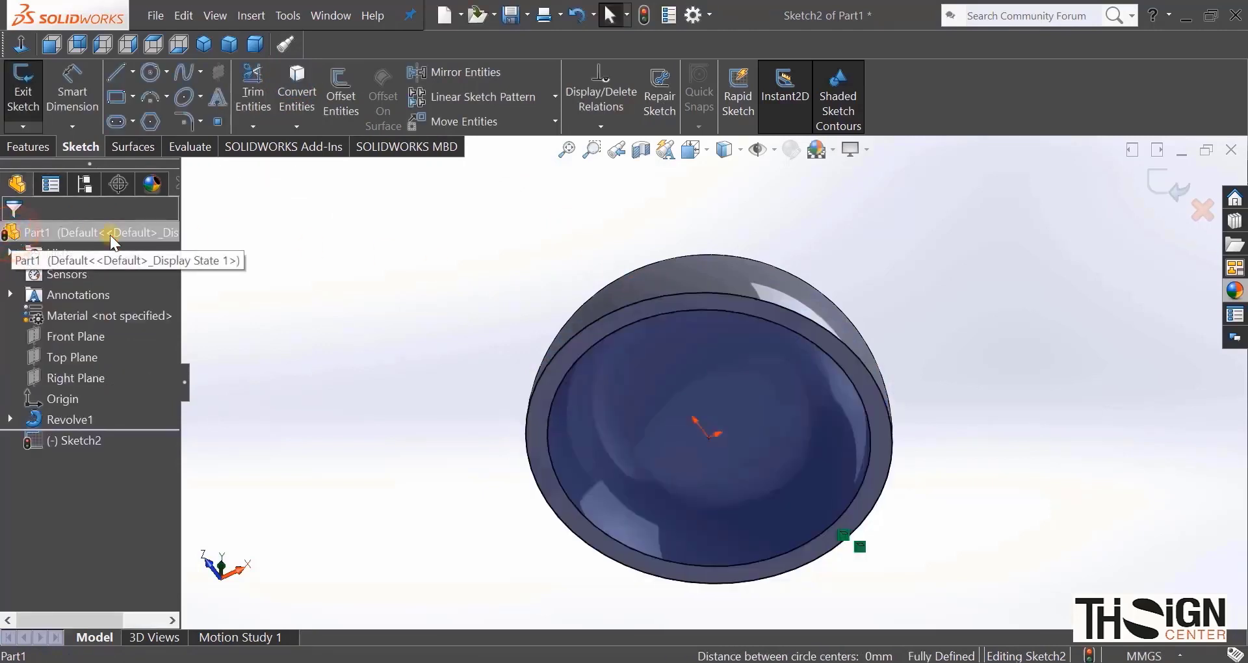
Step: Extrude the ring sketch 326.5 mm blind away from the dome, merging the result into a hollow cylindrical wall
left_click(26, 146)
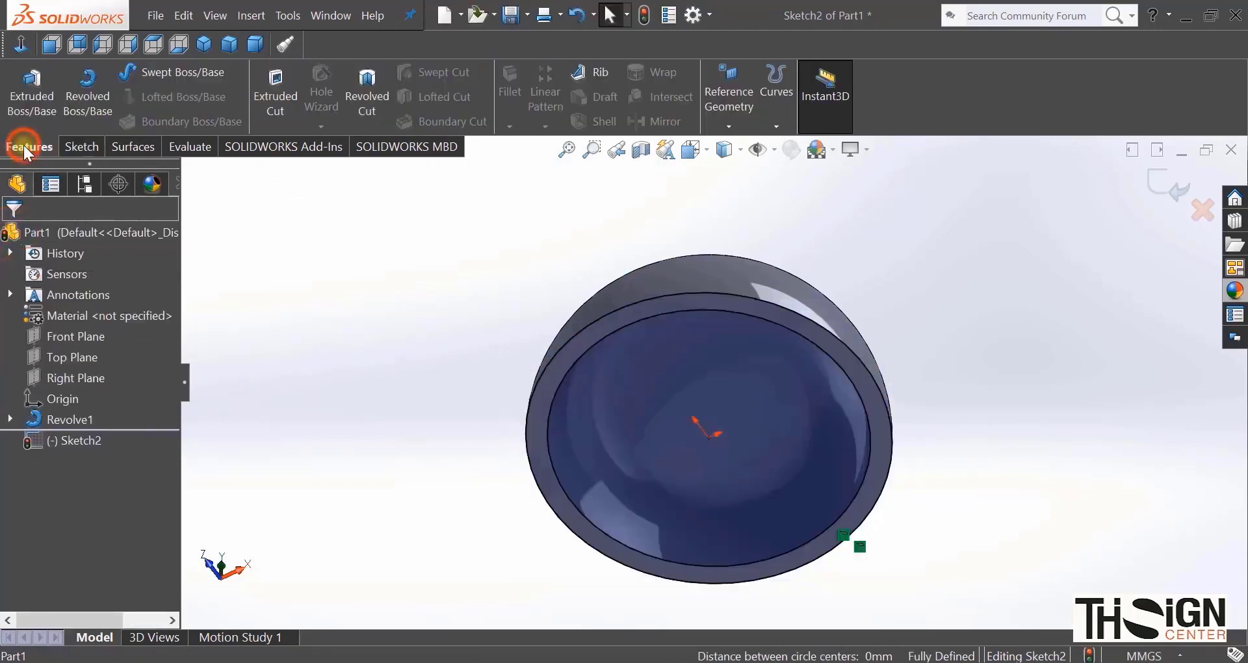
left_click(29, 91)
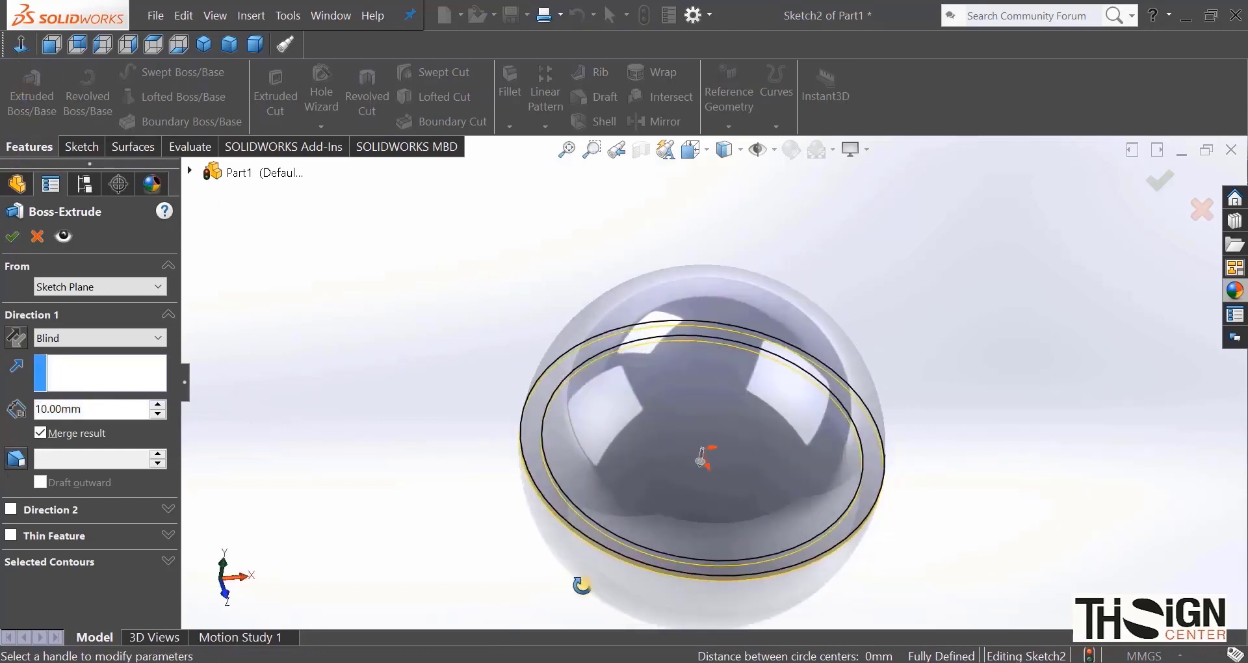
type("326.5")
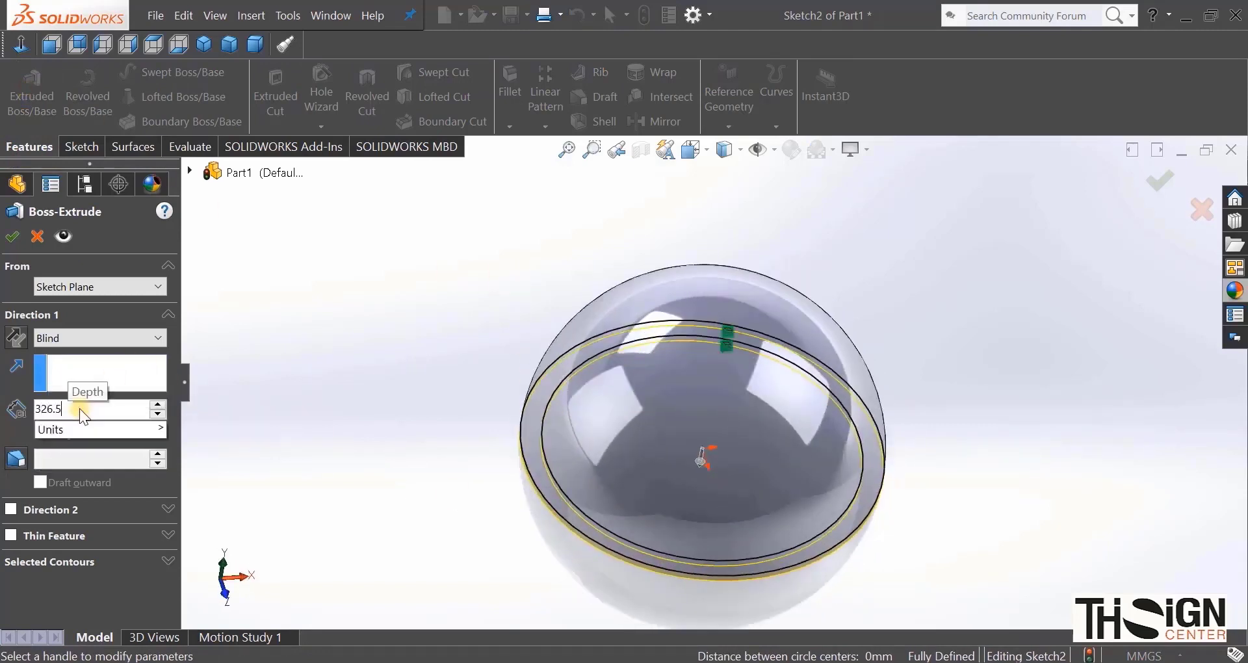
key("Return")
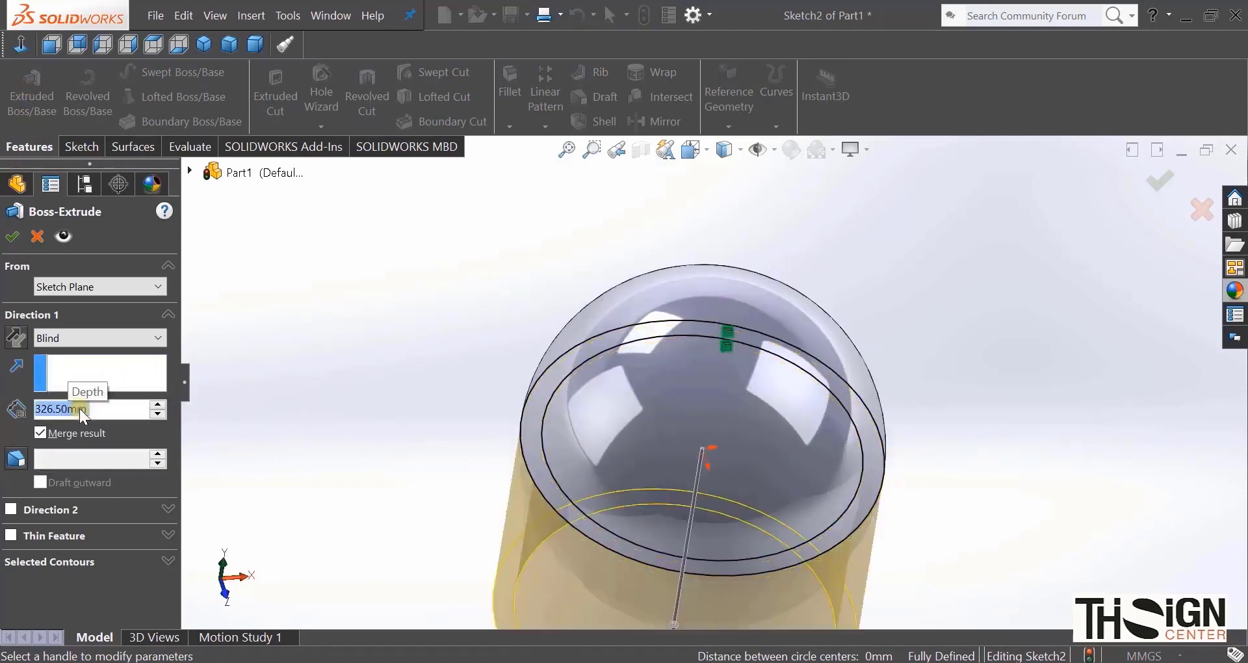
left_click(11, 240)
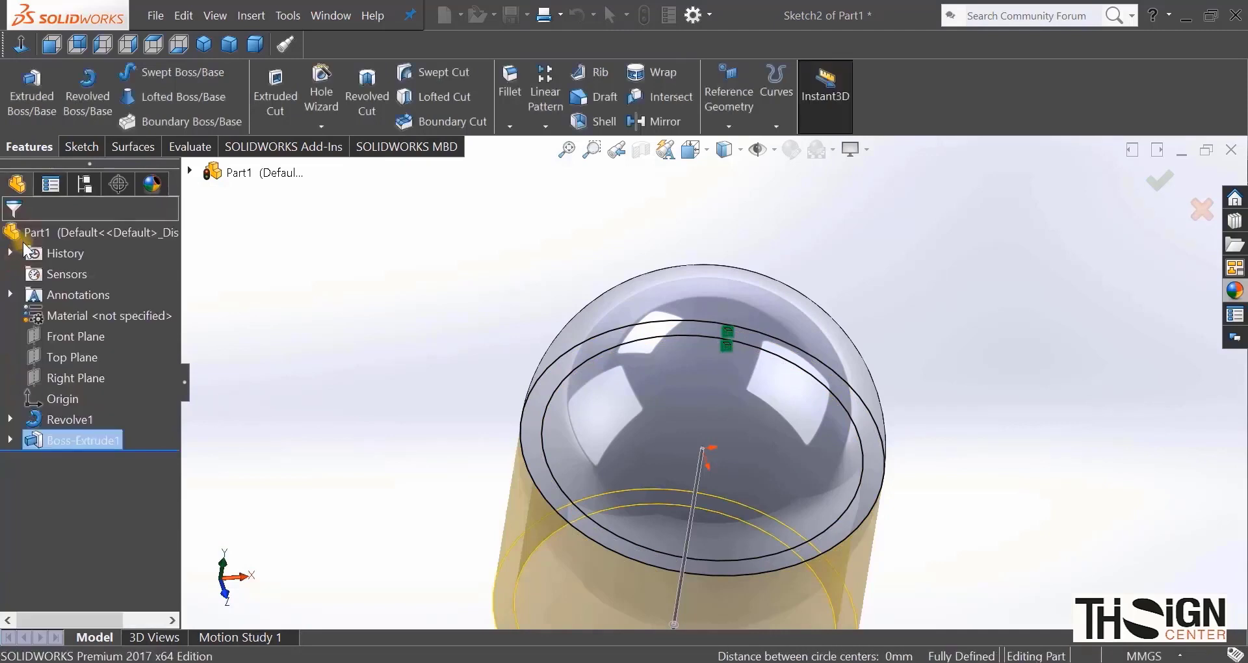
left_click(399, 426)
Step: Sketch a corner rectangle about 300 mm wide on the Right Plane, over the cylinder's lower front (+Z) area and extending past its front and bottom
left_click(230, 46)
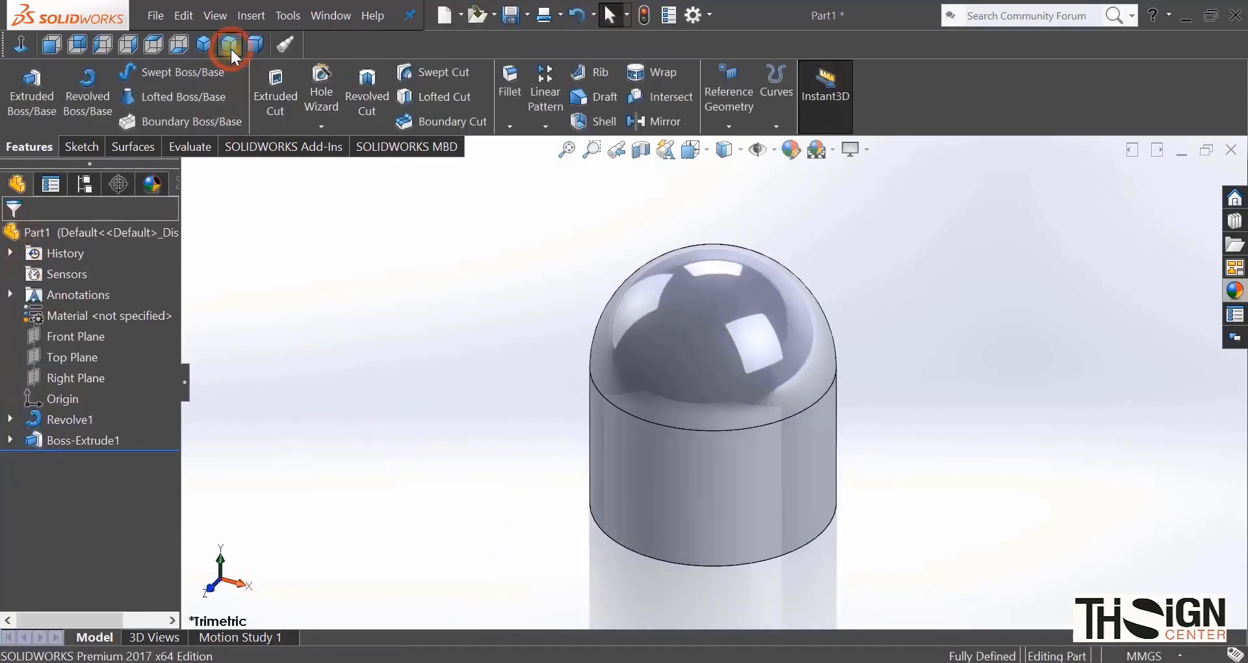
left_click(58, 379)
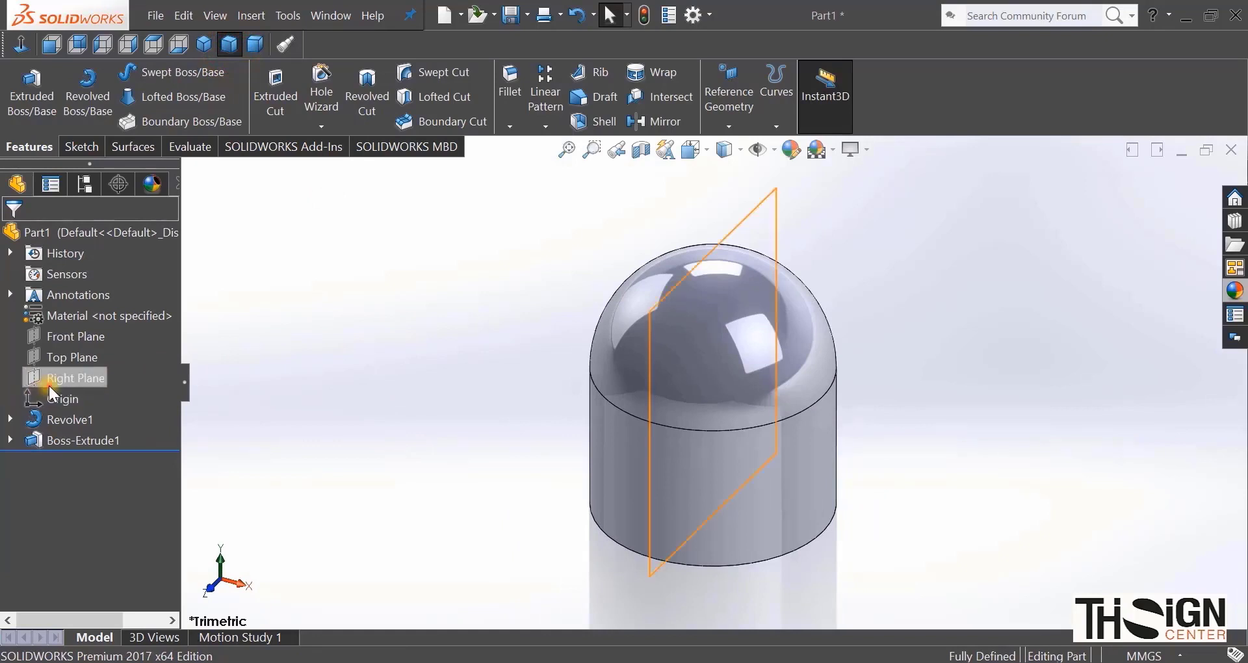
left_click(59, 356)
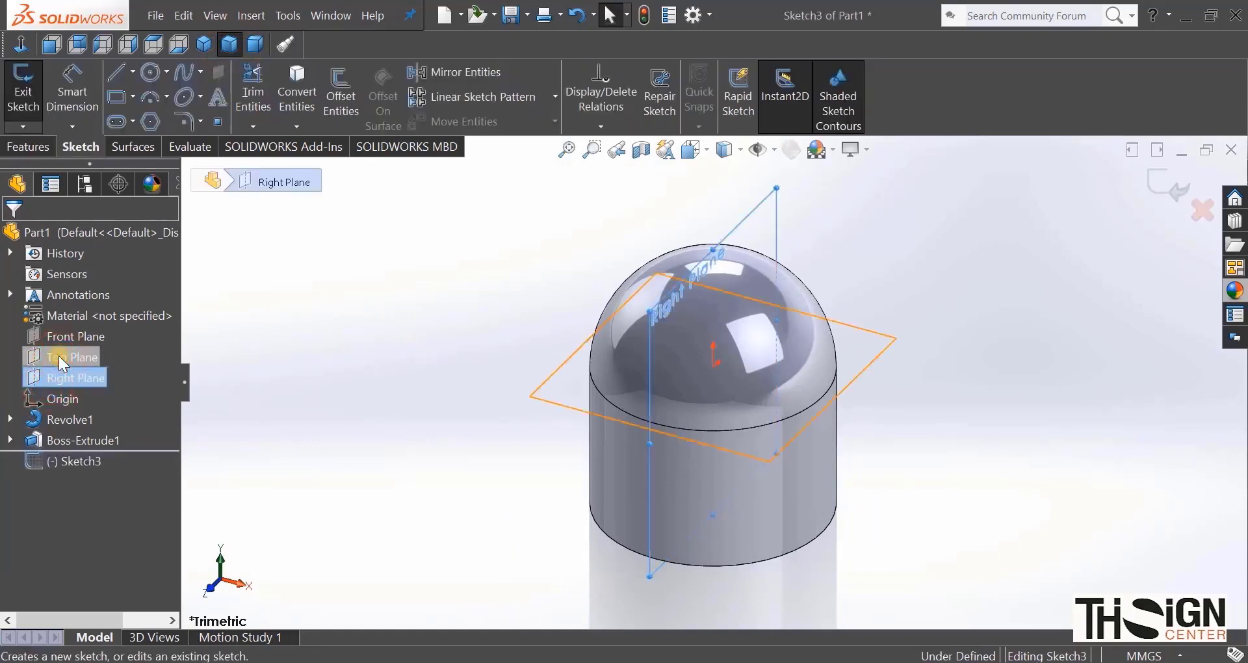
right_click(76, 459)
left_click(117, 390)
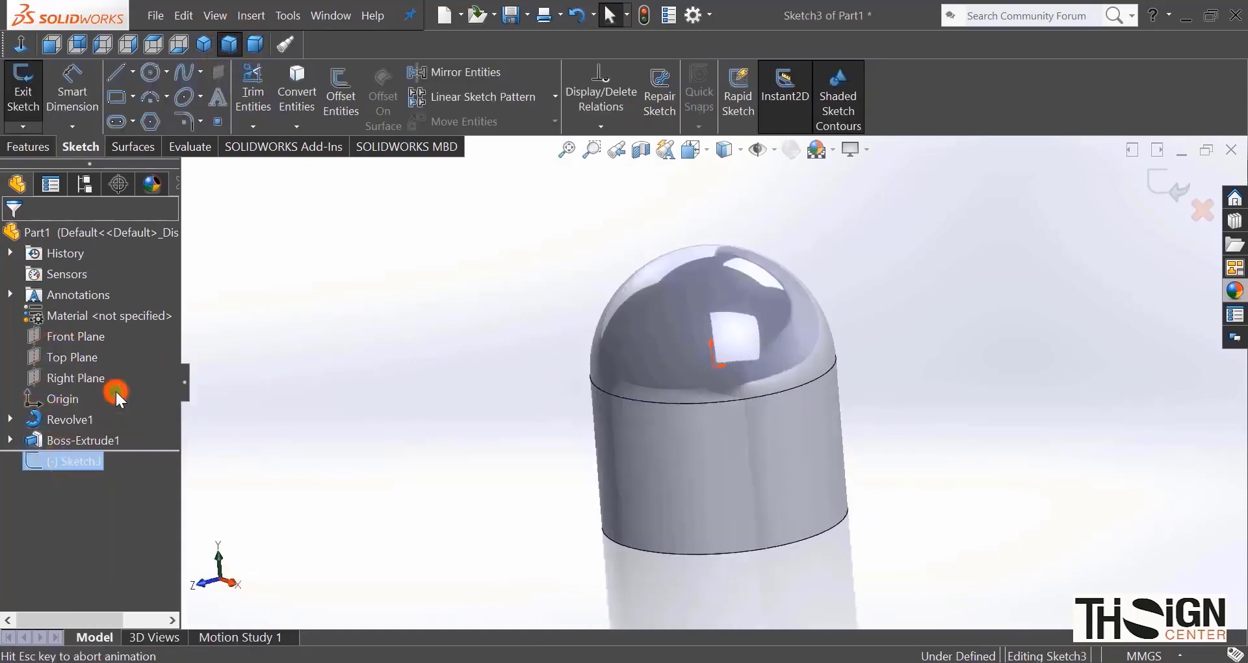
left_click(118, 97)
left_click(689, 609)
left_click(474, 371)
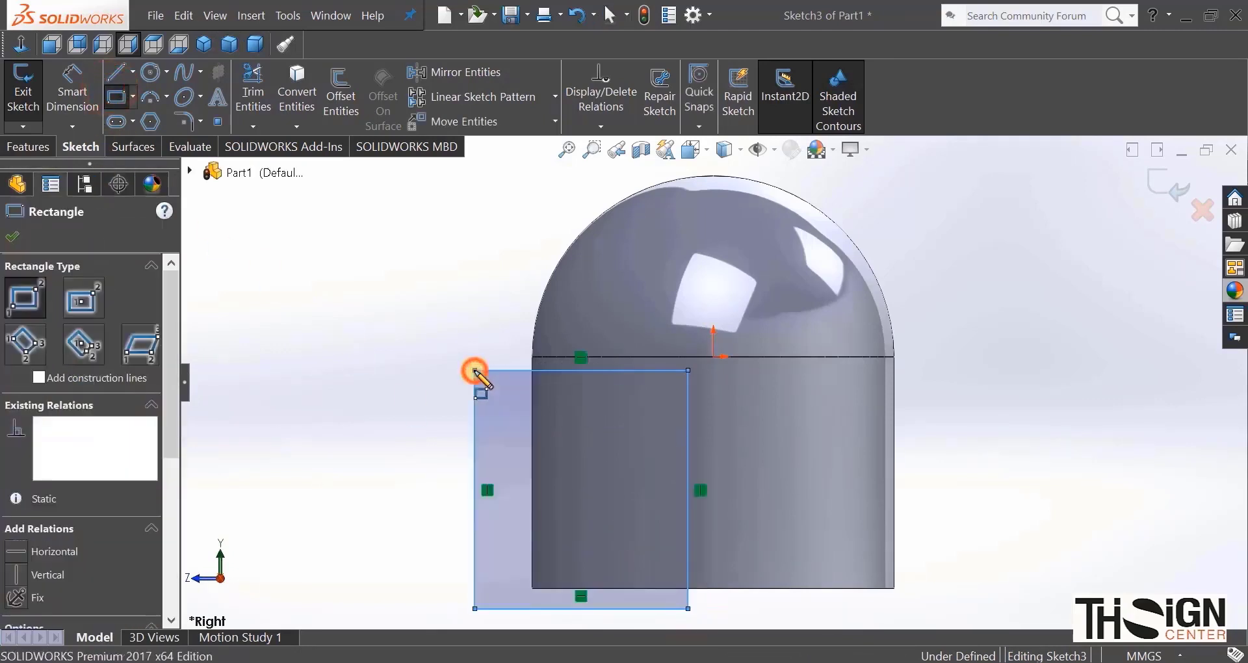
Step: Dimension the rectangle's upper edge 10 mm below the origin
left_click(85, 103)
left_click(641, 371)
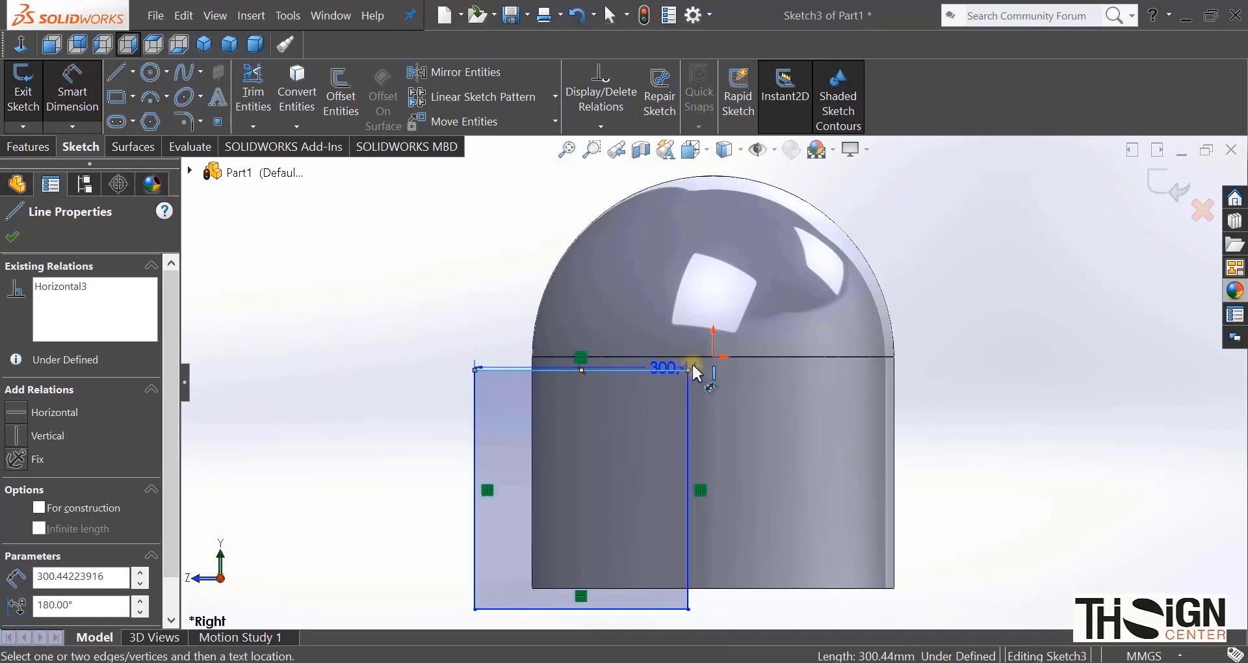
left_click(714, 357)
left_click(994, 374)
type("10")
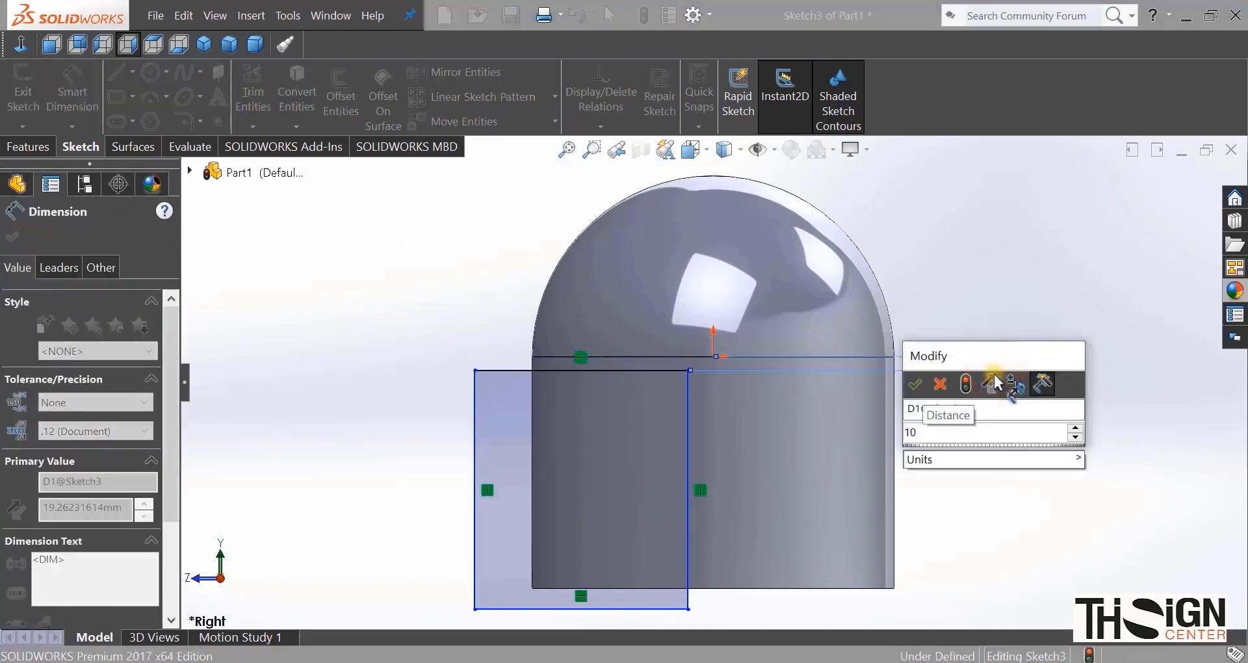
key("Return")
Step: Dimension the rectangle's inner vertical edge 115 mm from the origin
left_click(688, 406)
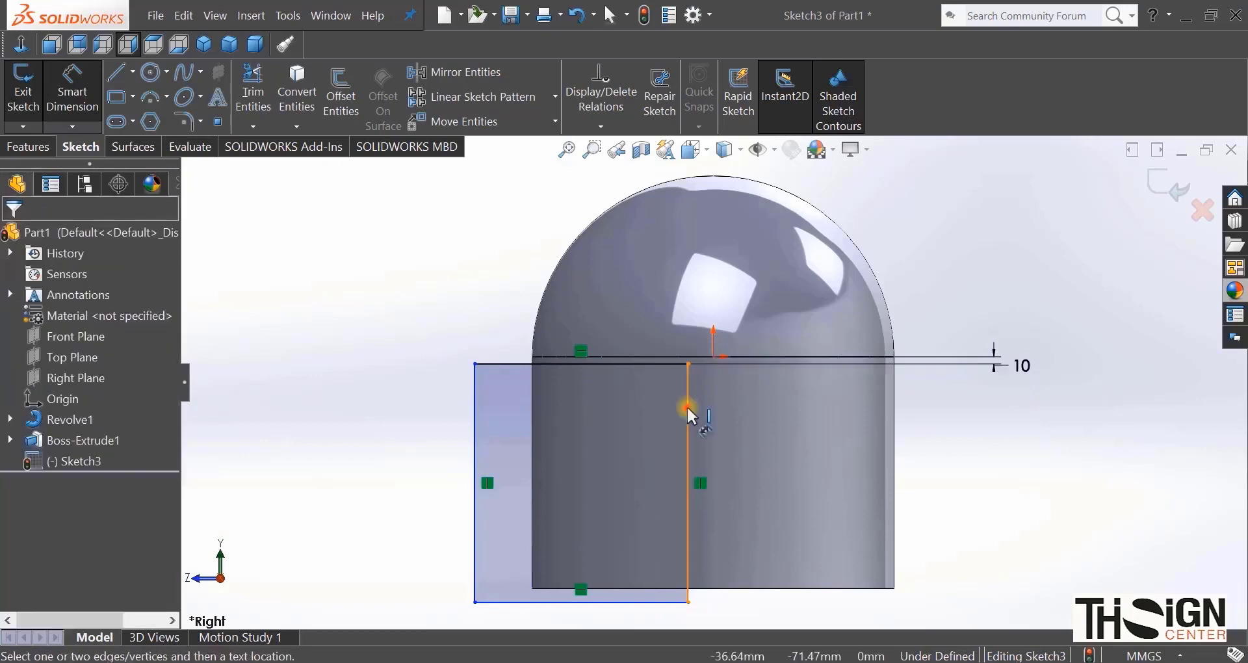
left_click(711, 355)
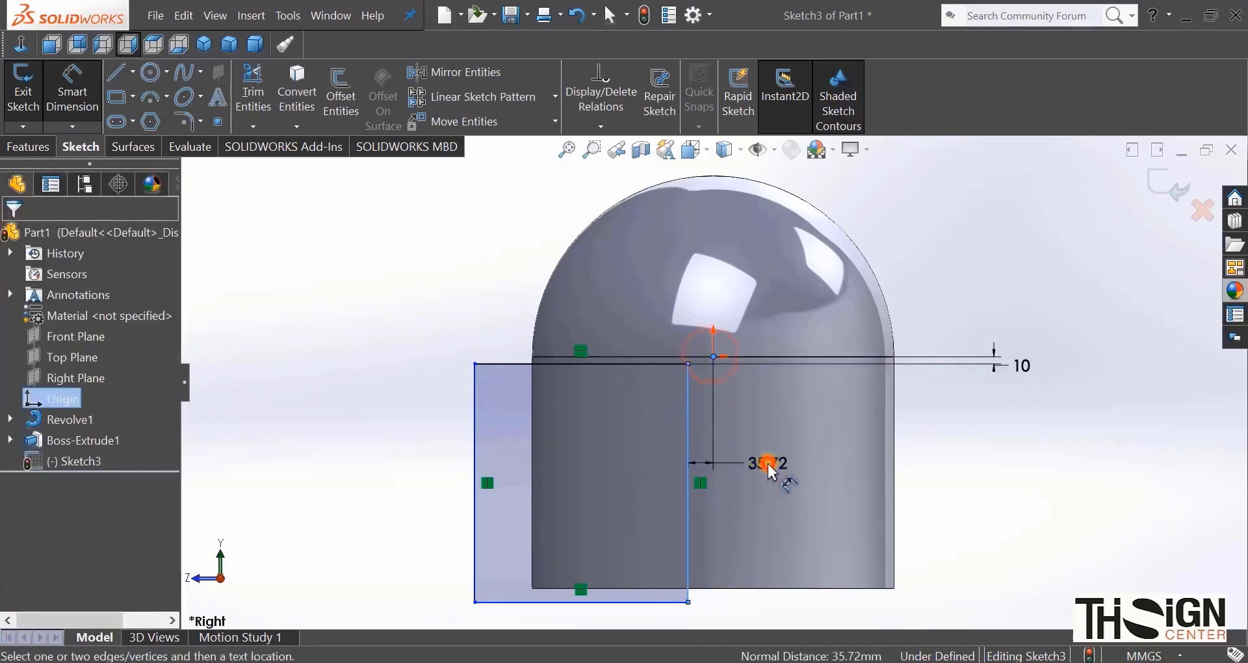
left_click(768, 463)
type("115")
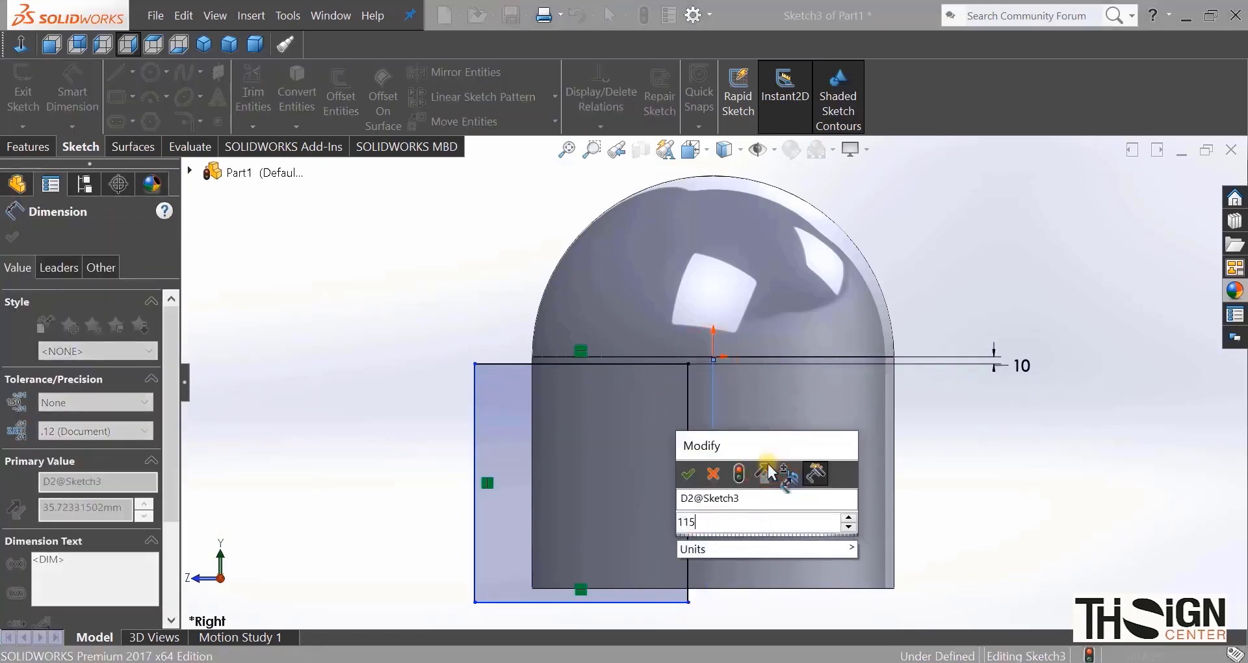
key("Return")
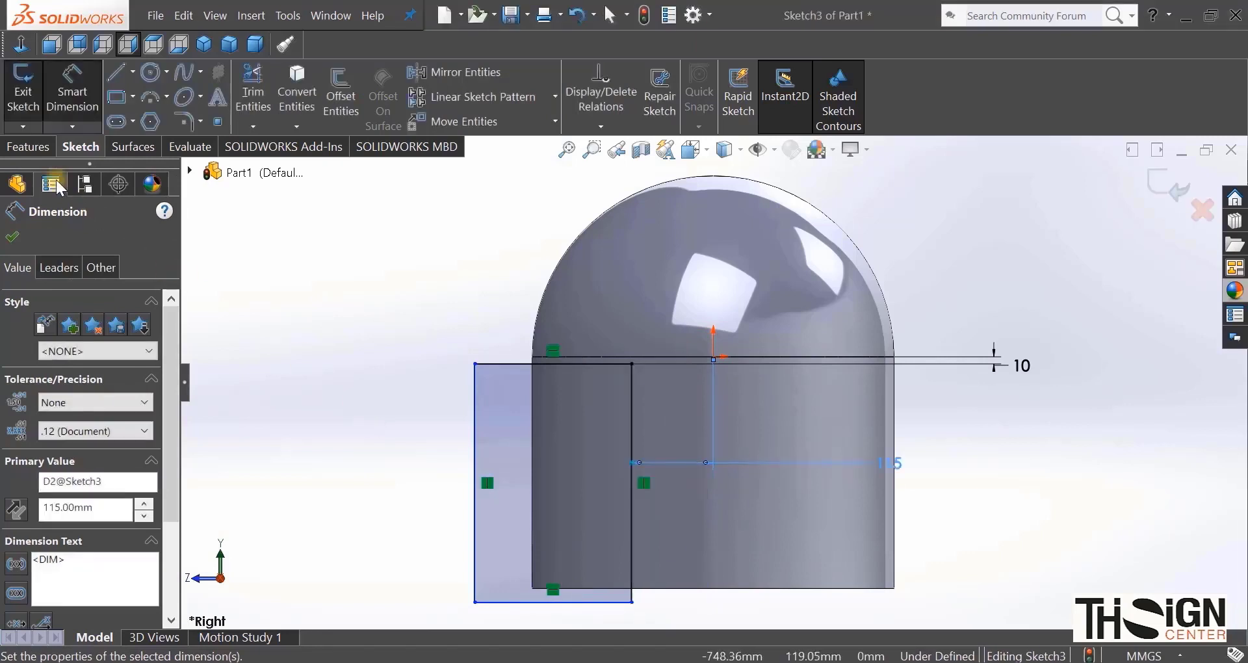
Step: Cut the rectangle through the cylinder wall with a Mid Plane Extruded Cut 1000 mm deep
left_click(23, 147)
left_click(259, 96)
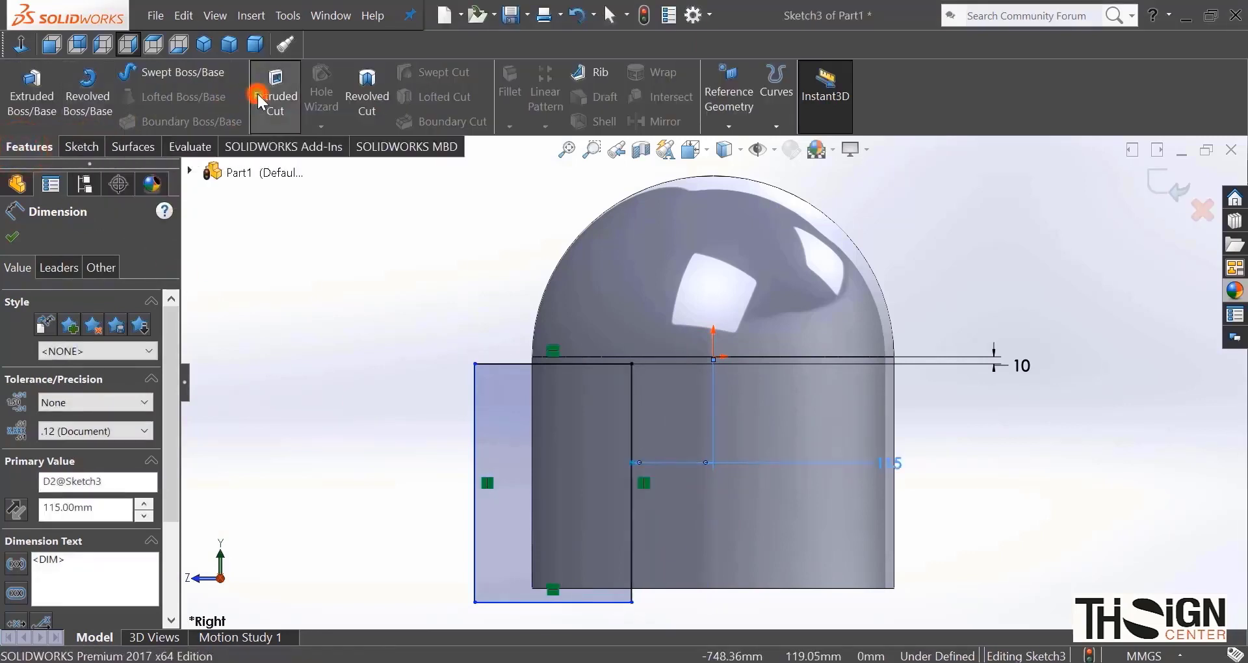
left_click(113, 335)
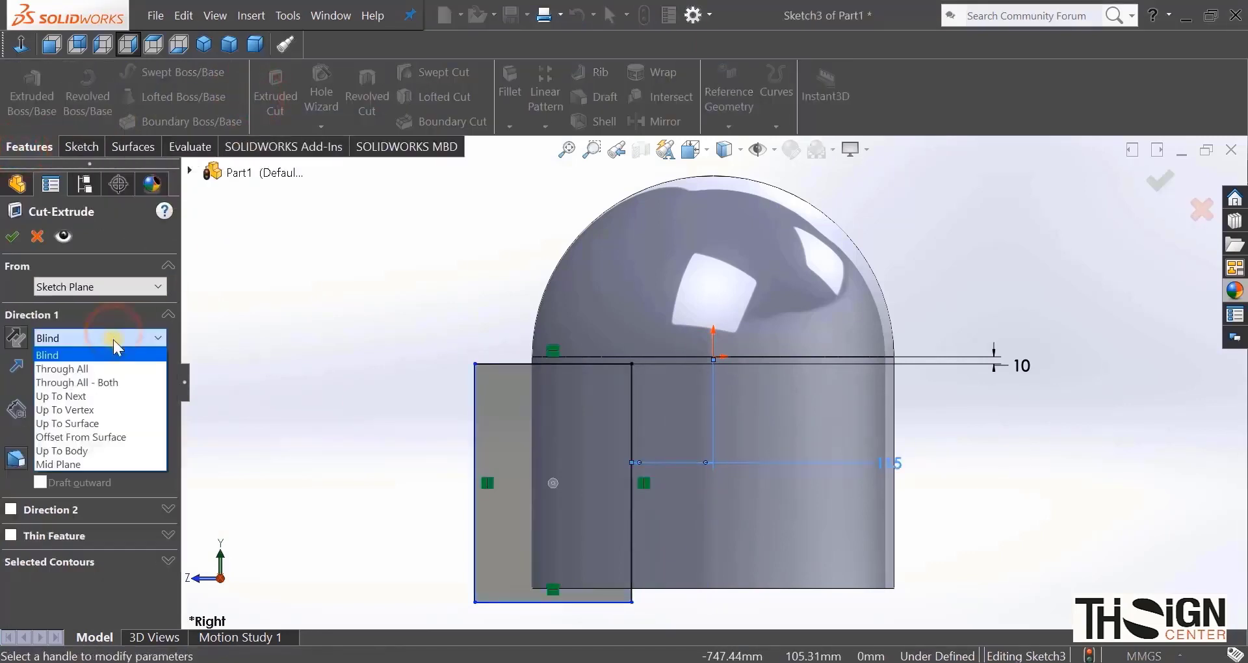
left_click(102, 464)
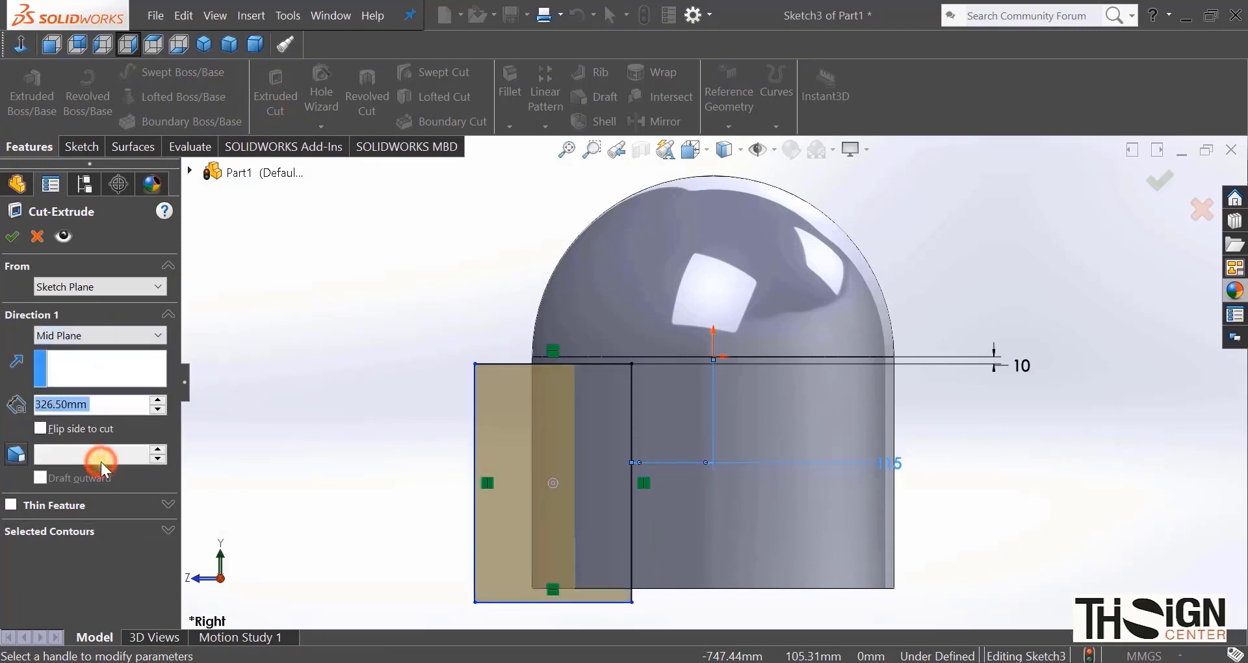
left_click(120, 404)
left_click_drag(120, 404, 38, 404)
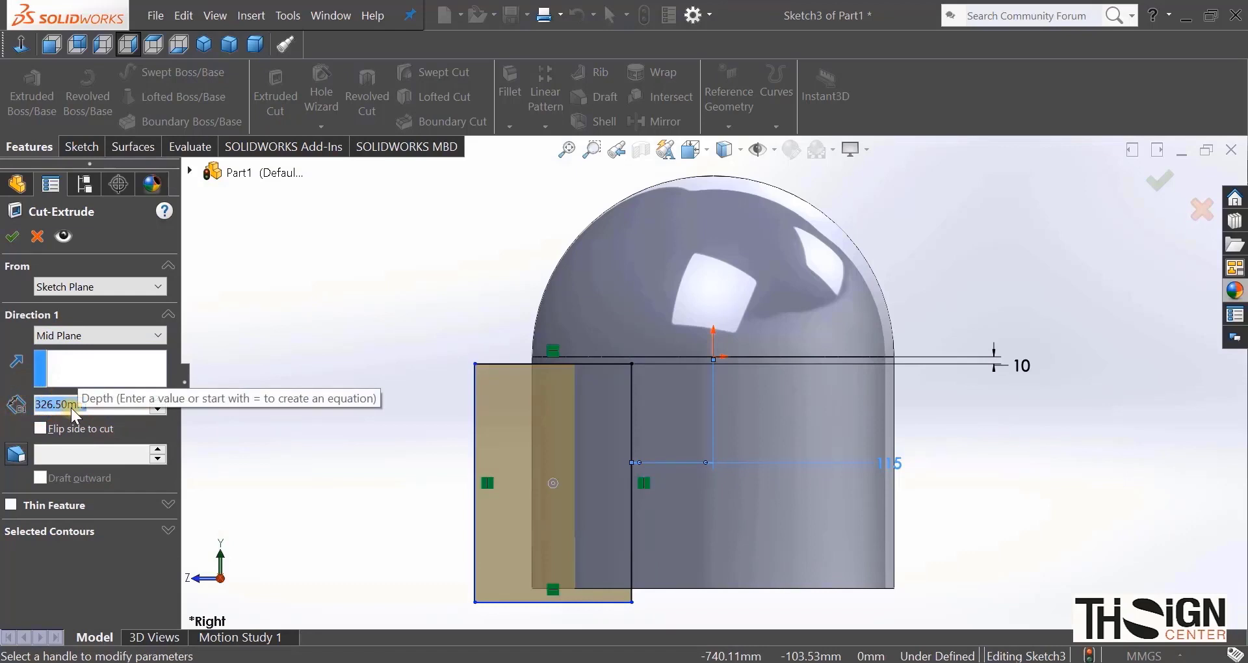
type("1000")
key("Return")
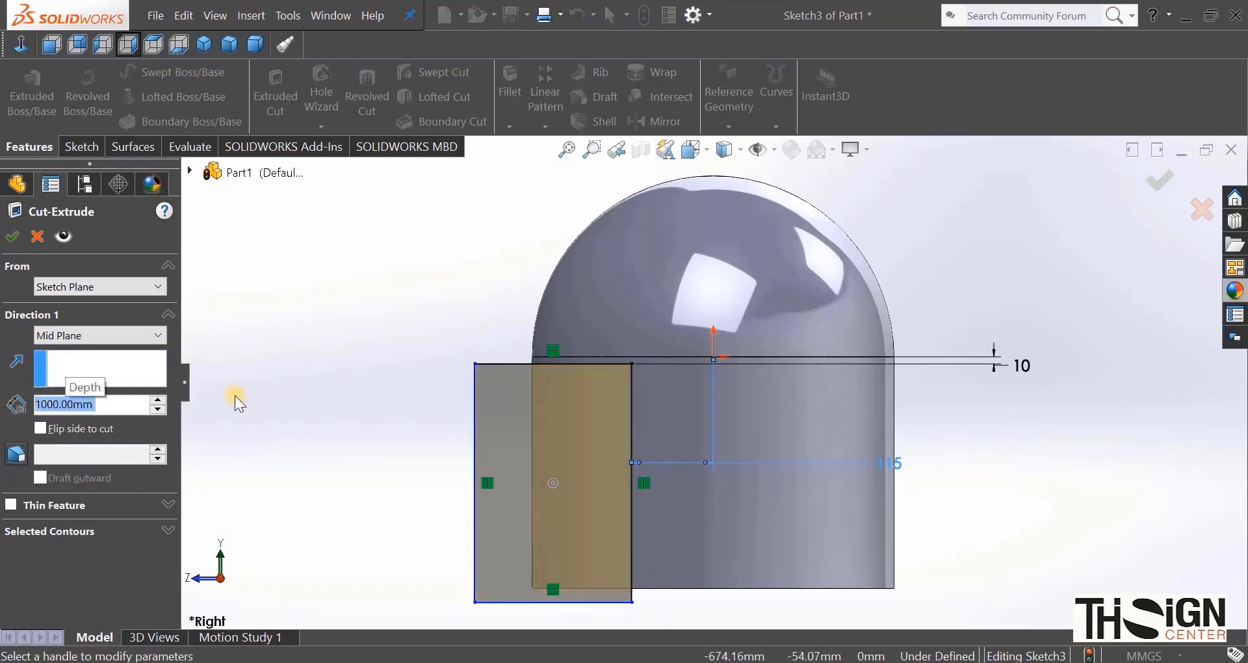
left_click(12, 237)
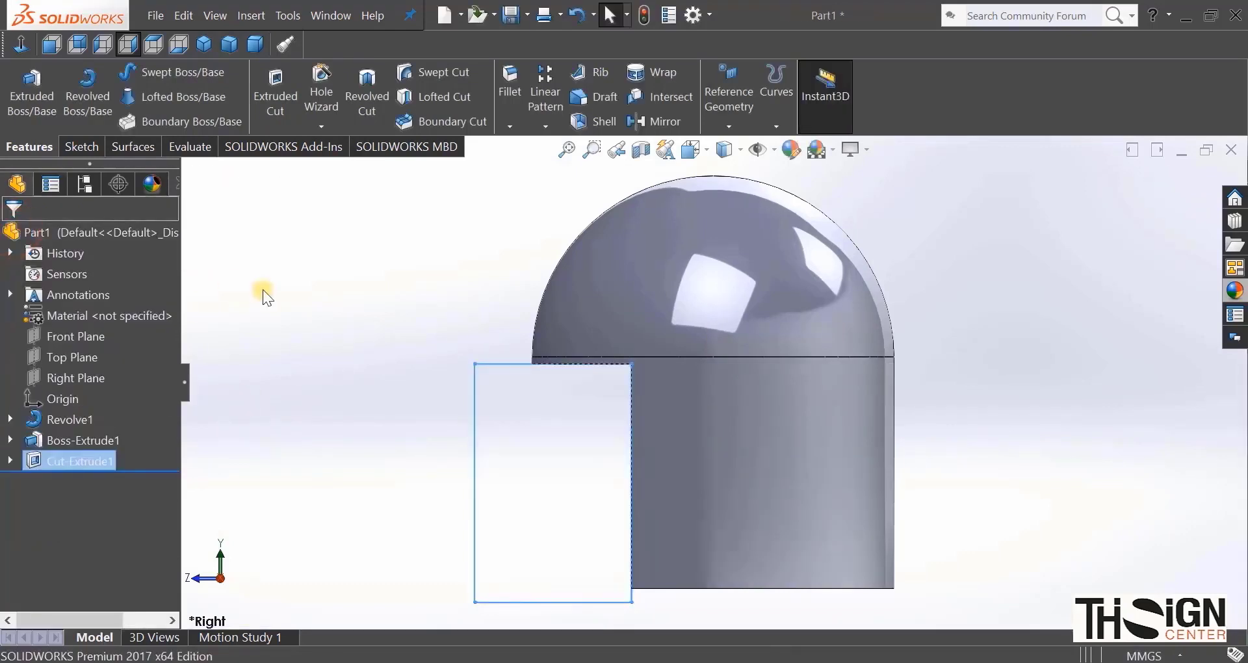
Step: Open a sketch on the bottom end face of the cylindrical wall and view it normal to the sketch plane
middle_click_drag(623, 371, 683, 429)
scroll(708, 429, "up", 1)
scroll(741, 539, "down", 5)
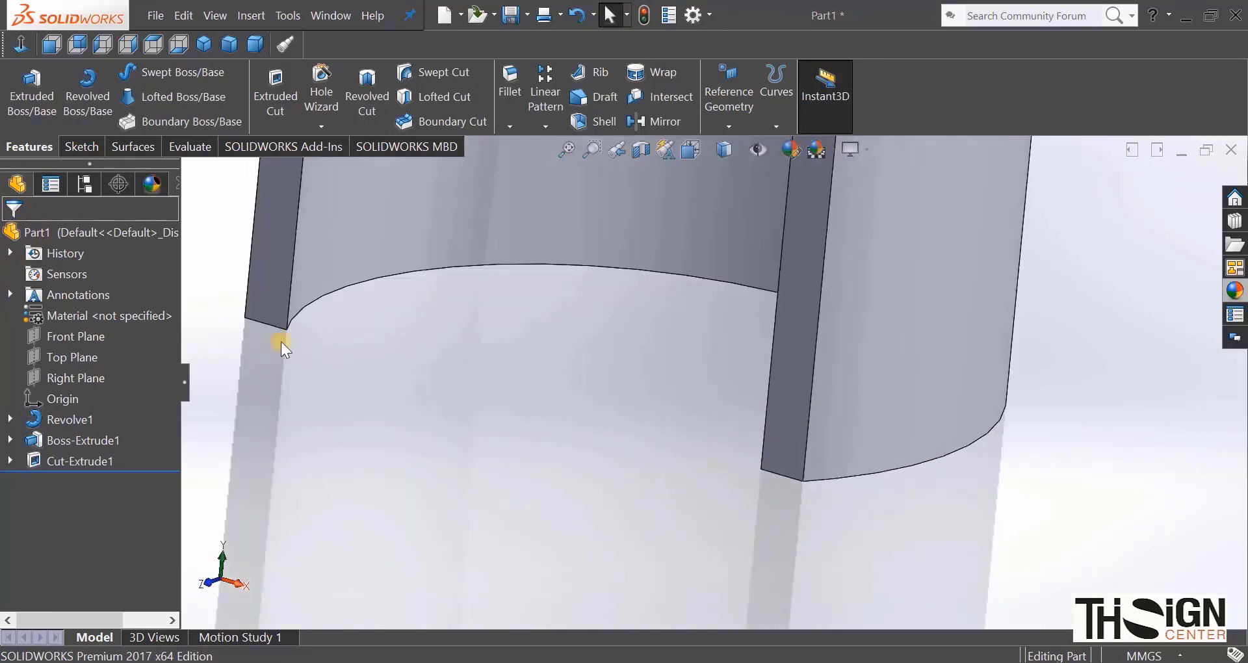
scroll(497, 424, "up", 3)
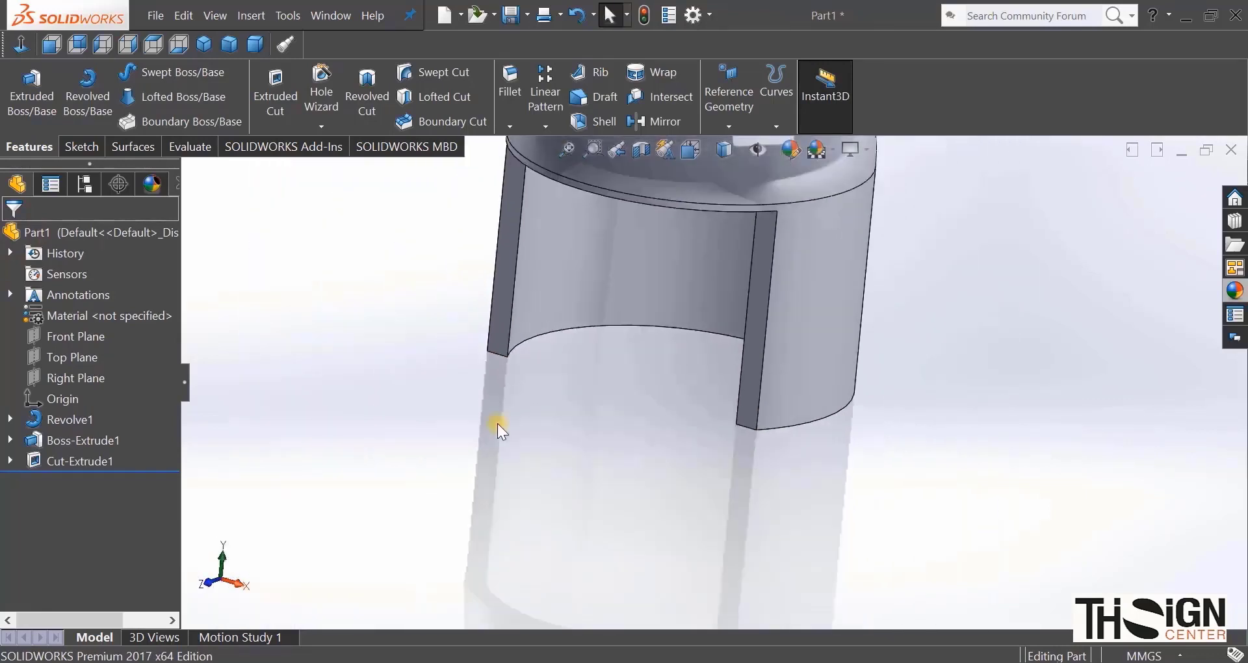
middle_click_drag(727, 442, 746, 322)
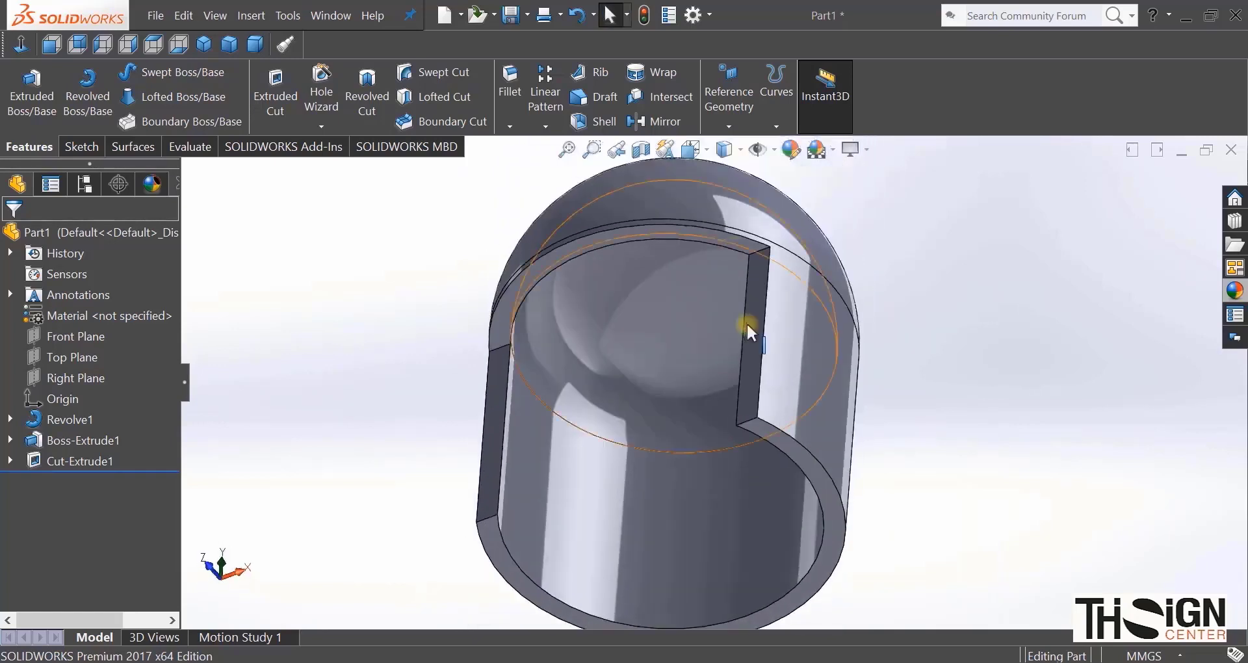
left_click(758, 427)
left_click(824, 385)
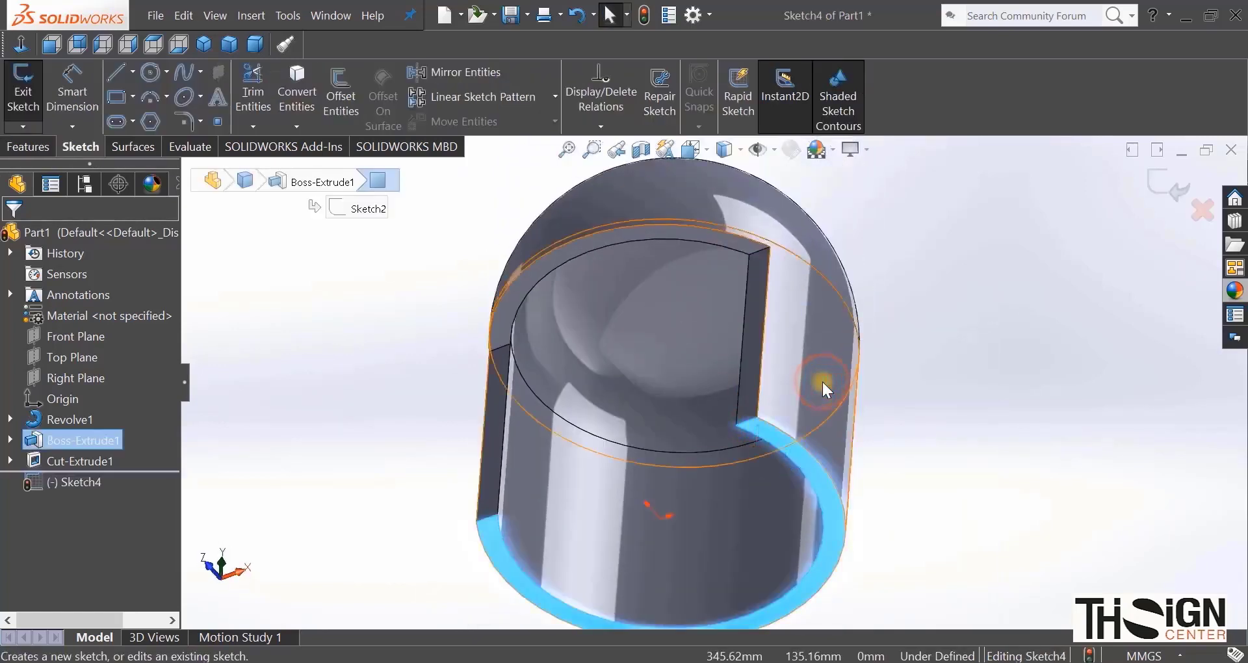
left_click(85, 482)
left_click(129, 459)
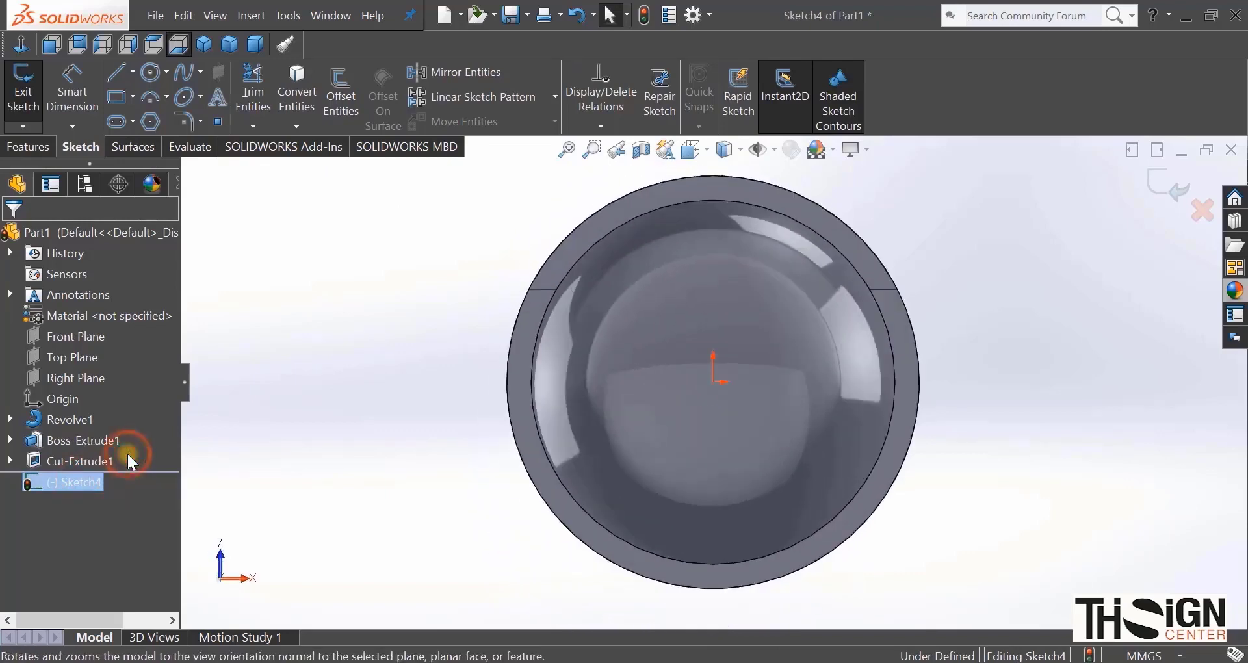
Step: Sketch a closed triangle from the right end face's outer corner to the wall's inner circular edge and a point inside the hollow
left_click(119, 73)
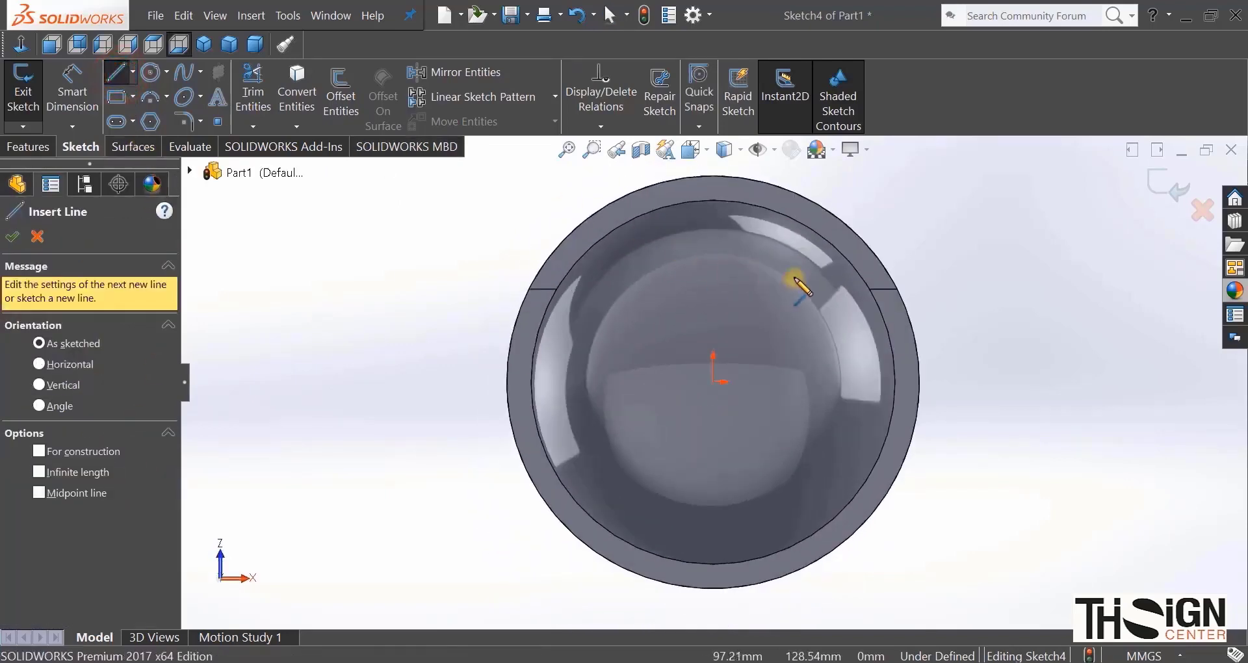
scroll(807, 267, "down", 3)
left_click(959, 317)
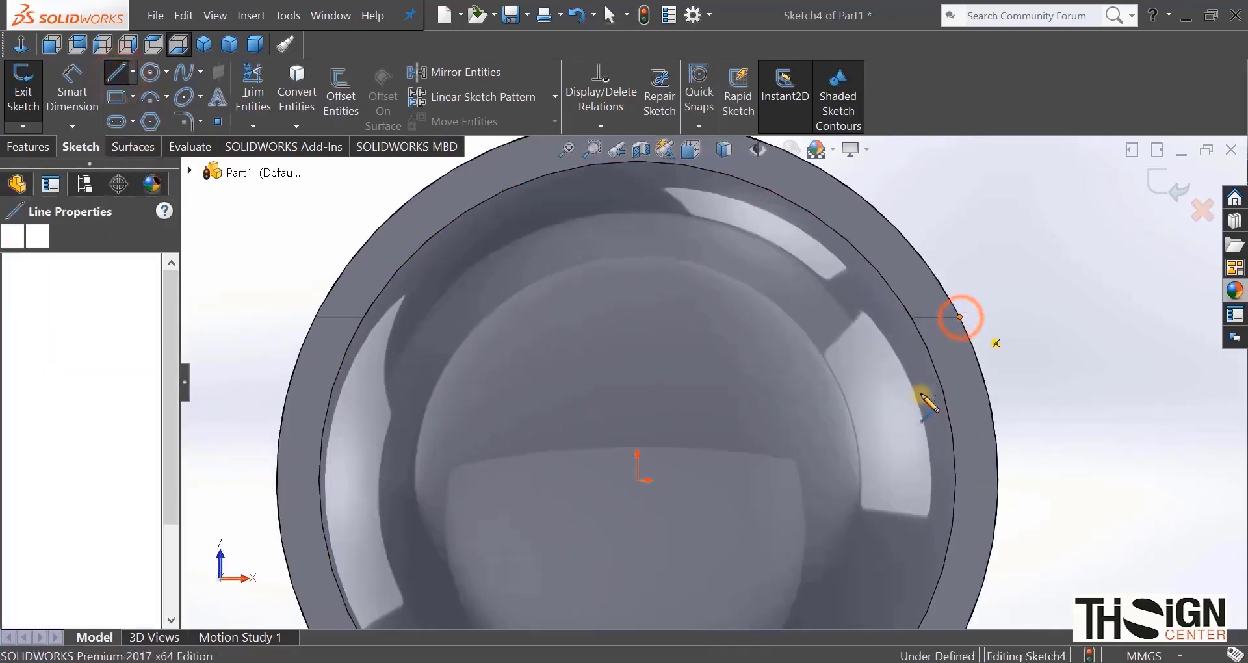
left_click(943, 394)
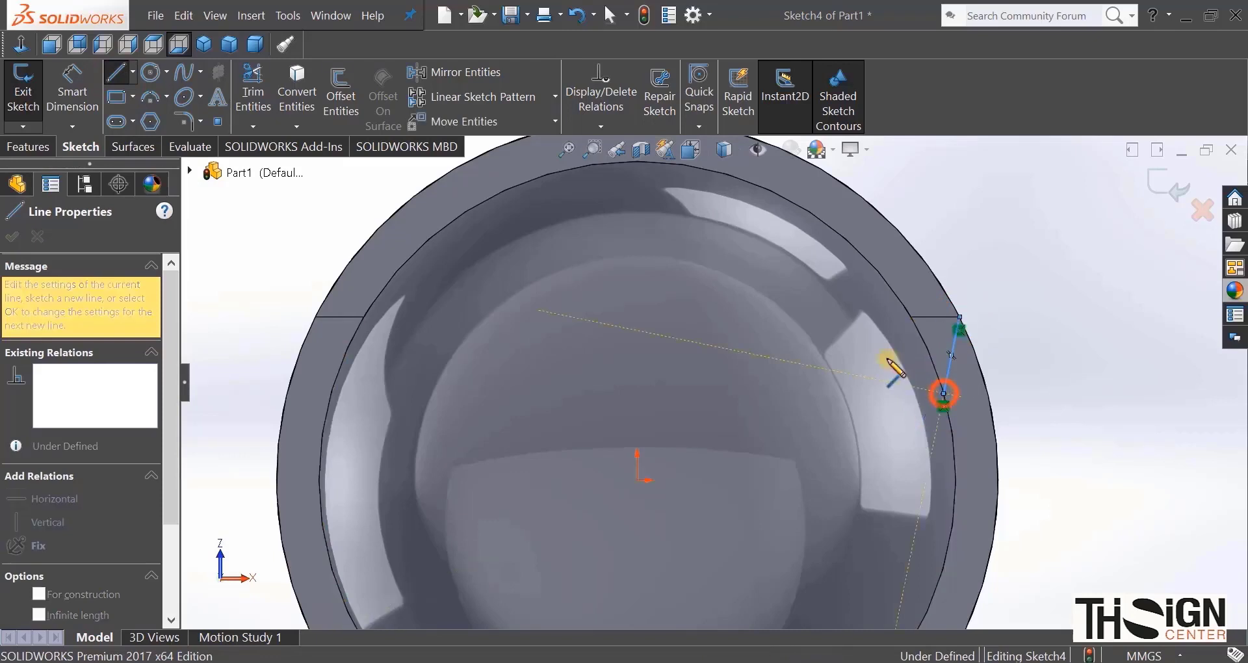
left_click(833, 269)
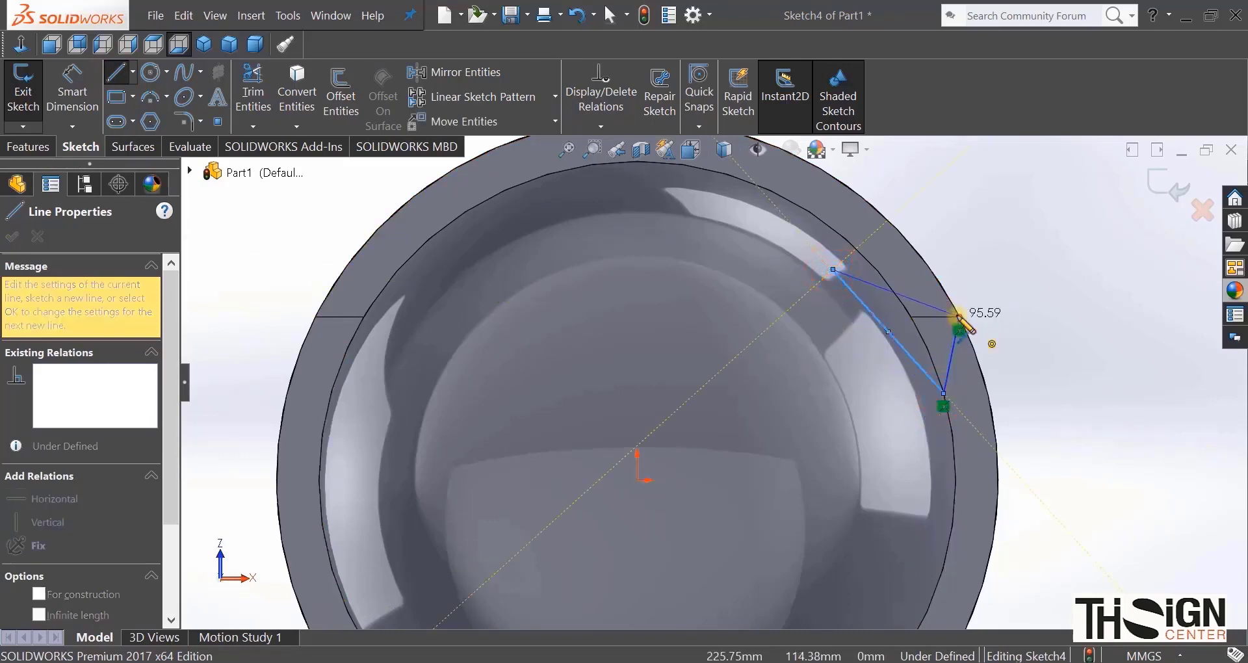
left_click(959, 317)
Step: Draw a vertical centerline about 300 mm long from the origin to beyond the wall's outer edge on the face-opening side
left_click(132, 71)
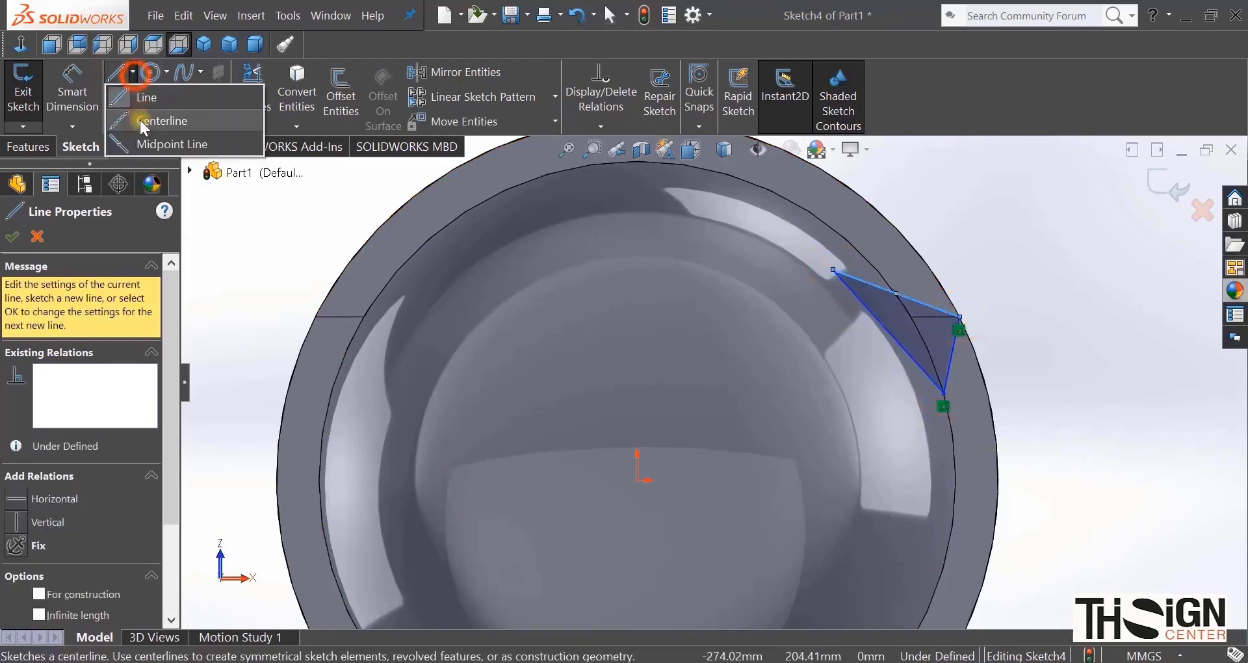
left_click(148, 121)
scroll(637, 482, "down", 3)
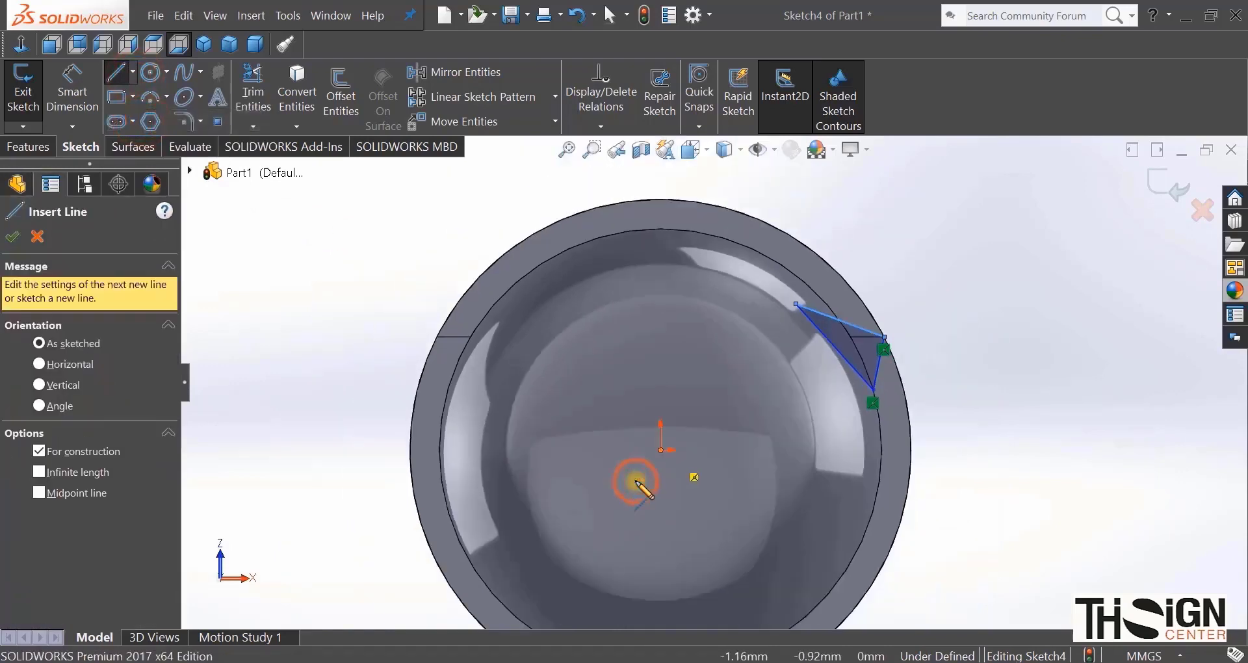
left_click(638, 483)
left_click(670, 194)
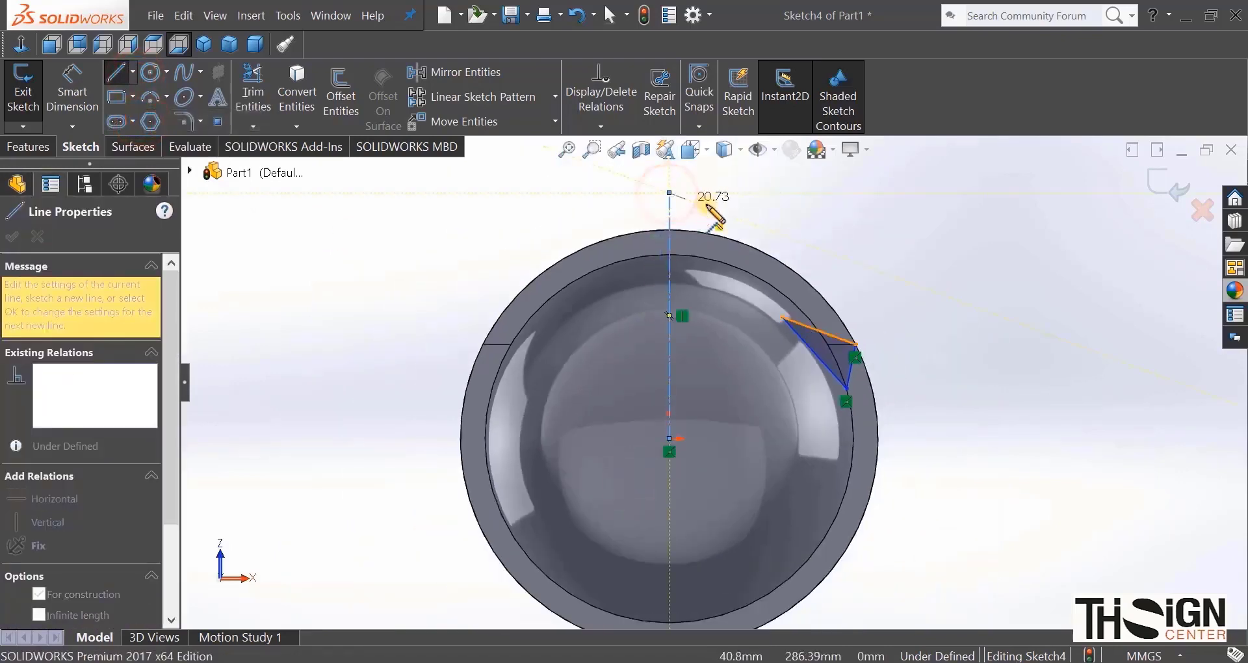
right_click(759, 216)
left_click(805, 233)
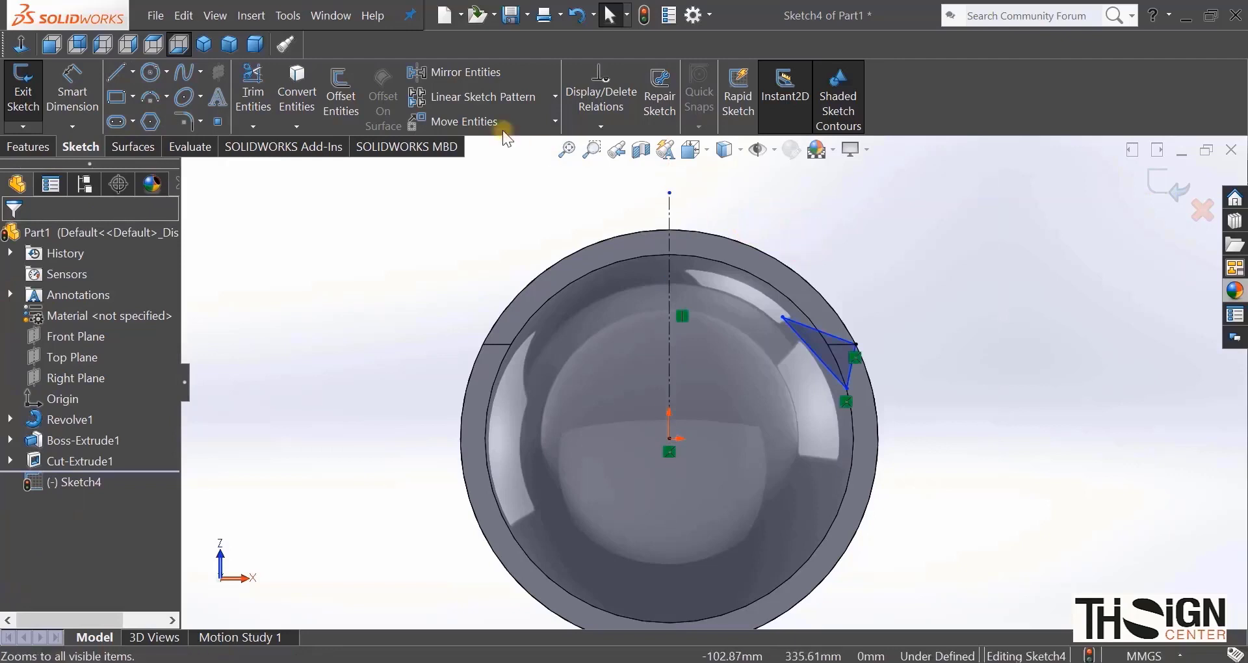
Step: Dimension the angle between the centerline and the triangle's side crossing the wall at 5 degrees
left_click(71, 83)
left_click(670, 380)
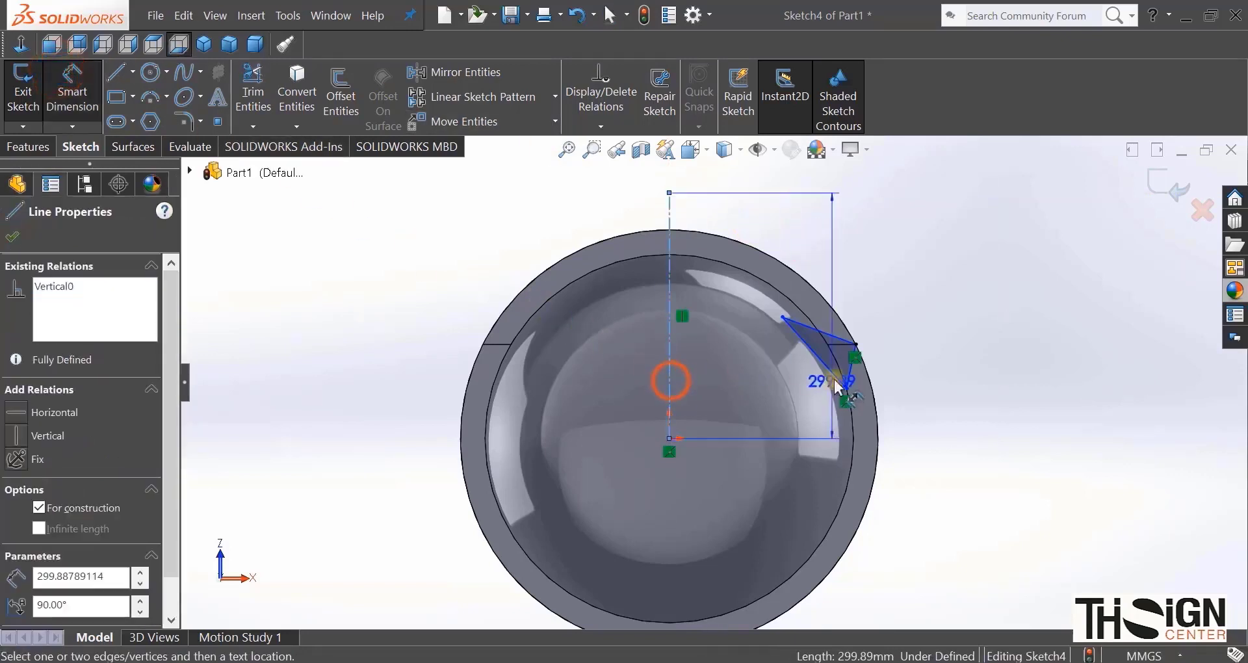
left_click(854, 360)
left_click(826, 259)
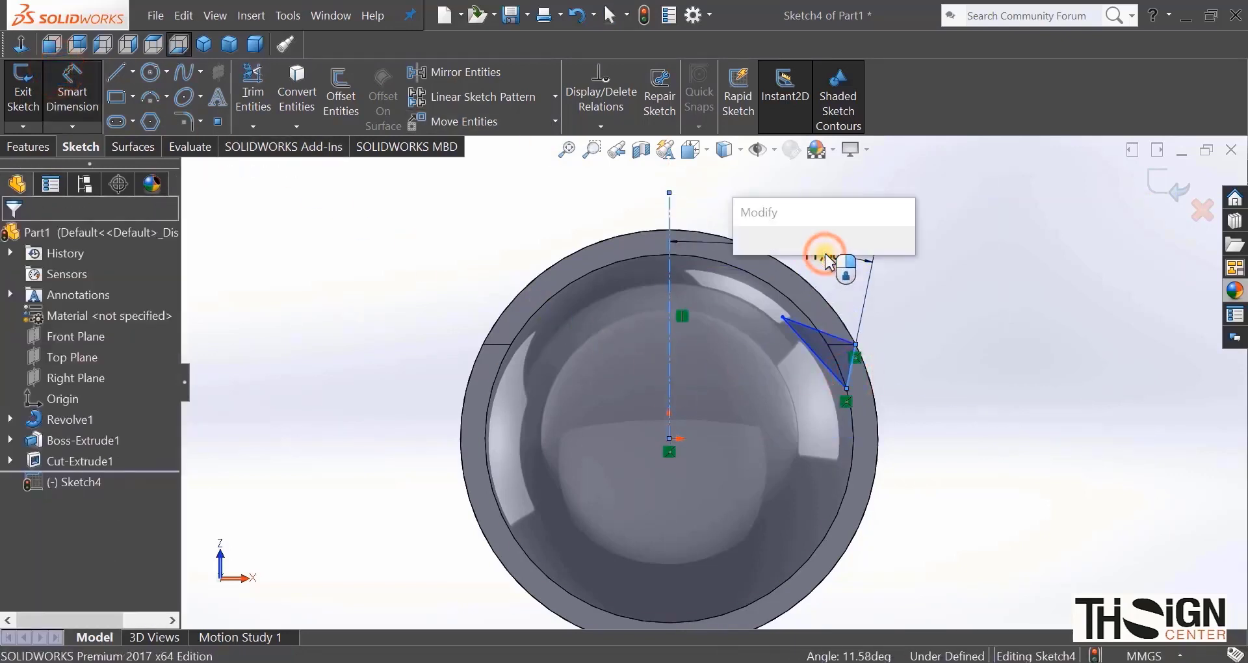
key("Return")
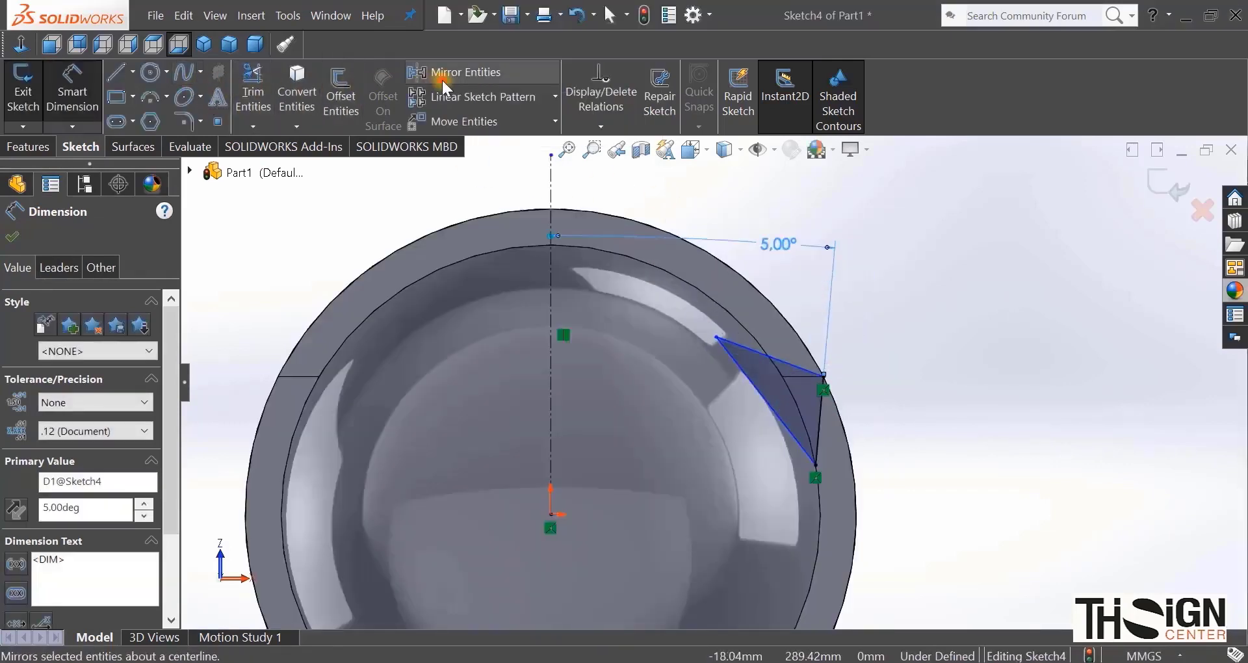
Step: Mirror the triangle's three lines about the vertical centerline, keeping the originals
left_click(442, 78)
left_click_drag(651, 200, 912, 535)
left_click(107, 493)
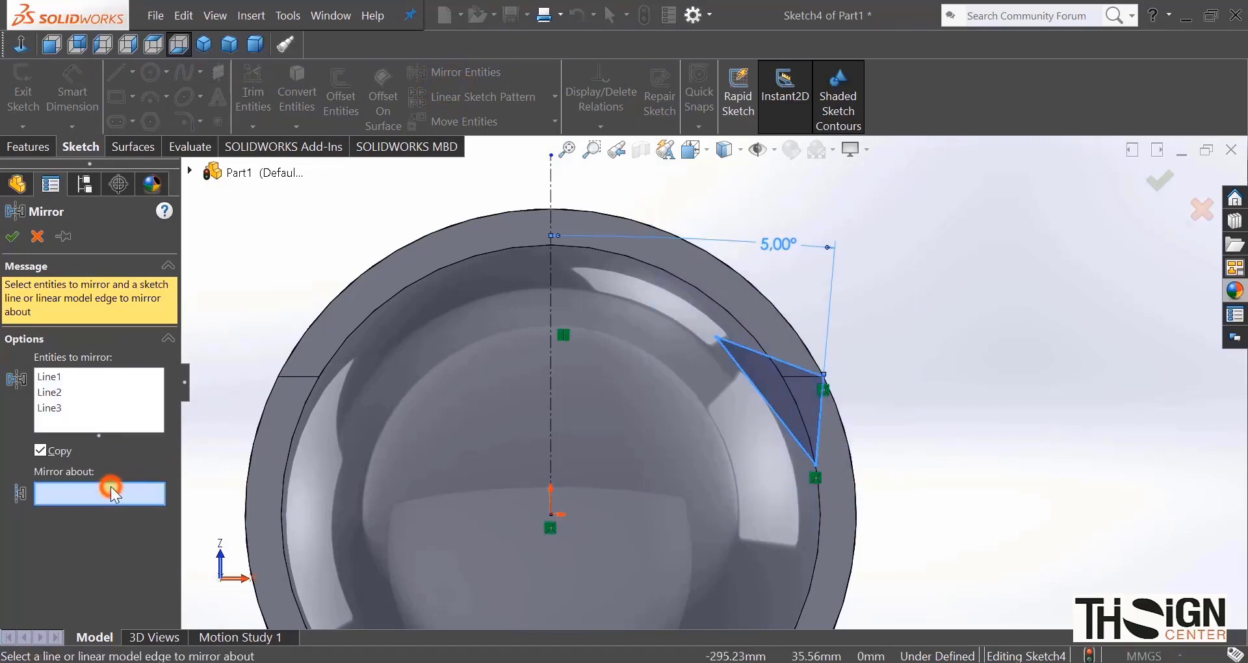
left_click(551, 197)
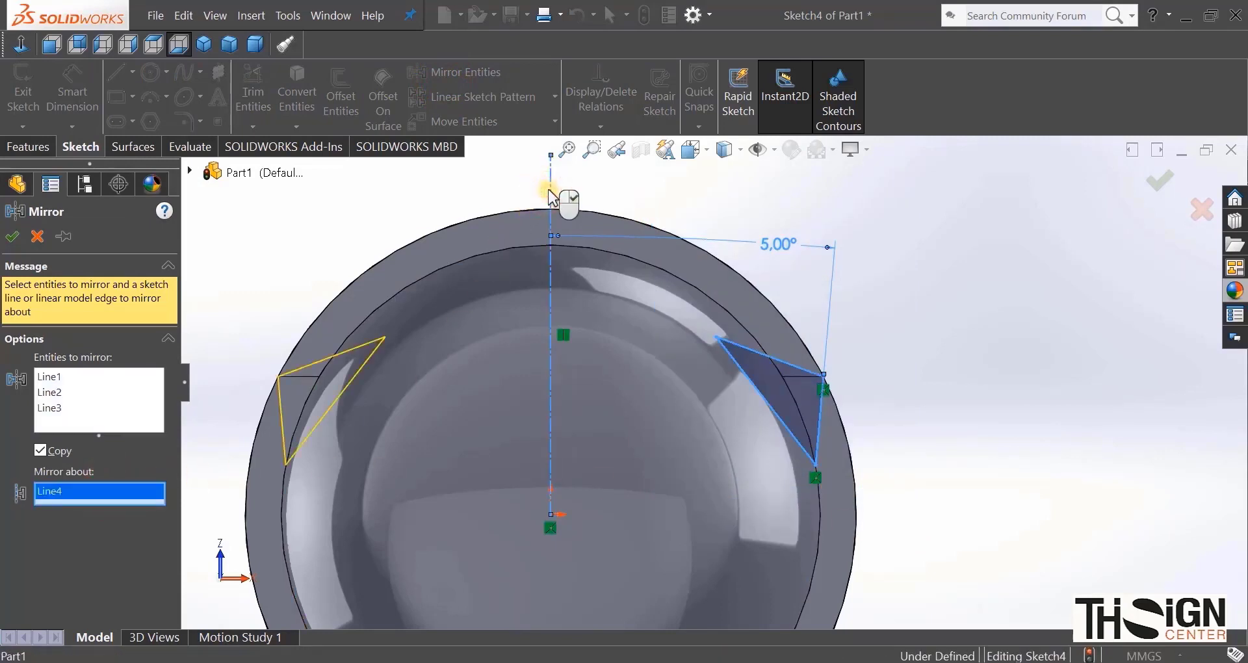
left_click(15, 236)
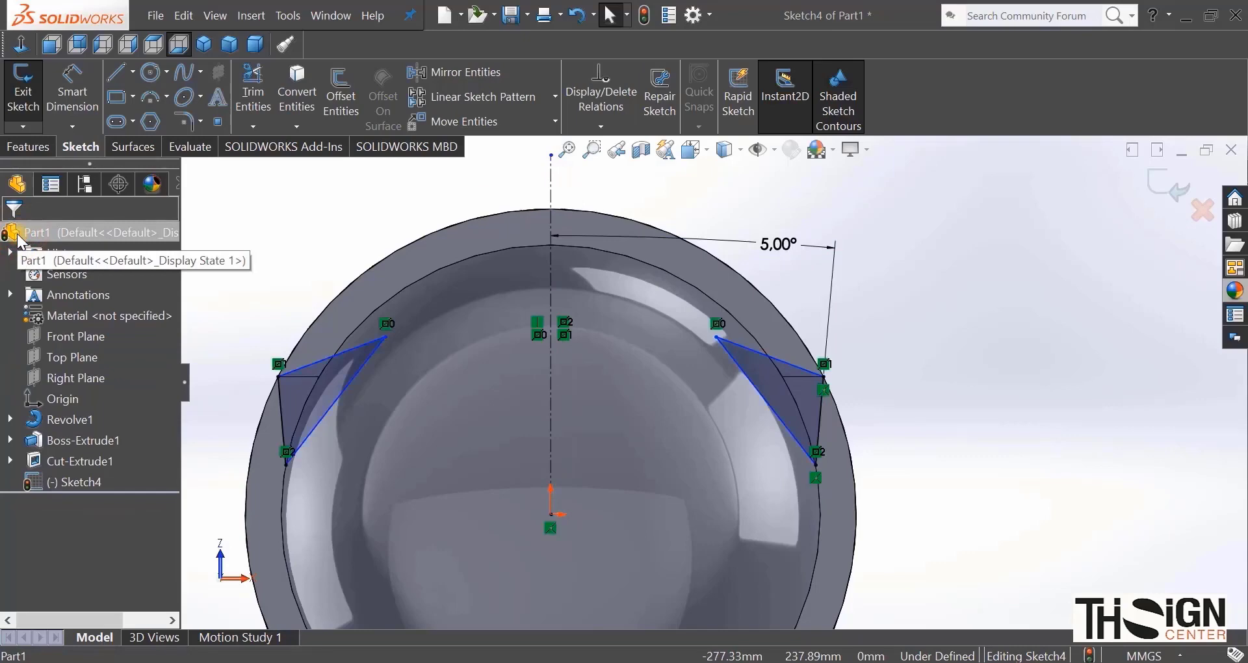
Step: Cut both triangles through the wall with an Up To Vertex Extruded Cut ending at the upper edge of the face opening
left_click(31, 148)
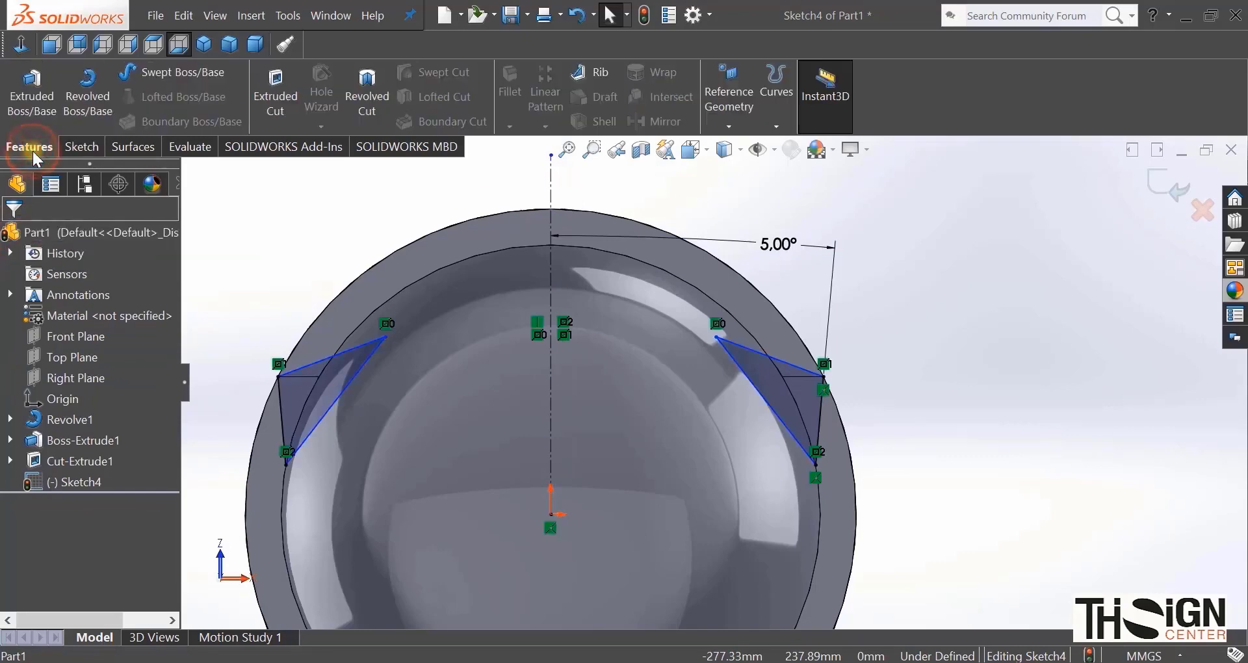
left_click(267, 98)
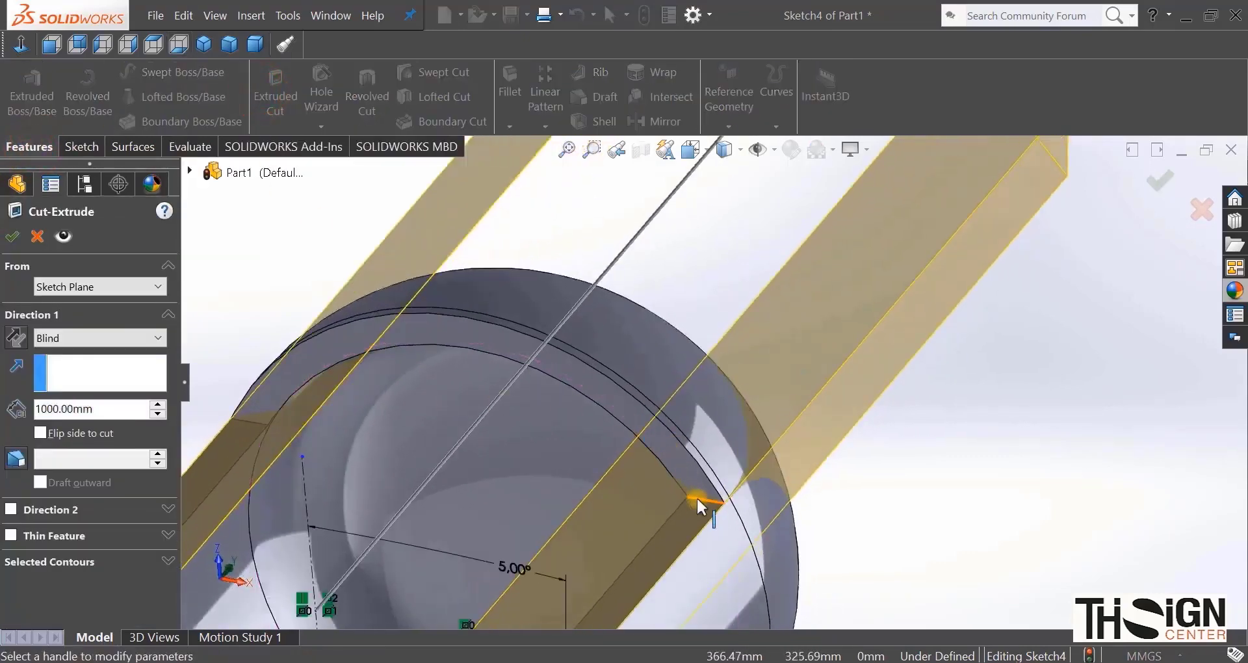
left_click(700, 506)
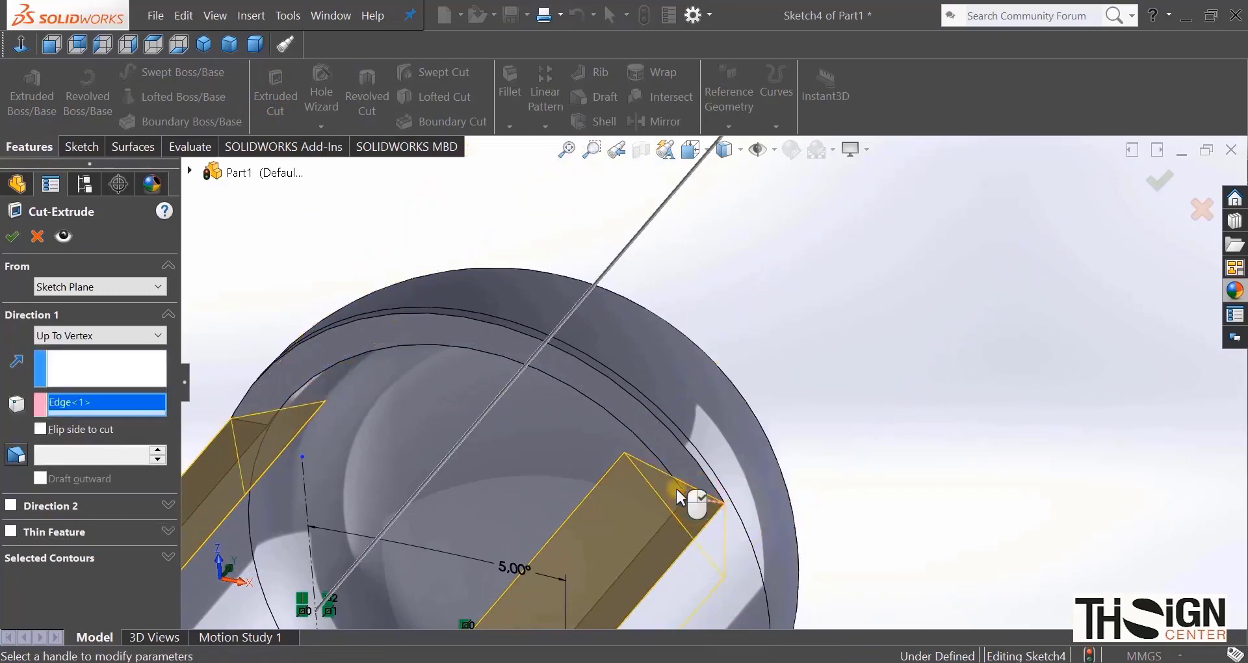
left_click(16, 238)
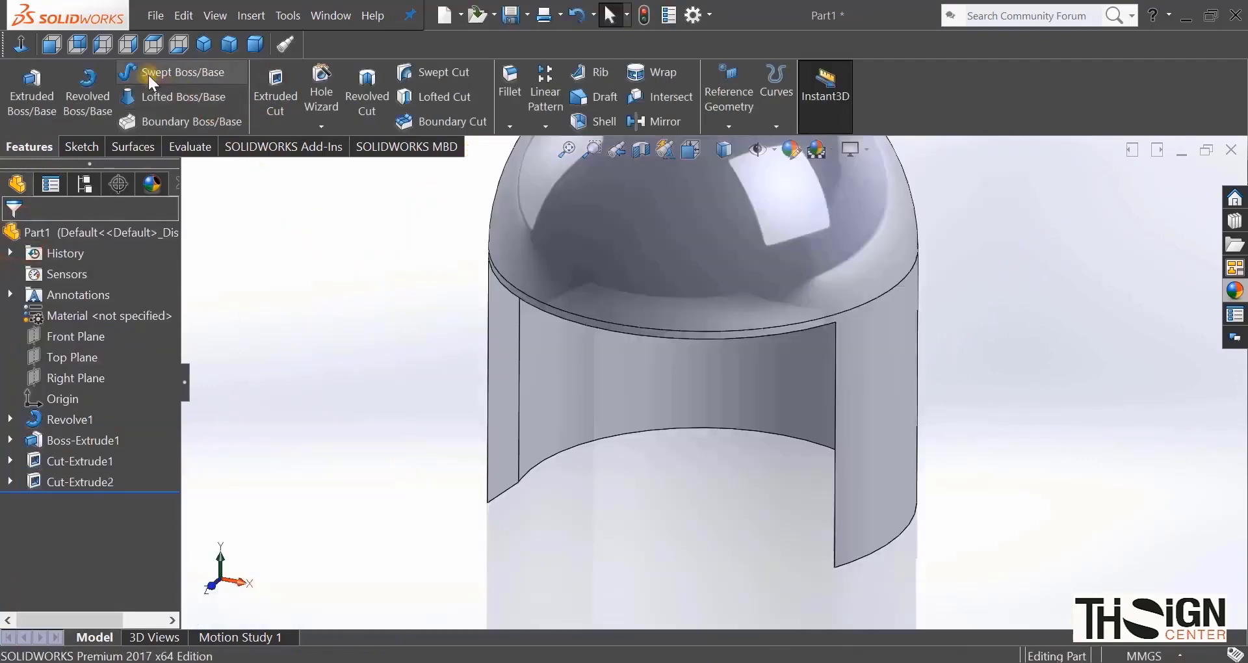
Step: Switch to the Right view and open a sketch on the Right Plane
left_click(127, 45)
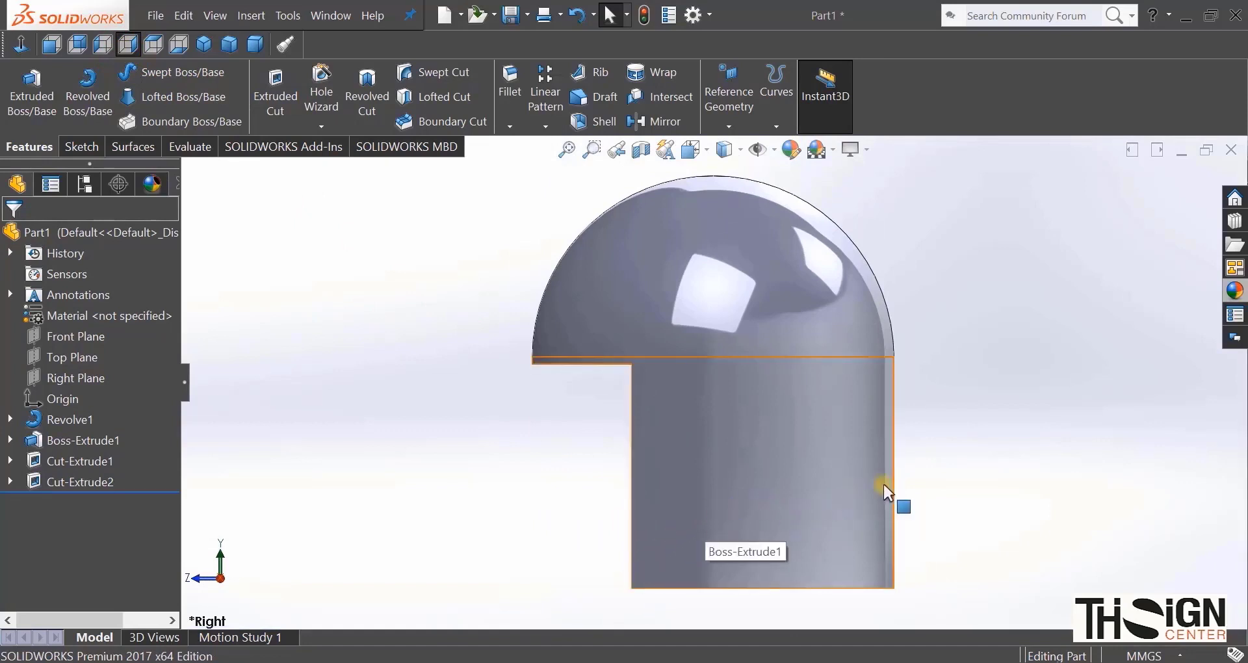
left_click(78, 378)
left_click(102, 348)
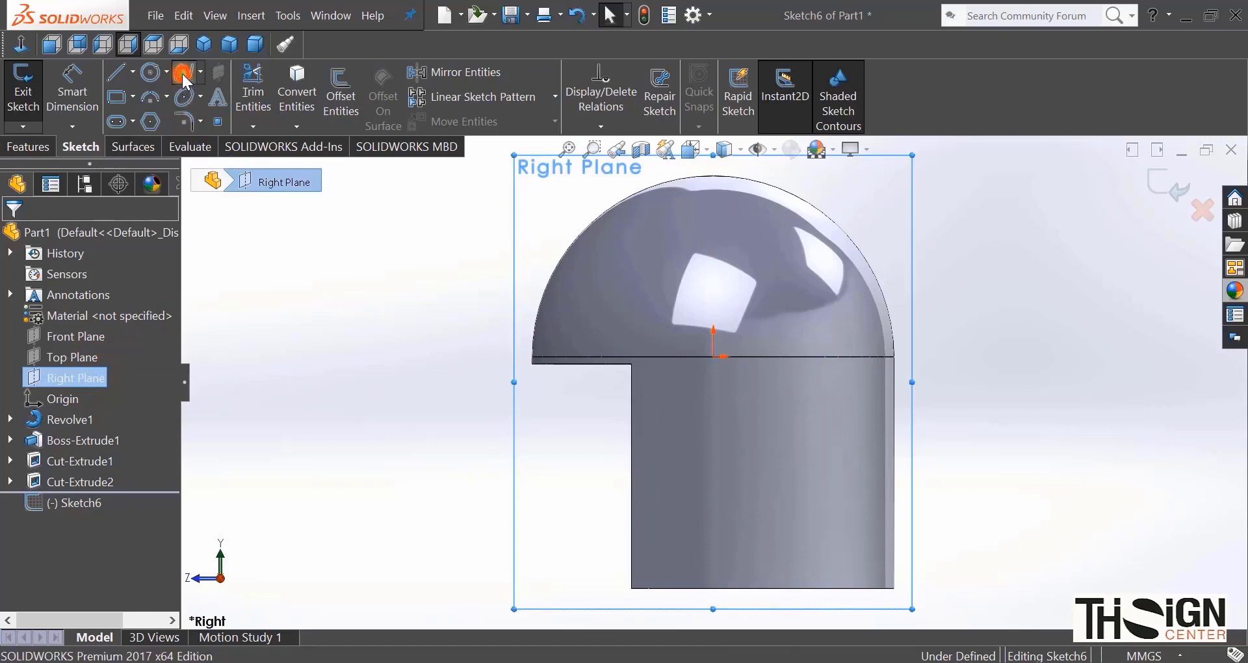
Step: Sketch an arching six-point spline from the wall's lower front corner across to its rear edge
left_click(632, 588)
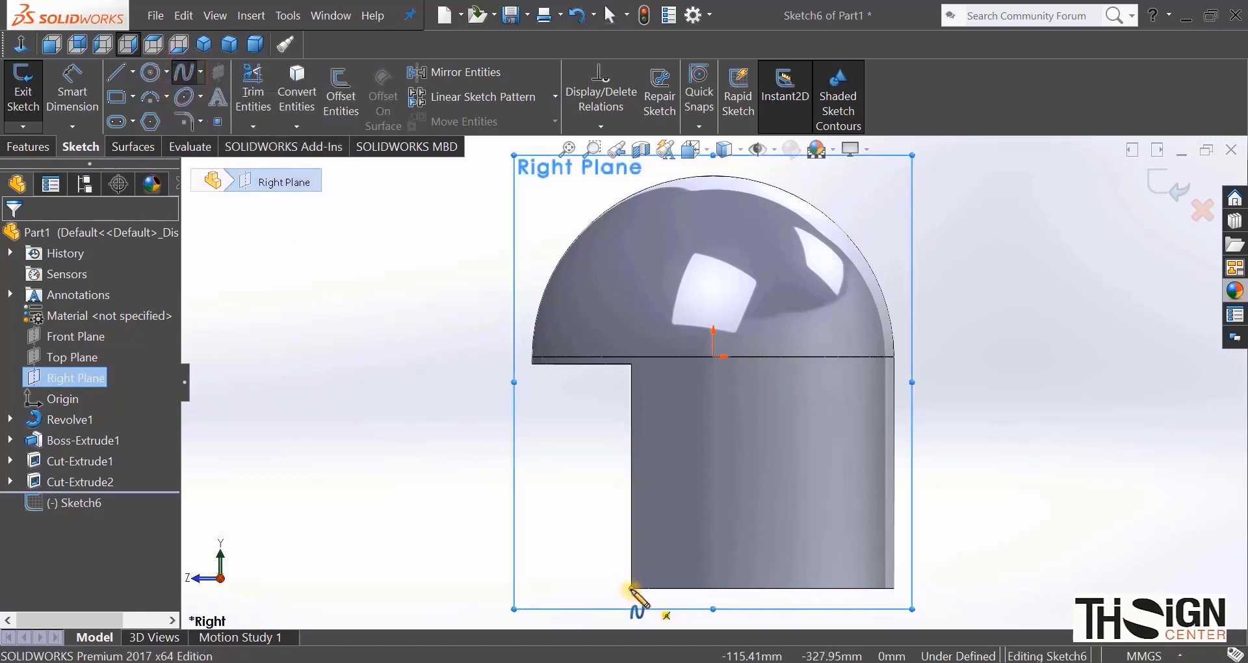
left_click(671, 530)
left_click(730, 495)
left_click(800, 500)
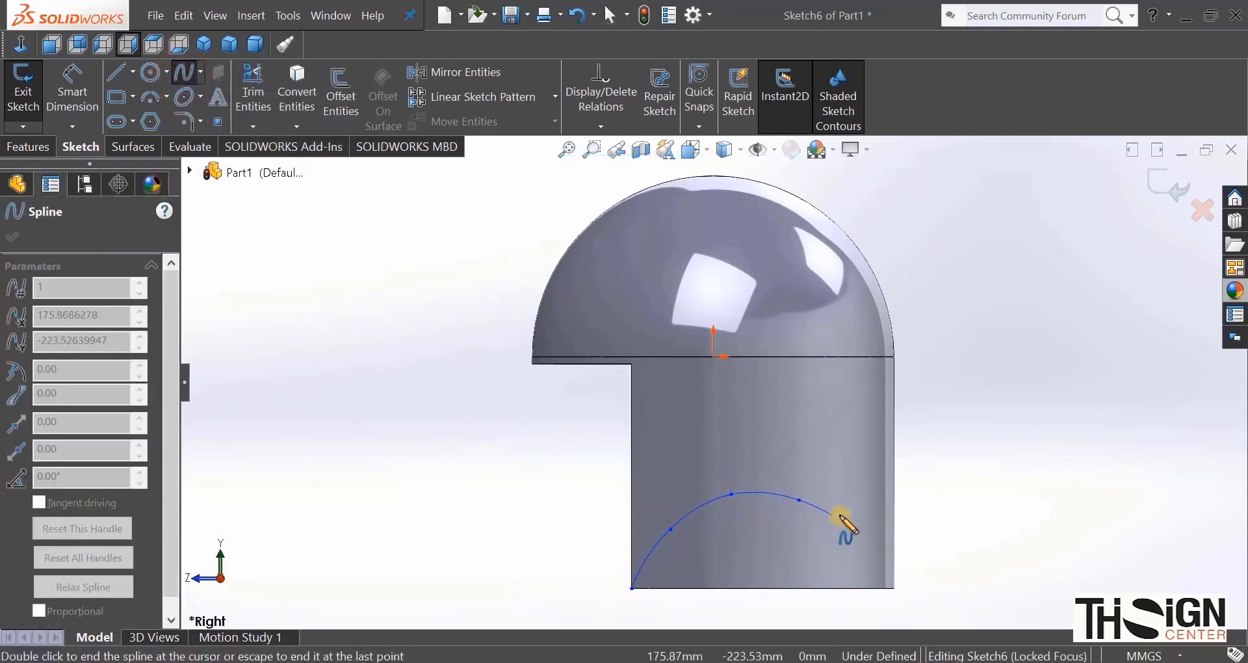
key("Escape")
Step: Dimension the spline's first interior point 70 mm above the wall's bottom edge
left_click(63, 87)
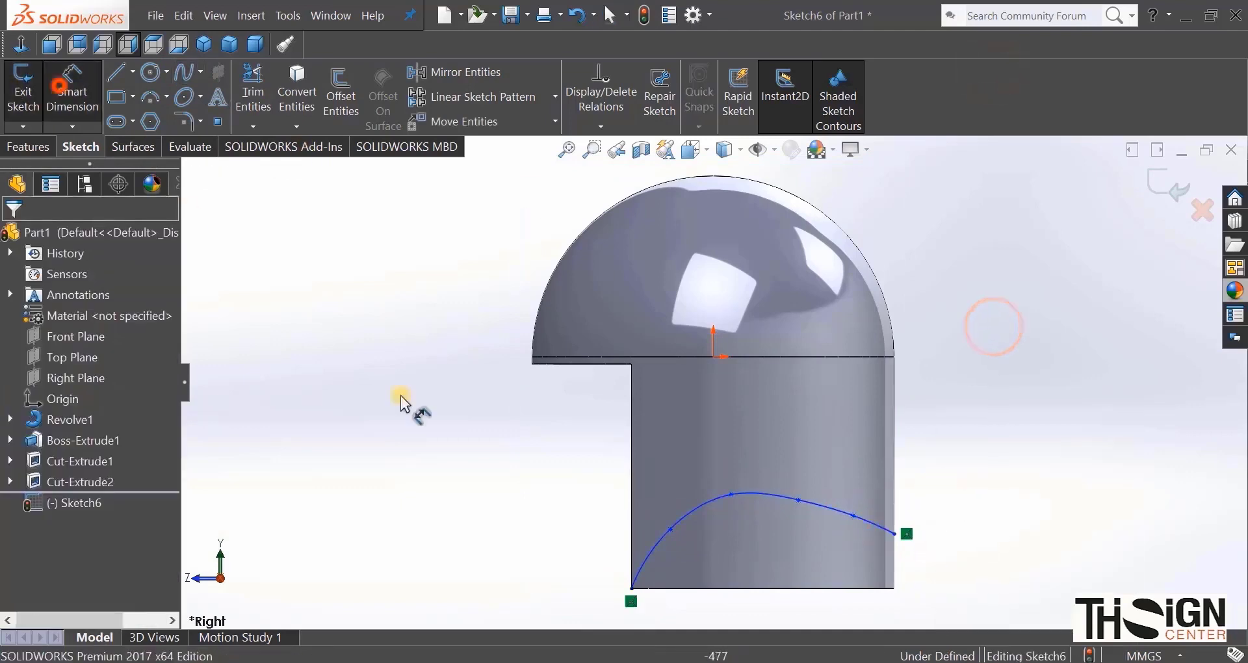
left_click(671, 529)
left_click(675, 589)
left_click(577, 564)
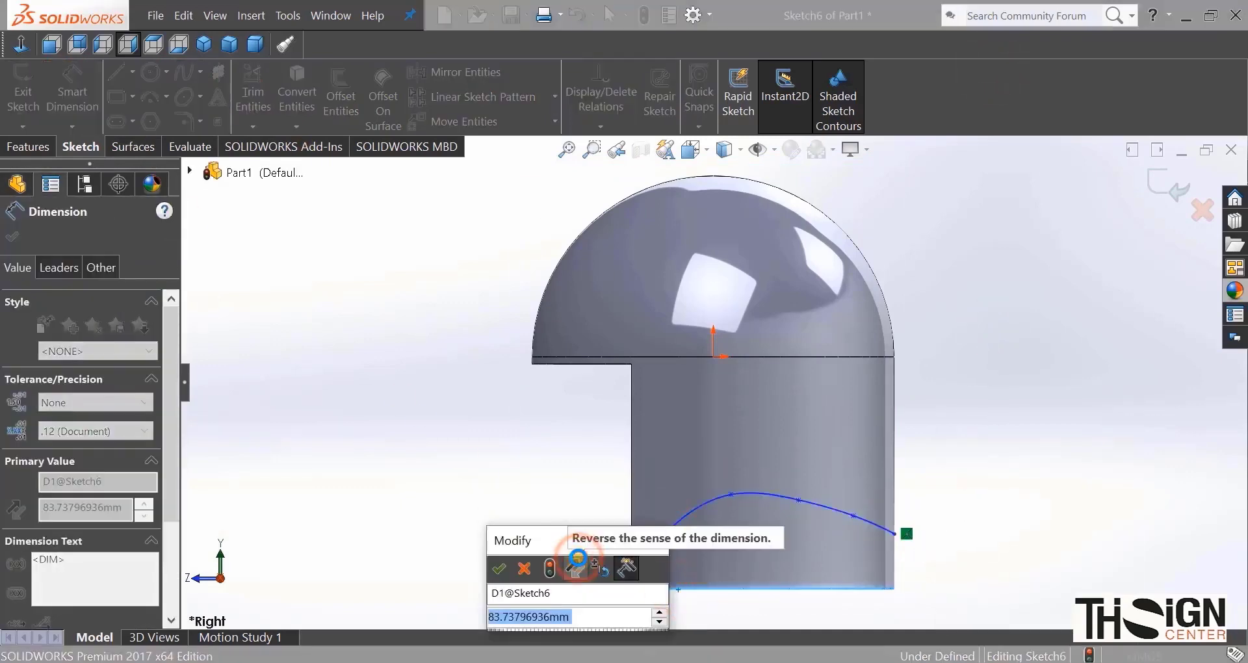
type("70")
key("Return")
Step: Dimension the spline's second interior point 110 mm above the wall's bottom edge
left_click(723, 495)
left_click(722, 587)
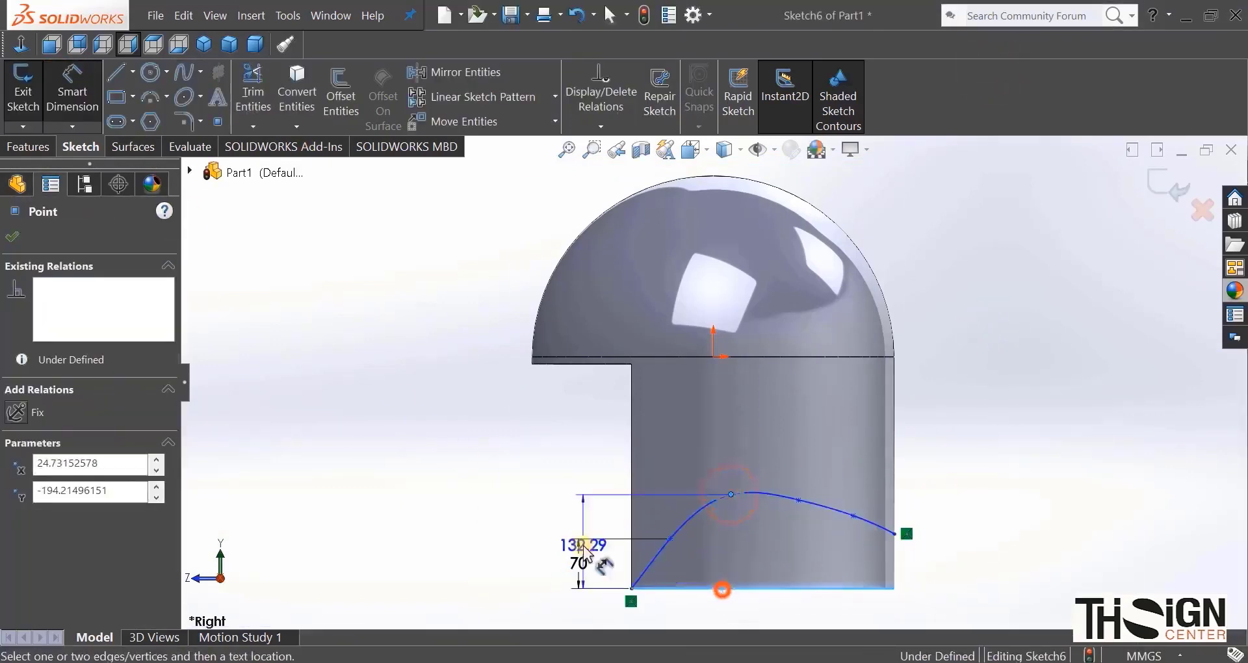
left_click(535, 546)
type("110")
key("Return")
Step: Dimension the spline's third interior point 145 mm above the wall's bottom edge
left_click(798, 500)
left_click(784, 588)
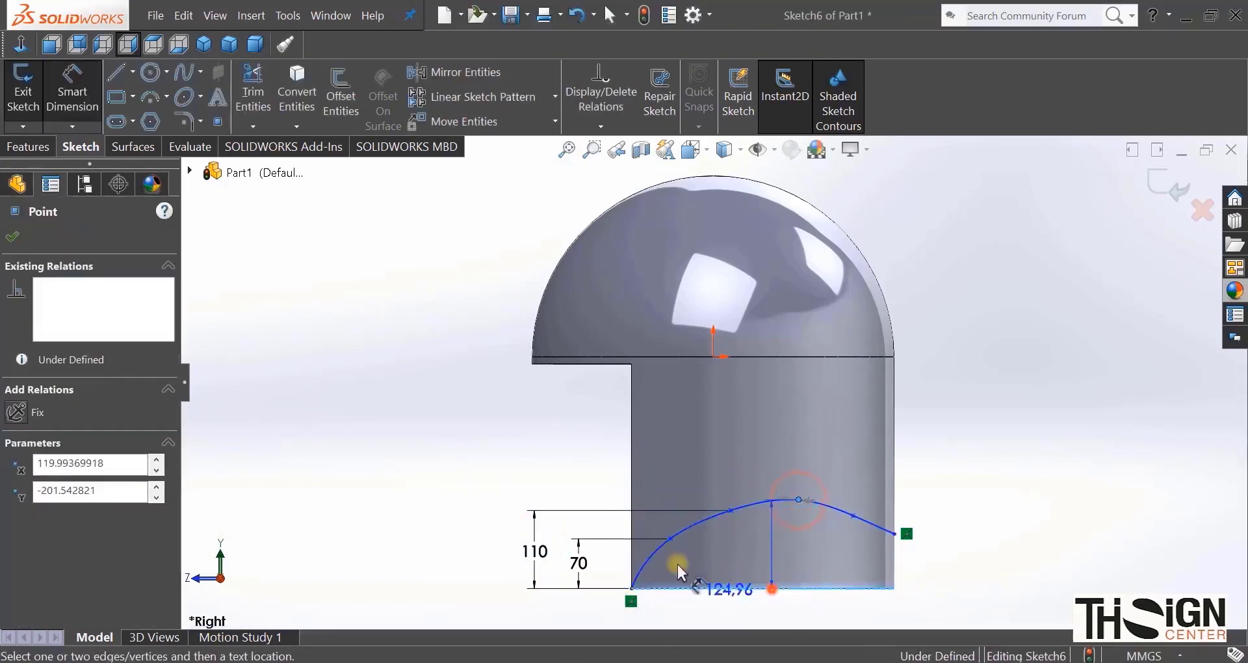
left_click(482, 541)
type("145")
key("Return")
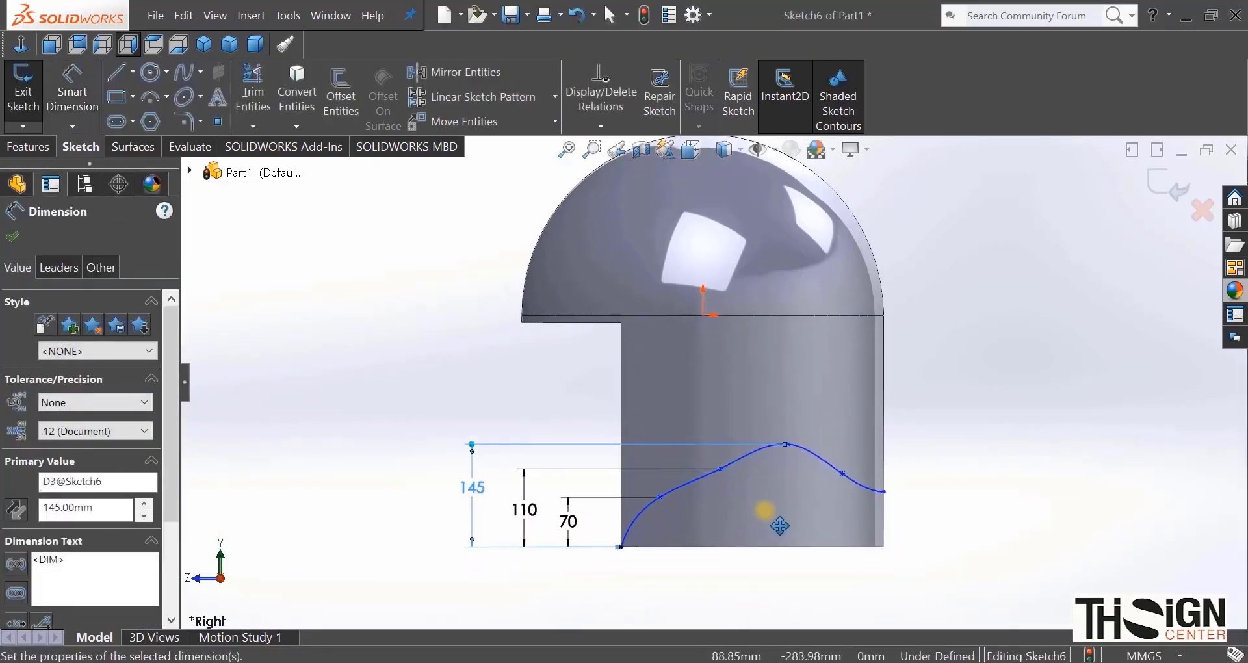
Step: Dimension the spline's first interior point 40 mm horizontally from the wall's vertical front edge
left_click(658, 487)
left_click(617, 514)
left_click(642, 577)
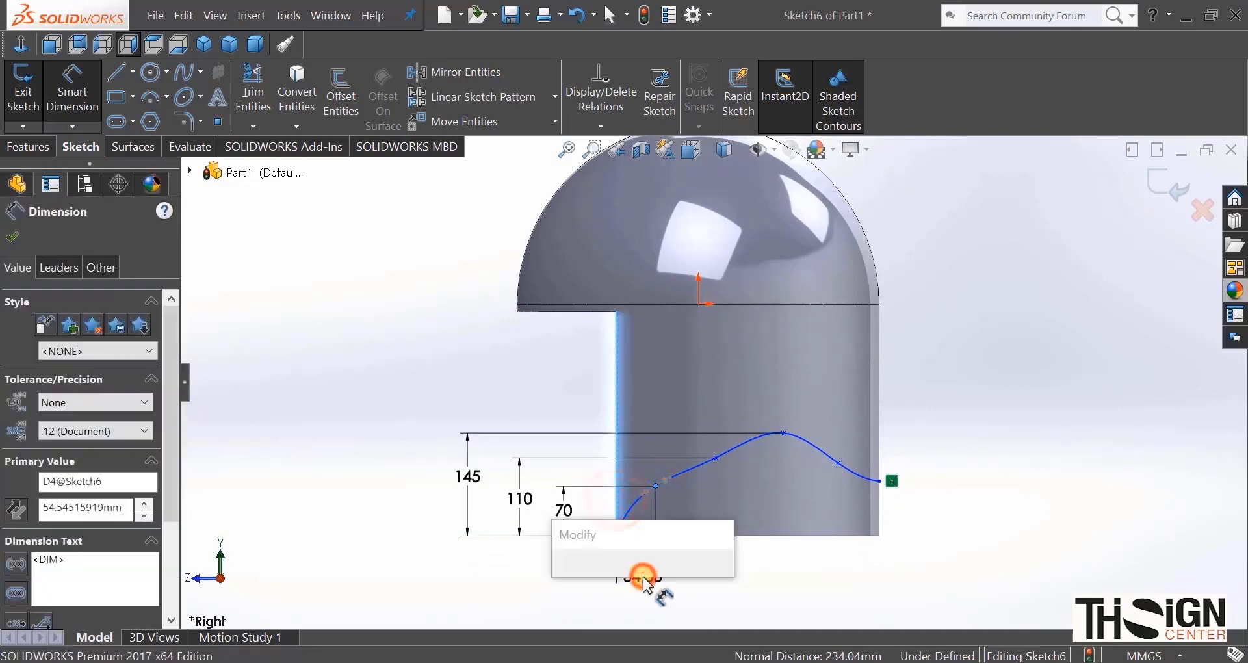
type("40")
key("Return")
Step: Dimension the spline's second interior point 100 mm horizontally from the wall's vertical front edge
left_click(716, 459)
left_click(676, 597)
type("100")
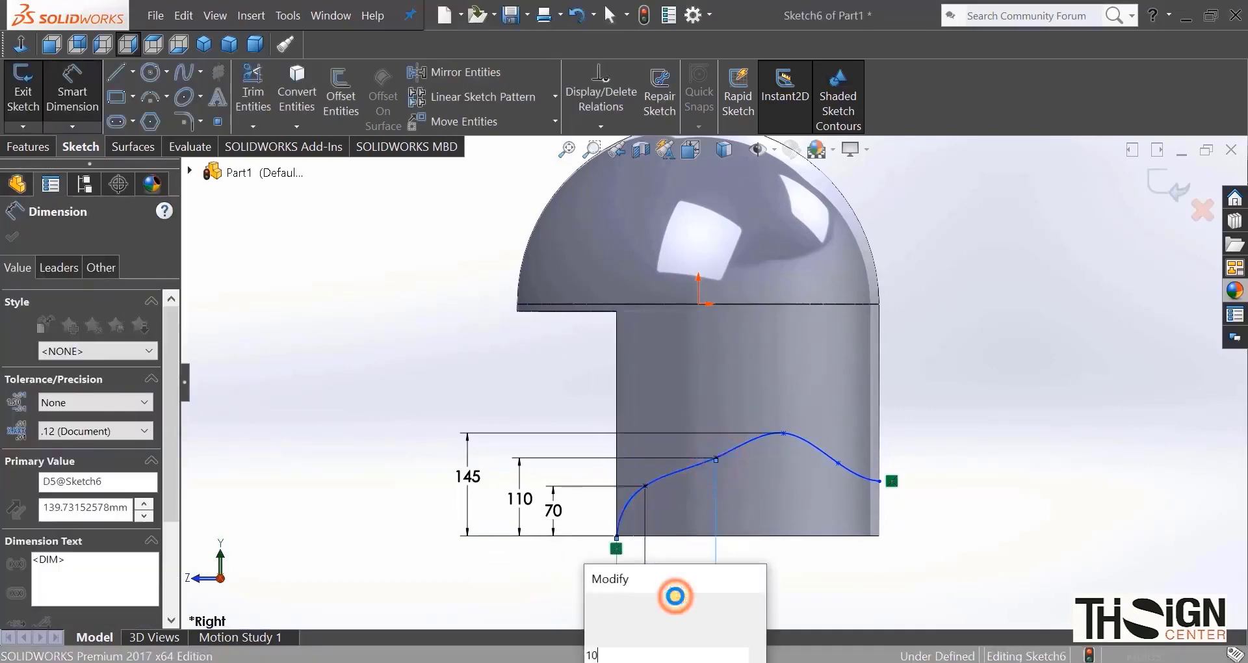
key("Return")
Step: Dimension the spline's third interior point 200 mm horizontally from the wall's vertical front edge
left_click(616, 495)
left_click(783, 432)
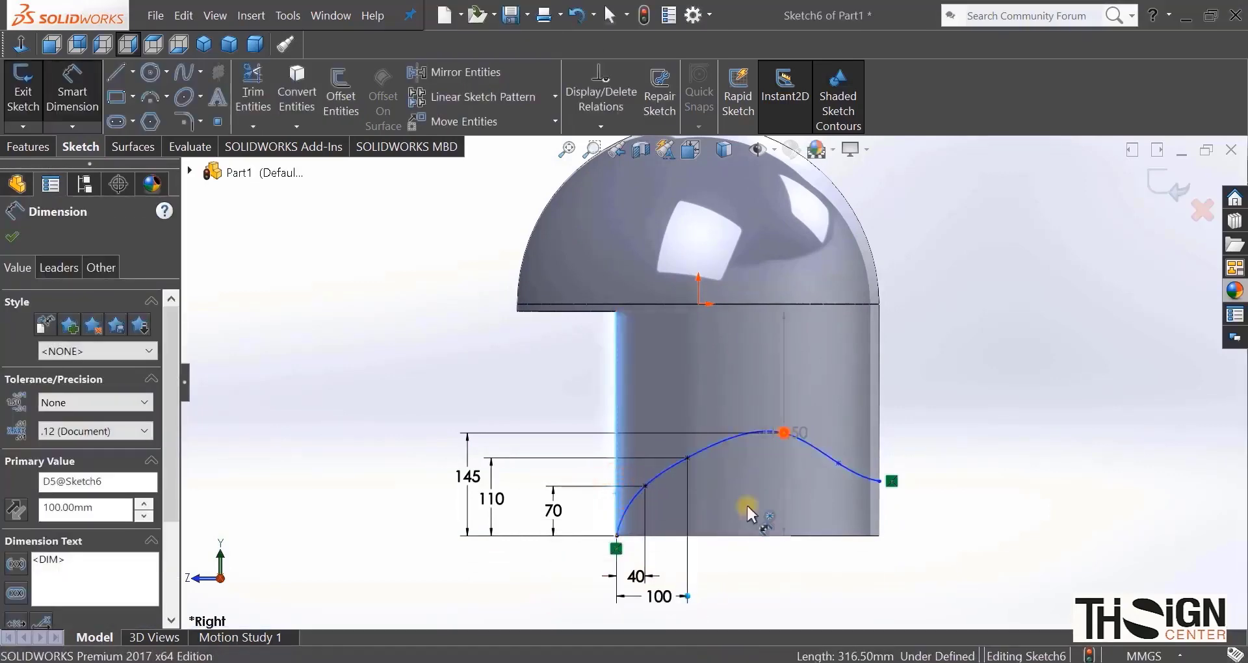
left_click(711, 611)
type("200")
left_click_drag(744, 592, 981, 338)
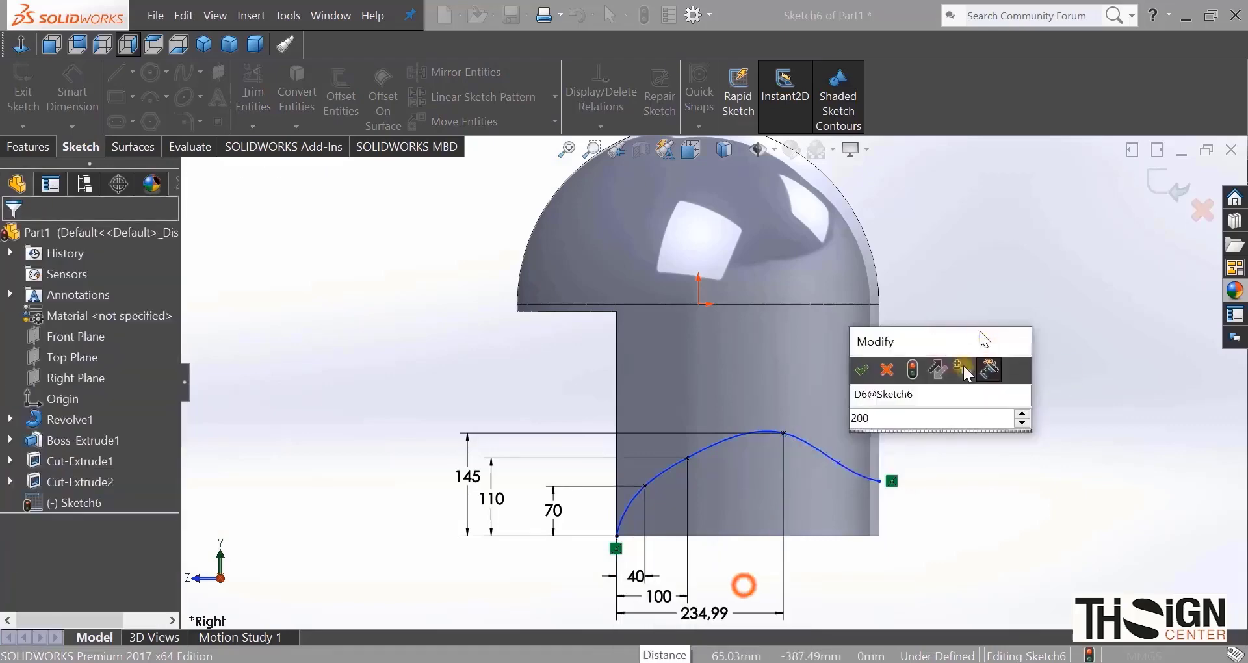
left_click(862, 373)
Step: Dimension the spline's fourth interior point 325 mm horizontally from the wall's vertical front edge
left_click(618, 508)
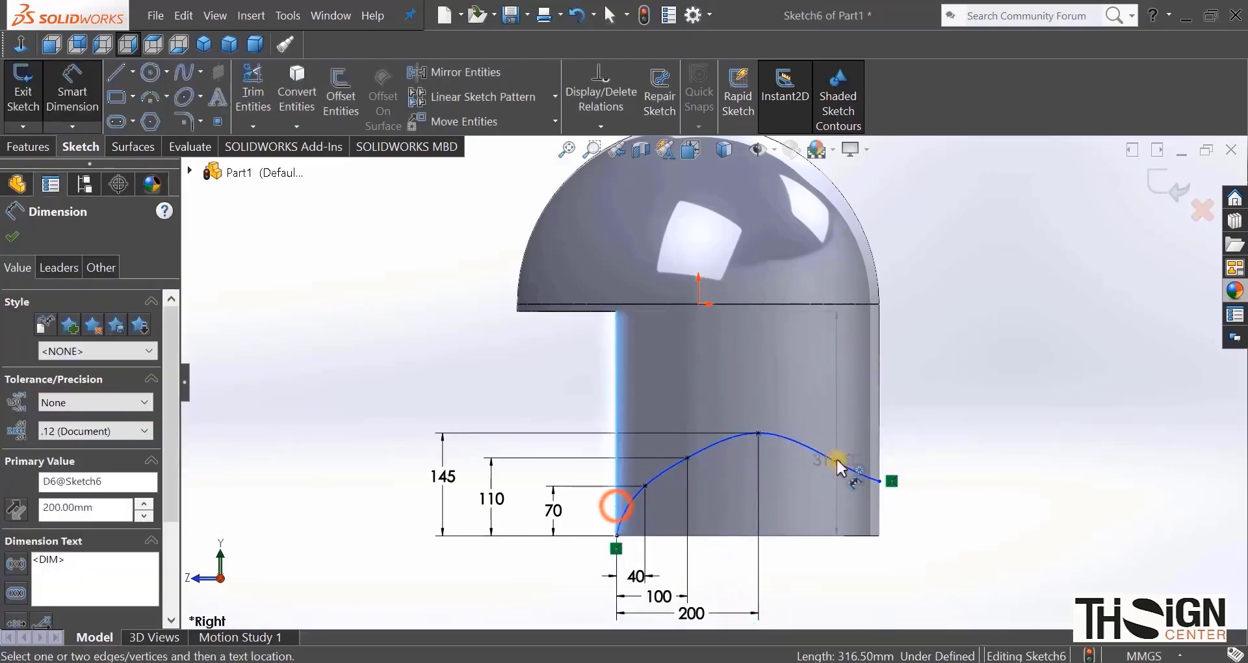
left_click(838, 463)
scroll(756, 535, "up", 4)
scroll(749, 544, "down", 3)
left_click(718, 478)
type("325")
key("Return")
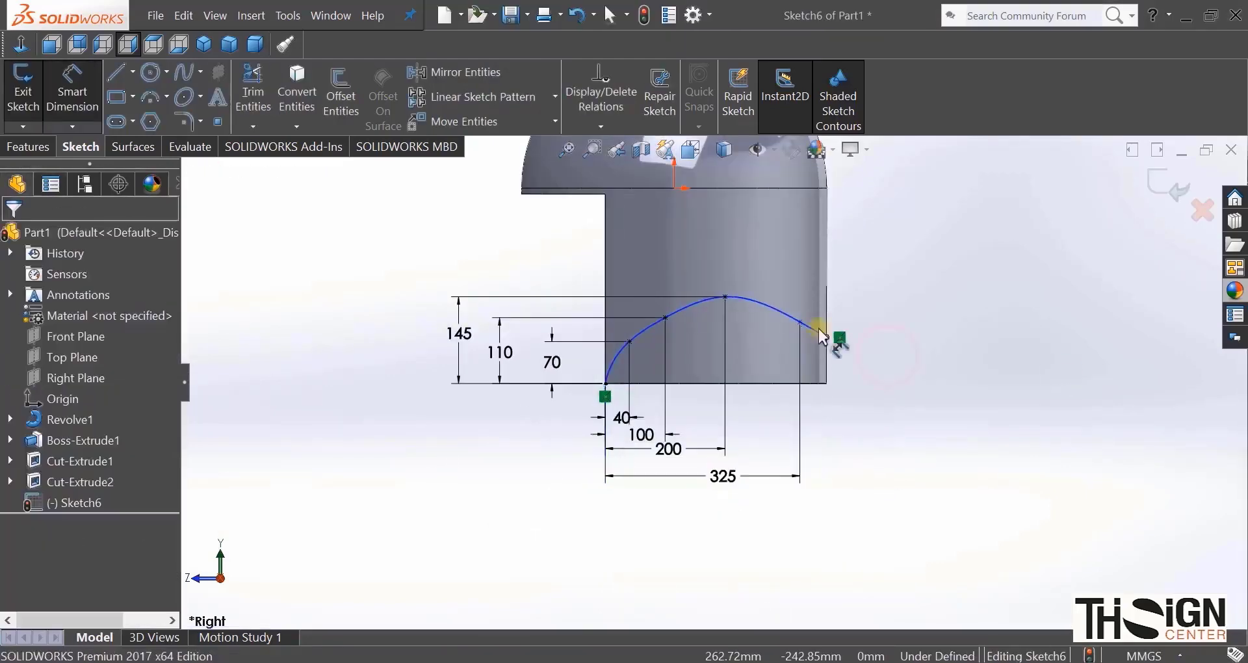
Step: Dimension the spline's fourth interior point 128 mm above the wall's bottom edge
left_click(800, 322)
left_click(760, 386)
left_click(892, 364)
type("128")
key("Return")
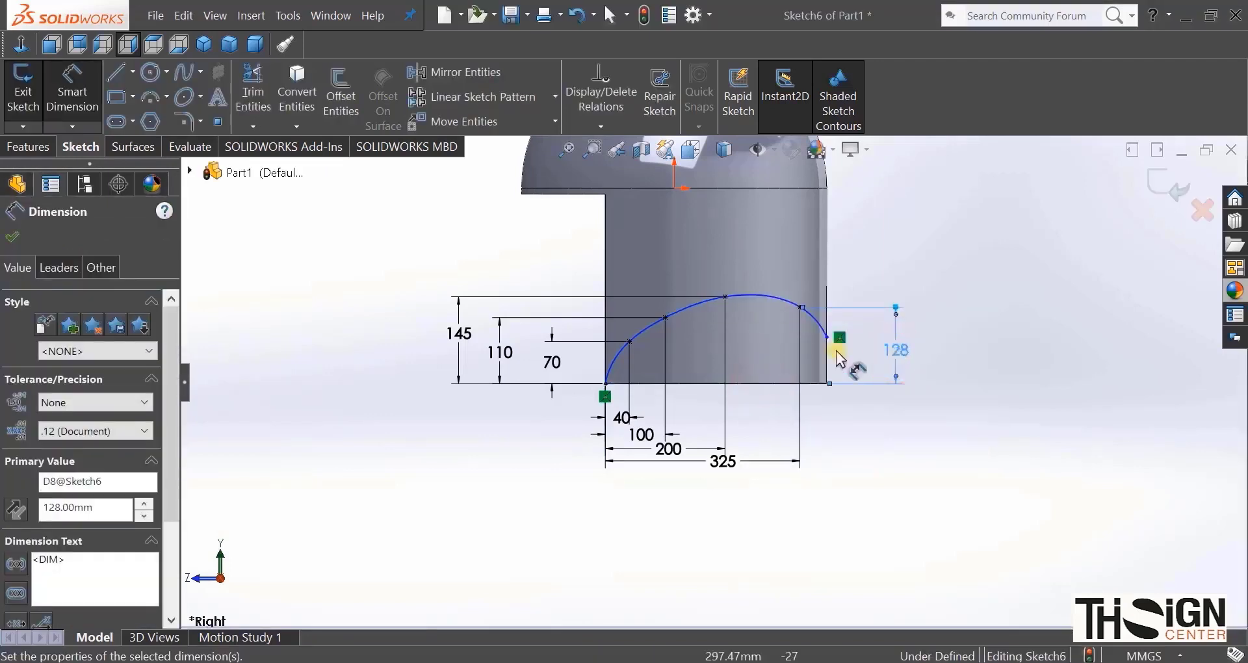
Step: Dimension the spline's rear endpoint 112 mm above the wall's bottom edge
left_click(827, 336)
left_click(773, 384)
left_click(955, 356)
type("112")
key("Return")
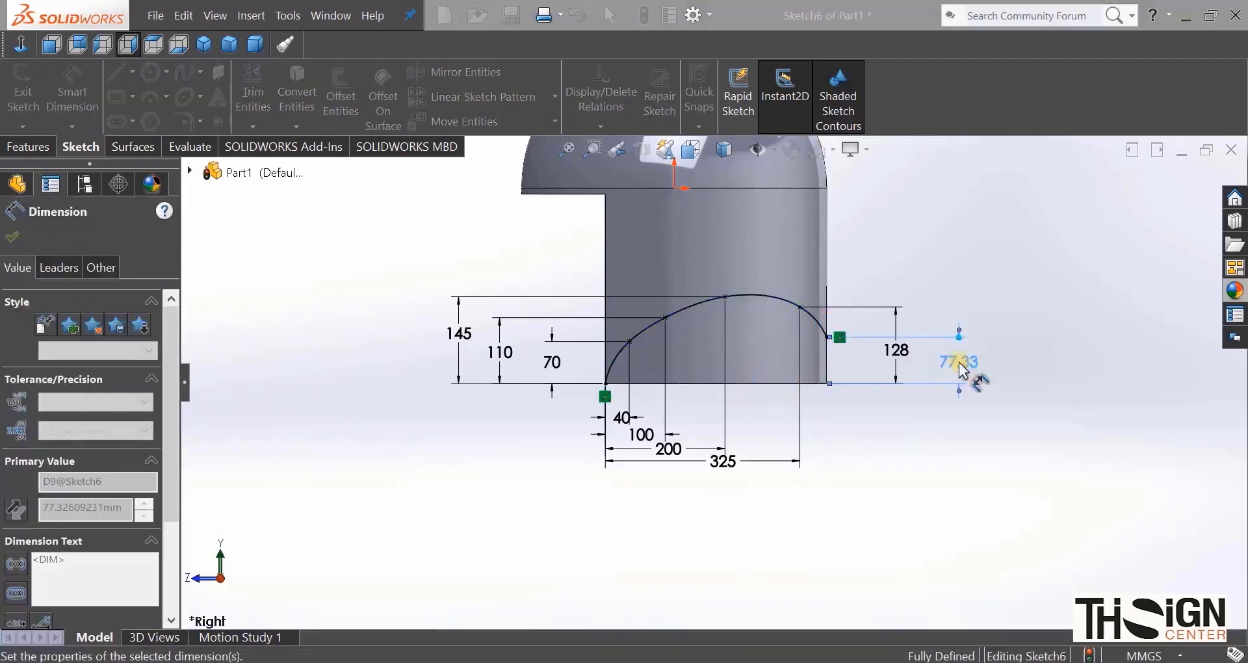
Step: Place the rear endpoint's 112 mm dimension and close the spline profile with two lines meeting below and behind the wall, the first about 482 mm long
left_click_drag(955, 356, 875, 365)
key("Escape")
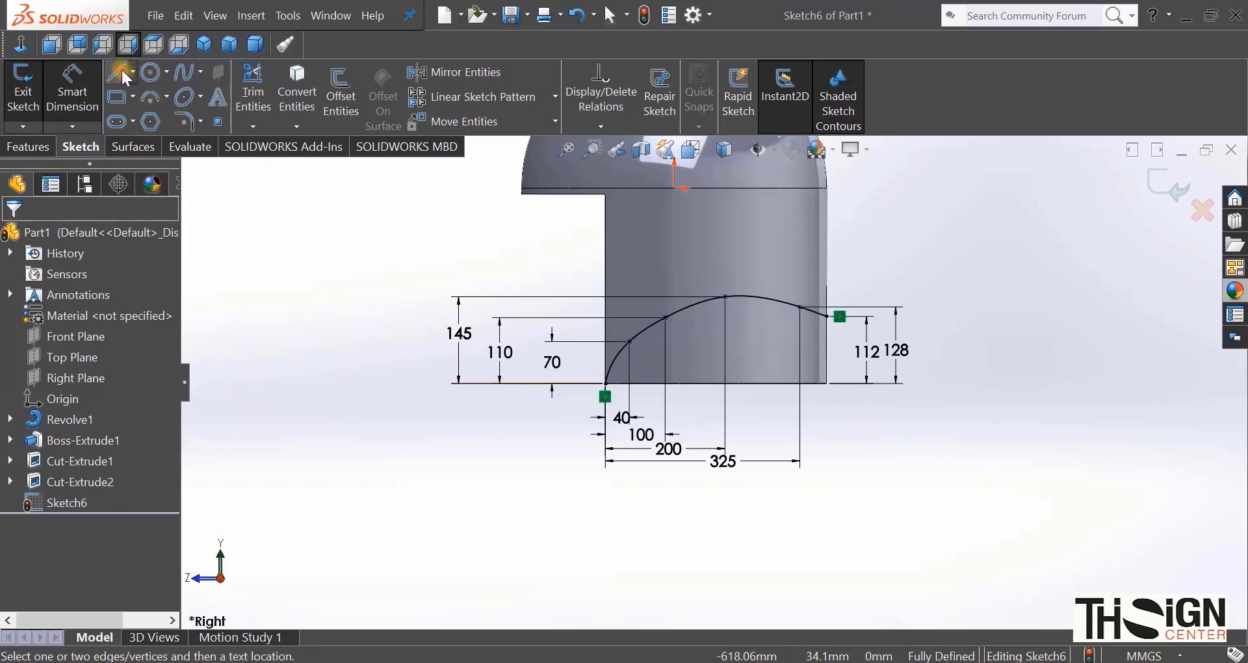
left_click(127, 77)
left_click(604, 396)
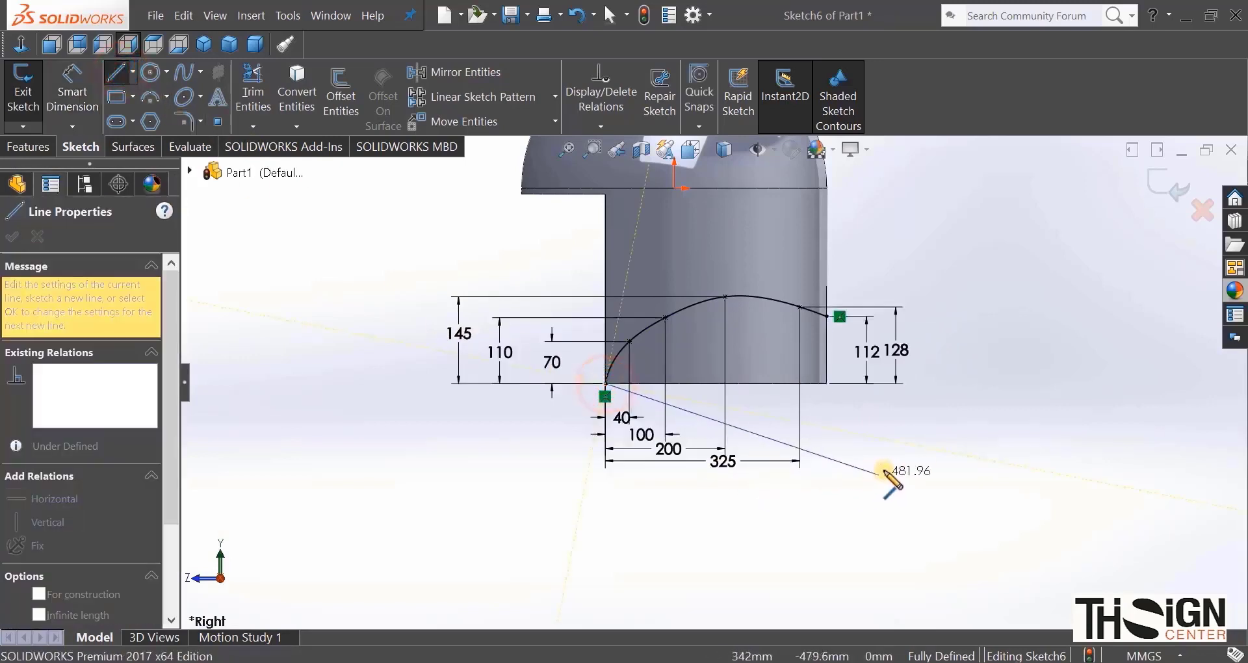
left_click(884, 470)
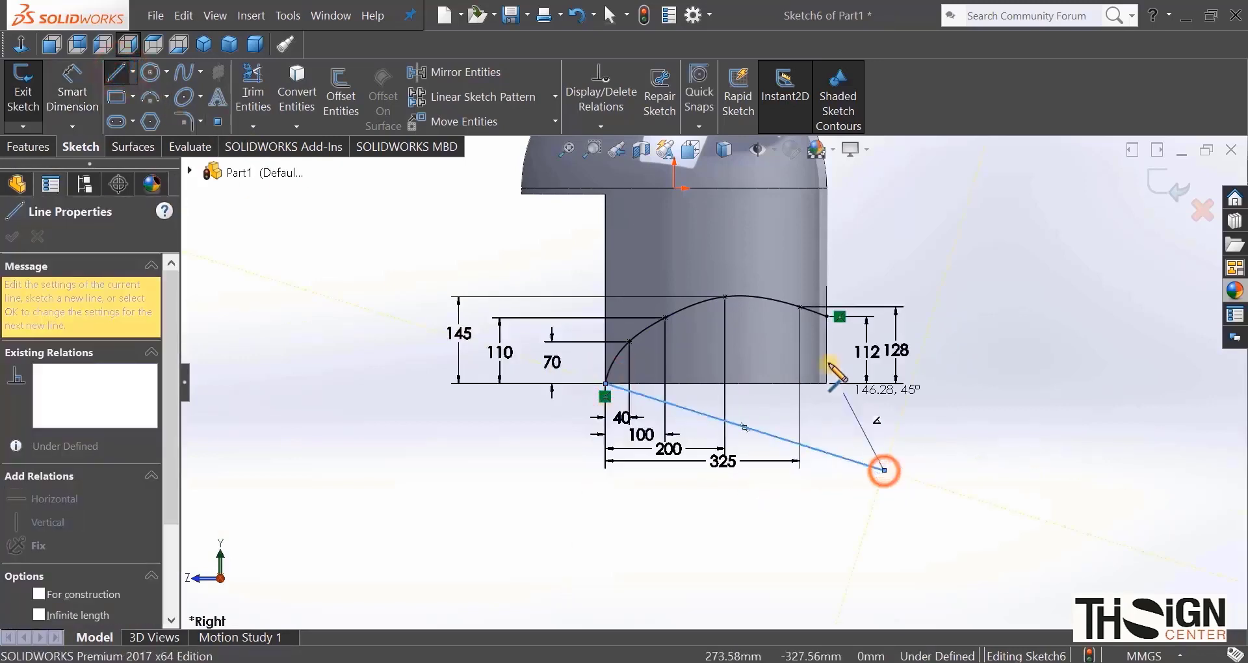
left_click(827, 317)
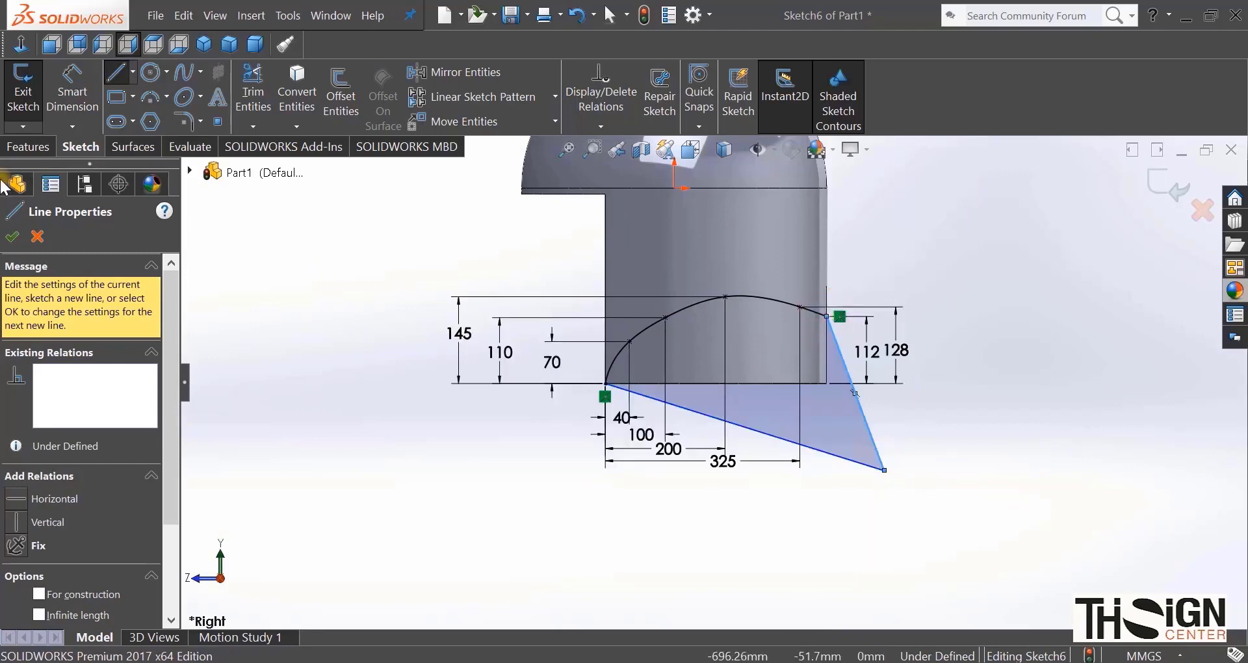
Step: Cut-extrude the closed spline profile through the wall's lower part as Mid Plane with a 1000 mm depth
left_click(27, 146)
left_click(275, 104)
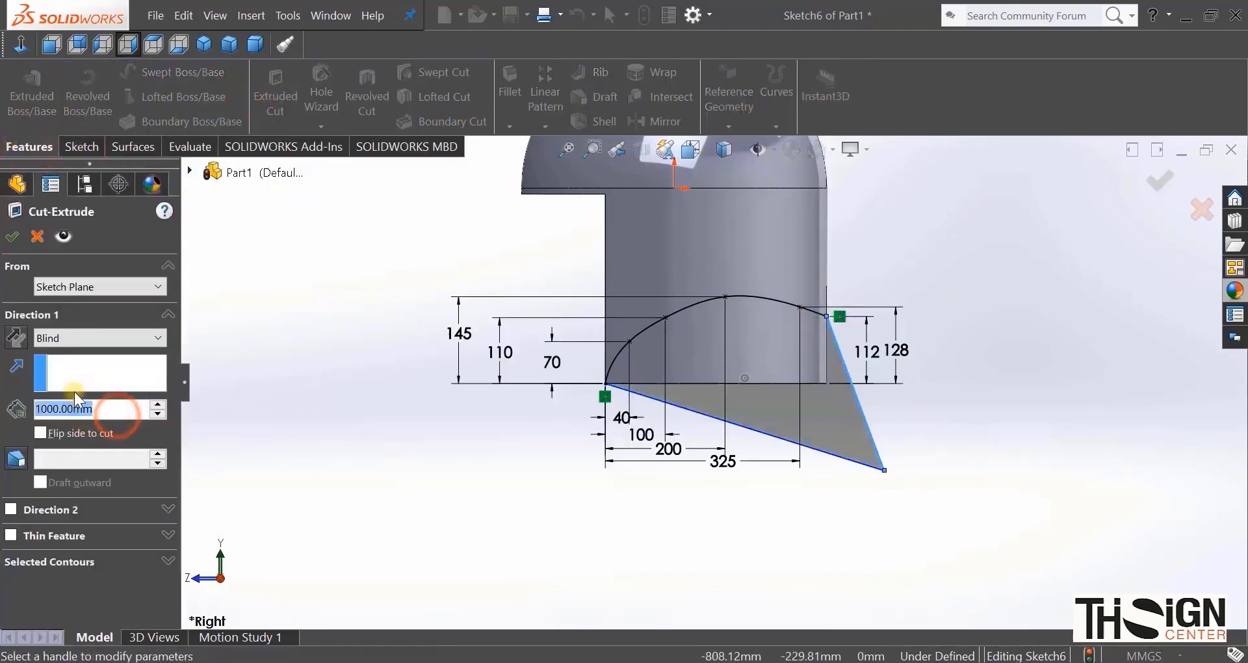
left_click(91, 339)
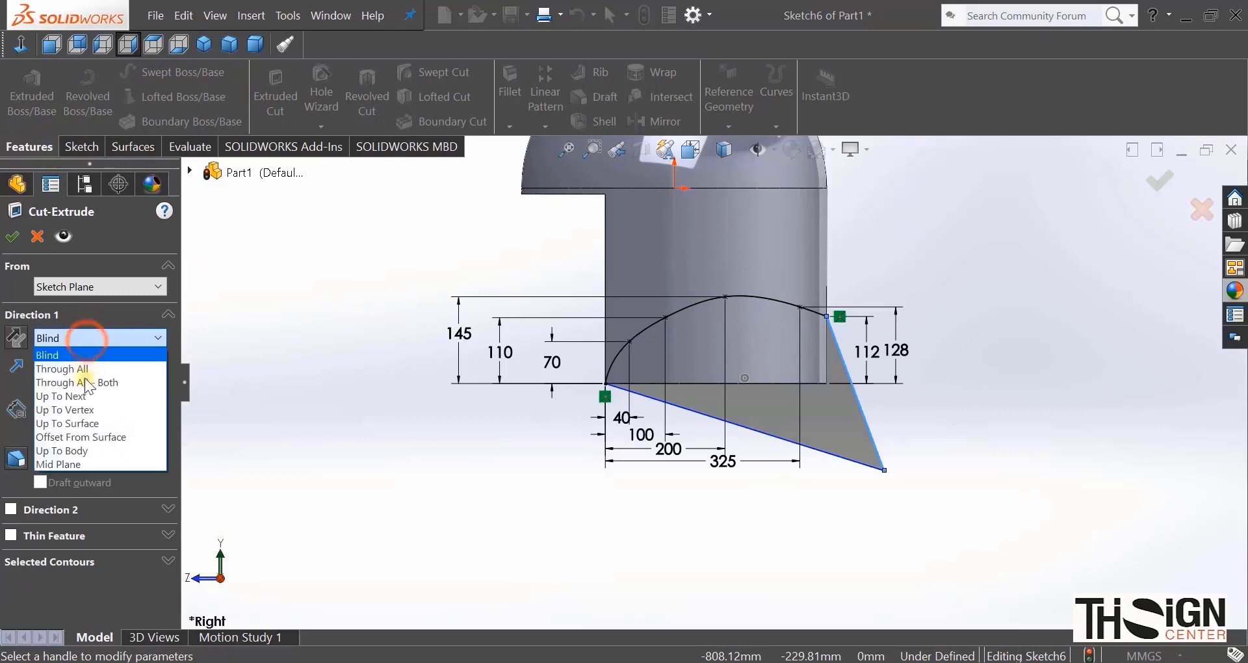
left_click(81, 463)
left_click(14, 237)
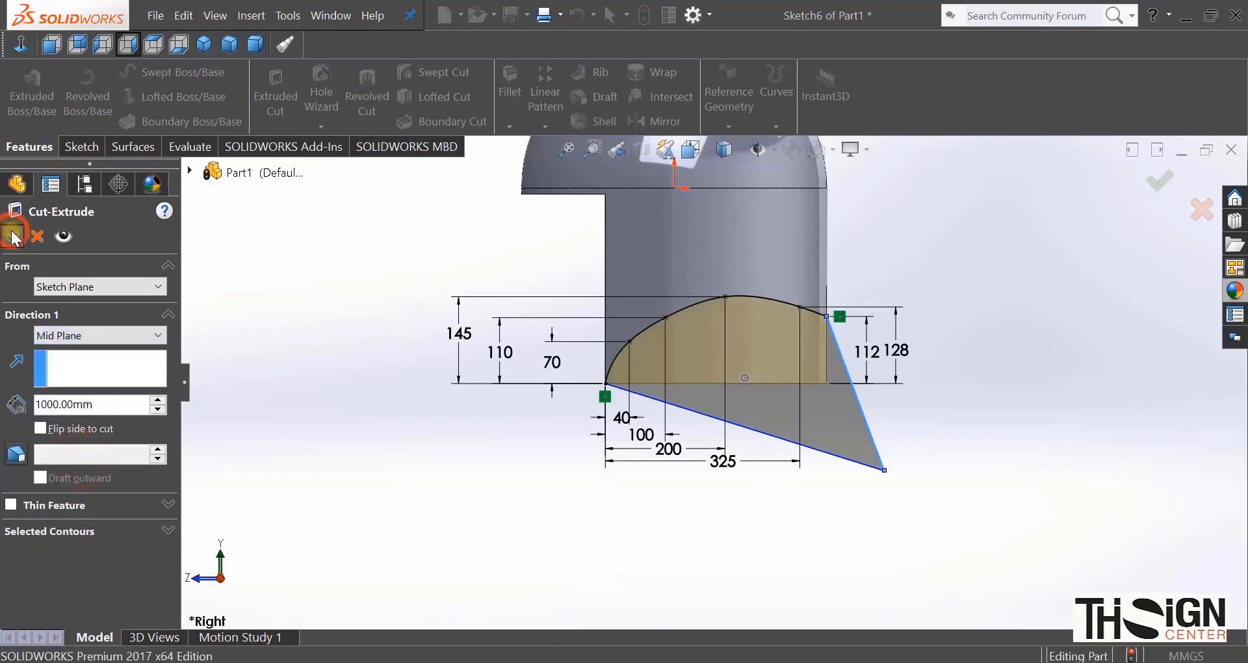
left_click(276, 325)
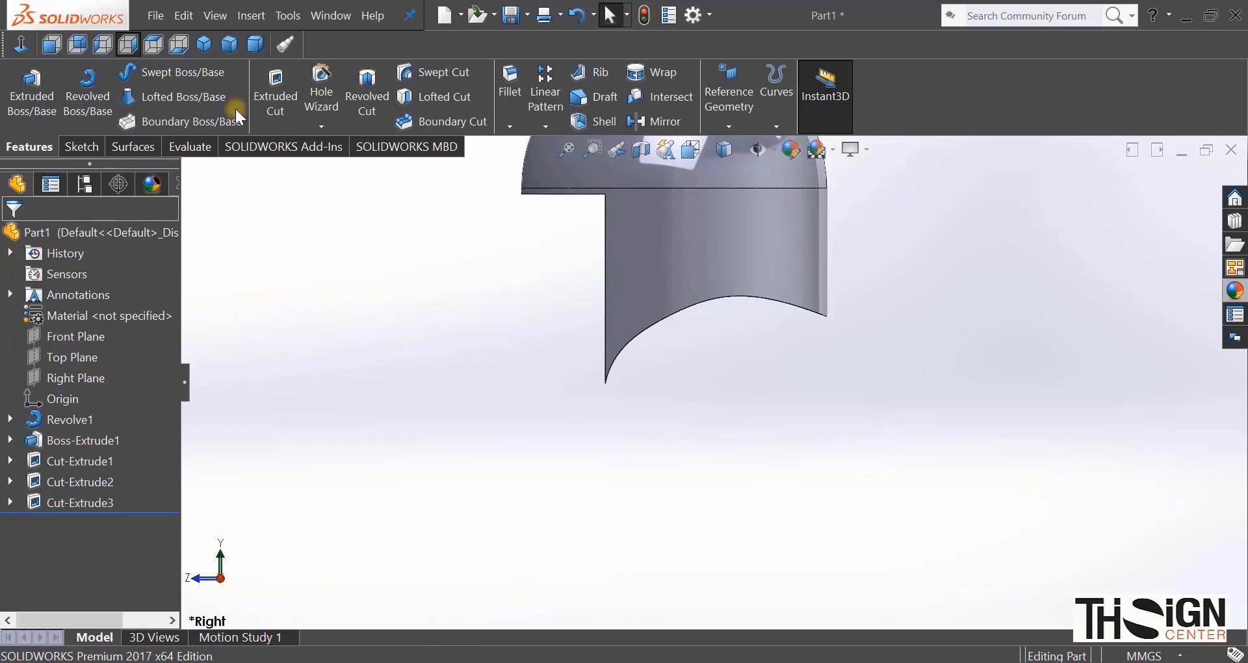
Step: Start a new sketch on the Right Plane and view it straight on
left_click(230, 44)
left_click(92, 377)
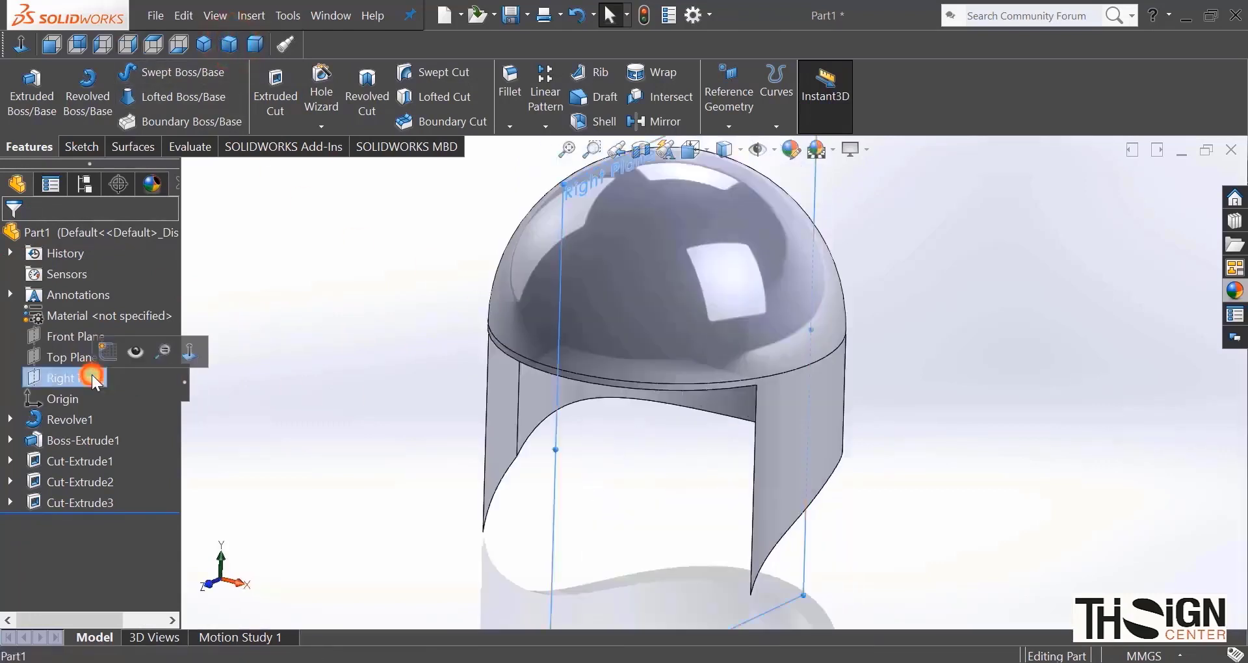
left_click(130, 353)
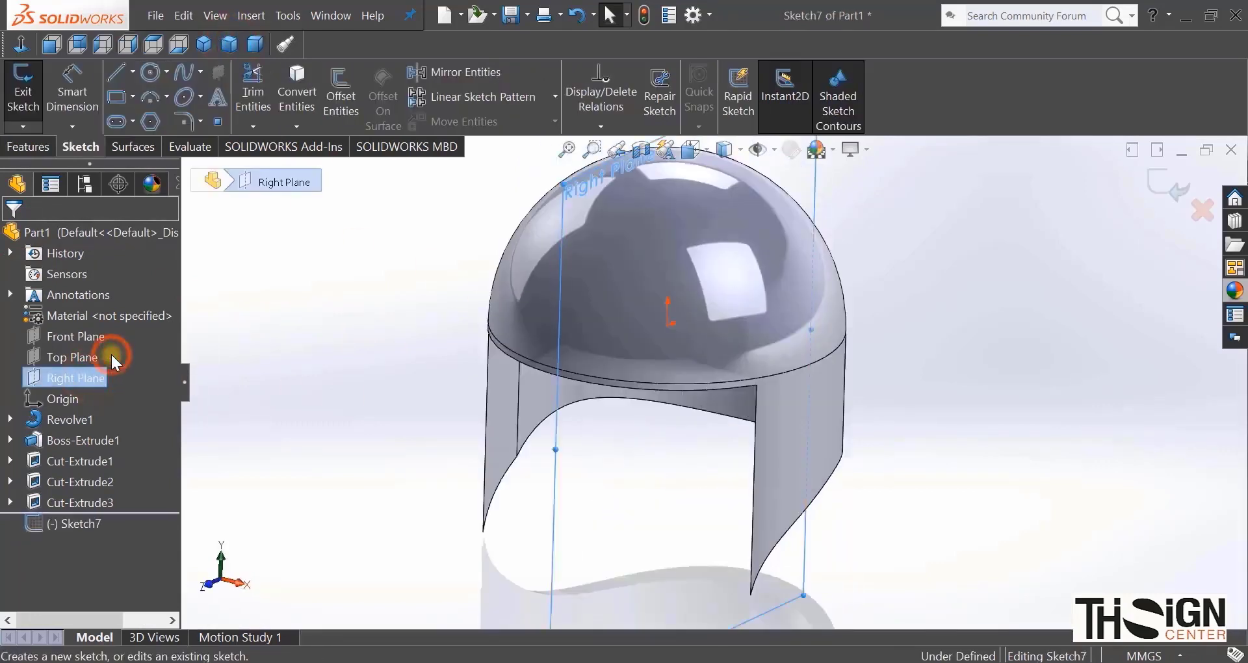
right_click(87, 522)
left_click(124, 391)
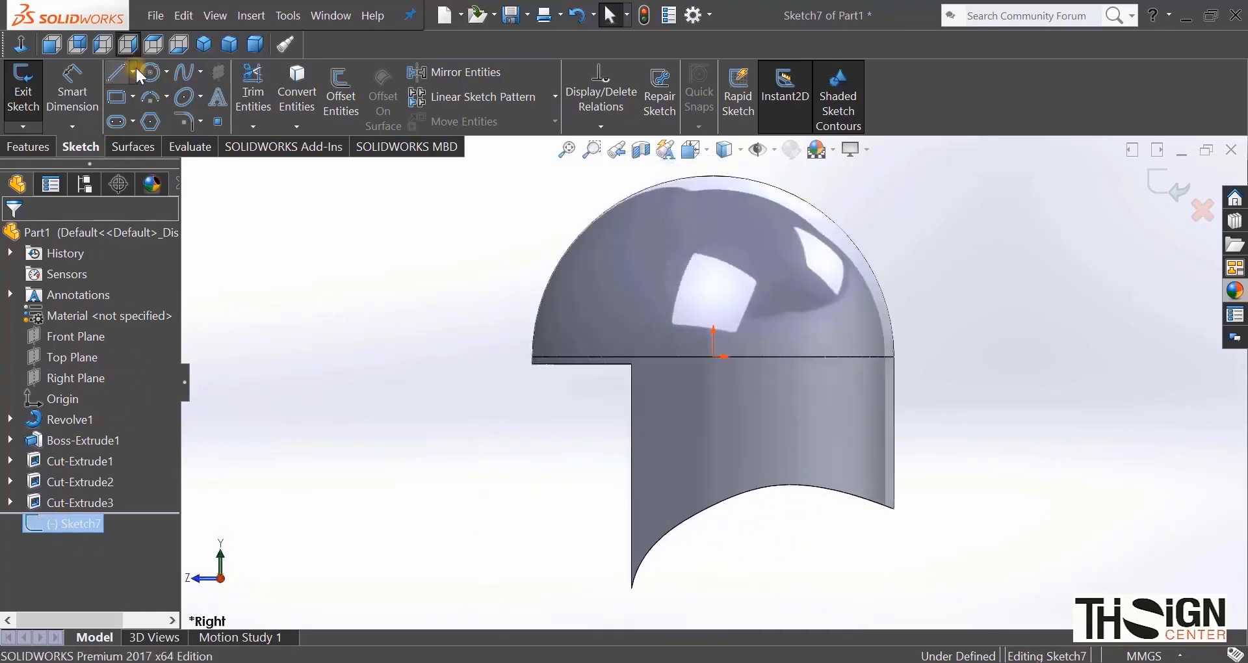
Step: Draw a circle centred on the origin matching the dome's outline and offset it 10 mm outward
left_click(159, 74)
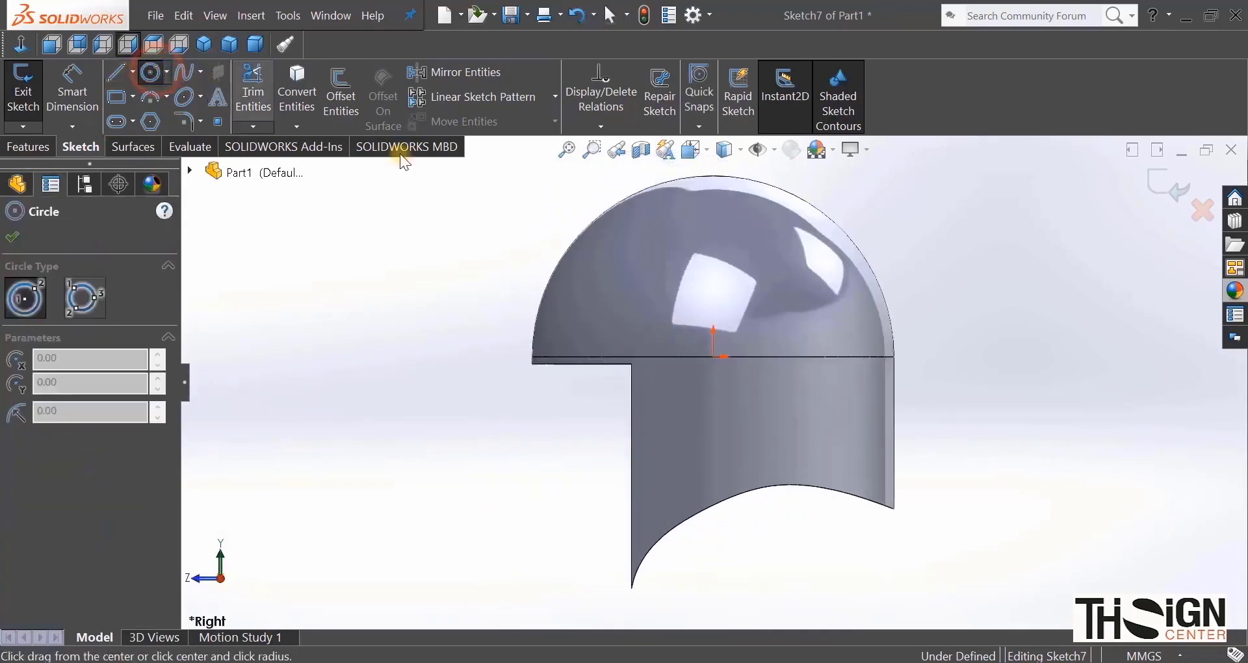
left_click(714, 356)
left_click(685, 180)
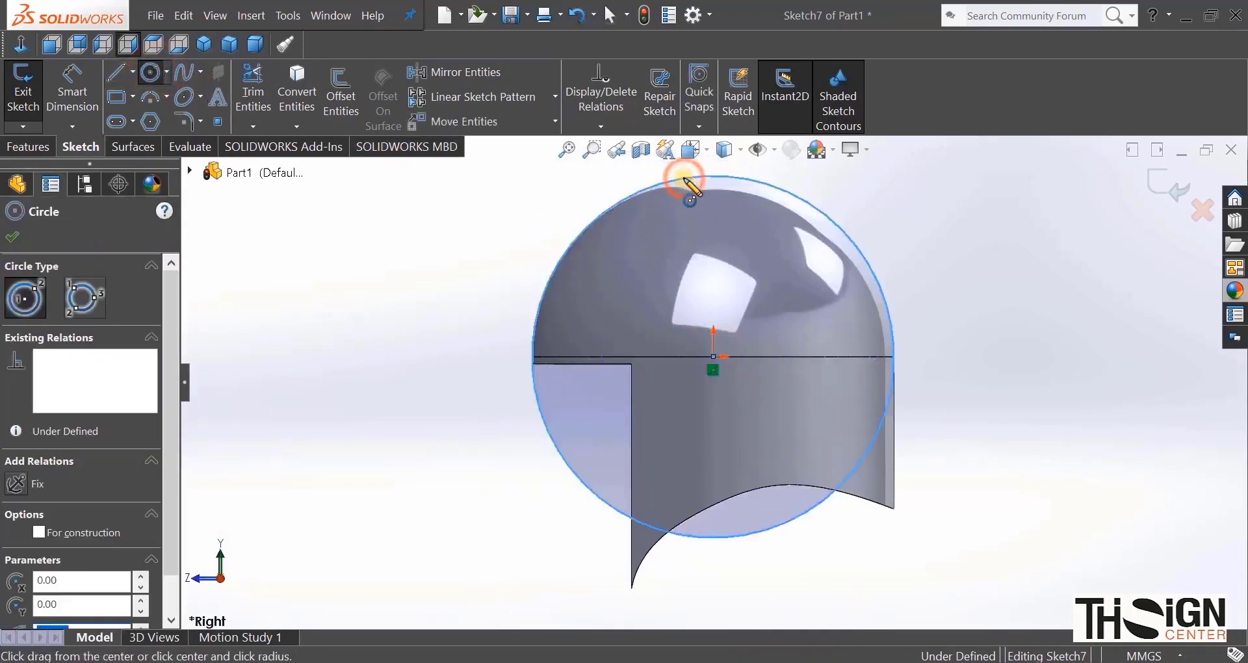
left_click(348, 99)
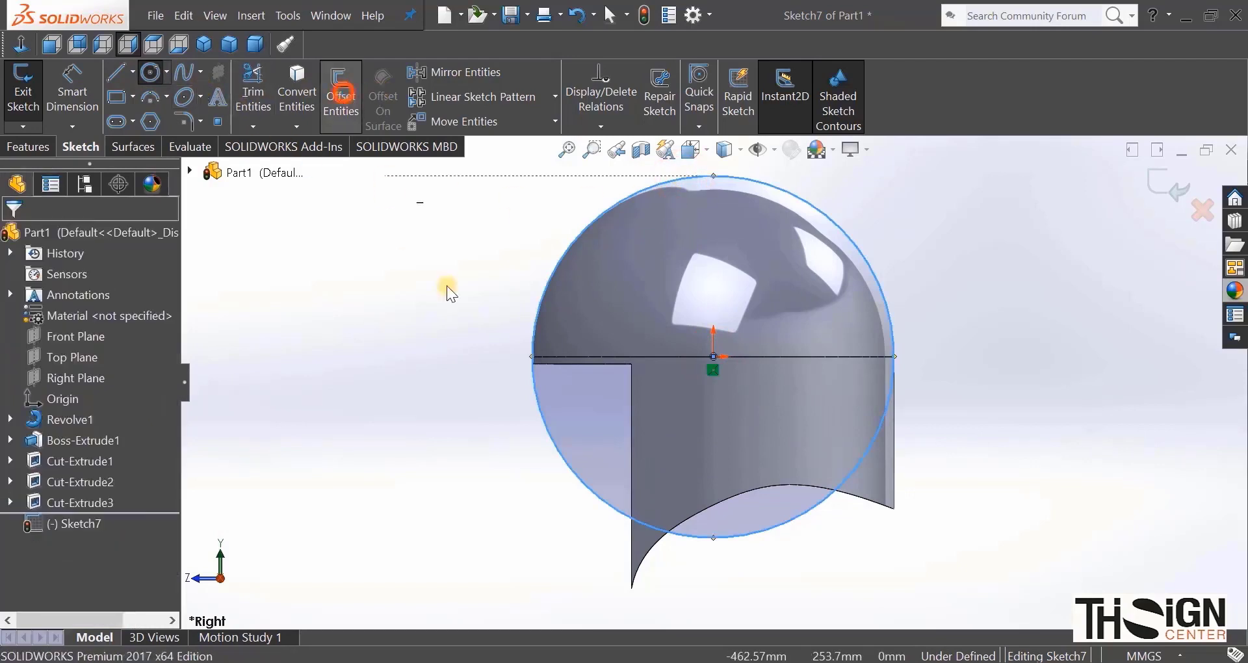
left_click(13, 239)
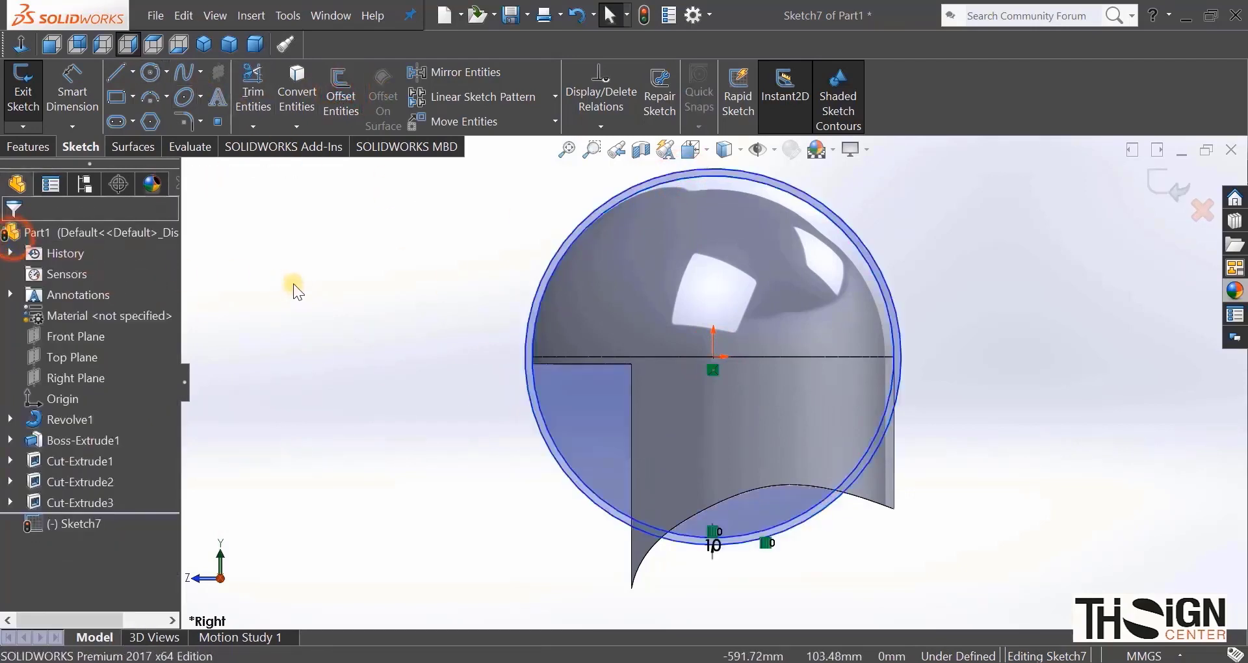
Step: Sketch a line about 60 mm long from the underside of the dome's front rim outward across both circles
left_click(118, 72)
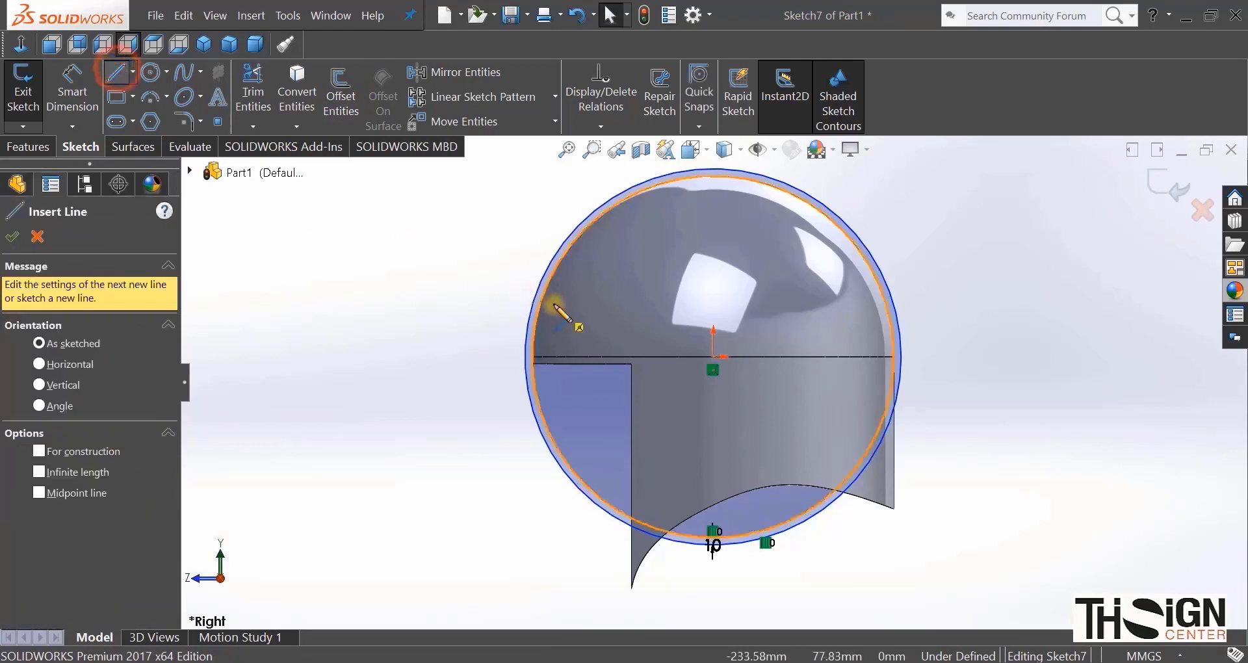
scroll(533, 368, "down", 5)
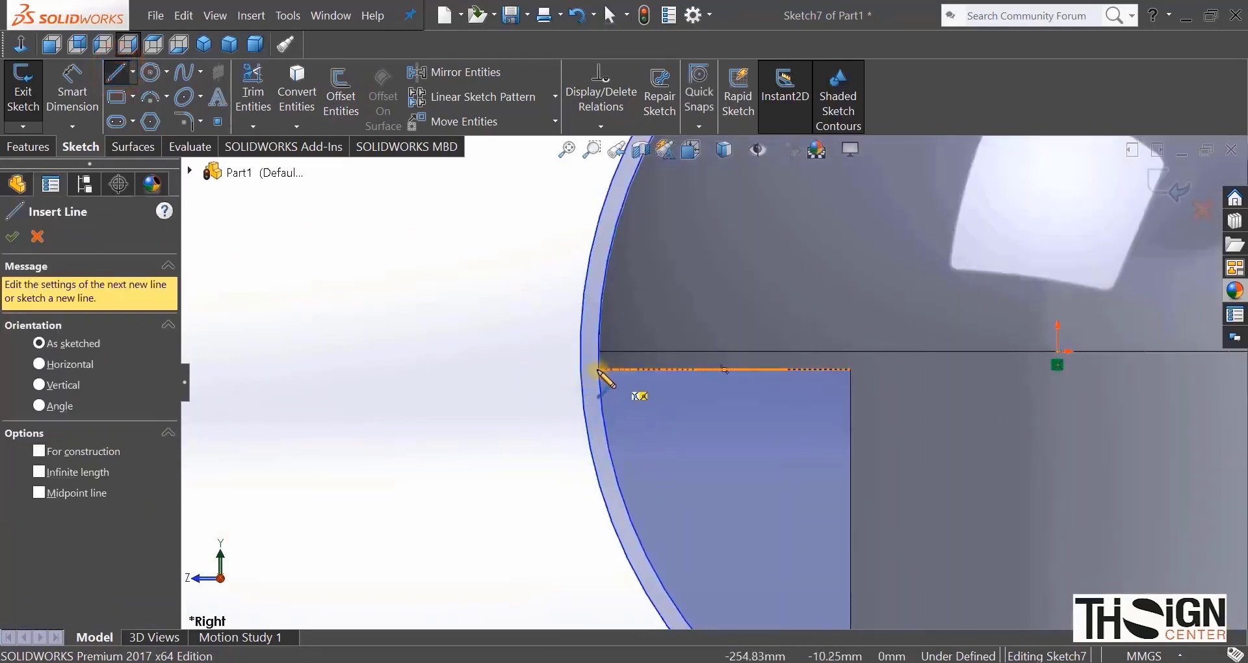
left_click(618, 369)
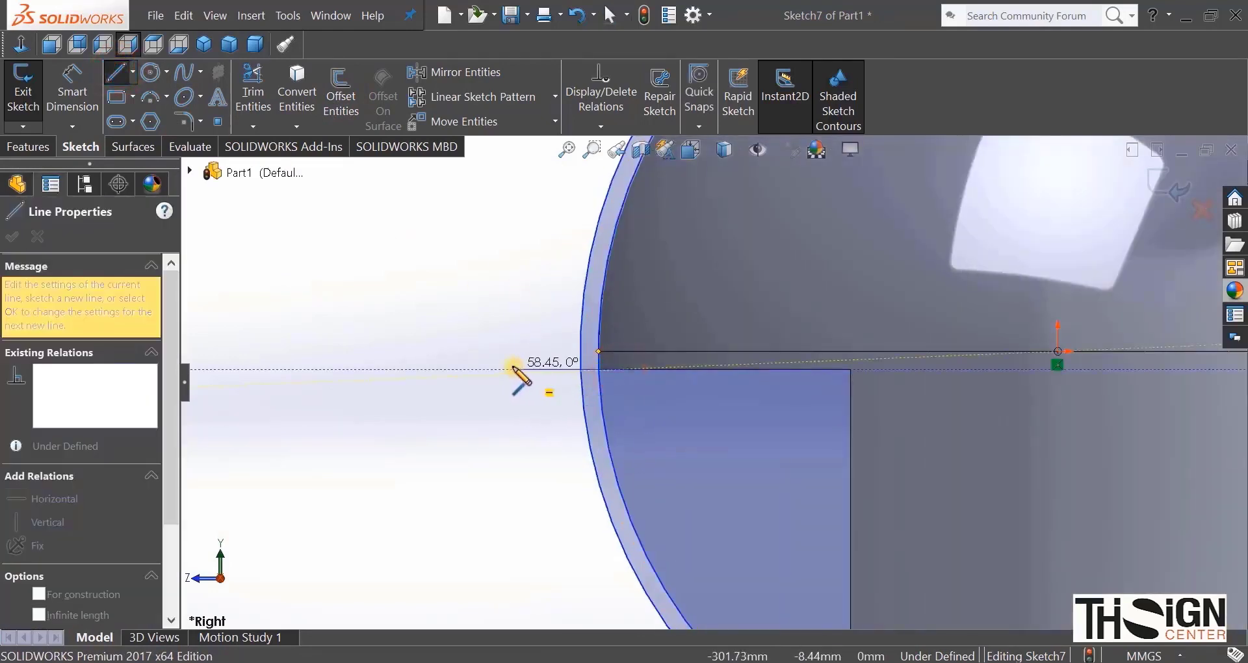
left_click(511, 373)
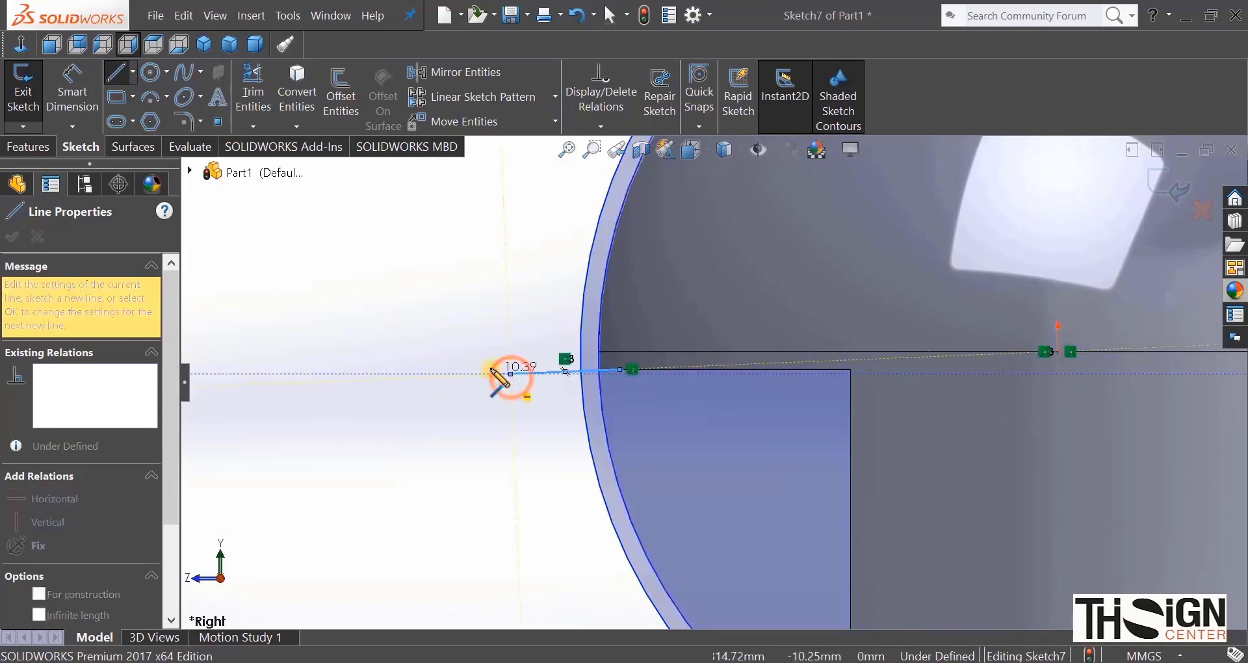
right_click(485, 334)
left_click(496, 340)
Step: Make the short rim line horizontal and delete its conflicting coincident relation
left_click(530, 370)
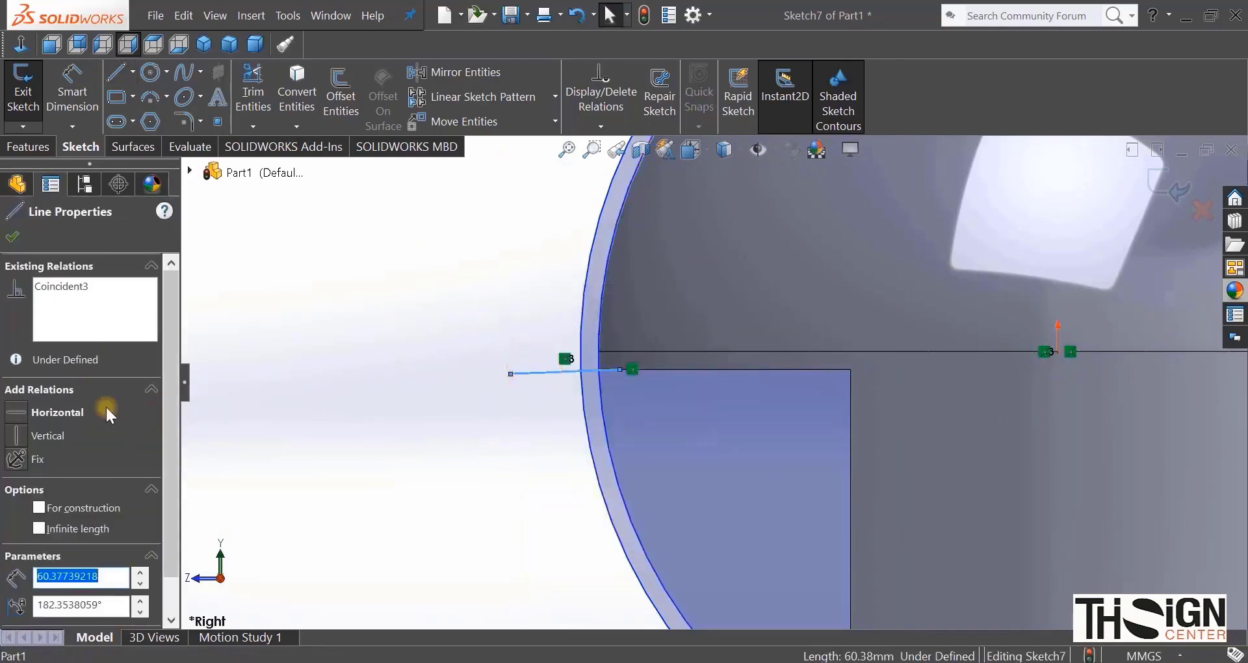
left_click(17, 412)
right_click(63, 303)
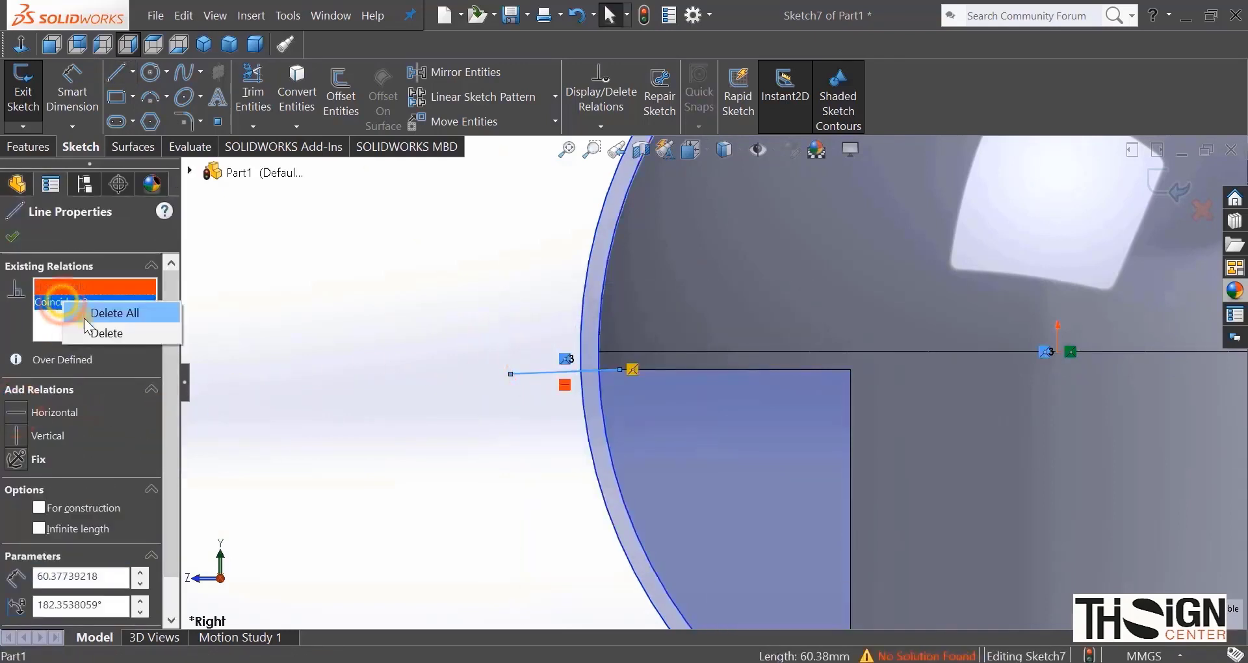
left_click(91, 330)
left_click(12, 238)
left_click(323, 359)
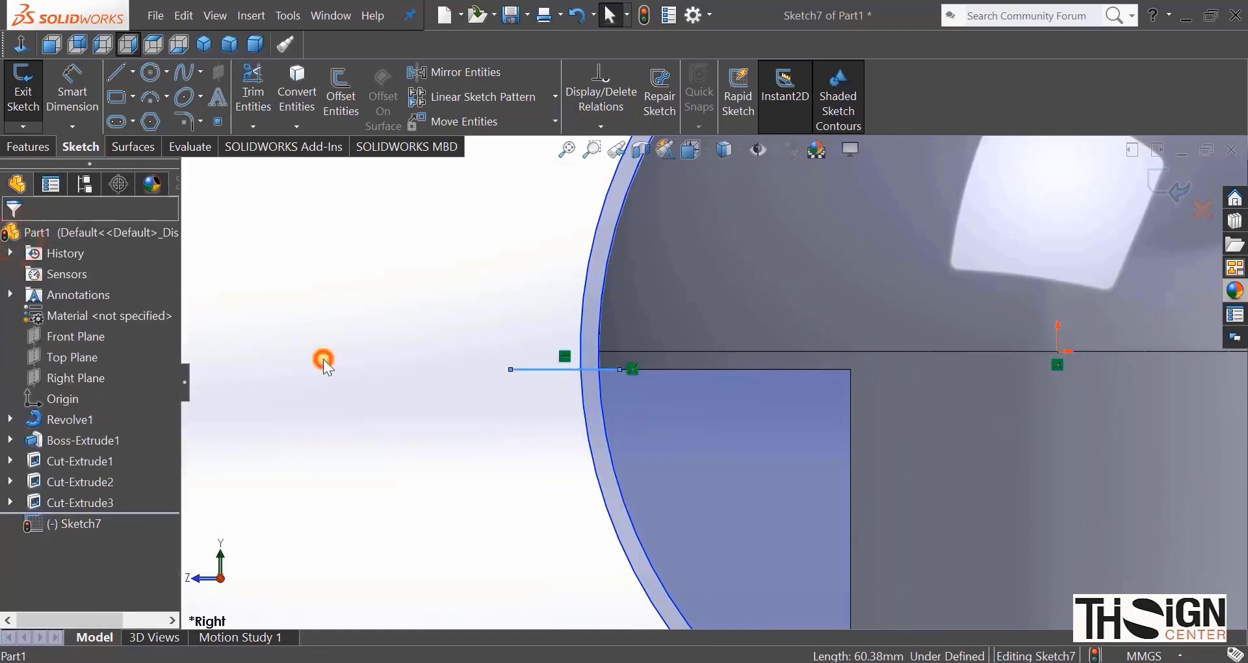
Step: Draw a vertical centerline from the origin up to the top of the outer circle
scroll(594, 424, "up", 3)
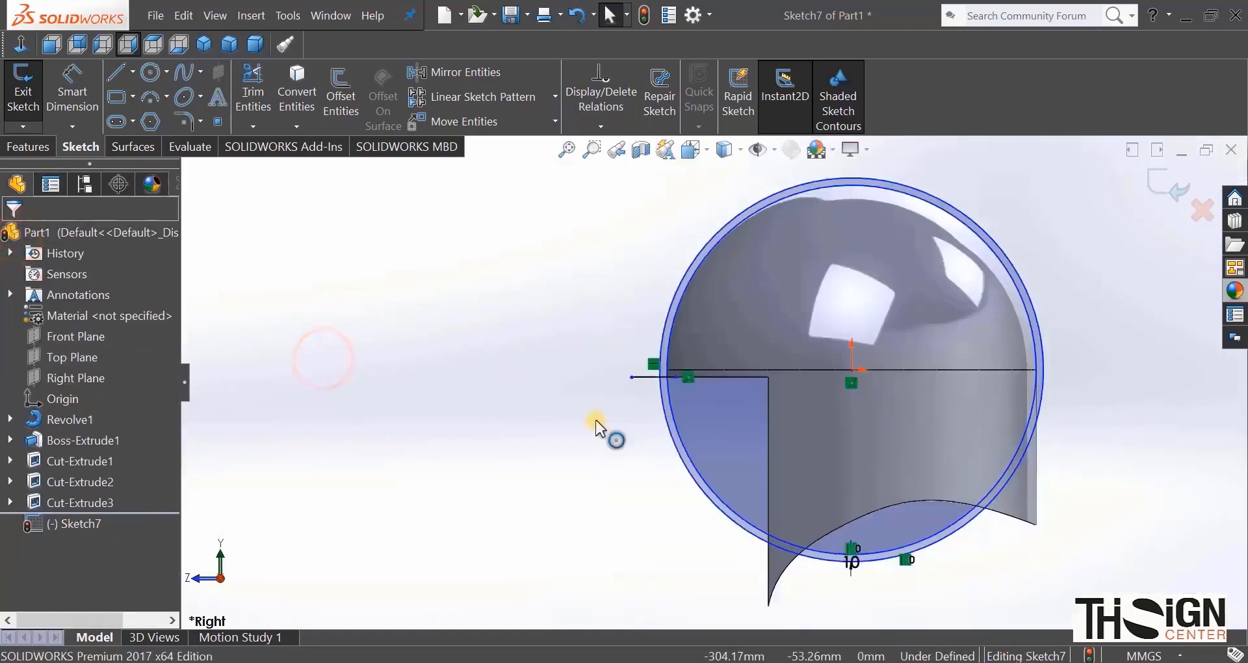
left_click(141, 76)
left_click(132, 72)
left_click(140, 120)
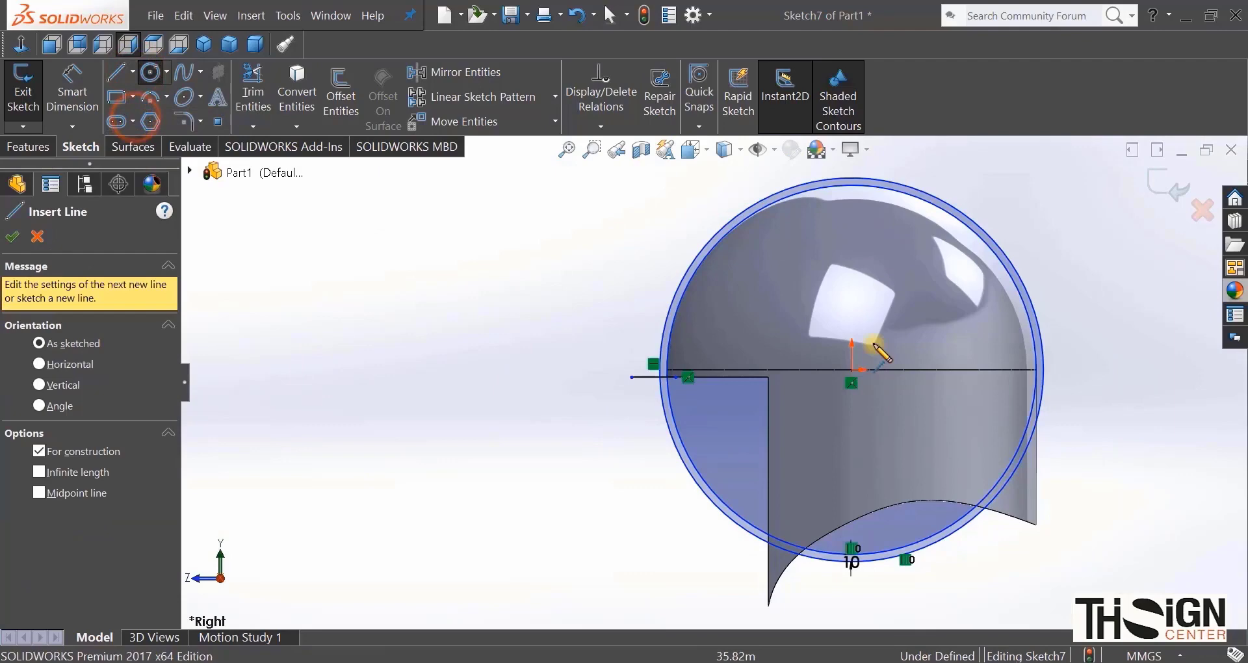
left_click(852, 371)
scroll(839, 195, "down", 3)
left_click(844, 190)
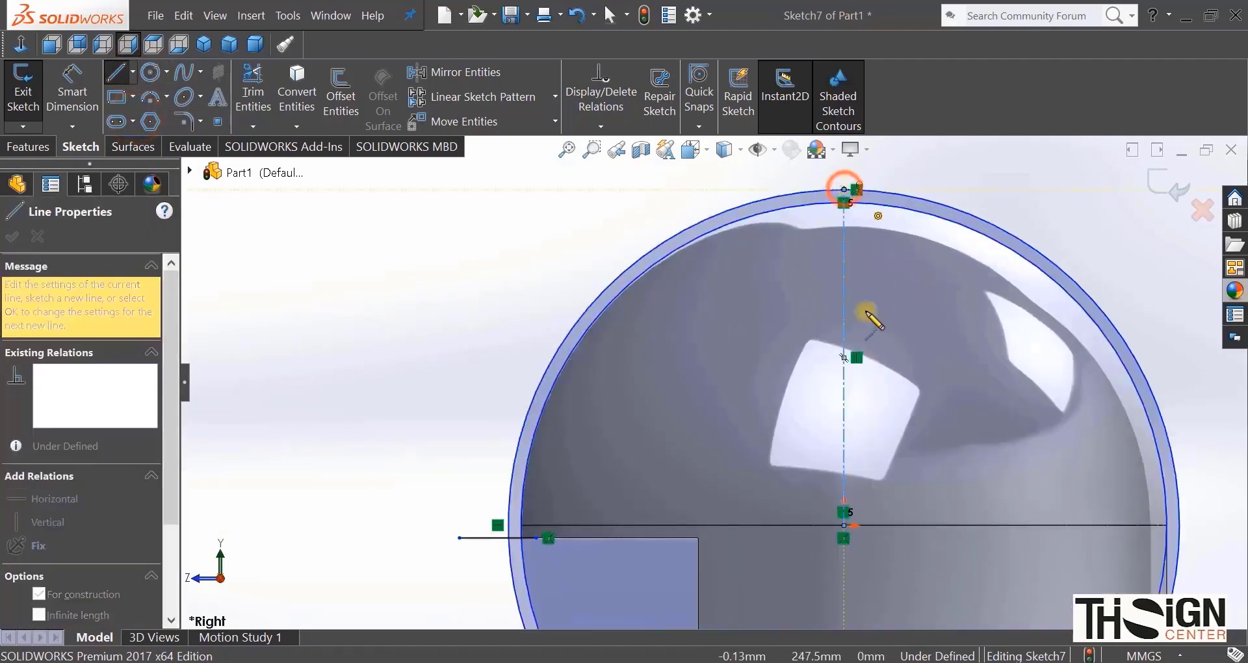
scroll(866, 313, "up", 3)
right_click(912, 263)
left_click(934, 281)
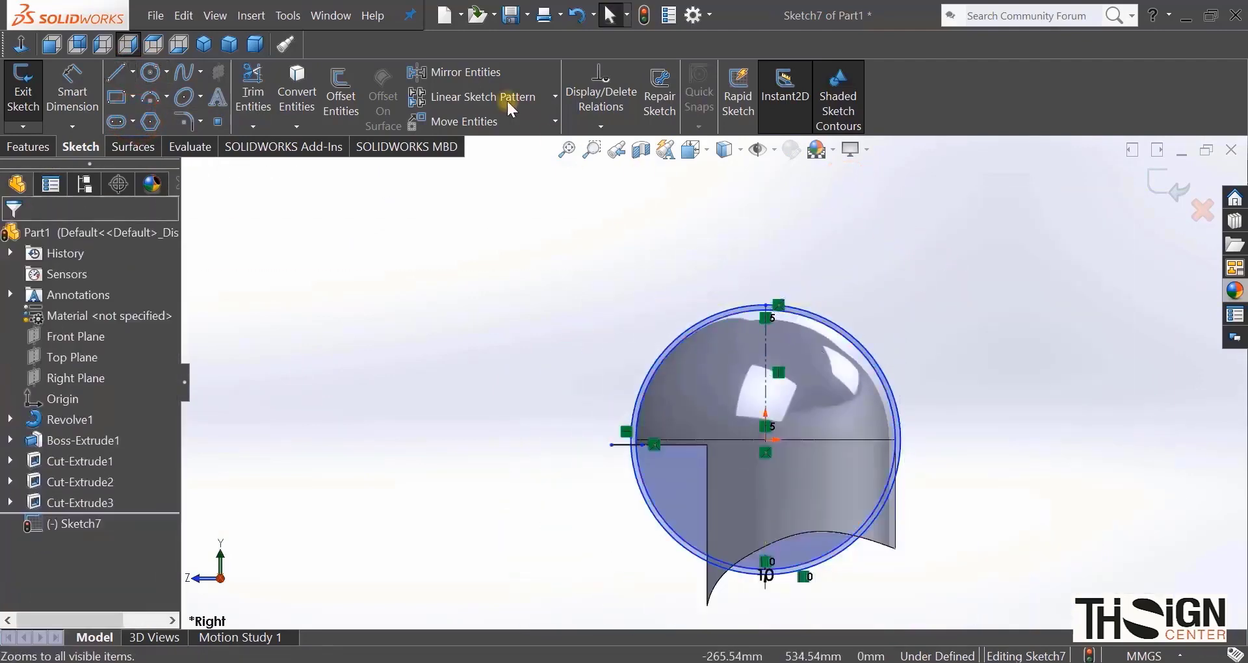
Step: Trim the circles and the rim line, keeping only the front quarter band between the rim and the vertical centerline
left_click(257, 97)
left_click_drag(916, 307, 865, 392)
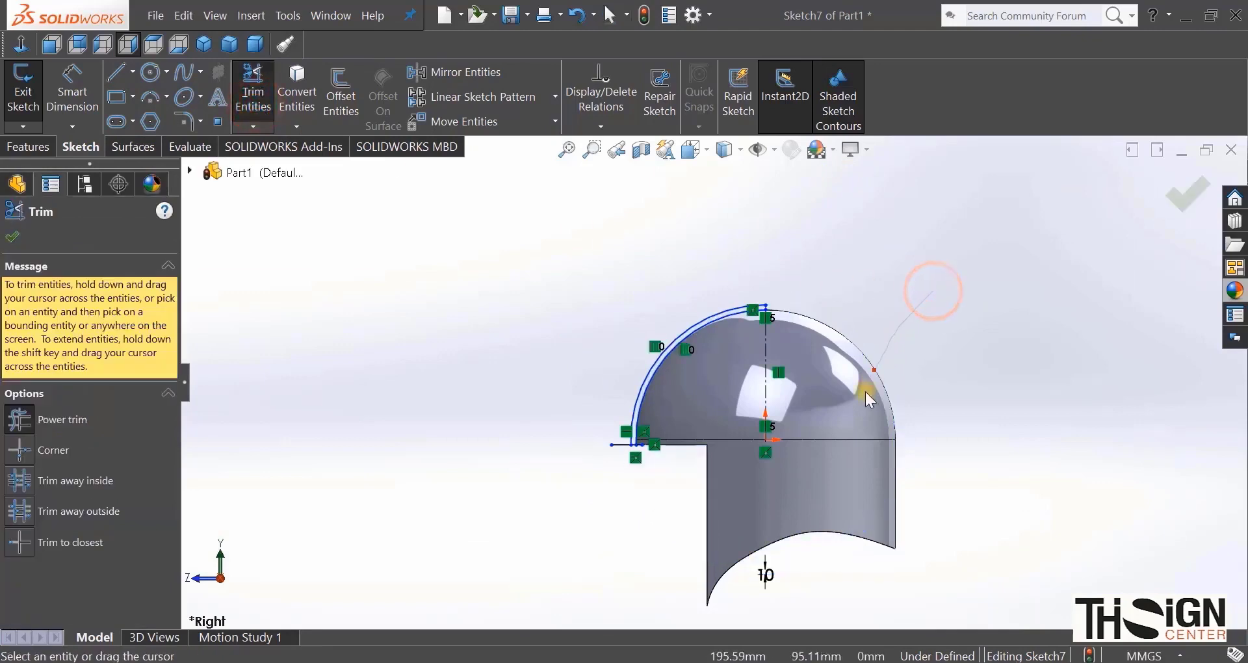
scroll(742, 429, "down", 3)
scroll(486, 354, "down", 2)
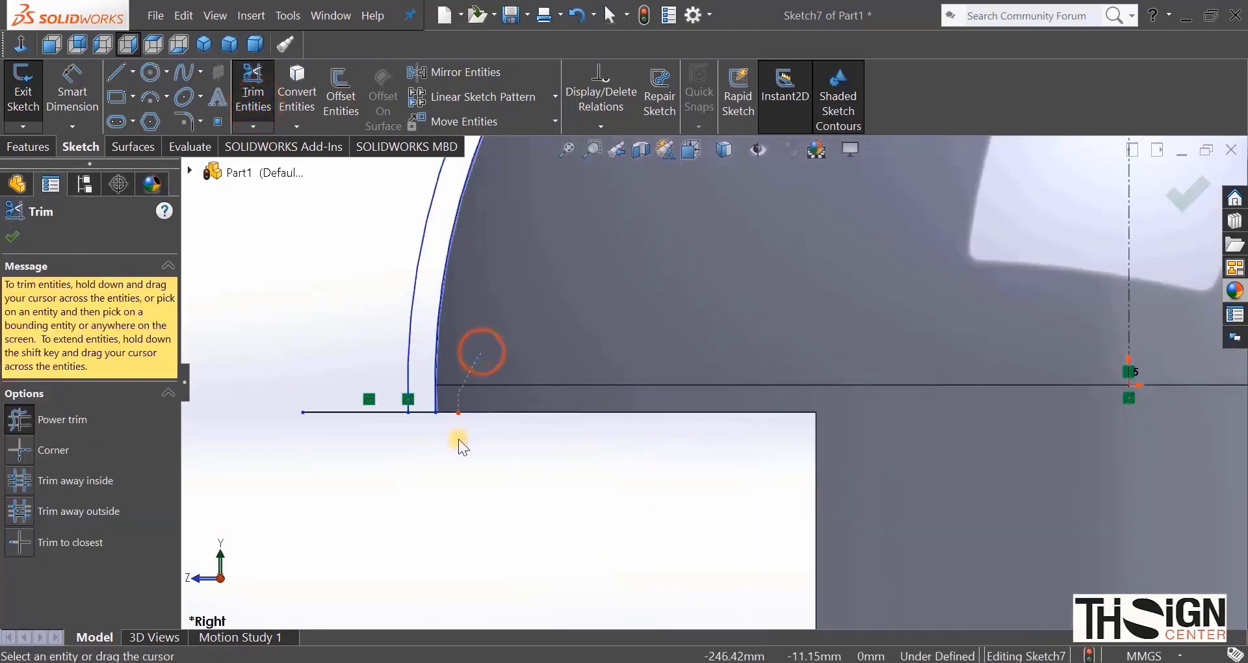
scroll(556, 451, "up", 5)
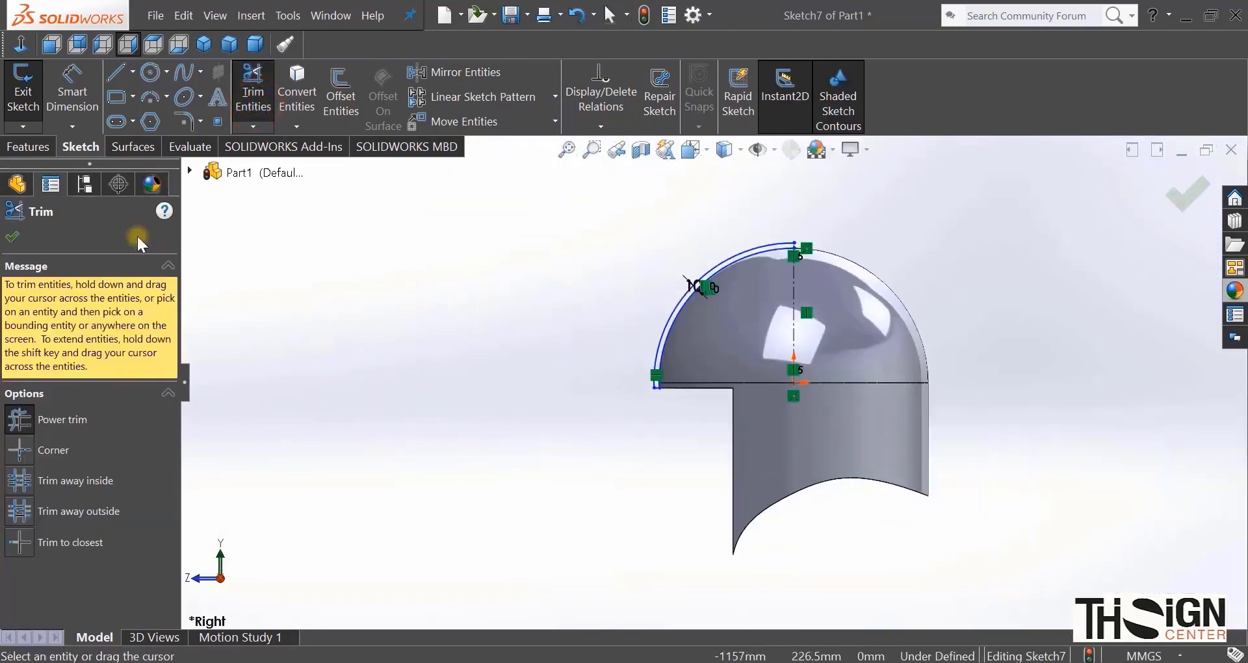
Step: Revolve the automatically closed band profile 360 degrees about the vertical centerline as a separate body, without merging the result
left_click(33, 146)
left_click(81, 96)
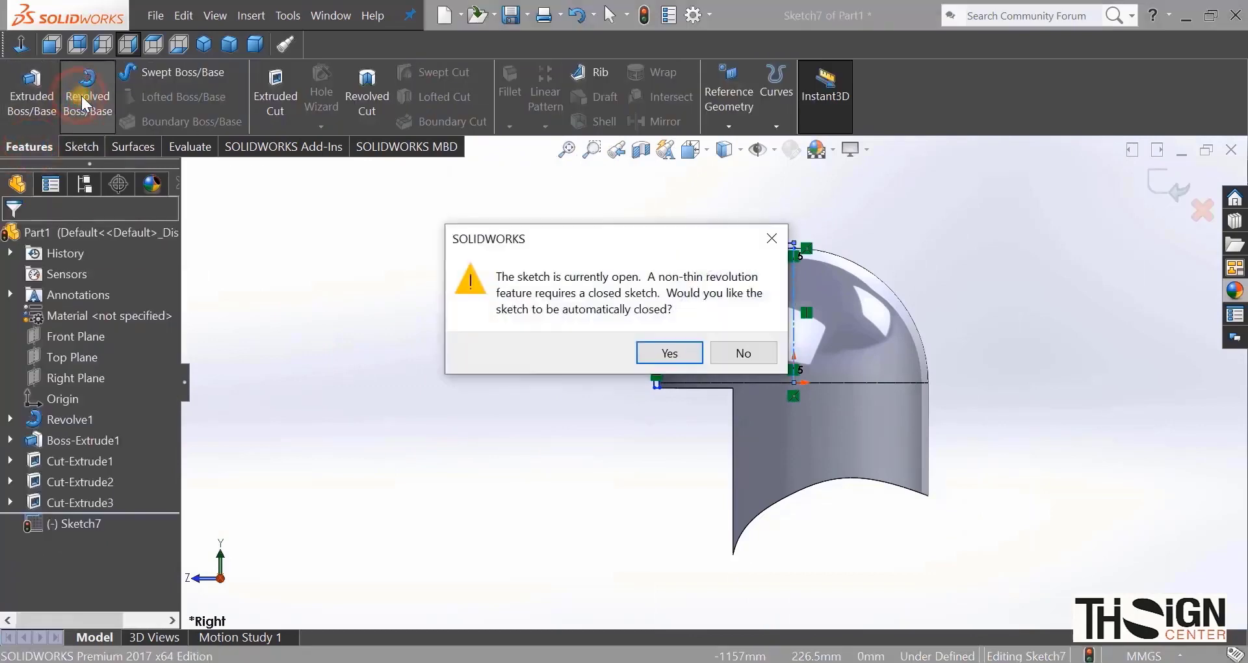
left_click(691, 354)
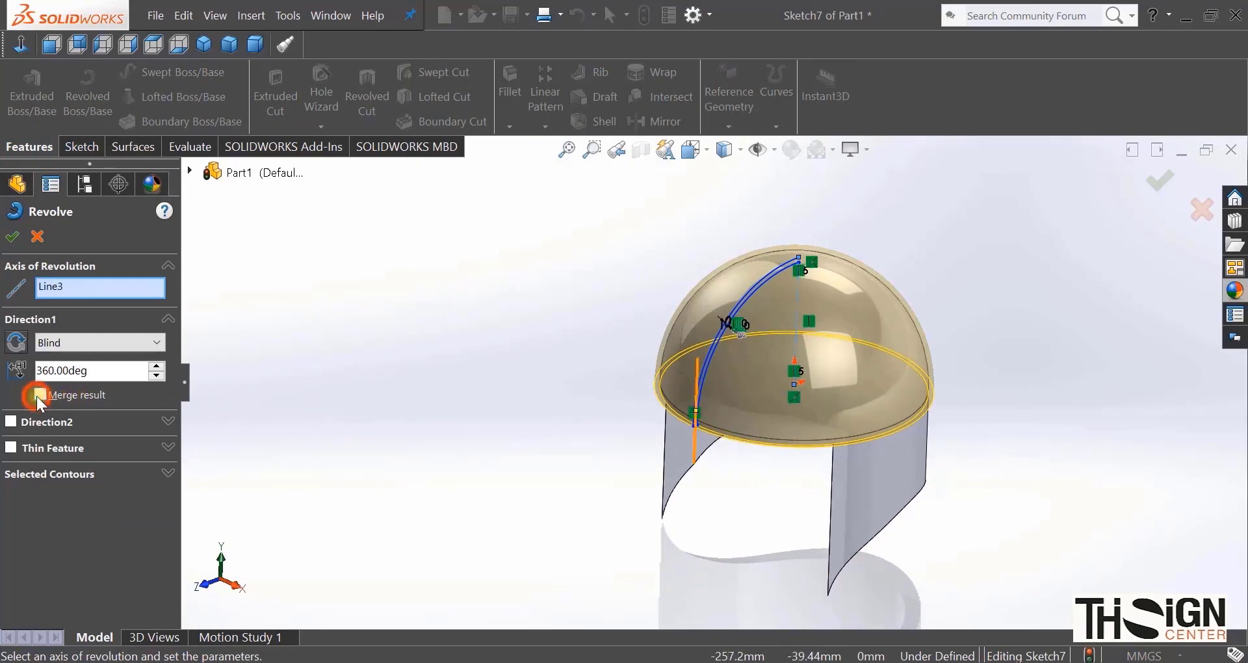
left_click(69, 287)
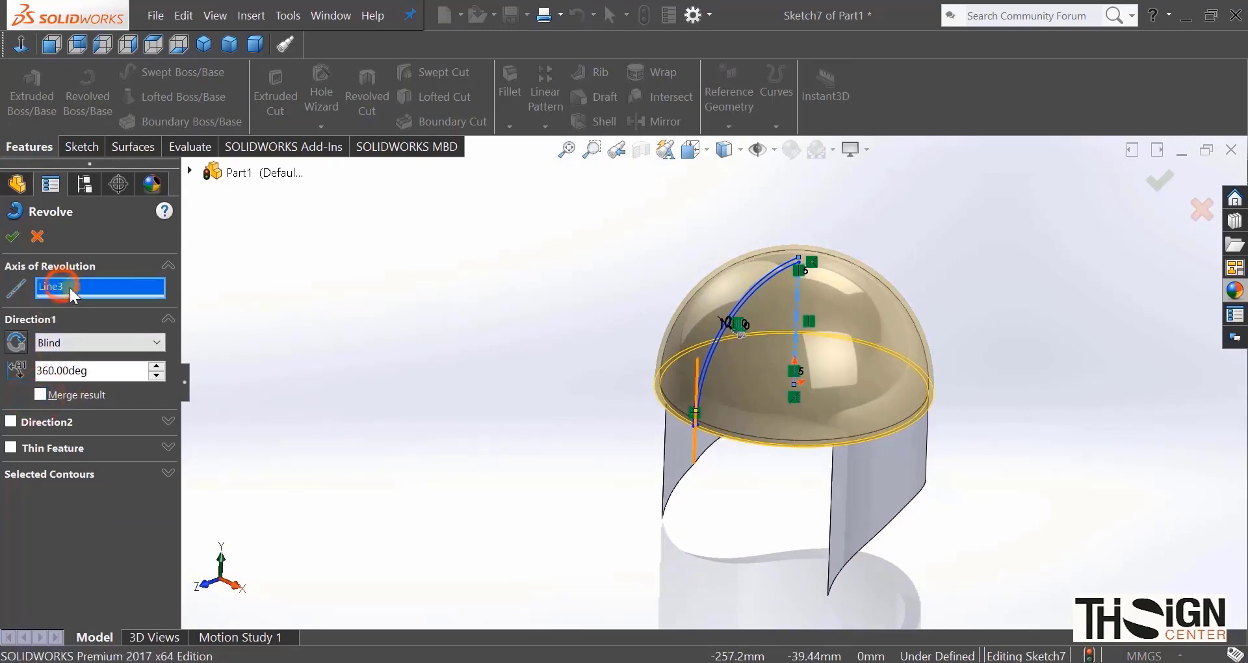
left_click(14, 237)
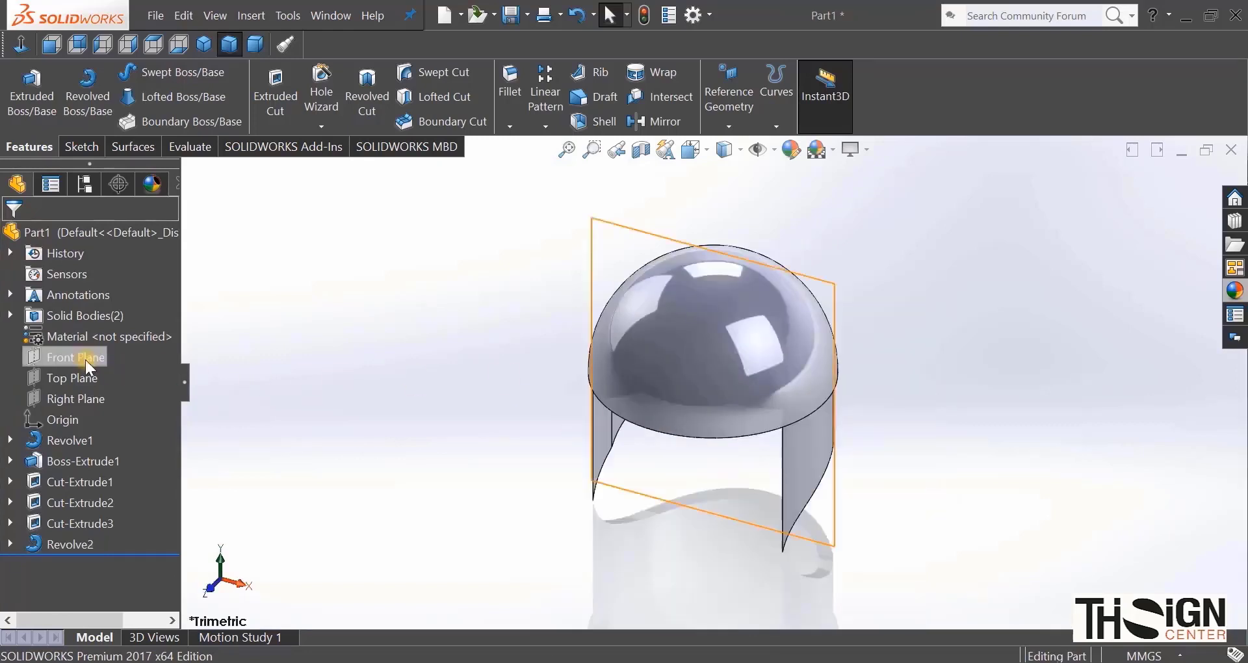
Step: Start a new sketch on the Front Plane and view it straight on
left_click(85, 360)
left_click(97, 334)
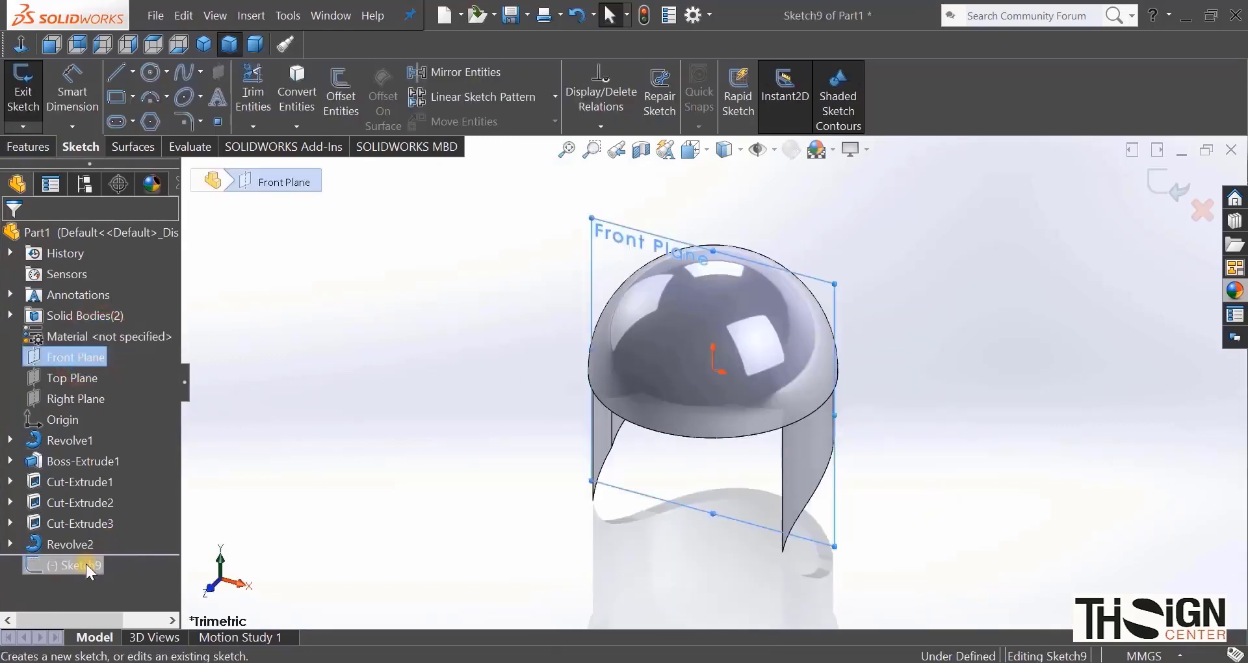
right_click(90, 571)
left_click(121, 394)
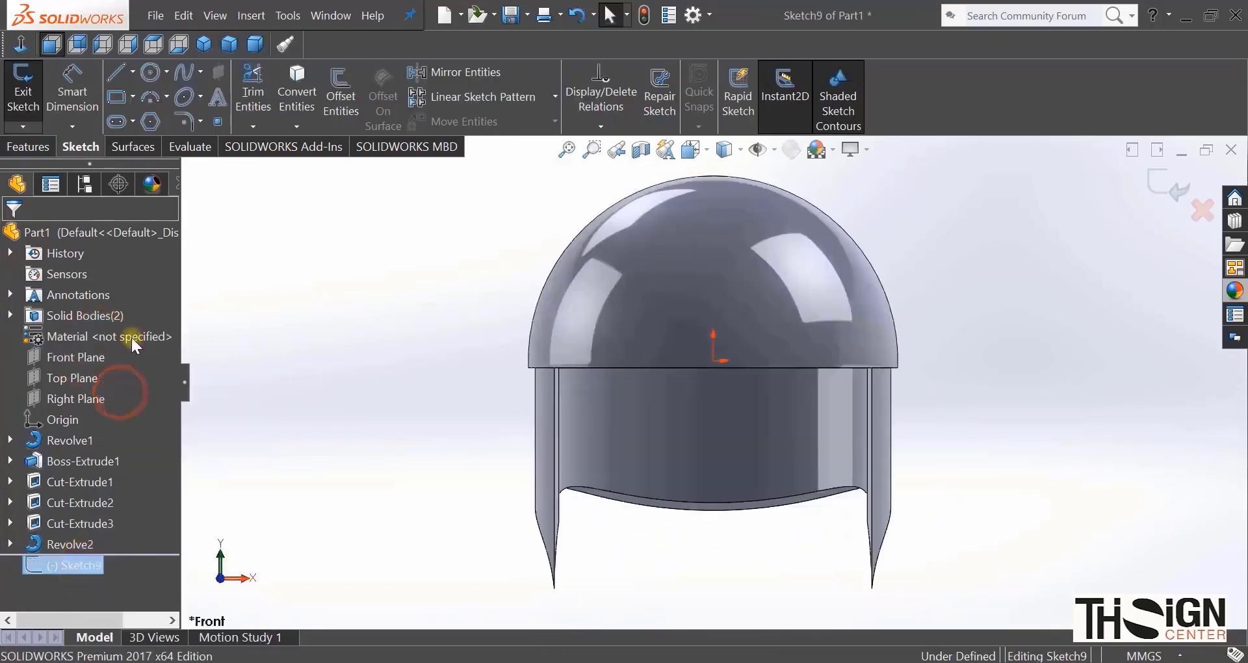
Step: Draw a vertical centerline about 361 mm long from the origin up past the top of the dome
left_click(133, 72)
left_click(159, 117)
scroll(718, 435, "down", 2)
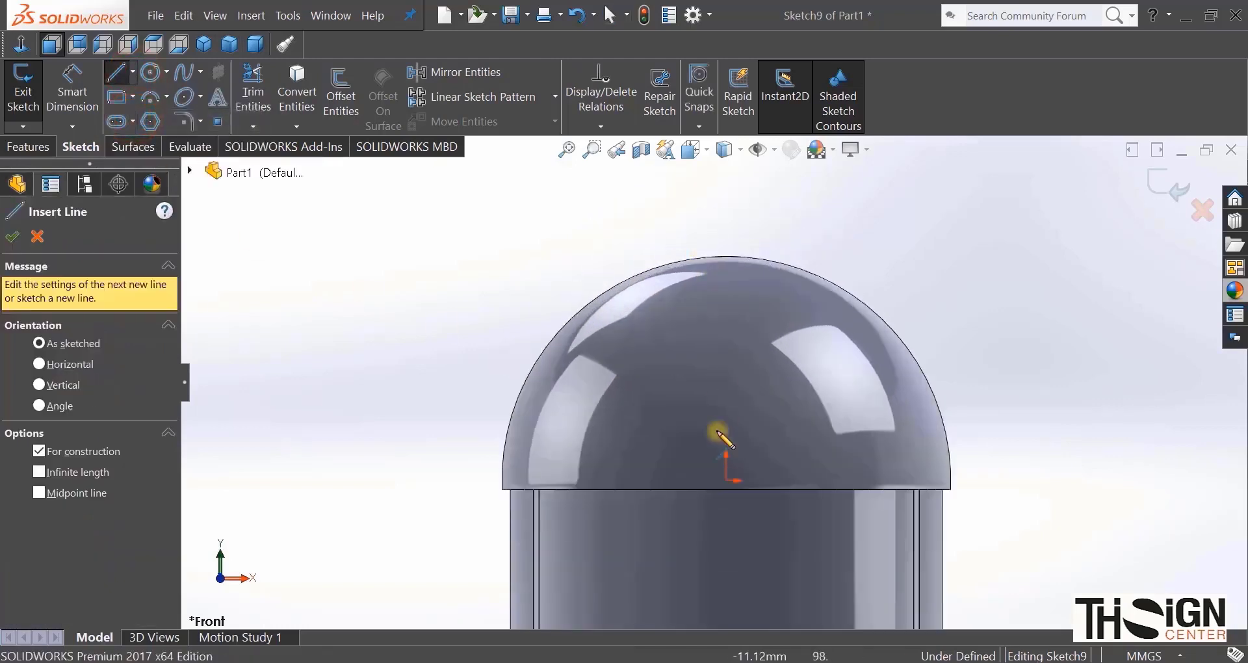
left_click(727, 481)
left_click(726, 174)
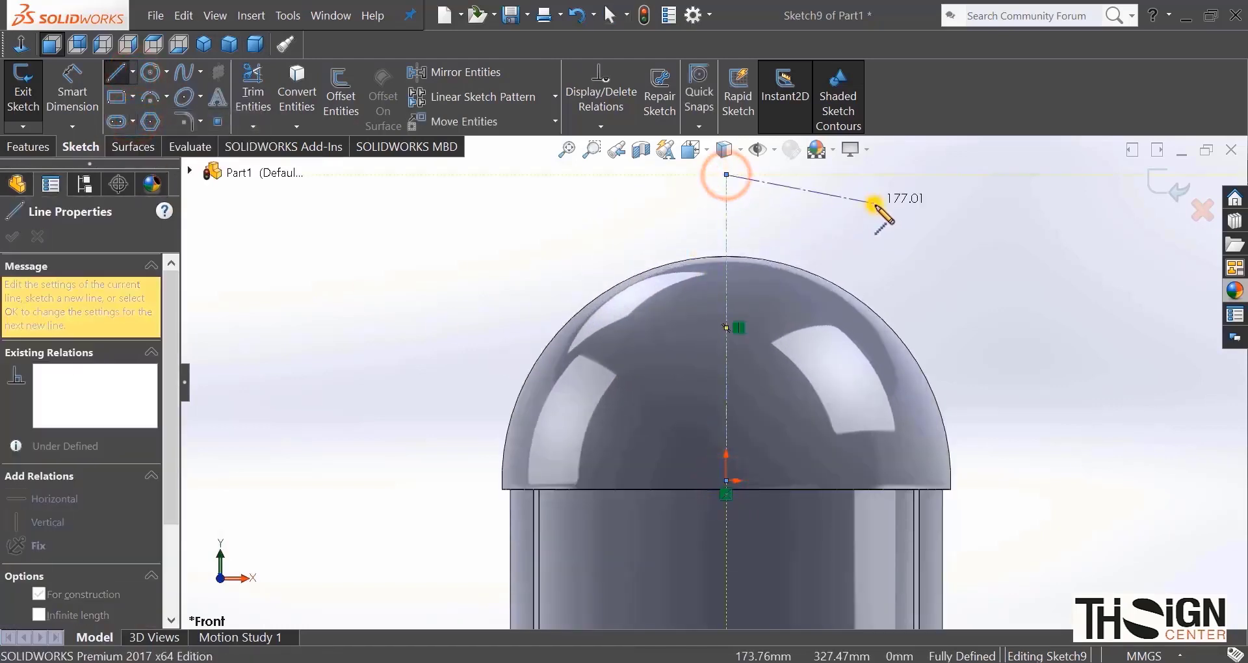
right_click(874, 204)
left_click(914, 225)
Step: Sketch an L beside the centerline: a horizontal line about 280 mm long from outside the dome and a vertical line about 263 mm long
left_click(119, 77)
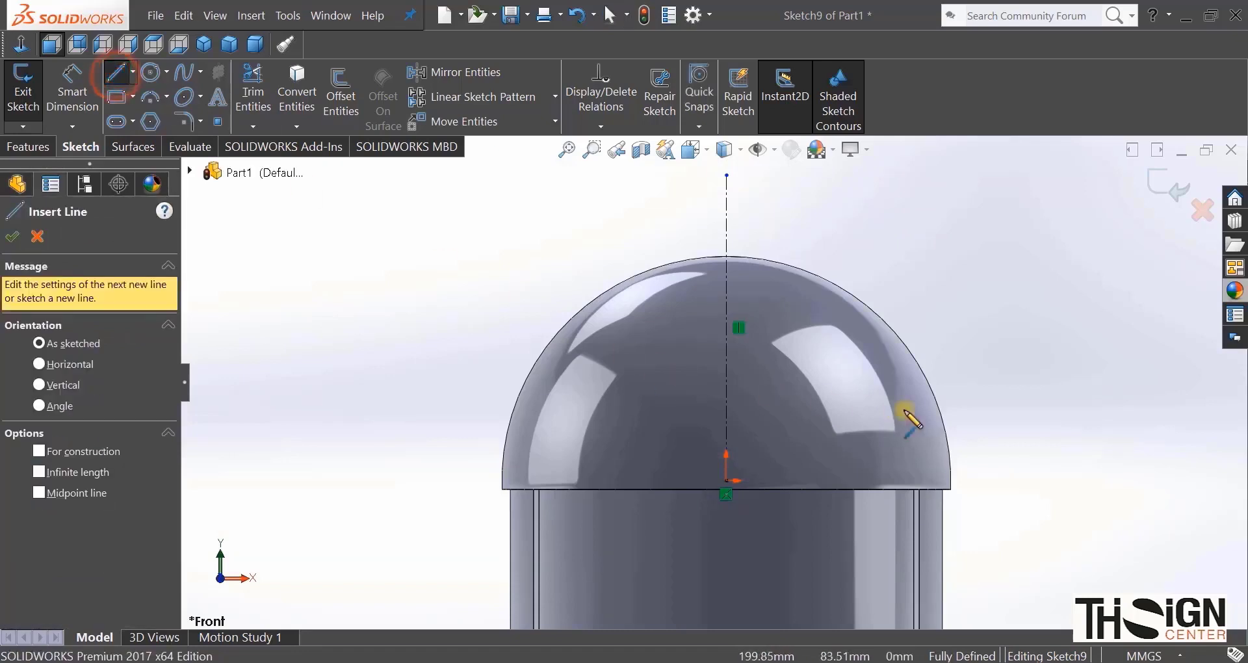
left_click(991, 432)
left_click(754, 432)
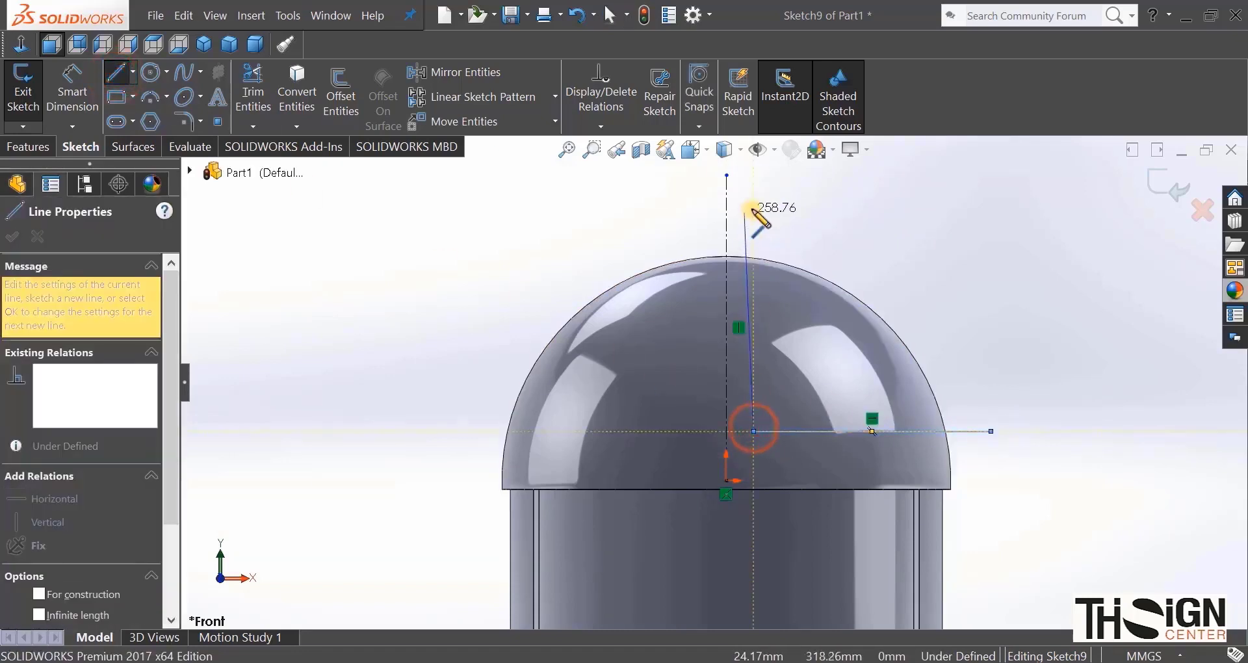
left_click(754, 209)
right_click(853, 229)
left_click(899, 252)
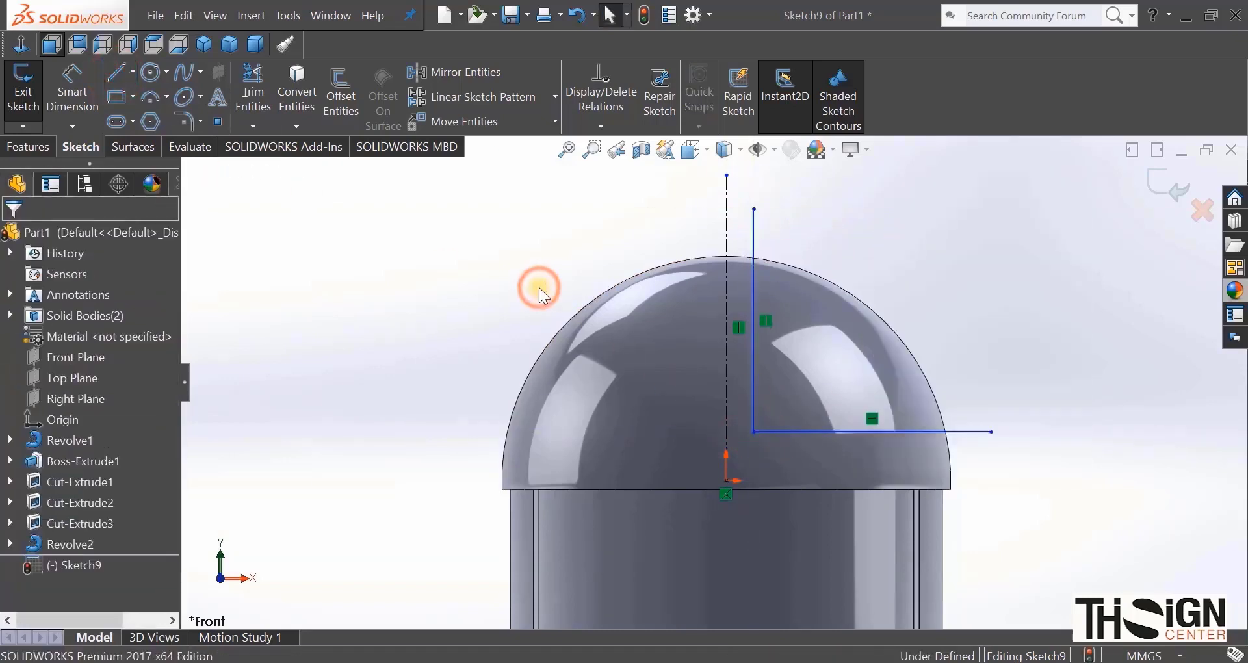
Step: Dimension the horizontal line 40 mm above the origin
left_click(74, 108)
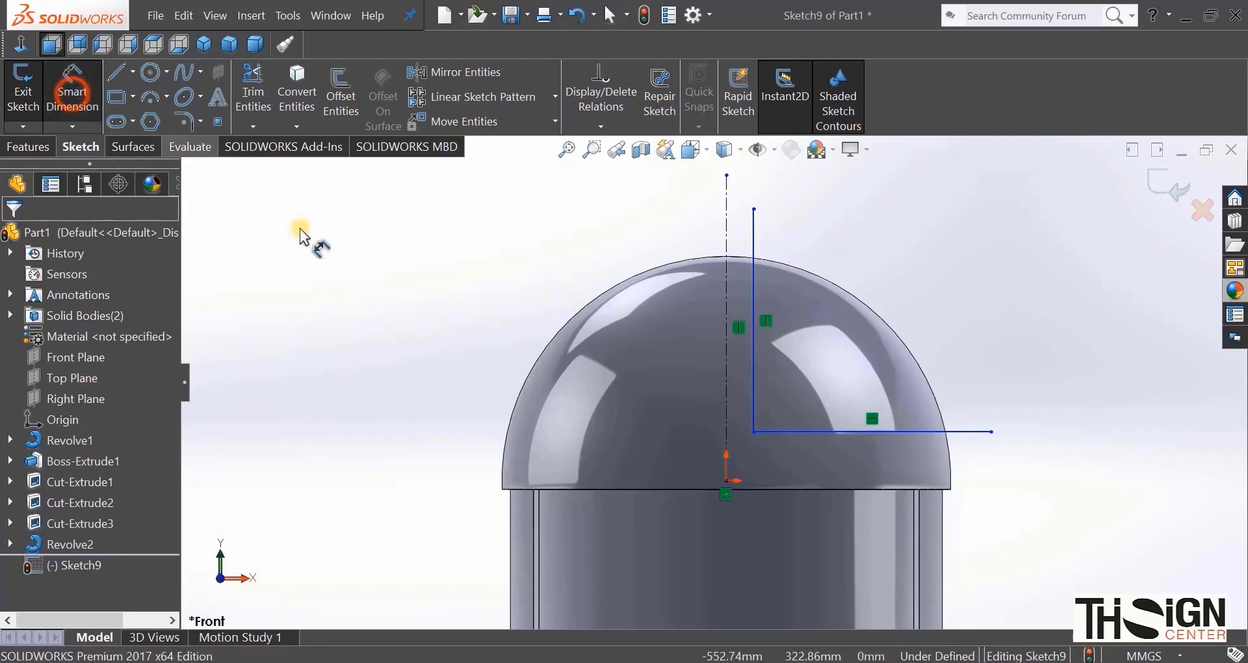
left_click(784, 427)
left_click(729, 480)
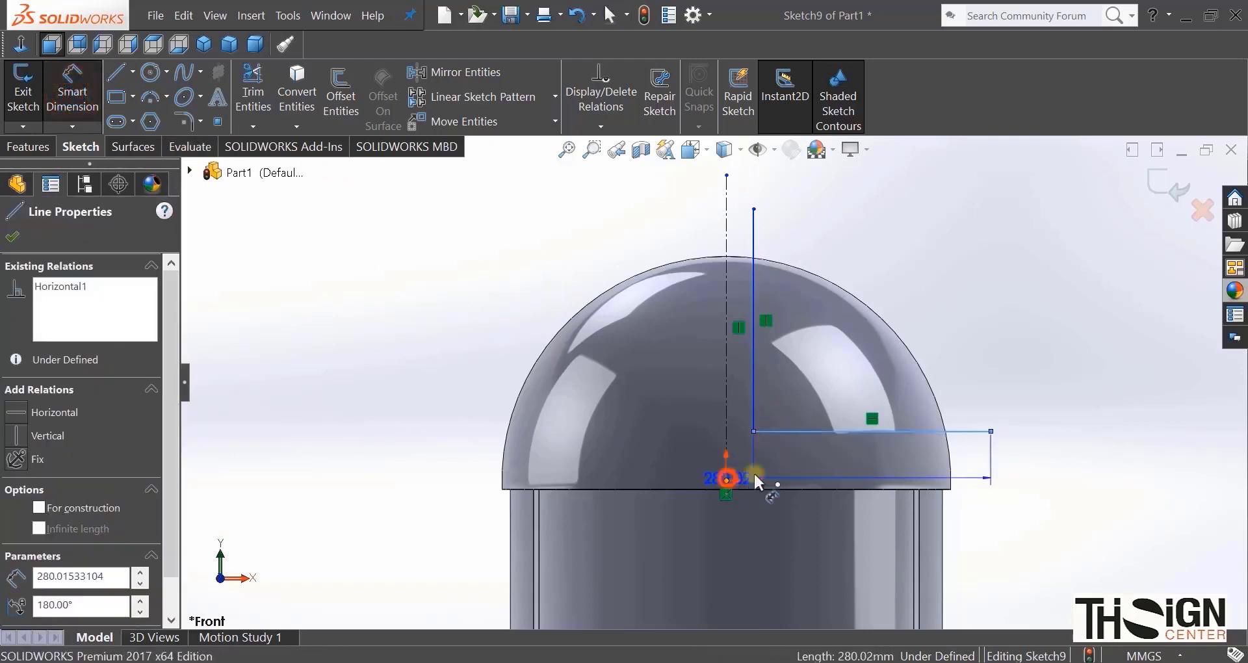
left_click(1018, 471)
type("40")
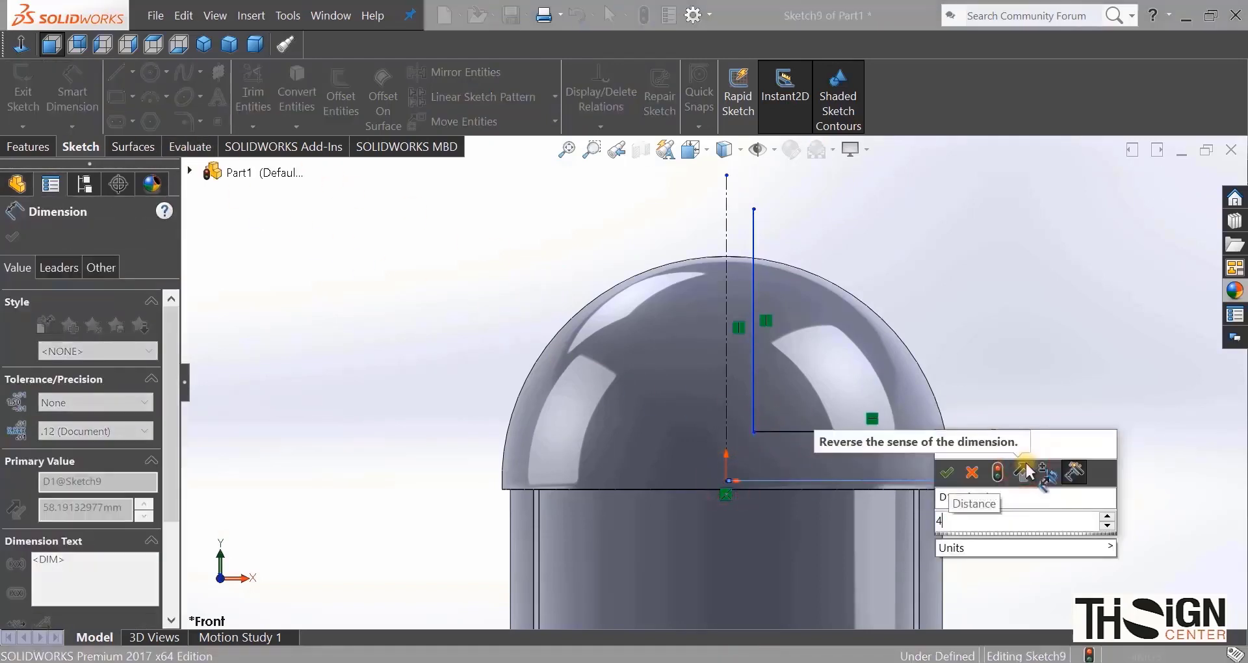
key("Return")
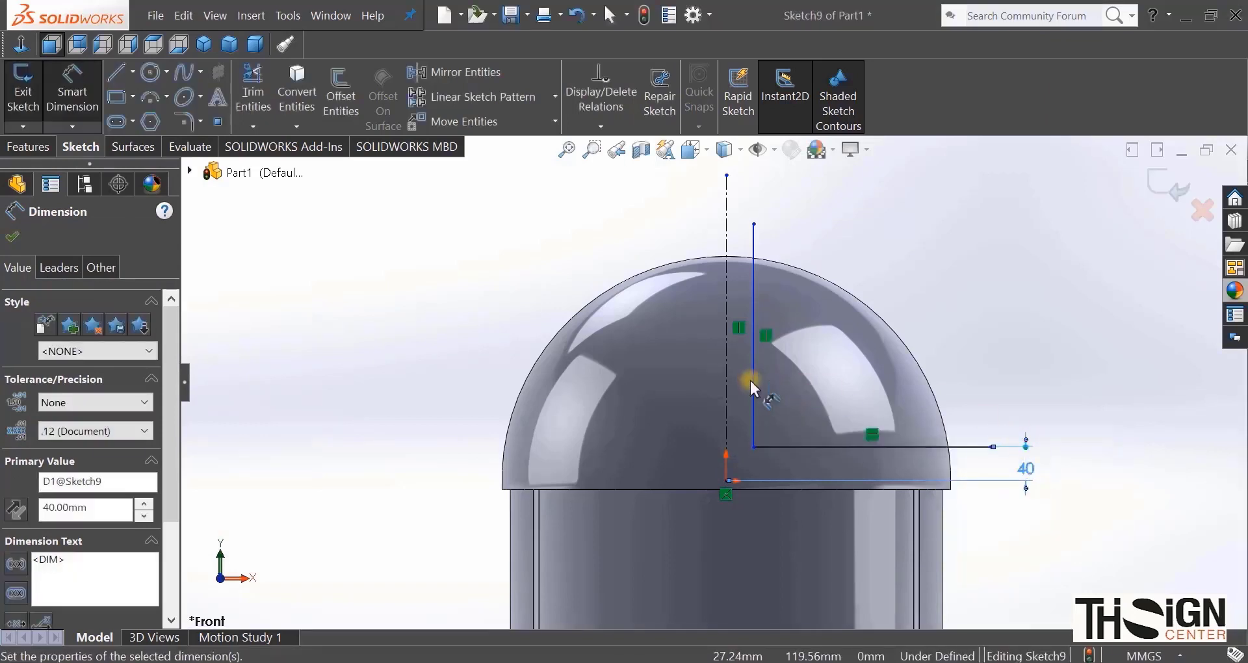
Step: Dimension the vertical line 15 mm from the centerline
left_click(755, 384)
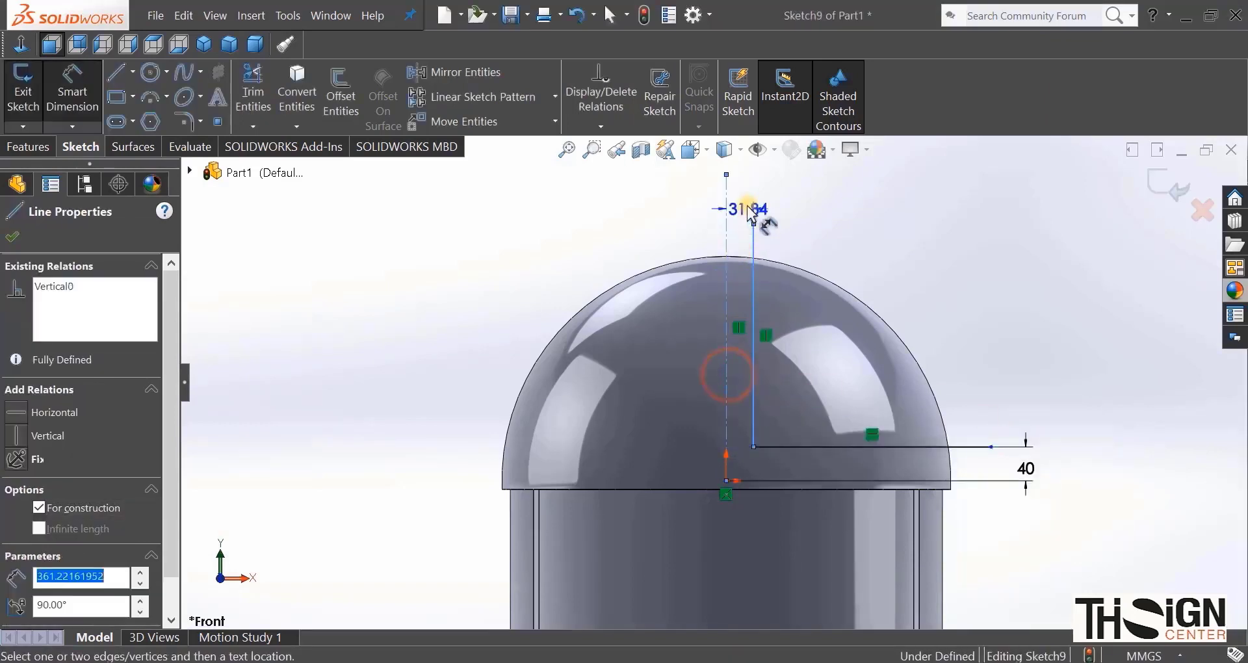
left_click(748, 206)
type("15")
key("Return")
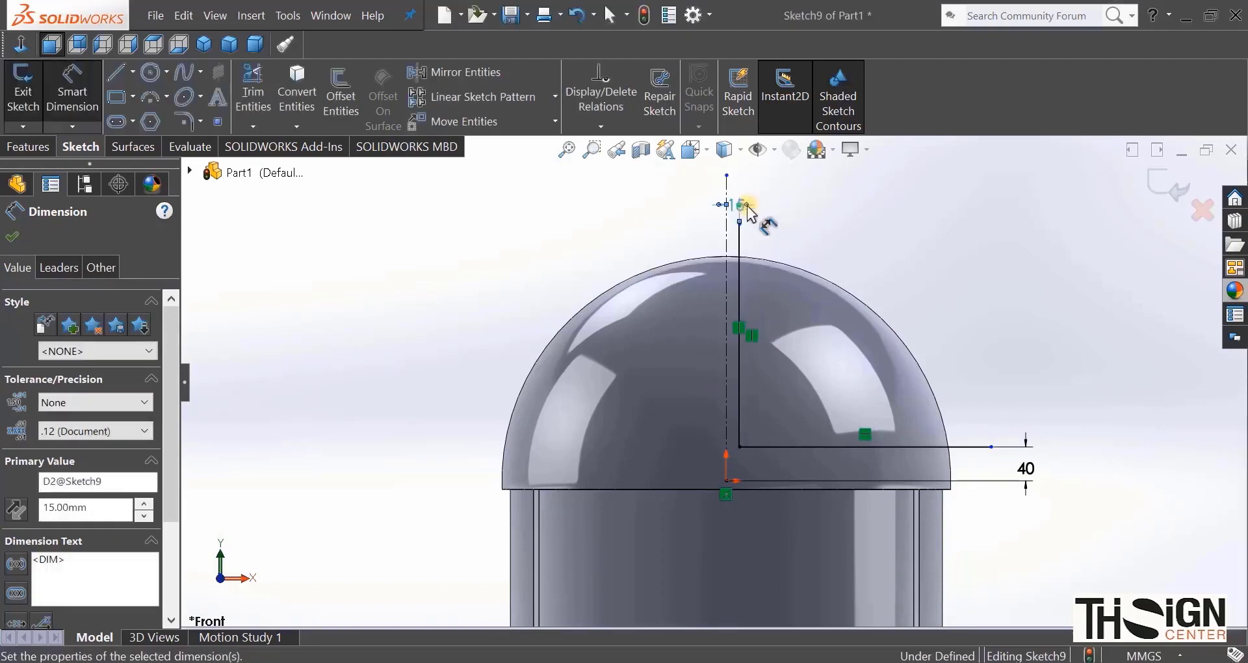
Step: Close the profile with a three-point spline outside the dome, from the vertical line's upper end to the horizontal line's outer end
left_click(181, 91)
left_click(739, 224)
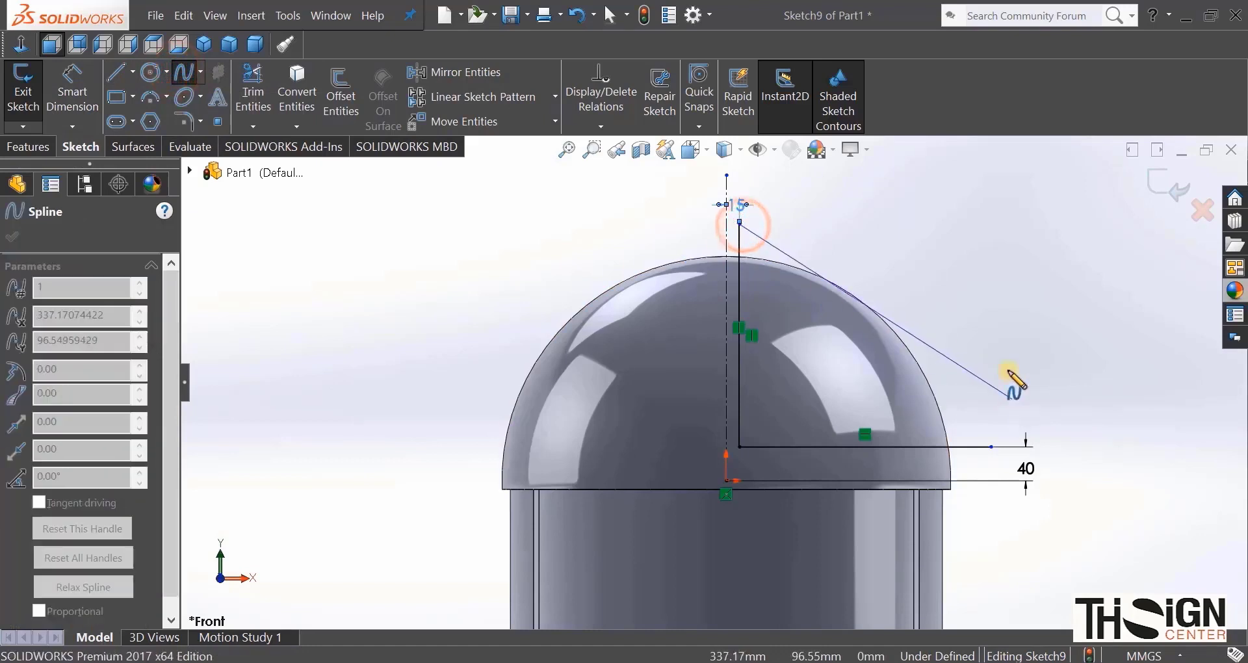
left_click(908, 268)
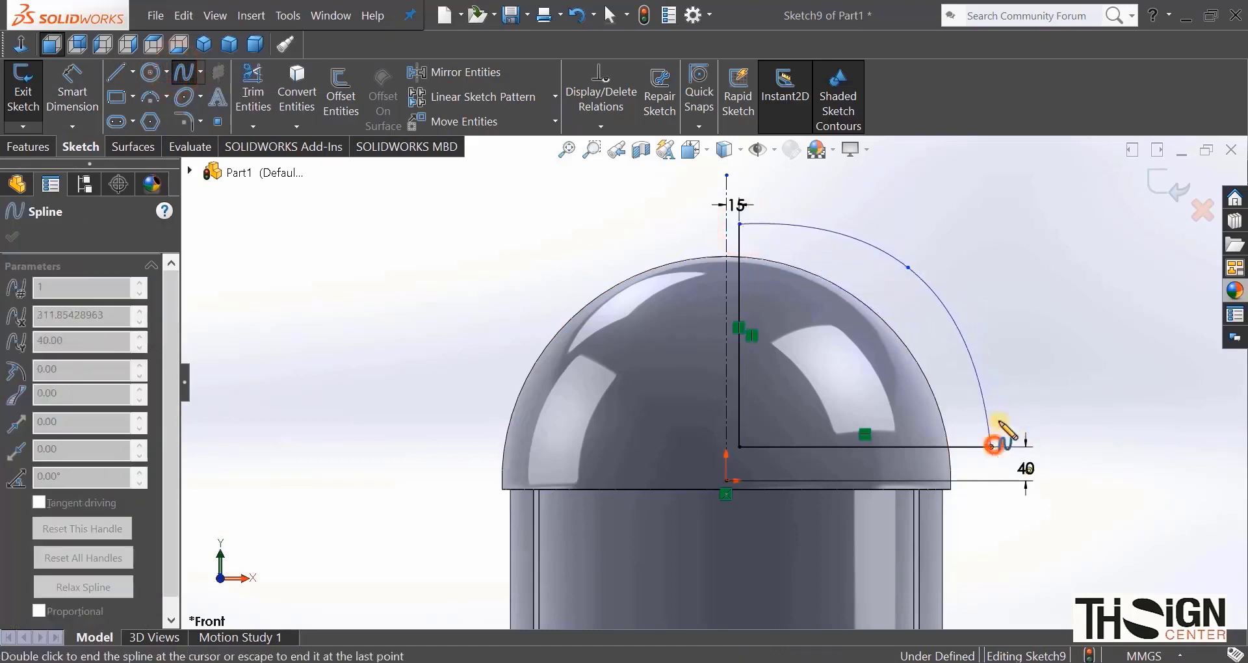
right_click(1015, 312)
left_click(1048, 336)
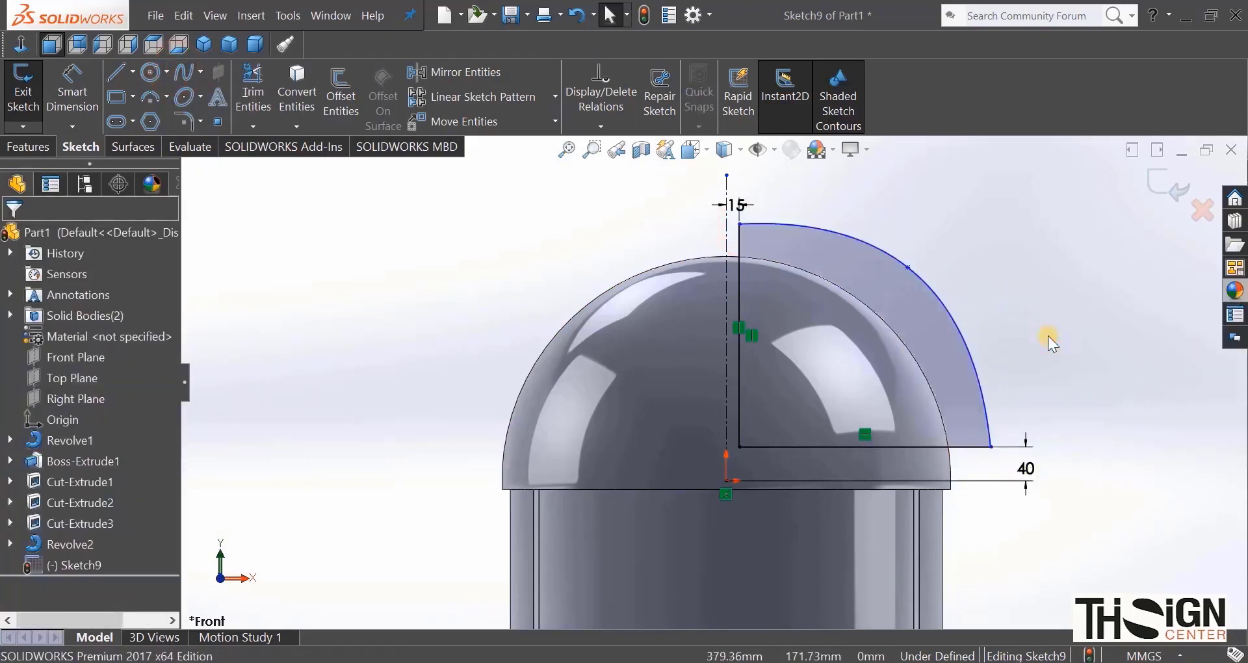
Step: Mirror the vertical line, the spline and the horizontal line about the centerline
left_click(456, 77)
left_click(746, 249)
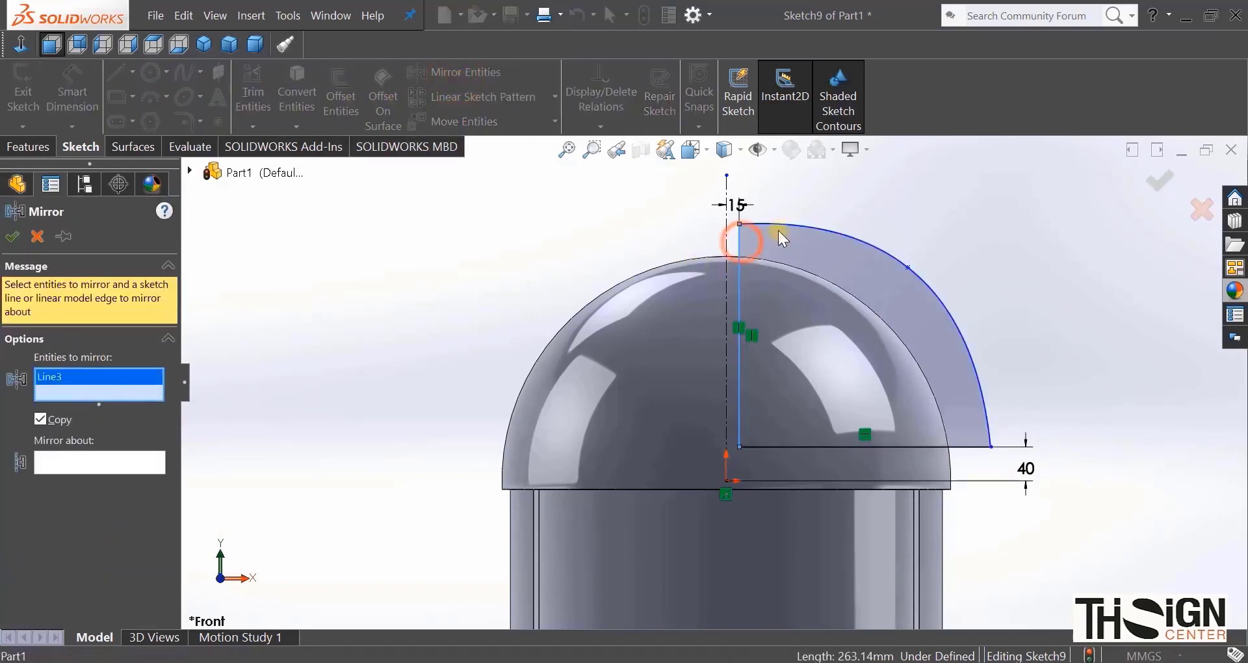
left_click(779, 227)
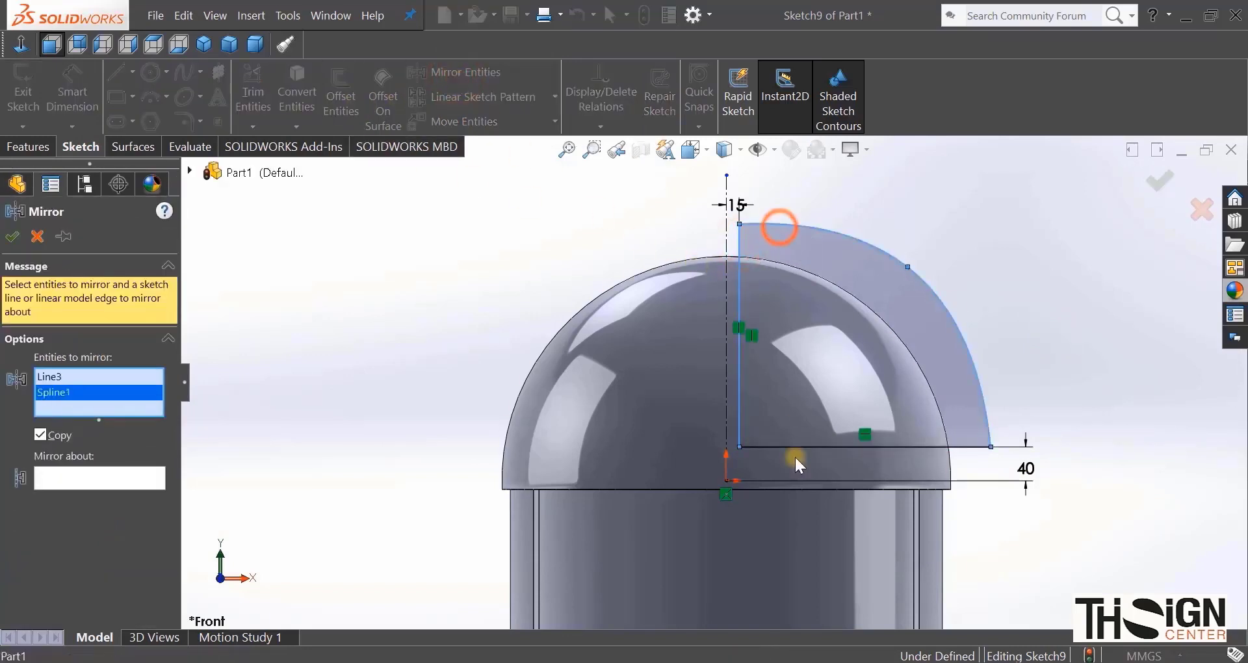
left_click(48, 494)
left_click(726, 236)
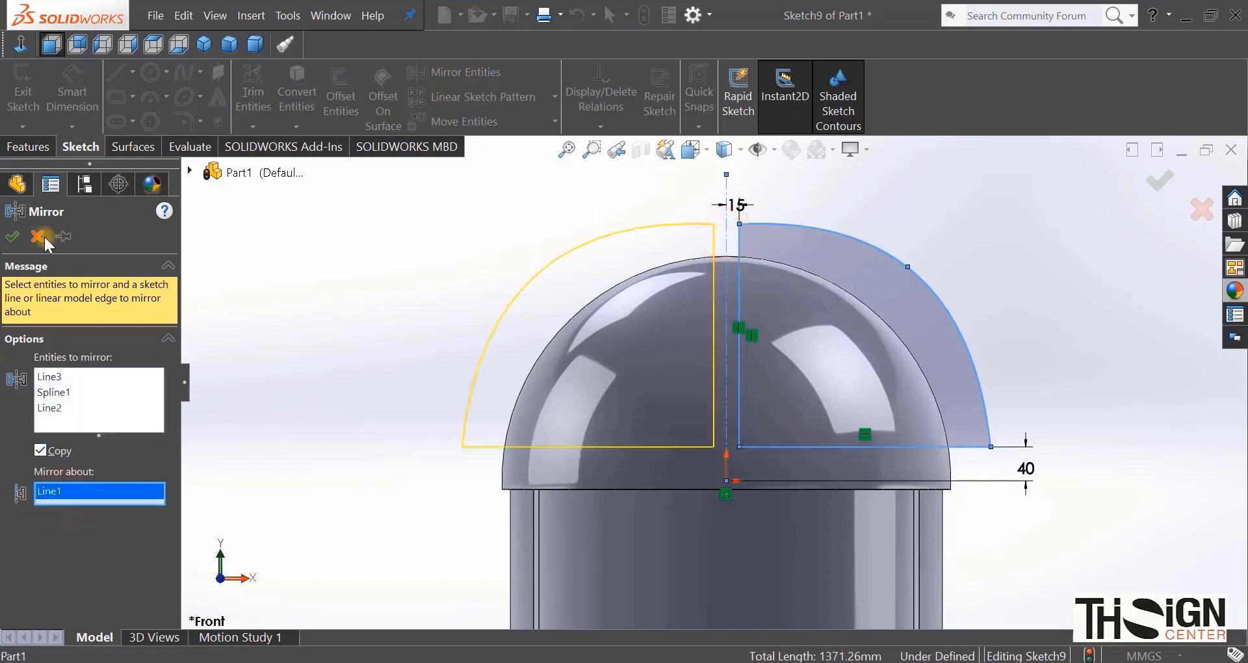
left_click(12, 239)
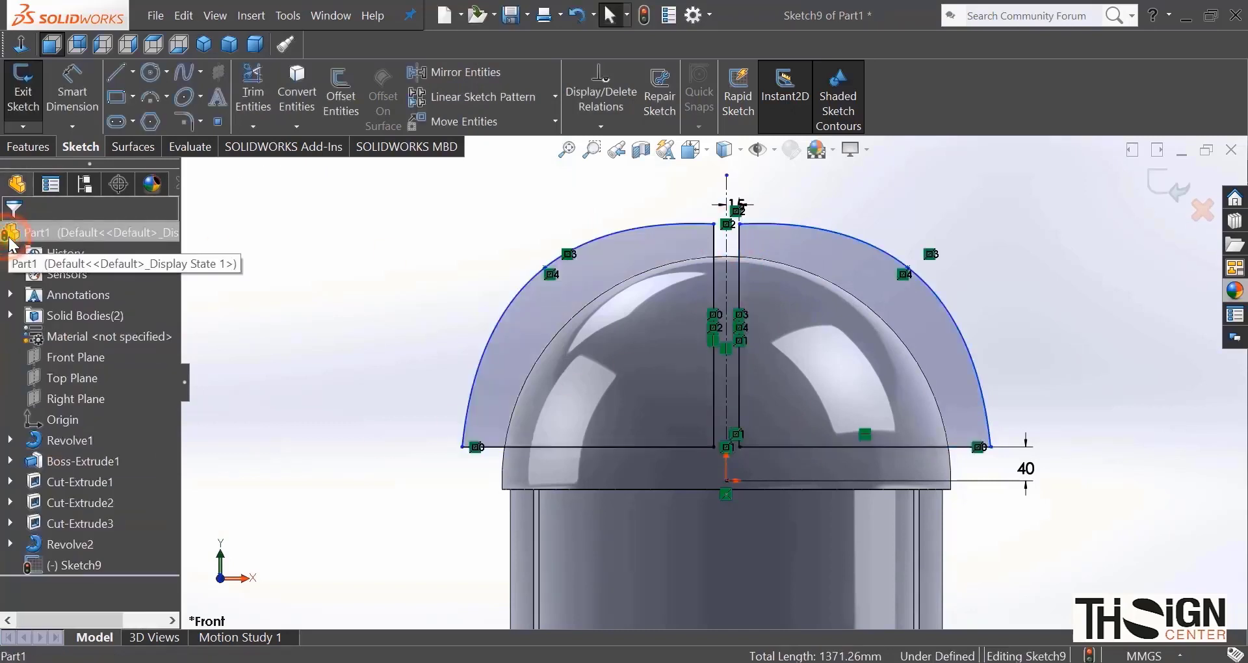
Step: Set up an extruded cut of both mirrored profiles with the Mid Plane end condition and a 1000 mm depth
left_click(50, 151)
scroll(368, 253, "up", 2)
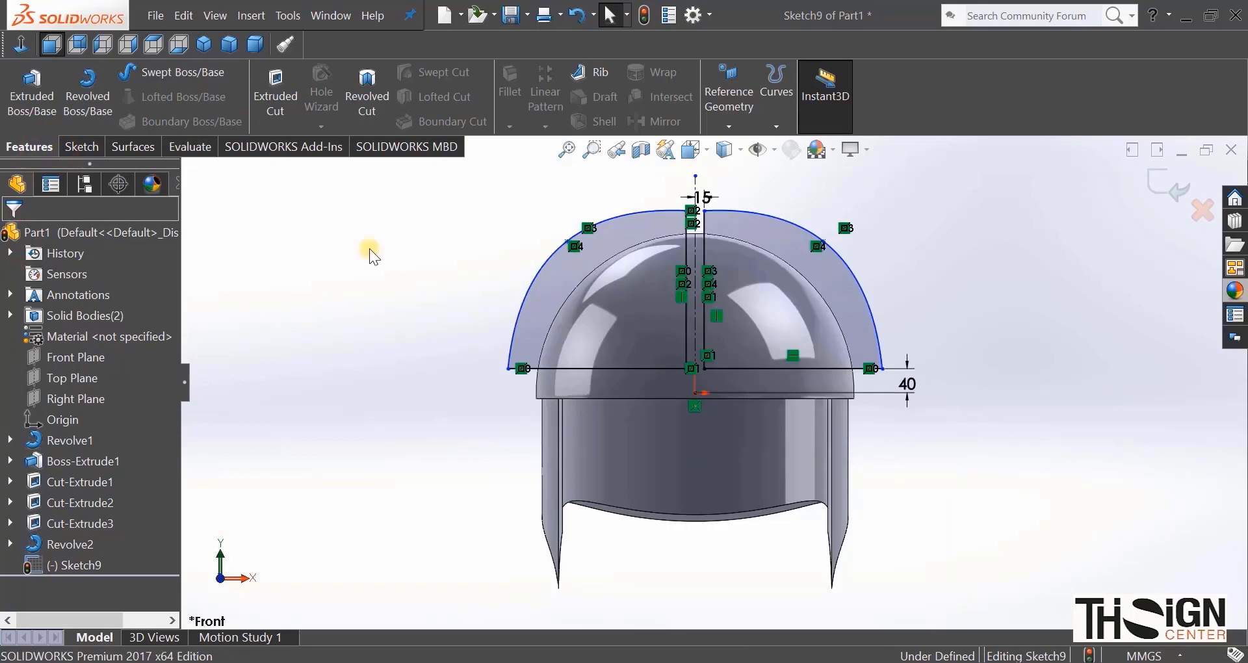
left_click(282, 92)
left_click(96, 339)
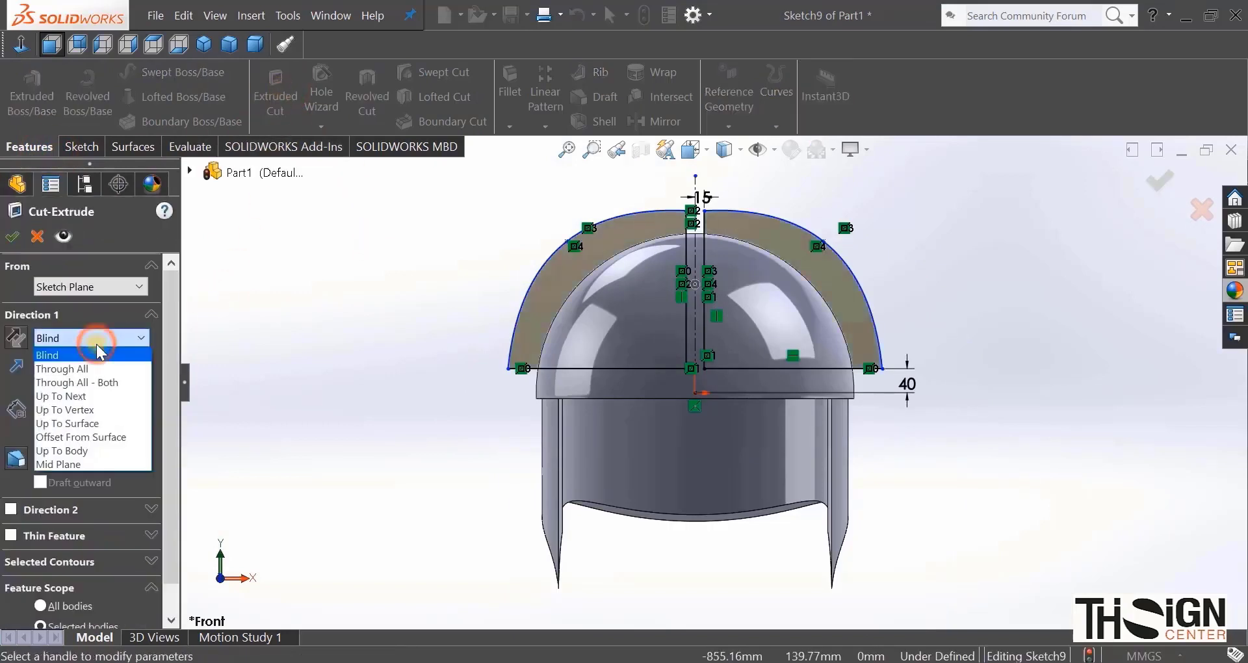
left_click(98, 459)
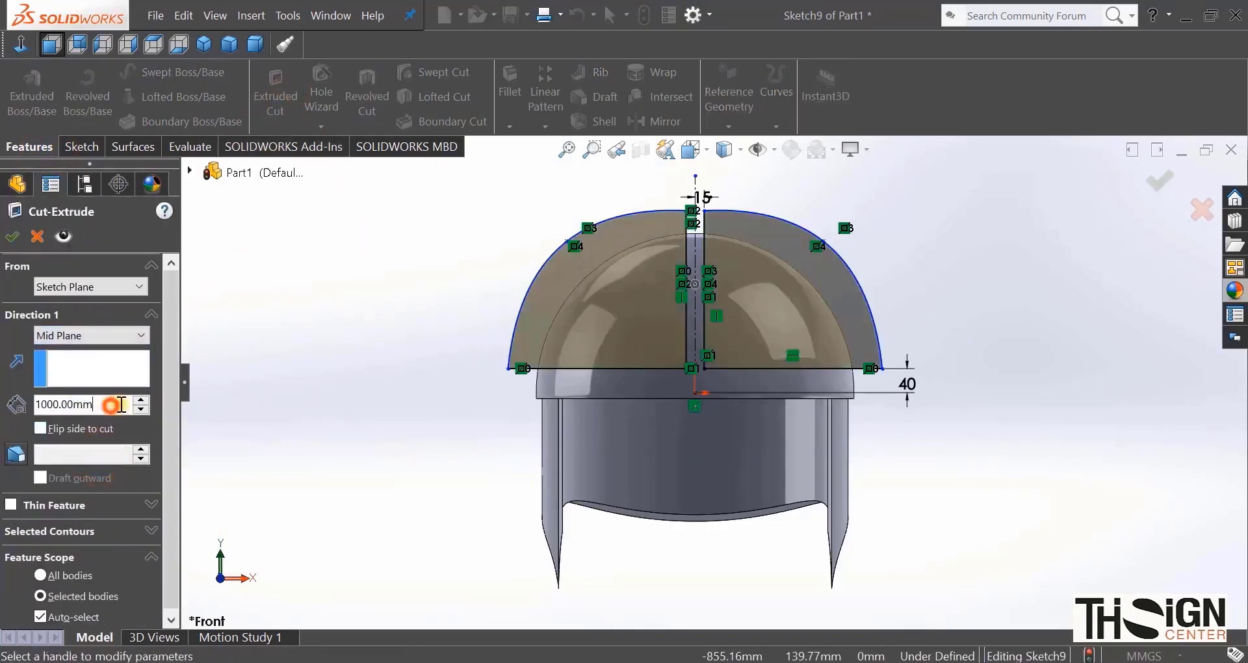
left_click(120, 404)
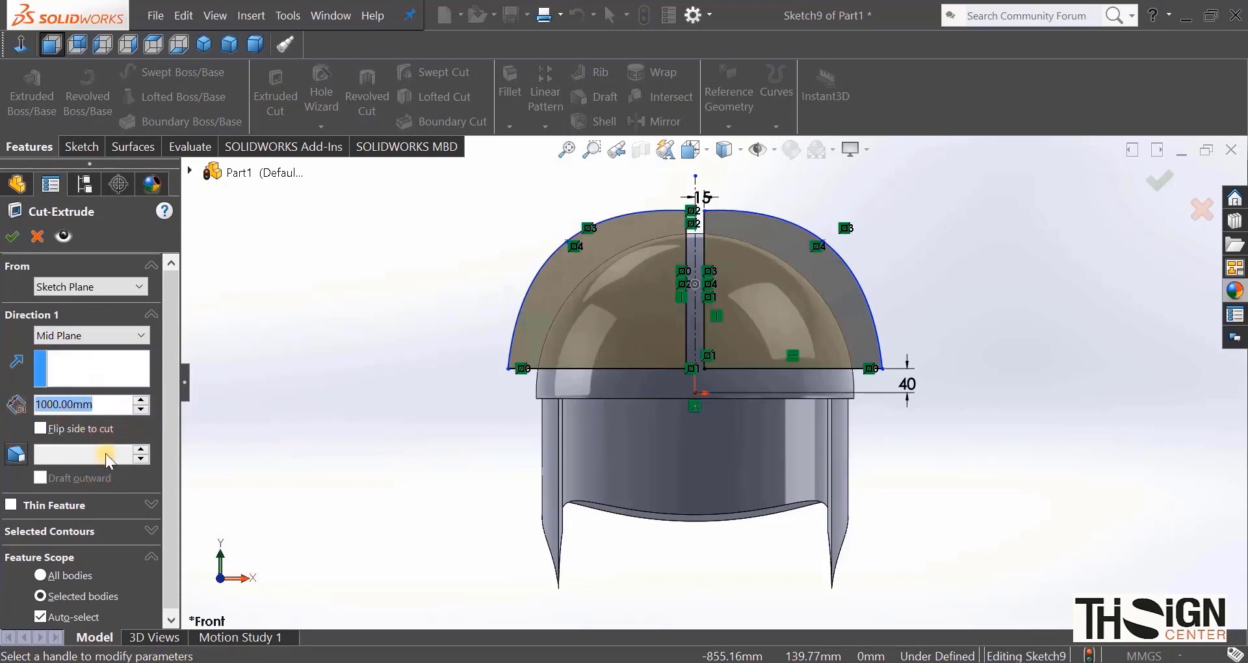
Step: Turn off automatic body selection, limit the cut to the outer dome body and create it
left_click_drag(170, 423, 169, 442)
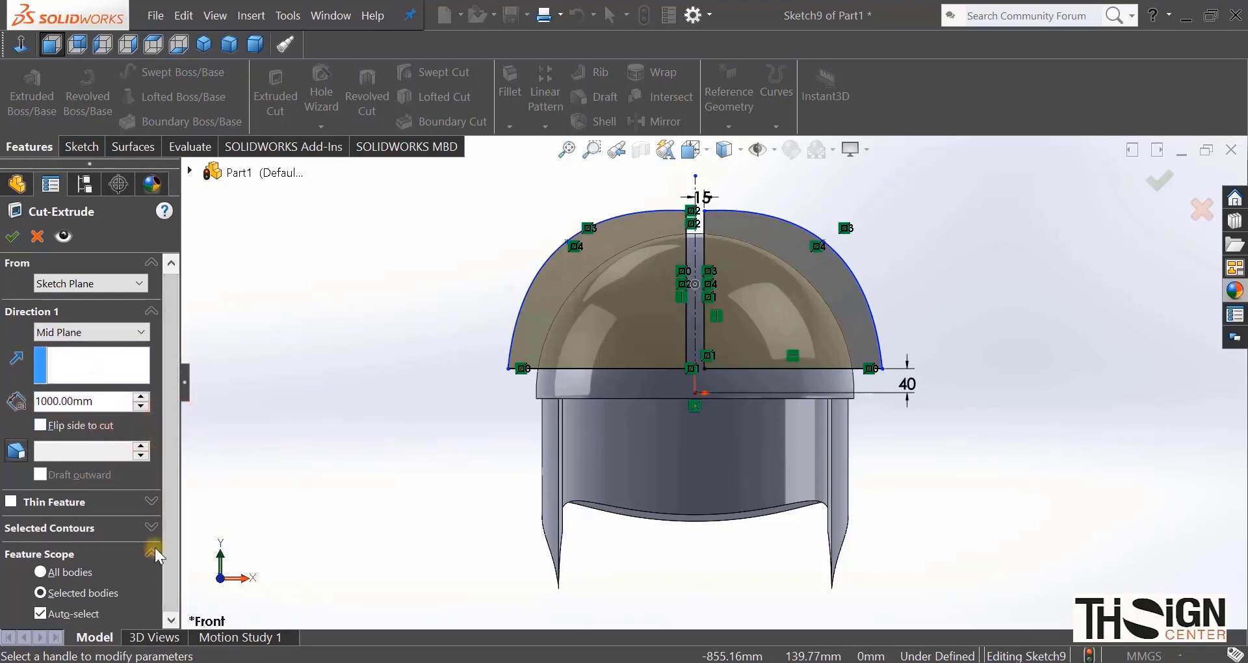
left_click(42, 614)
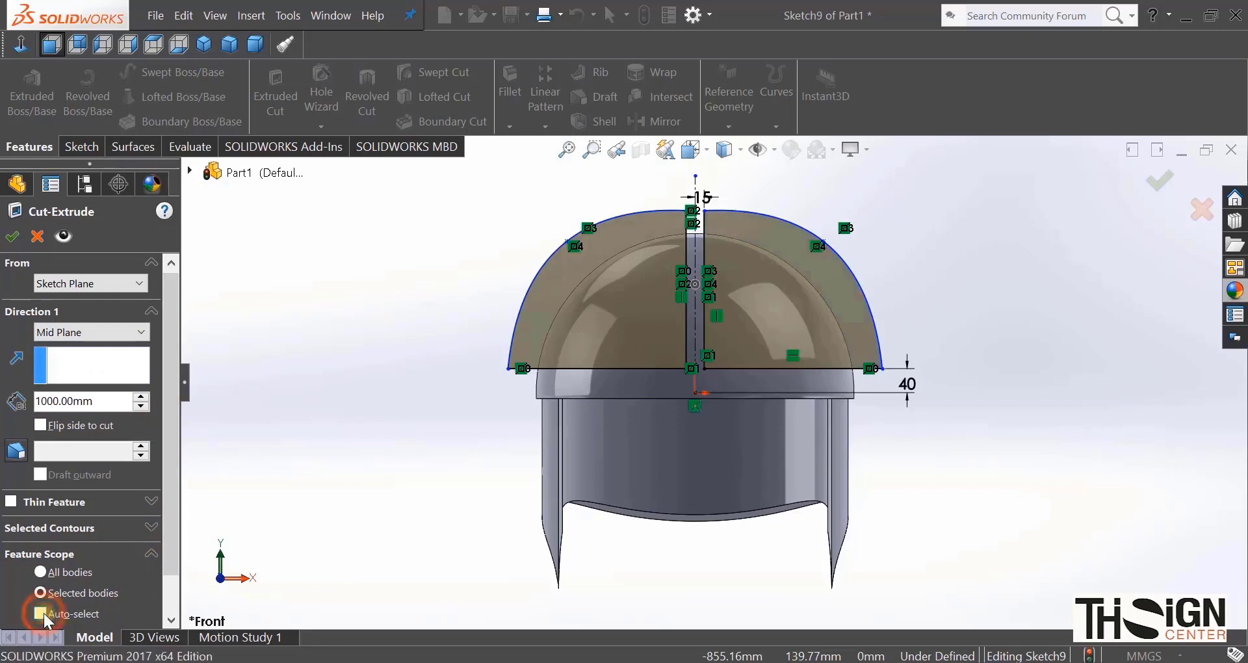
left_click_drag(169, 486, 172, 523)
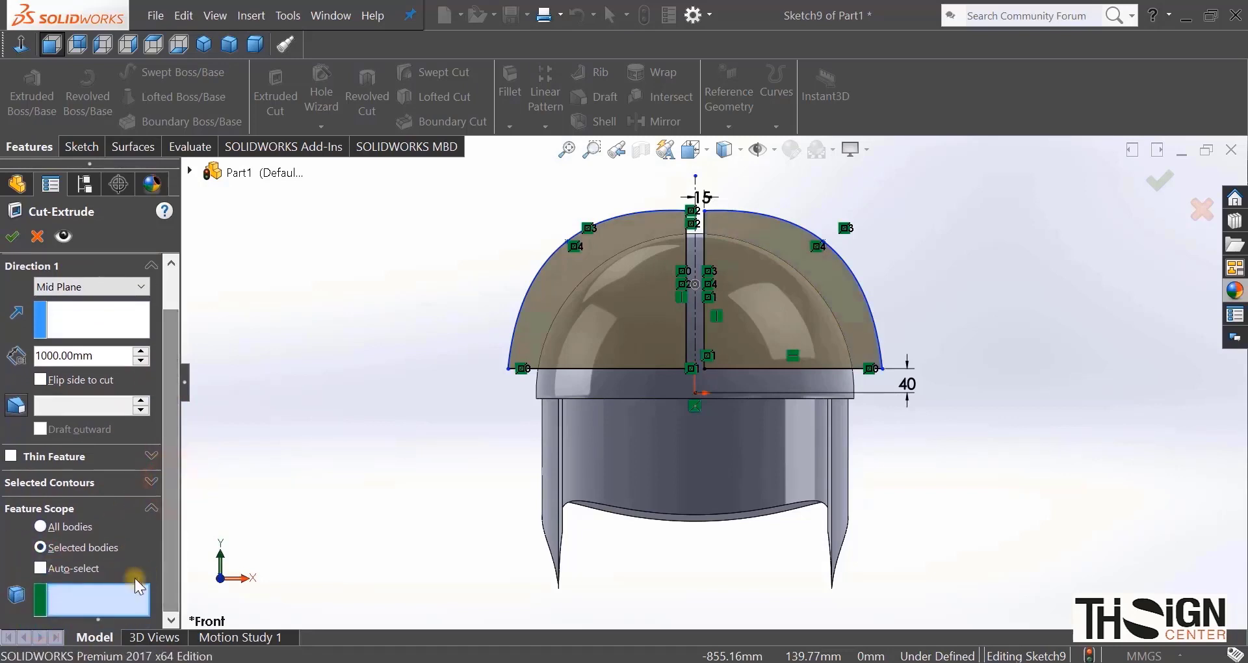
left_click(107, 601)
left_click(572, 388)
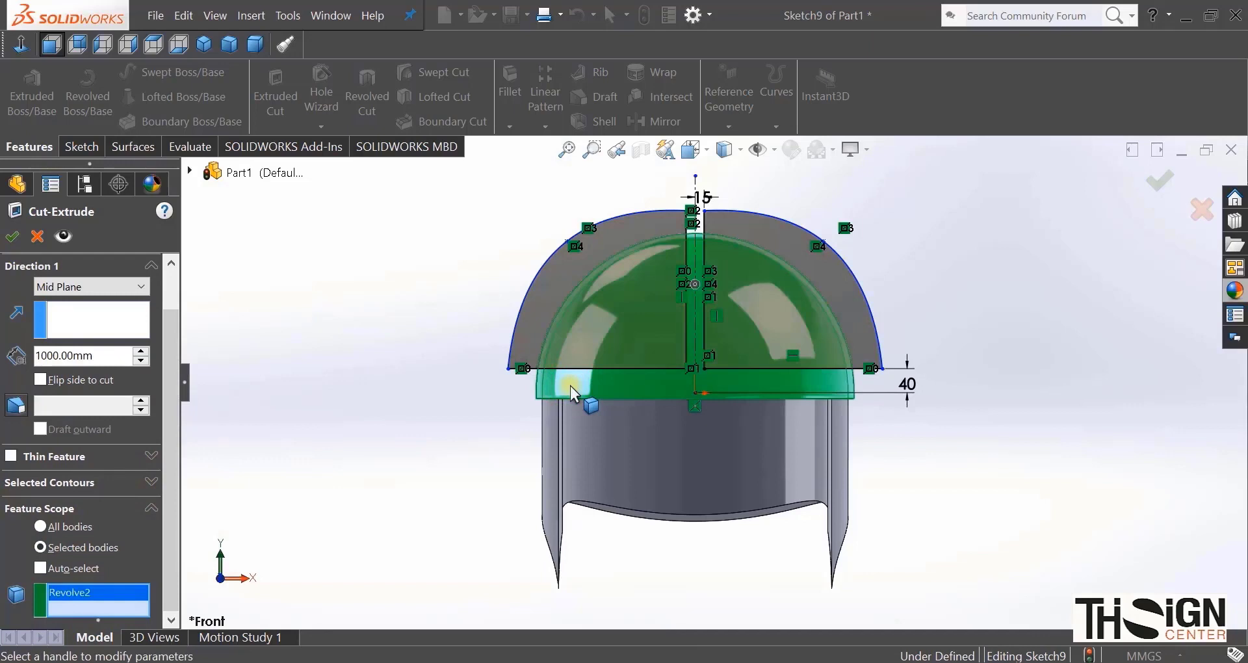
left_click(15, 238)
left_click(338, 284)
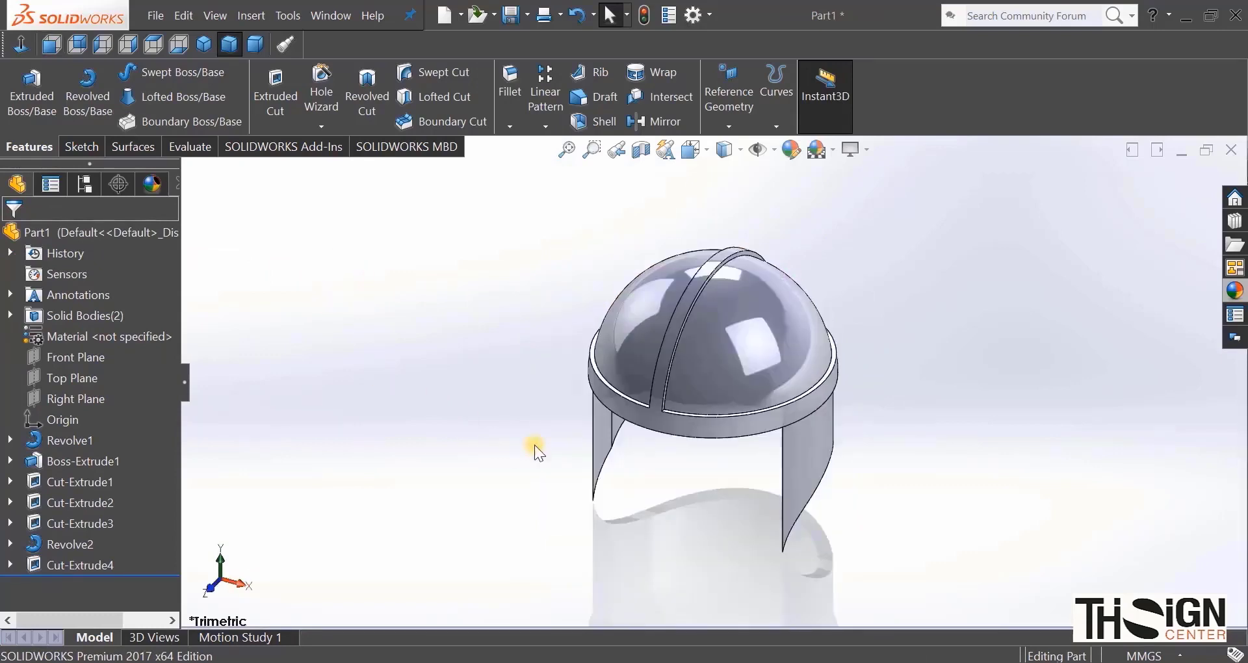
Step: Start a new sketch on the narrow ring-shaped underside face of the outer dome's rim
middle_click_drag(480, 223, 579, 247)
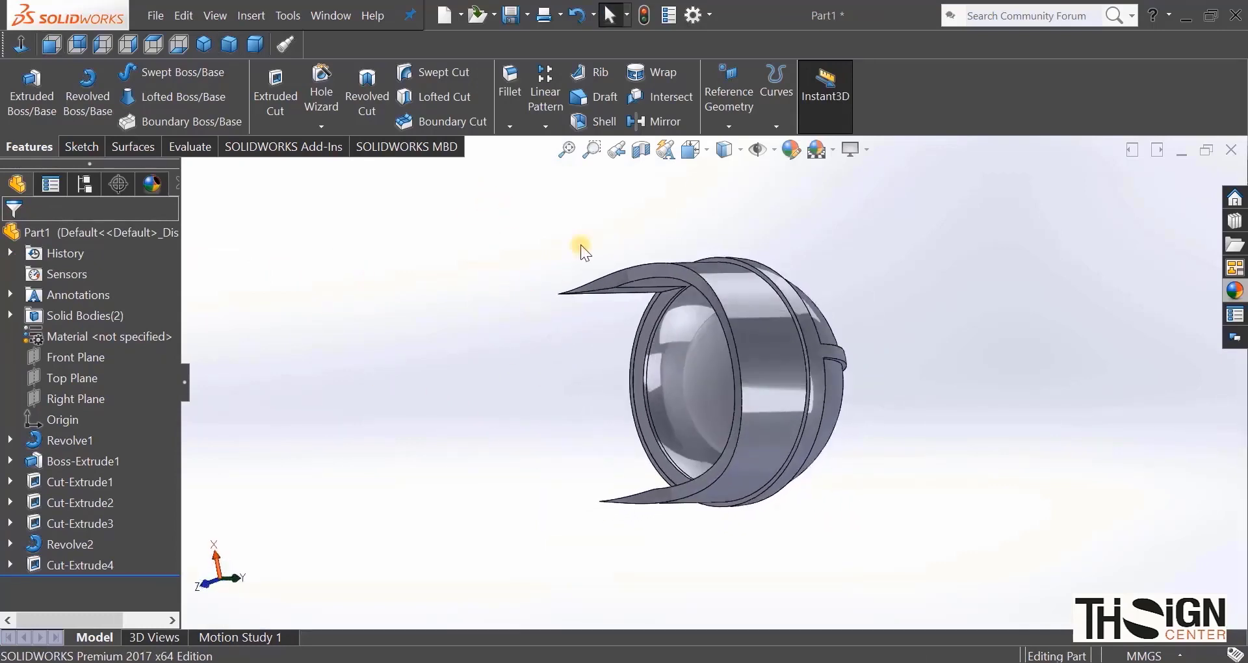
scroll(821, 357, "down", 3)
middle_click_drag(808, 357, 859, 383)
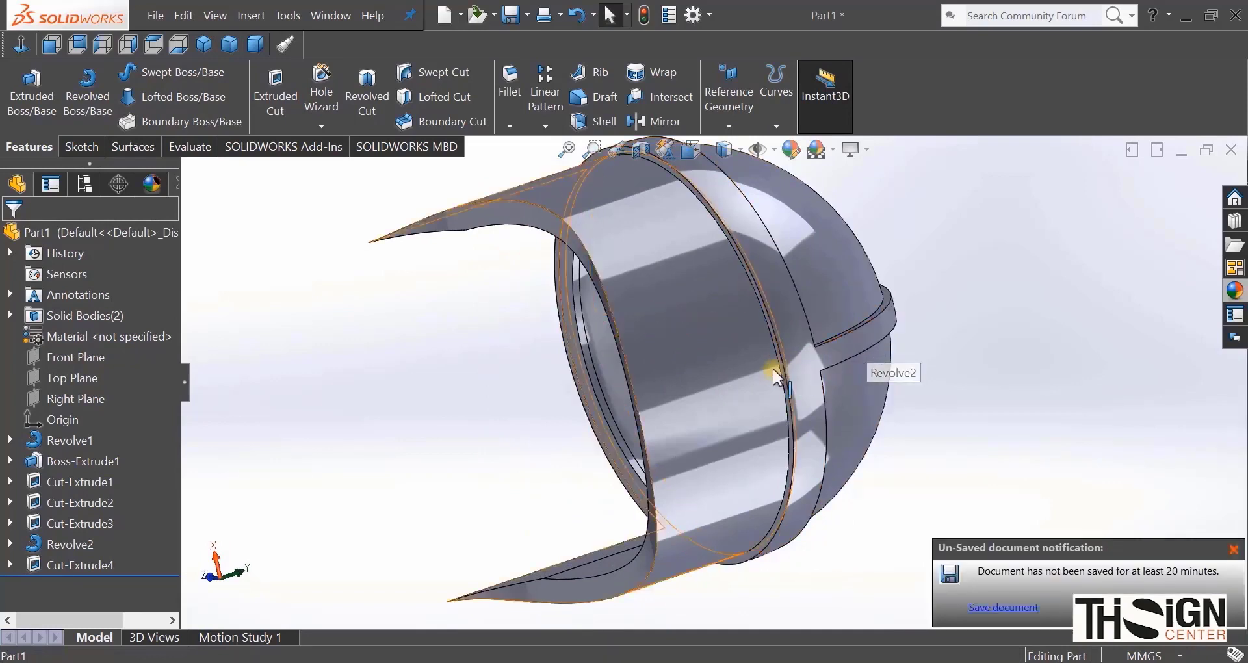
middle_click_drag(709, 406, 804, 392)
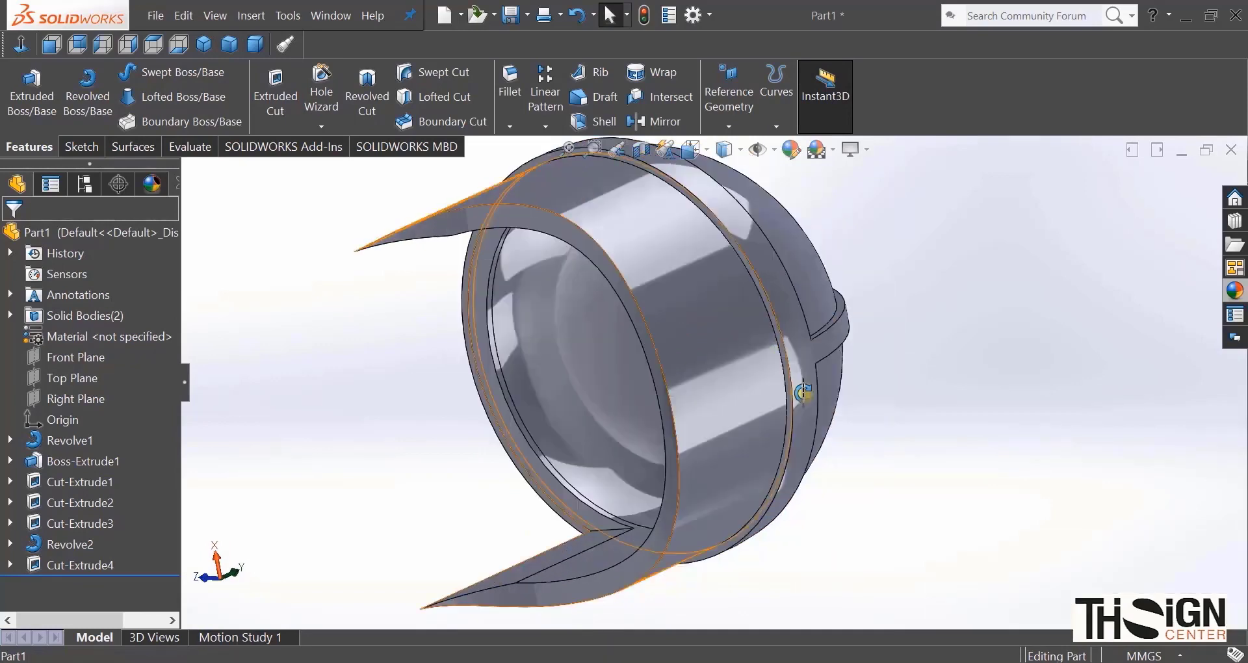
scroll(803, 390, "down", 5)
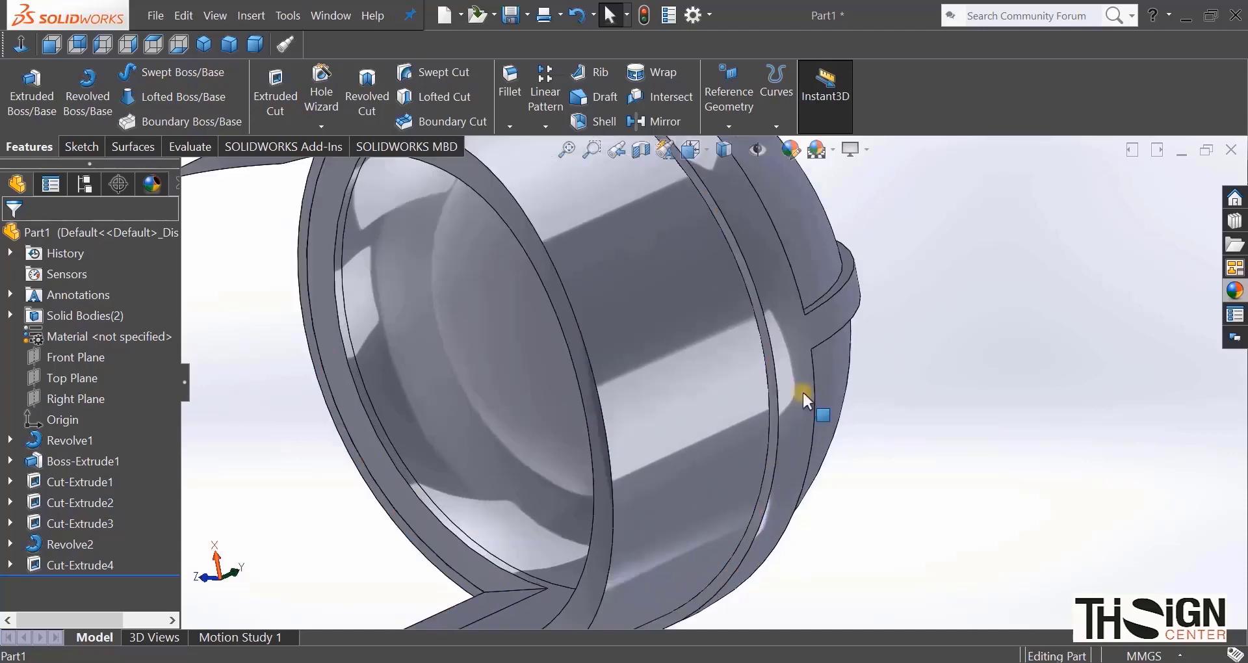
left_click(752, 317)
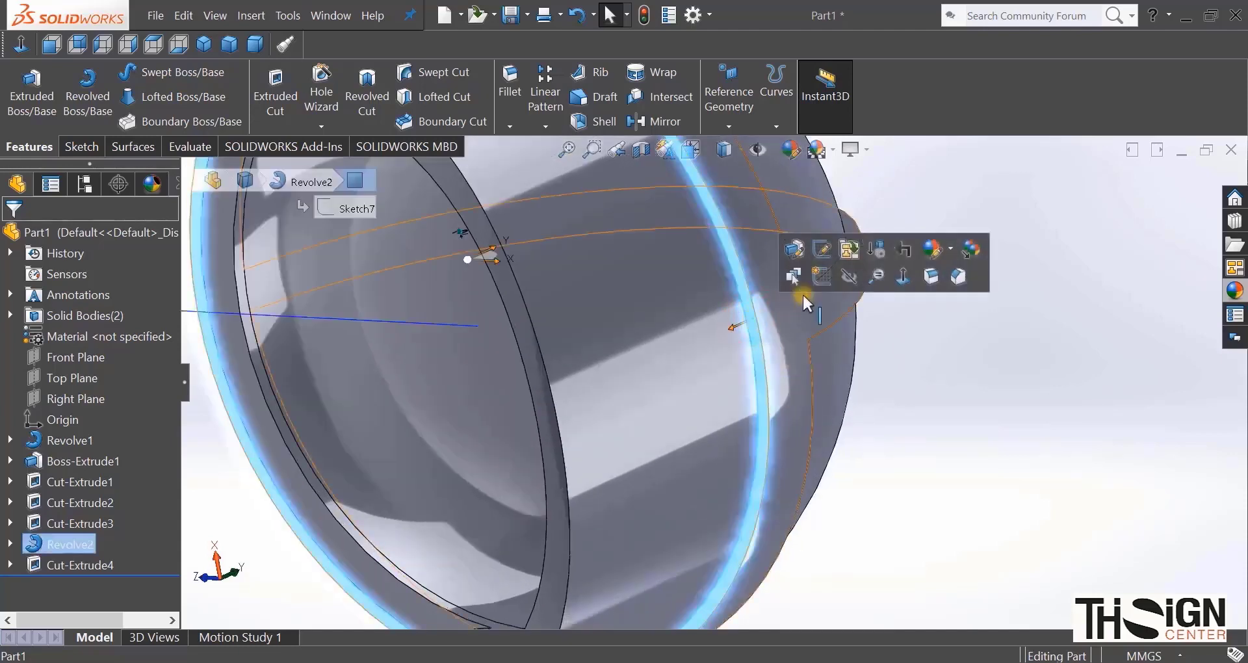
left_click(817, 272)
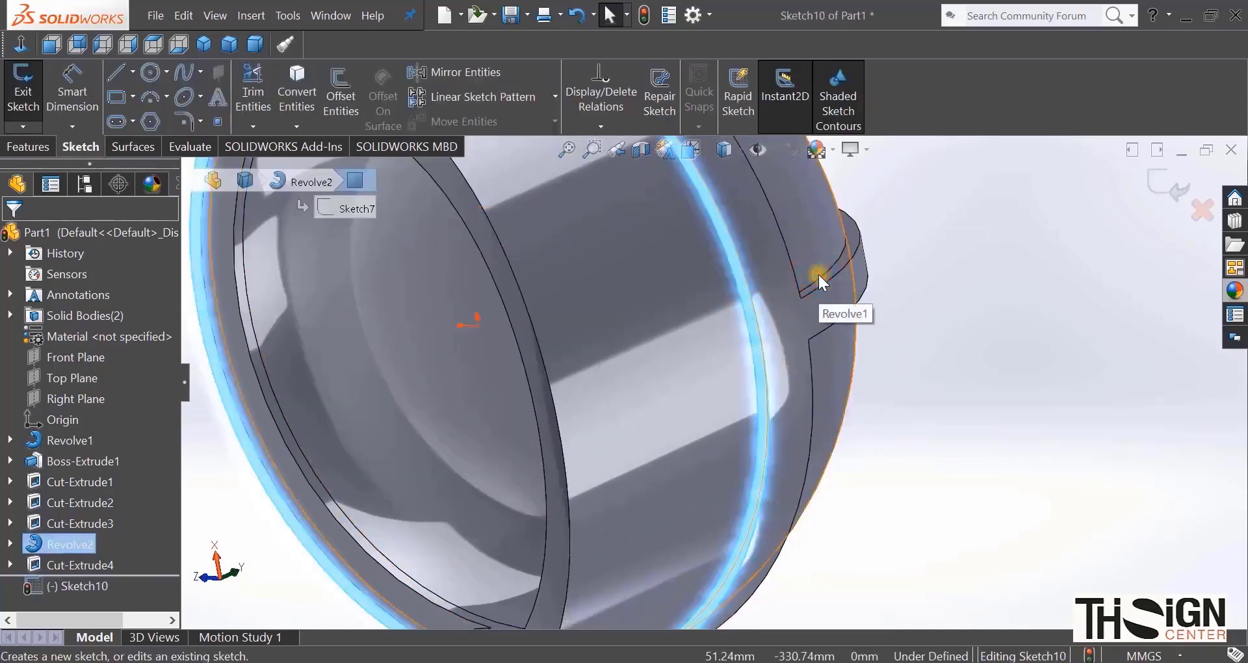
left_click(820, 275)
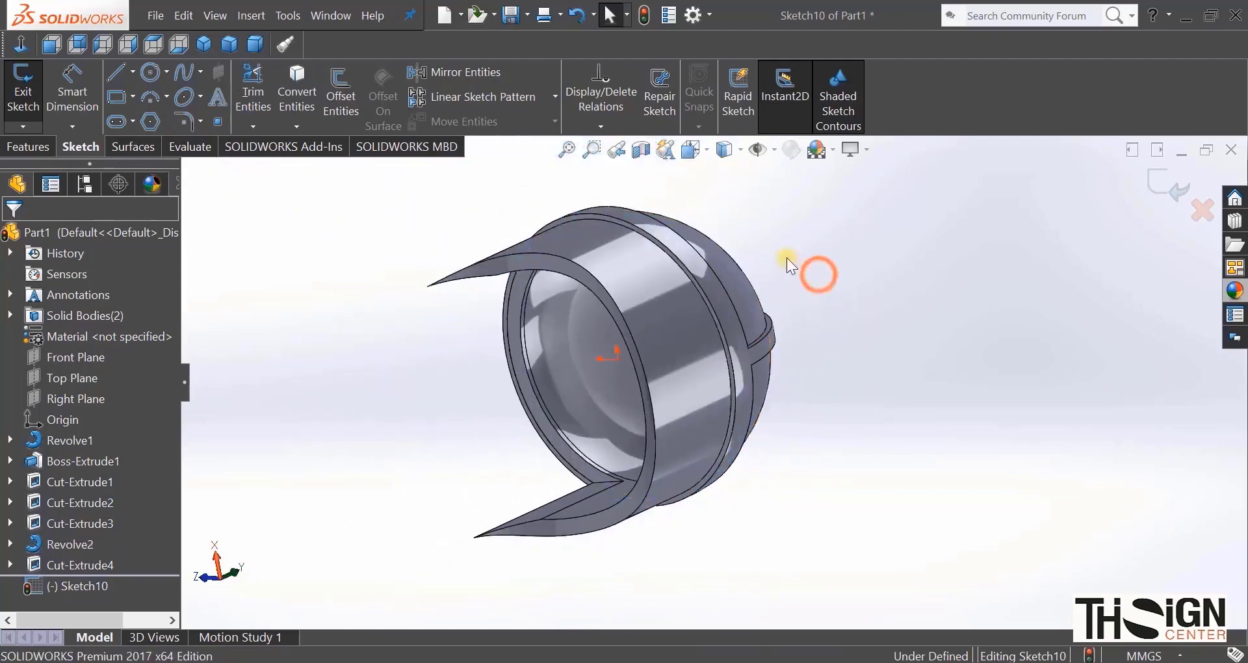
Step: Convert the two short end edges of the dome's center strip and the rim underside's inner and outer circular edges into sketch entities
left_click(306, 91)
middle_click_drag(715, 312, 584, 455)
scroll(584, 455, "down", 6)
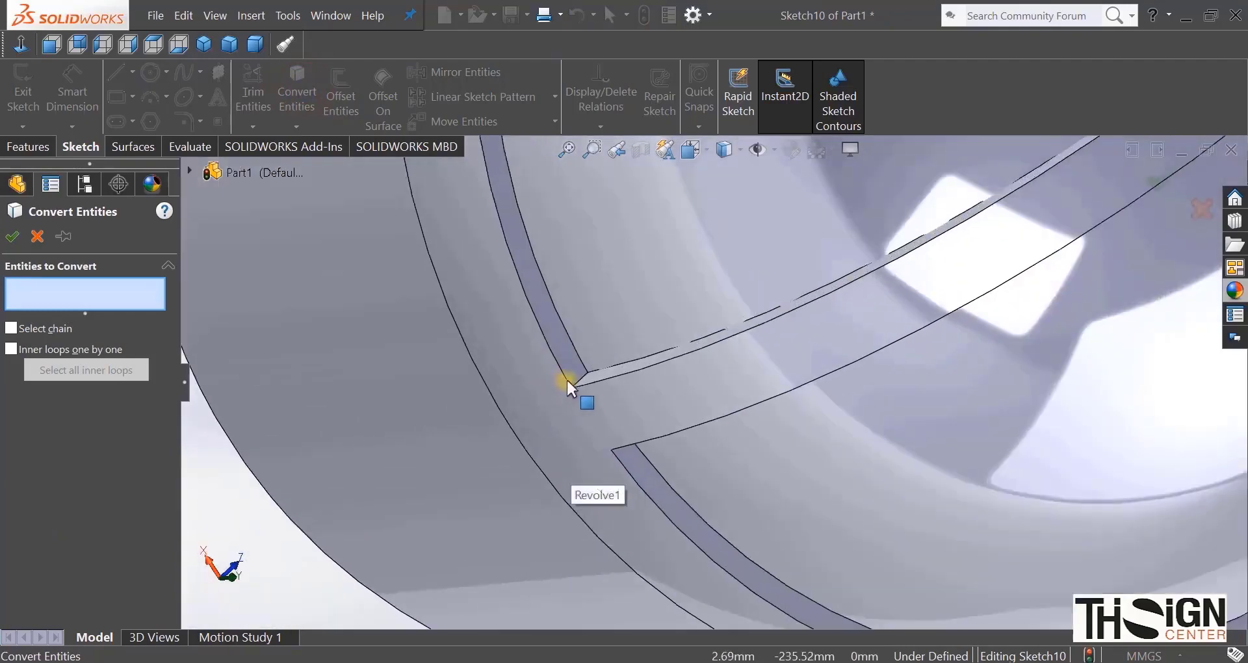
left_click(584, 379)
middle_click_drag(618, 451, 593, 487)
left_click(634, 450)
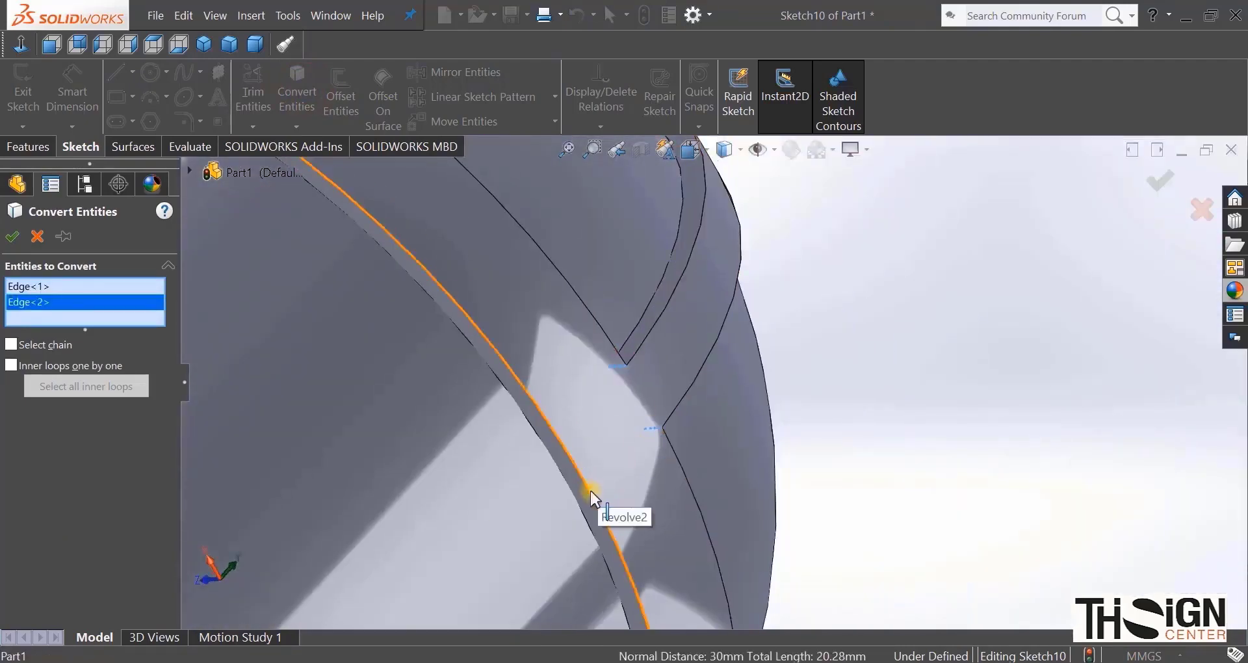
left_click(587, 505)
left_click(572, 488)
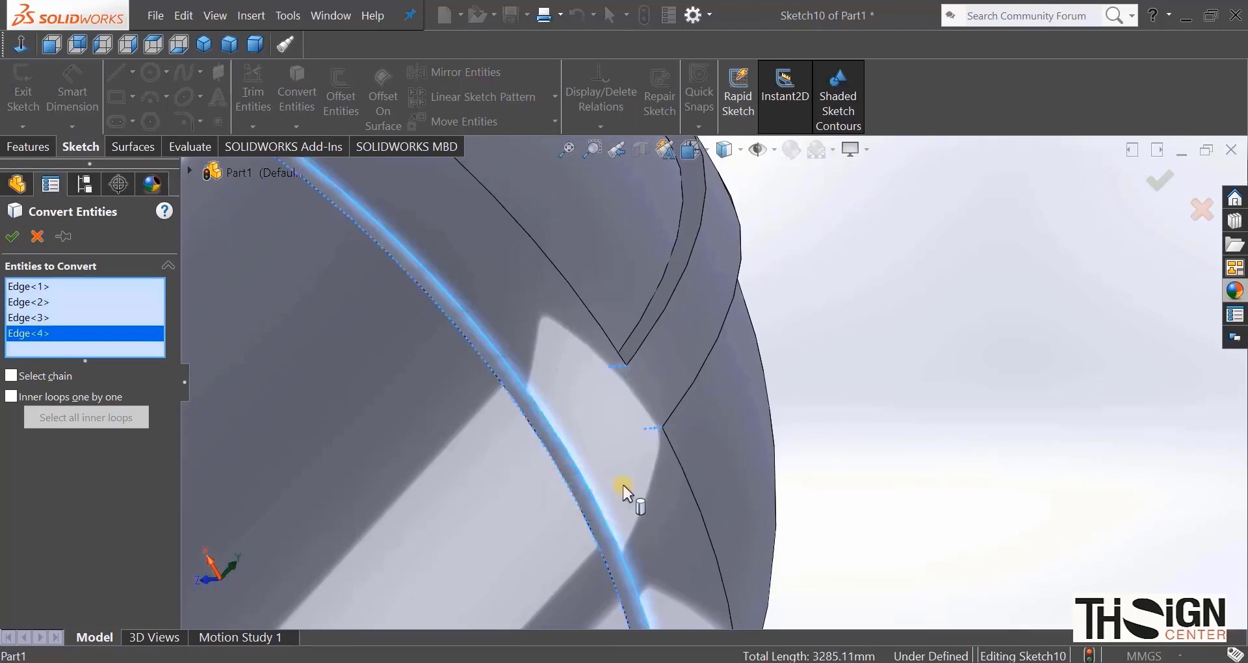
scroll(624, 490, "up", 2)
left_click(13, 236)
Step: Extend the outer ends of the two short converted lines past the rim's outer circle
middle_click_drag(602, 429, 641, 350)
scroll(641, 350, "down", 3)
mouse_move(644, 292)
middle_mouse_down()
mouse_move(655, 264)
mouse_move(644, 284)
mouse_move(703, 473)
middle_mouse_up()
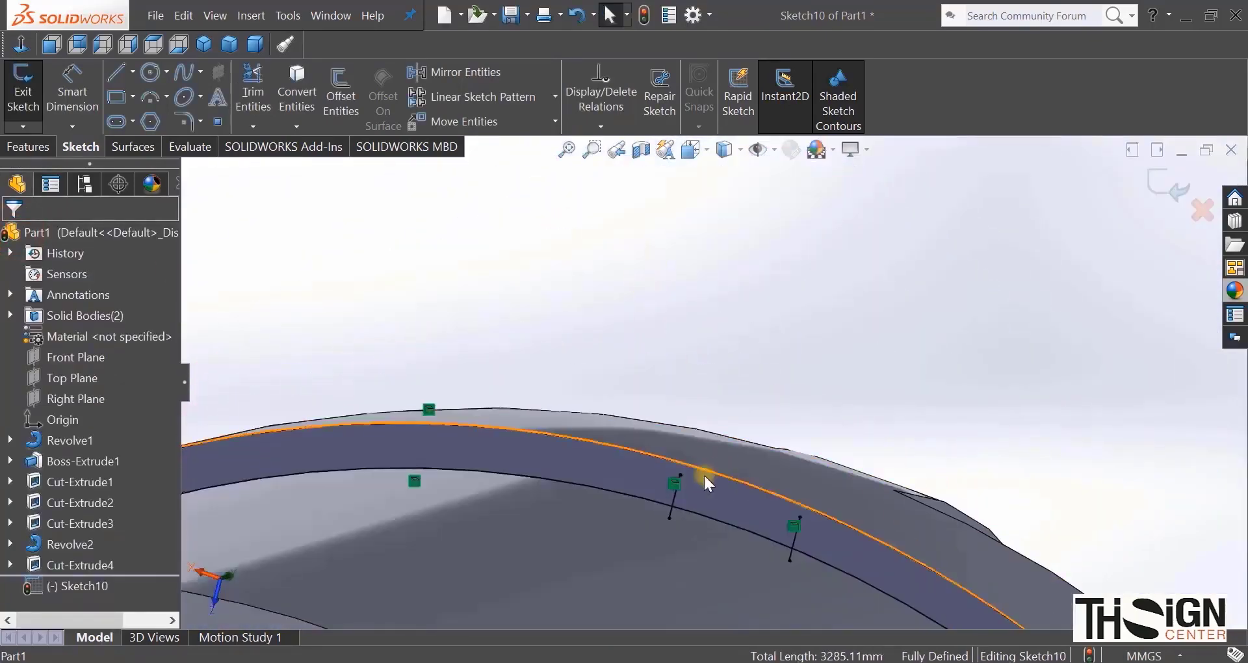
left_click(673, 471)
left_click_drag(801, 515, 825, 421)
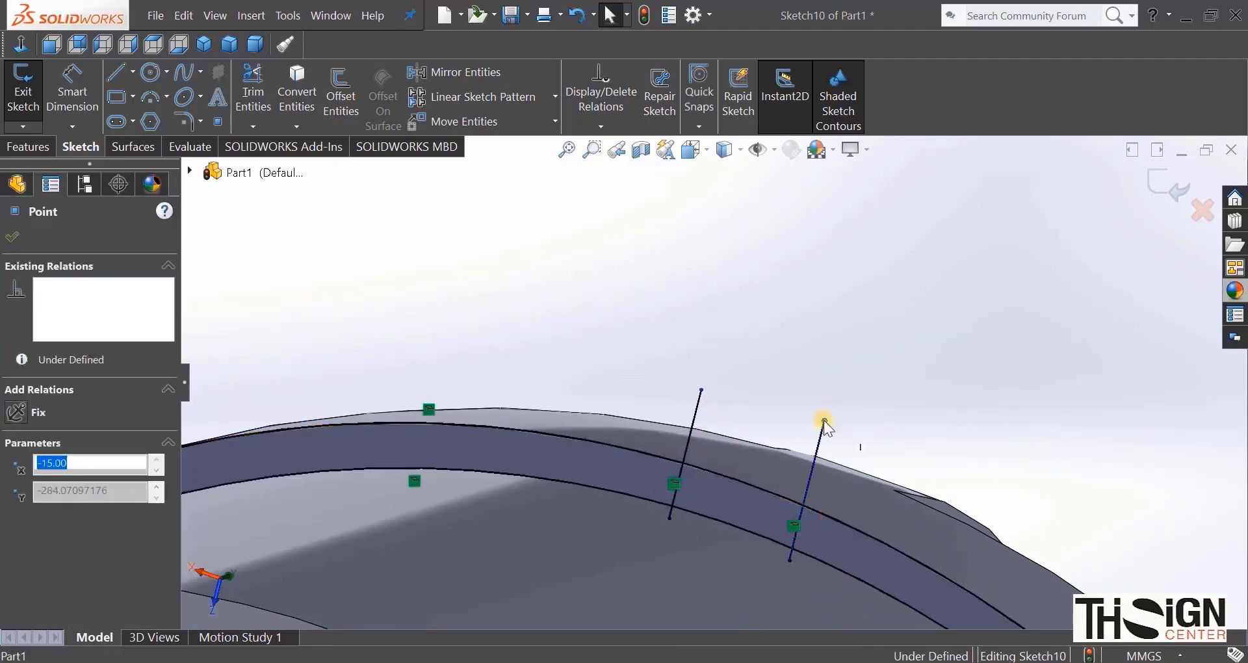
left_click(898, 432)
Step: Trim the lines and circles to a small closed four-sided profile across the rim width and exit the sketch
left_click(255, 82)
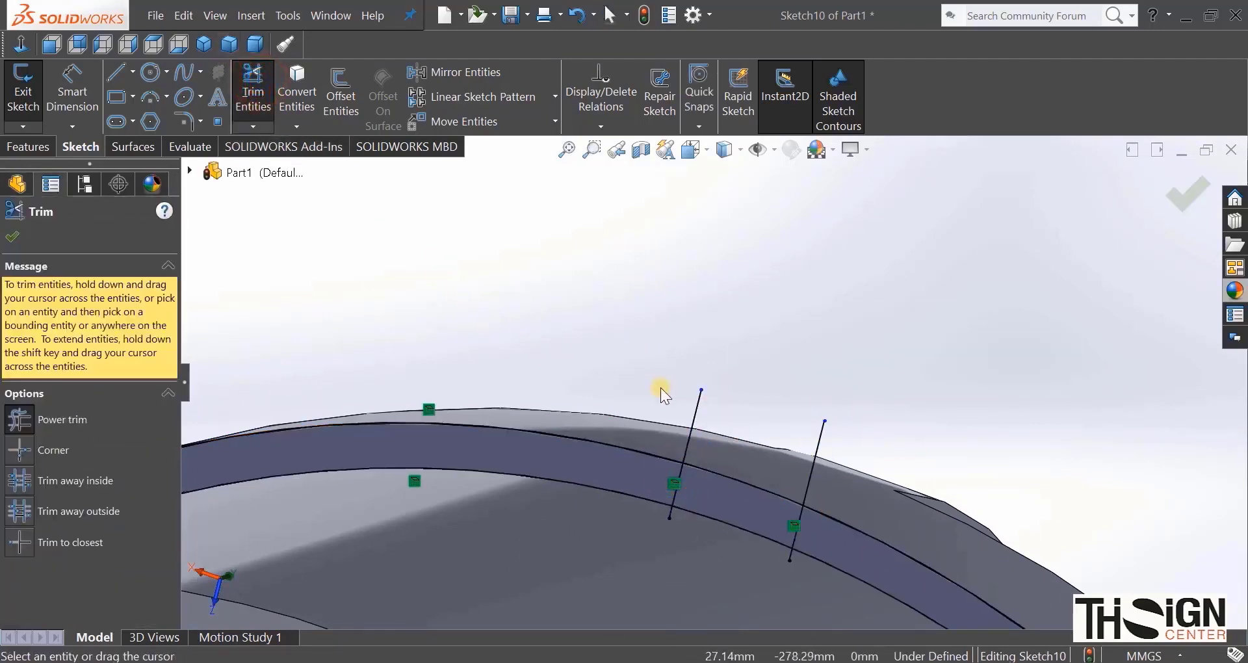
mouse_move(735, 412)
left_mouse_down()
mouse_move(625, 489)
mouse_move(634, 504)
mouse_move(652, 489)
mouse_move(689, 499)
left_mouse_up()
scroll(680, 511, "down", 2)
left_click_drag(915, 444, 918, 450)
scroll(885, 572, "down", 2)
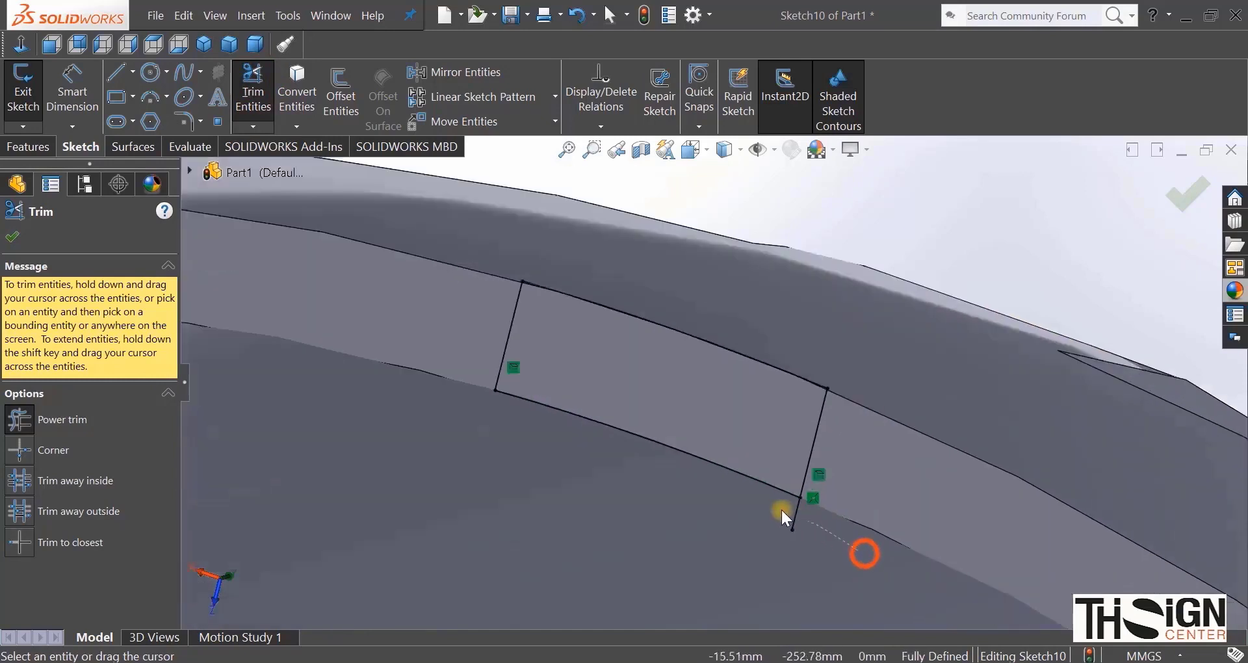
scroll(702, 499, "up", 6)
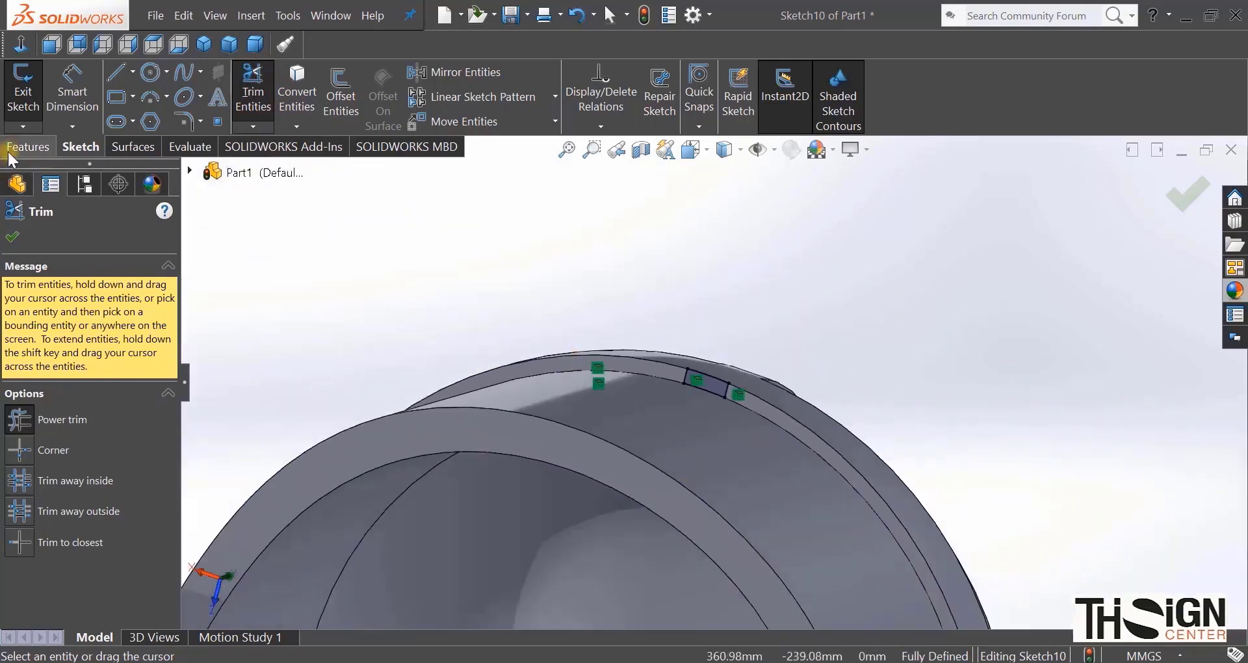
left_click(16, 240)
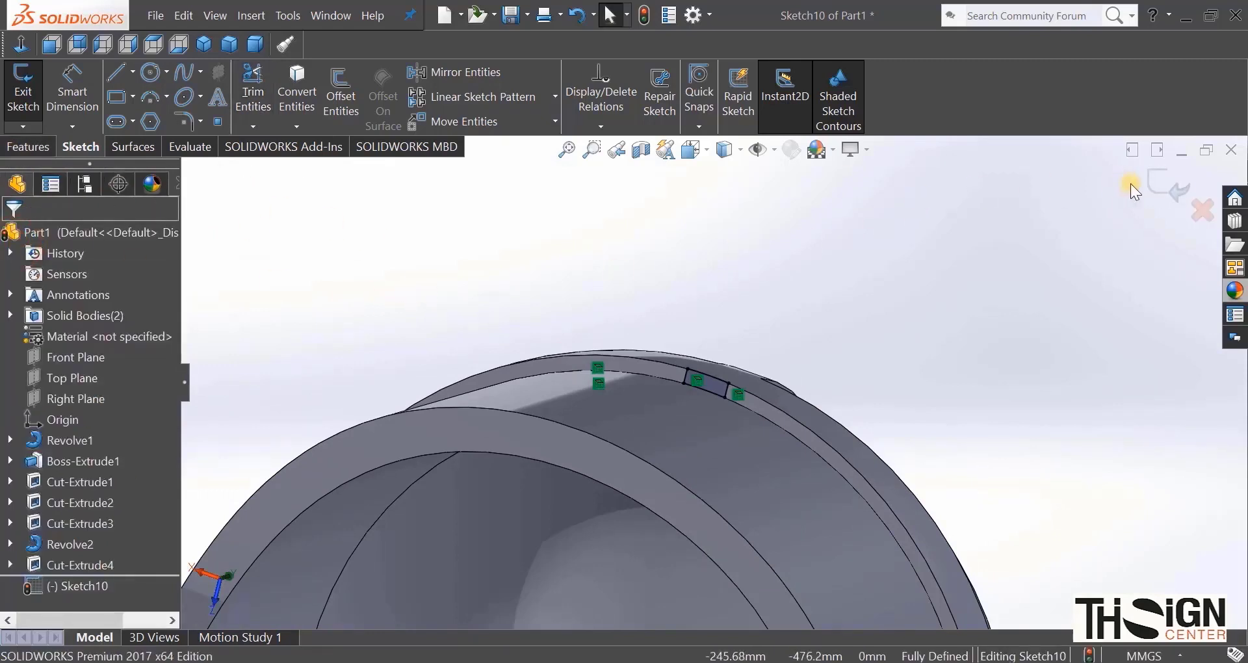
left_click(1166, 185)
Step: Start a new sketch on the Right Plane and view it face-on
left_click(316, 296)
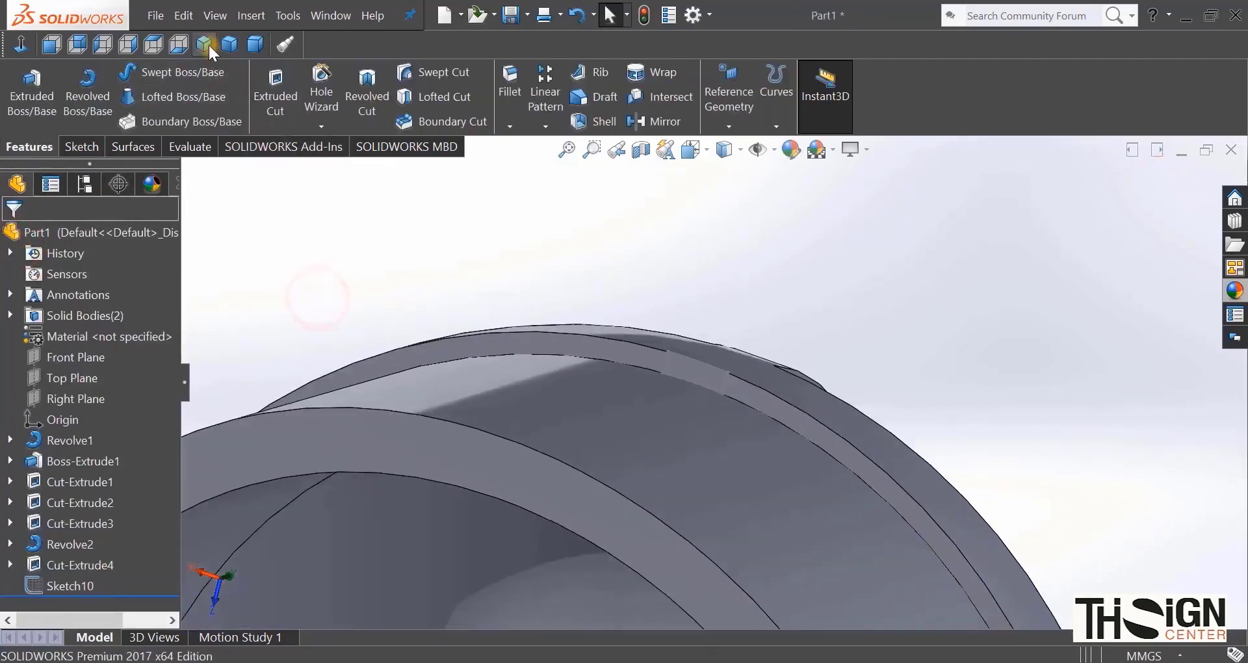
left_click(229, 44)
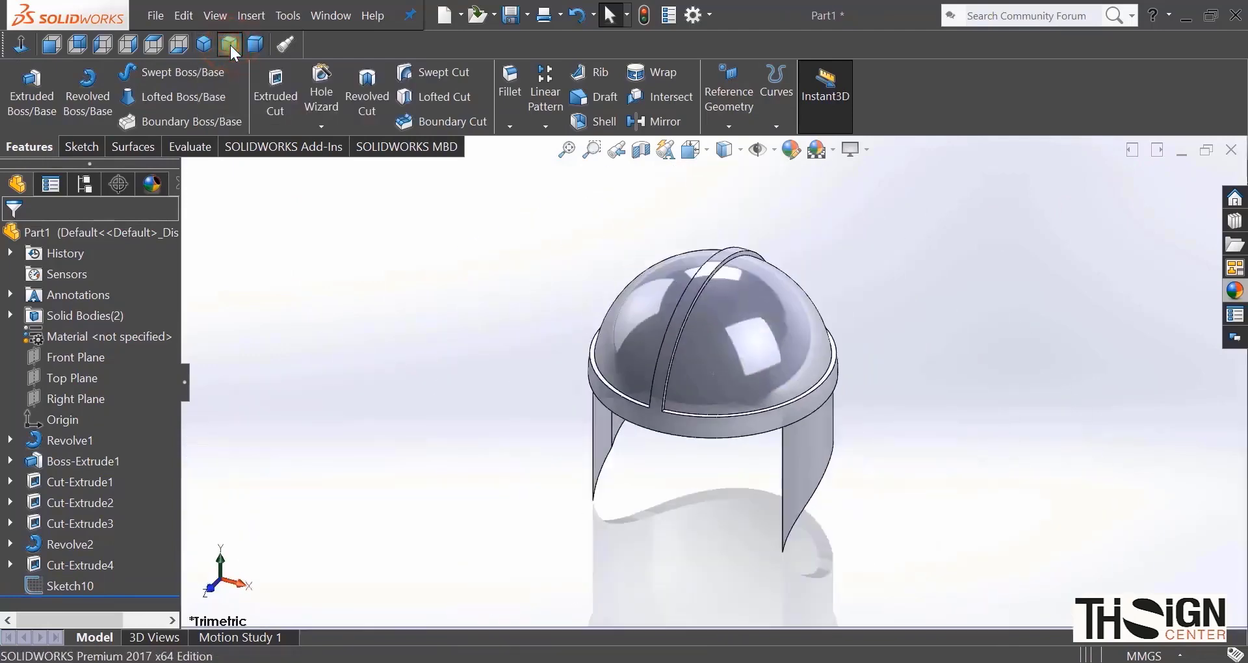
middle_click_drag(719, 429, 474, 412)
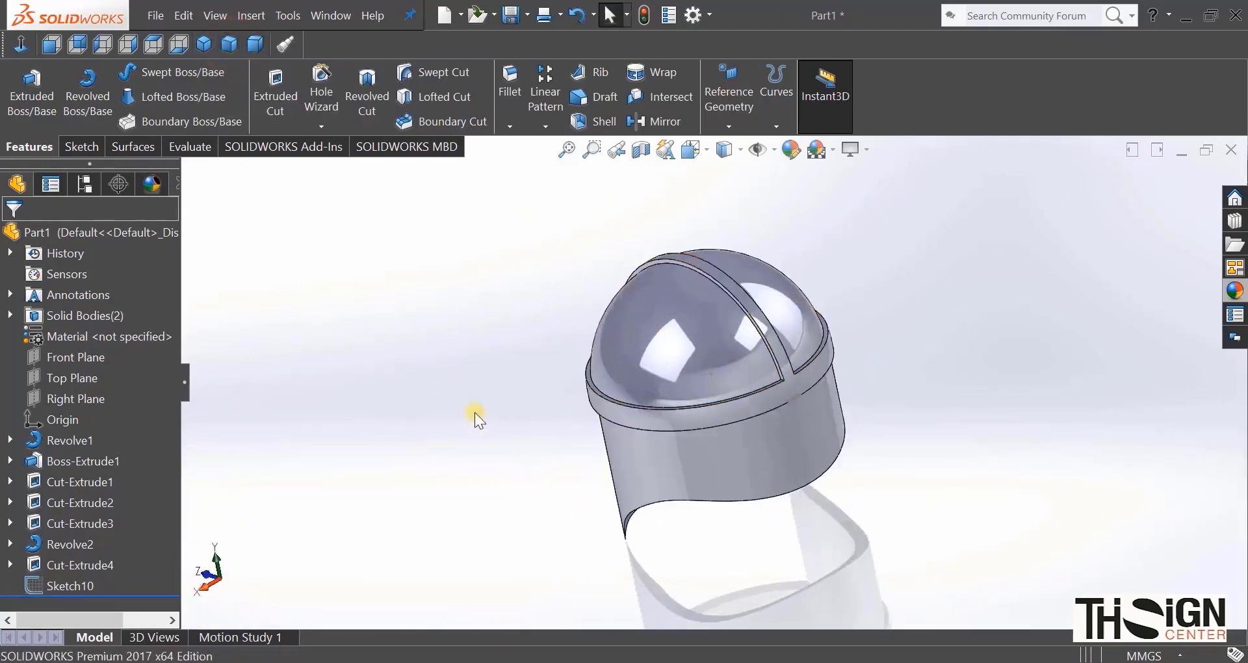
left_click(81, 393)
left_click(96, 368)
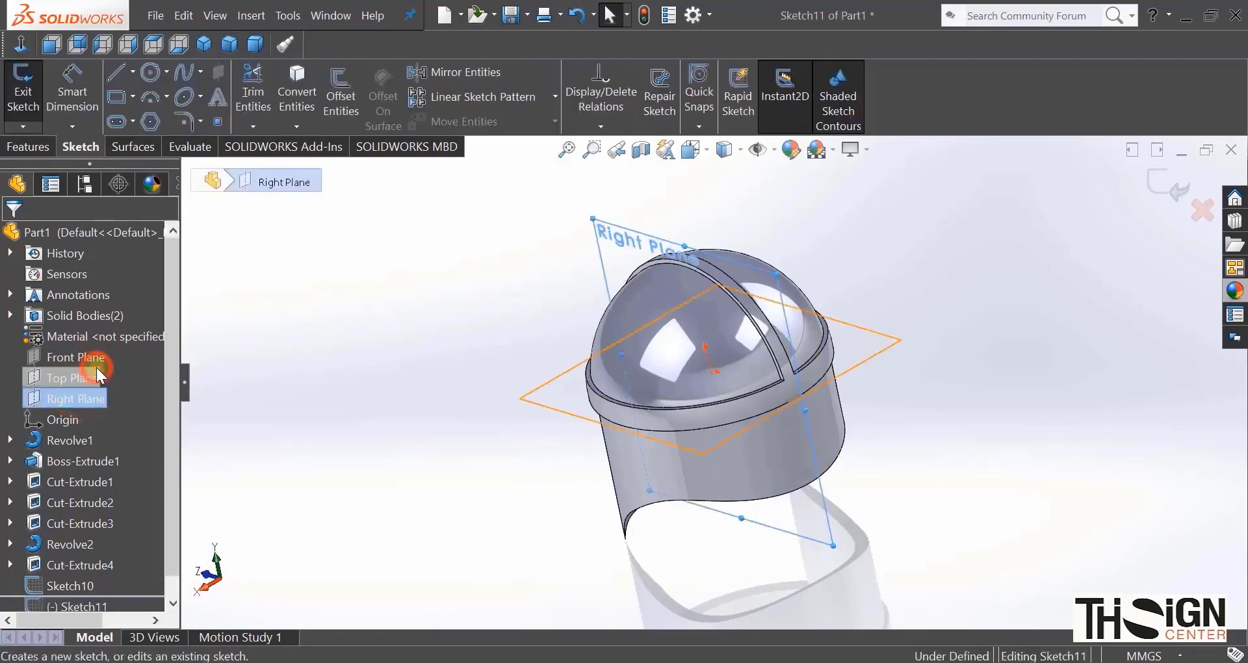
left_click(21, 43)
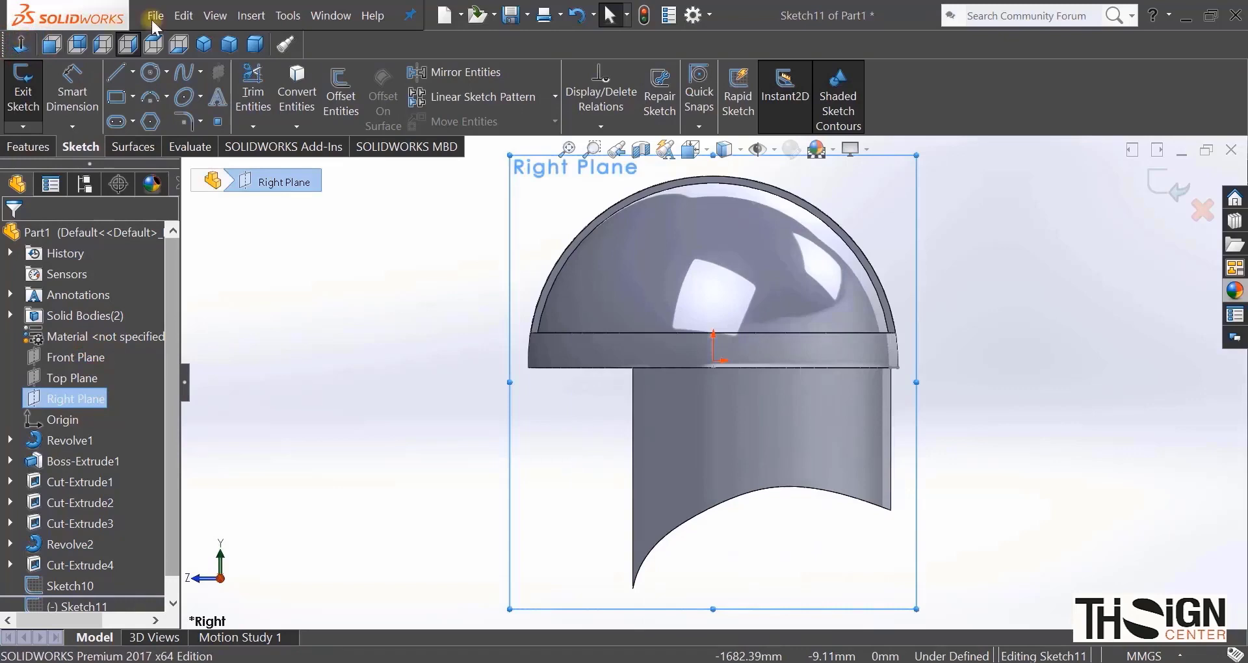
Step: Convert the rear vertical silhouette edge of the helmet's lower wall into a sketch line
left_click(297, 91)
scroll(895, 423, "down", 2)
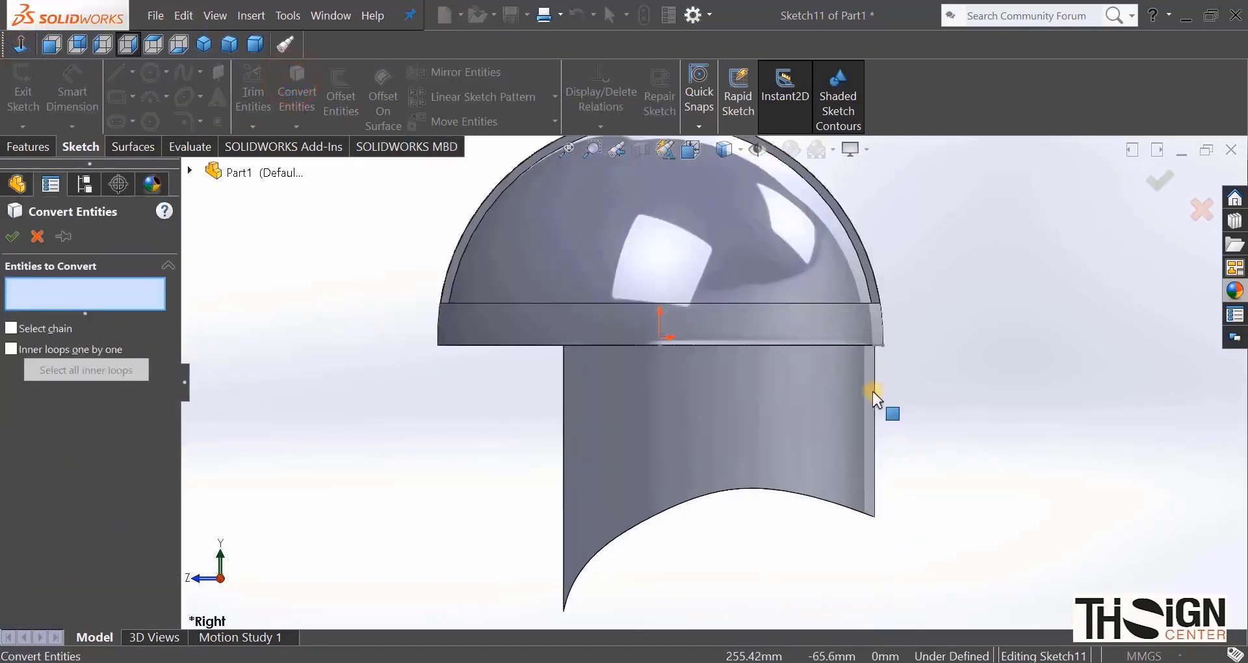
scroll(876, 427, "down", 3)
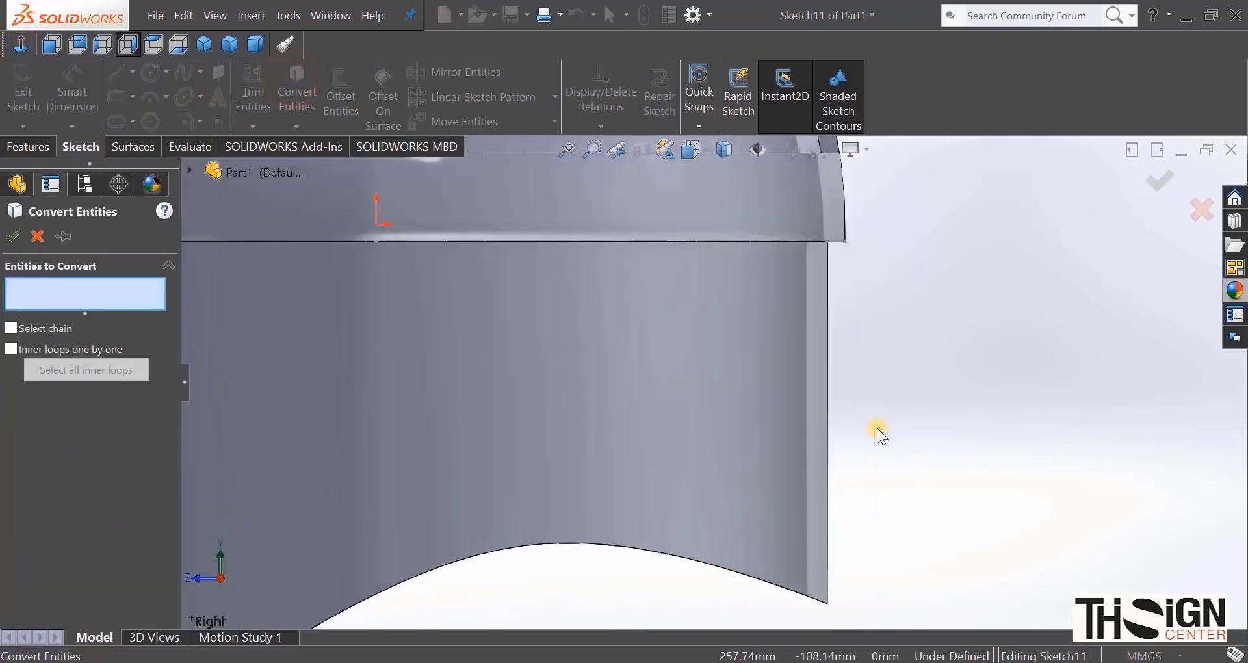
left_click(829, 382)
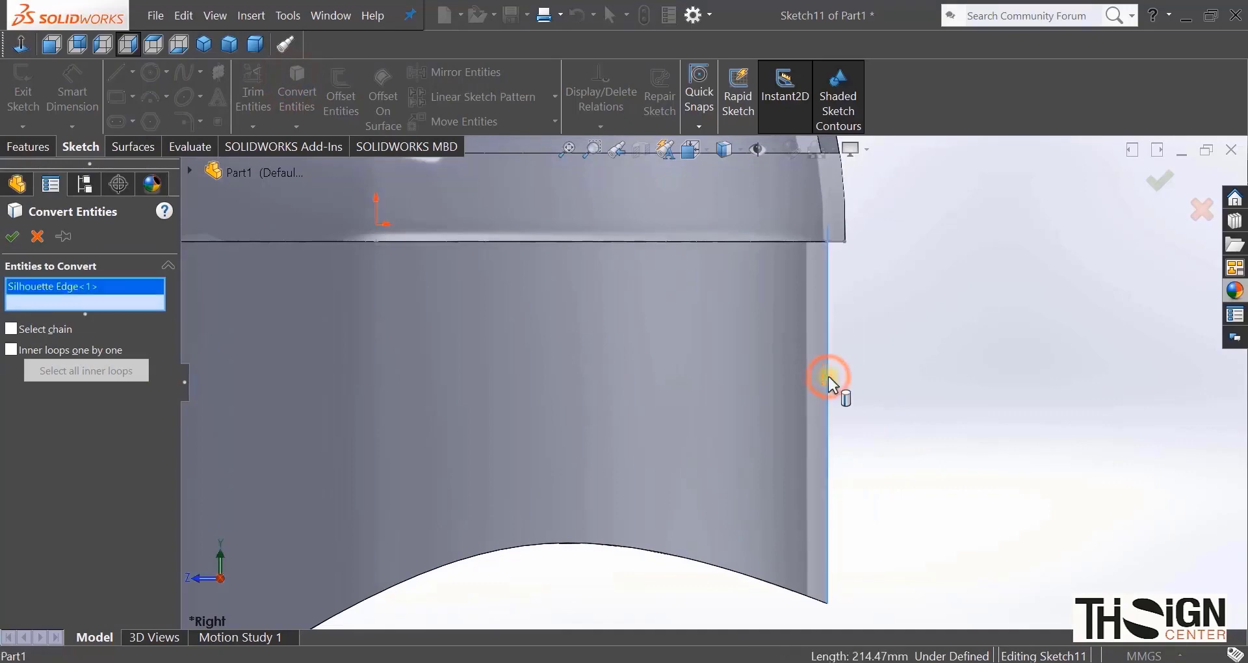
left_click(14, 238)
Step: Sweep the small rim profile along the converted vertical line to form a rib down the back of the helmet
mouse_move(767, 391)
middle_mouse_down()
mouse_move(733, 362)
mouse_move(696, 298)
mouse_move(634, 268)
mouse_move(615, 167)
middle_mouse_up()
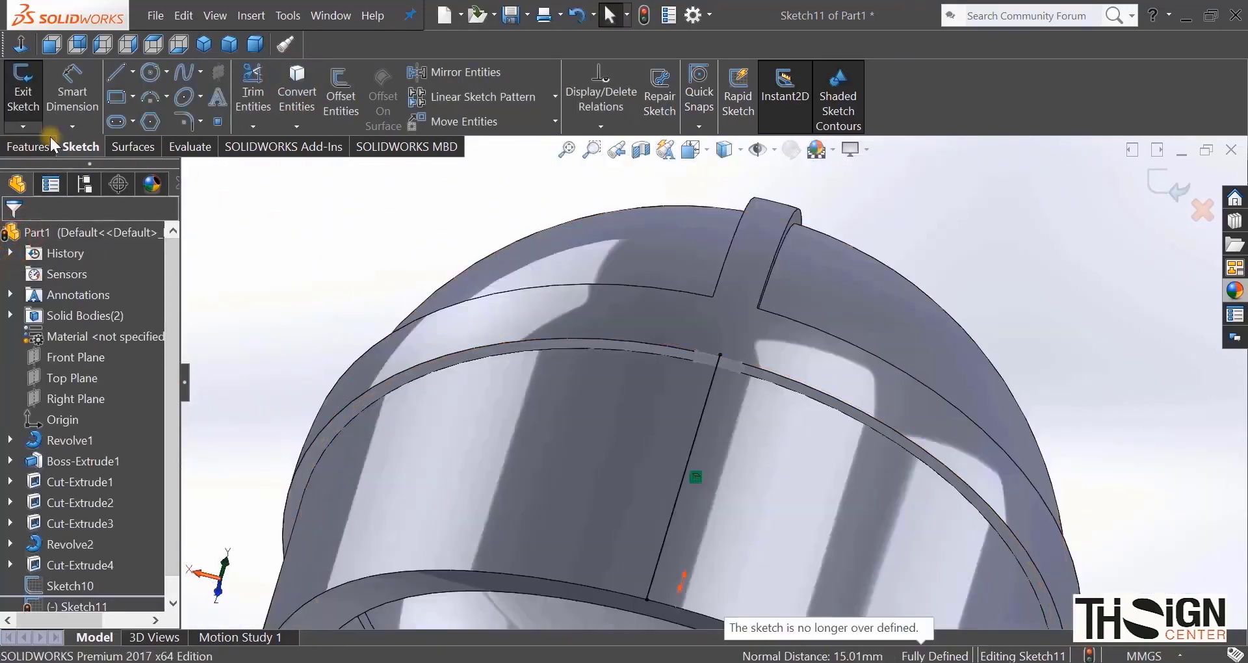
left_click(34, 143)
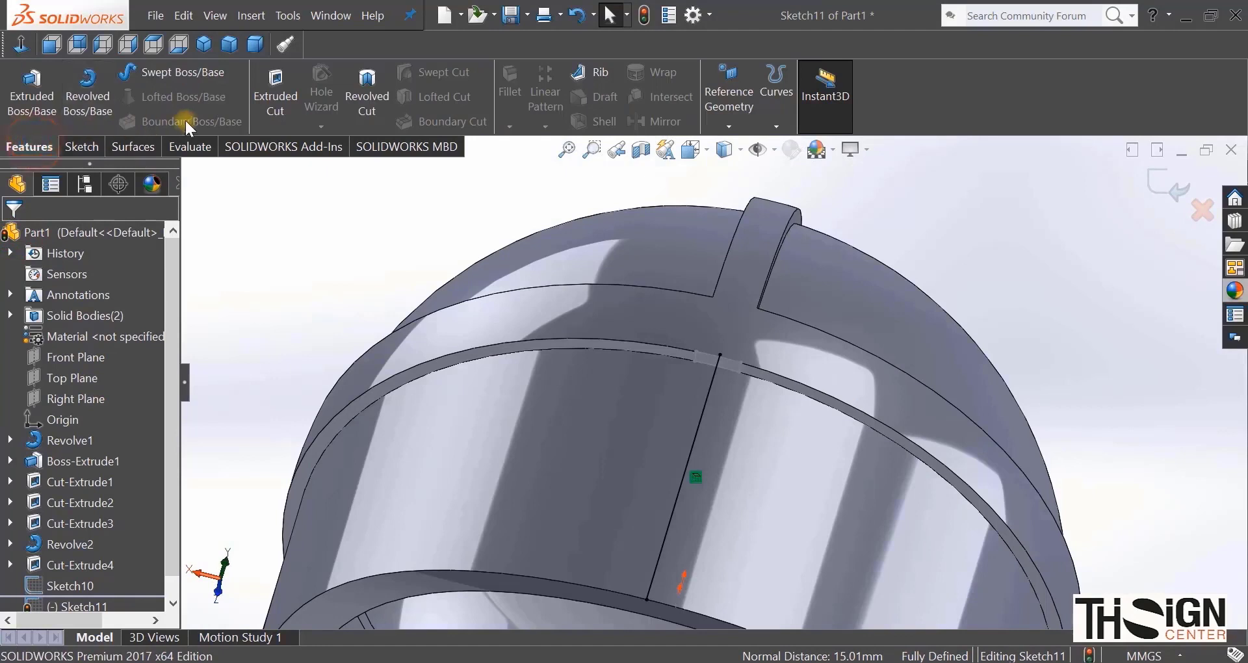
left_click(182, 73)
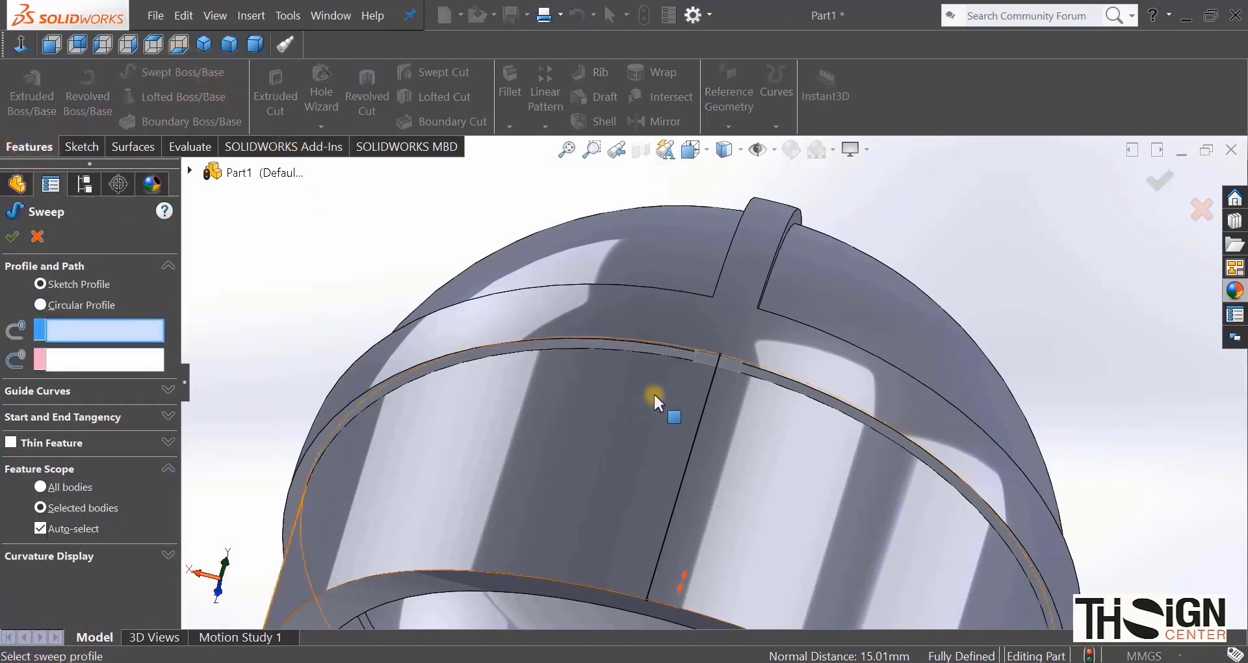
left_click(742, 369)
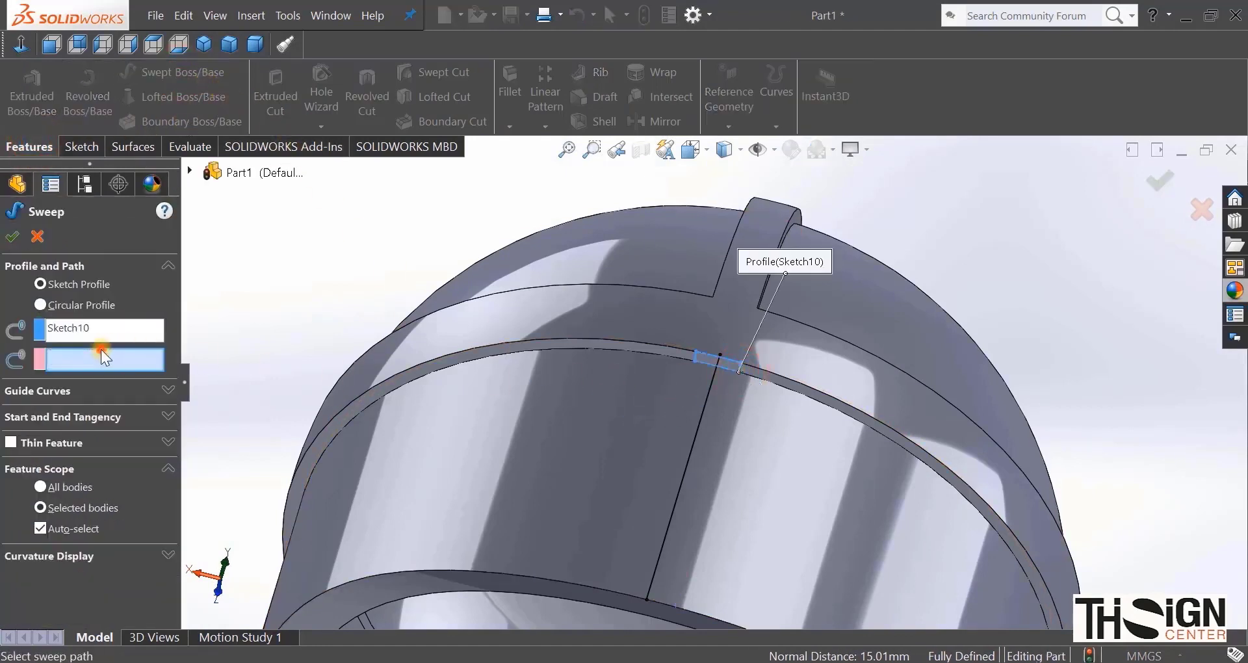
left_click(706, 404)
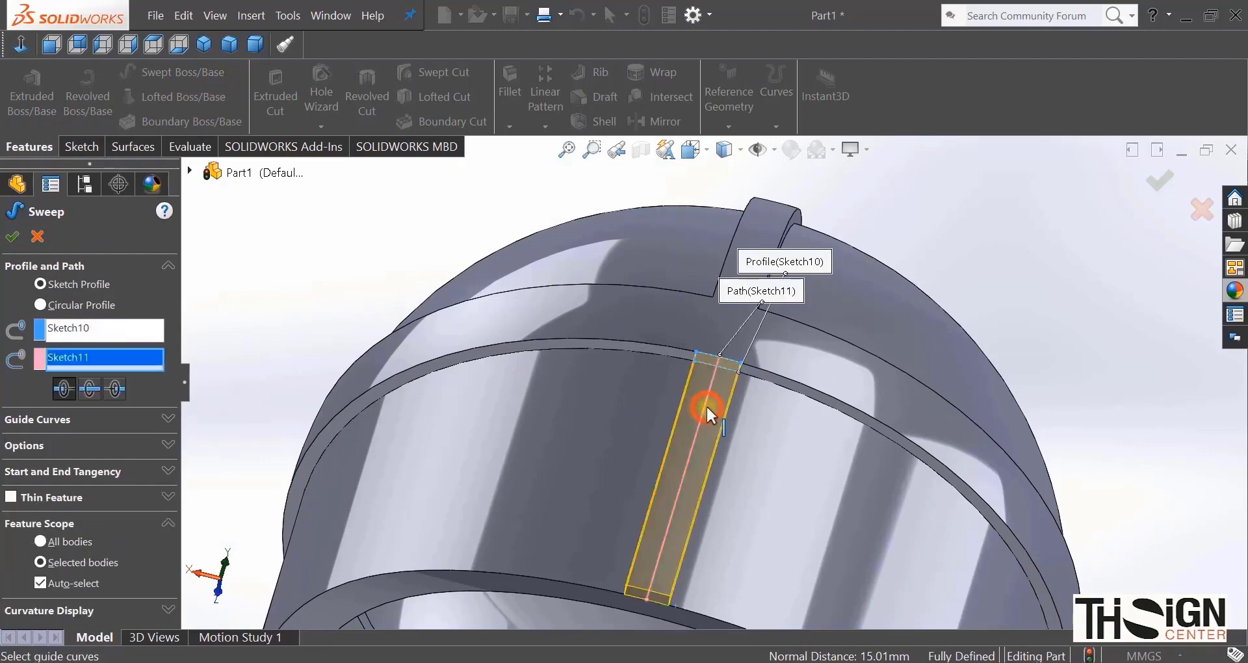
left_click(10, 239)
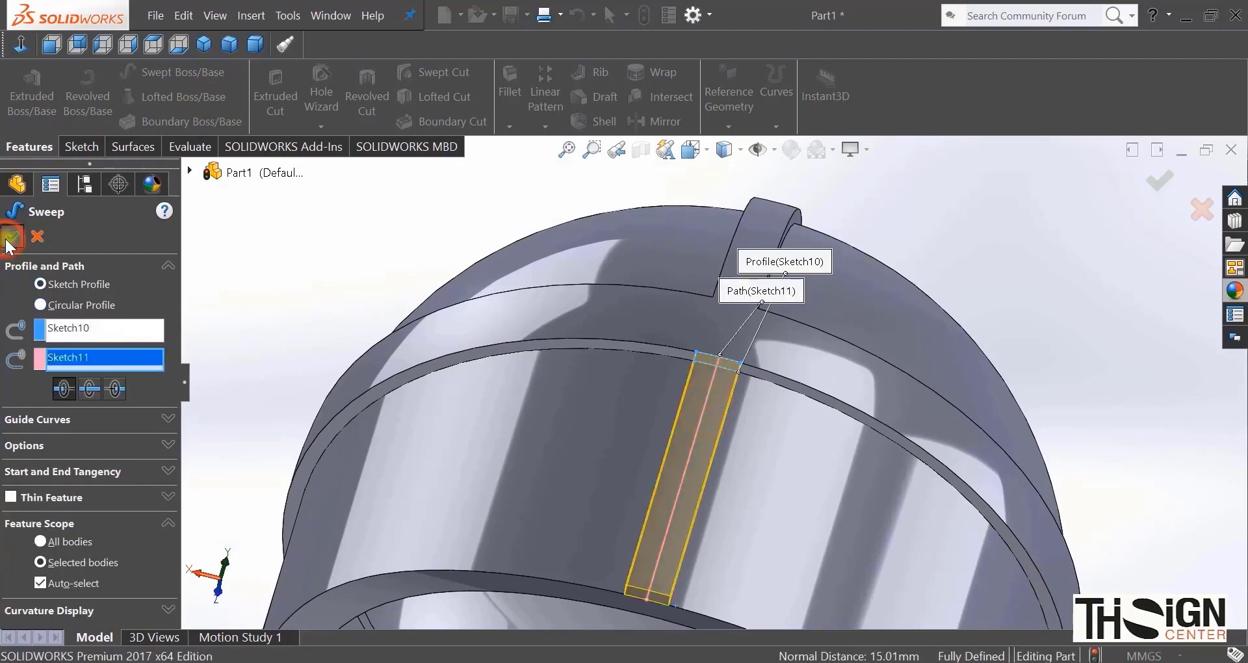
Step: Start a new sketch on the Top Plane and view it from below
middle_click_drag(626, 347, 705, 579)
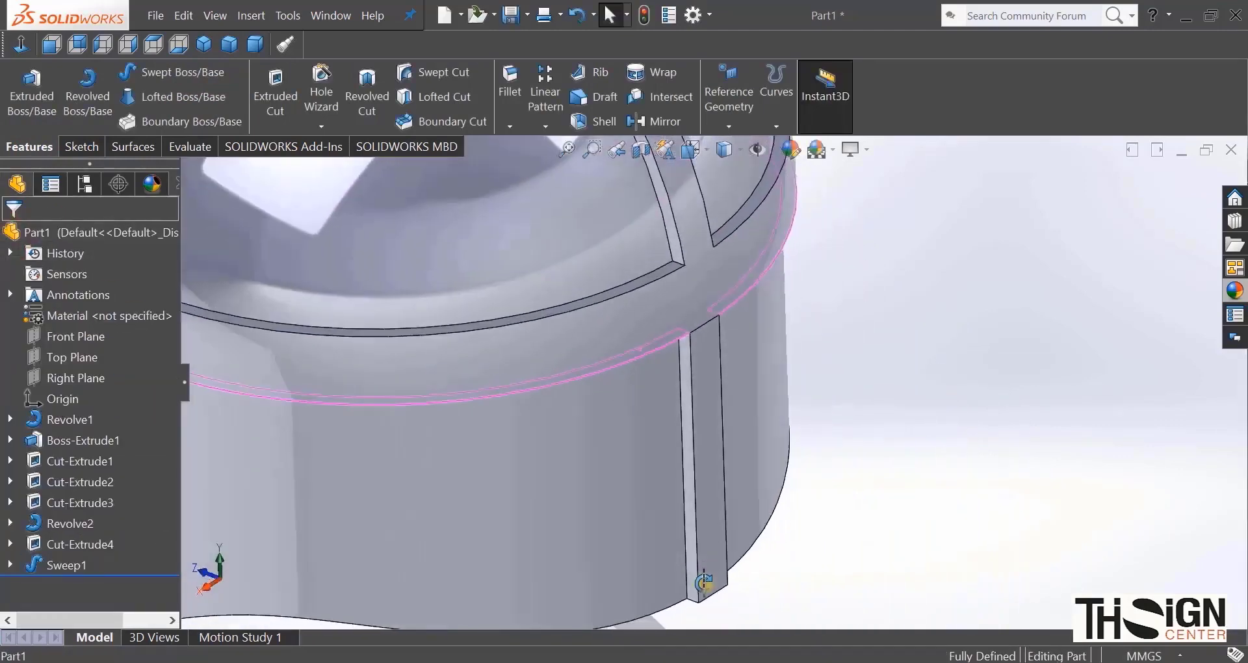
scroll(705, 579, "up", 3)
right_click_drag(514, 529, 595, 441)
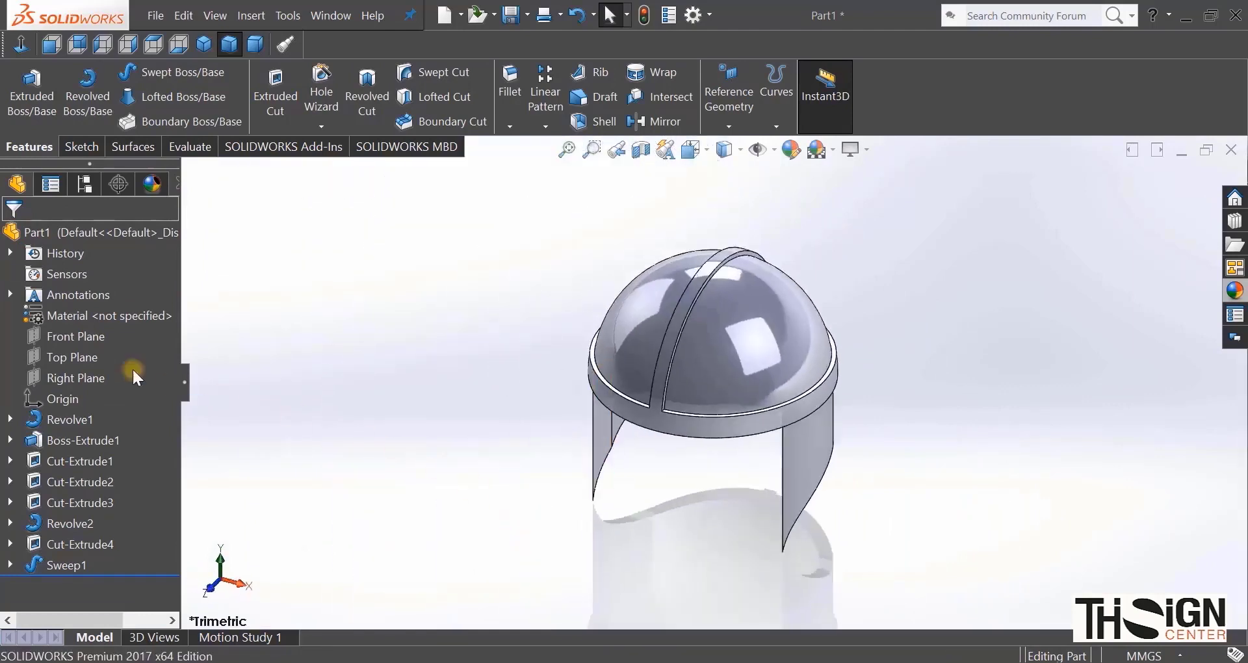
left_click(99, 357)
left_click(112, 337)
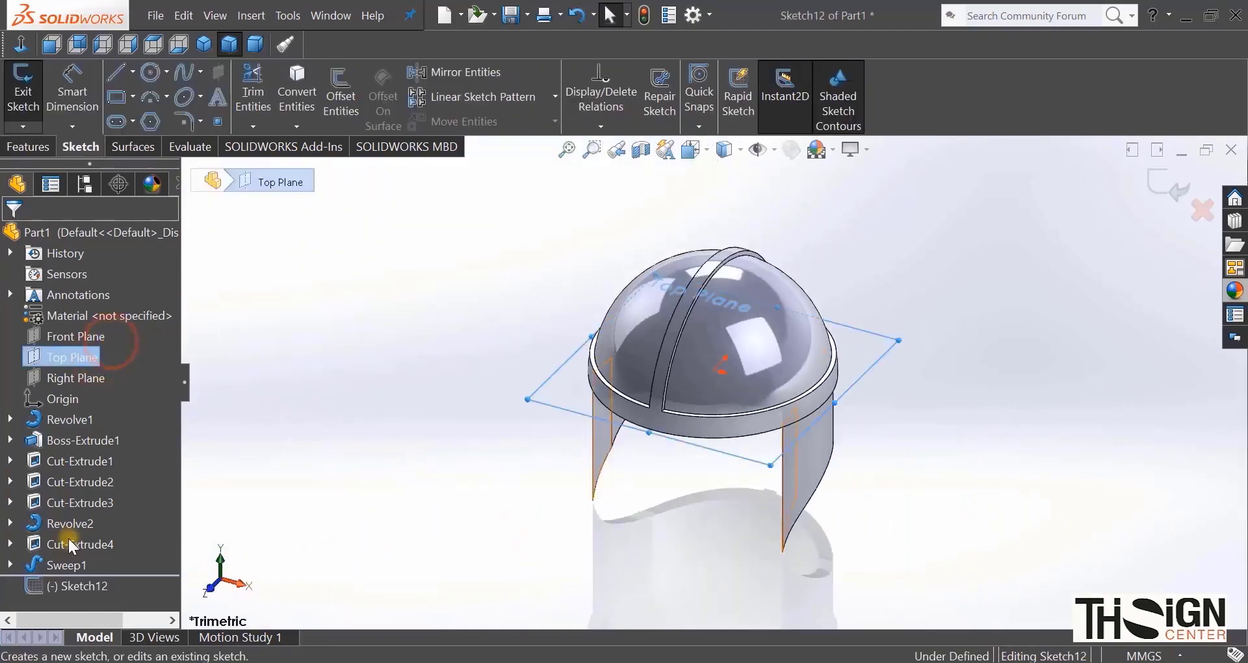
right_click(73, 587)
left_click(108, 389)
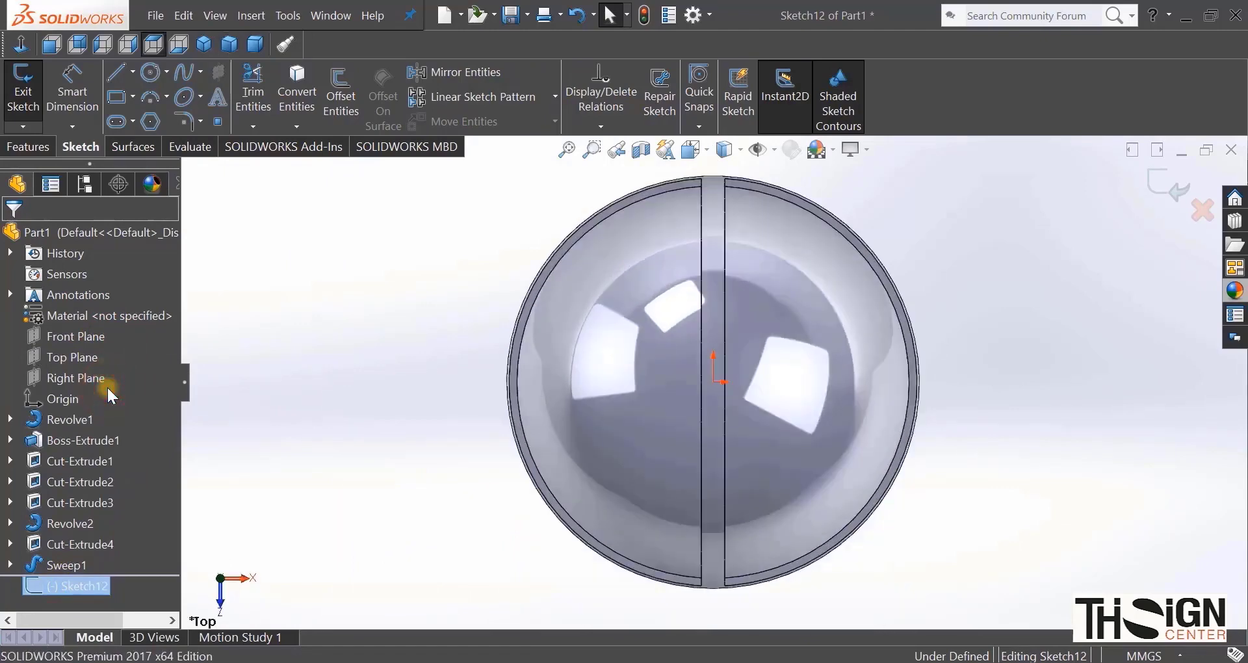
left_click(181, 44)
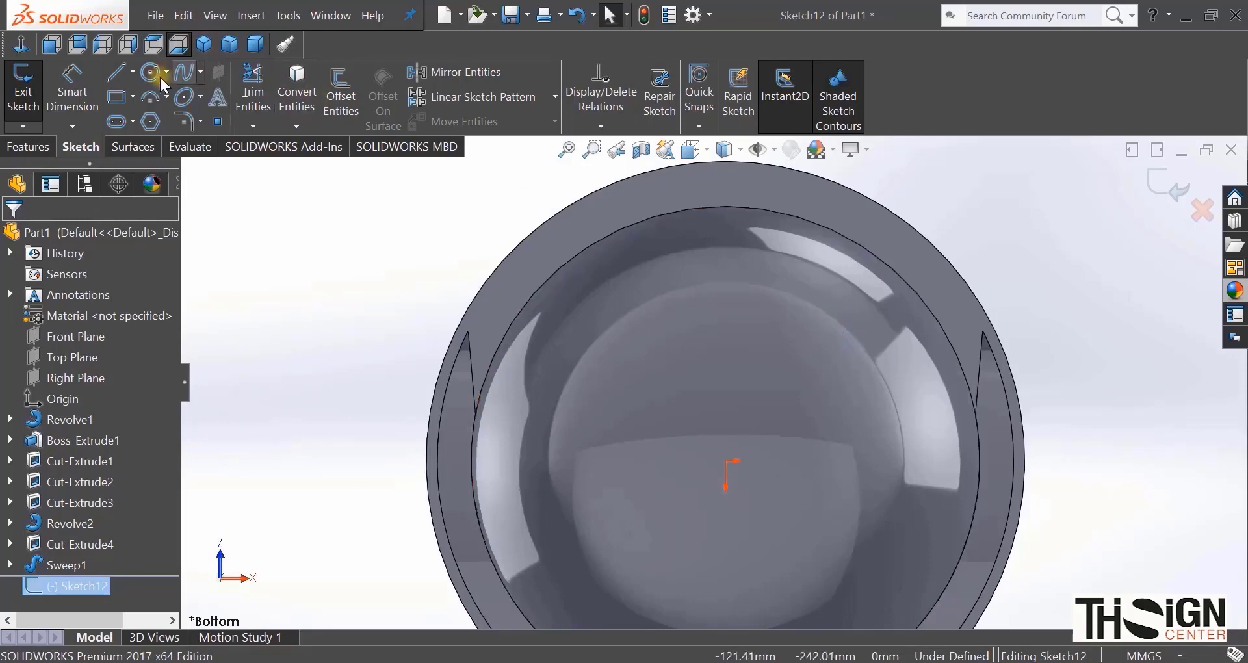
Step: Draw two circles centered on the origin, one about 450 mm in diameter along the inner opening edge and one about 18 mm outside it
left_click(150, 73)
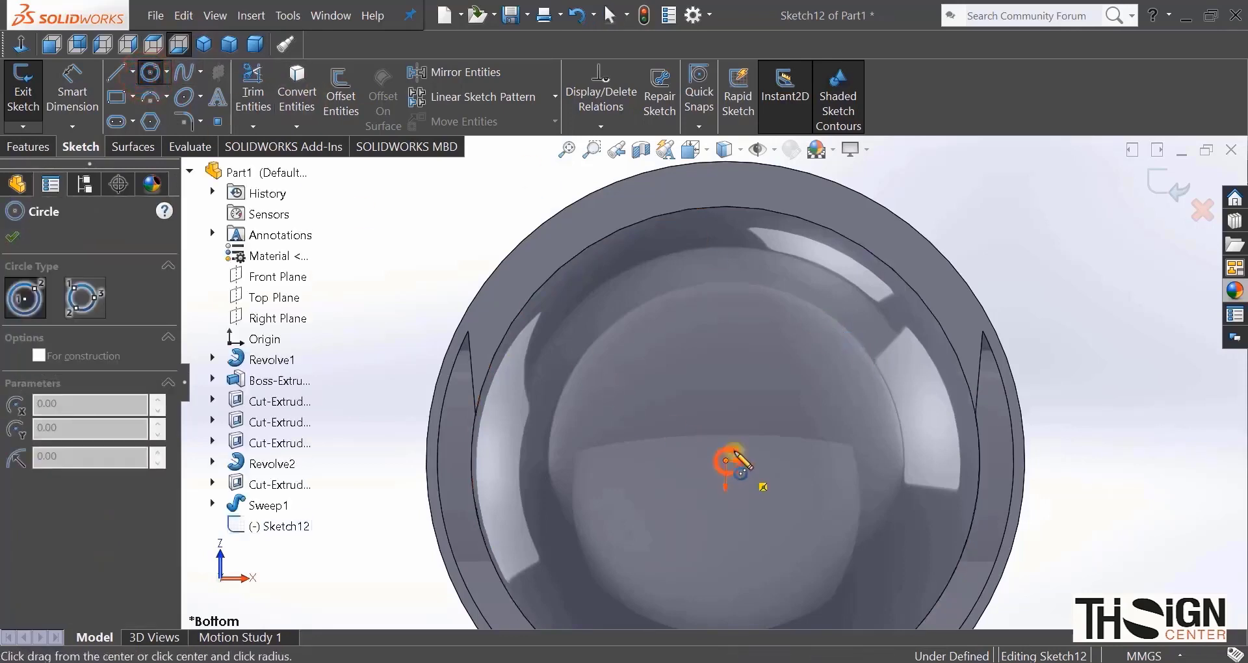
left_click(727, 461)
left_click(856, 246)
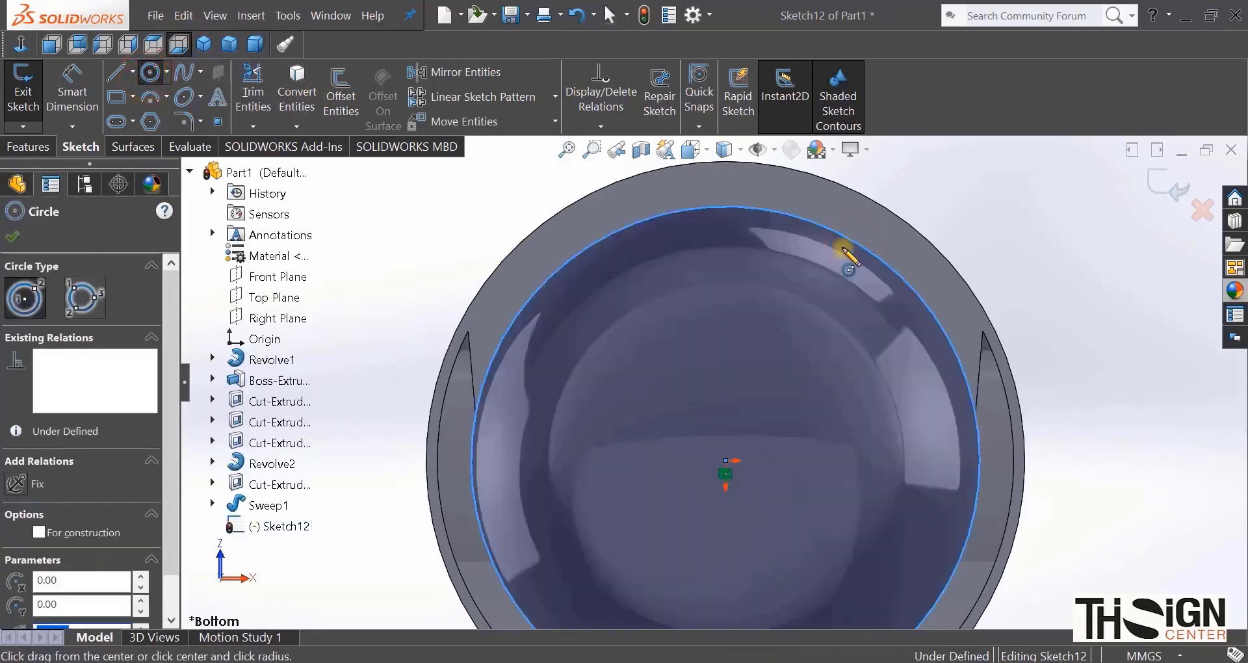
left_click(727, 469)
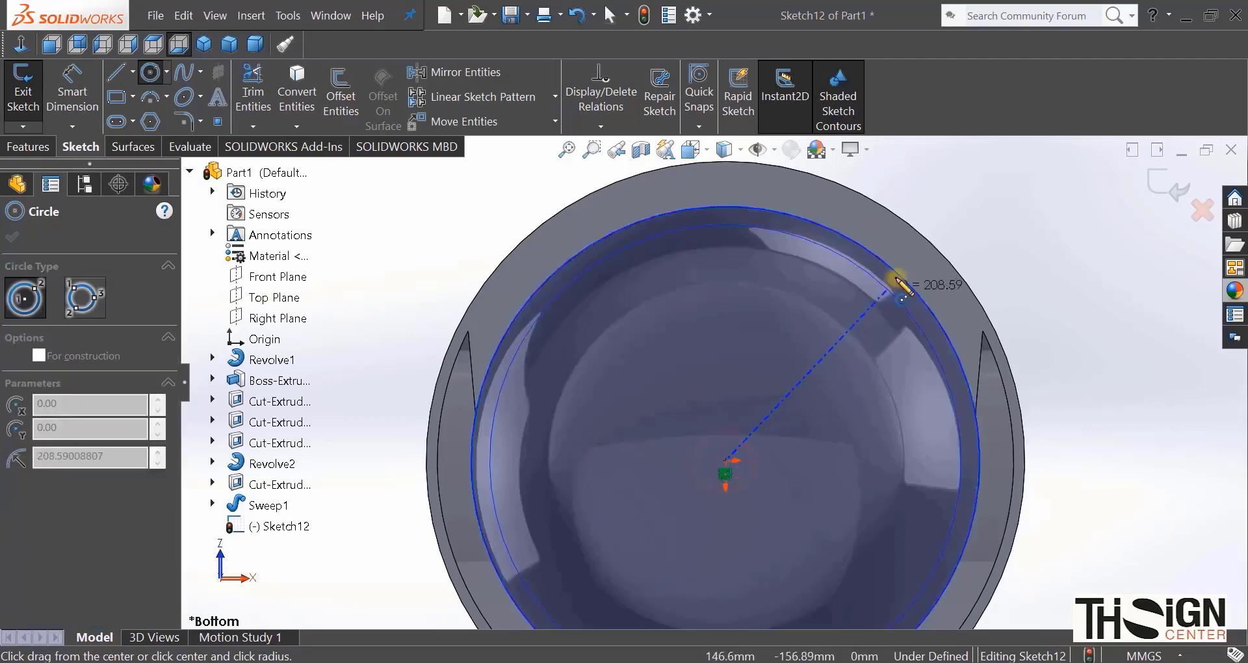
left_click(915, 264)
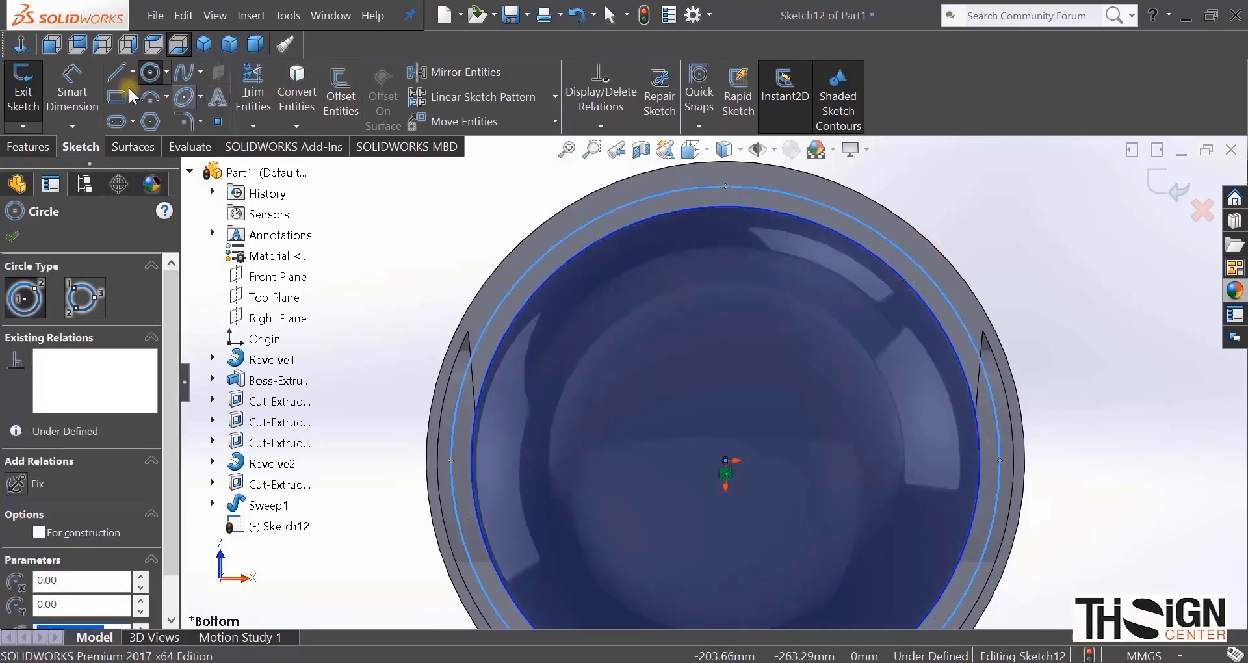
Step: Dimension the gap between the two concentric circles as 10 mm
left_click(72, 91)
left_click(890, 272)
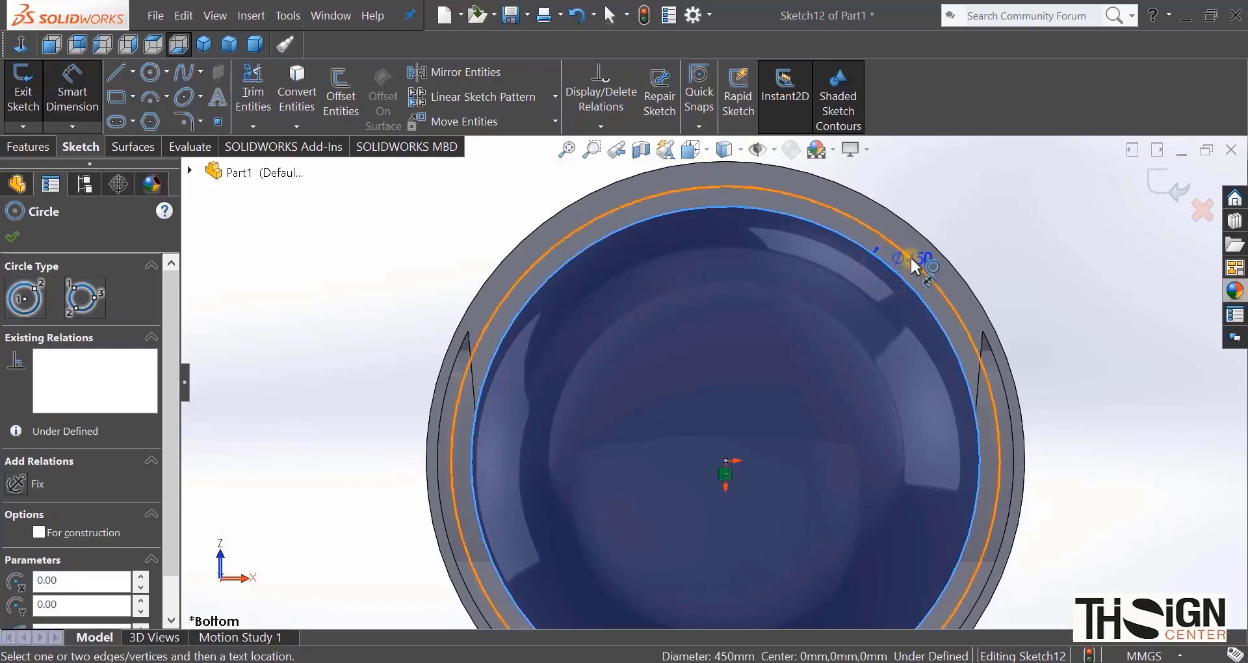
left_click(911, 256)
left_click(1031, 228)
type("10")
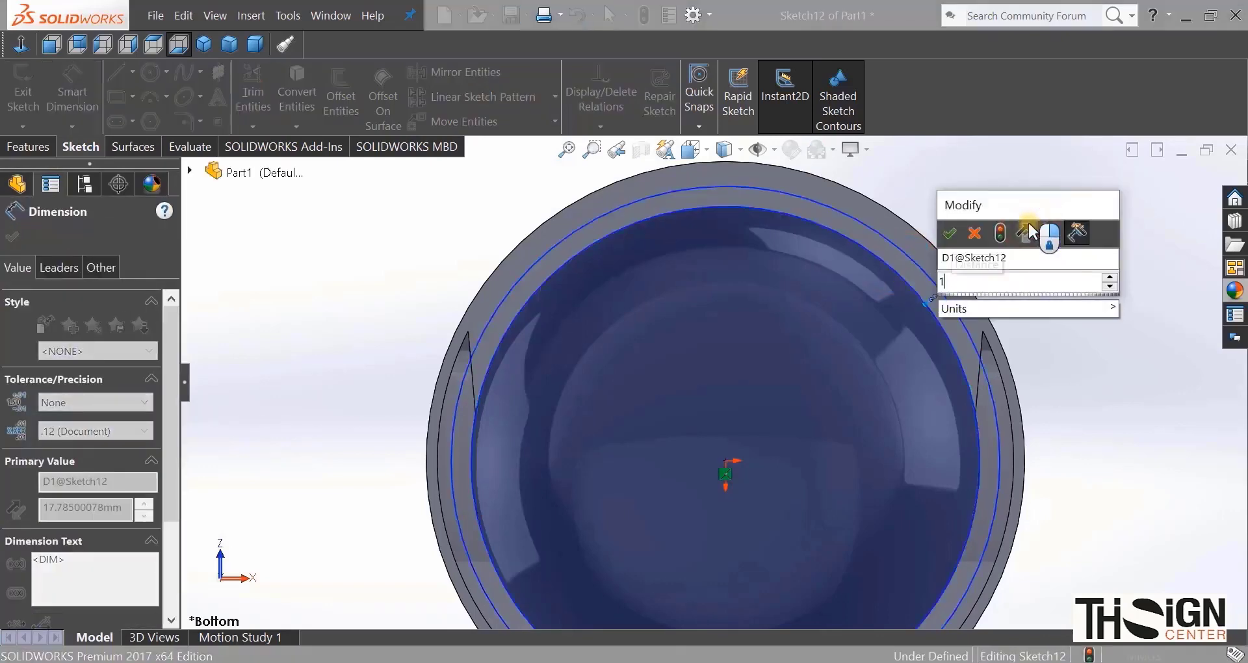
key("Return")
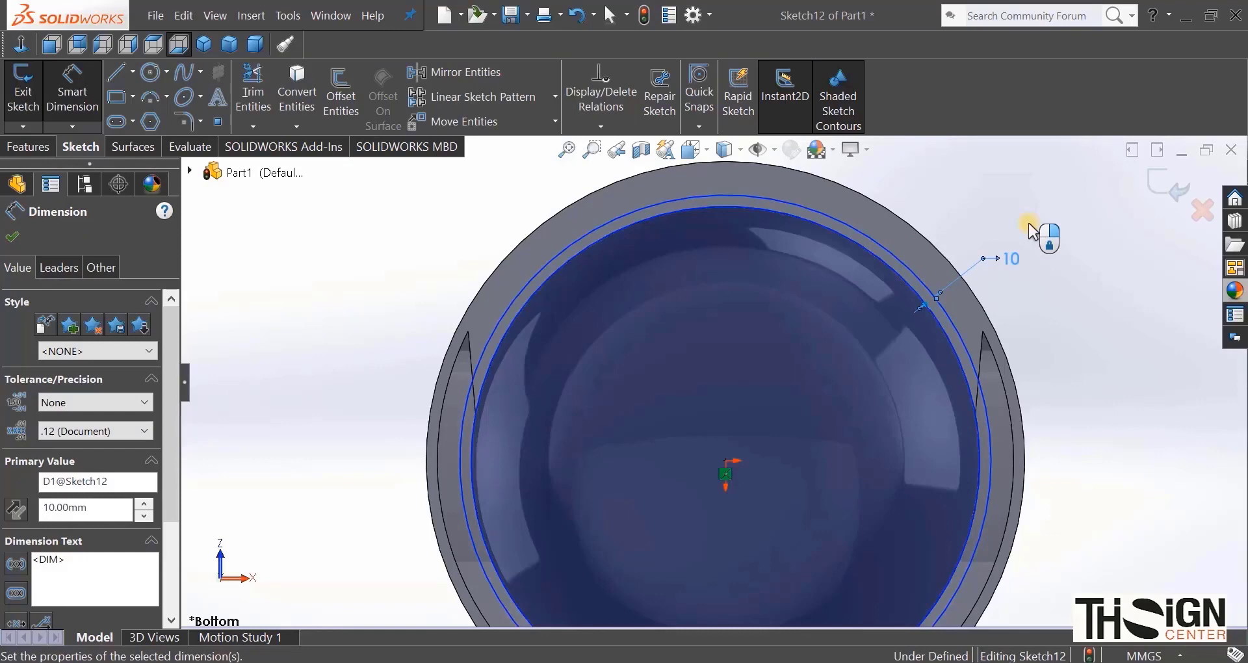
Step: Convert the two slanted inner edges at the sides of the face opening into sketch lines
left_click(310, 98)
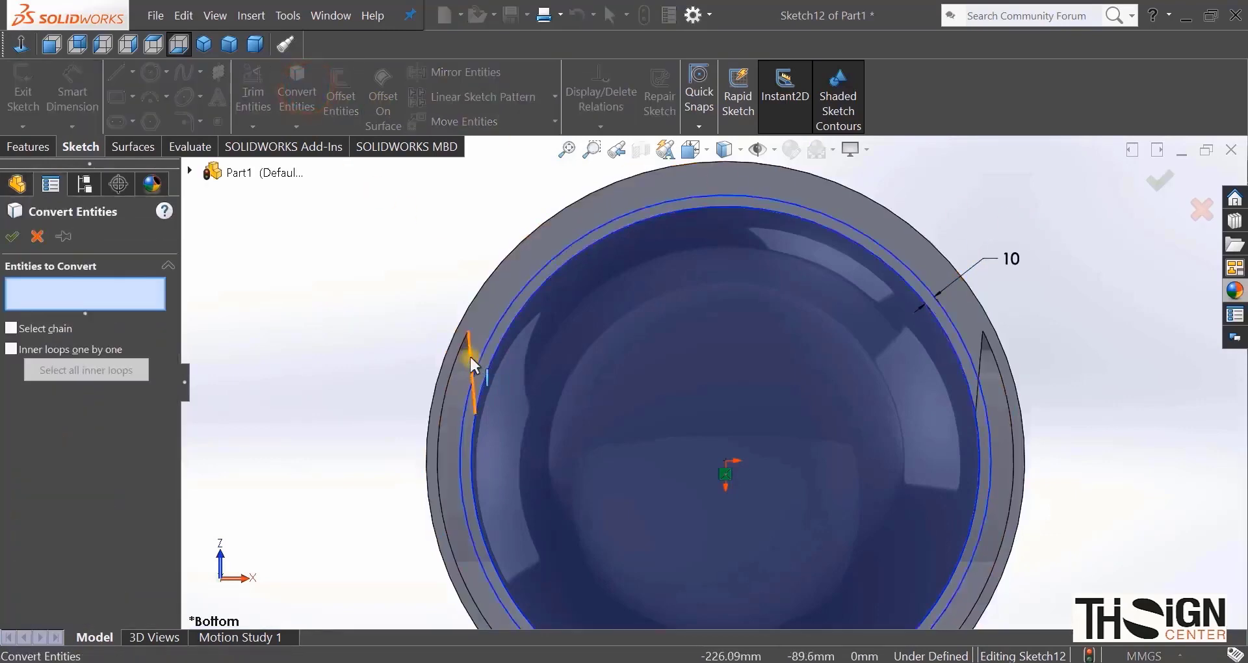
left_click(470, 353)
left_click(976, 362)
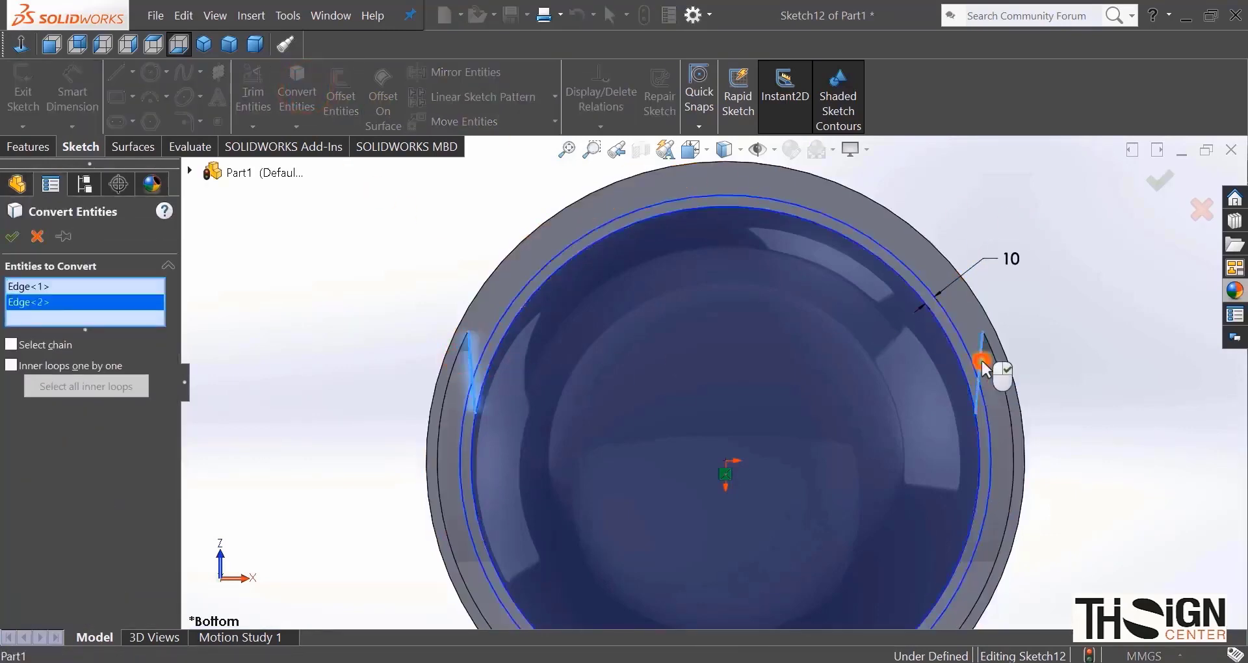
left_click(14, 237)
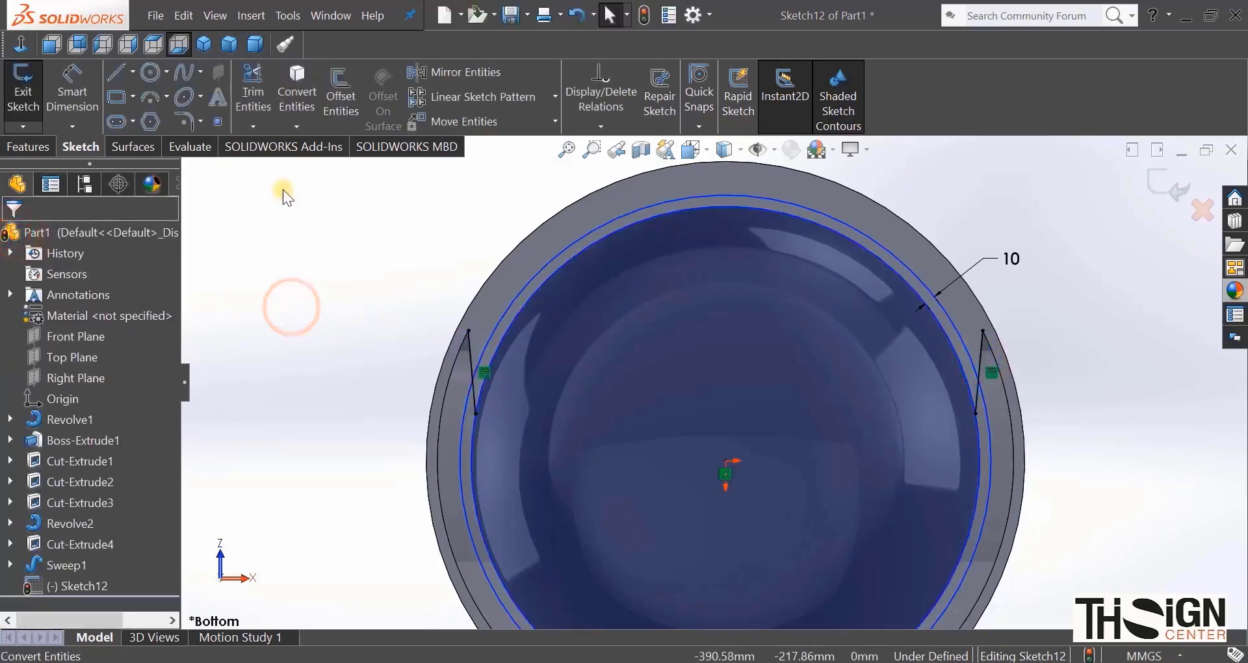
Step: Trim the converted lines and both circles to leave one closed ring segment across the open face side
left_click(253, 87)
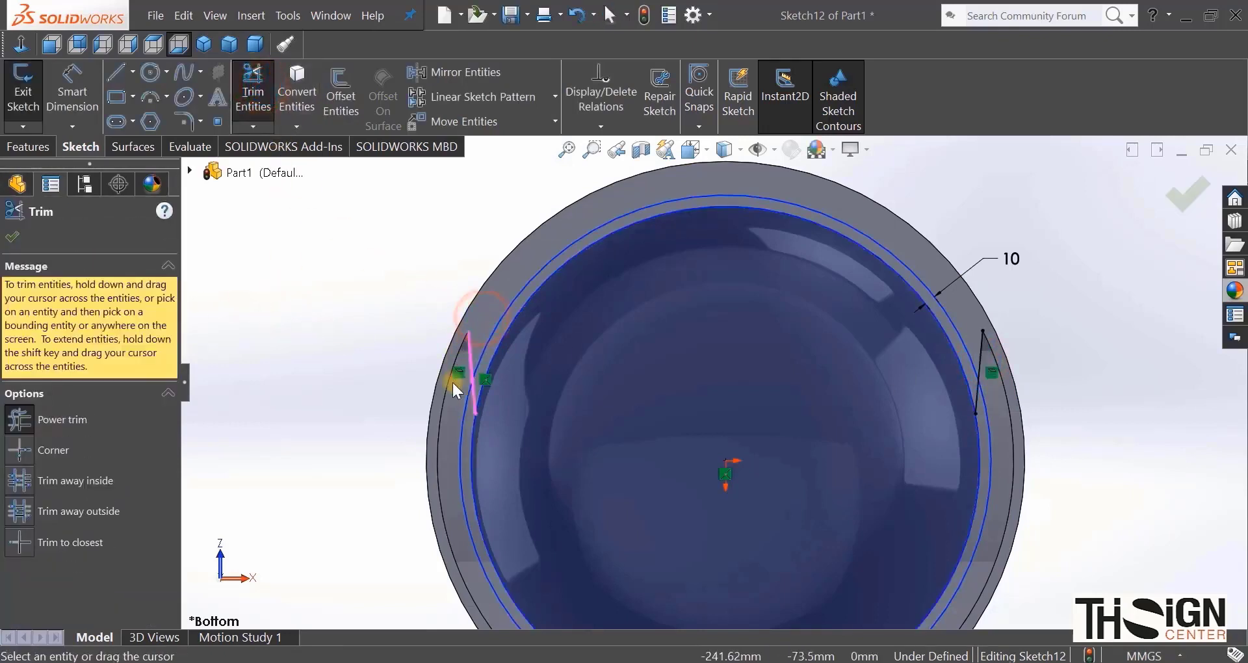
left_click_drag(453, 384, 483, 469)
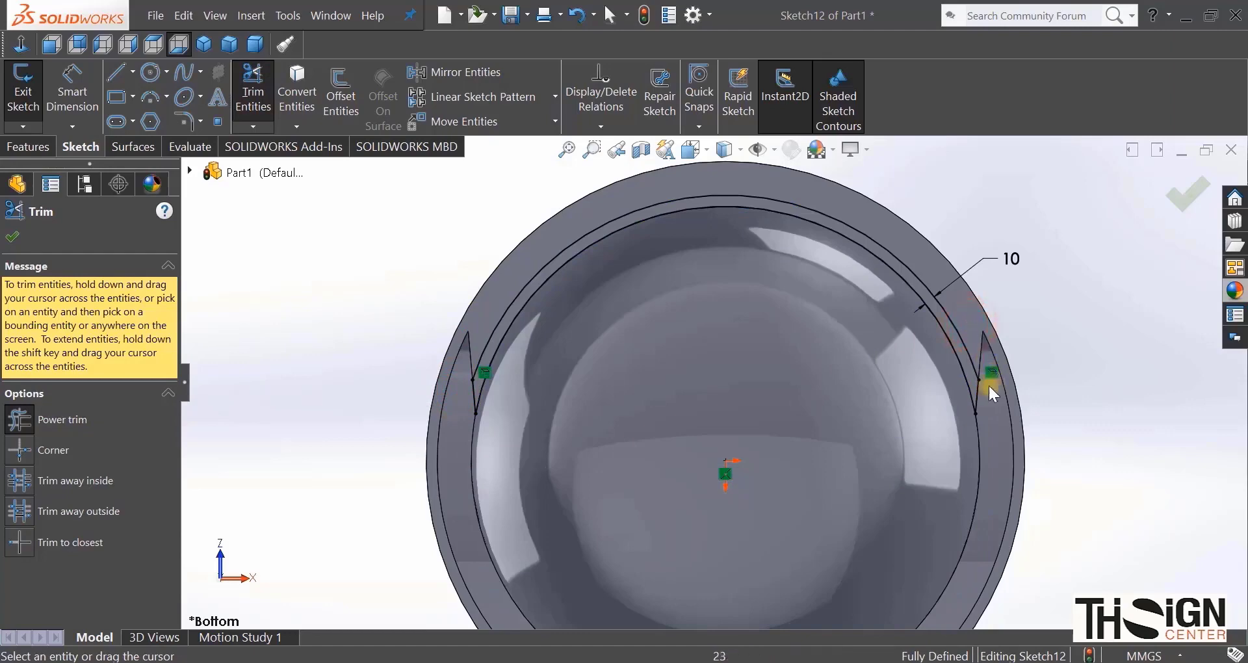
left_click(12, 237)
Step: Extrude the trimmed ring segment 335 mm downward in the reversed direction as a separate body, without merging the result
left_click(27, 146)
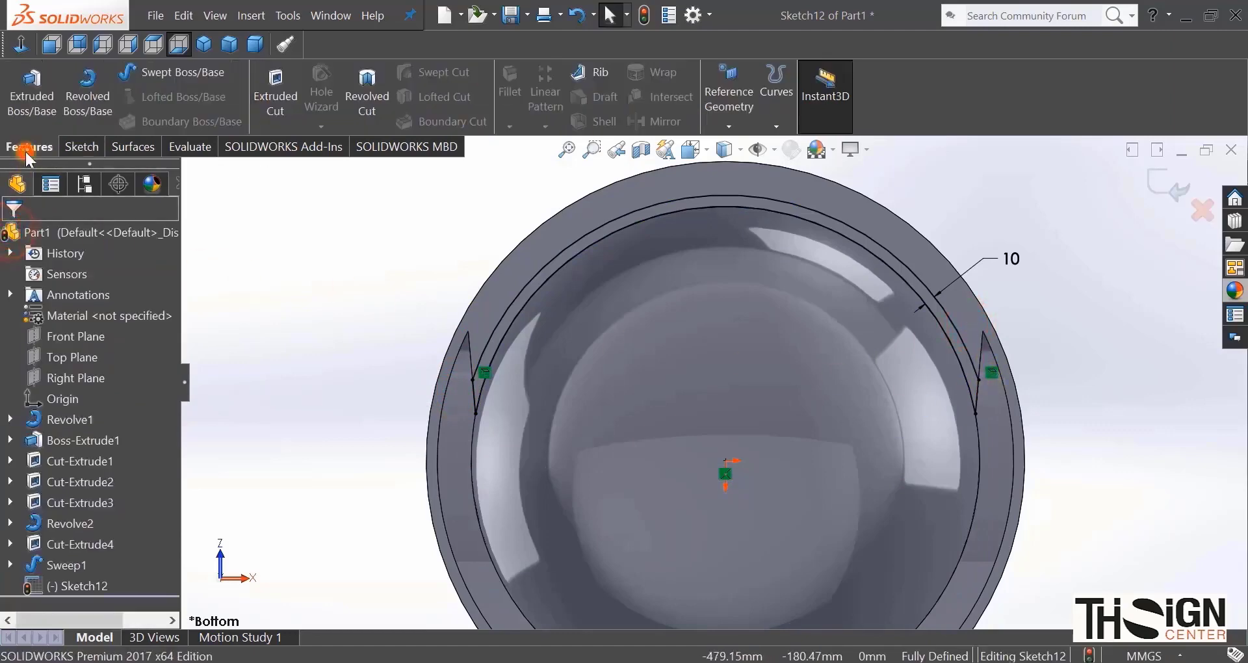
left_click(34, 79)
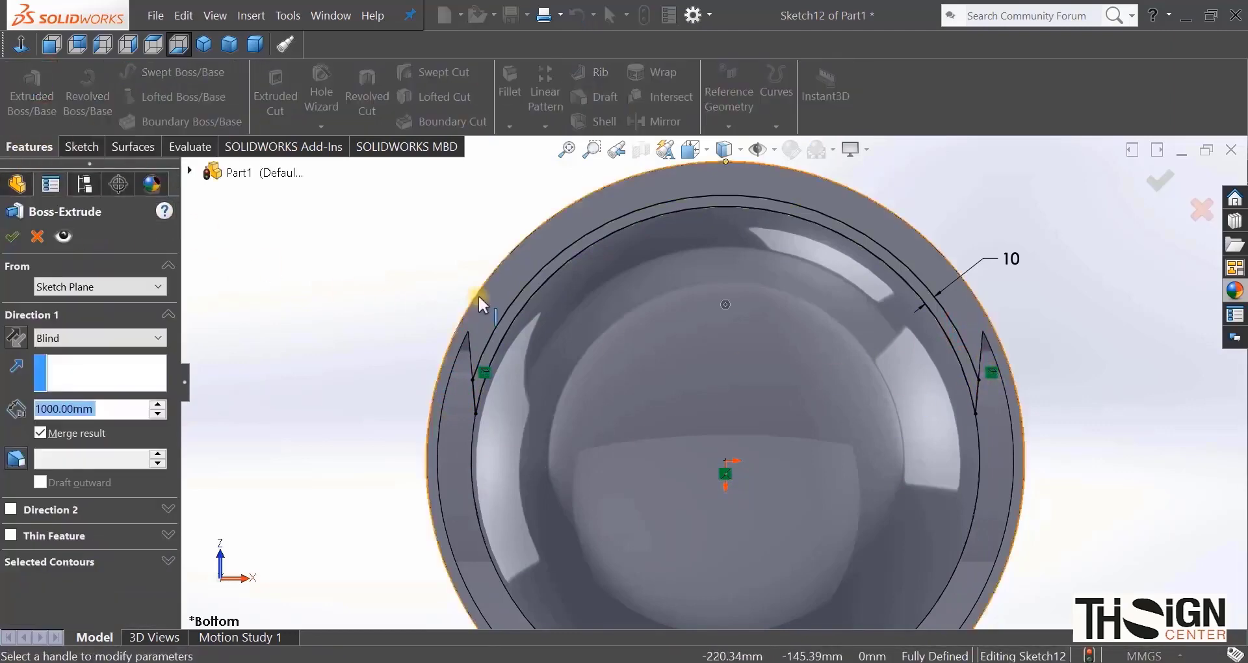
middle_click_drag(479, 304, 544, 460)
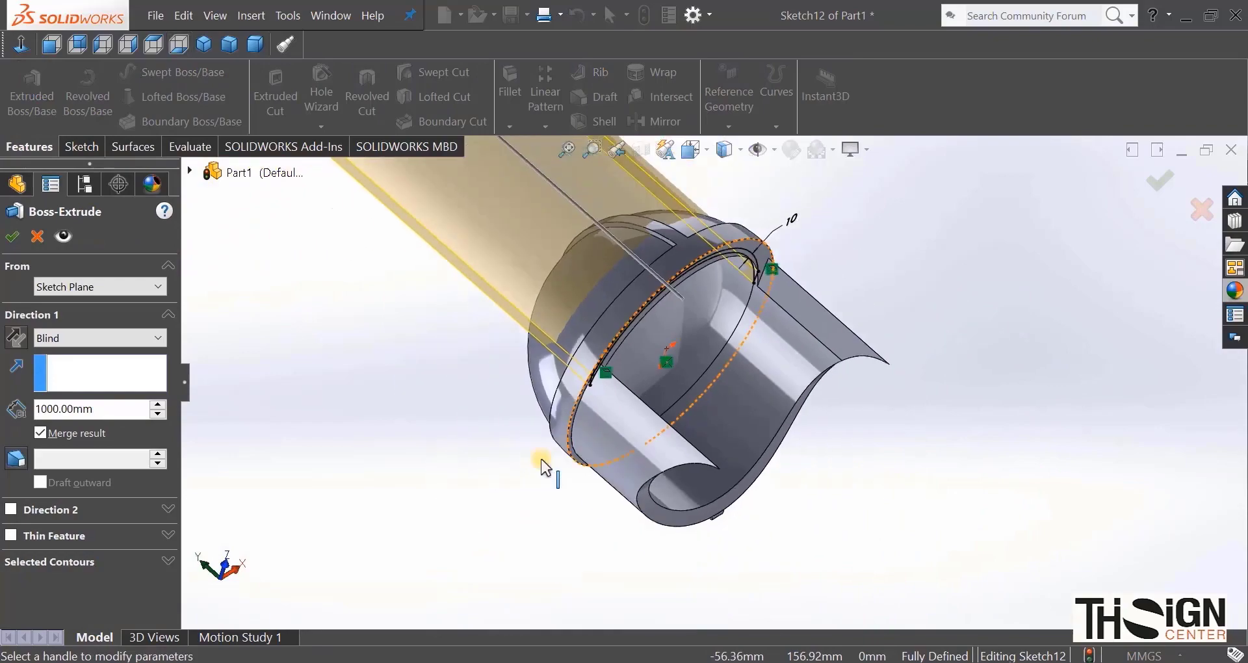
left_click(13, 344)
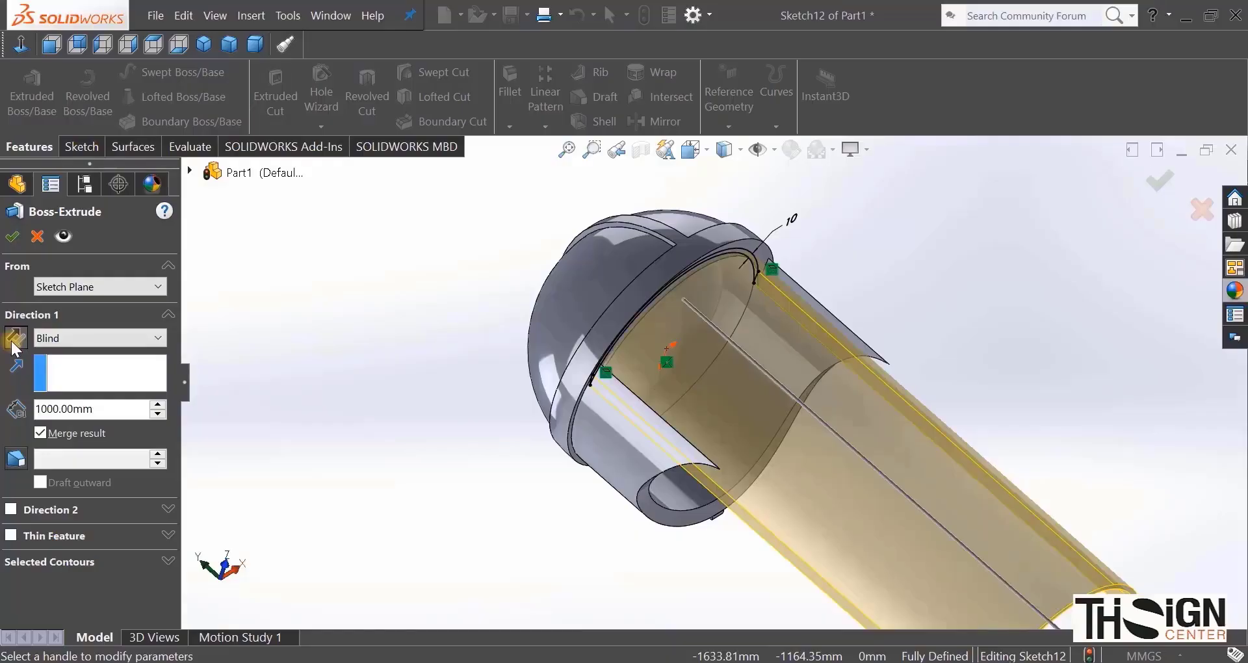
left_click_drag(114, 411, 36, 408)
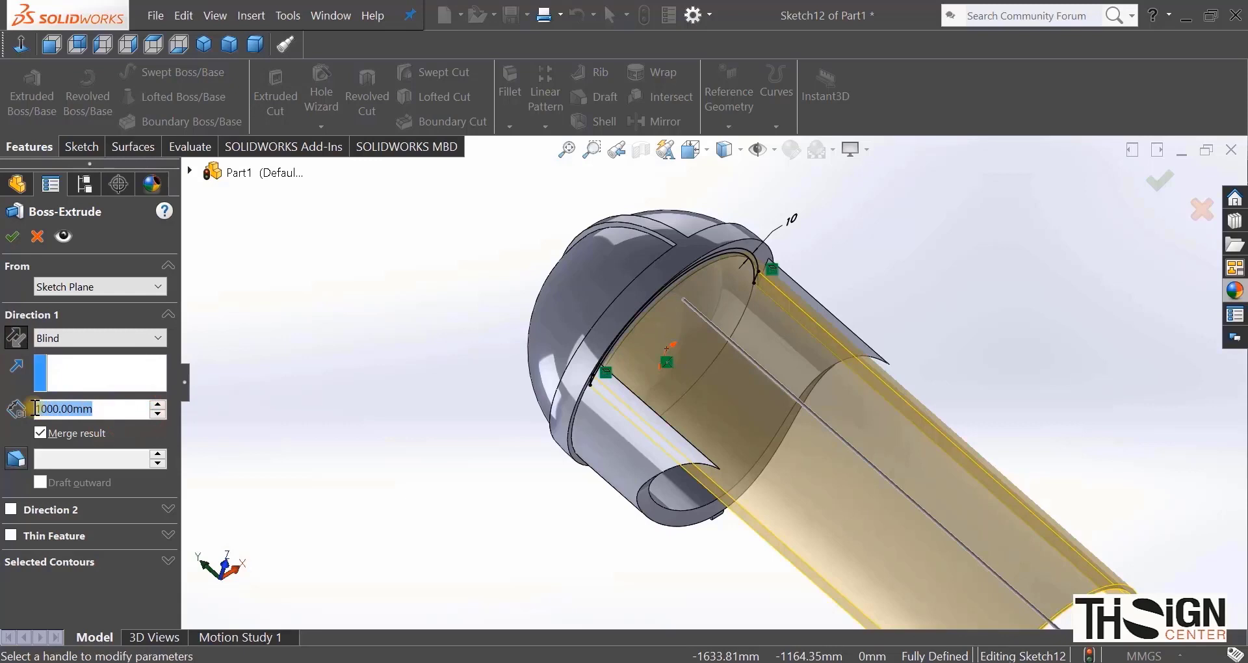
key("Return")
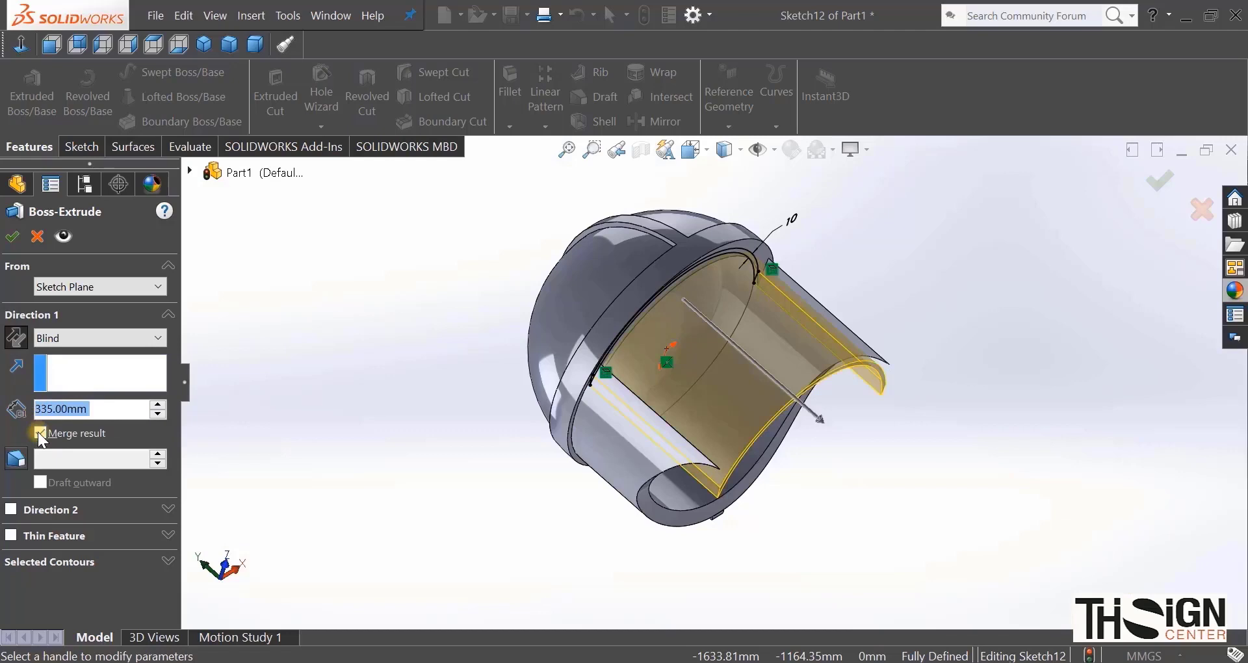
left_click(40, 434)
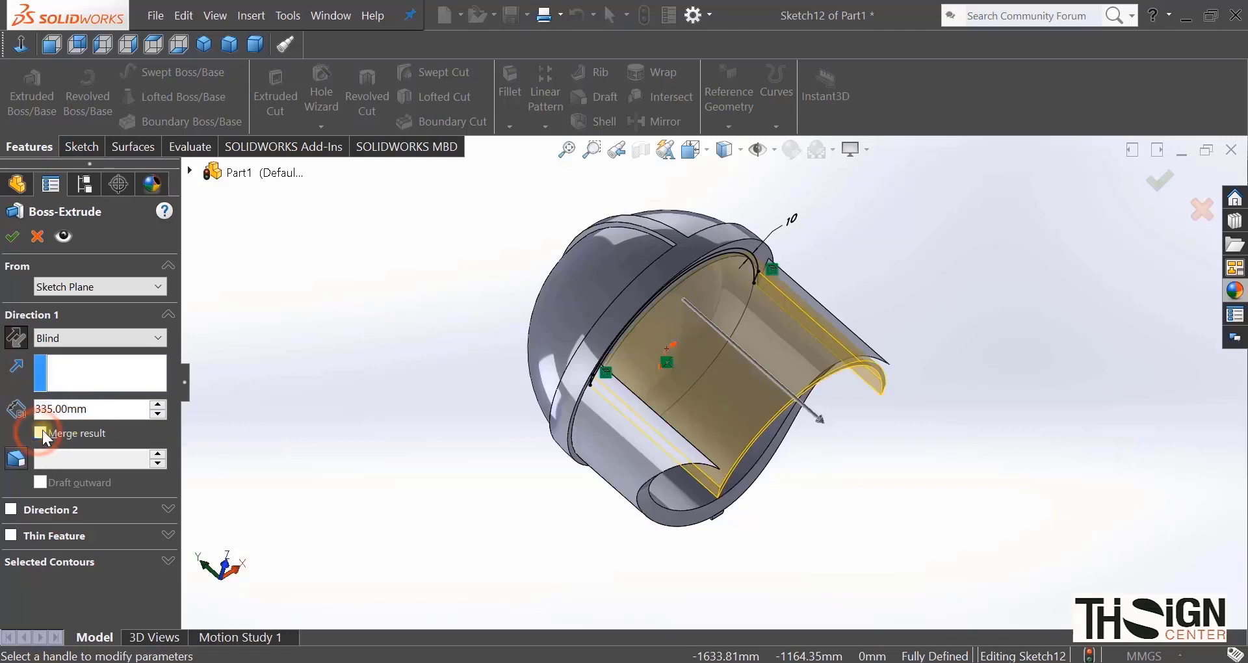
left_click(14, 236)
Step: Start a new sketch on the Front Plane and view it face-on
middle_click_drag(443, 315, 378, 405)
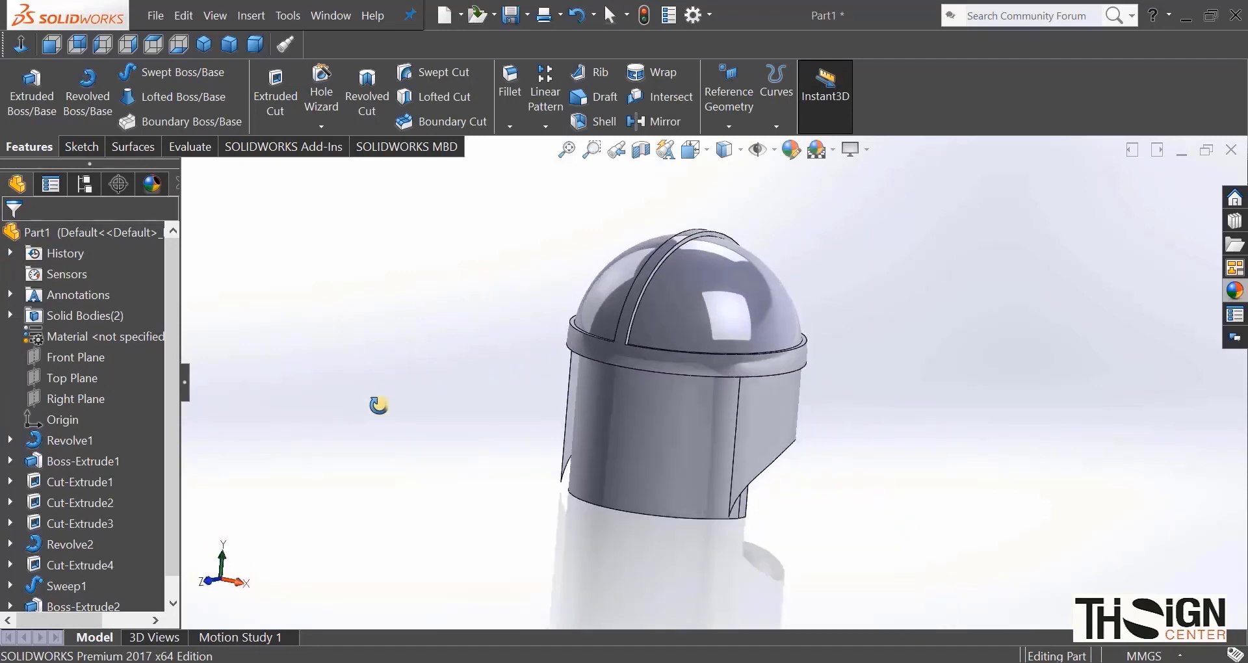
left_click(229, 45)
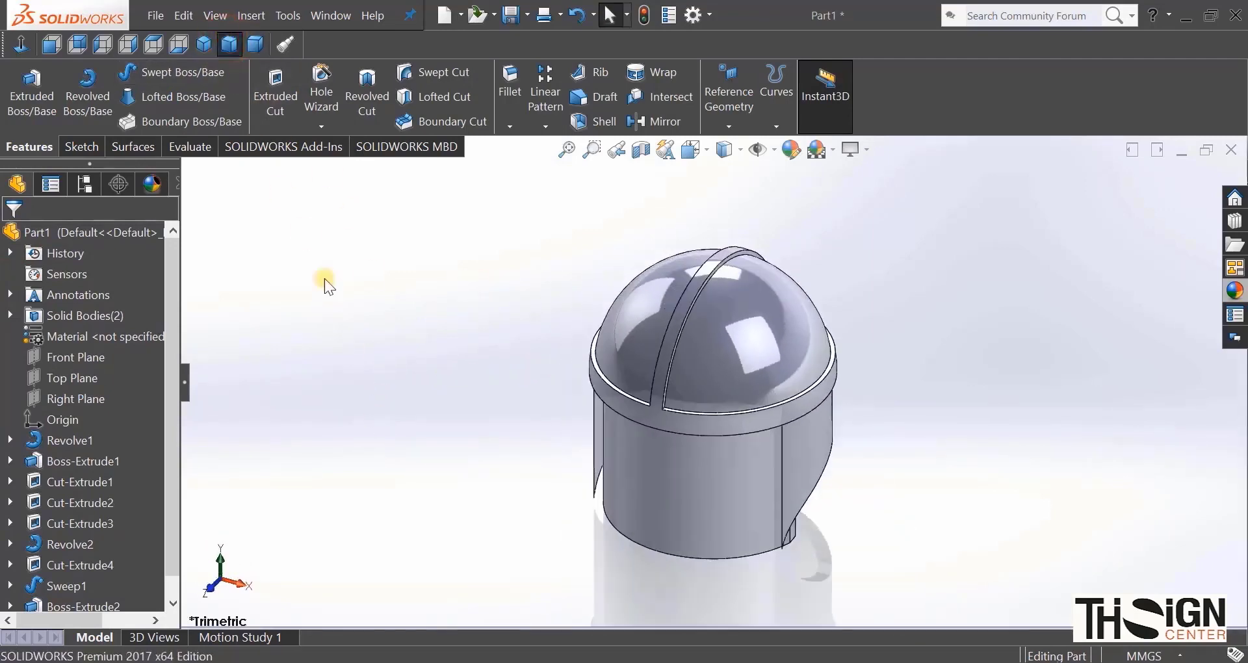
left_click(69, 358)
left_click(68, 336)
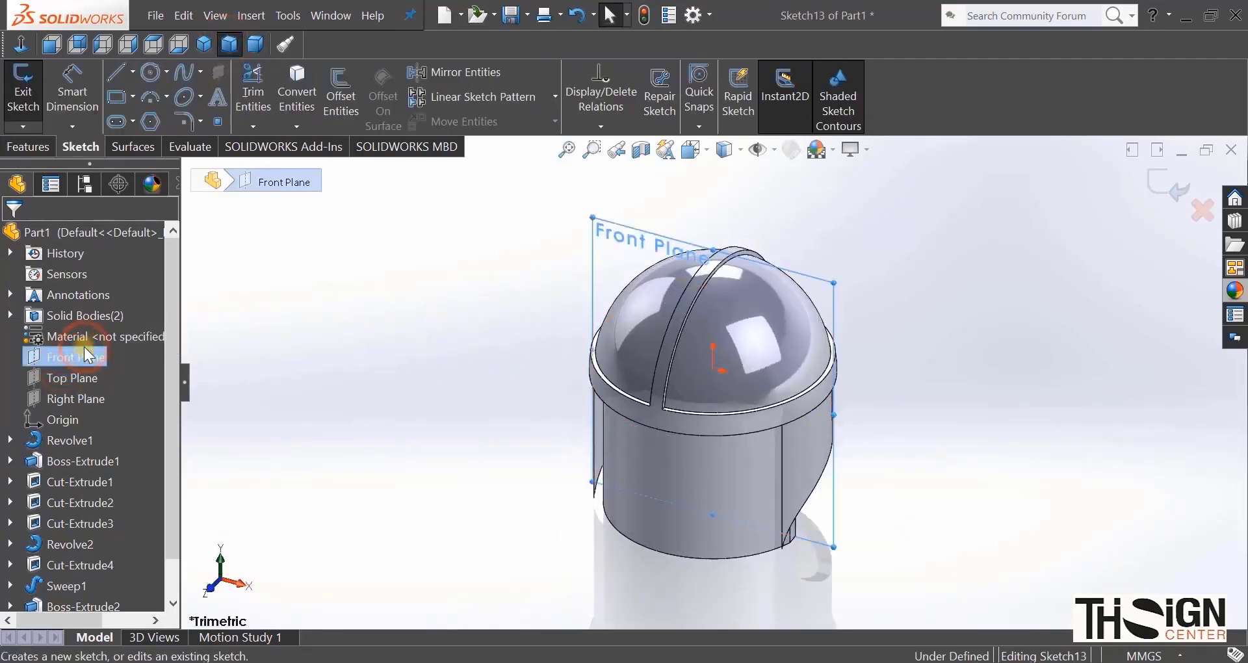
right_click(77, 586)
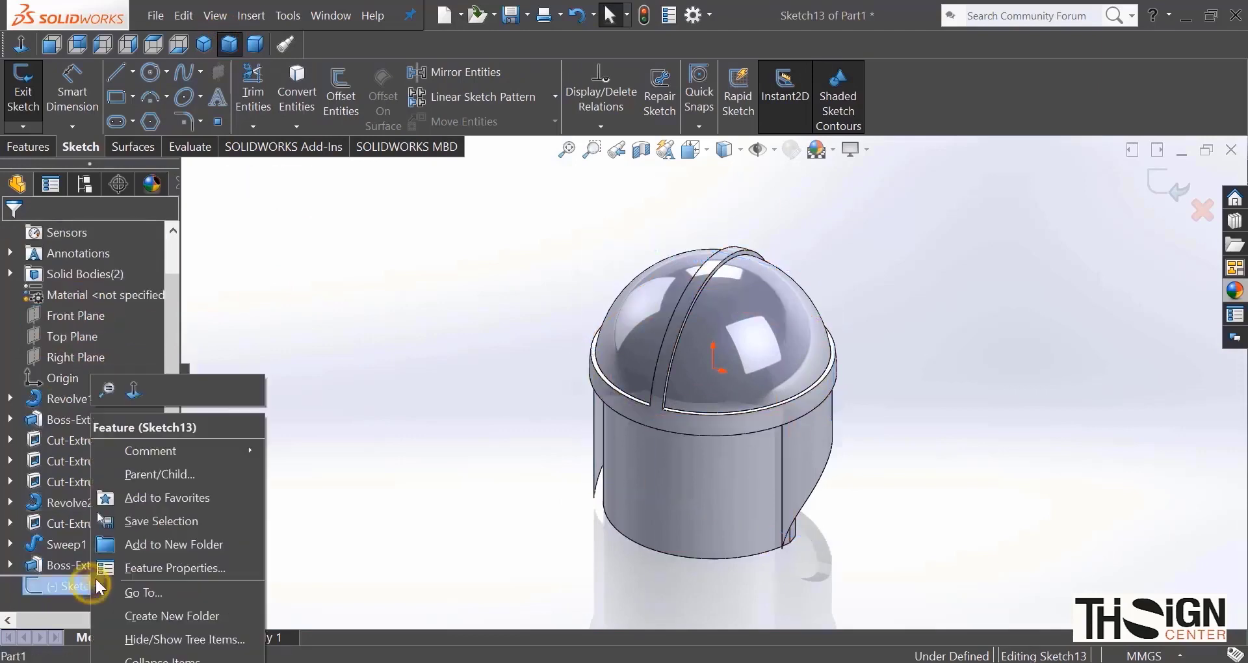
left_click(134, 389)
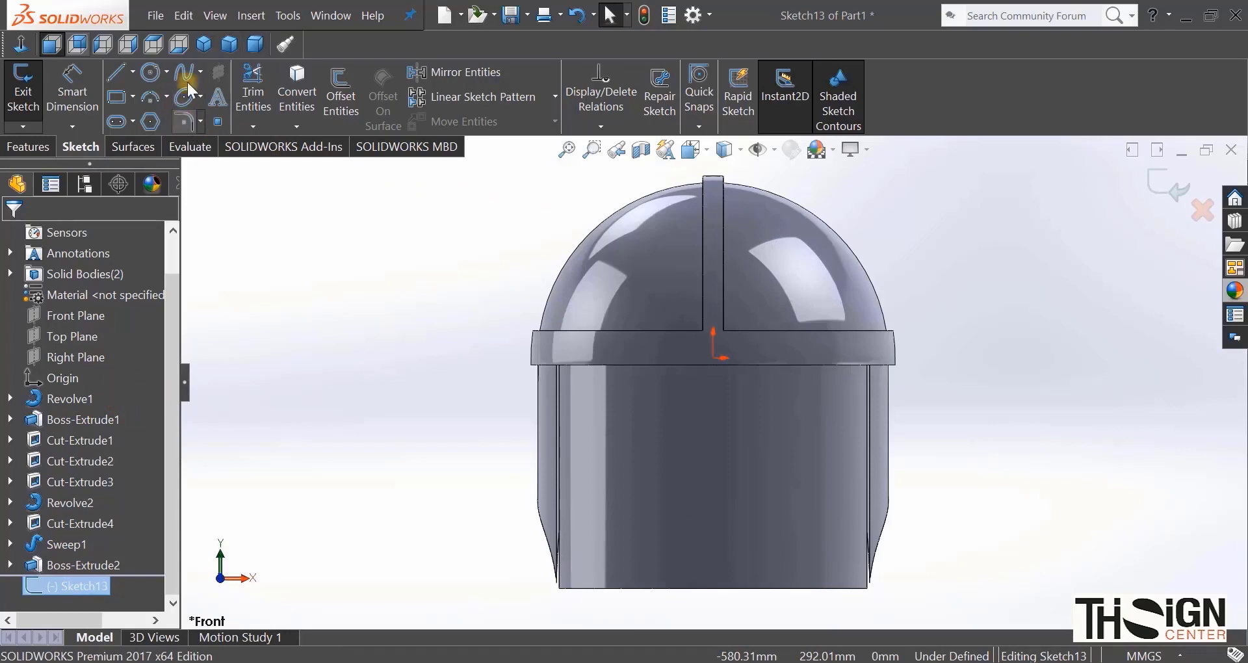
Step: Draw a vertical centerline from the origin down to just below the face plate's bottom edge
left_click(133, 72)
left_click(159, 121)
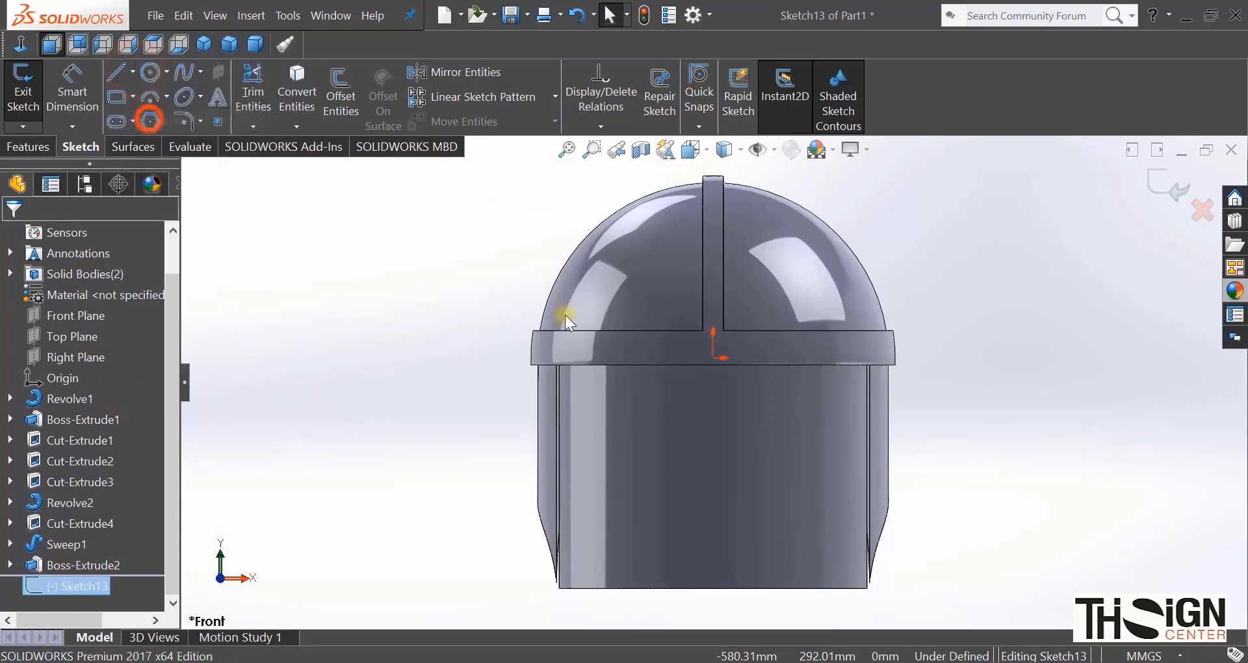
left_click(713, 361)
scroll(714, 377, "up", 1)
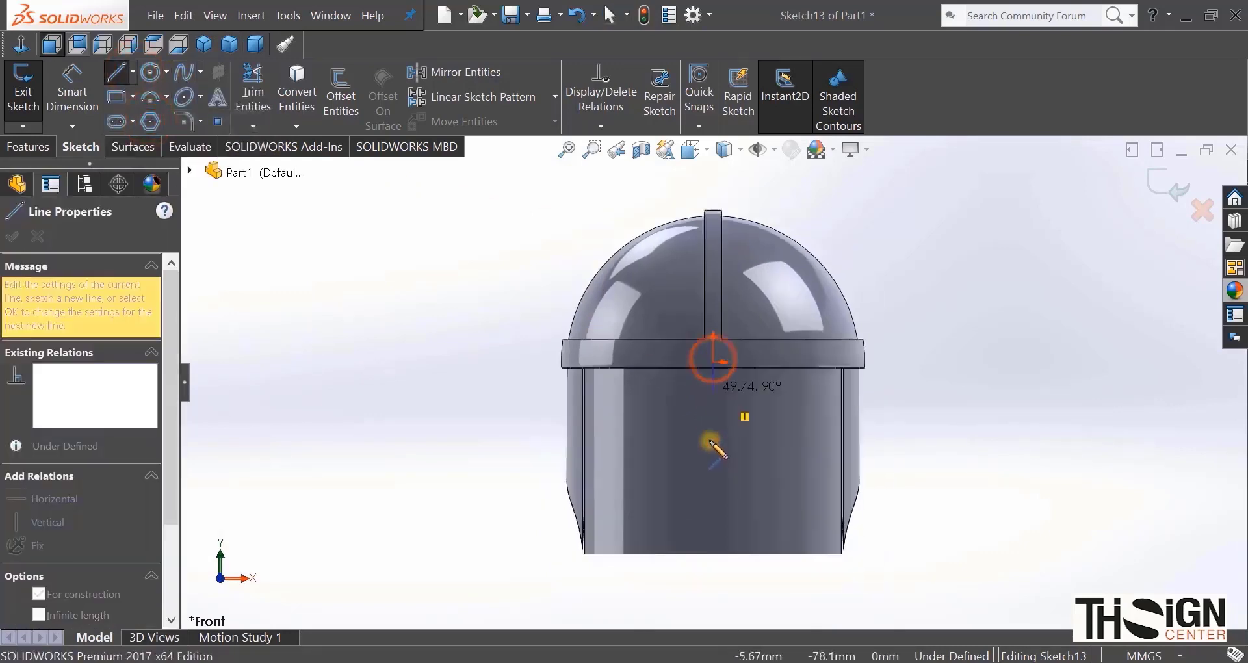
left_click(713, 572)
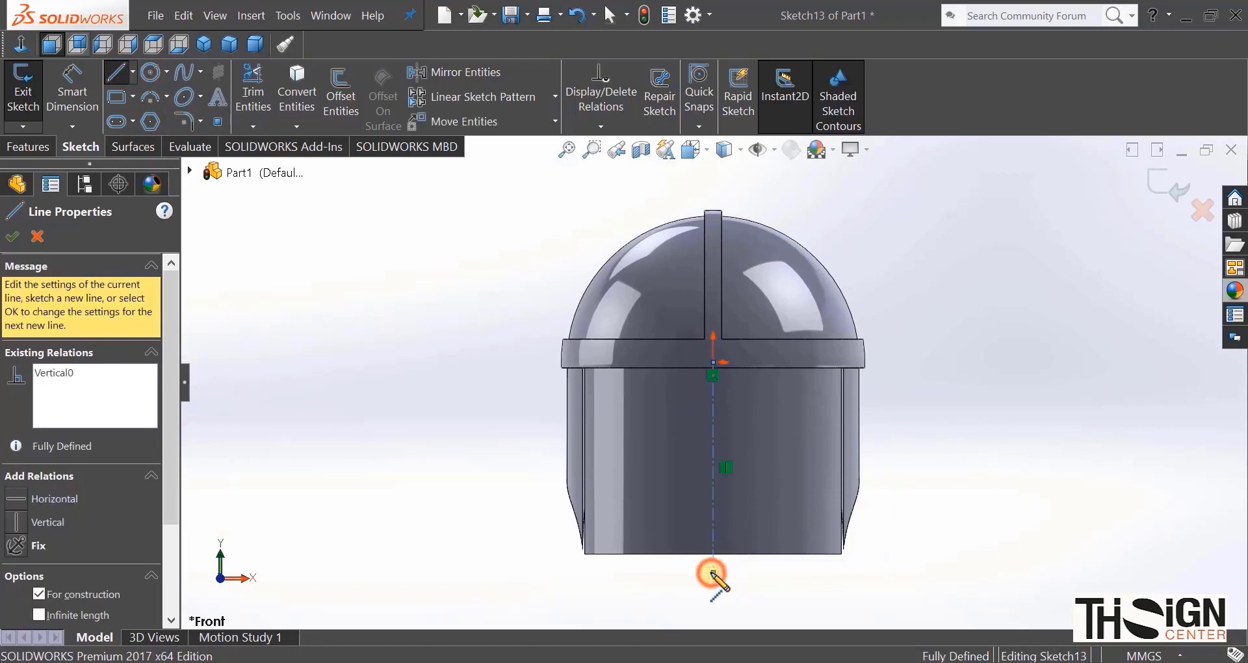
right_click(925, 349)
left_click(932, 361)
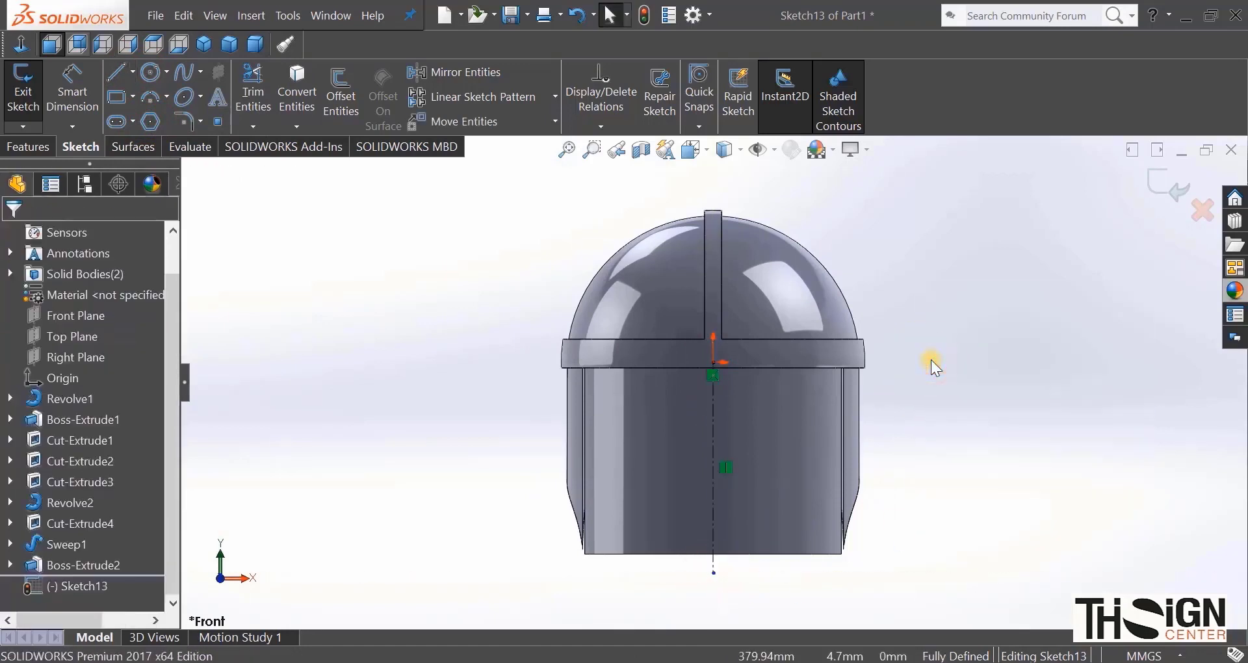
Step: Sketch half of the T-shaped visor outline beside the centerline, its bottom line about 45 mm long and about 36 mm above the face plate's bottom edge
left_click(116, 73)
scroll(705, 536, "down", 2)
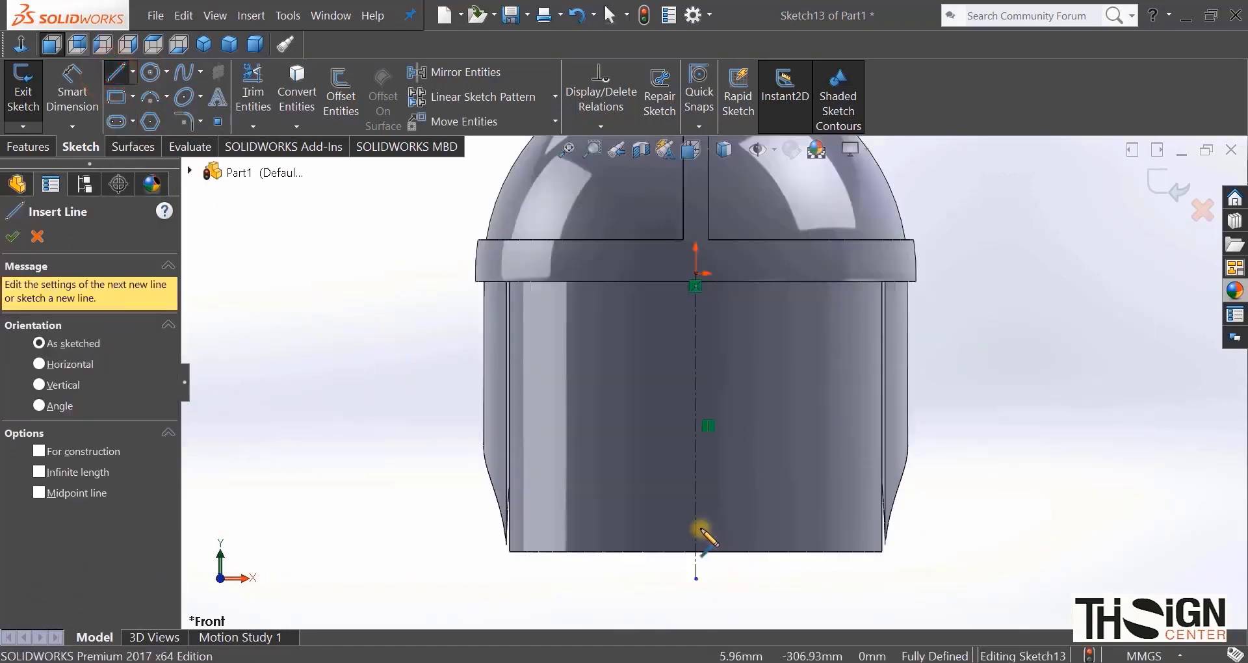
left_click(696, 522)
left_click(659, 522)
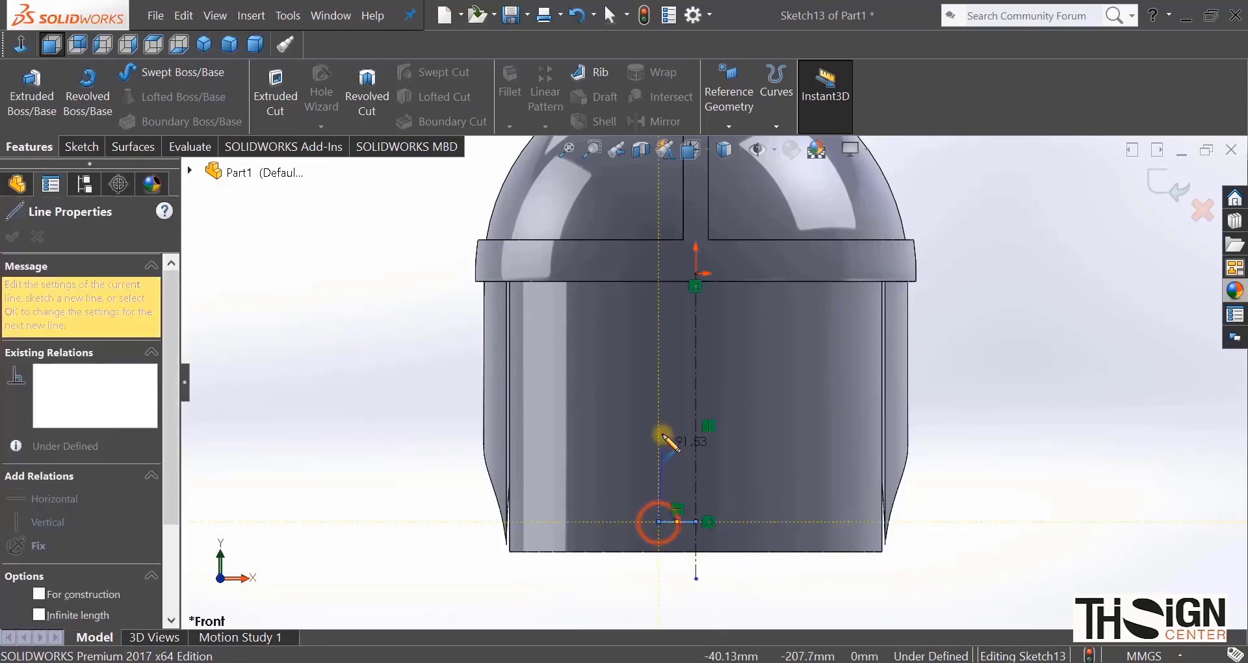
left_click(659, 399)
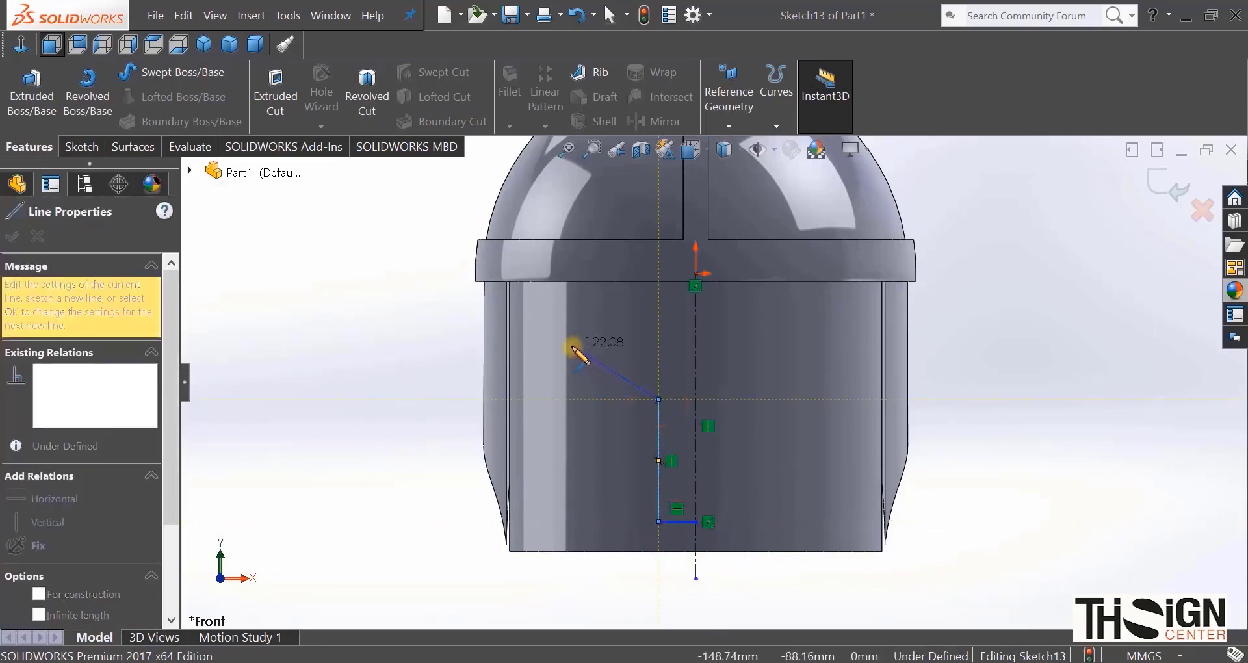
left_click(544, 329)
scroll(543, 327, "down", 2)
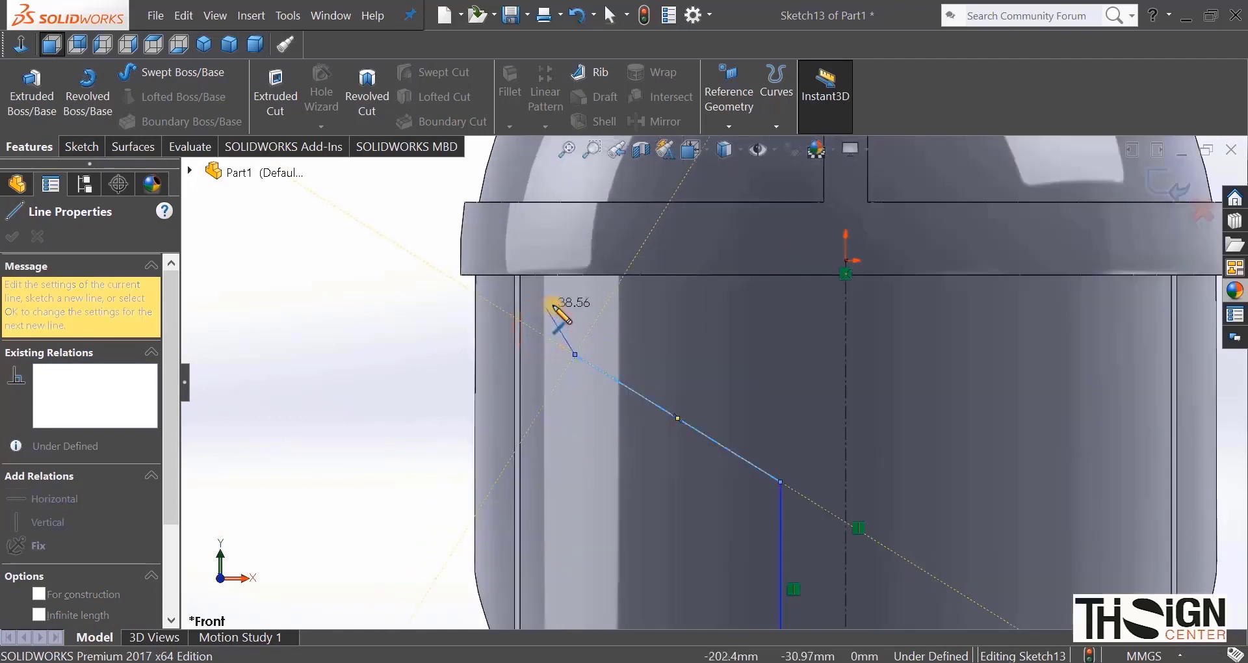
left_click(574, 305)
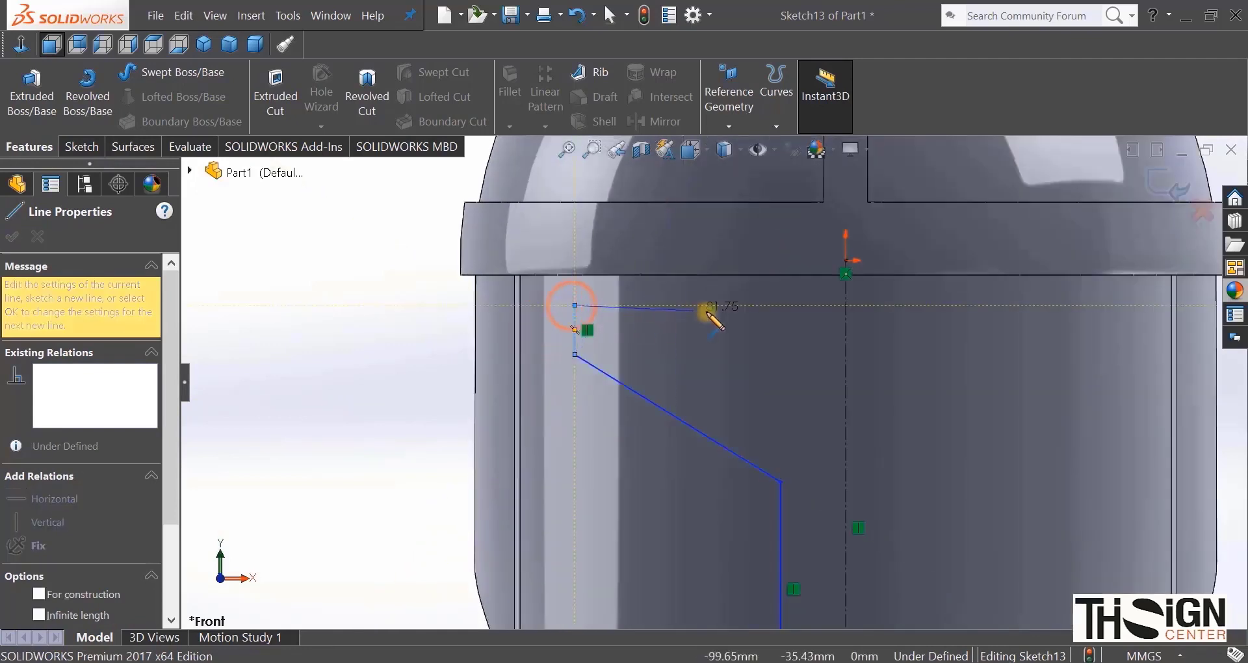
left_click(767, 305)
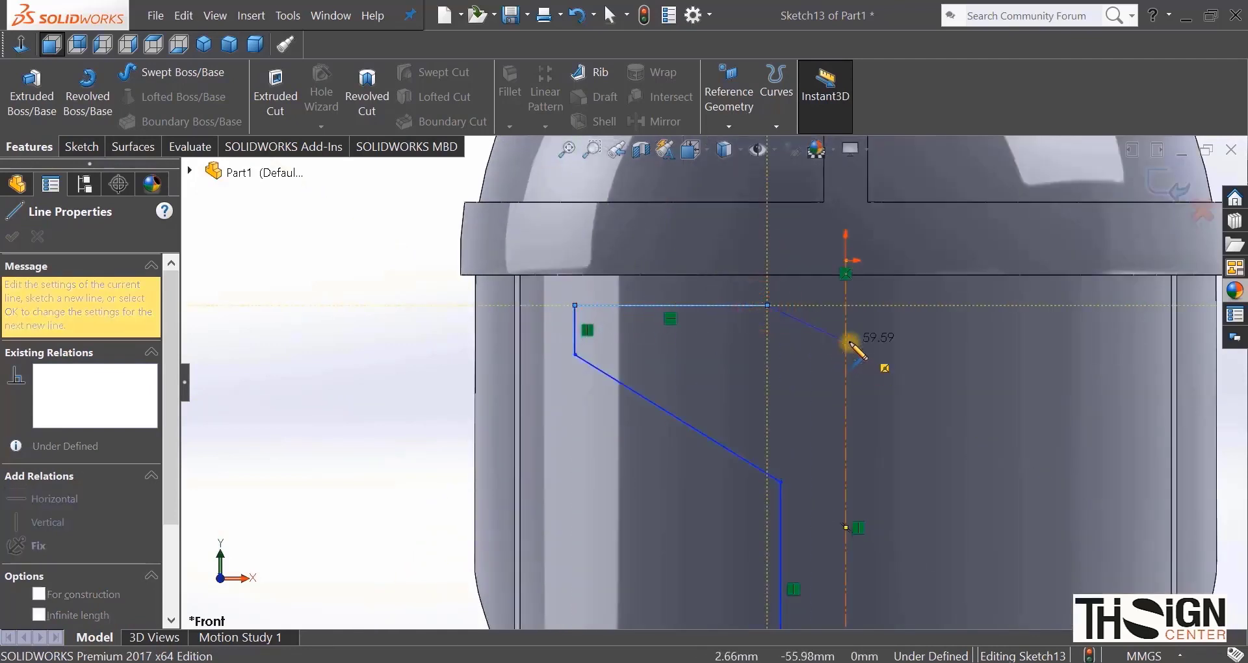
left_click(846, 335)
right_click(919, 376)
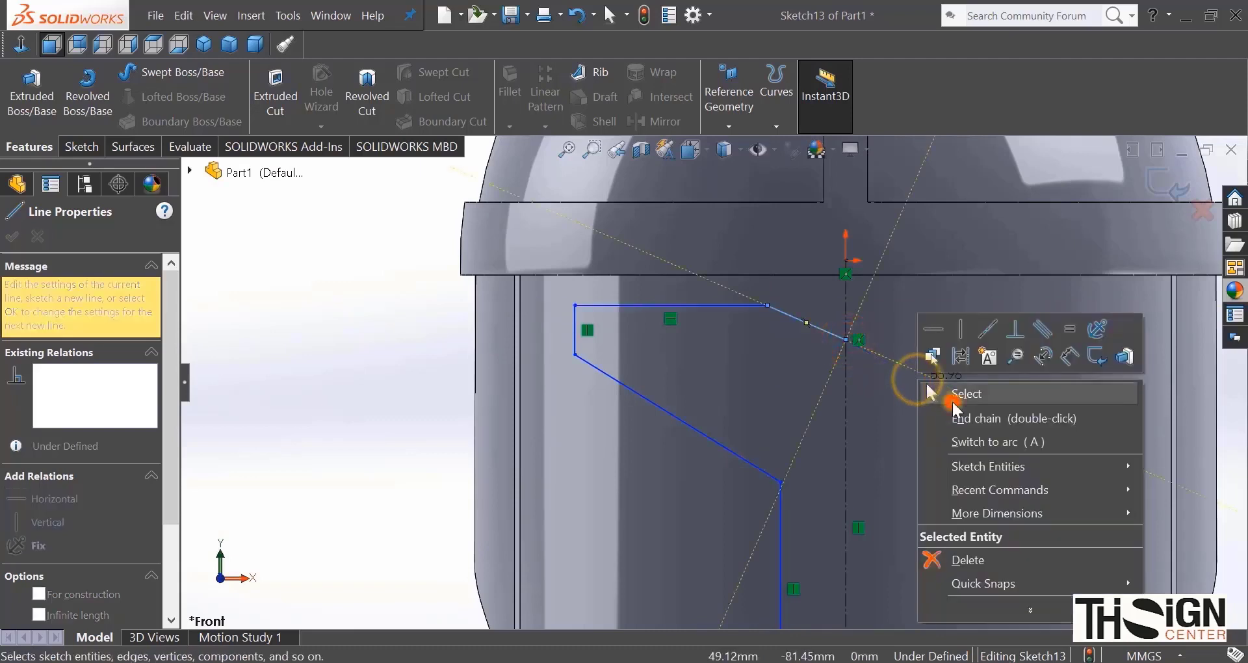
left_click(952, 400)
Step: Dimension the outline's bottom line at 20 mm above the face plate's bottom edge
key("z")
key("z")
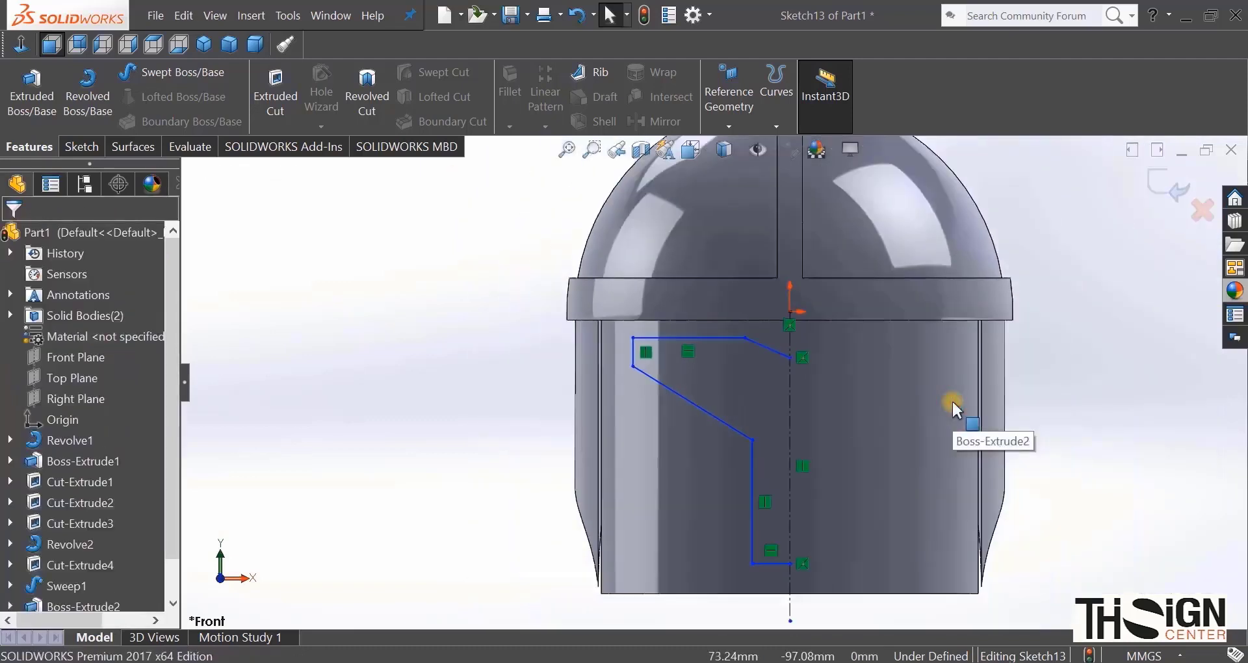
left_click(81, 147)
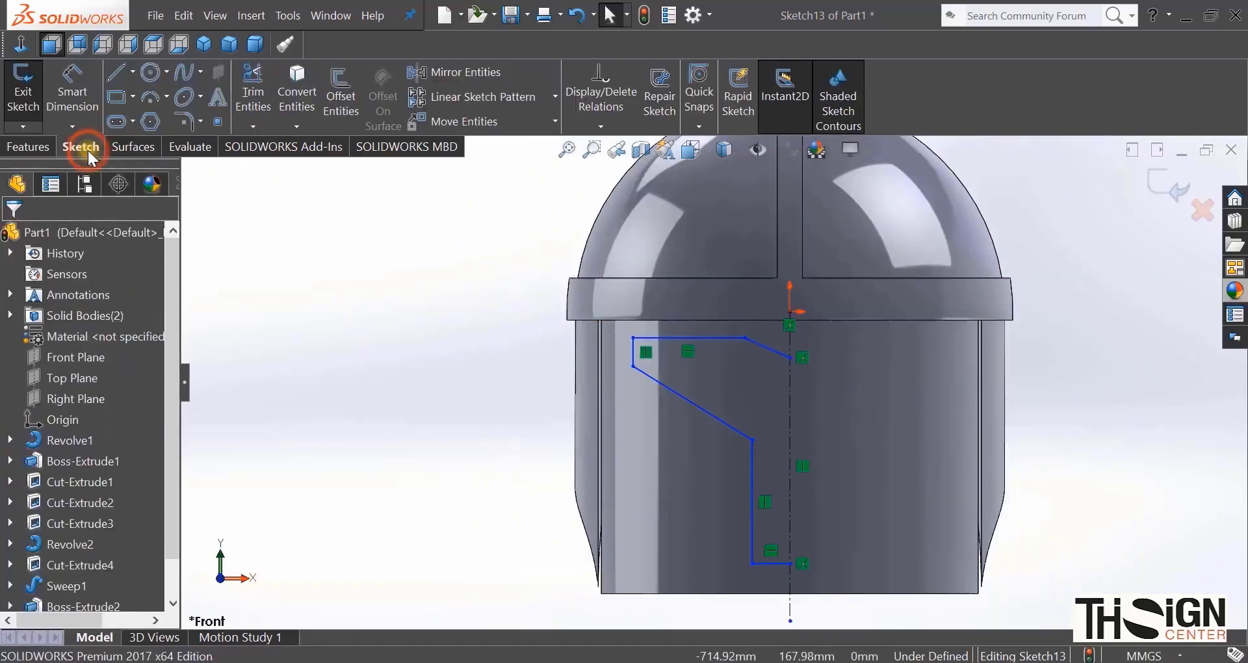
left_click(69, 93)
scroll(891, 572, "down", 3)
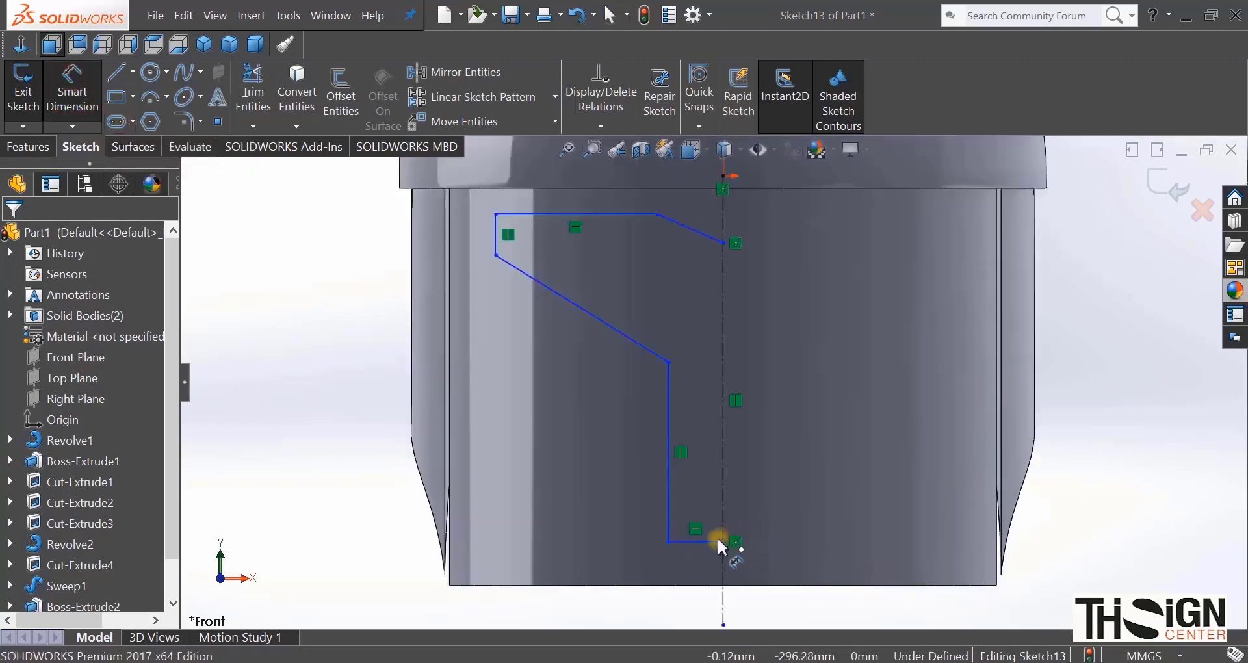
left_click(706, 541)
left_click(783, 584)
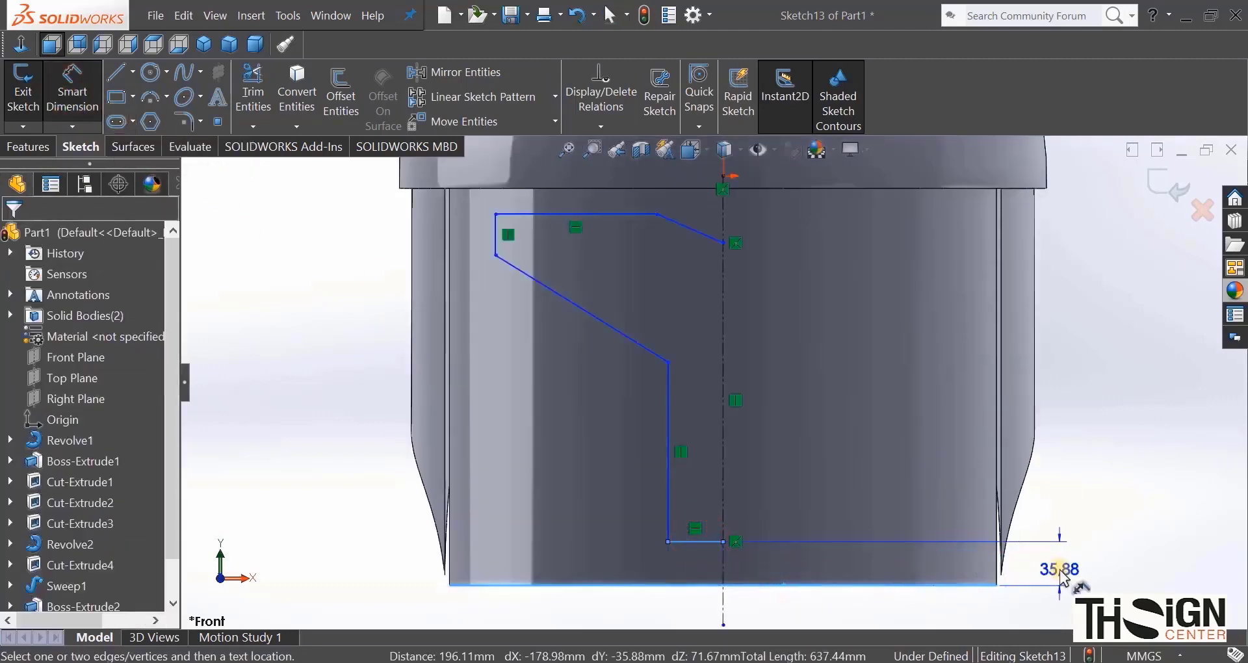
left_click(1060, 571)
type("20")
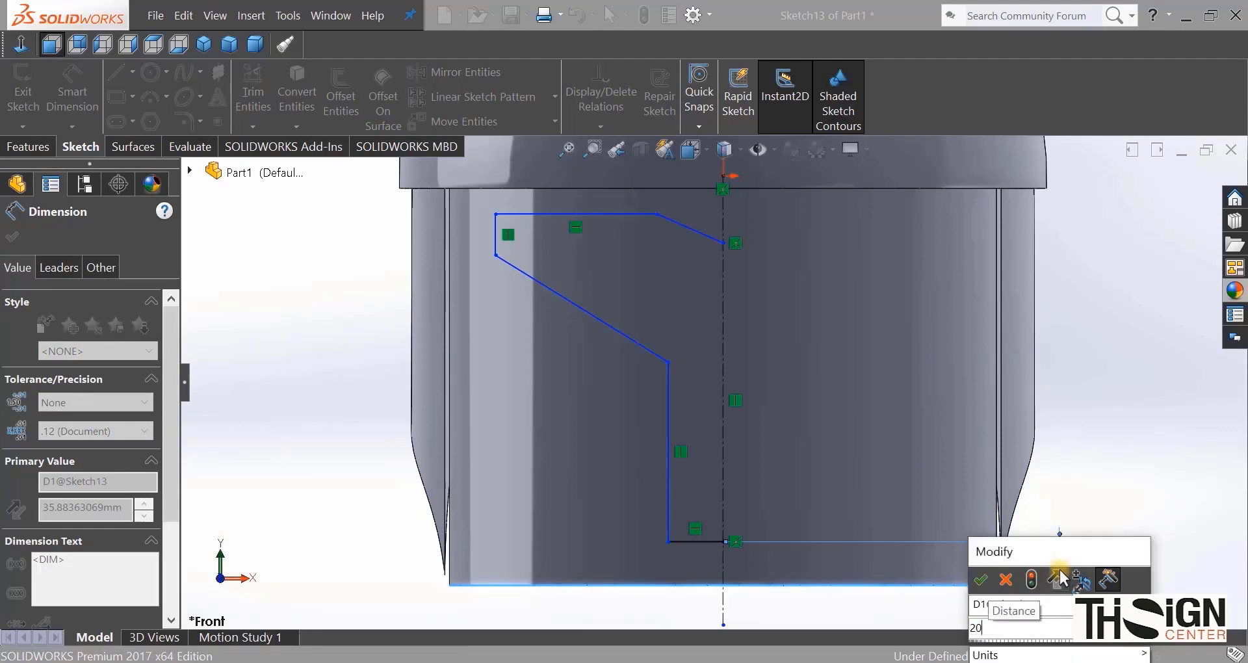
key("Return")
Step: Dimension the visor outline's bottom line at 31 mm long and place that dimension below the face plate
scroll(748, 541, "down", 2)
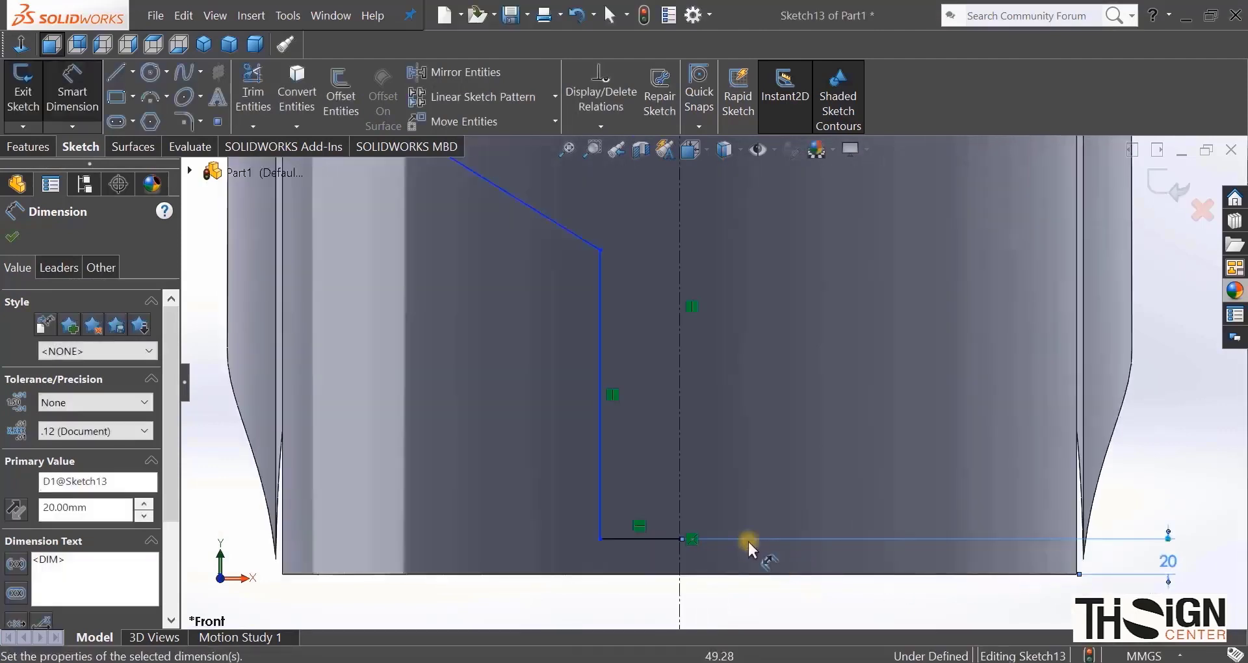
left_click(630, 540)
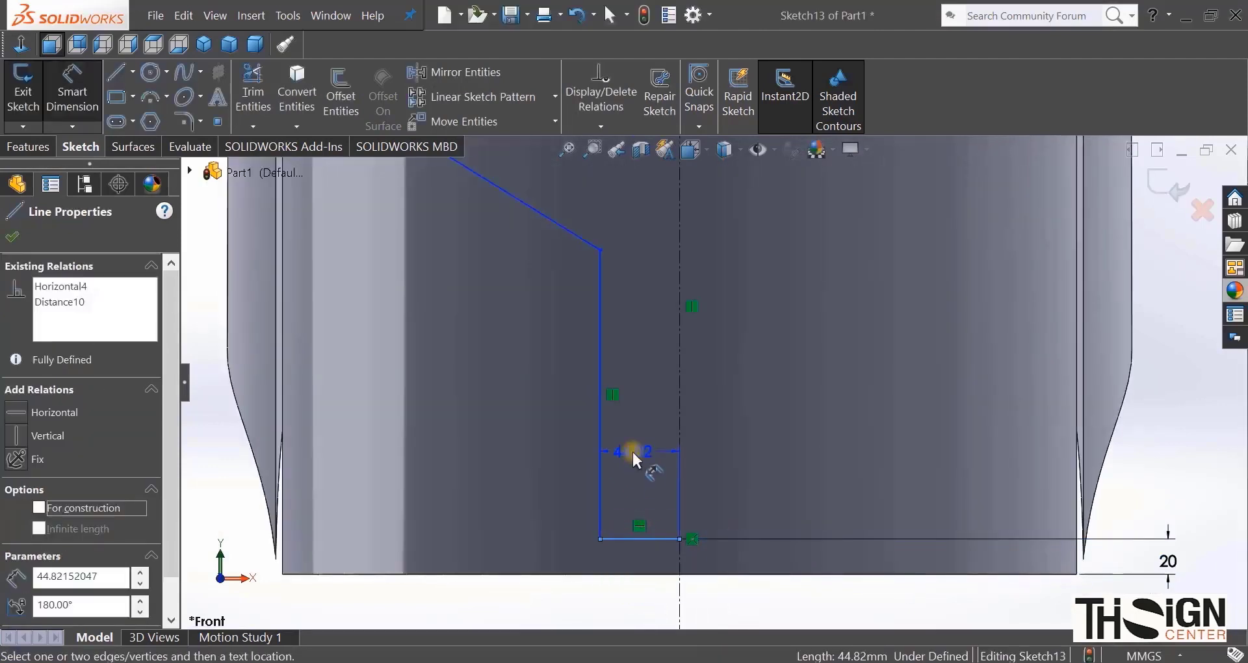
left_click(636, 452)
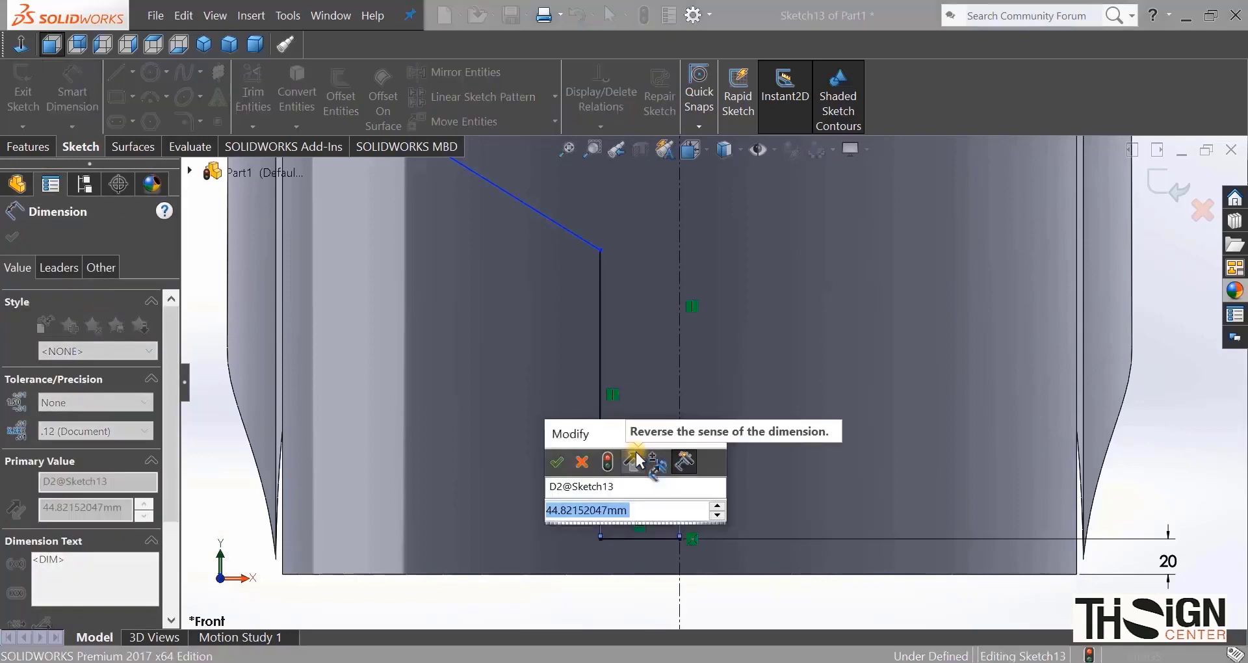
type("31")
key("Return")
scroll(455, 577, "up", 2)
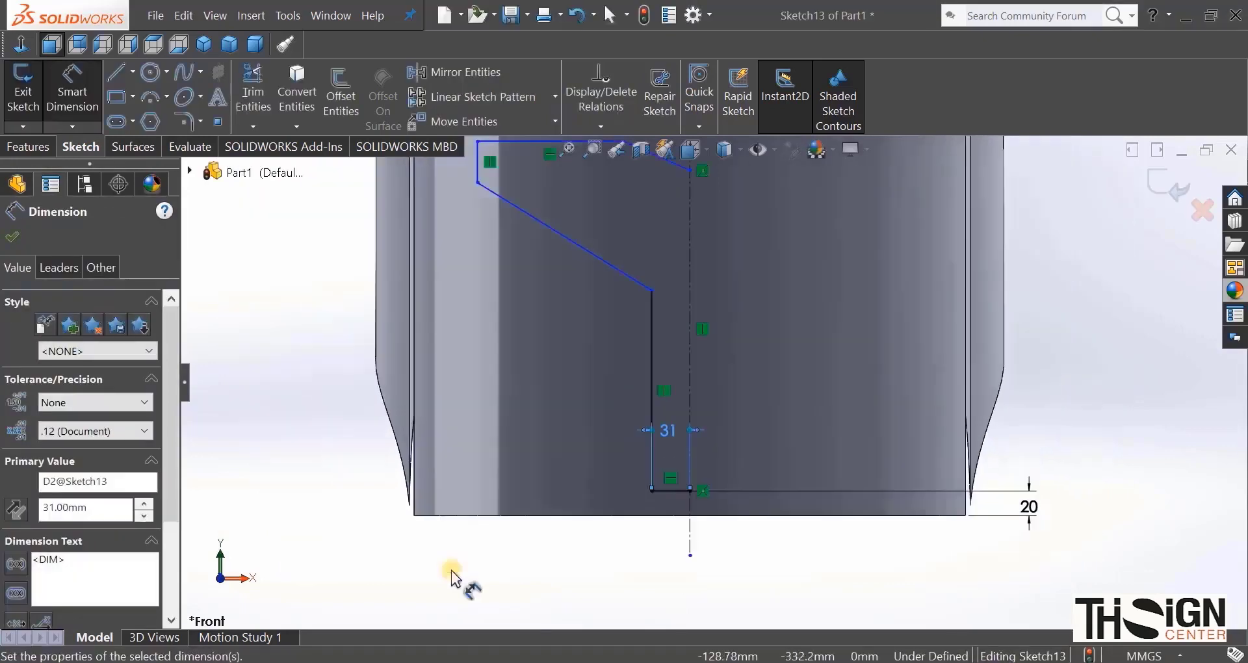
left_click(484, 574)
left_click_drag(664, 430, 670, 554)
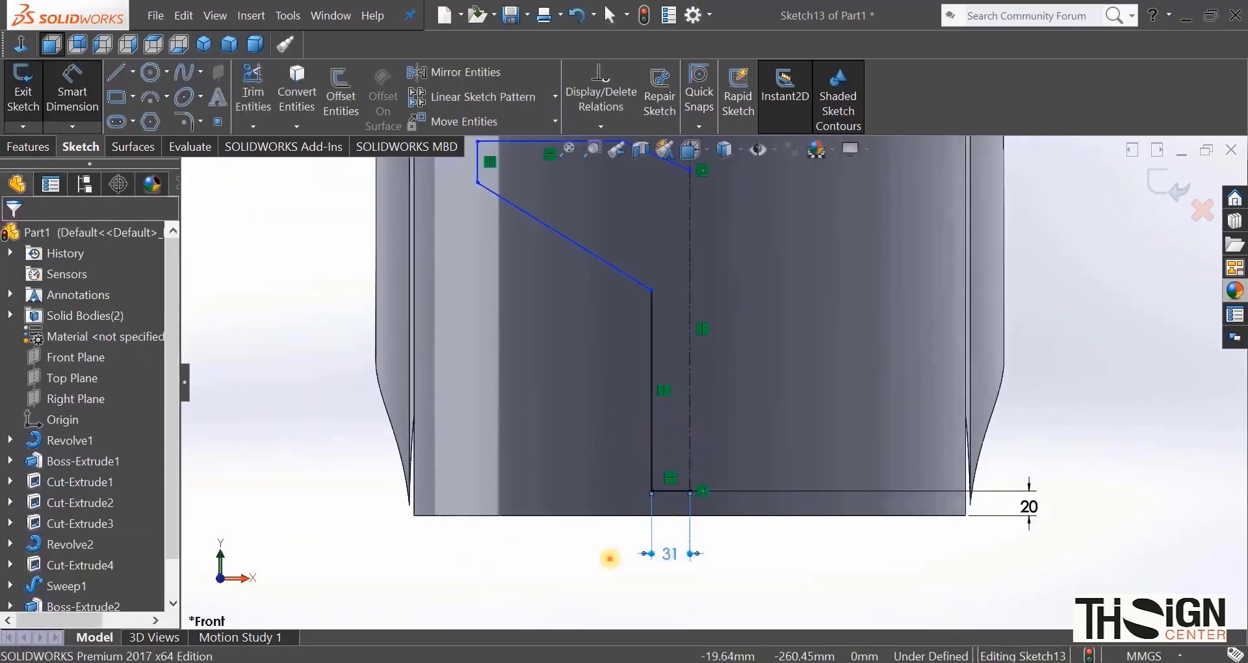
left_click(610, 559)
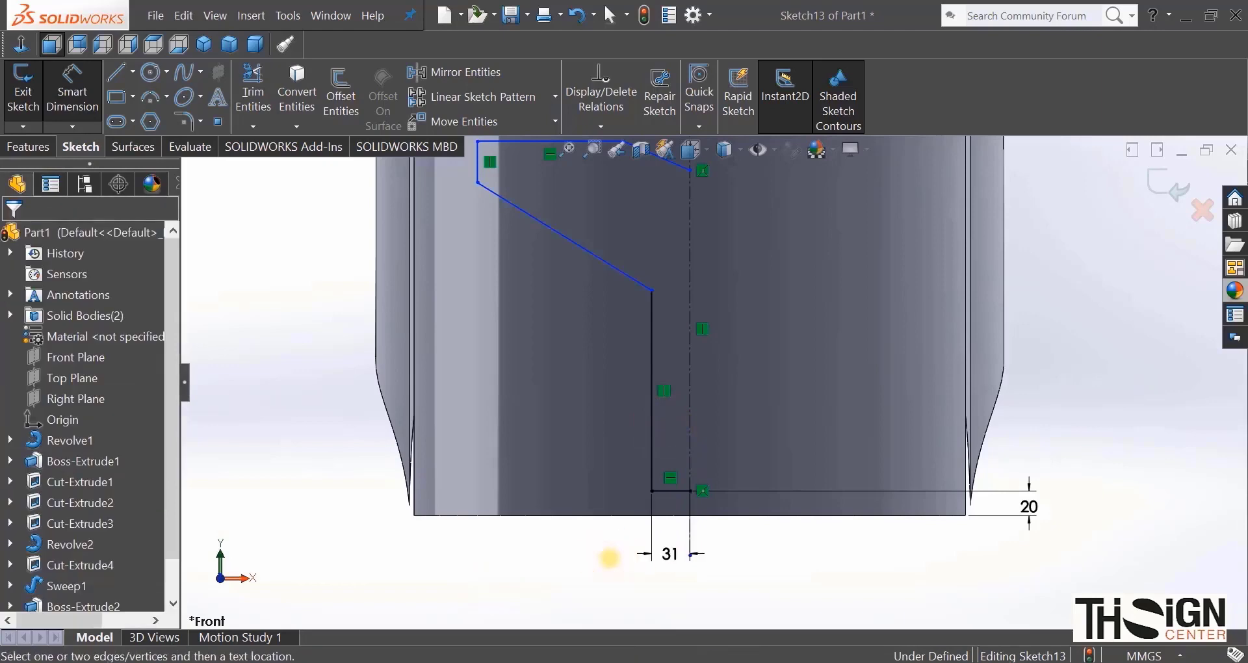
Step: Set the angle between the visor outline's lower slanted line and its long vertical line to 105 degrees
left_click(615, 269)
left_click(652, 337)
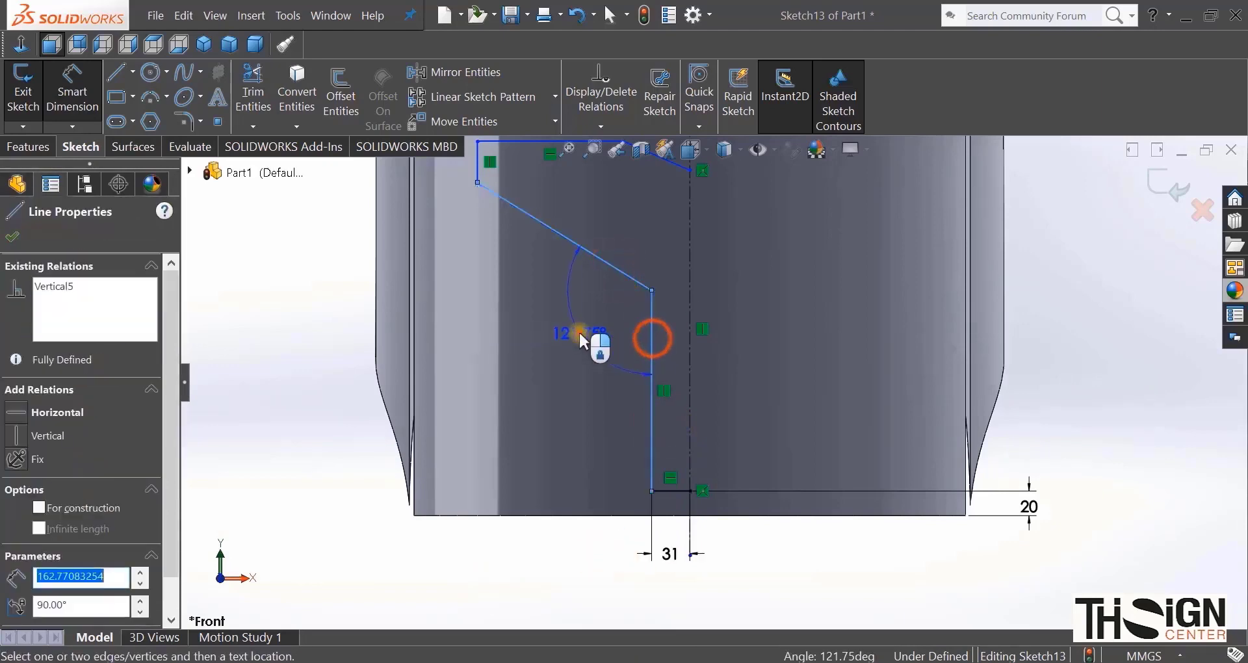
left_click(580, 334)
type("10")
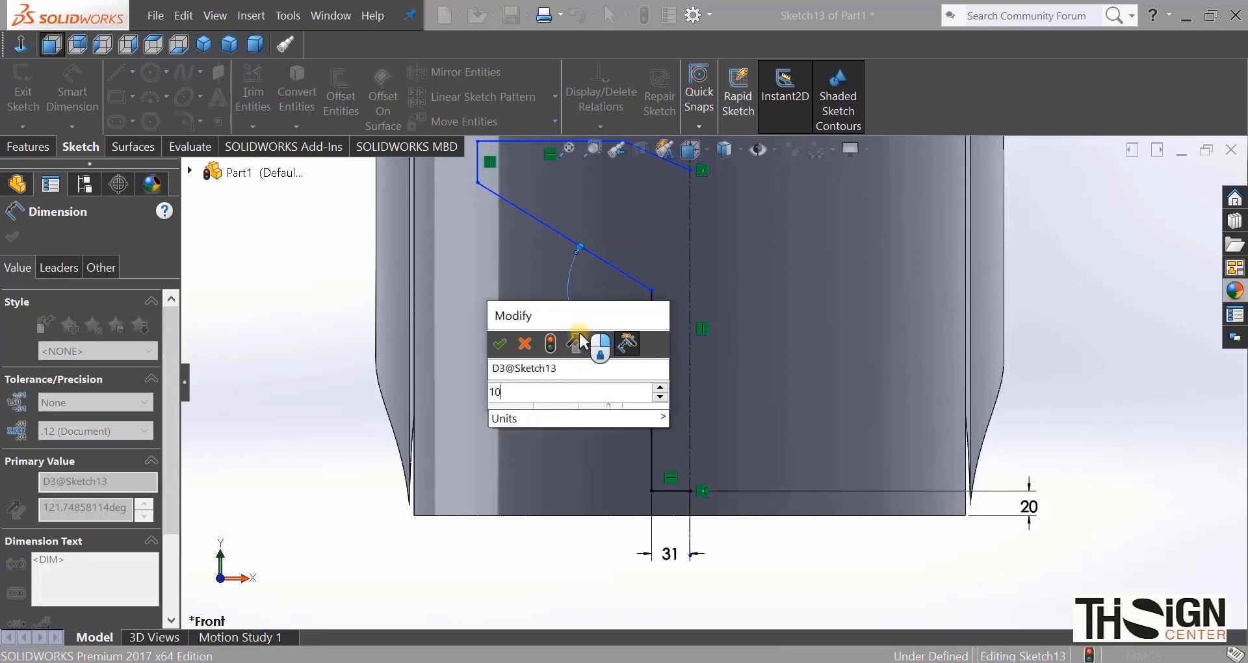
type("5")
key("Return")
left_click(352, 330)
Step: Dimension the lower end of the outline's short outer vertical line at 40 mm below the rim band's lower edge
scroll(754, 343, "up", 3)
scroll(667, 236, "down", 5)
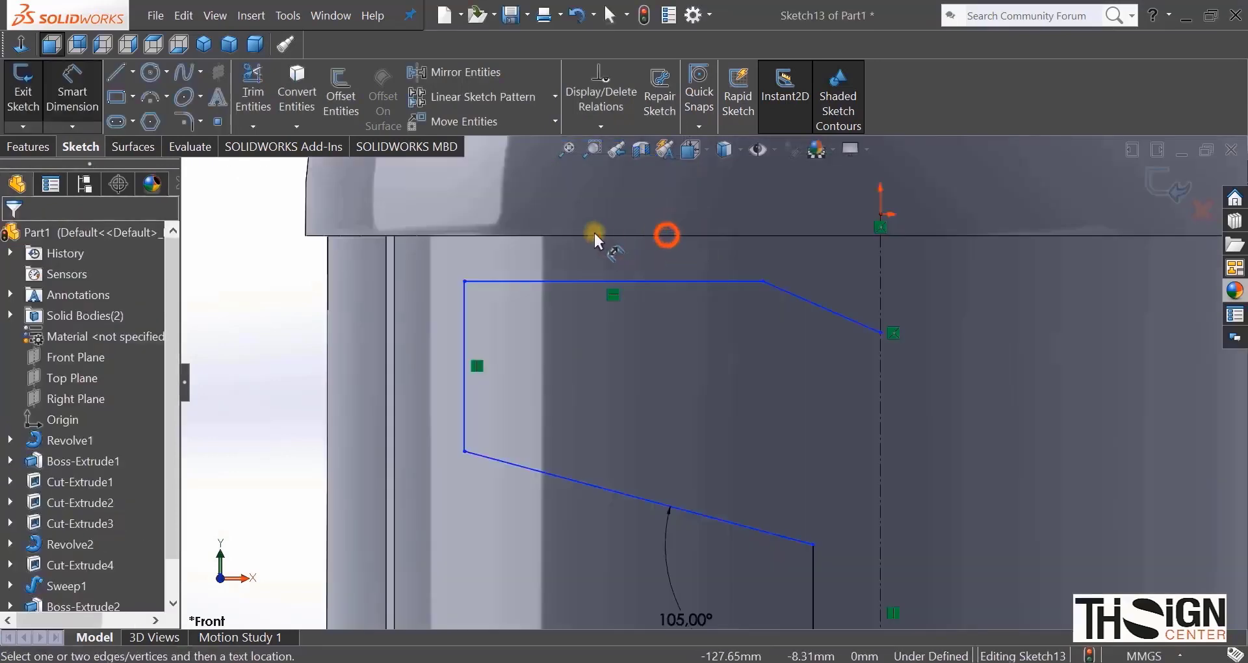
left_click(365, 236)
left_click(464, 449)
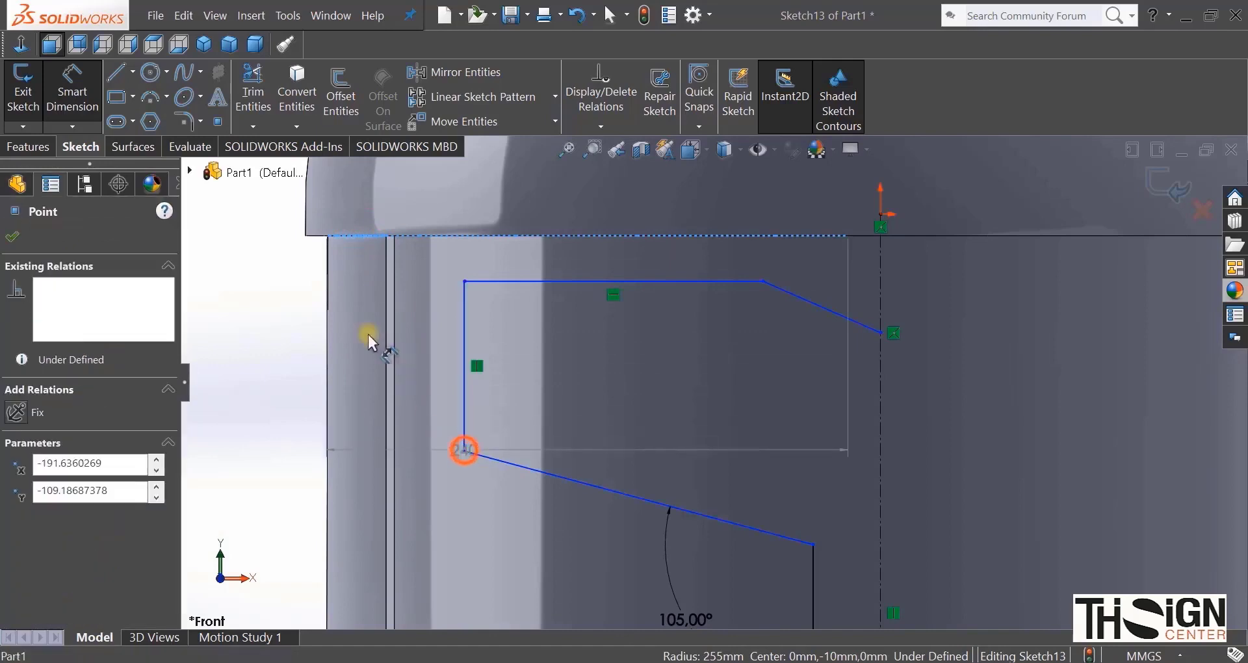
left_click(271, 334)
type("40")
key("Return")
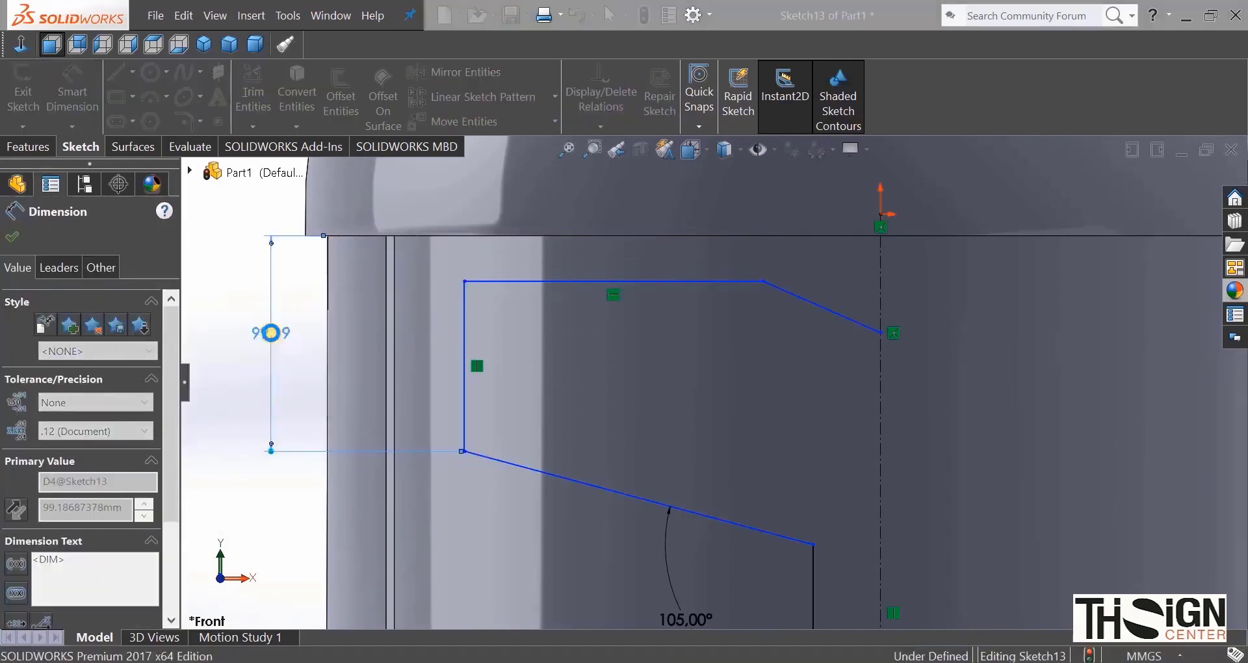
left_click(262, 430)
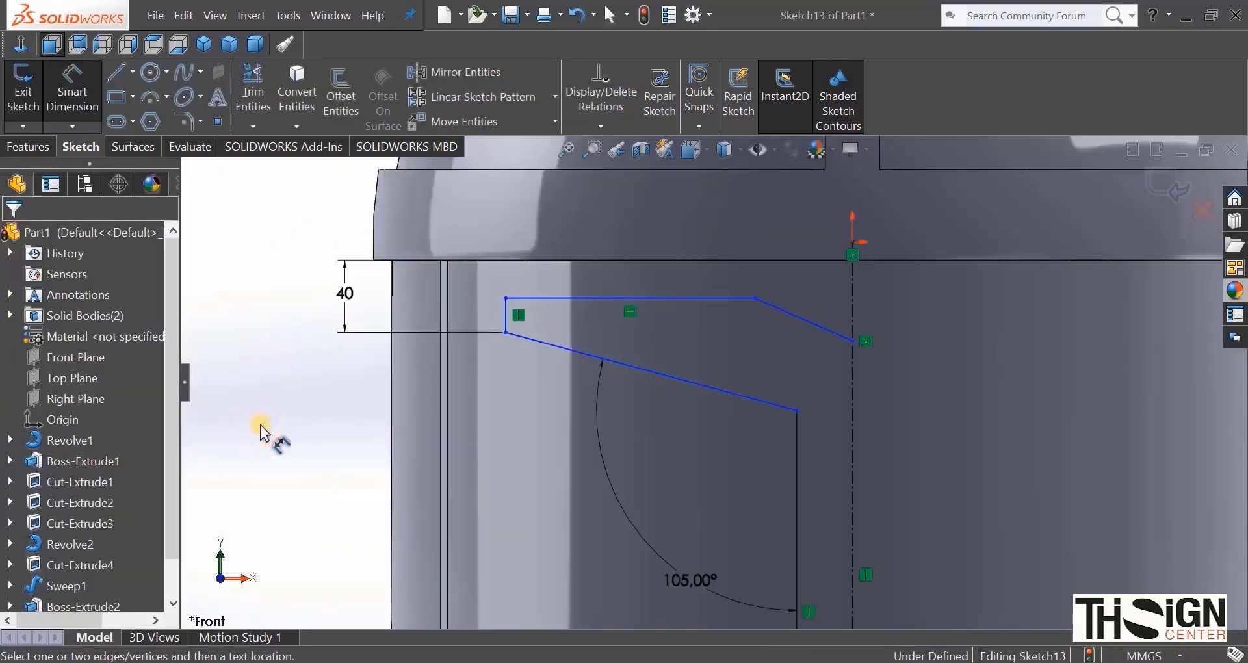
Step: Dimension the outline's horizontal top line at 10 mm below the rim band's lower edge
left_click(544, 299)
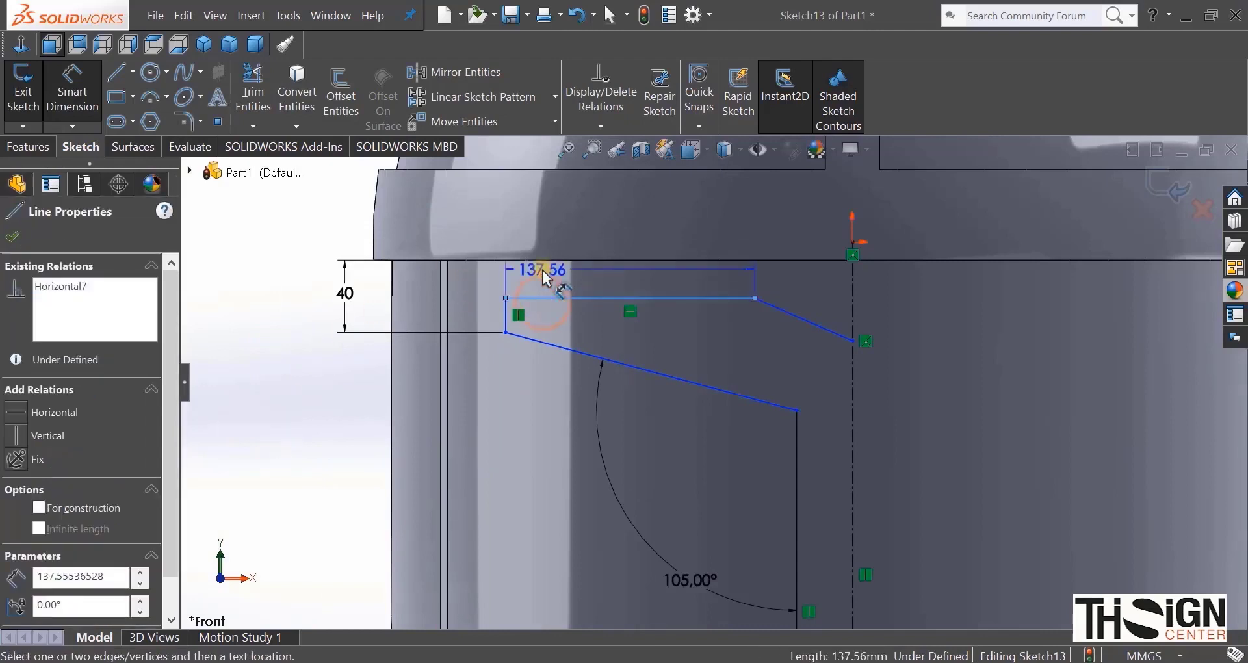
left_click(427, 259)
left_click(370, 284)
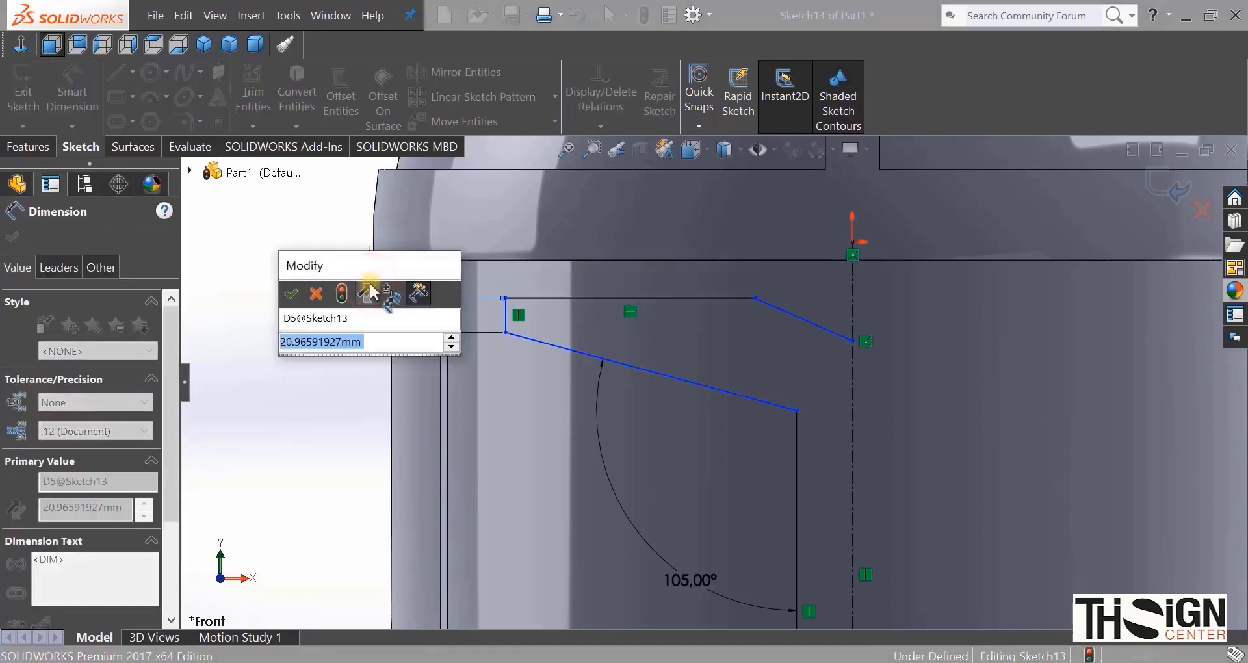
type("10")
key("Return")
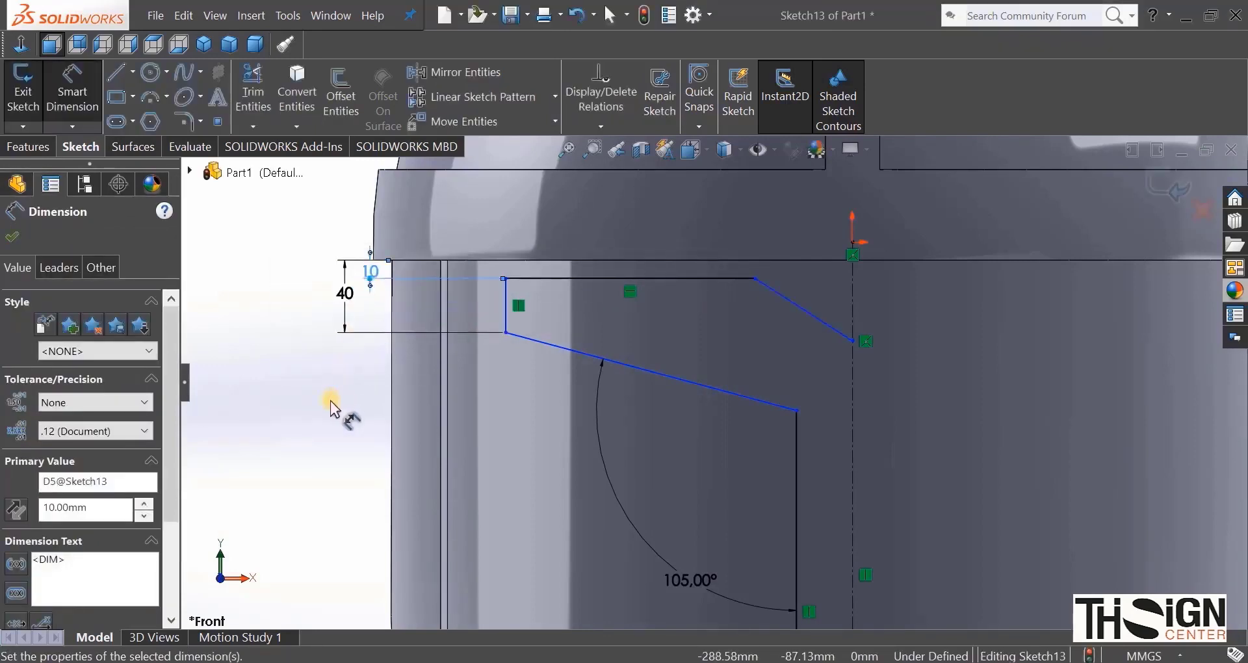
Step: Dimension the upper slanted line's endpoint on the centerline at 40 mm below the rim band's lower edge
left_click(854, 342)
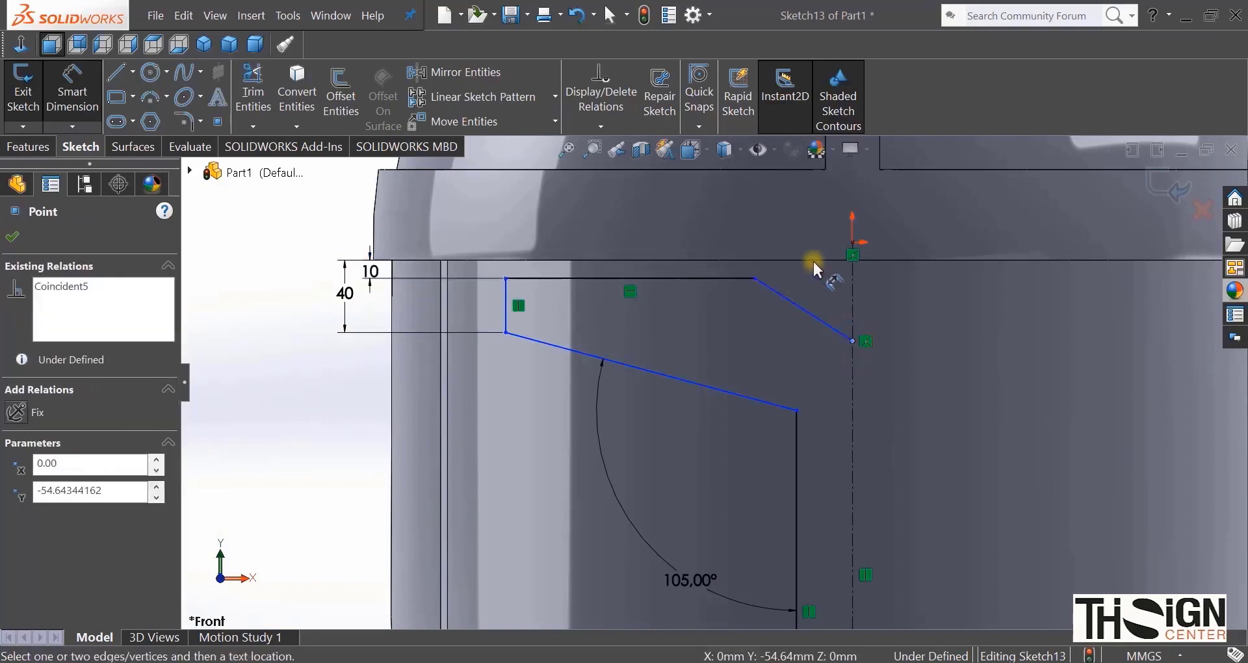
left_click(870, 260)
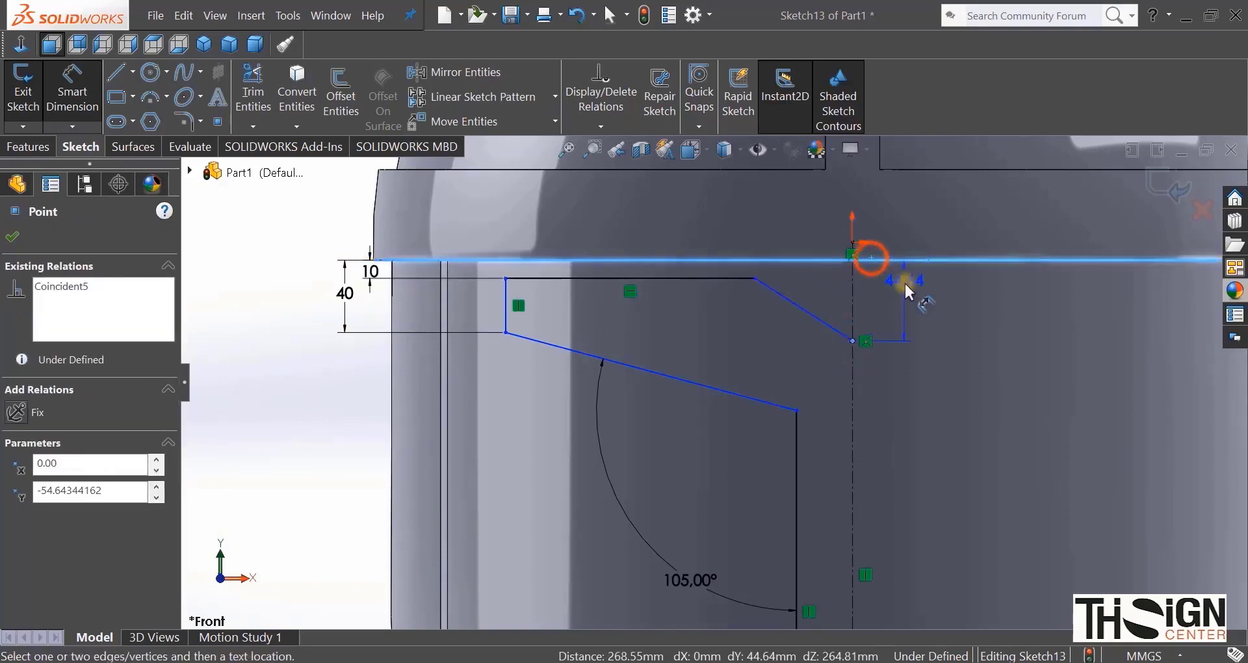
left_click(907, 305)
type("40")
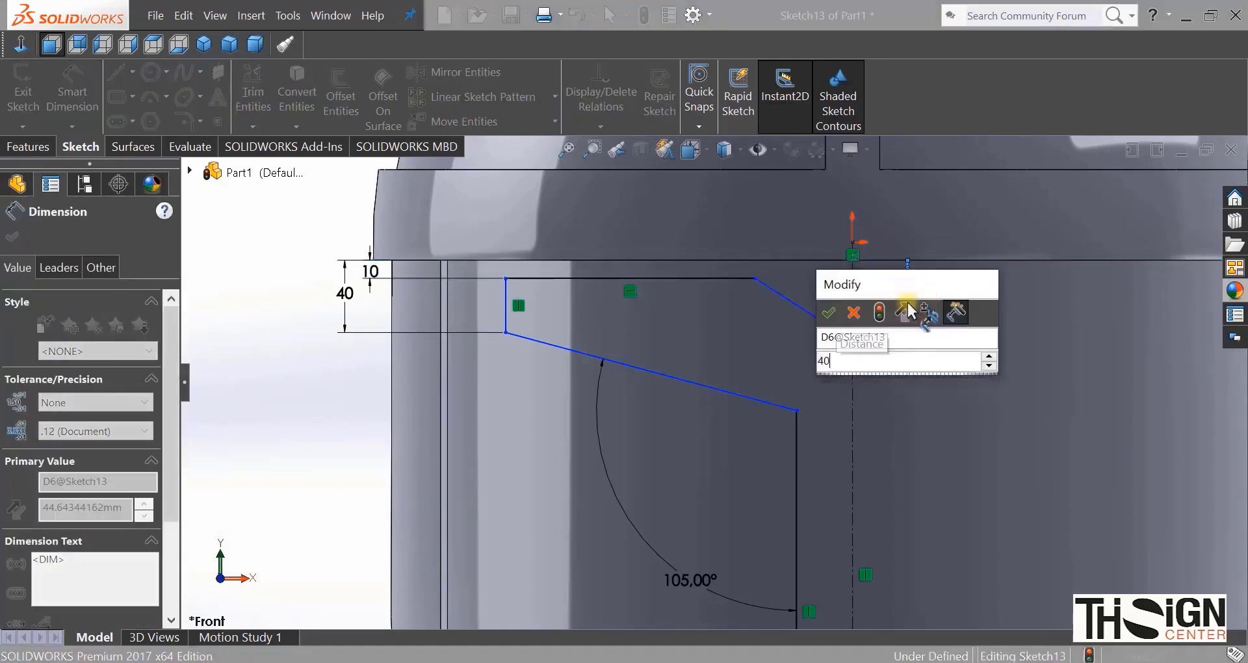
key("Return")
Step: Set the angle between the outline's upper slanted line and the centerline to 105 degrees
left_click(814, 312)
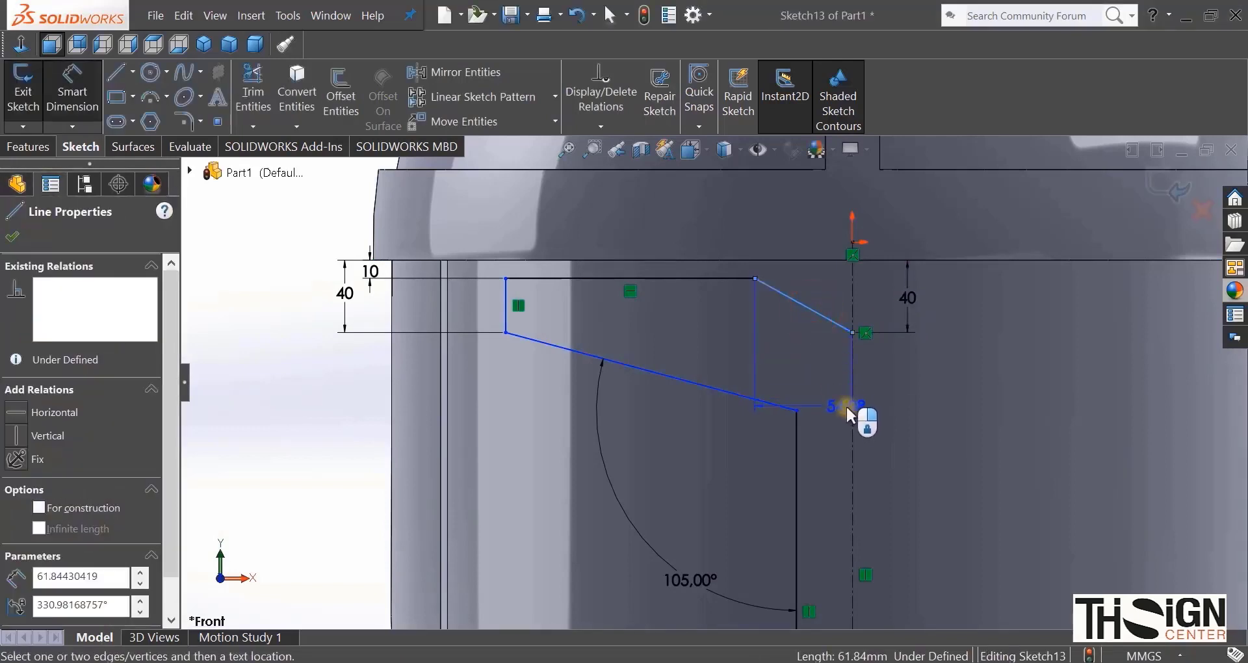
left_click(851, 407)
left_click(799, 366)
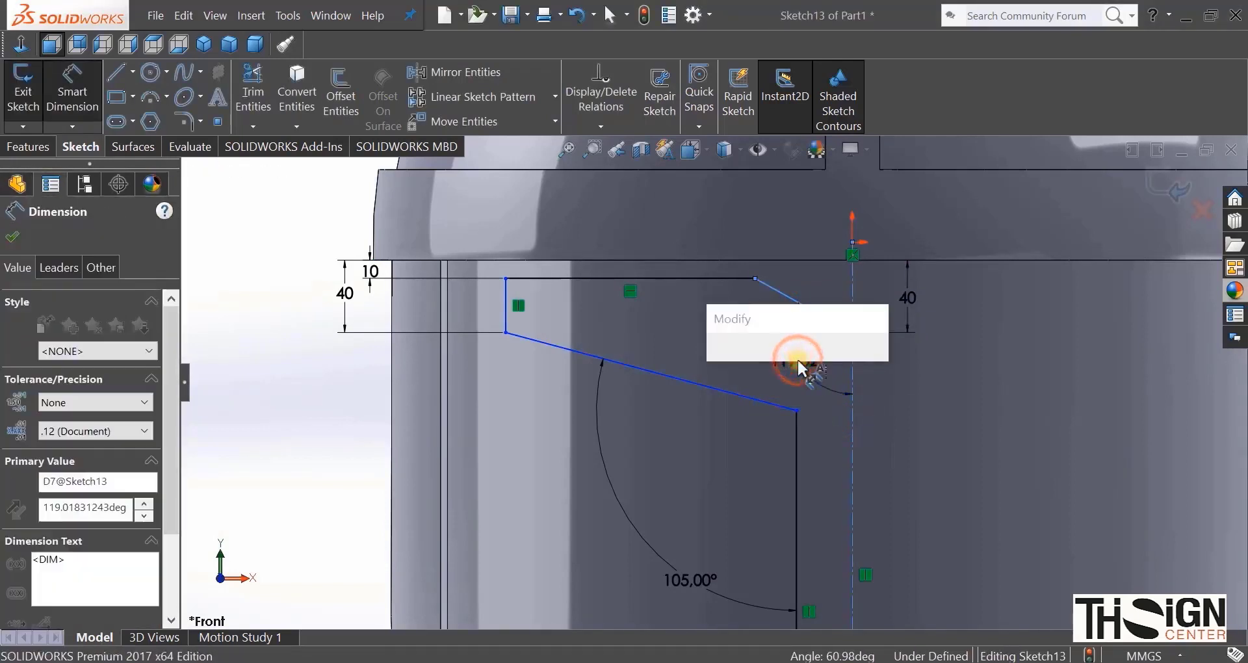
type("105")
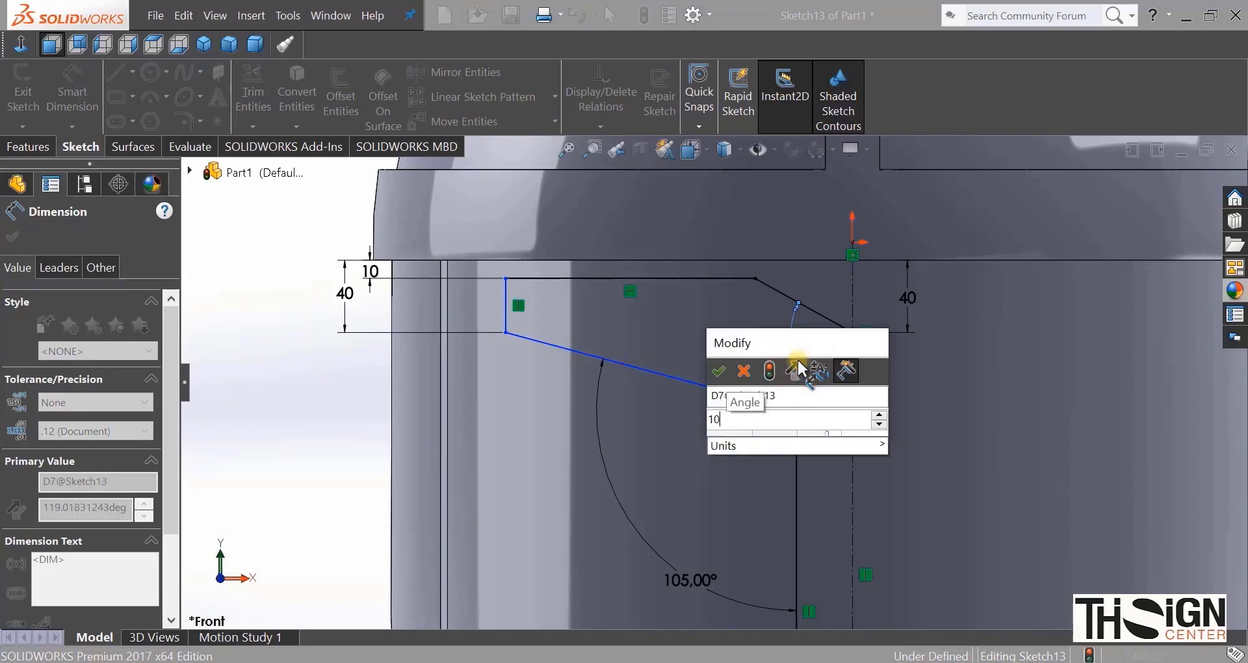
key("Return")
left_click(314, 447)
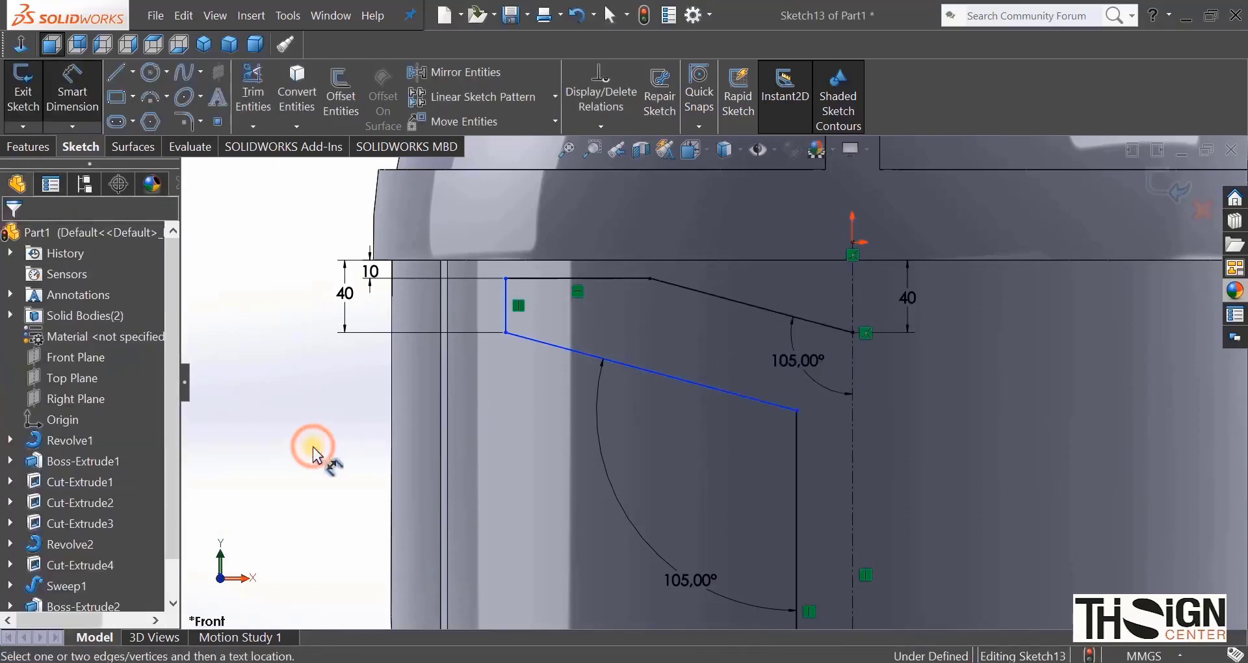
Step: Dimension the outline's short outer vertical line at 10 mm from the neighbouring vertical side edge of the face plate
left_click(506, 312)
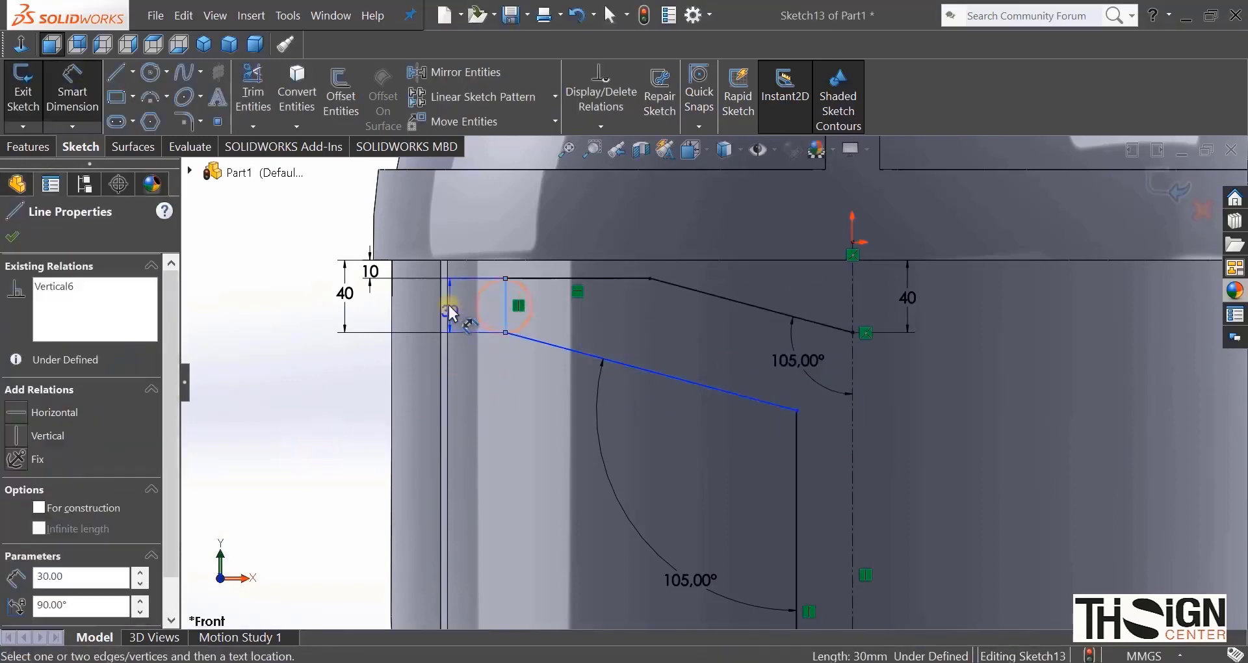
left_click(451, 311)
left_click(475, 241)
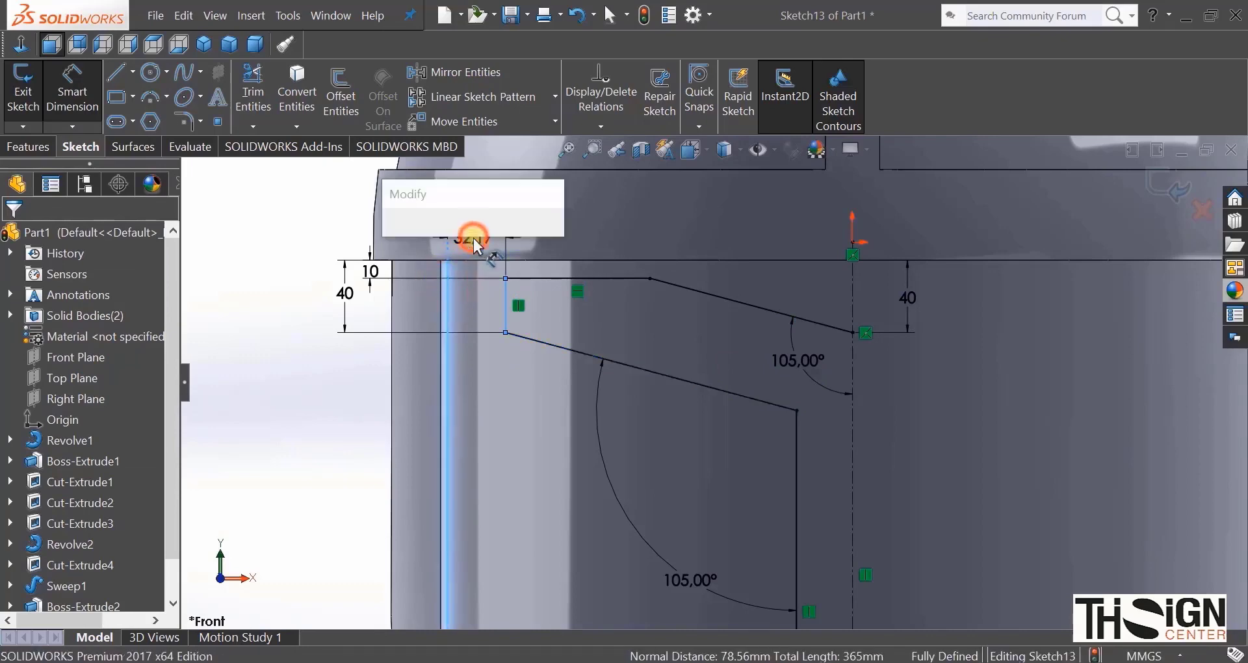
type("10")
key("Return")
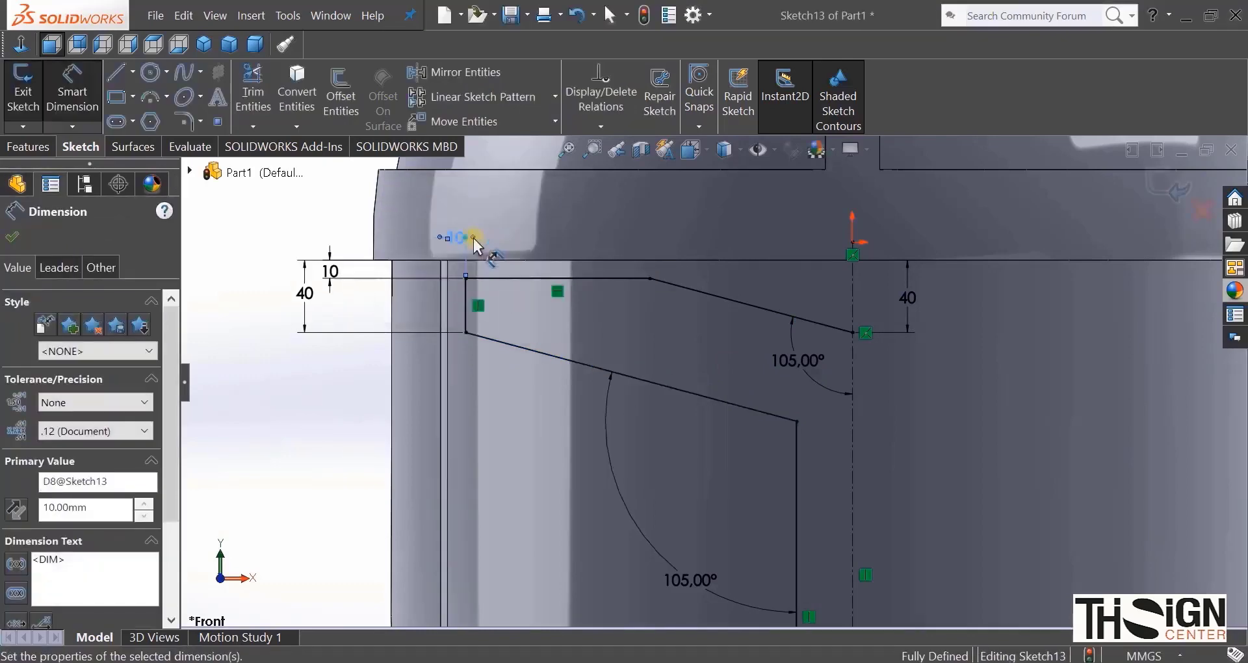
Step: Round the corner between the lower slanted line and the long vertical line with a 30 mm sketch fillet
scroll(301, 433, "up", 6)
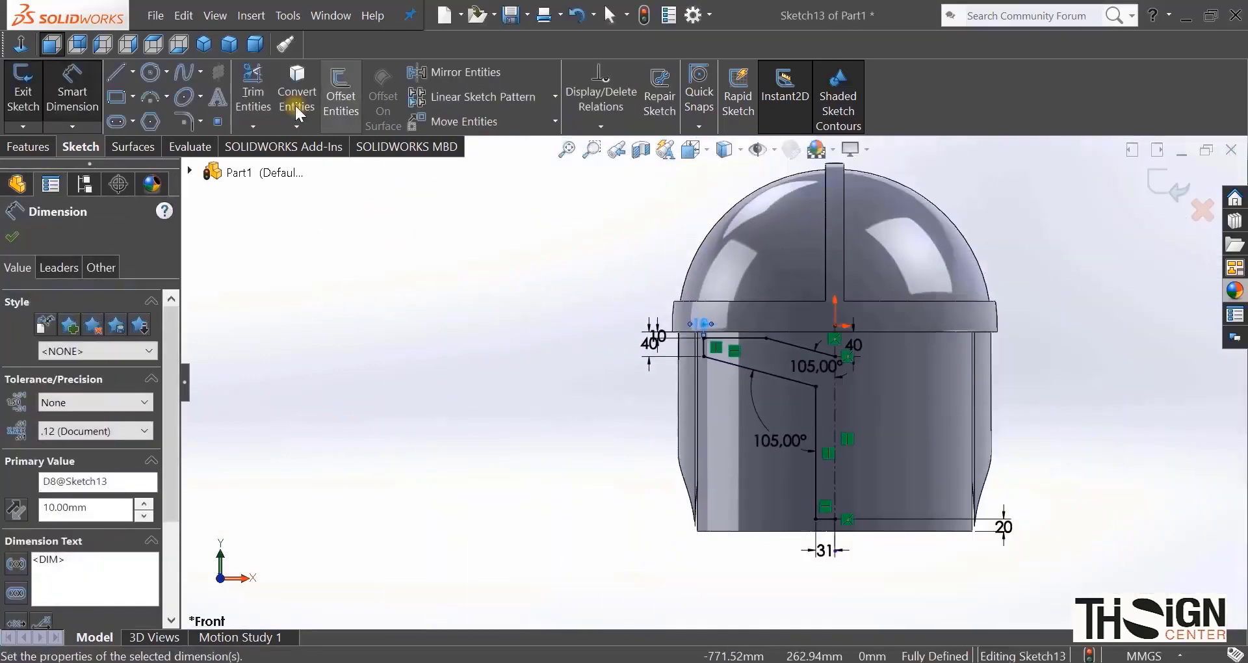
left_click(182, 118)
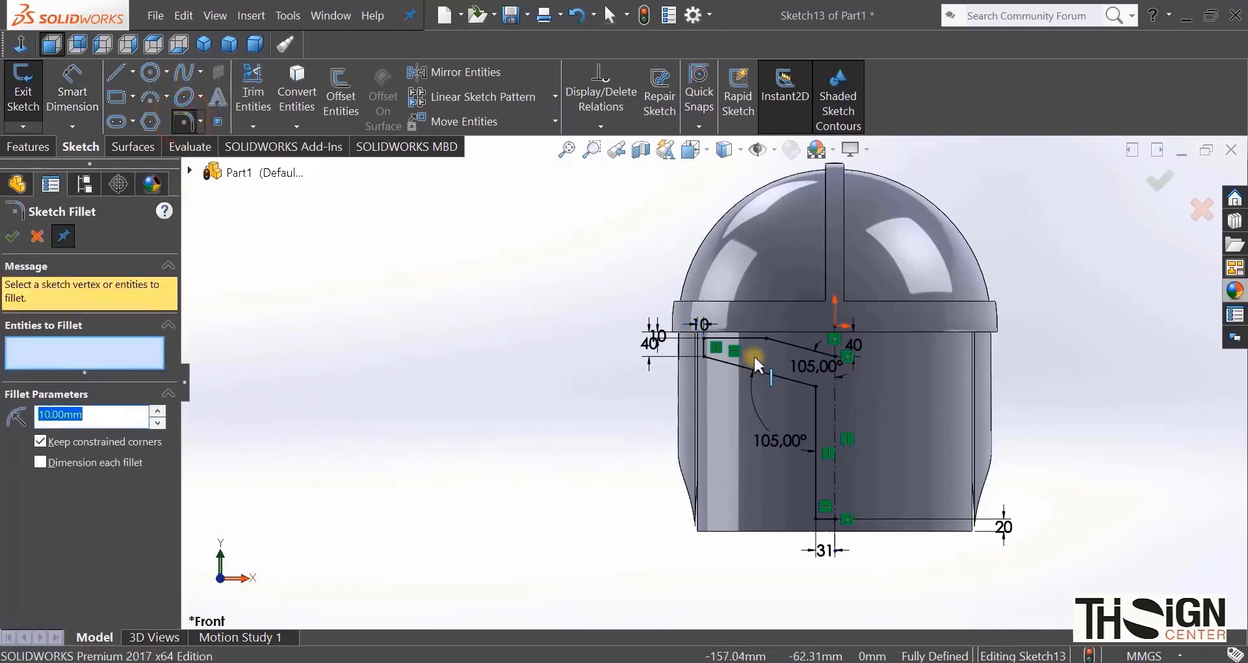
scroll(816, 358, "down", 3)
left_click(817, 410)
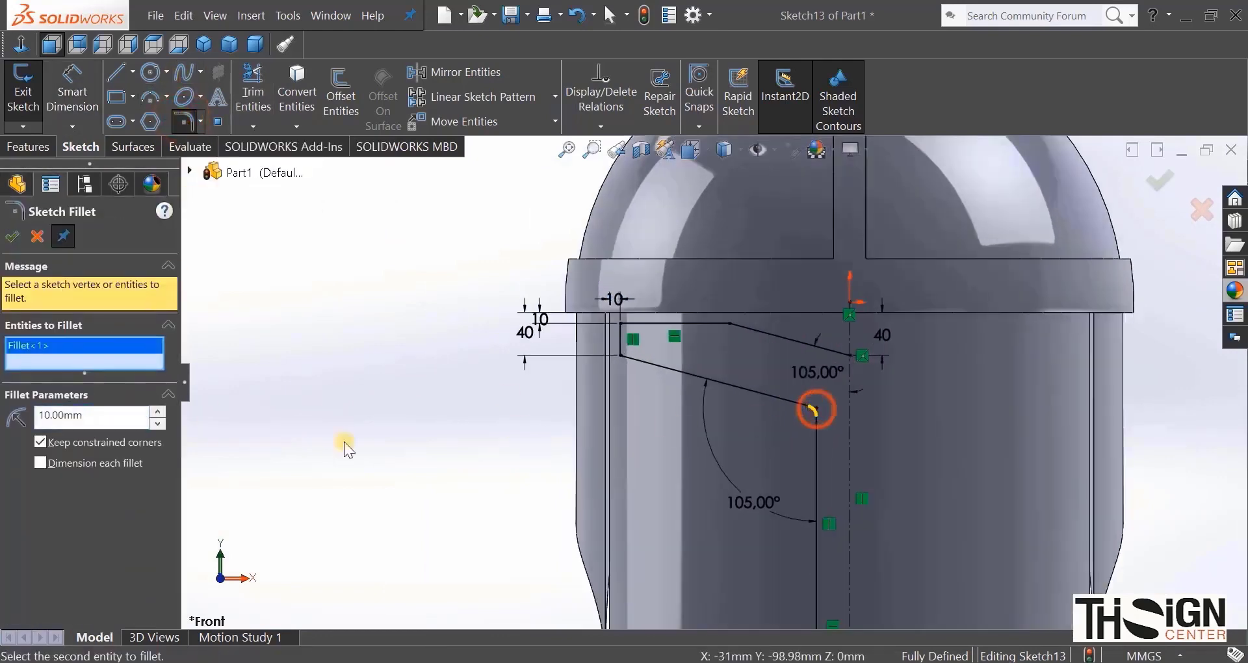
left_click(117, 416)
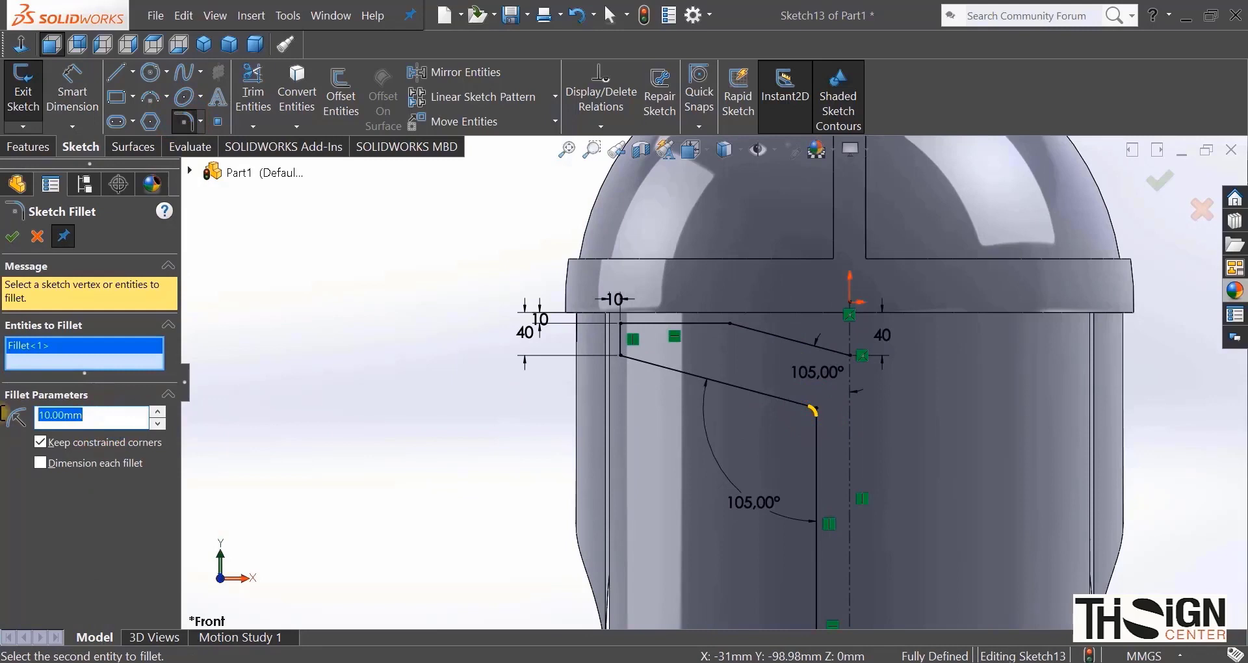
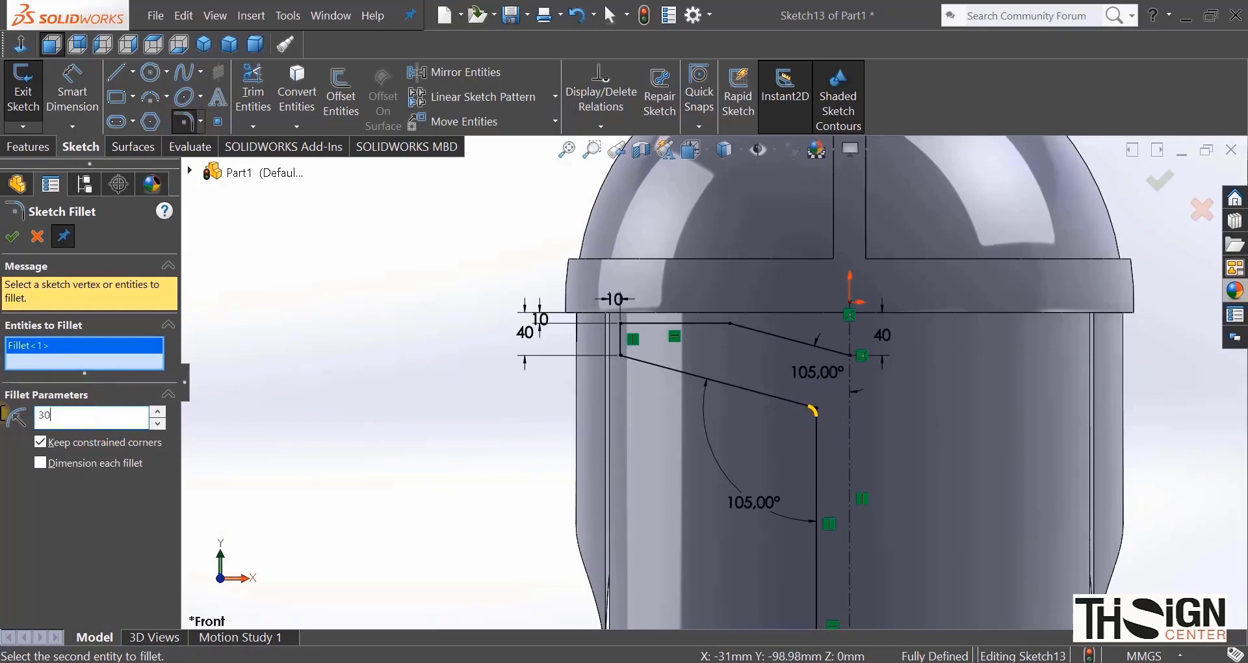
left_click(14, 237)
Step: Draw a three-point arc of about 33 mm radius across the outer upper corner, from the lower outer corner point to the top line
left_click(150, 100)
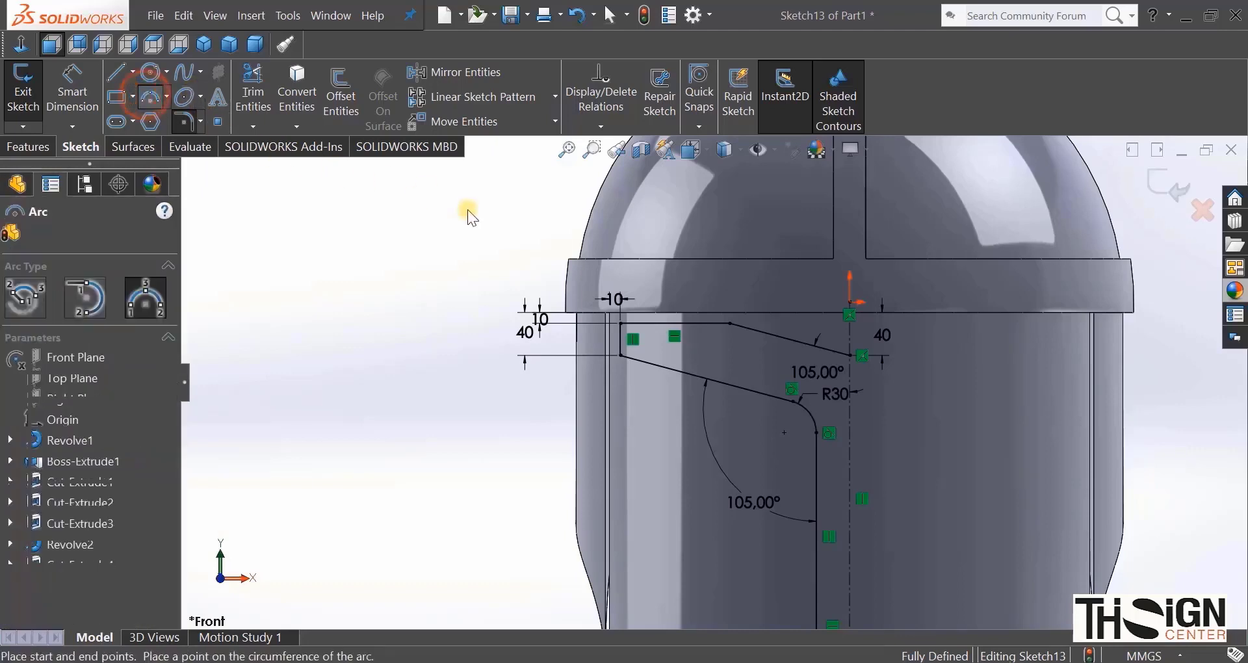
scroll(650, 335, "down", 3)
left_click(461, 386)
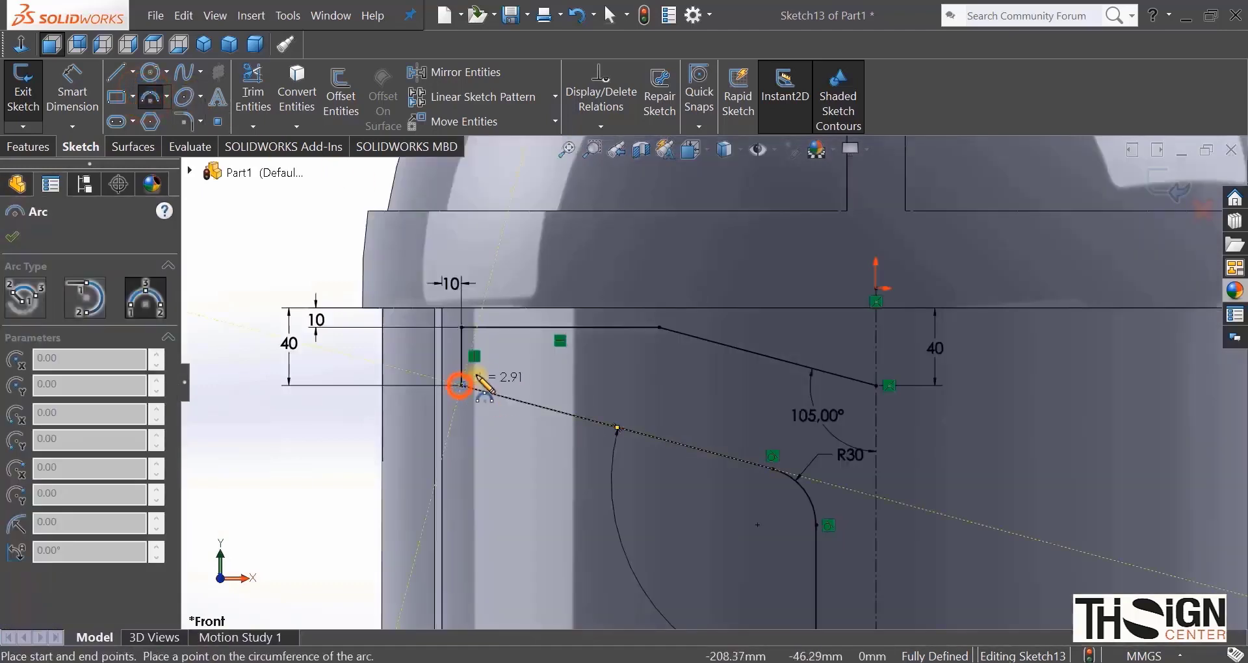
left_click(532, 328)
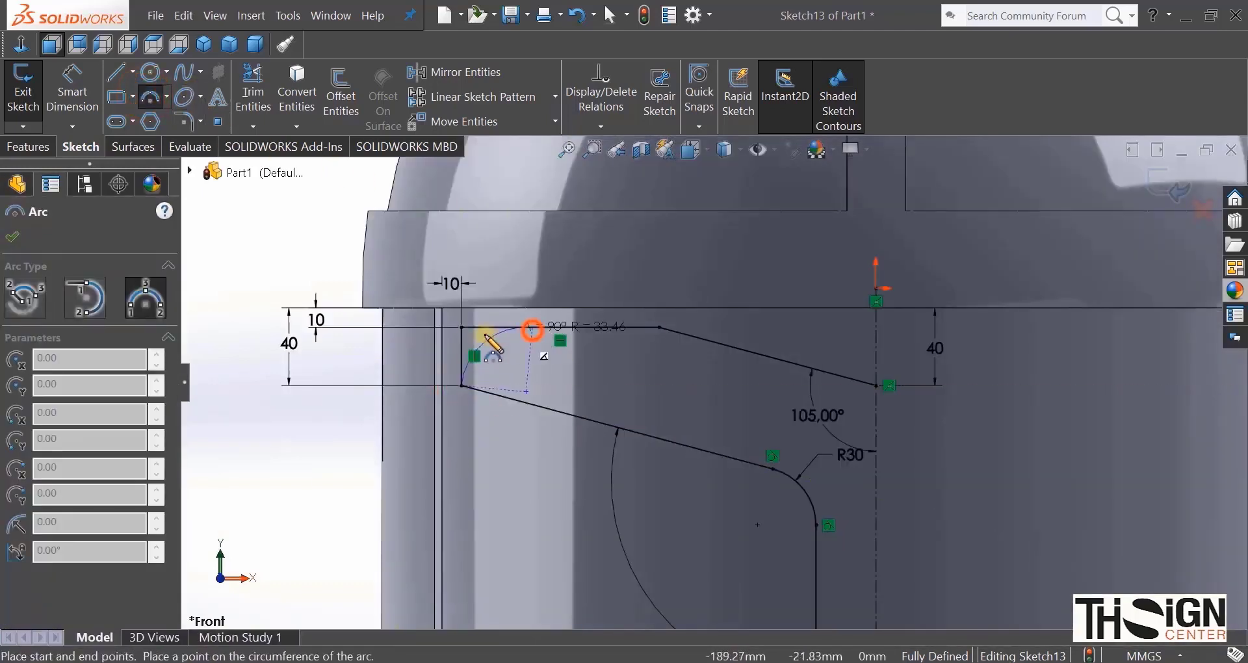
left_click(478, 353)
scroll(496, 353, "down", 4)
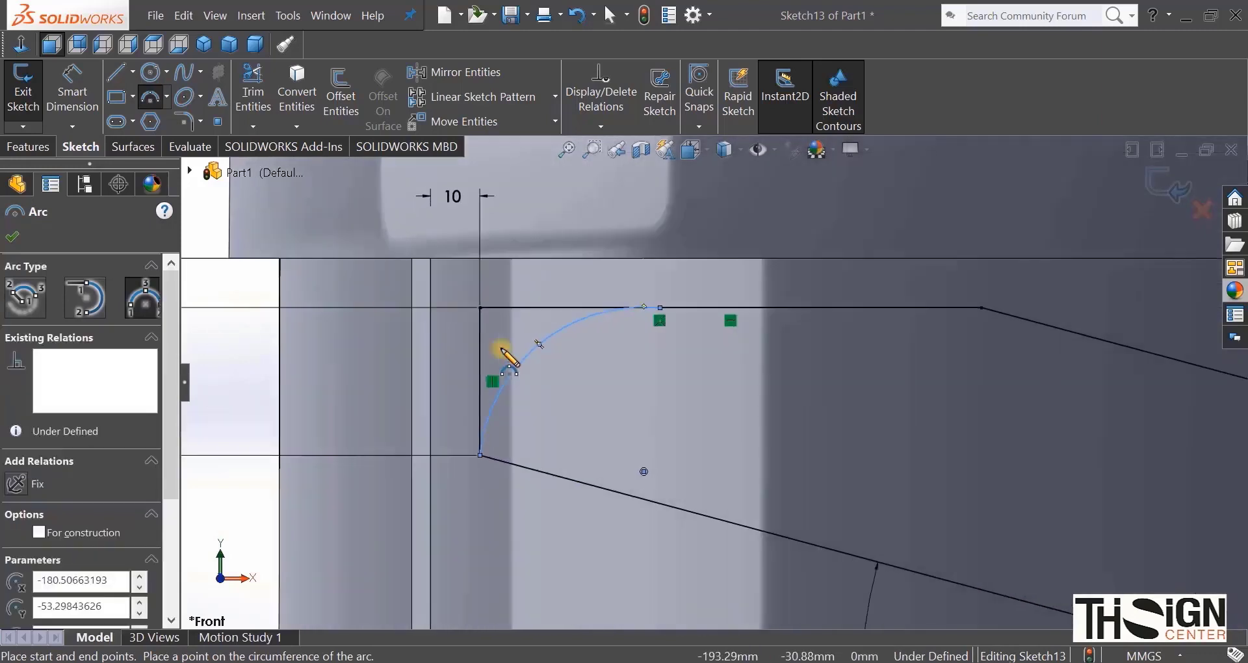
scroll(502, 351, "up", 4)
Step: Dimension the arc across the outline's outer upper corner with a radius of 40 mm
left_click(78, 87)
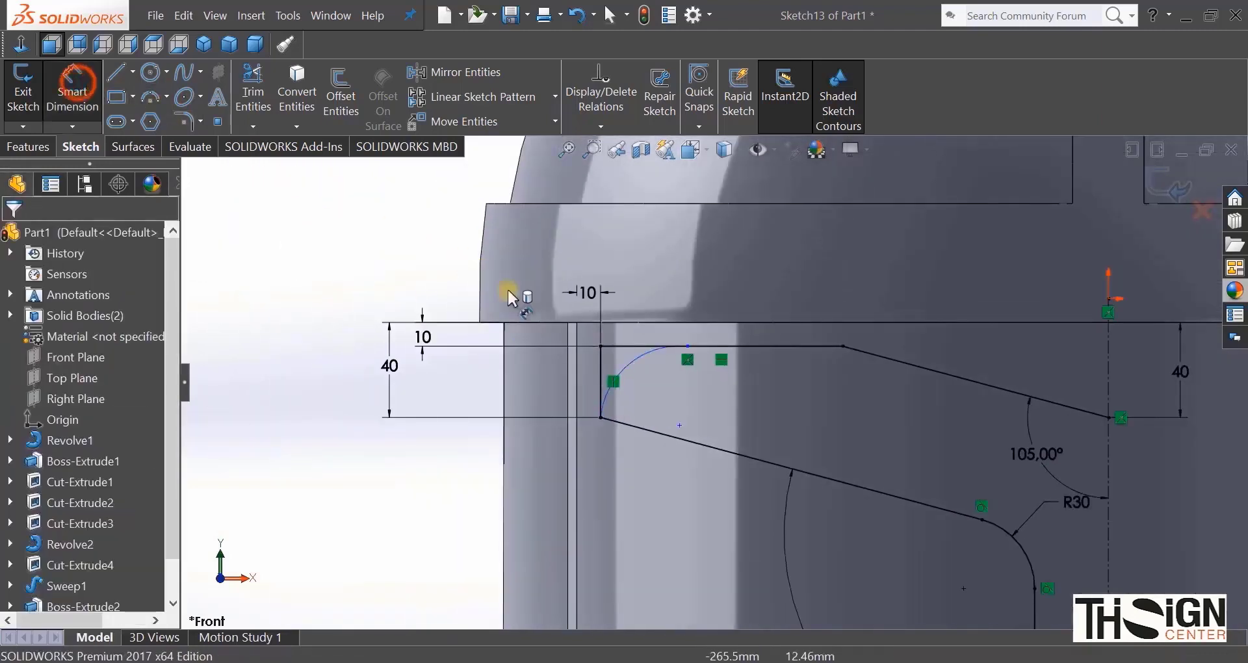
left_click(624, 367)
left_click(587, 255)
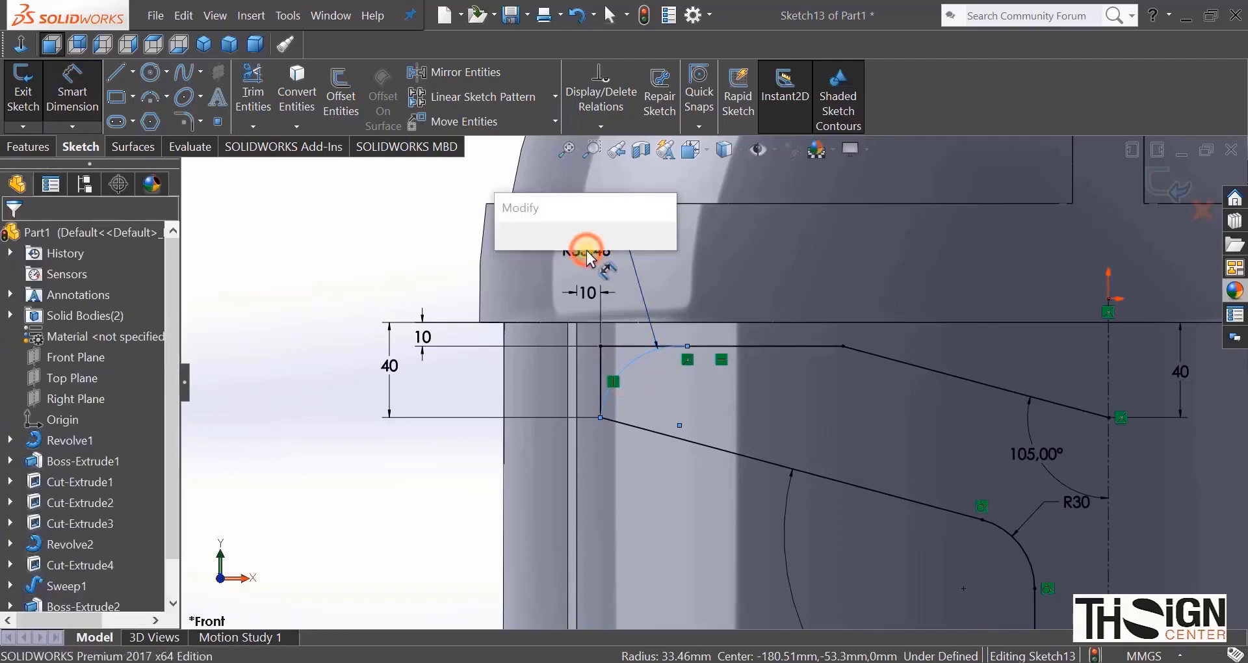
type("40")
key("Return")
key("Escape")
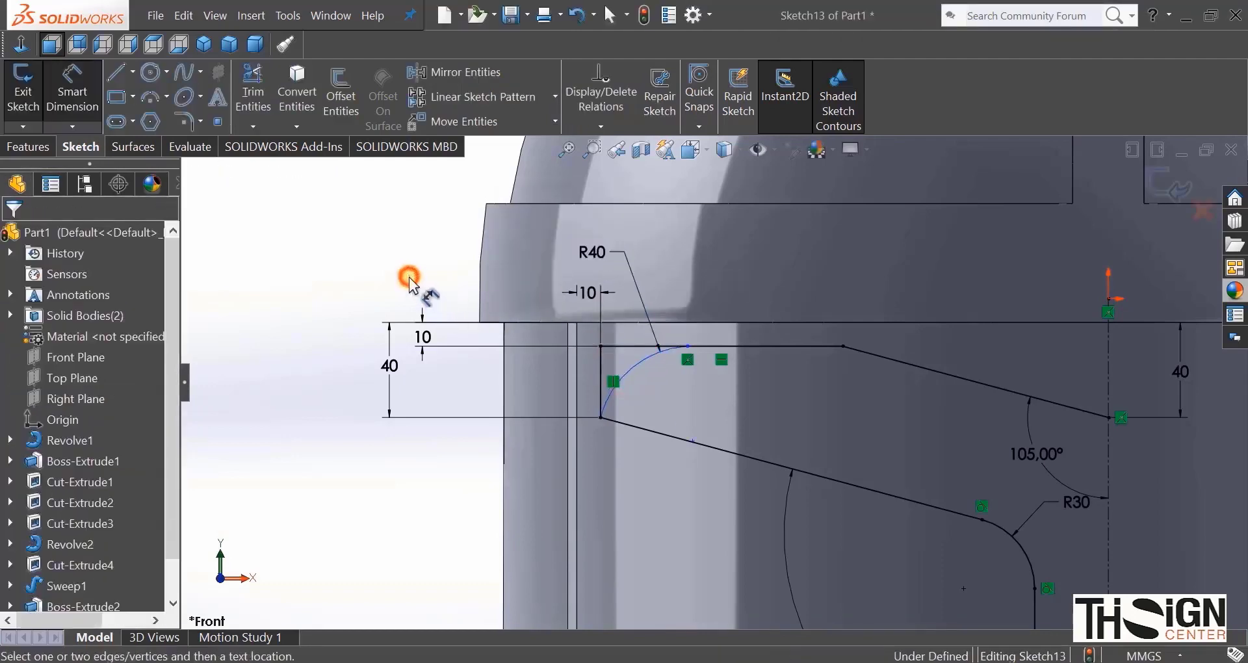
Step: Dimension the horizontal distance between the two endpoints of the corner arc at 28 mm
right_click_drag(343, 293, 353, 229)
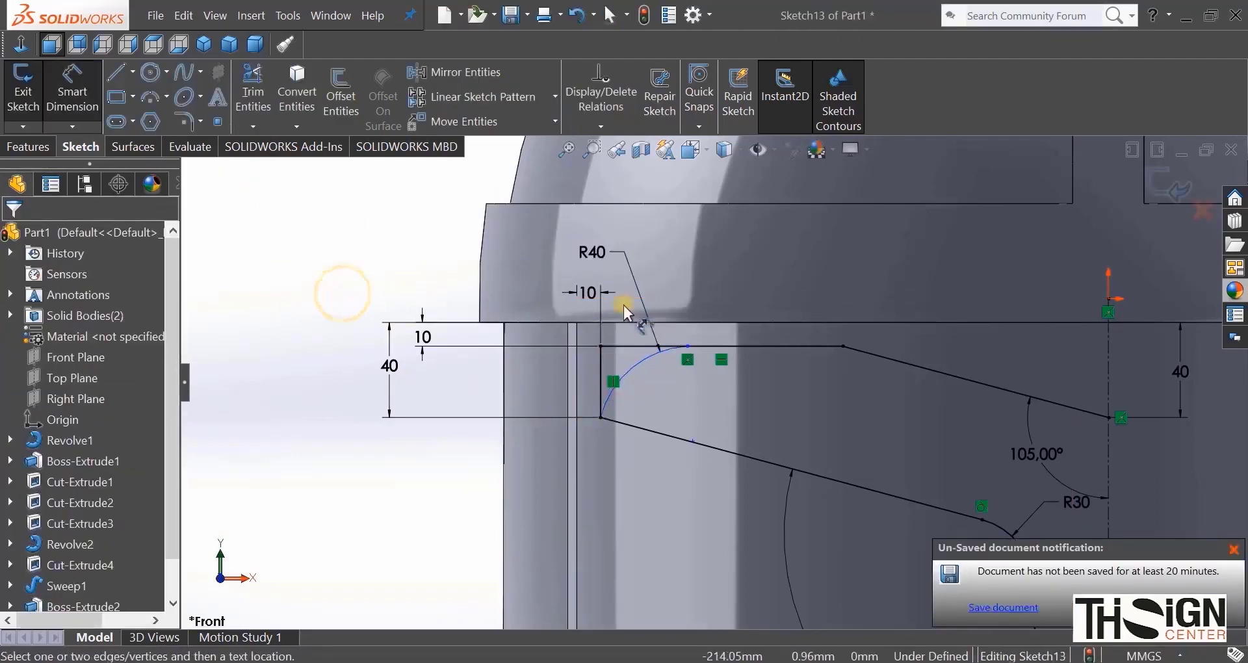
left_click(1235, 550)
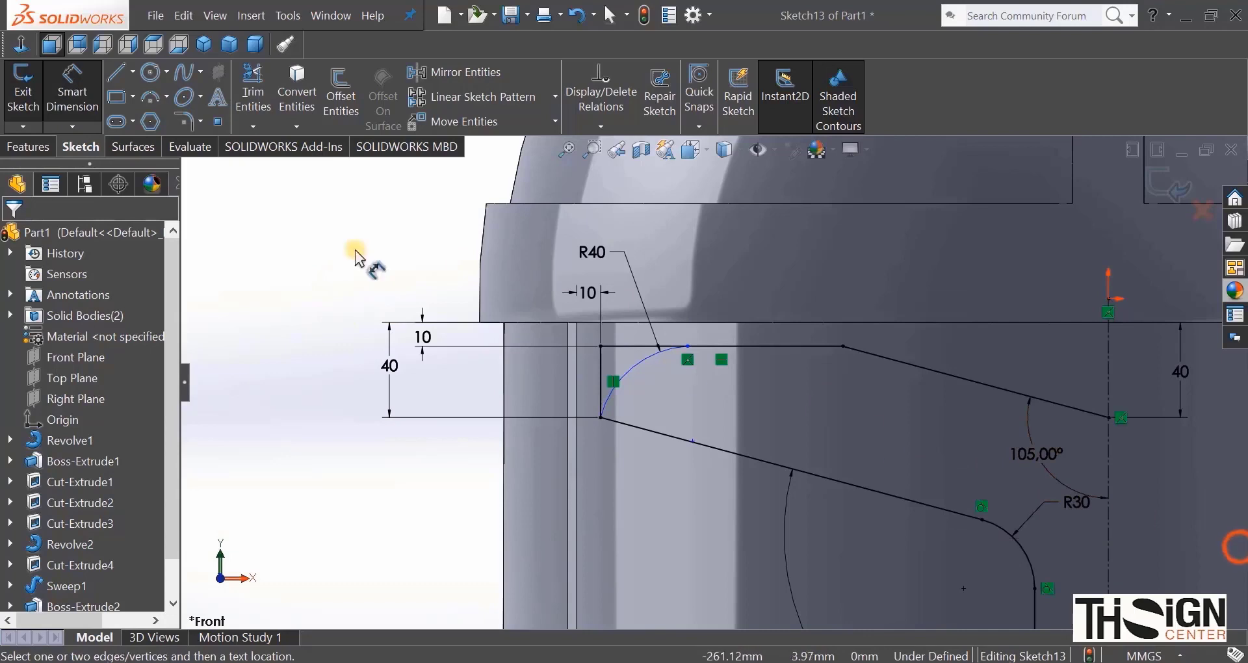
left_click(602, 418)
left_click(688, 347)
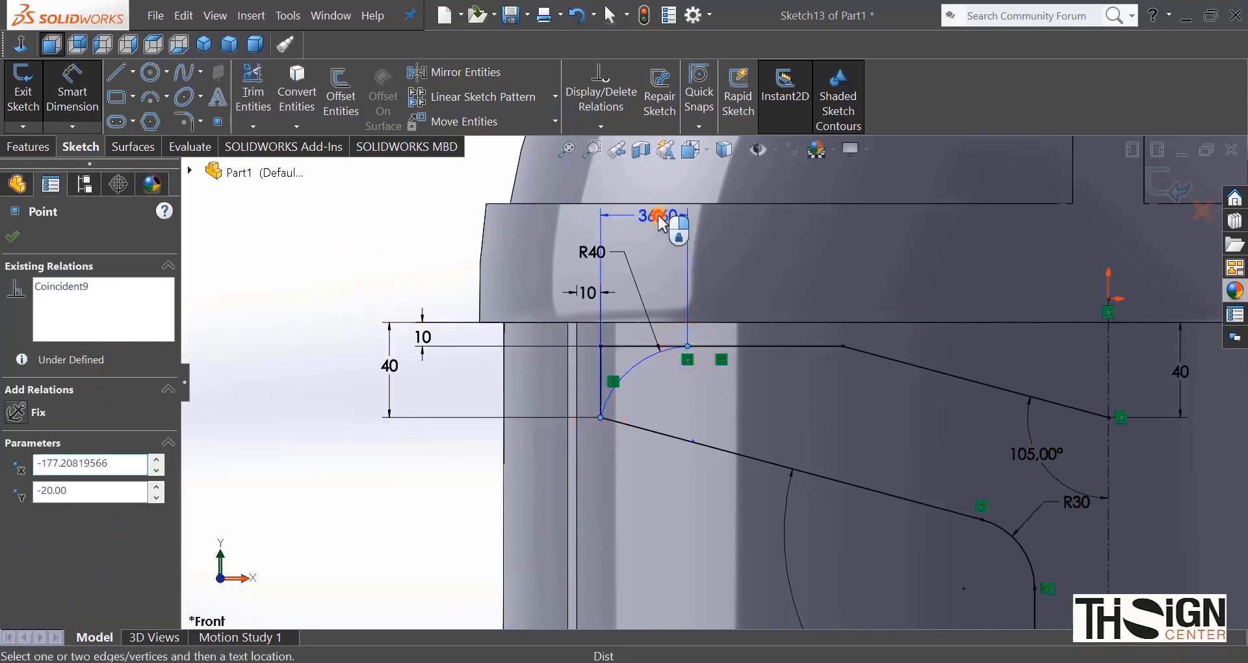
left_click(663, 225)
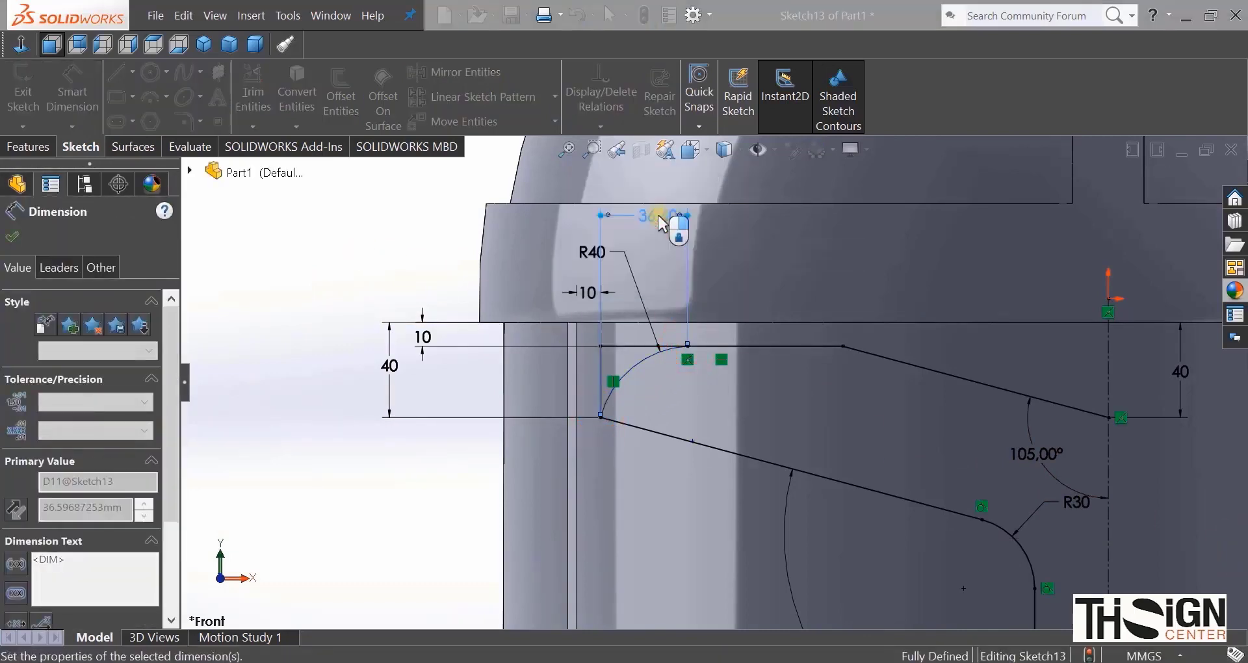
left_click(372, 288)
Step: Trim away the vertical and horizontal line segments outside the arc at the visor outline's outer upper corner
scroll(372, 287, "up", 5)
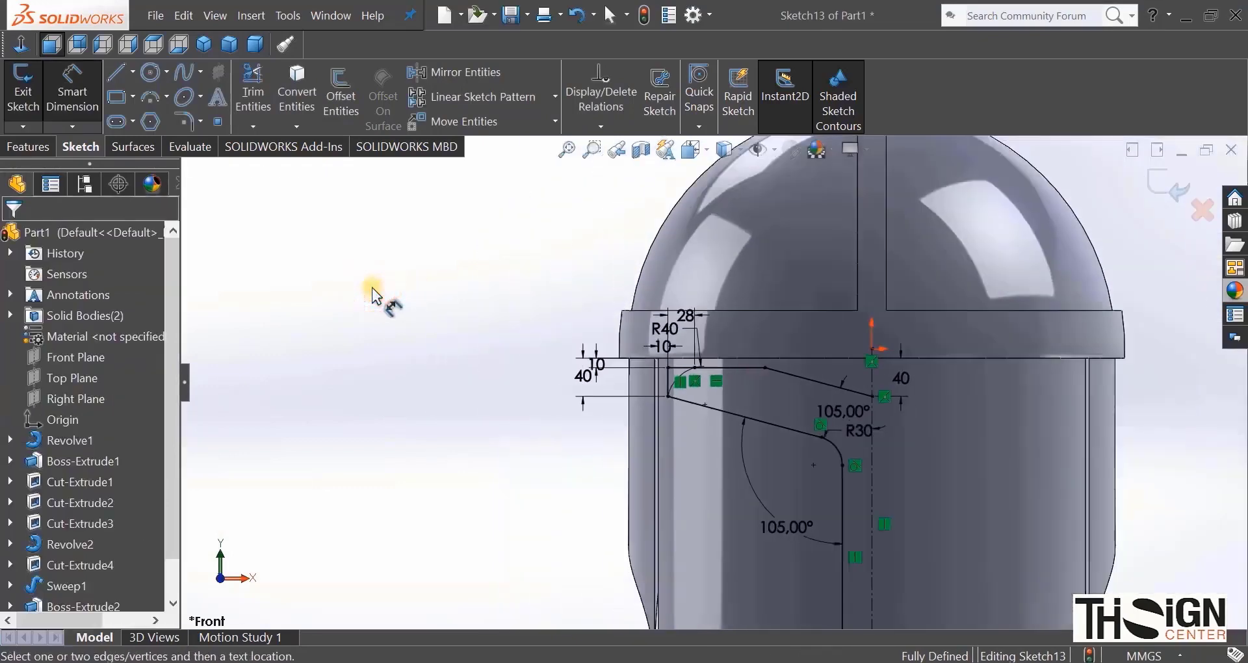
scroll(376, 296, "up", 4)
scroll(722, 377, "down", 4)
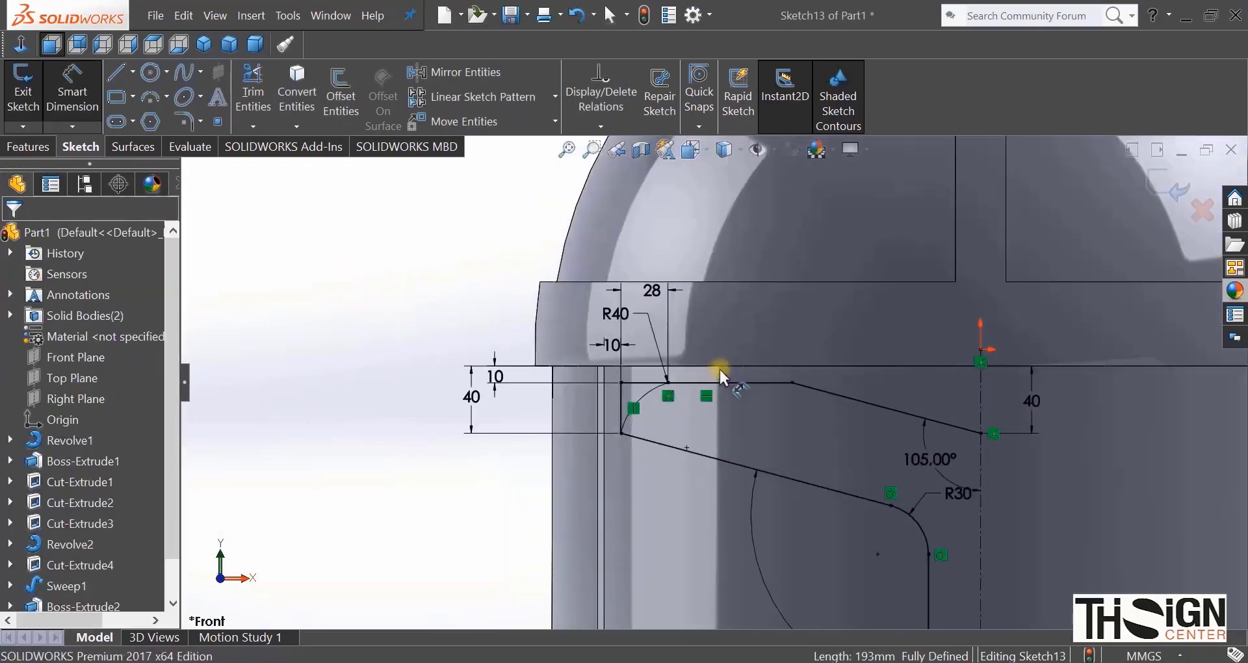
scroll(720, 369, "down", 3)
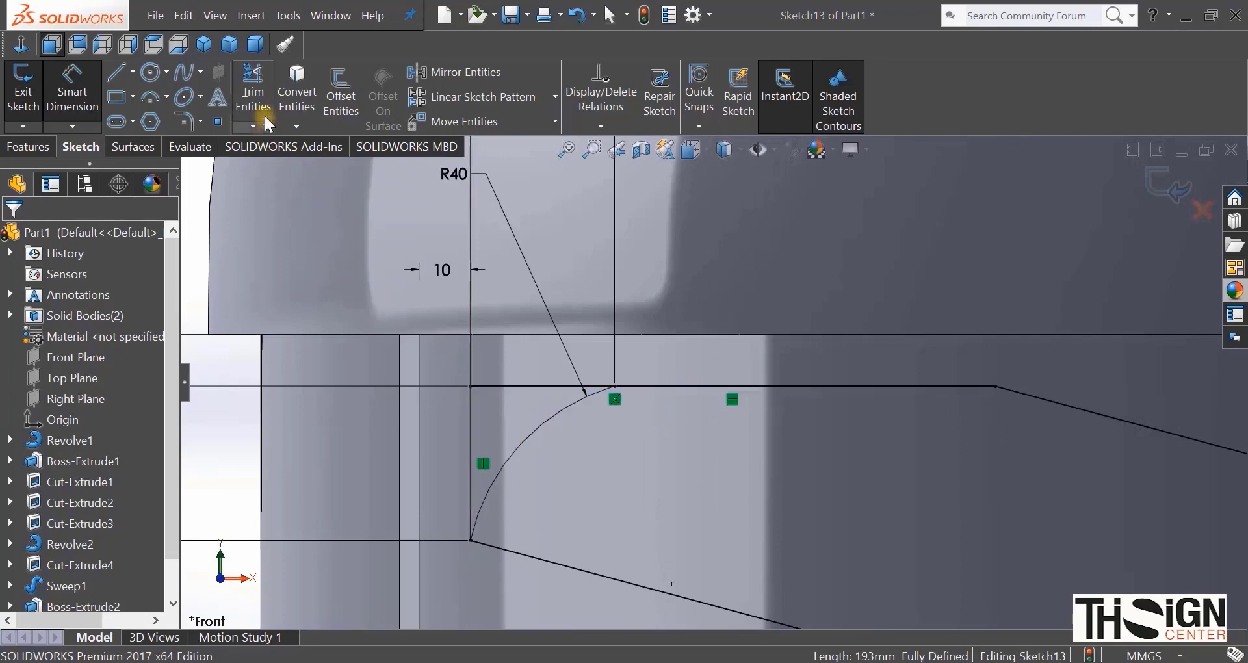
left_click(253, 91)
left_click_drag(515, 349, 454, 416)
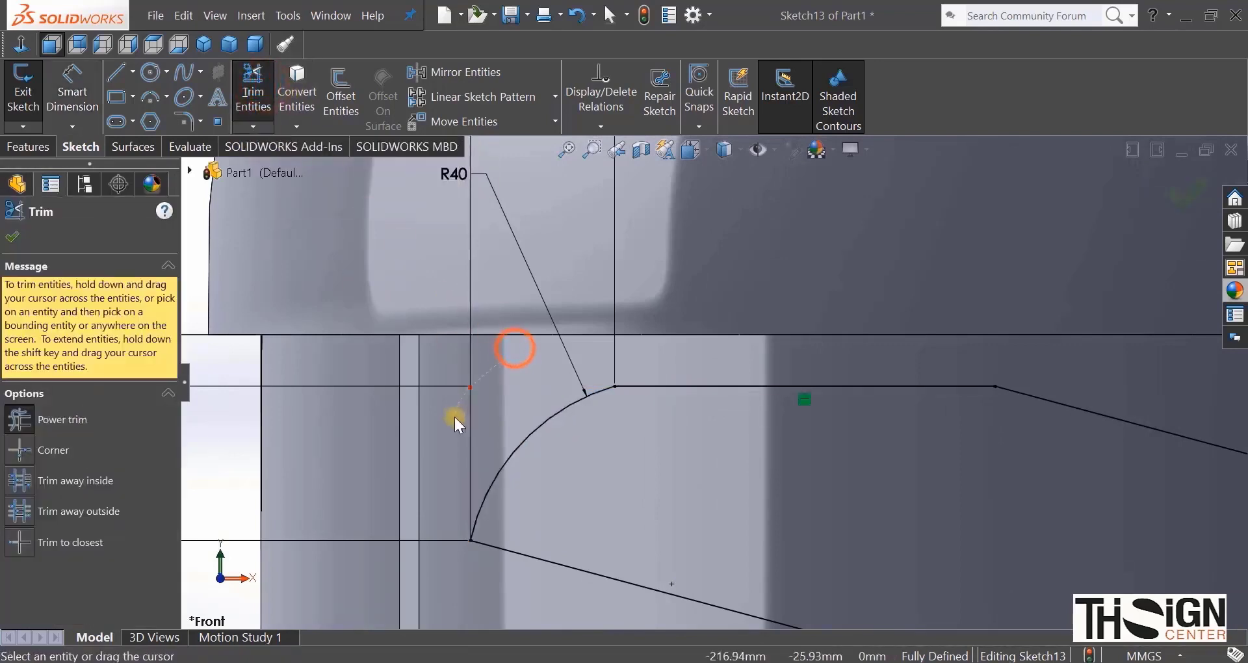
key("f")
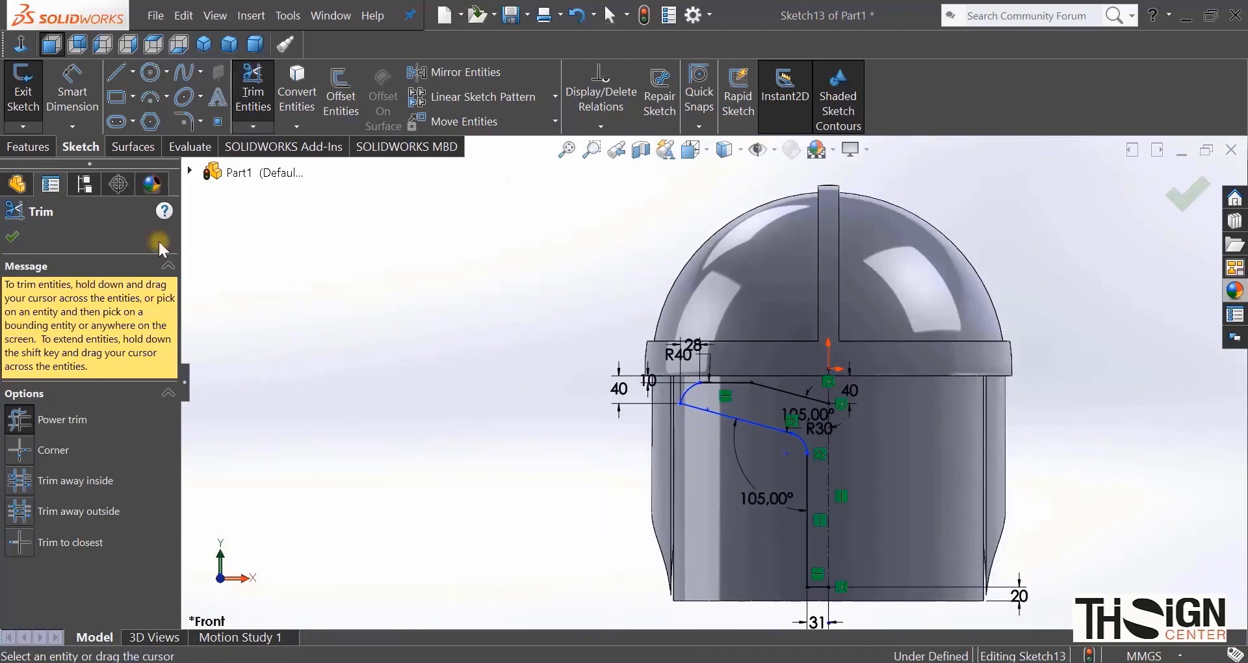
left_click(13, 238)
Step: Convert the face plate's outer vertical side edge into a sketch line
scroll(701, 564, "down", 3)
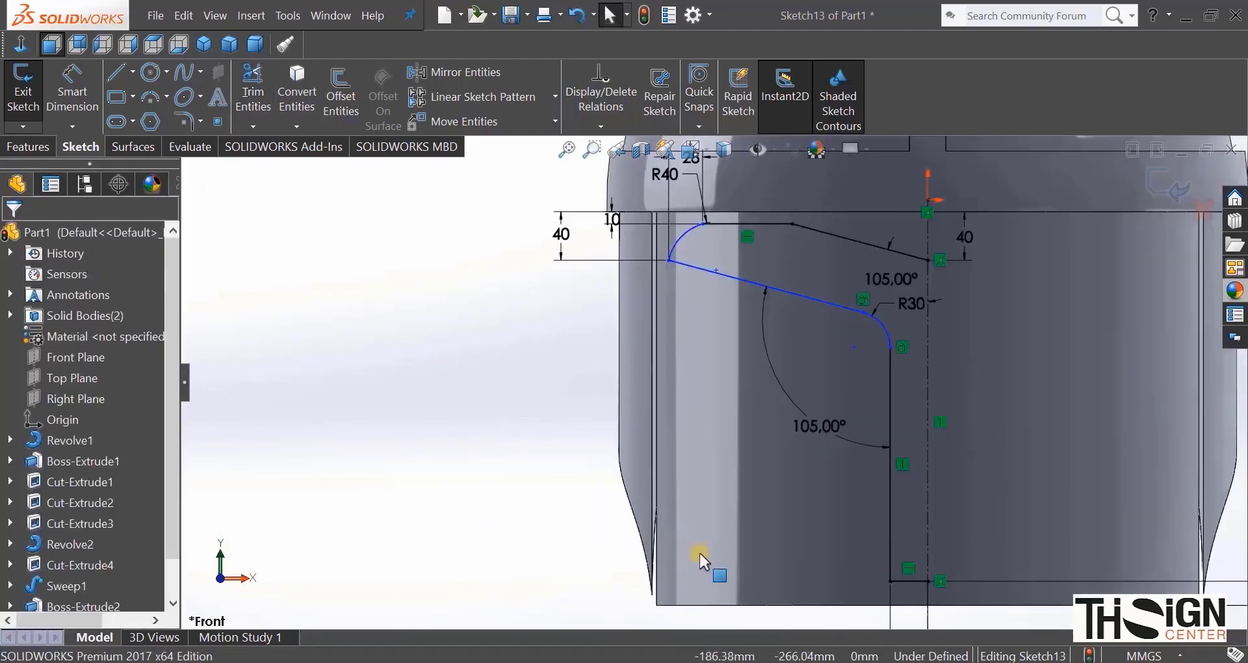
left_click(297, 98)
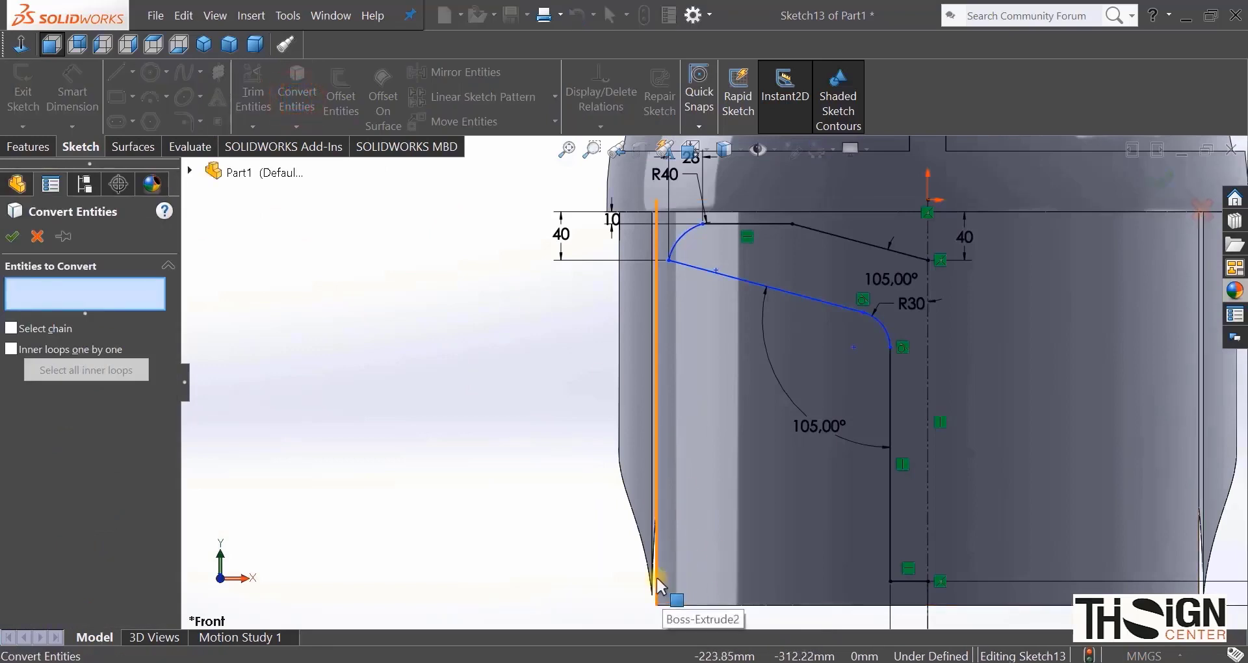
left_click(657, 580)
left_click(12, 238)
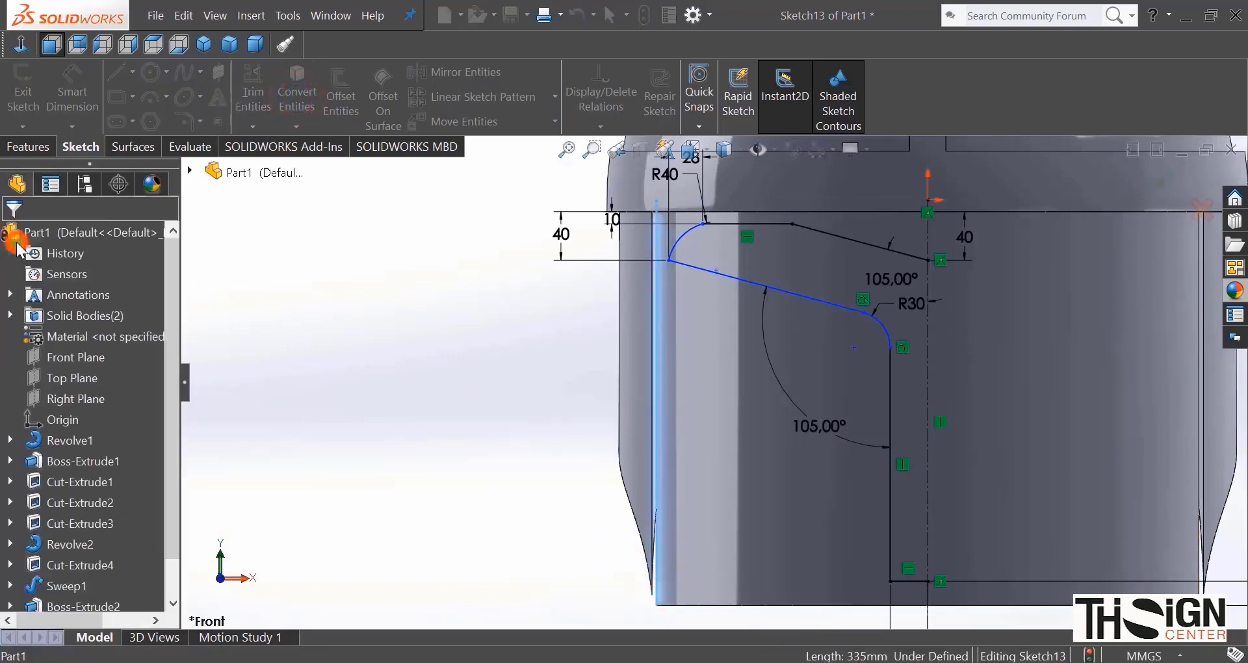
Step: Draw a slightly slanted line from just below the face plate's bottom edge up to beneath the outline's lower slanted line, outside the long vertical line
left_click(125, 80)
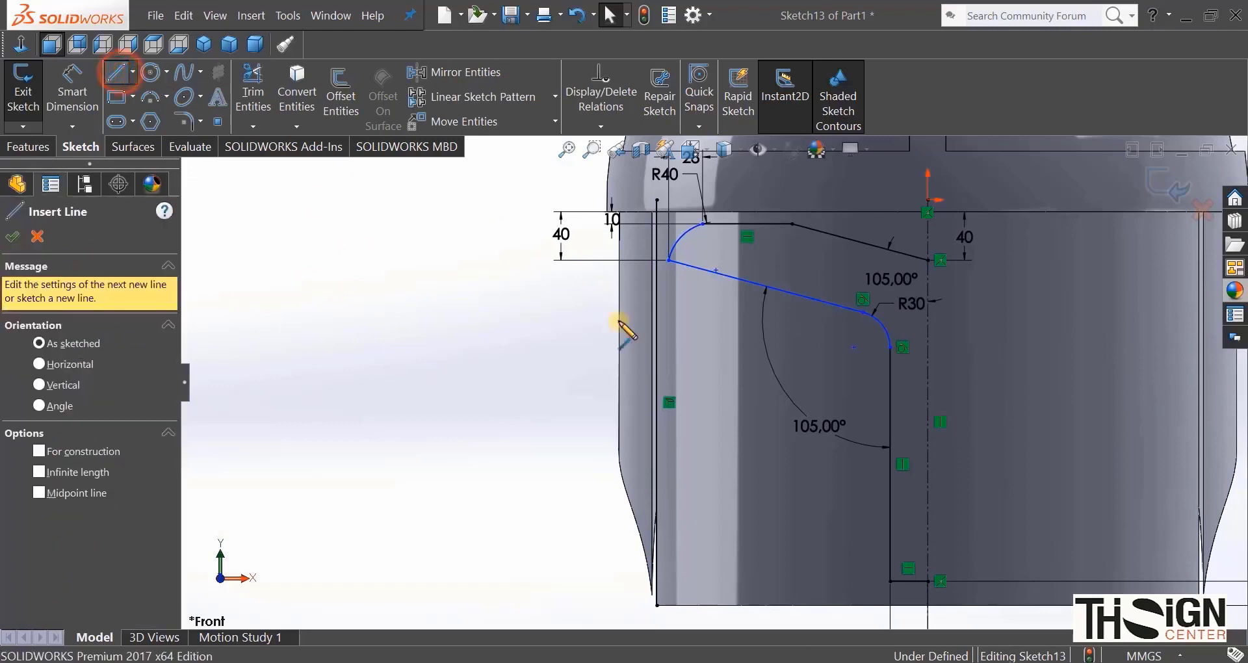
scroll(715, 383, "up", 1)
left_click(830, 582)
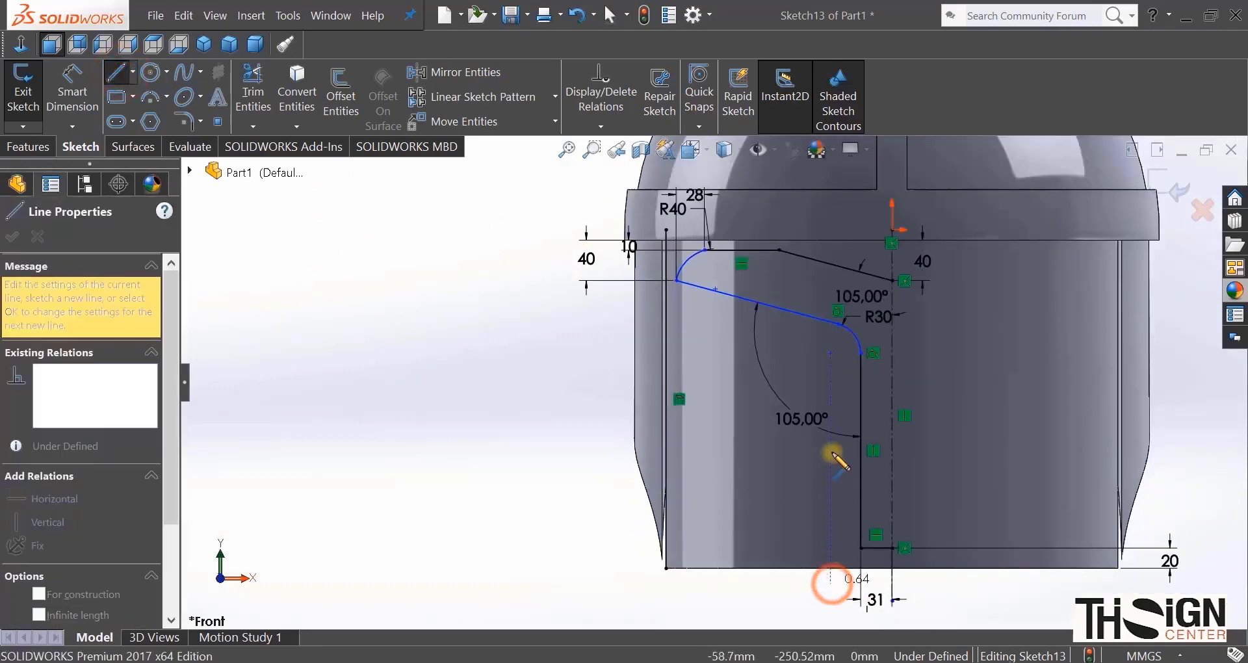
left_click(811, 363)
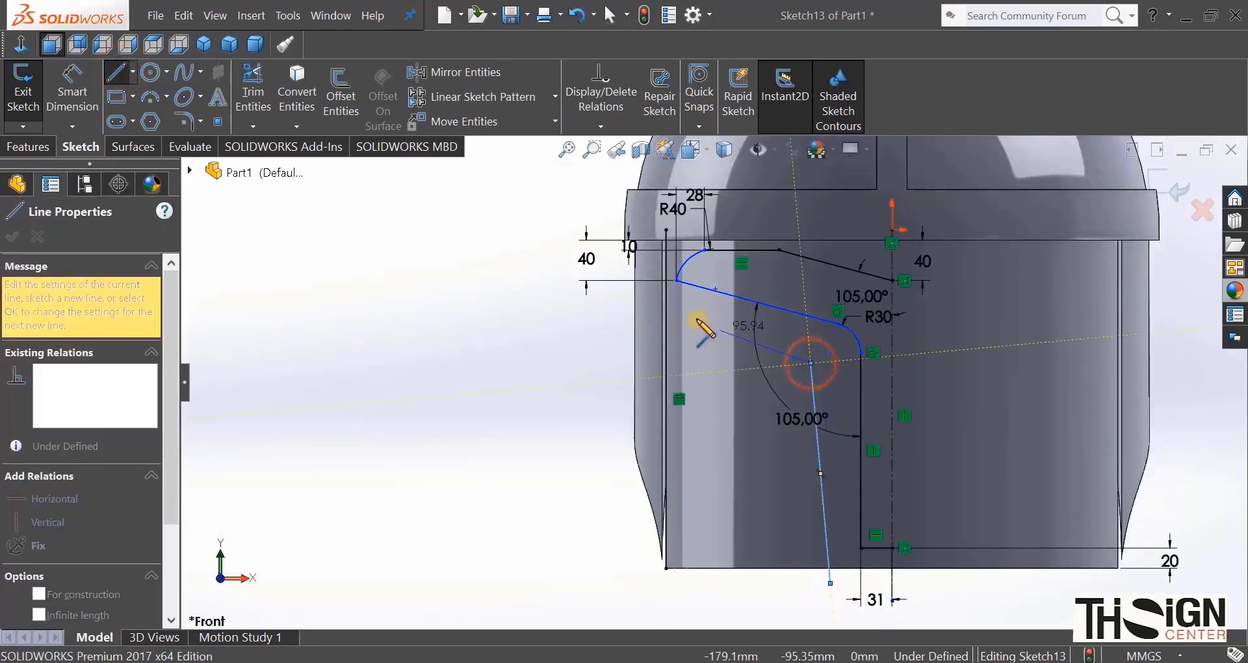
Step: Sketch a sloped line from the upper end of the steep inner line to the sketch's outer vertical line
left_click(666, 311)
right_click(519, 354)
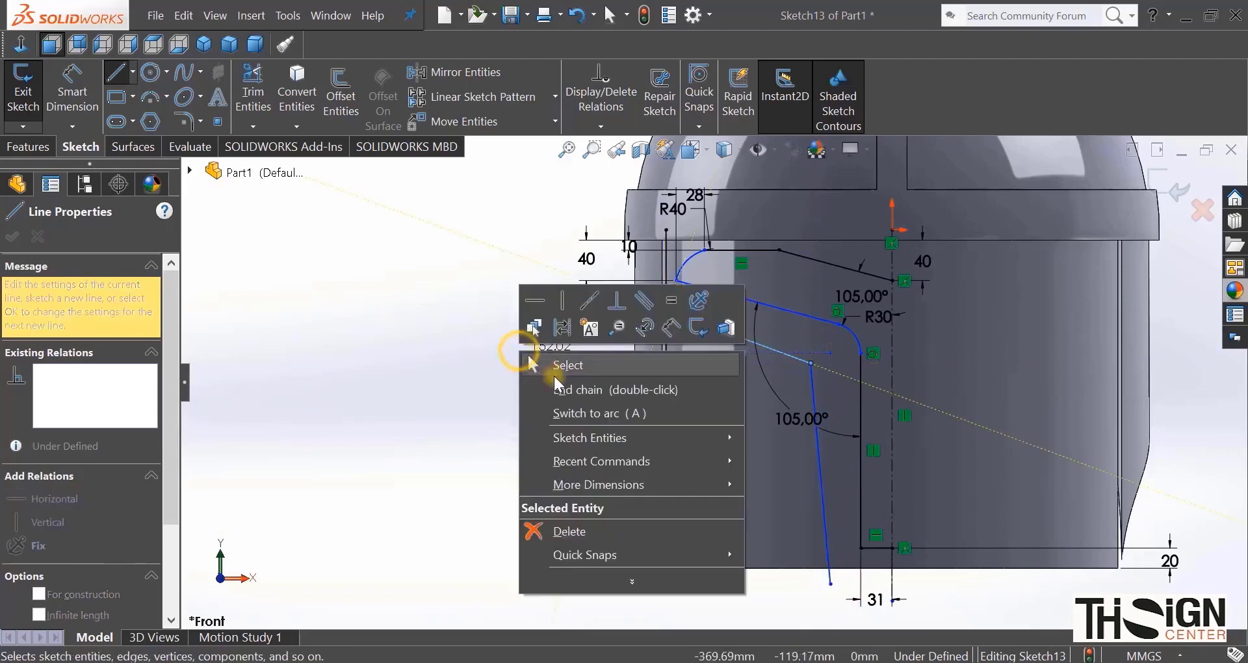
left_click(553, 365)
left_click(252, 91)
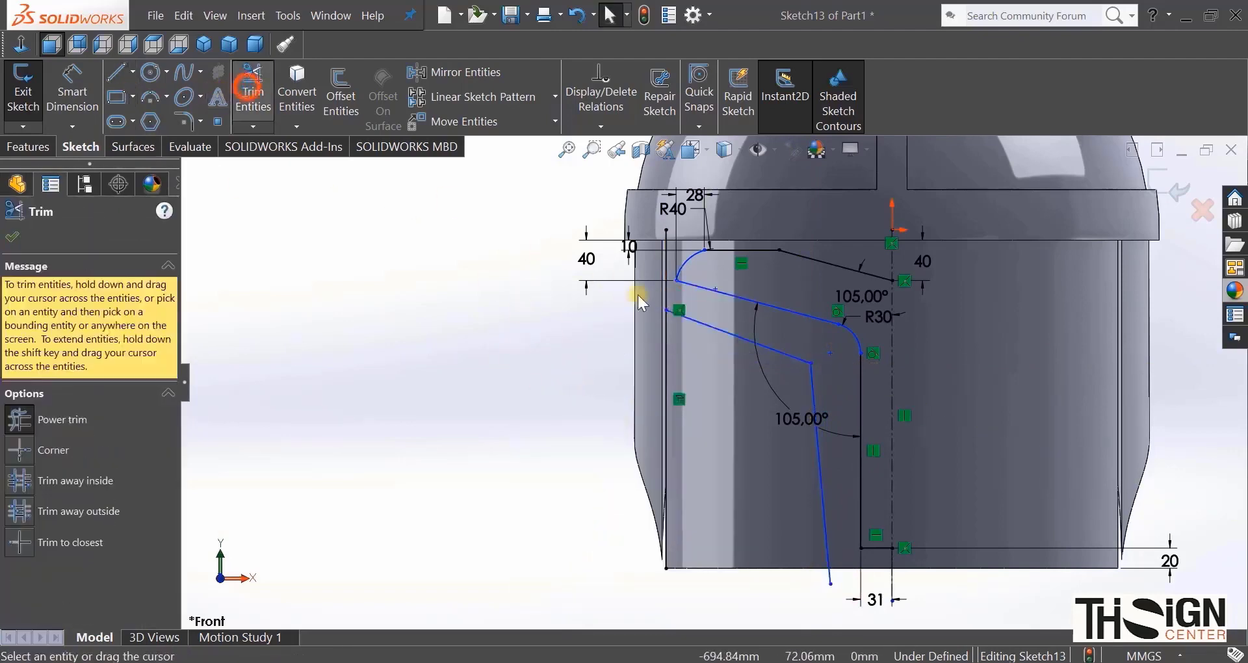
scroll(641, 293, "down", 1)
scroll(666, 313, "up", 1)
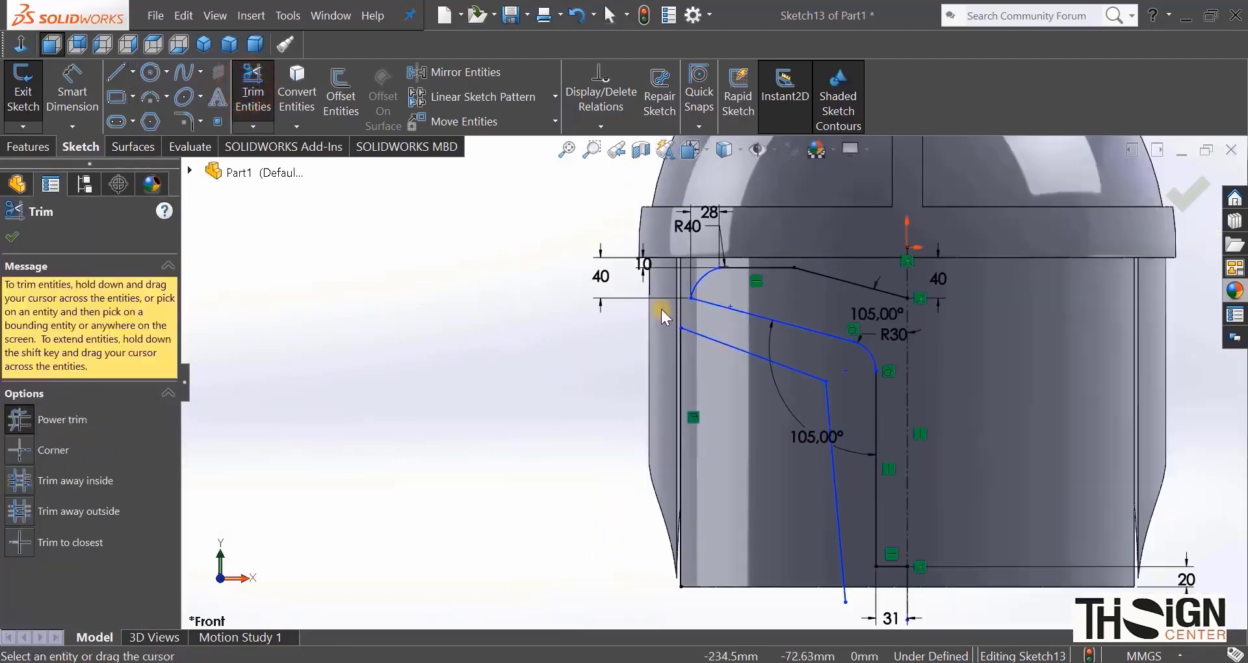
key("Escape")
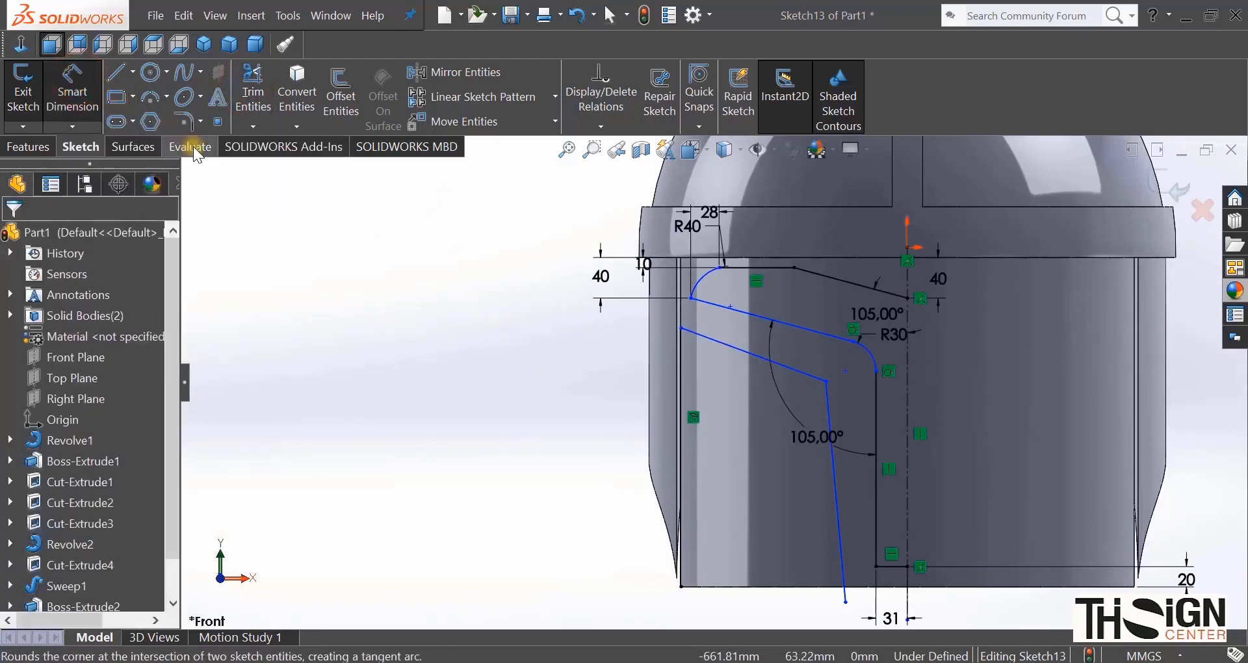
right_click(372, 252)
left_click(380, 295)
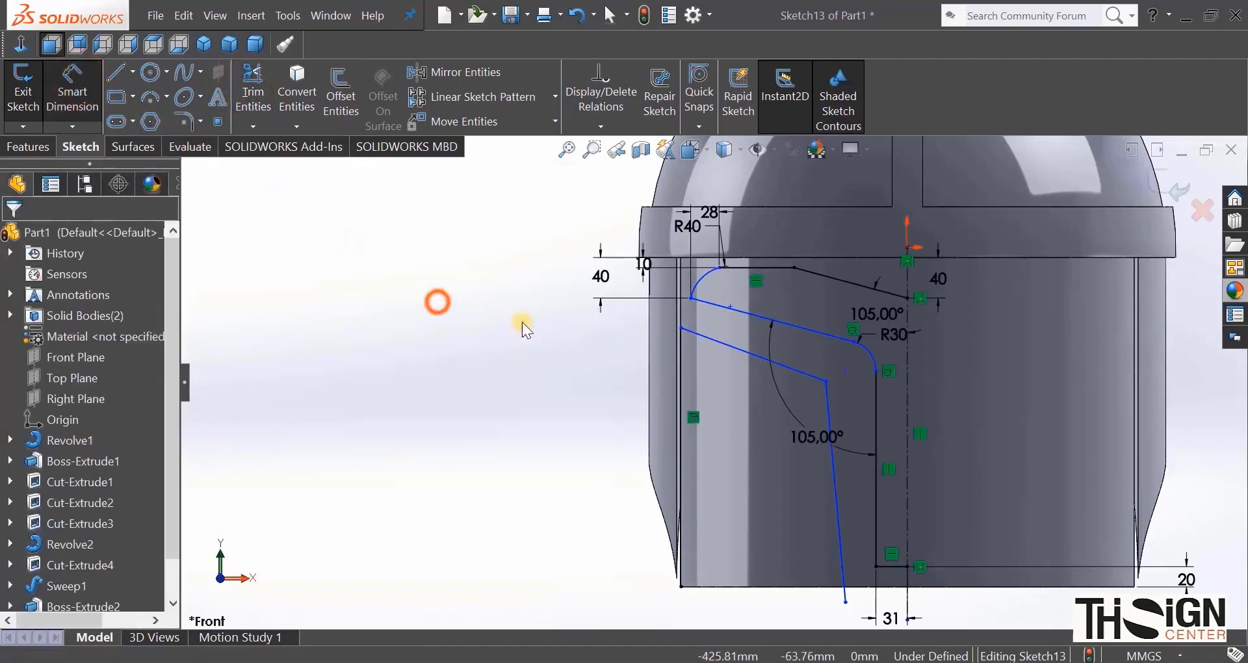
Step: Make the new sloped line parallel to the visor's lower sloped edge above it
left_click(745, 319)
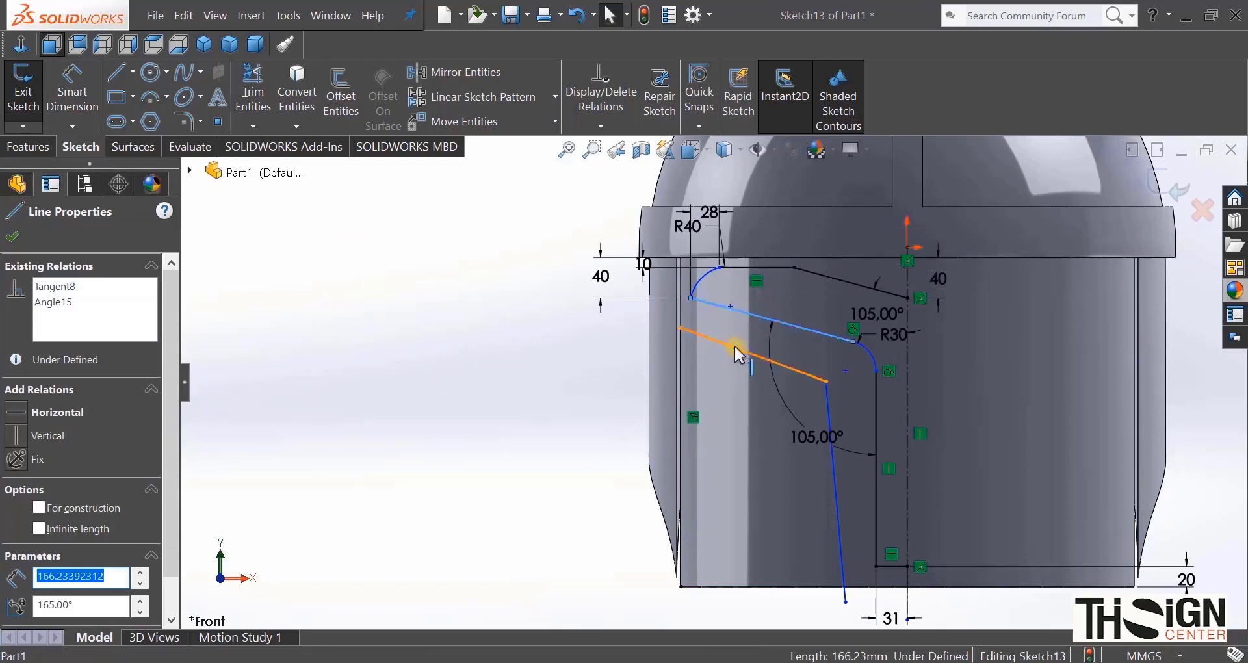
left_click(736, 355, "ctrl")
left_click(17, 584)
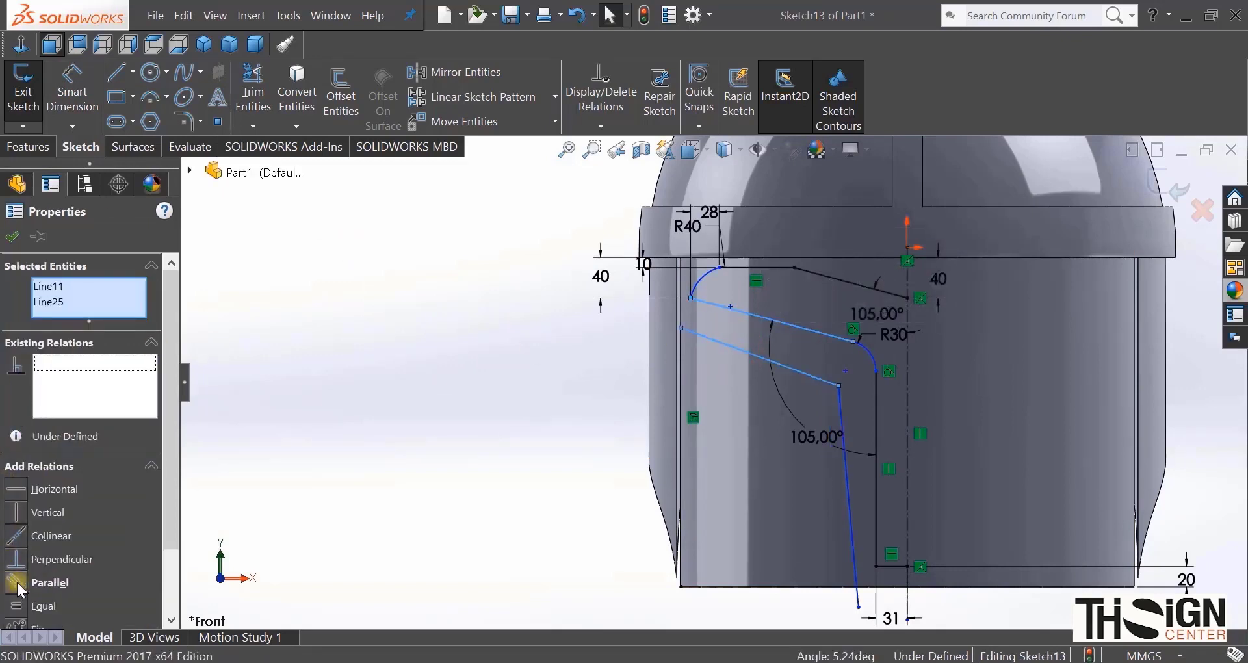
left_click(14, 237)
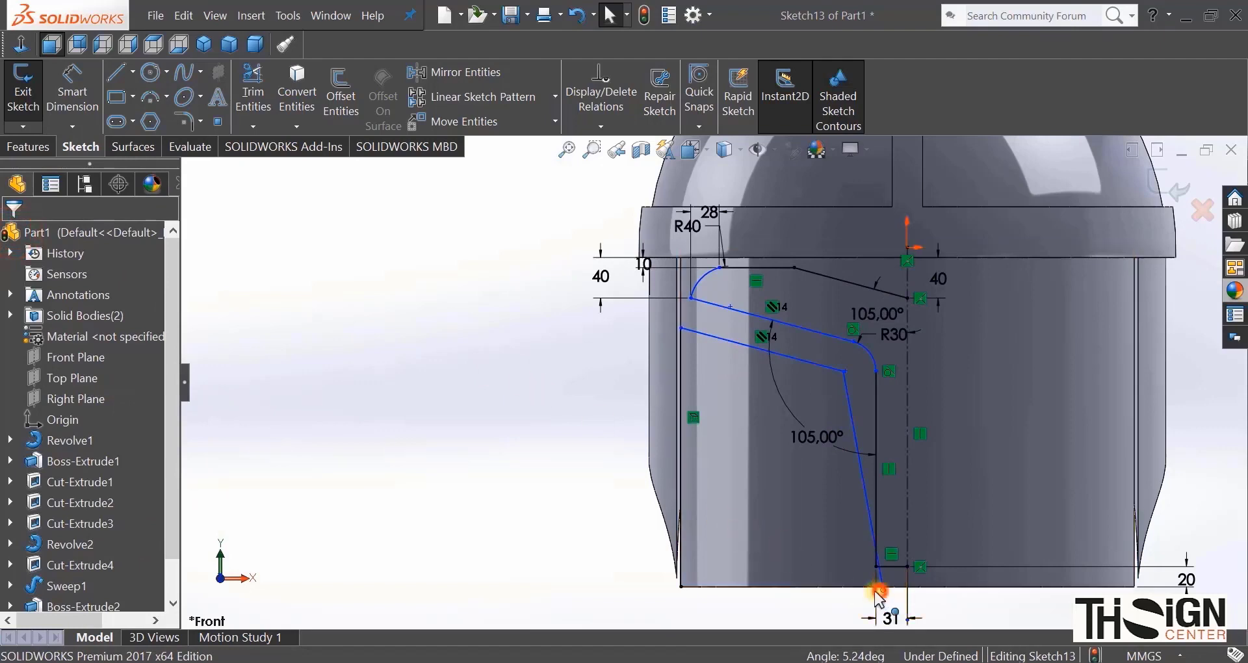
Step: Move the steep line's lower endpoint outward near the helmet's bottom edge and dimension it 45 mm from the visor's vertical line
left_click_drag(883, 590, 846, 590)
left_click(825, 593)
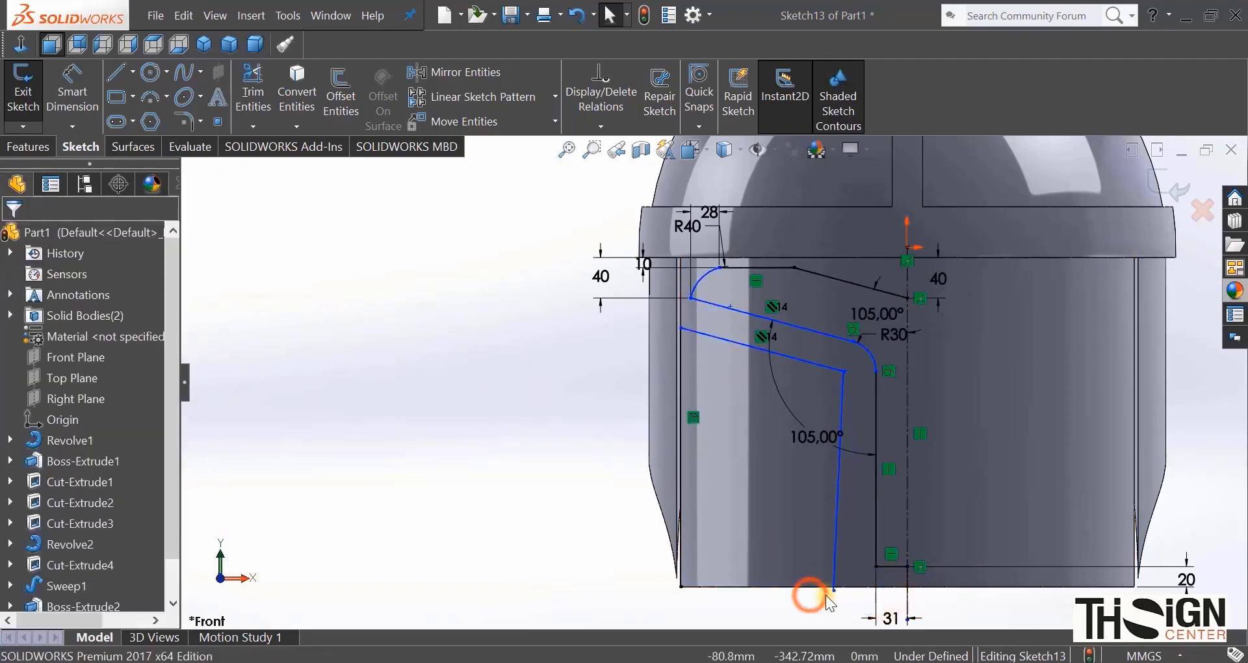
scroll(821, 577, "down", 3)
left_click(73, 86)
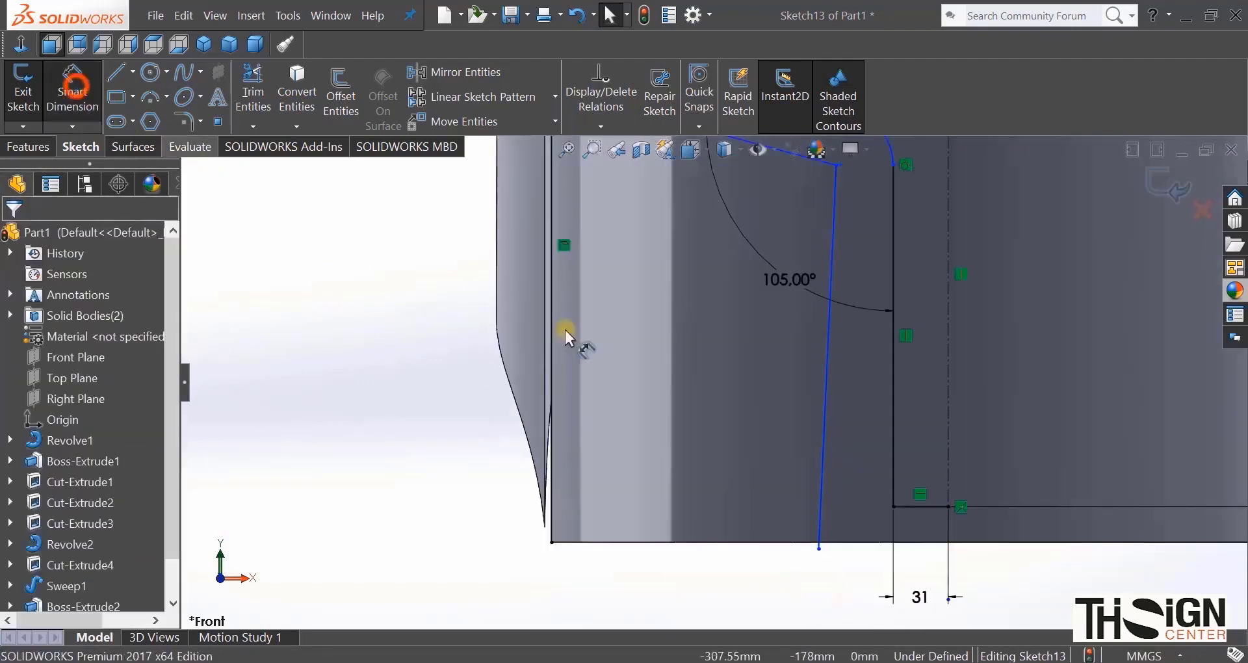
left_click(819, 548)
left_click(892, 466)
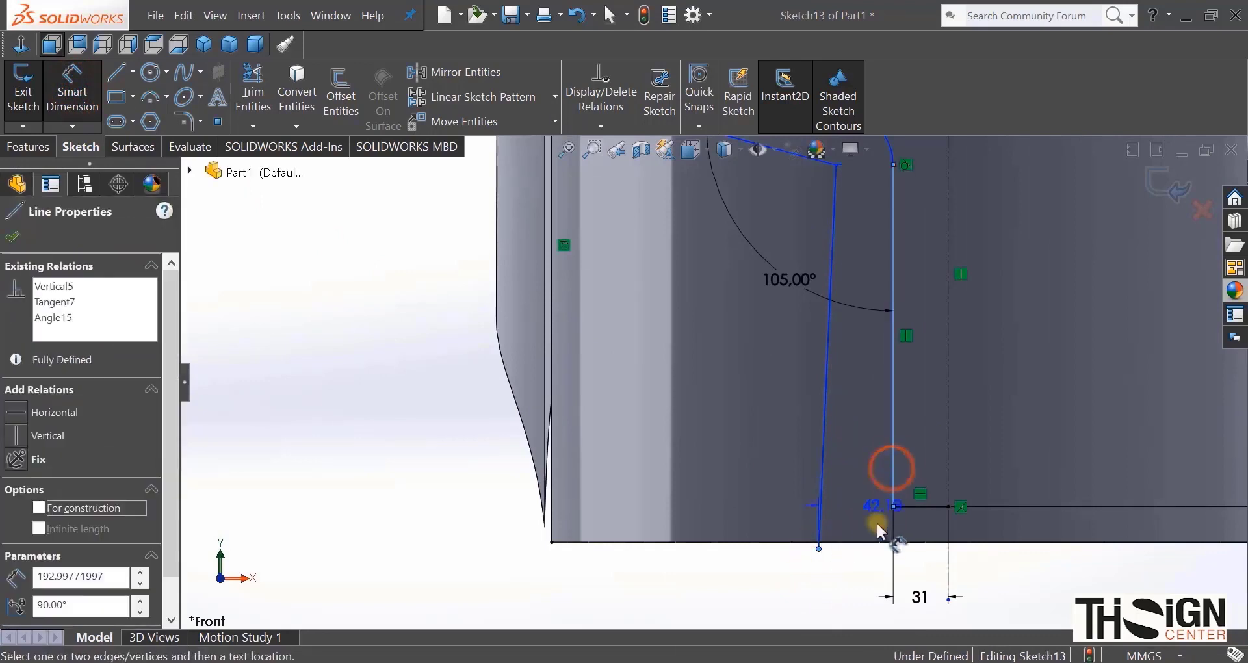
left_click(867, 577)
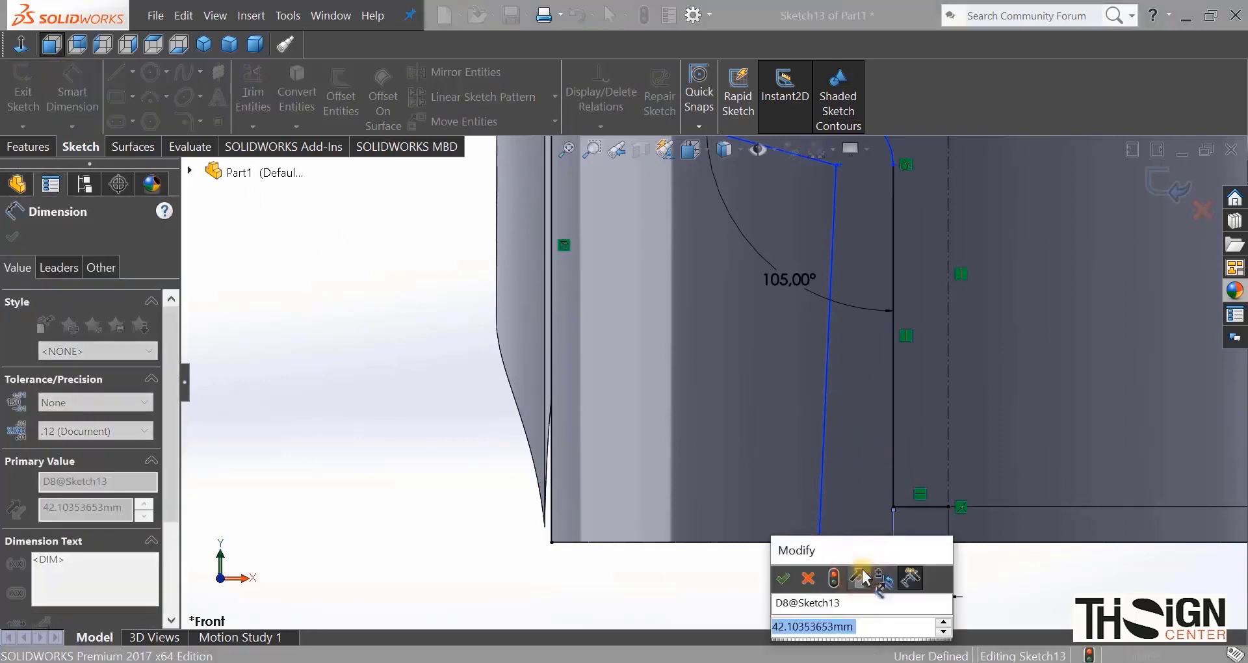
type("45")
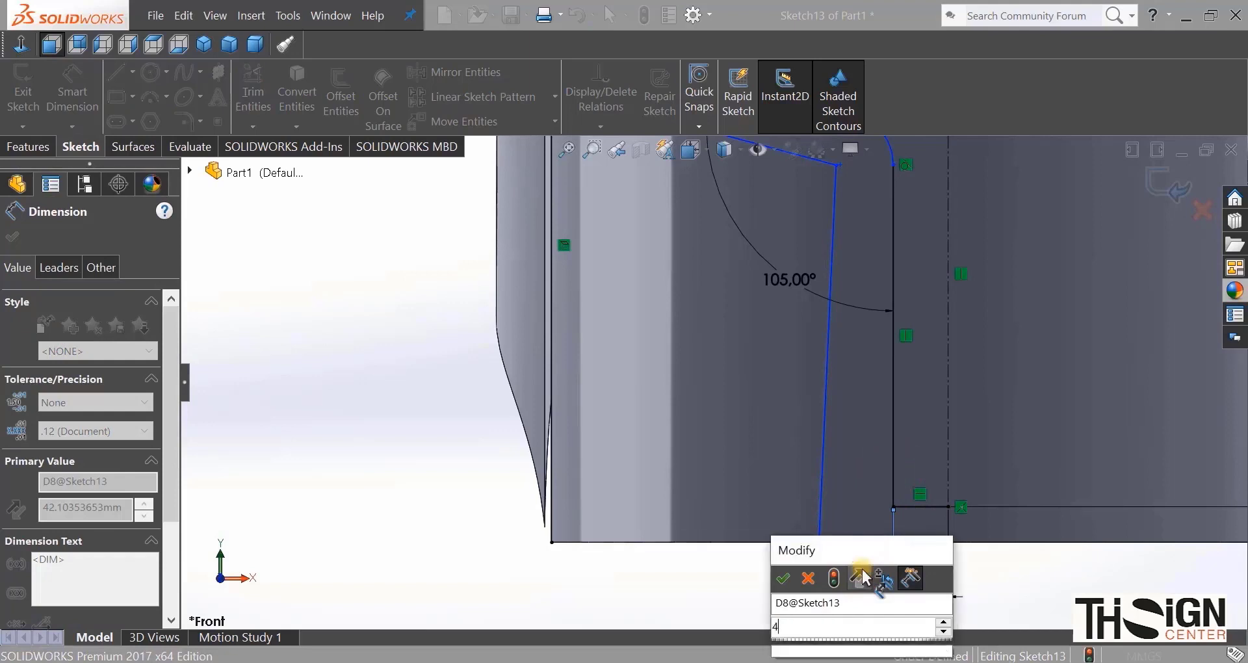
key("Return")
left_click(725, 580)
Step: Dimension the angle between the lower sloped line and the steep inner line as 106°
scroll(731, 390, "up", 3)
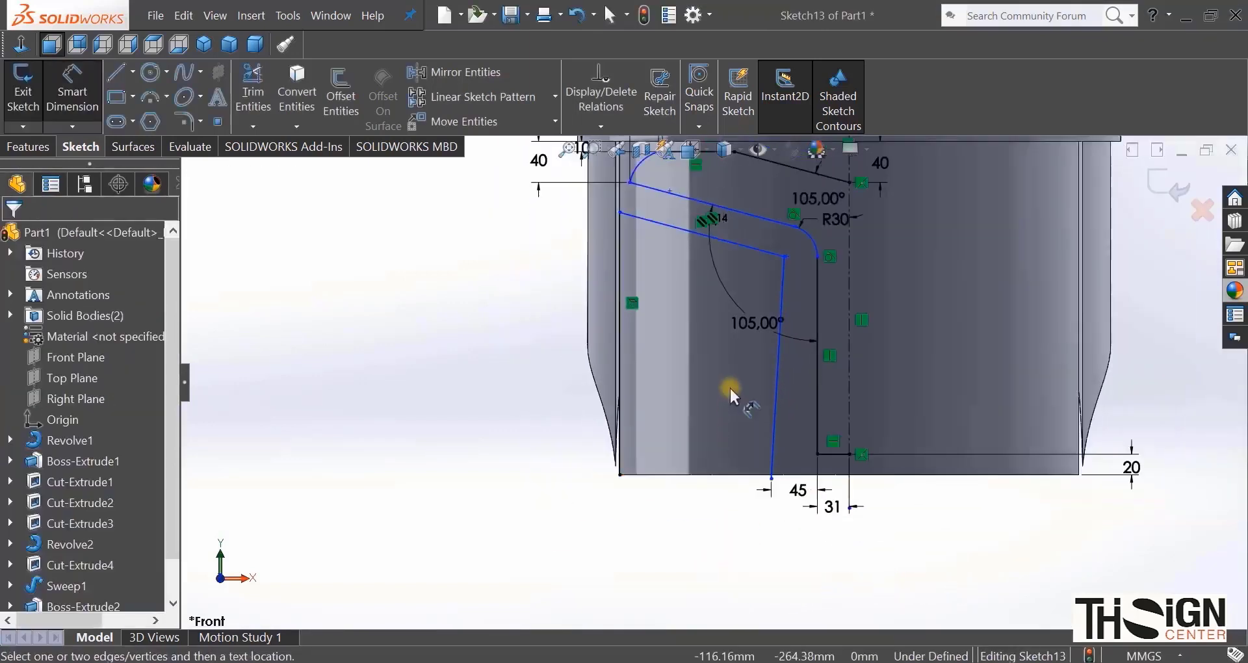
left_click(764, 254)
left_click(781, 292)
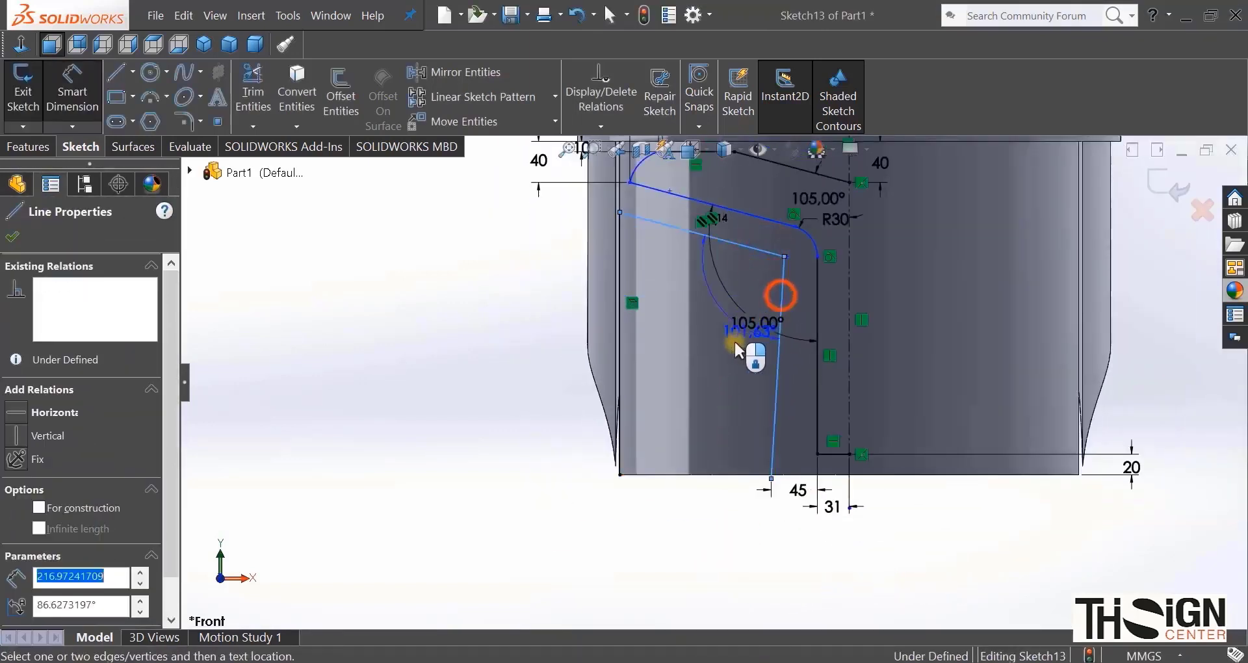
left_click(704, 338)
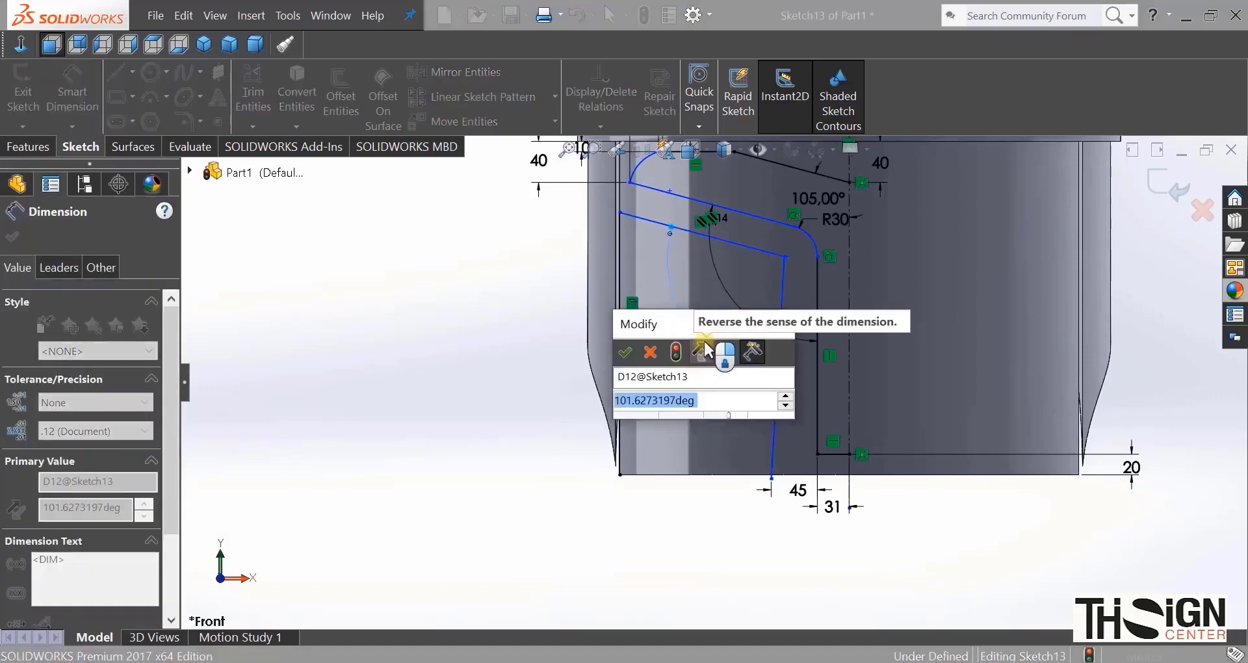
type("105")
key("Return")
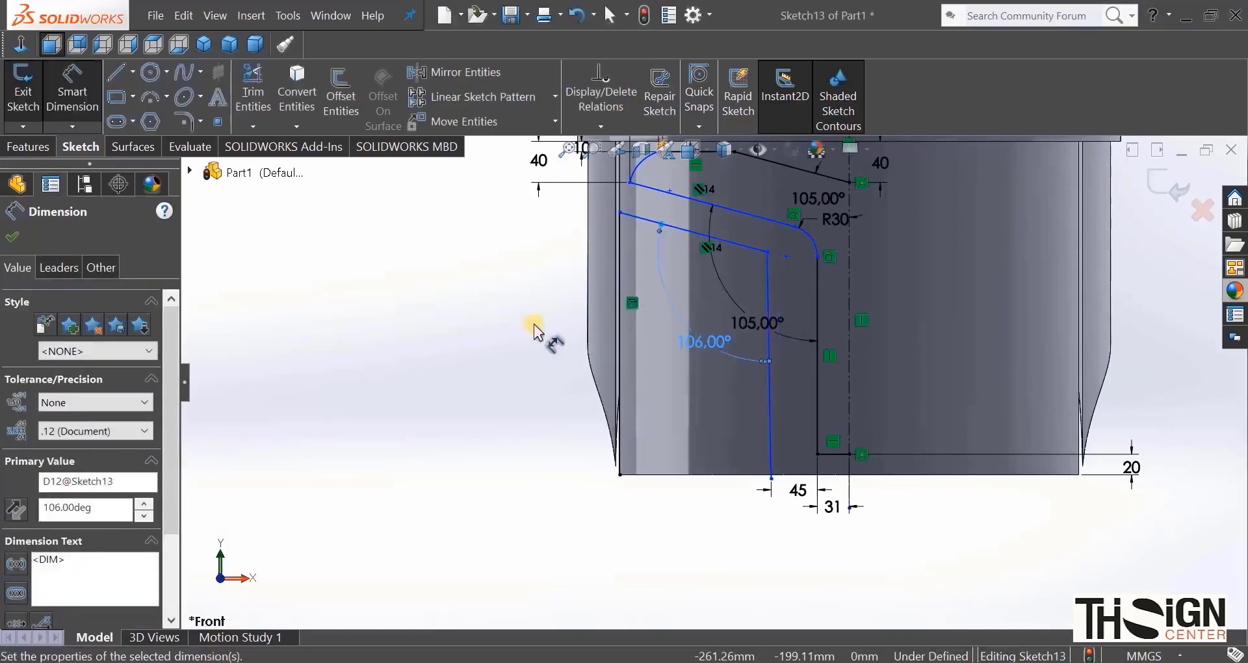
left_click(509, 318)
Step: Set the distance between the two parallel sloped lines to 15 mm
scroll(511, 322, "up", 2)
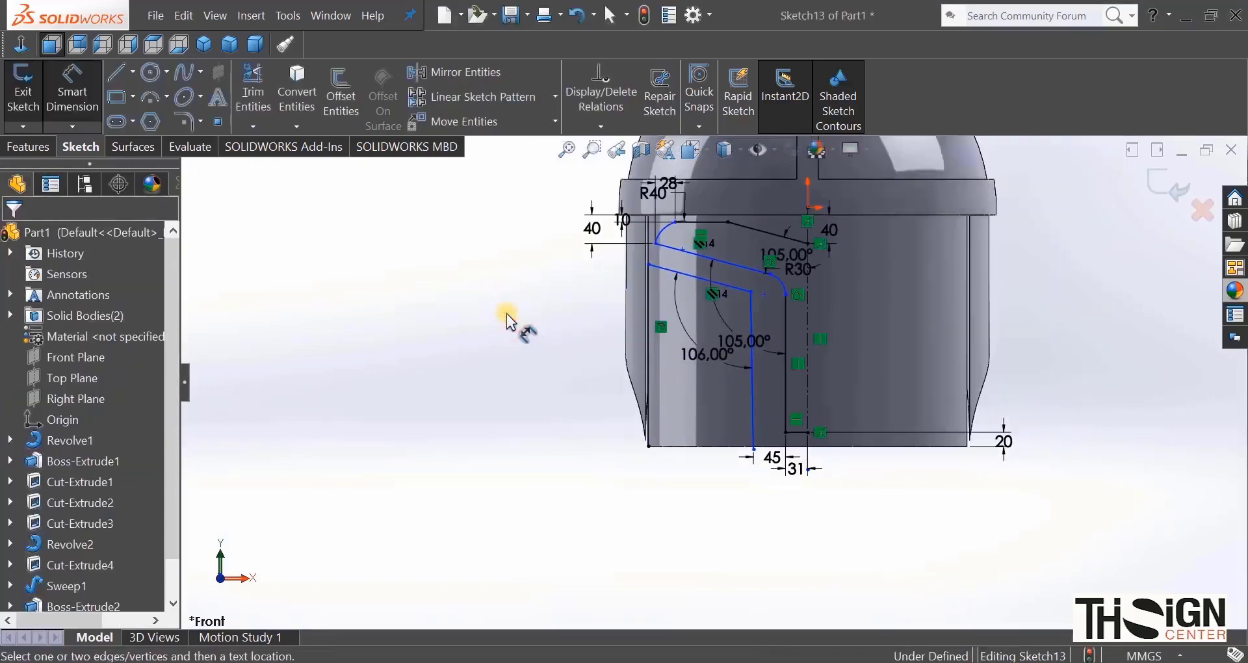
scroll(788, 310, "down", 4)
left_click(804, 315)
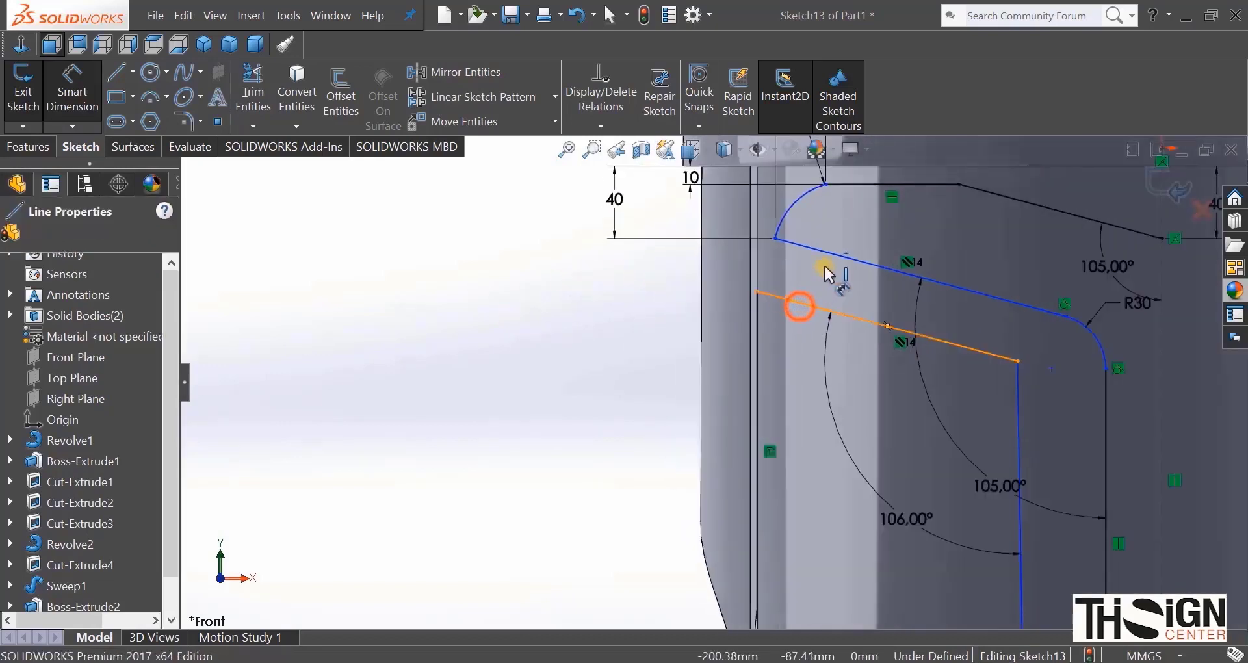
left_click(828, 253)
left_click(558, 209)
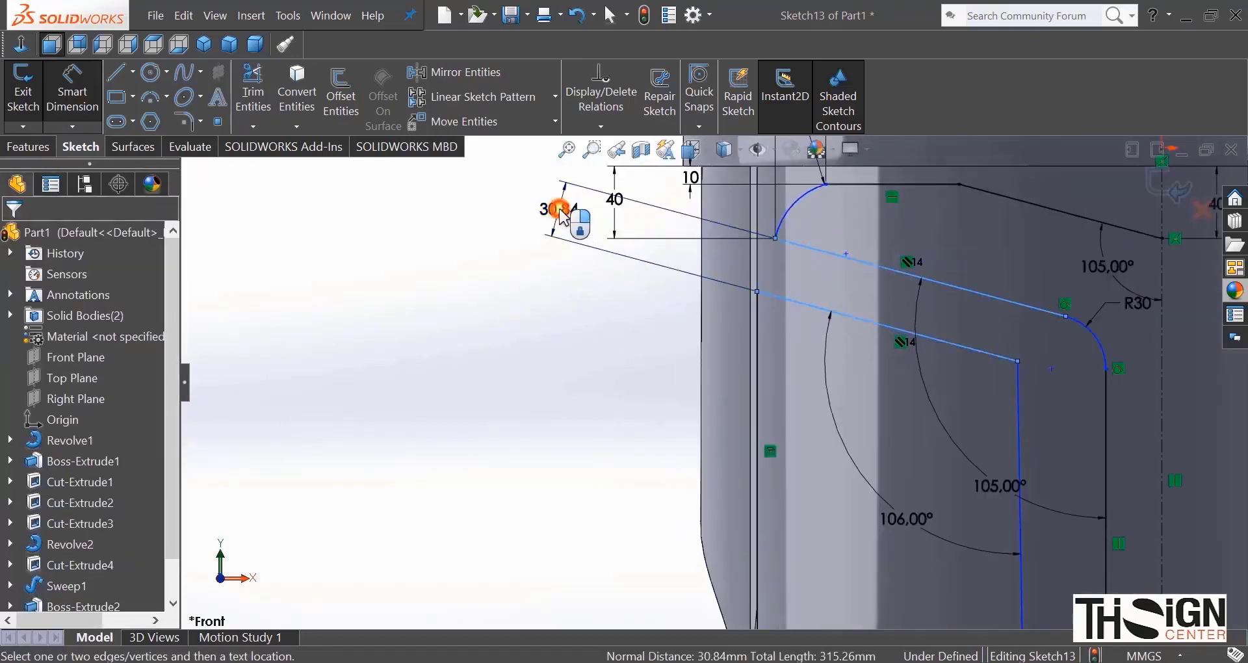
type("15")
key("Return")
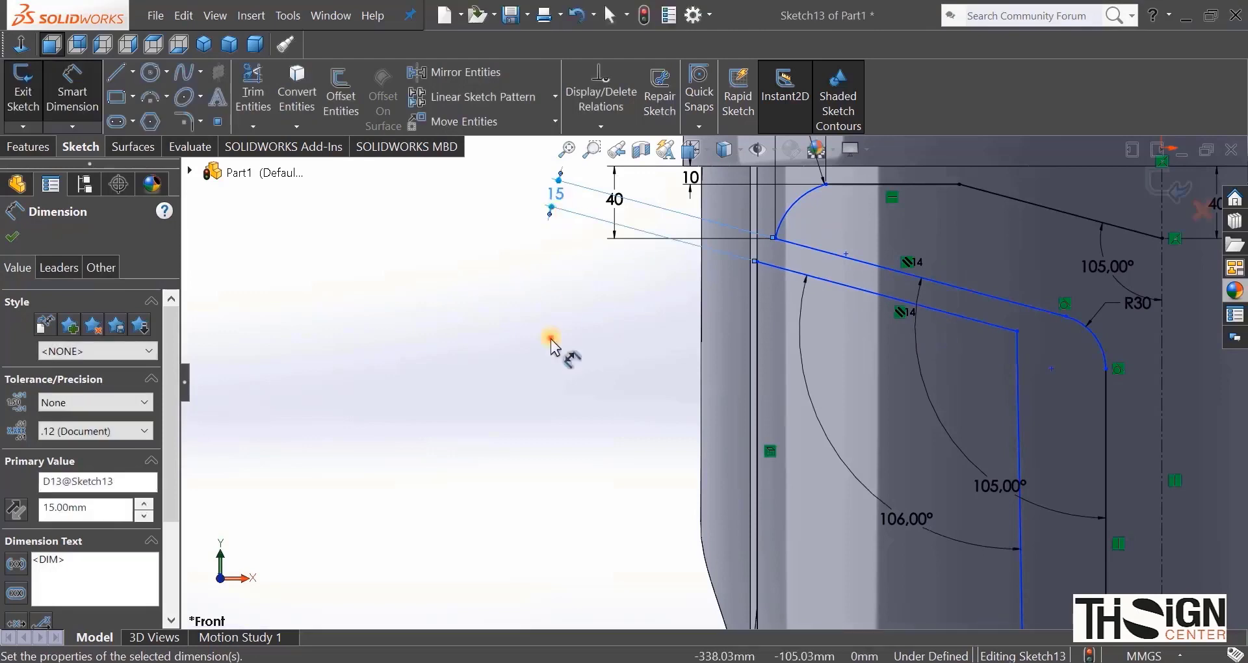
Step: Close the cheek profile with a line from the steep line's lower endpoint to the helmet's lower outer corner
scroll(586, 355, "up", 4)
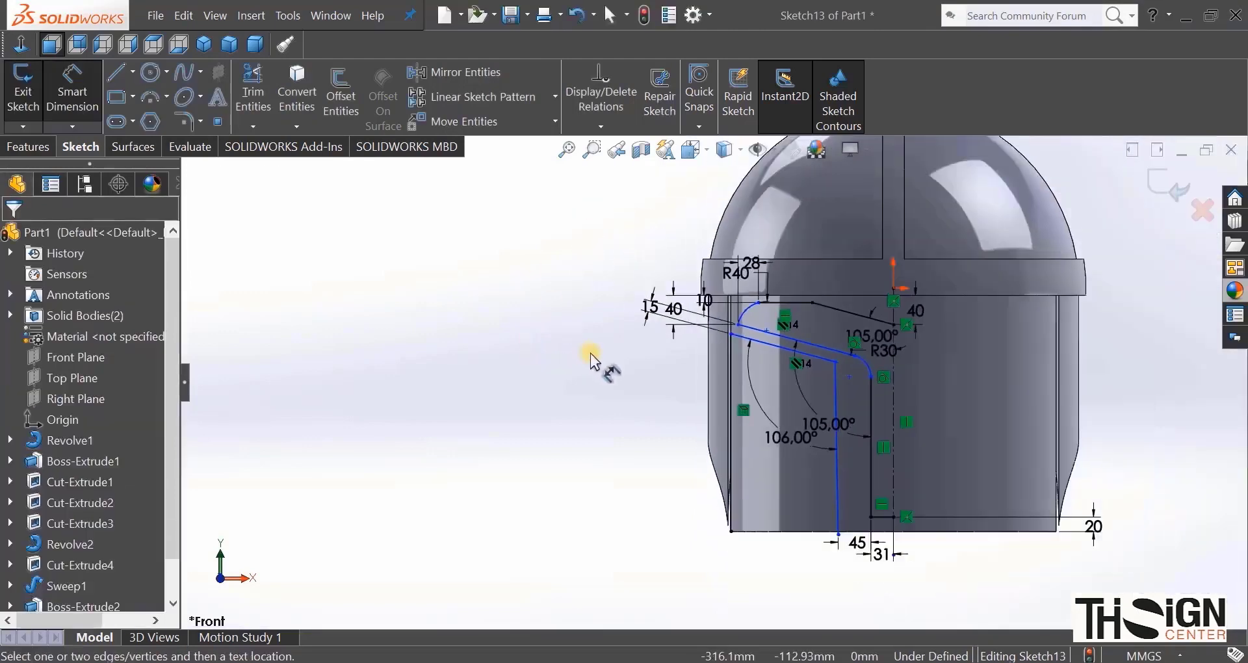
left_click(127, 80)
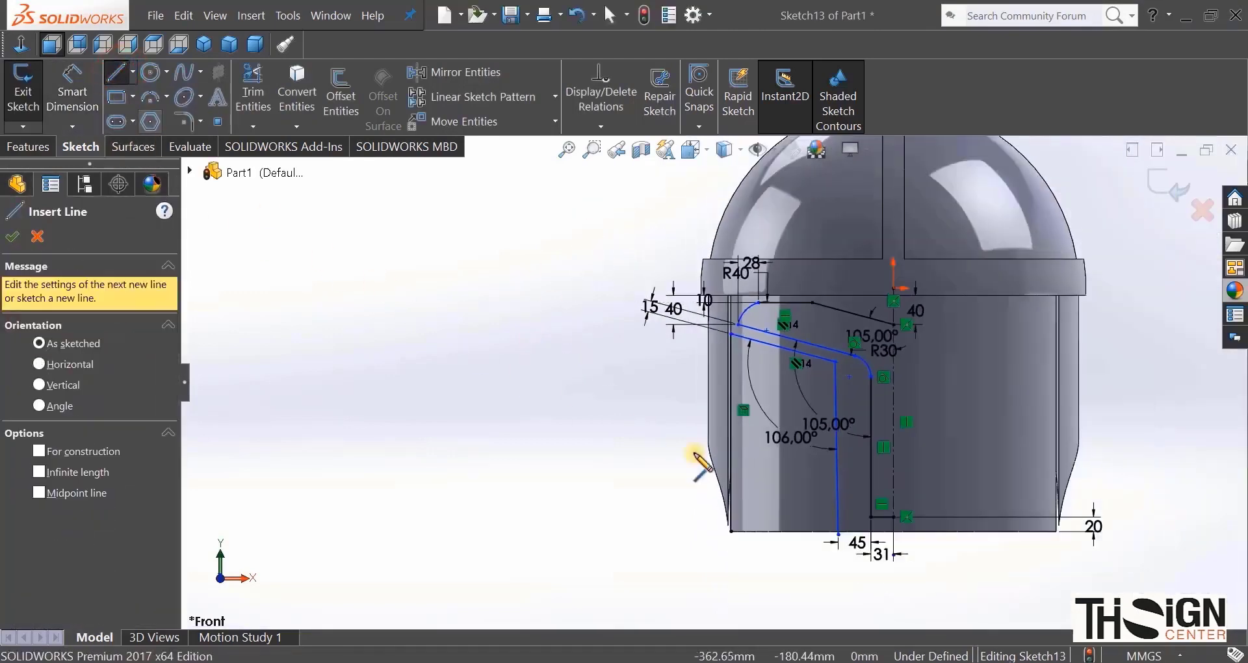
scroll(804, 560, "down", 3)
left_click(854, 519)
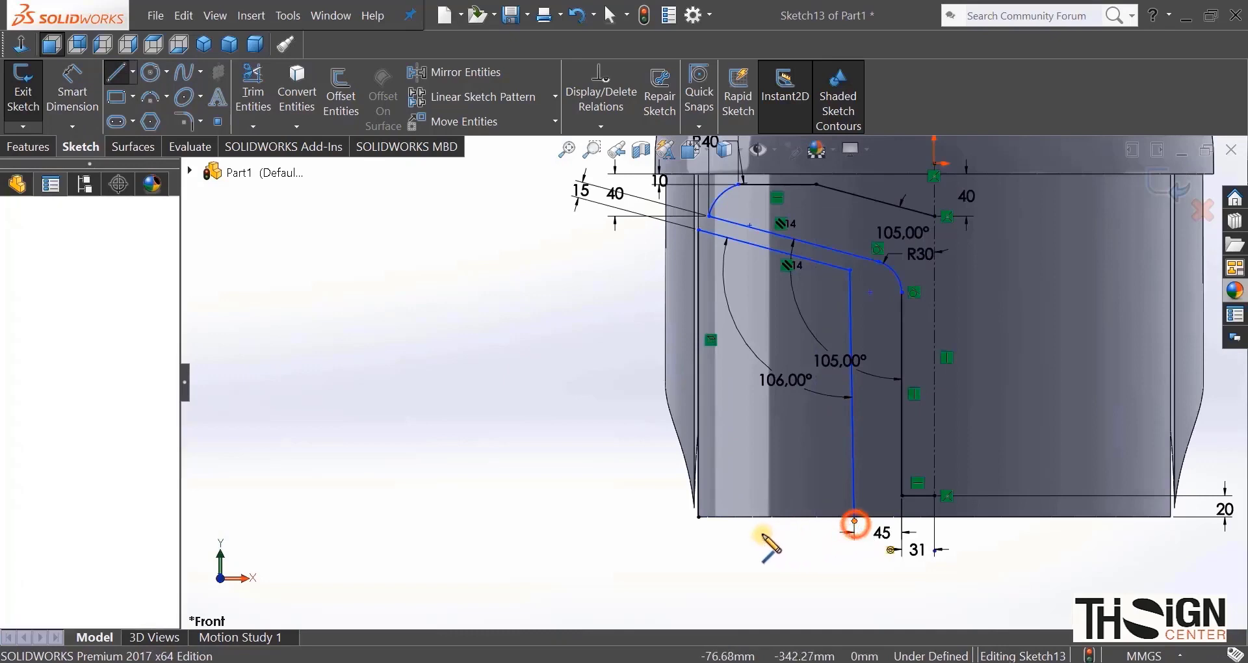
left_click(697, 518)
scroll(699, 579, "up", 2)
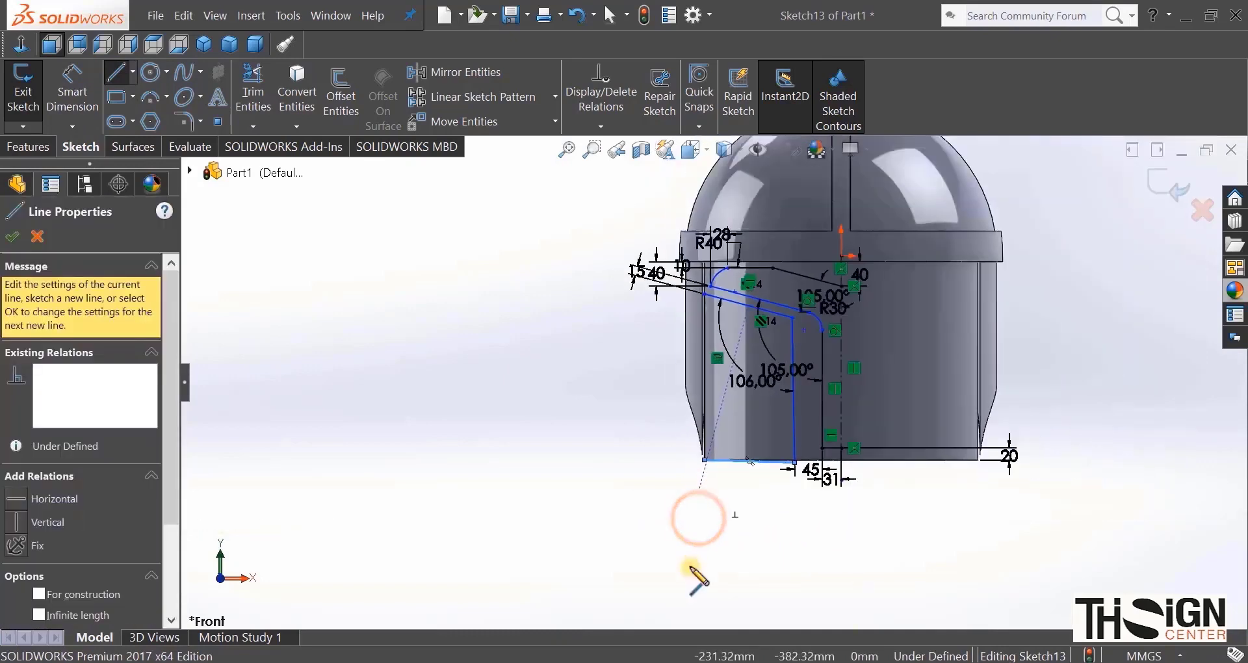
right_click(602, 417)
left_click(626, 429)
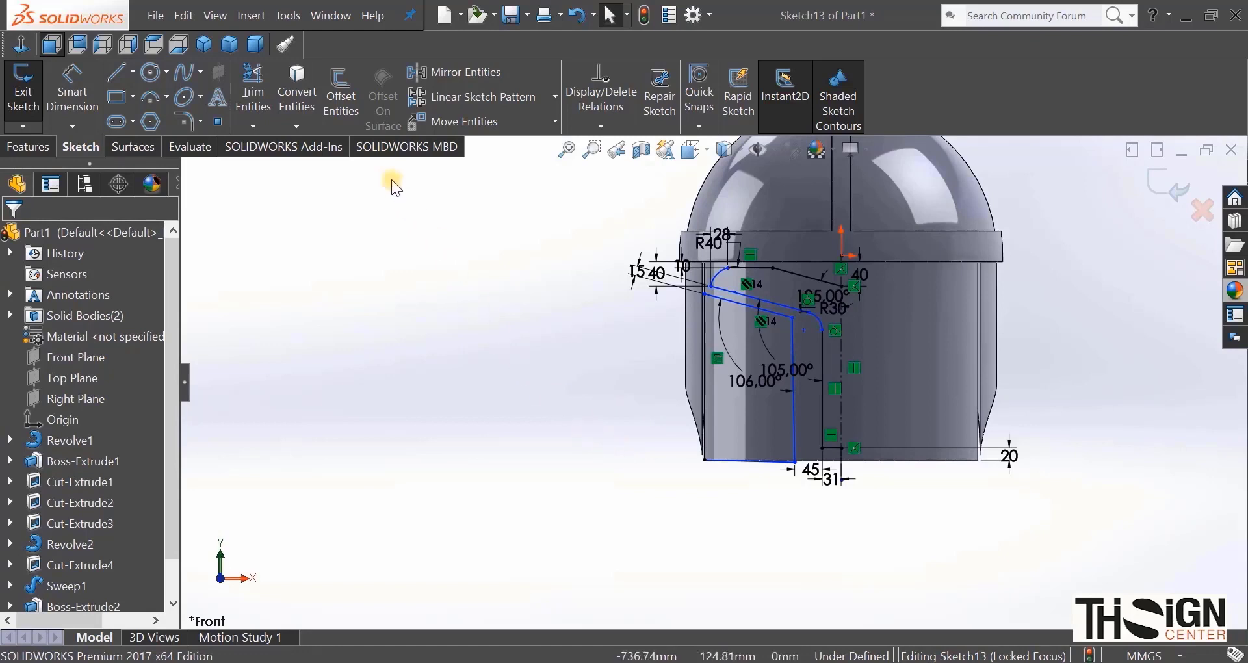
Step: Mirror all visor and cheek profile lines and arcs about the vertical centerline, excluding the centerline from the mirrored entities
left_click(422, 75)
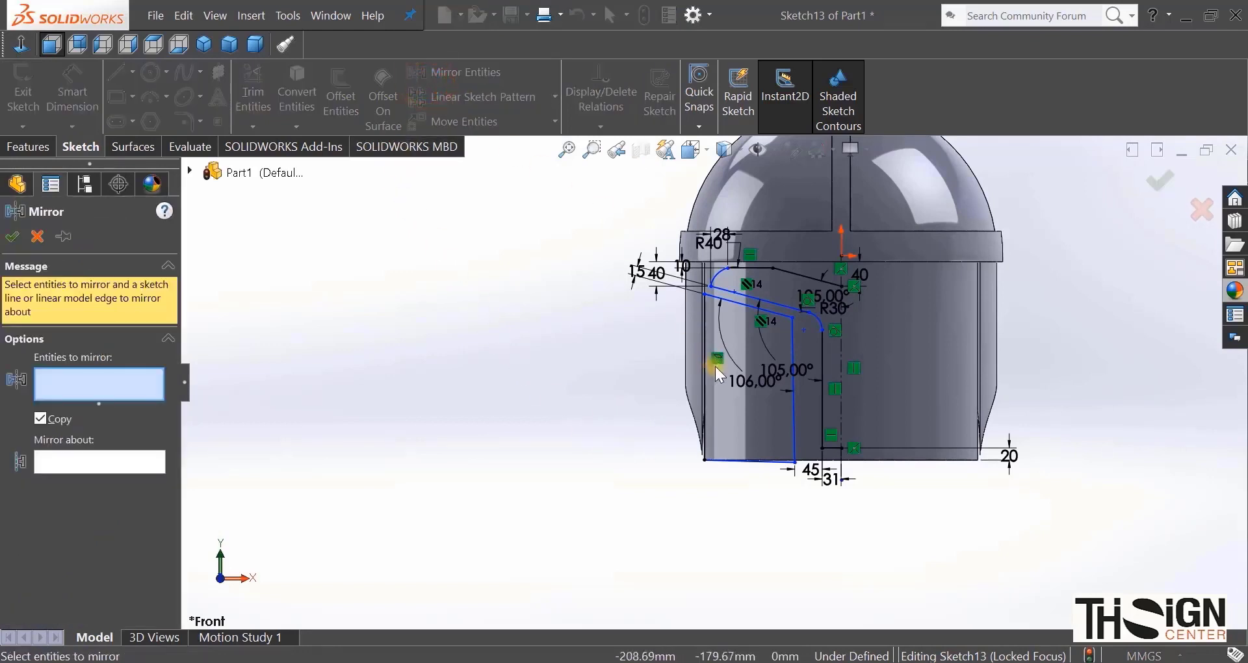
scroll(715, 366, "down", 2)
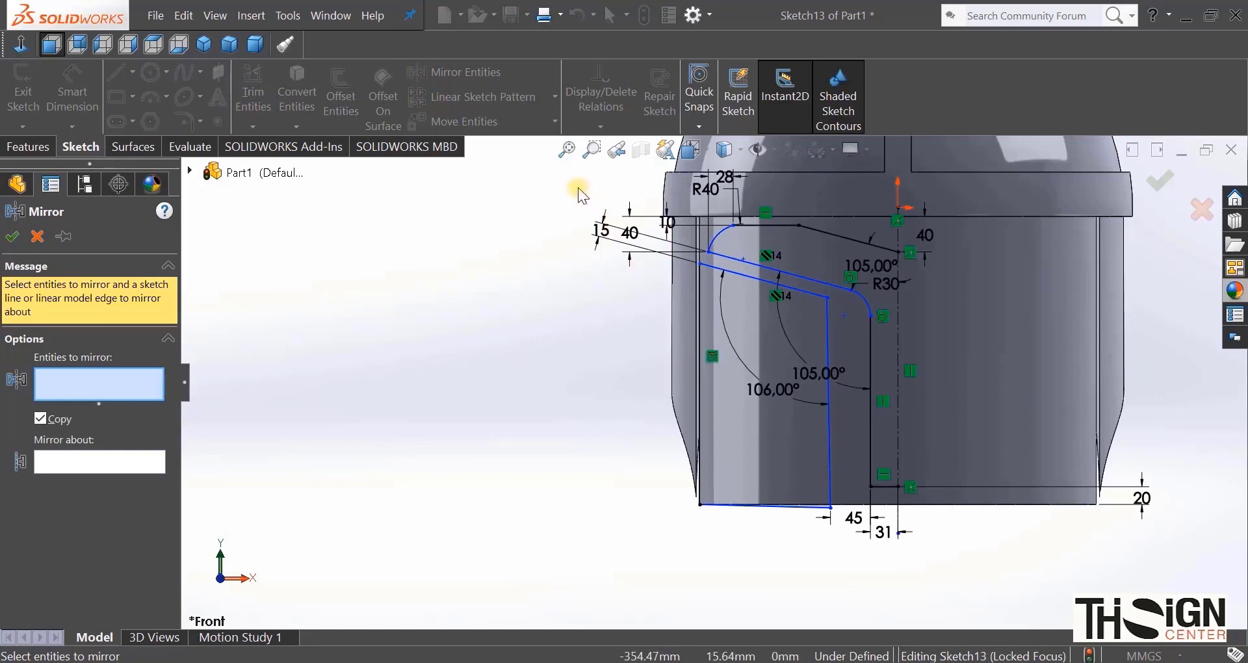
left_click_drag(536, 158, 989, 581)
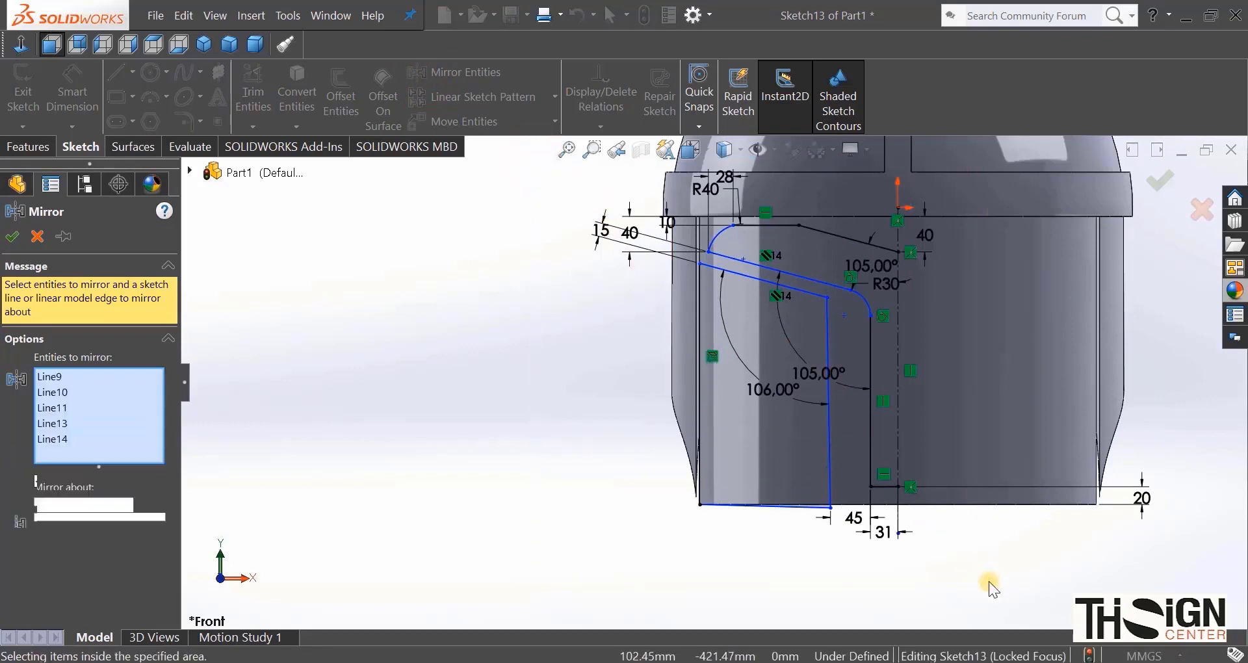
left_click(47, 548)
right_click(49, 548)
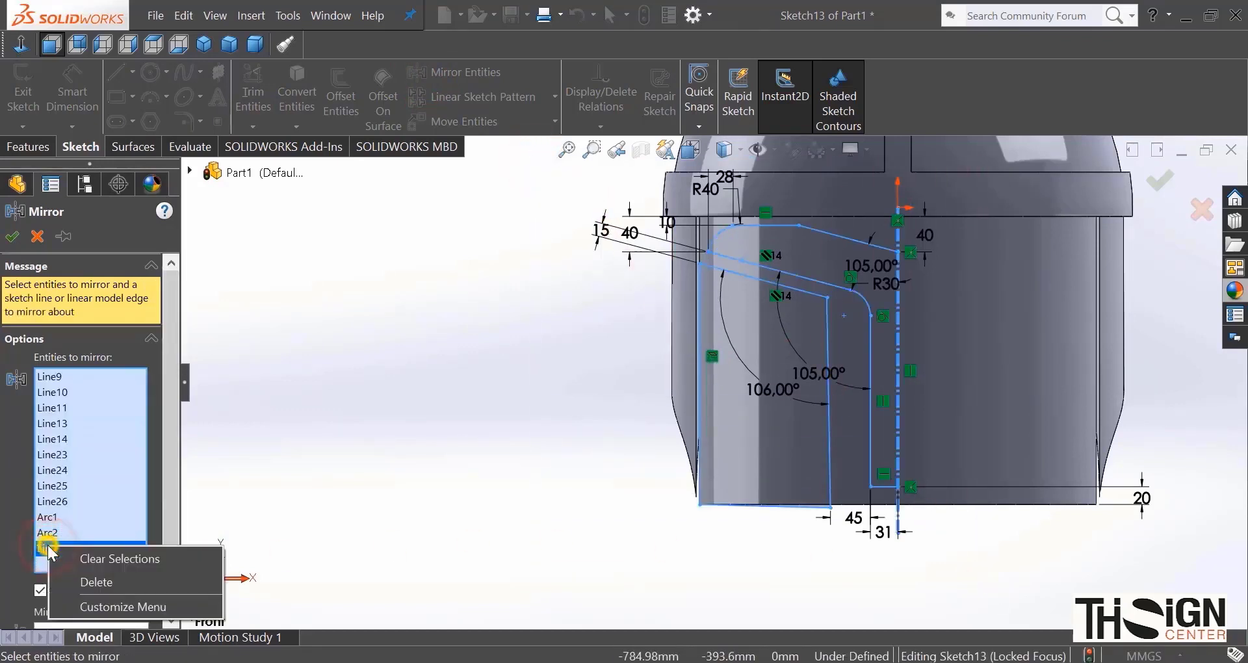
left_click(100, 581)
left_click(168, 485)
left_click(89, 607)
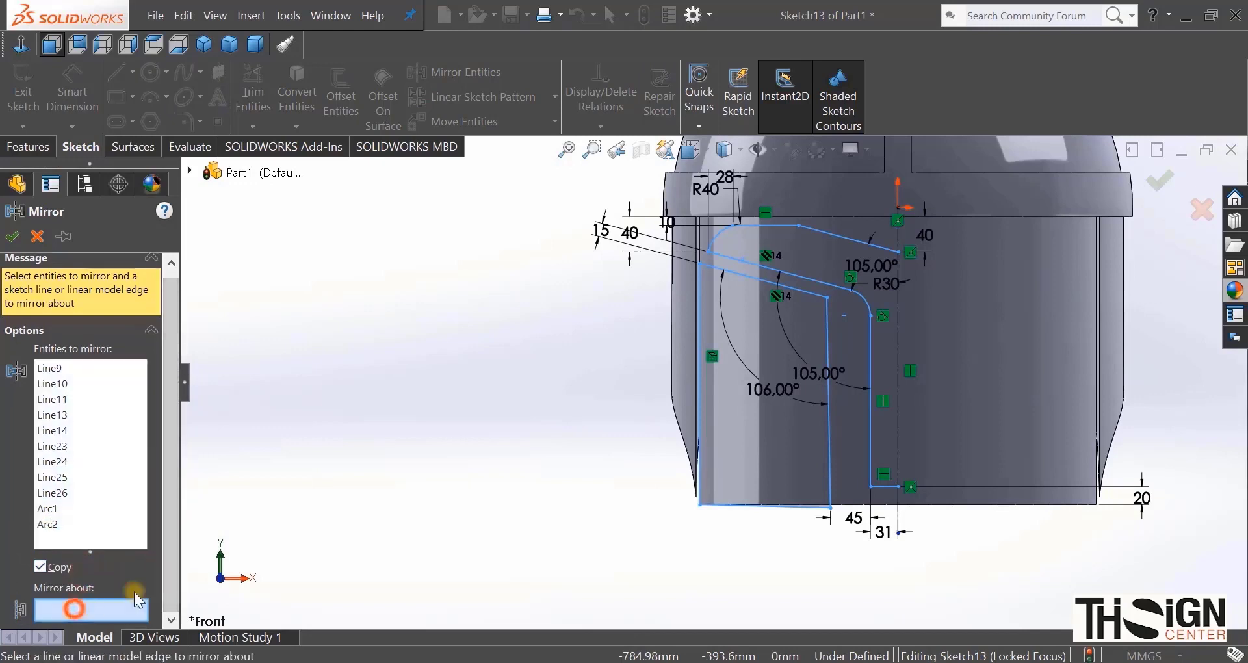
left_click(897, 348)
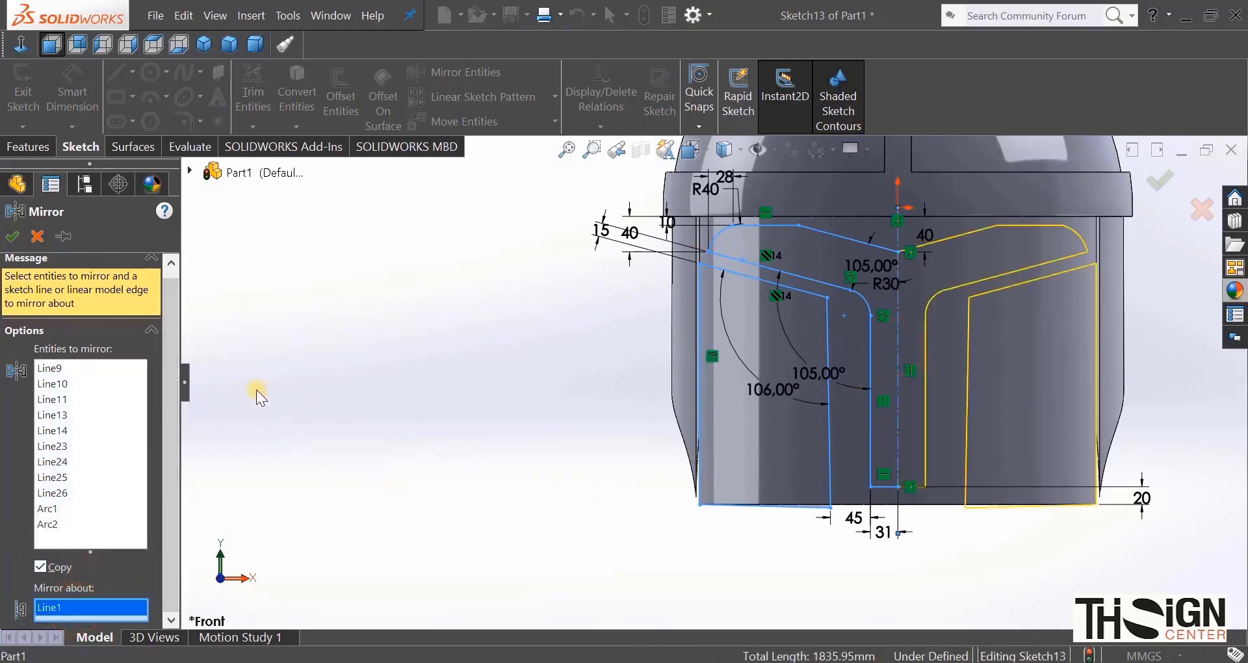
left_click(12, 236)
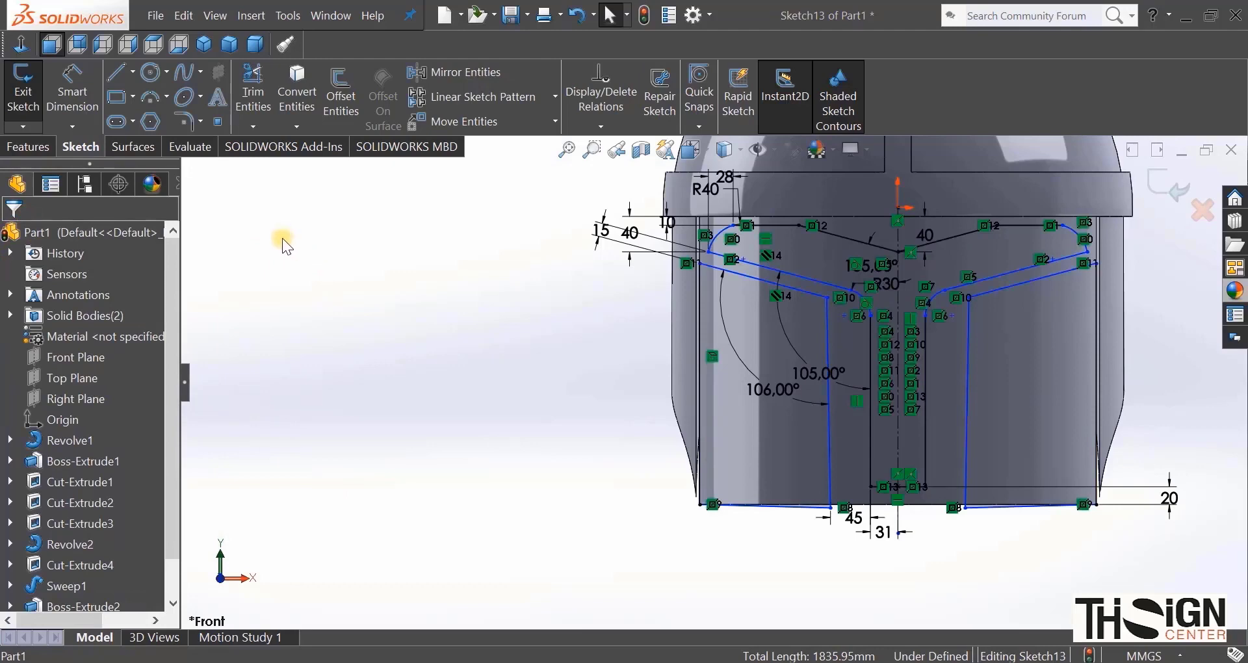
Step: Set up an extruded cut from the visor and cheek profiles with the Through All end condition
left_click(33, 146)
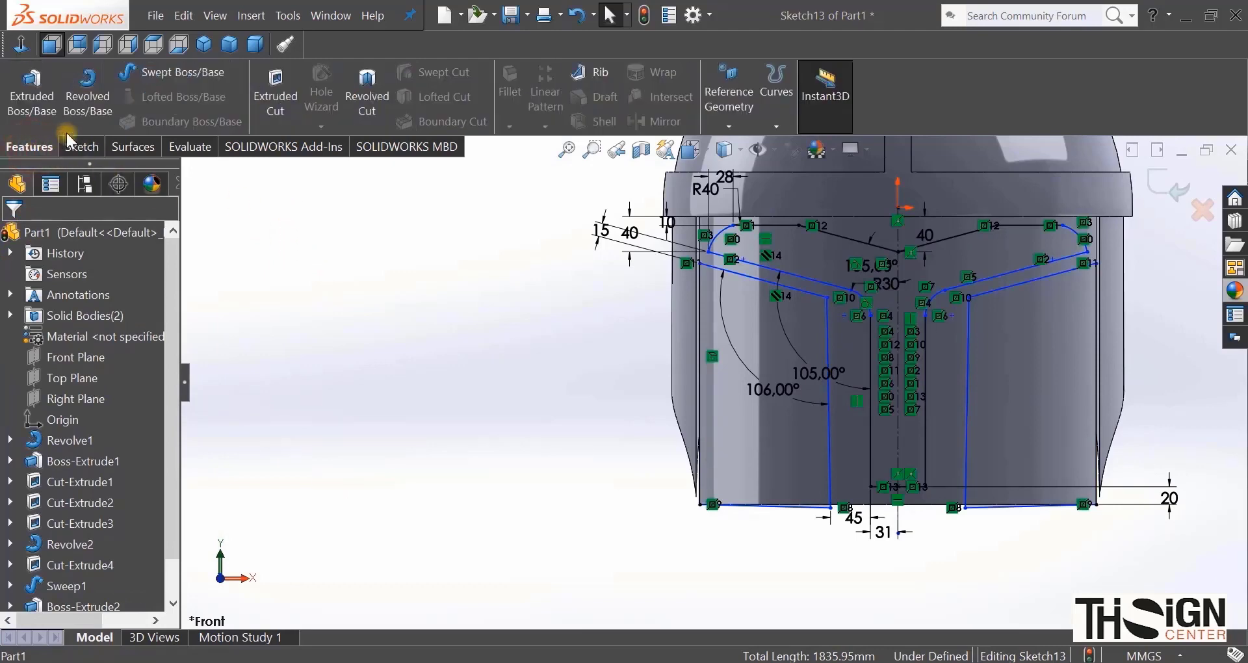
left_click(270, 97)
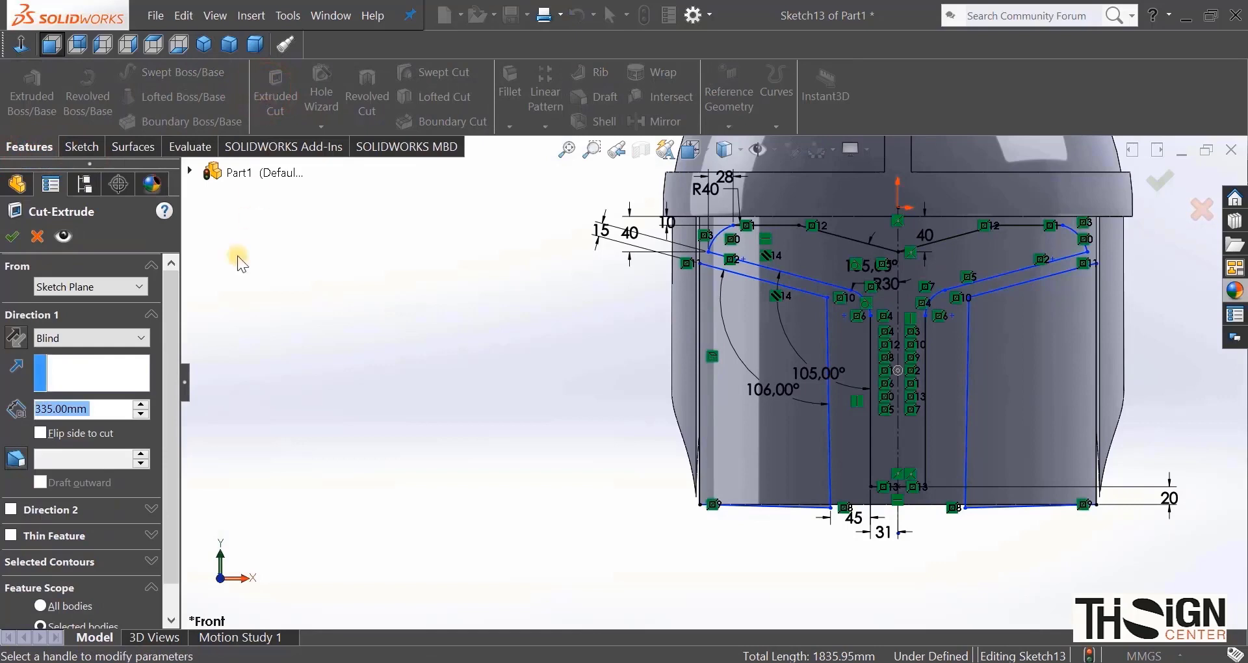
left_click_drag(176, 327, 177, 299)
left_click(115, 336)
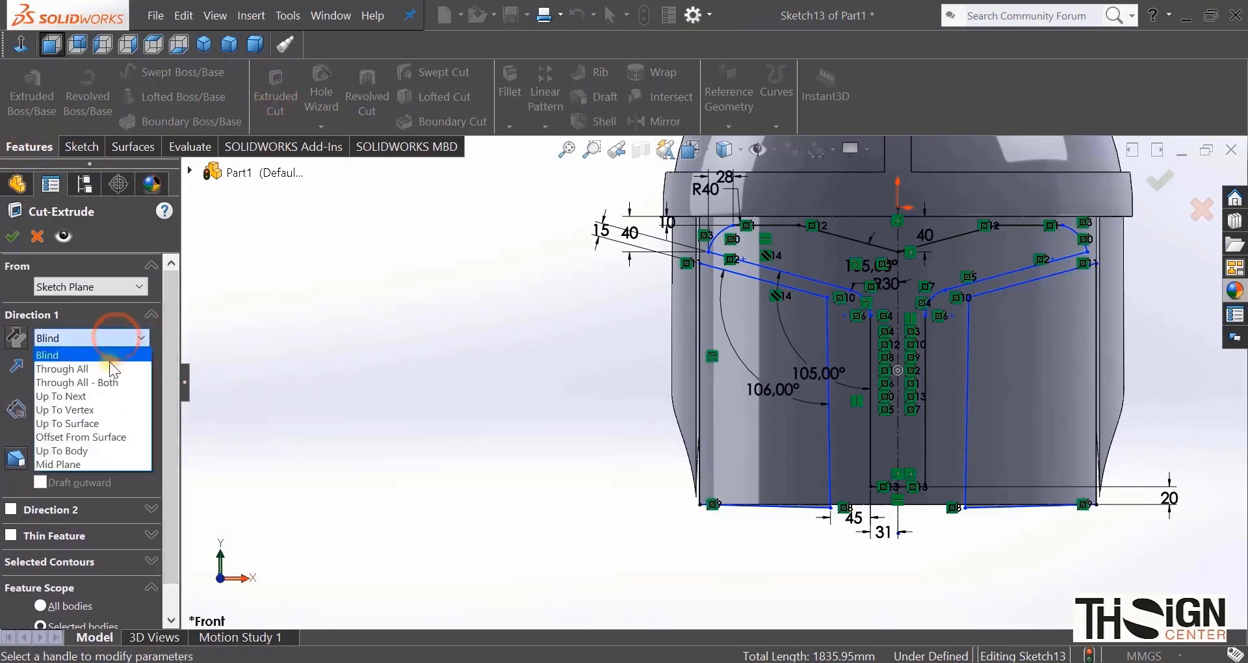
left_click(107, 369)
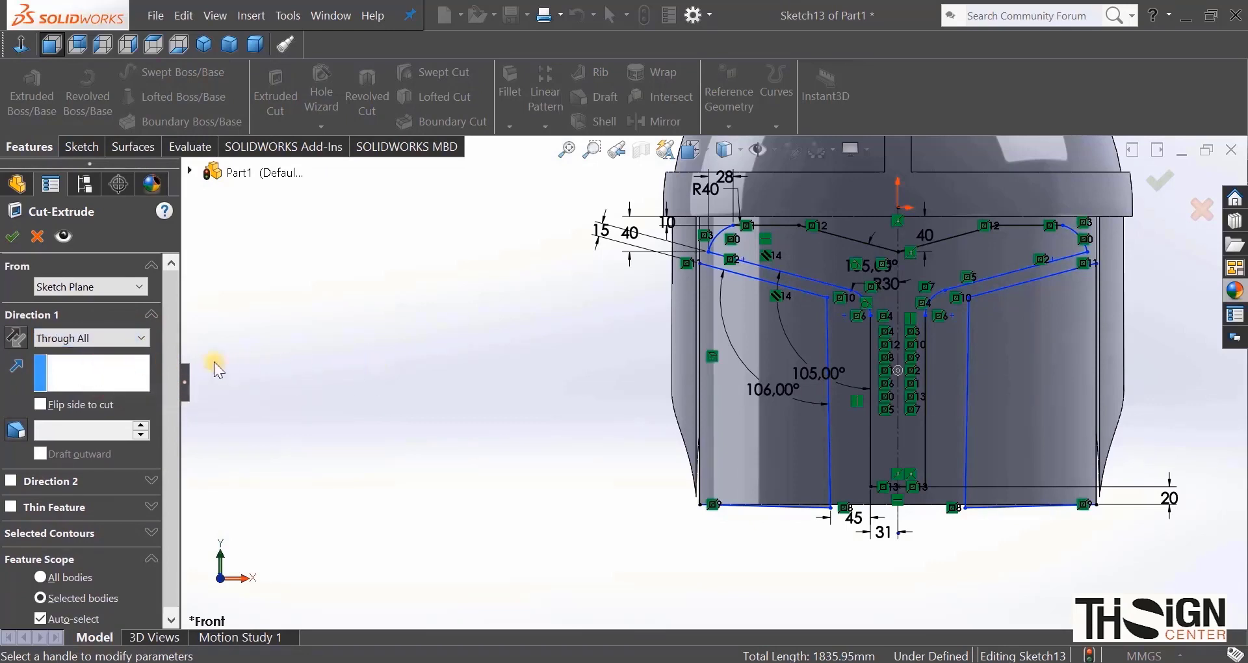
Step: Restrict the cut to the Boss-Extrude2 face guard body without auto-select, reverse its direction toward the helmet's front, and apply it
left_click_drag(172, 357, 173, 408)
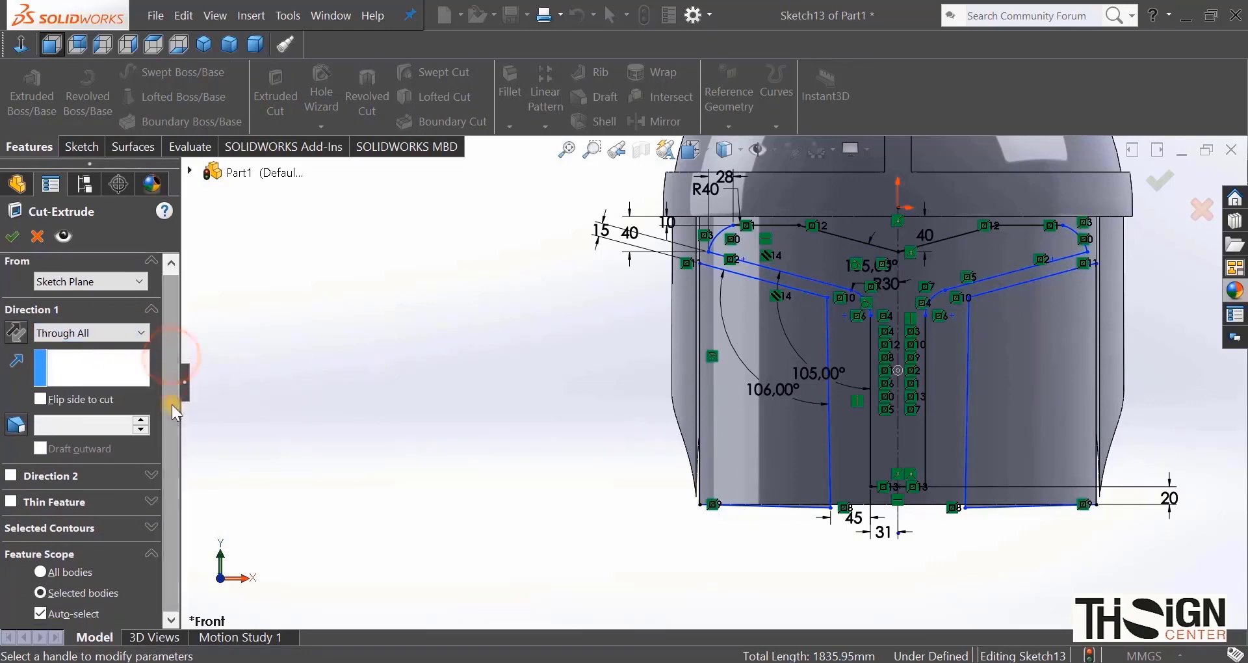
left_click(40, 613)
left_click(173, 514)
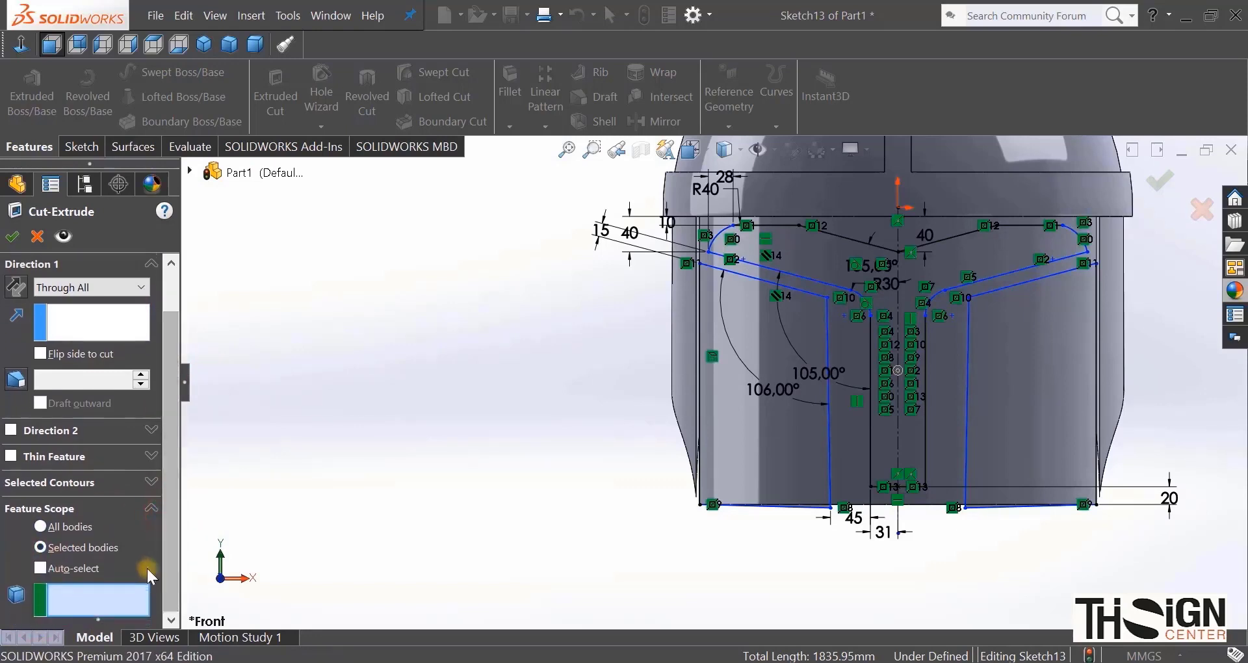
left_click(82, 600)
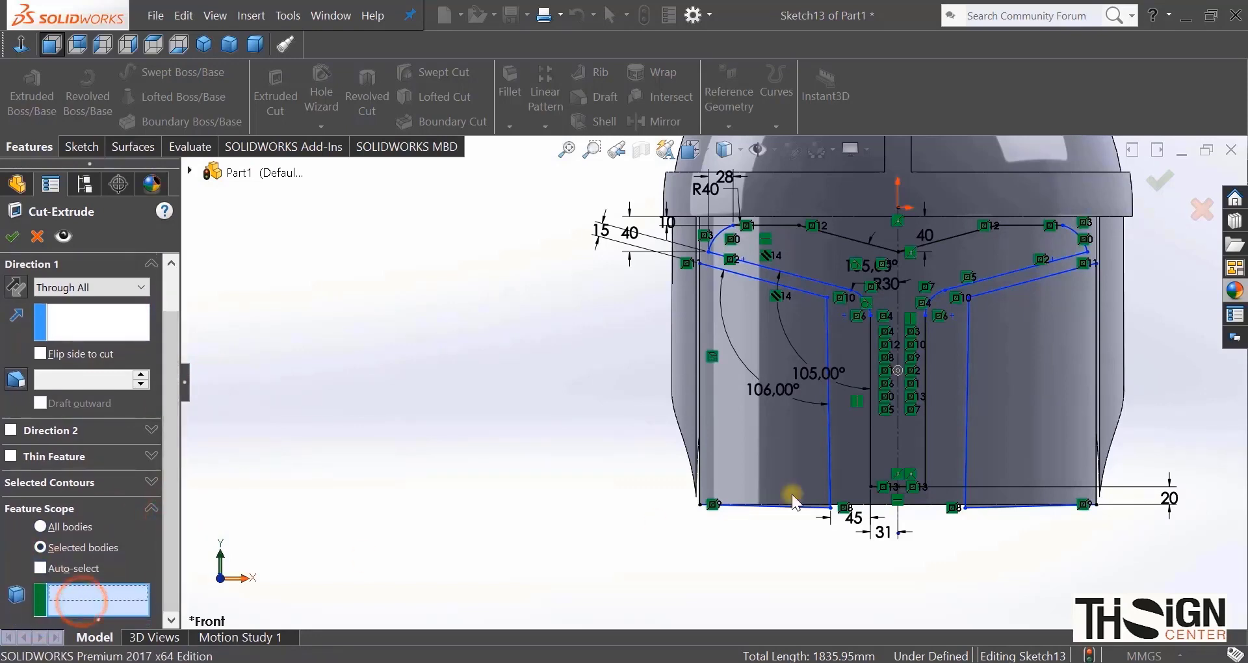
left_click(993, 411)
middle_click_drag(993, 411, 883, 363)
scroll(885, 362, "up", 3)
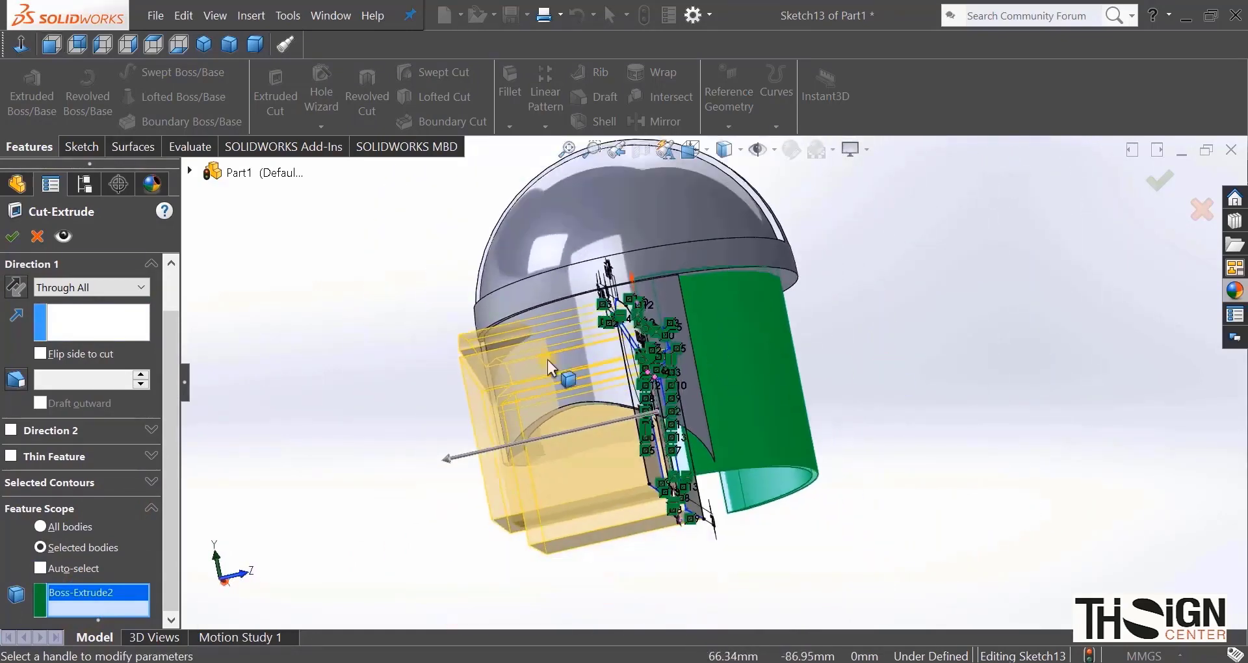
left_click(14, 287)
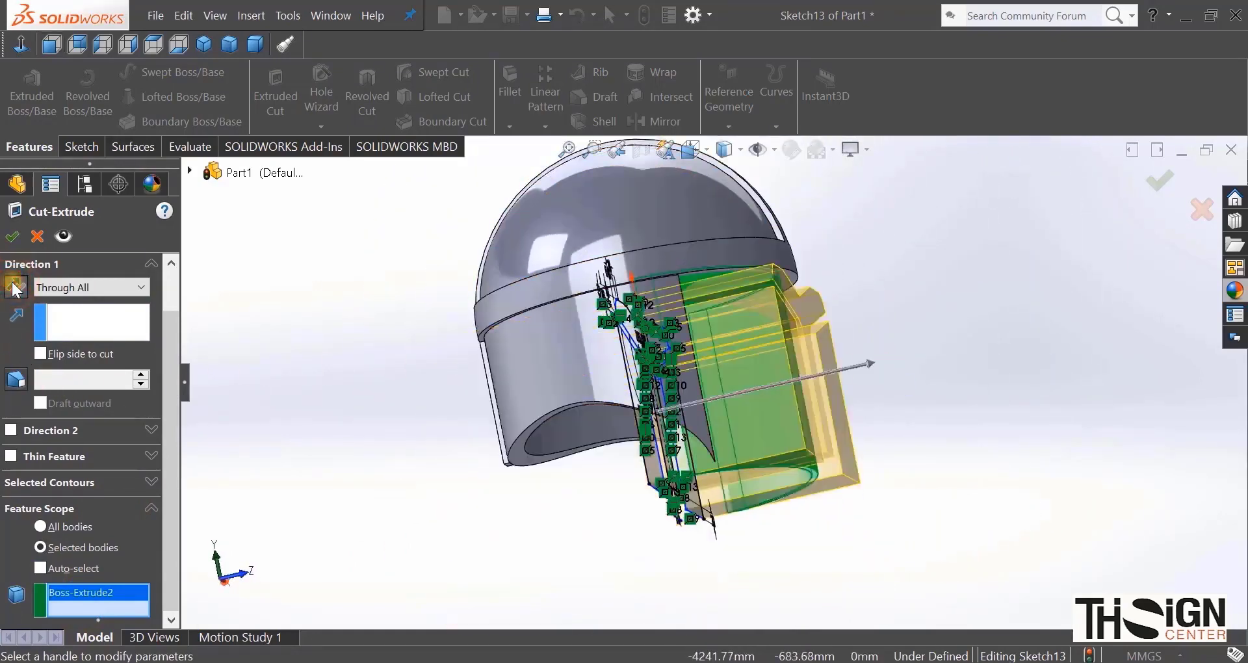
left_click(12, 238)
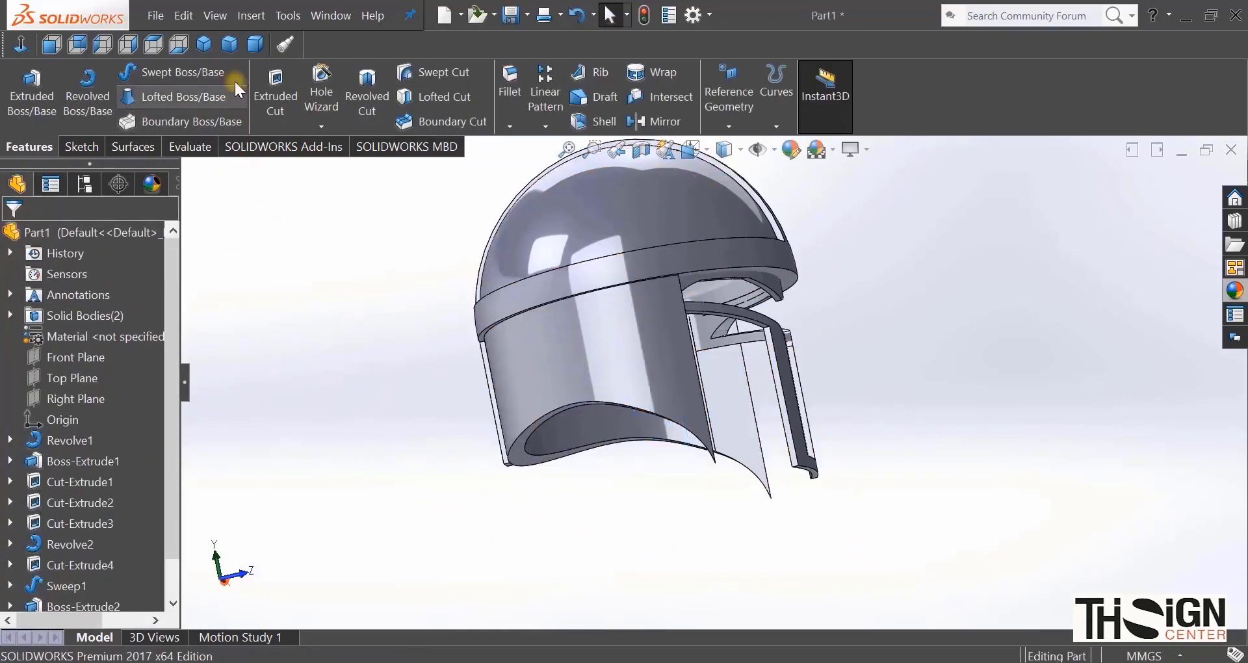
Step: Create a reference plane offset 265 mm from the Front Plane, in front of the helmet
left_click(227, 45)
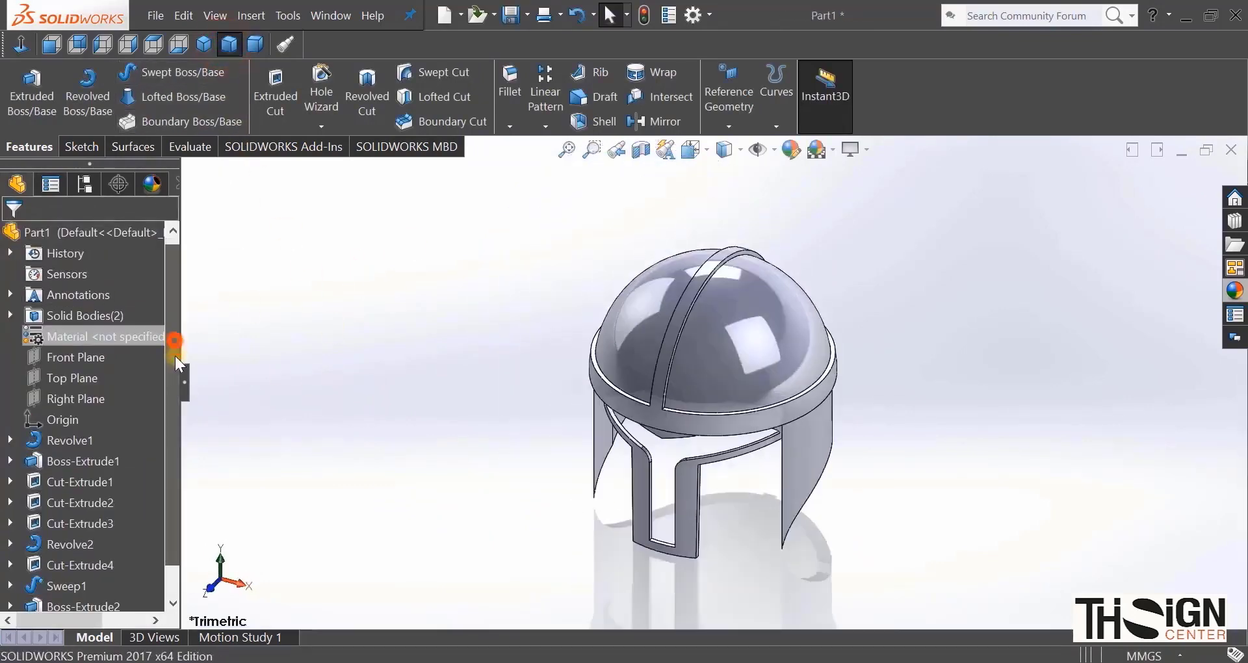
scroll(174, 356, "down", 1)
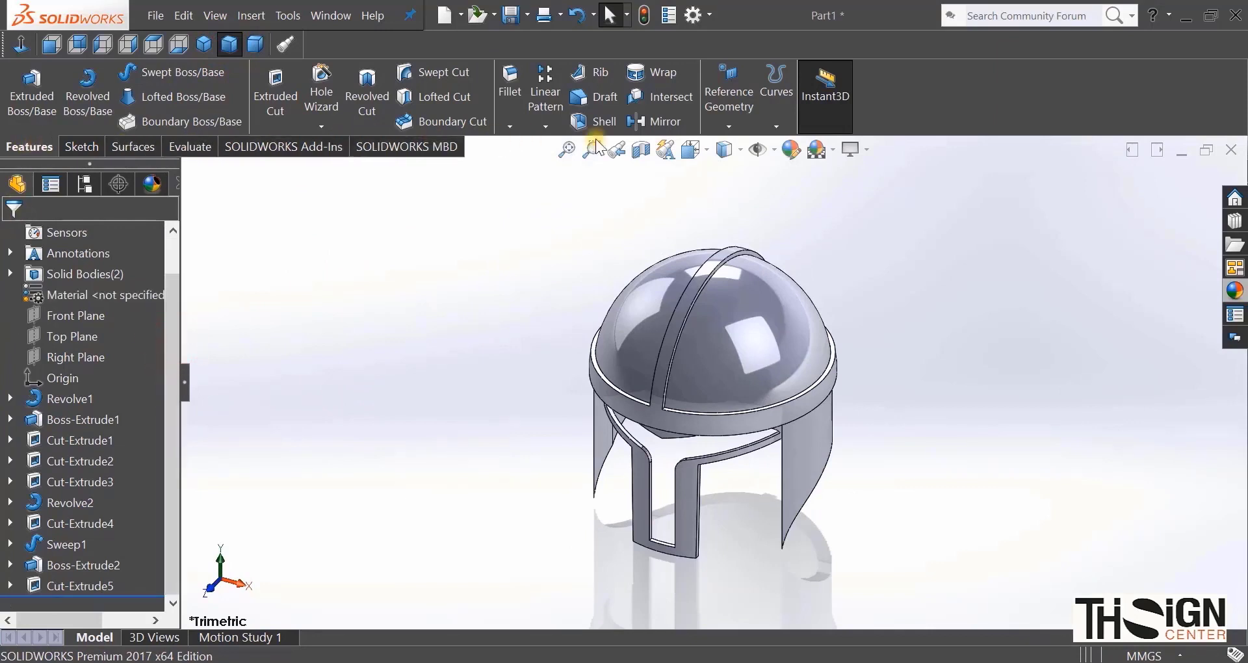
left_click(739, 109)
left_click(738, 145)
left_click(190, 173)
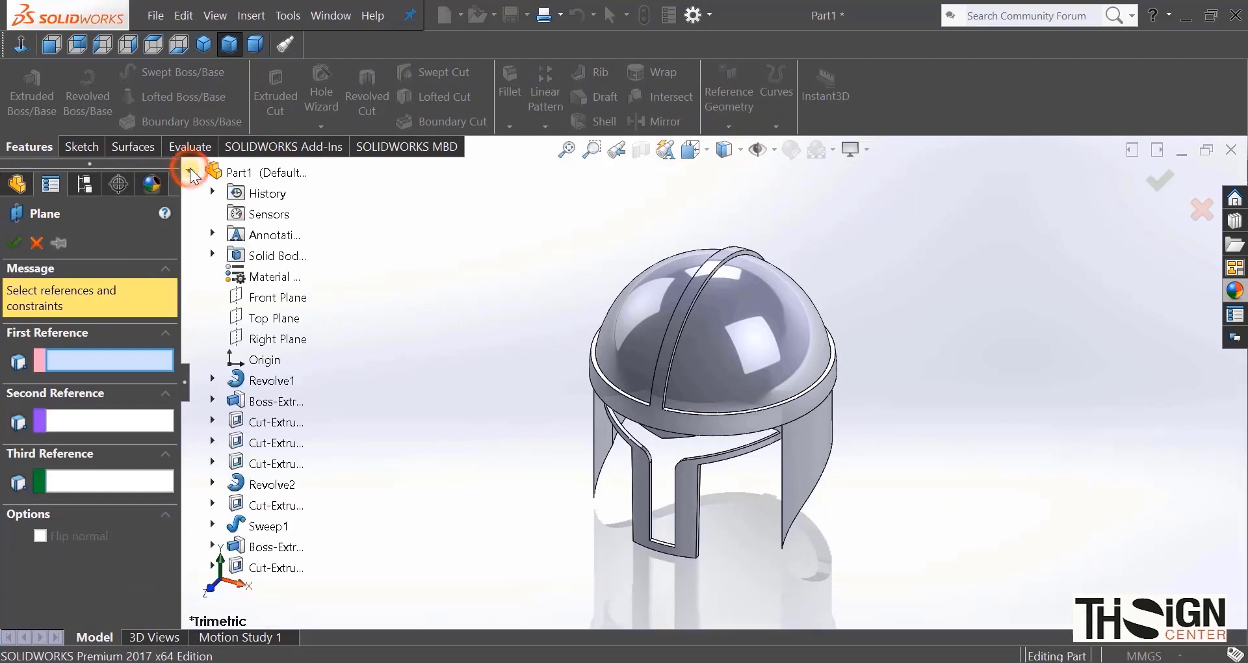
left_click(243, 297)
left_click(174, 362)
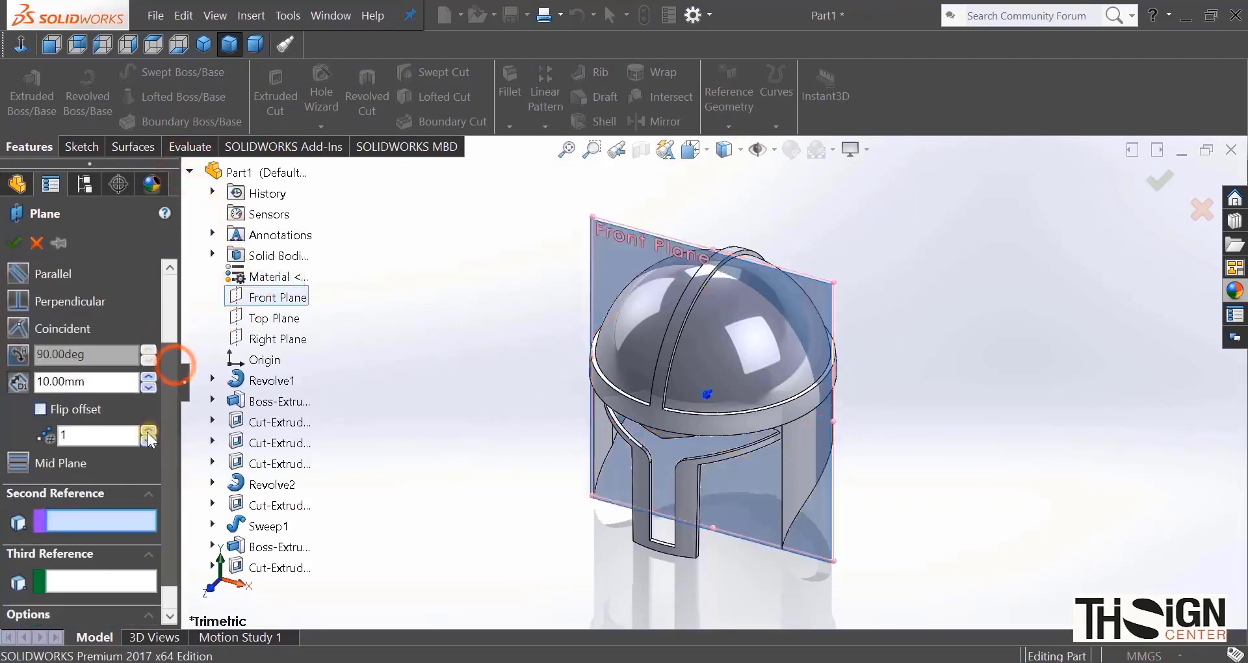
left_click_drag(112, 383, 7, 389)
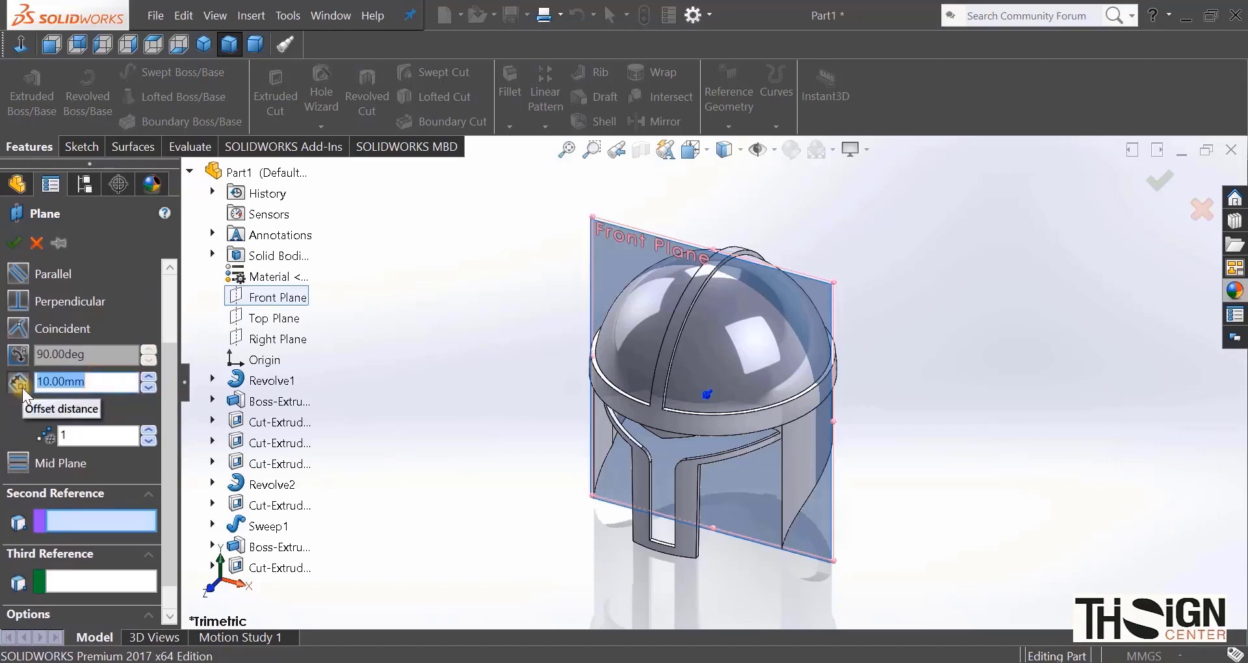
type("265")
key("Return")
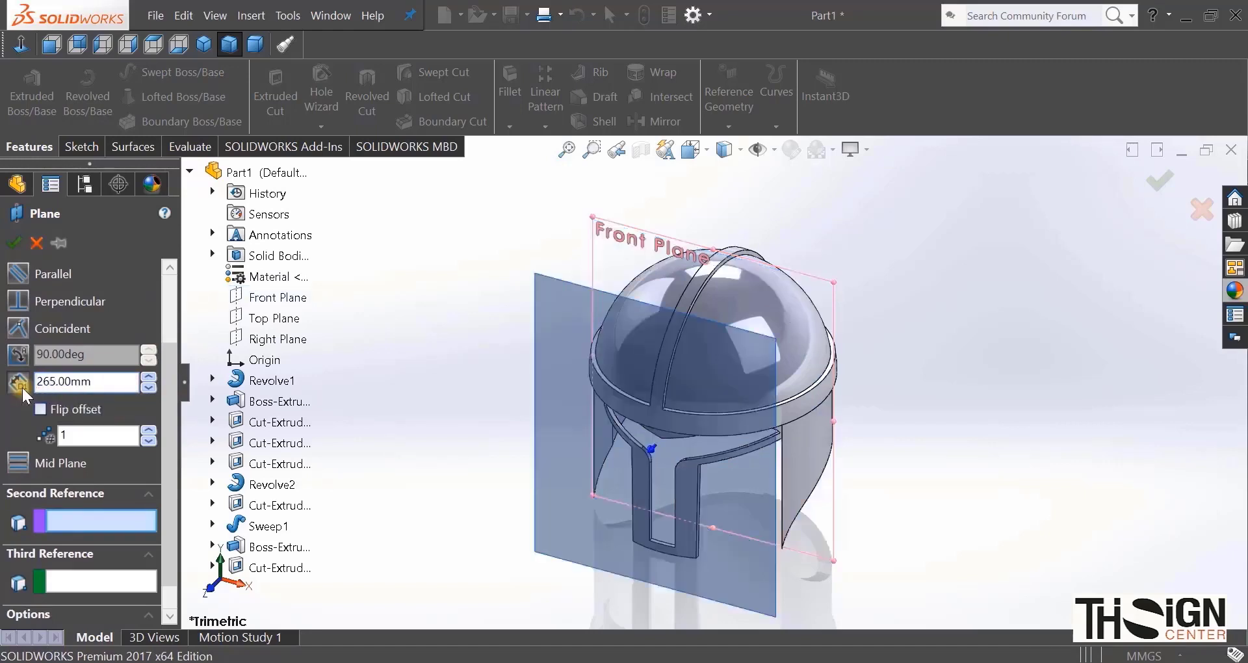
middle_click_drag(538, 369, 536, 397)
left_click(13, 243)
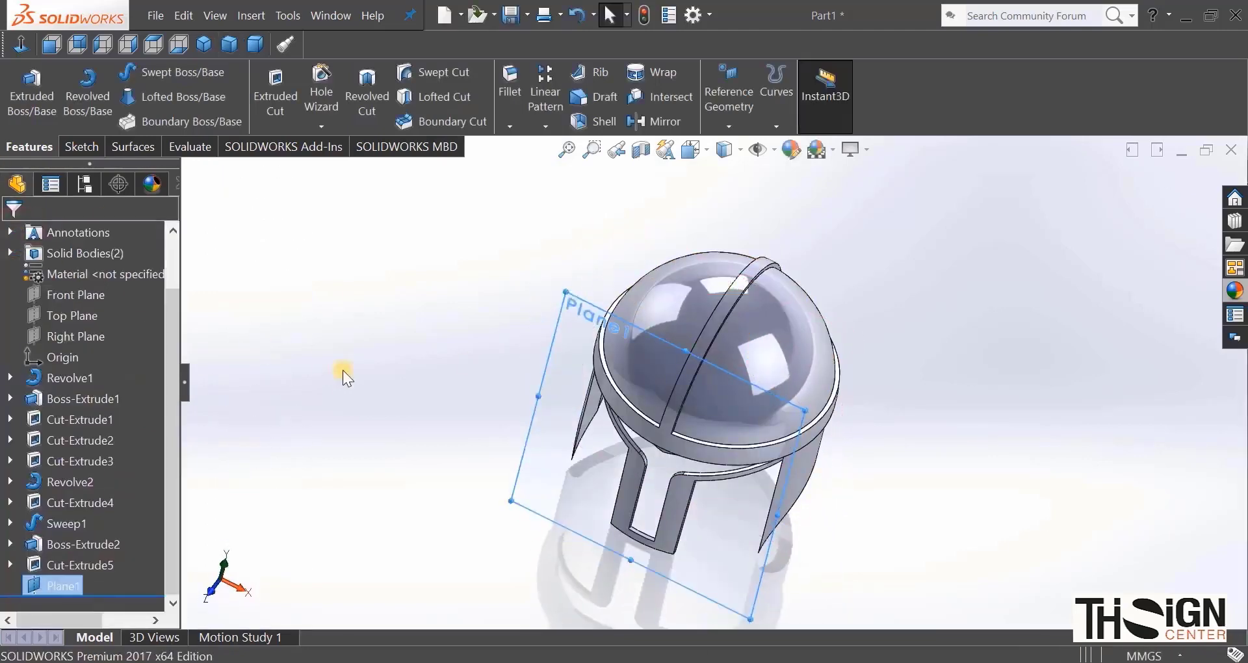
right_click(76, 583)
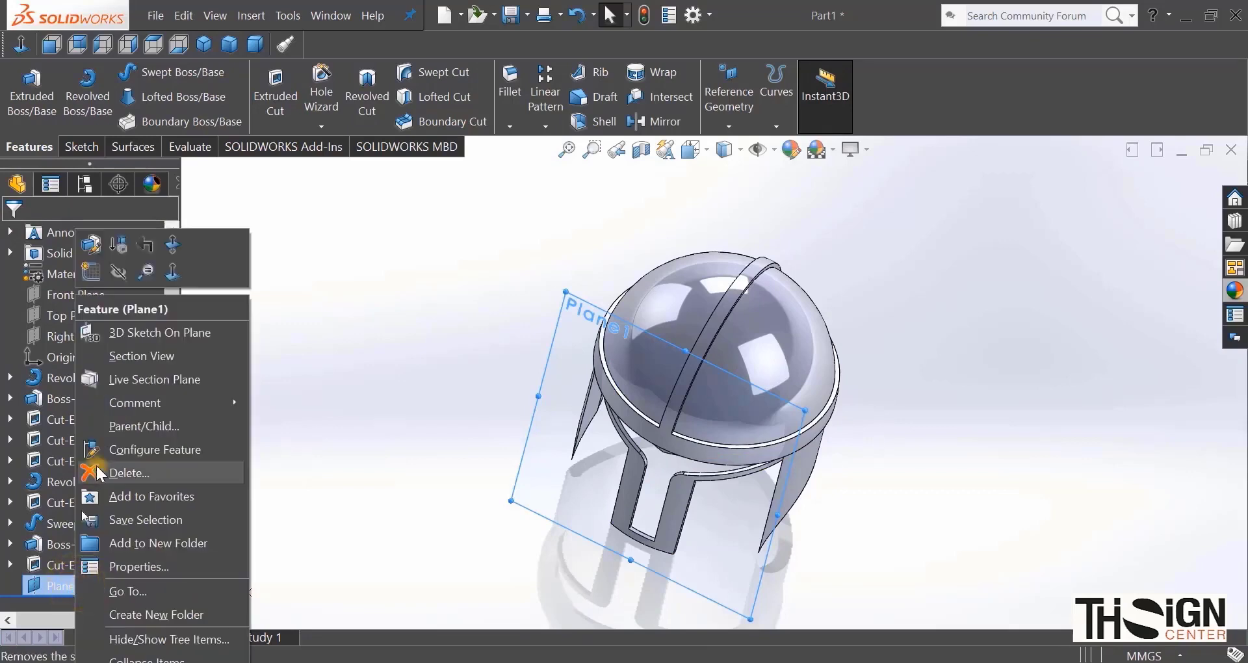
left_click(92, 269)
right_click(75, 602)
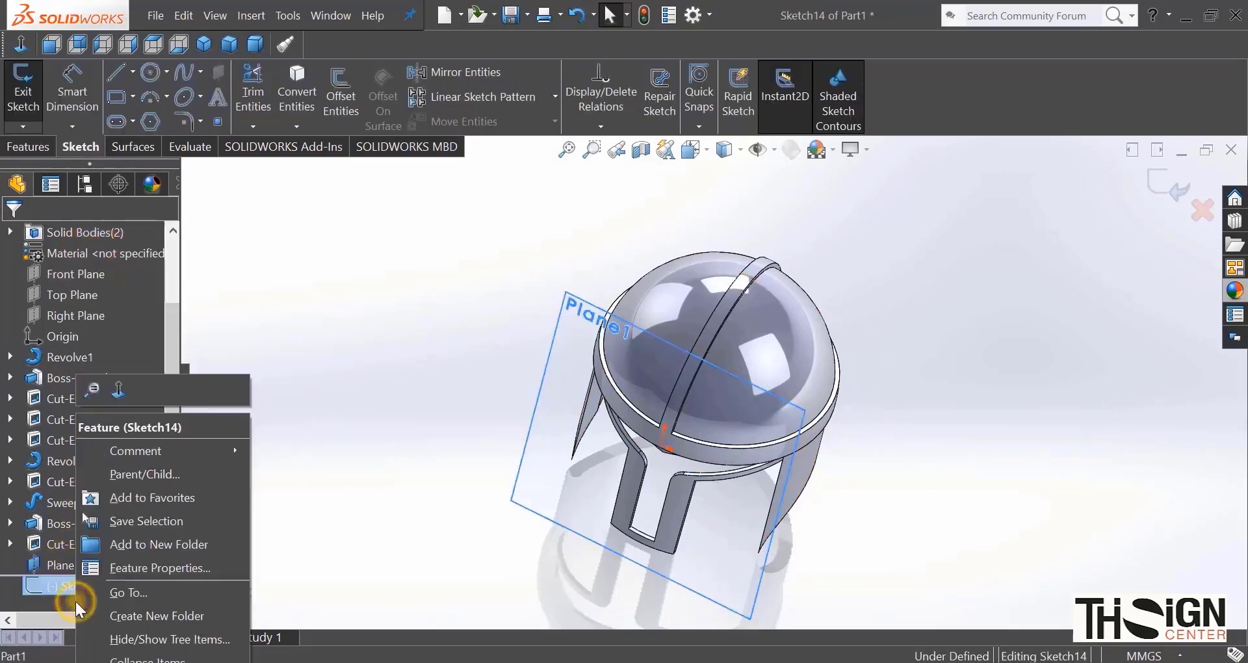
left_click(122, 386)
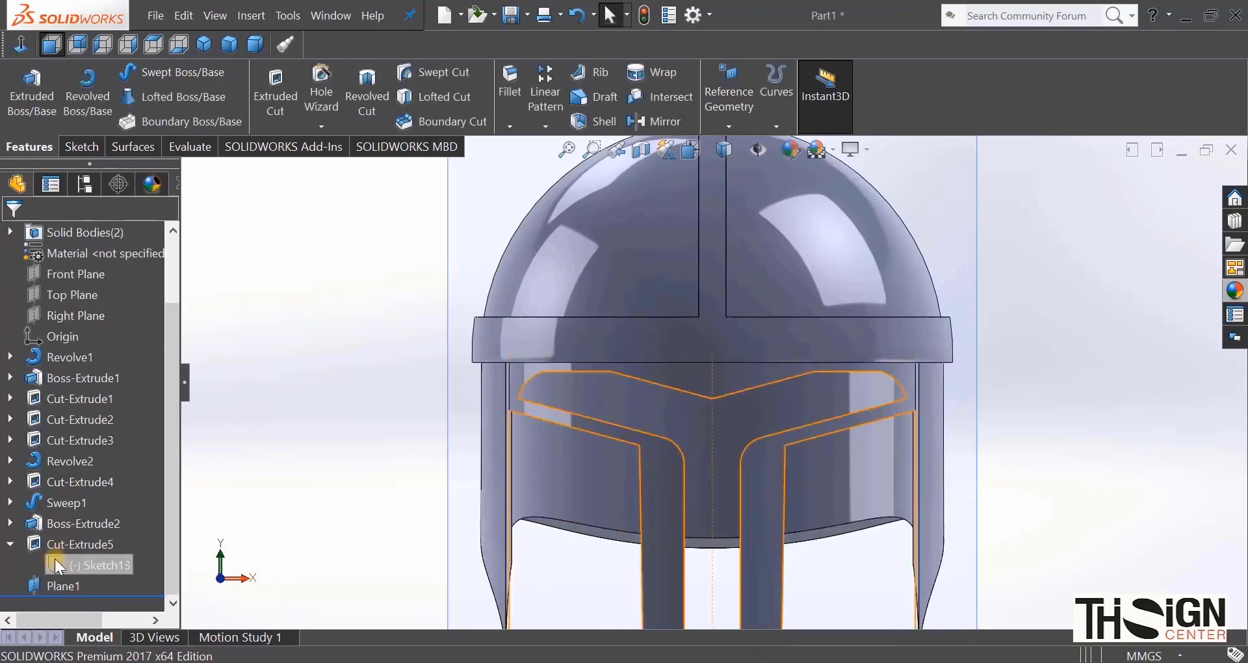
Step: Reopen the face guard cut's sketch and delete the 40 mm height dimension at the visor's central V point
left_click(57, 566)
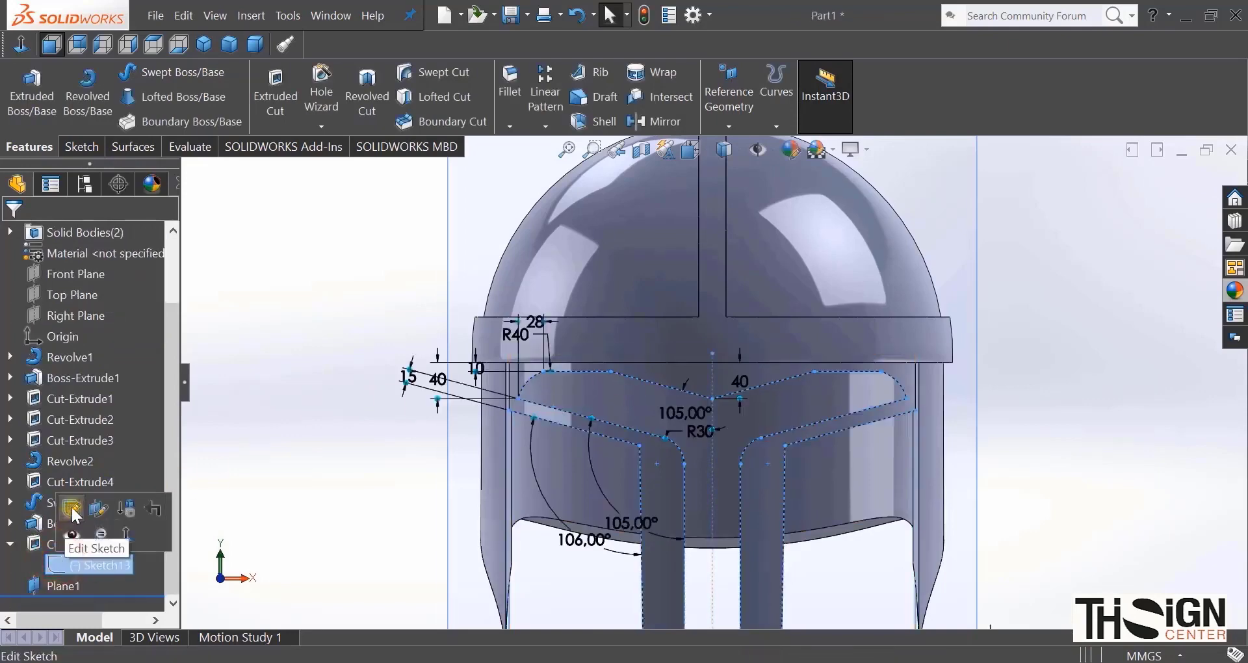
left_click(65, 514)
scroll(676, 407, "down", 3)
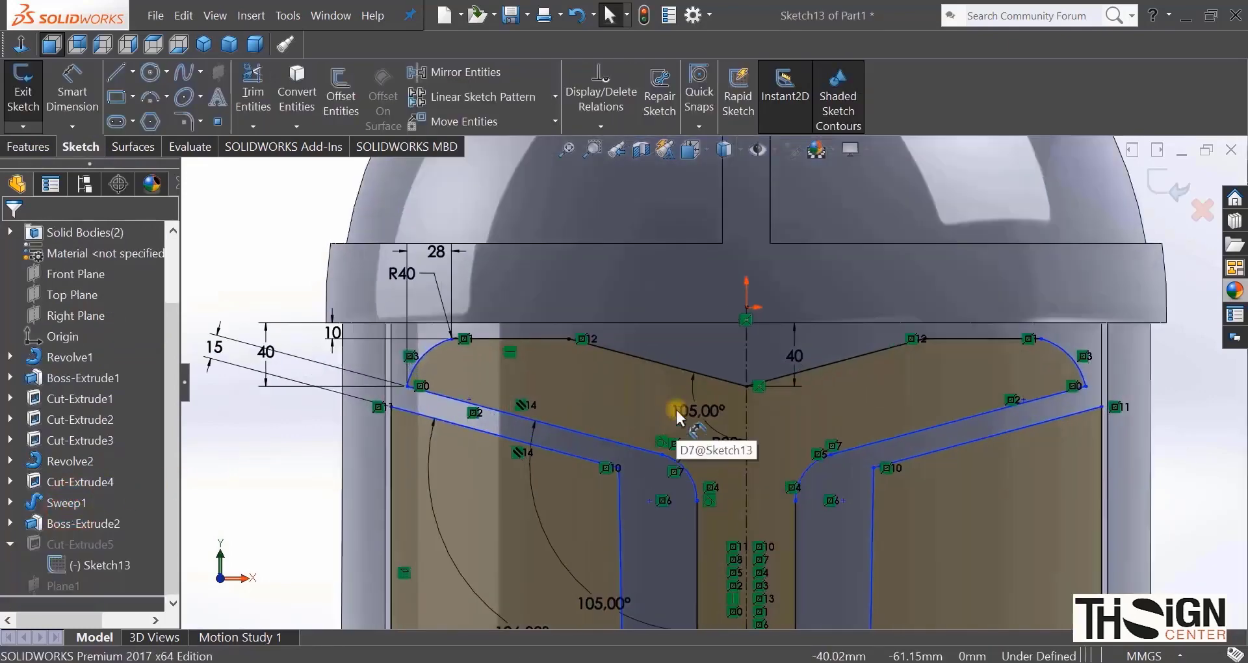
left_click(73, 91)
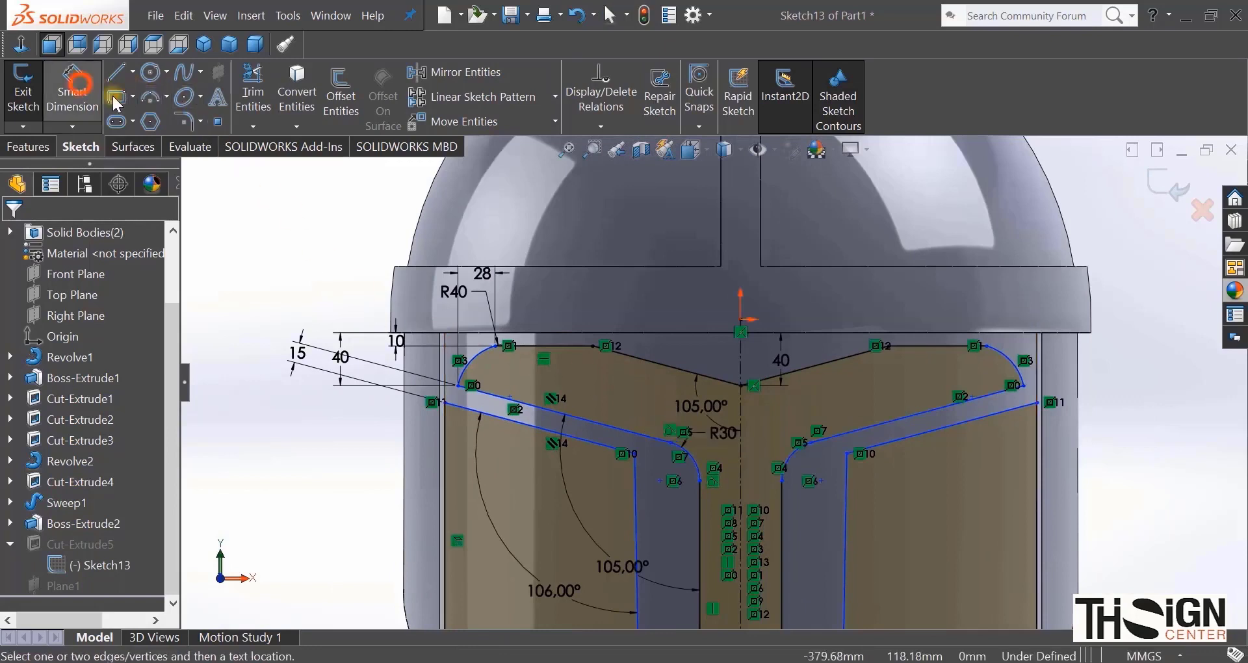
left_click(781, 353)
key("Delete")
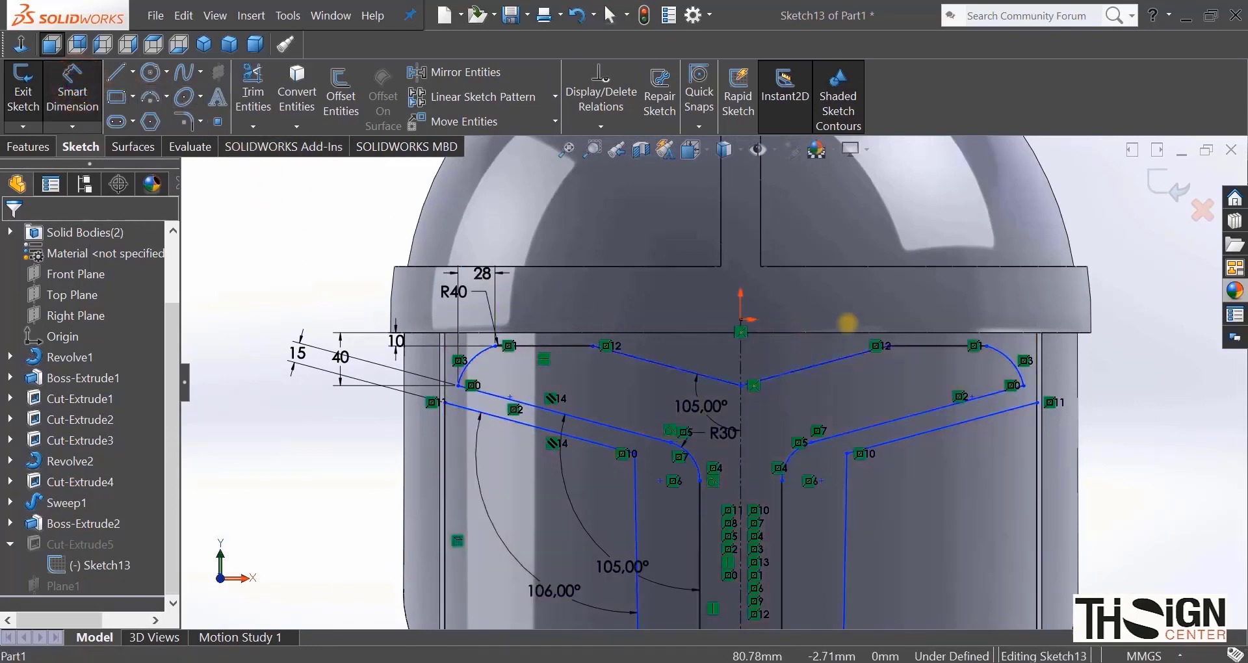
Step: Dimension the sloped line running to the visor's central V point as 75 mm and exit the sketch
right_click_drag(249, 263, 250, 201)
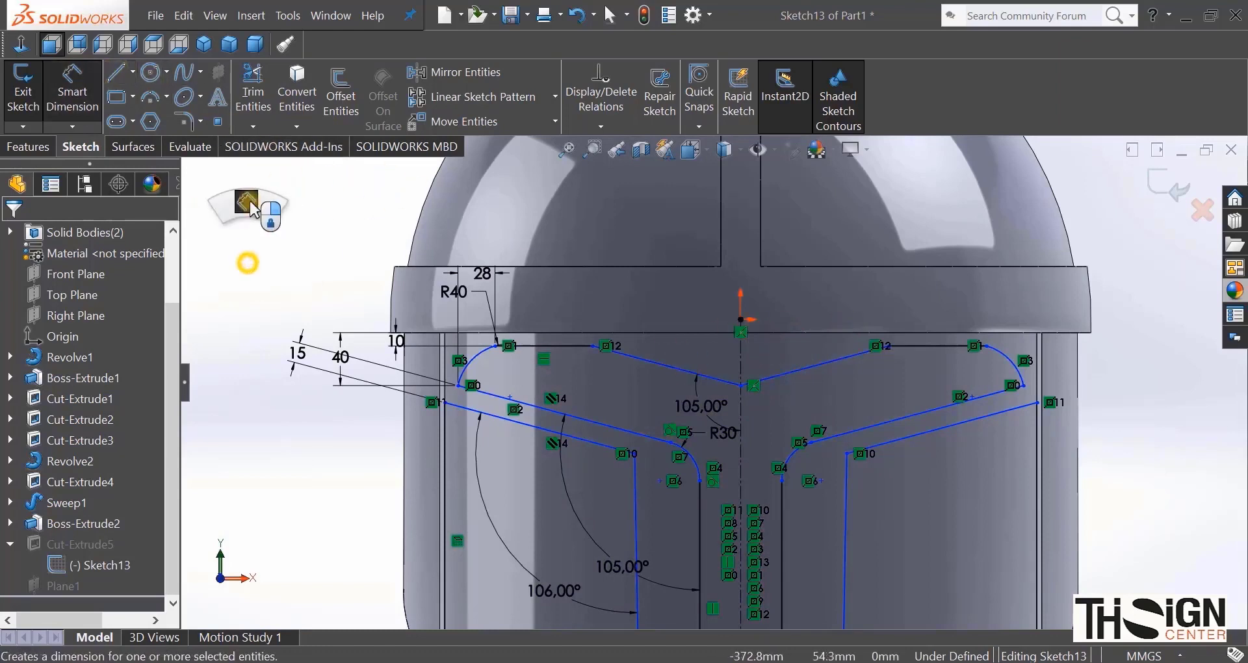
left_click(72, 91)
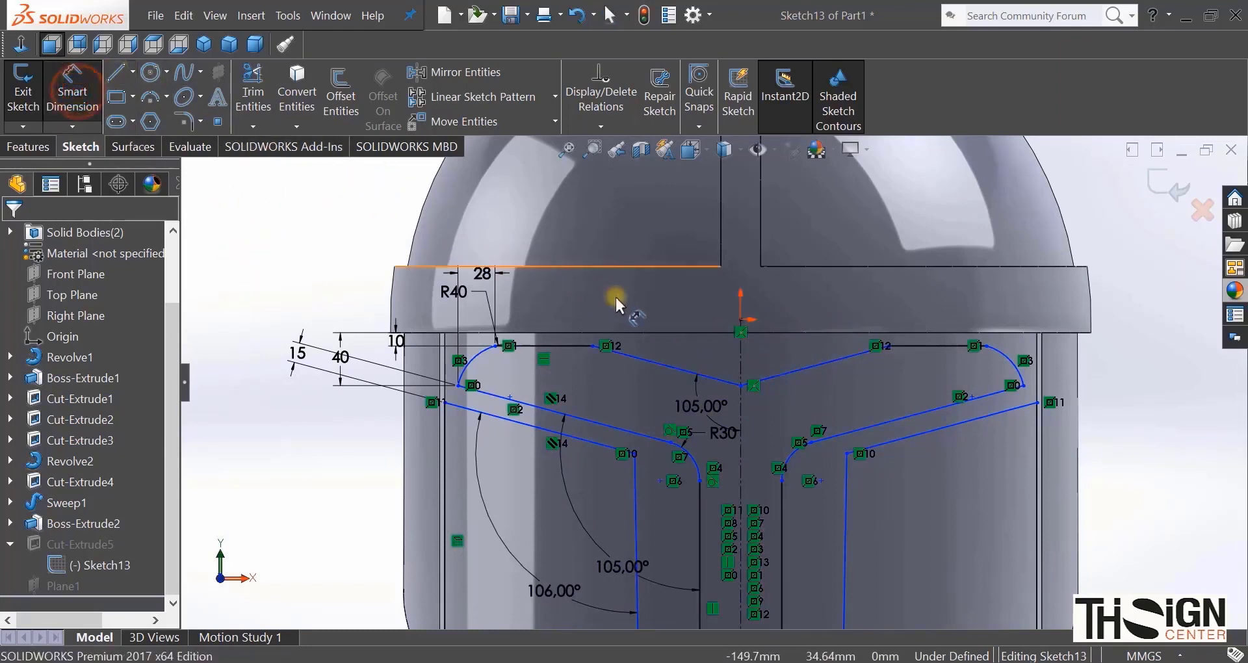
left_click(655, 362)
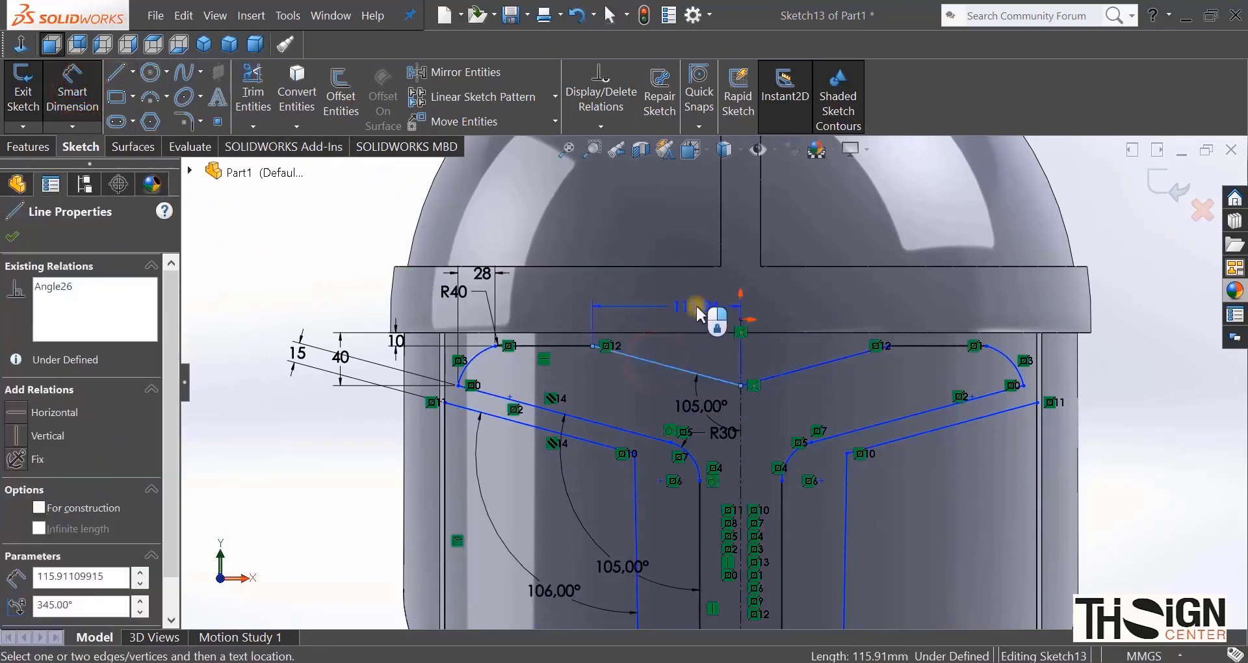
left_click(779, 298)
left_click(678, 383)
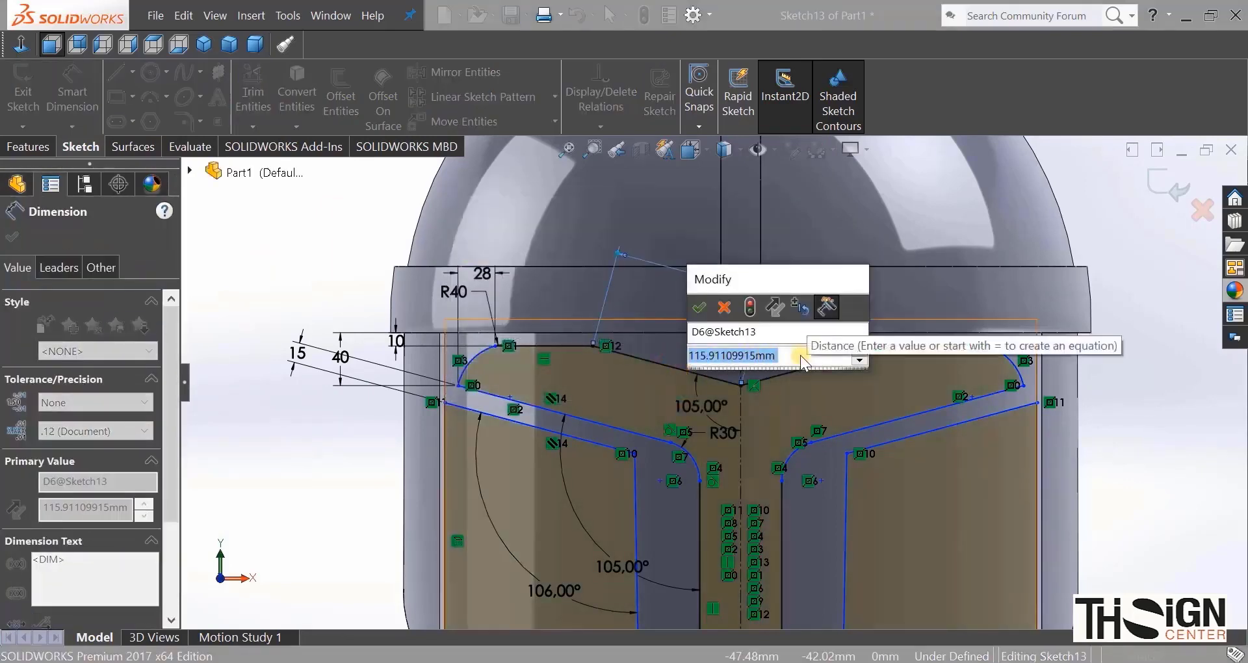
type("75")
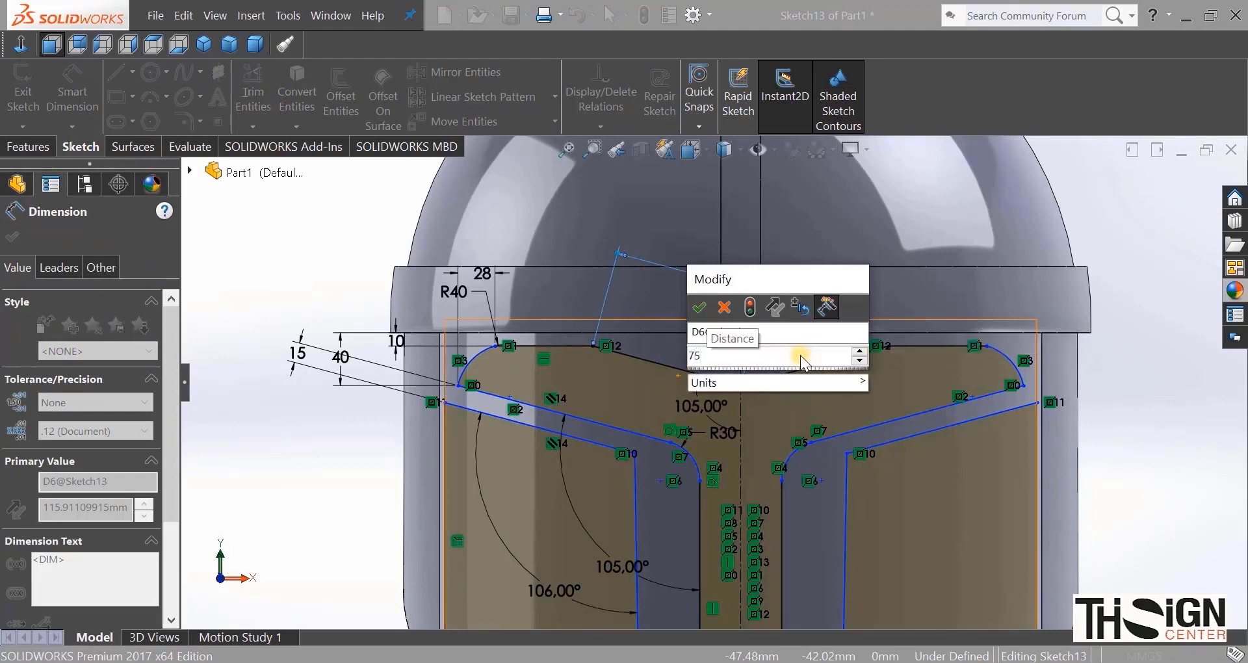
key("Return")
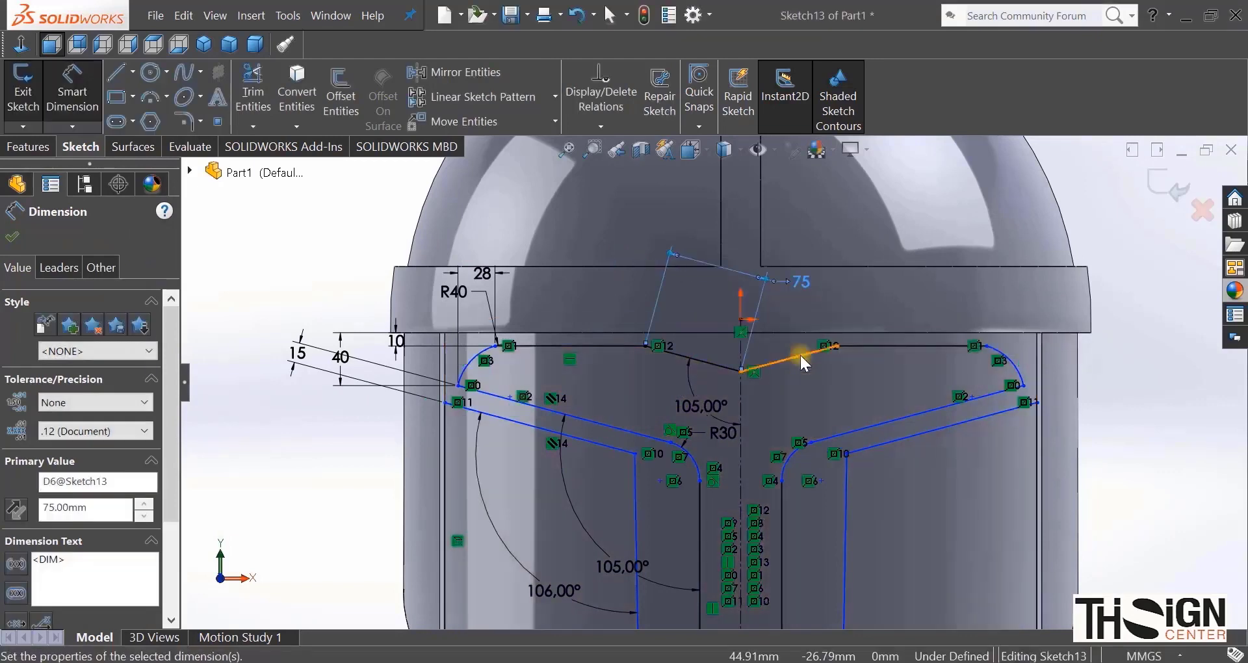
left_click(1132, 444)
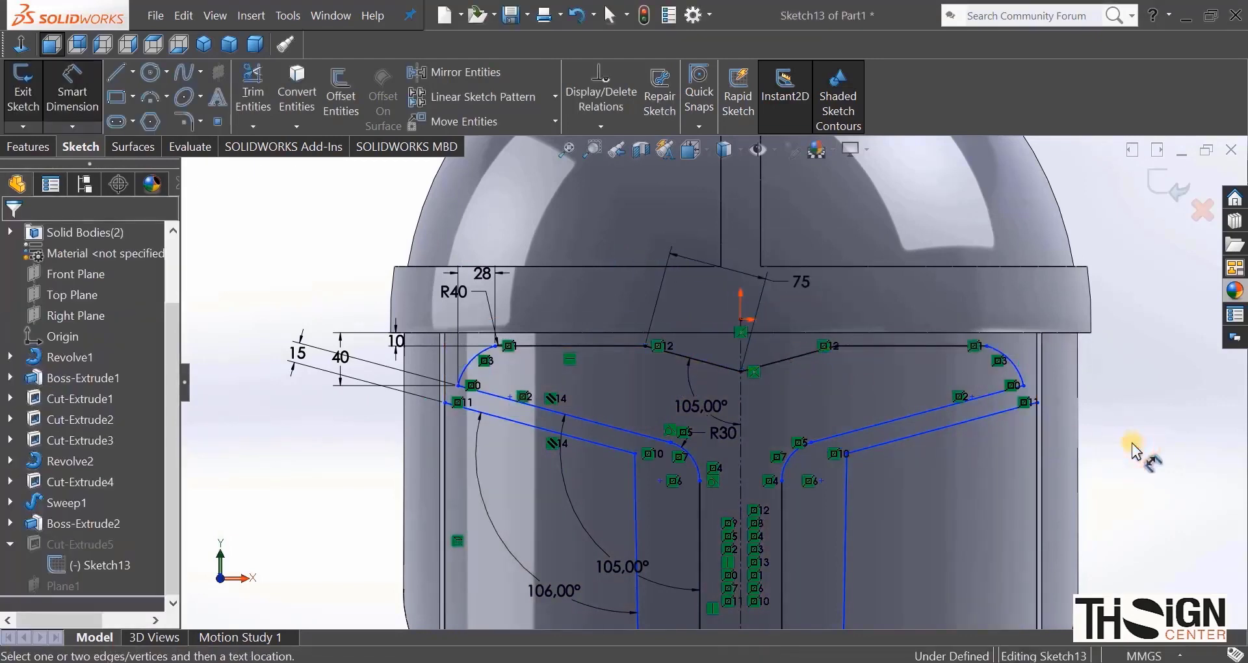
left_click(1162, 181)
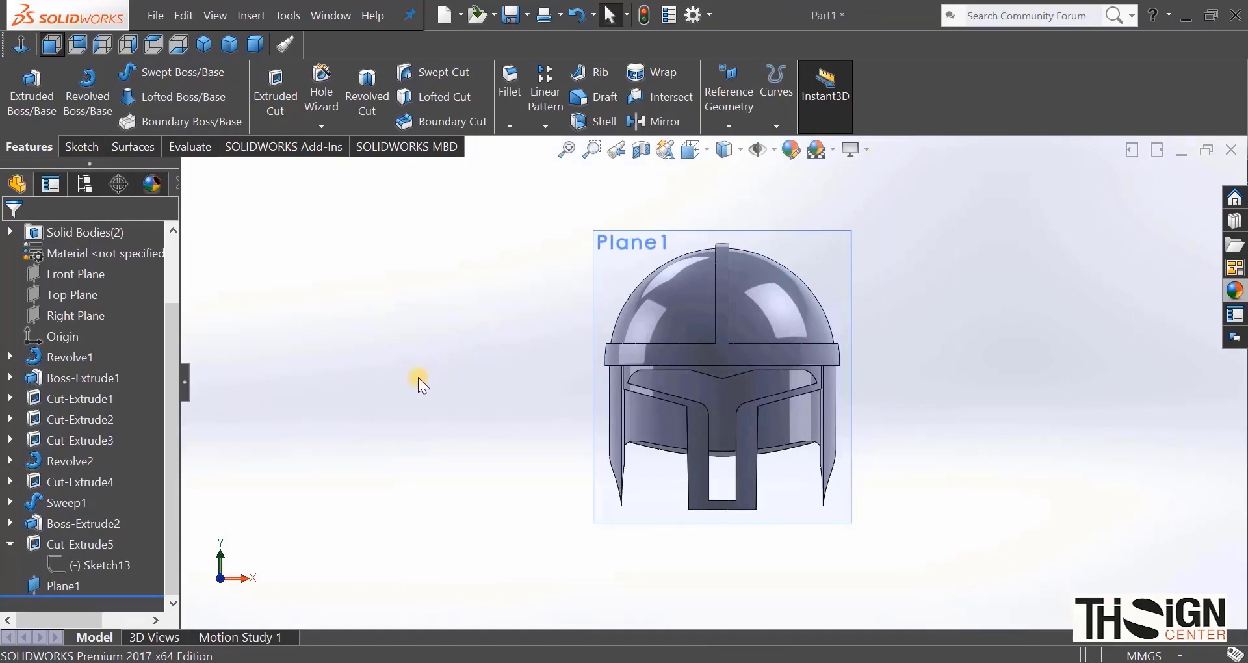
Step: Start a new sketch on the offset plane in front of the helmet and view it normal to the plane
right_click(54, 586)
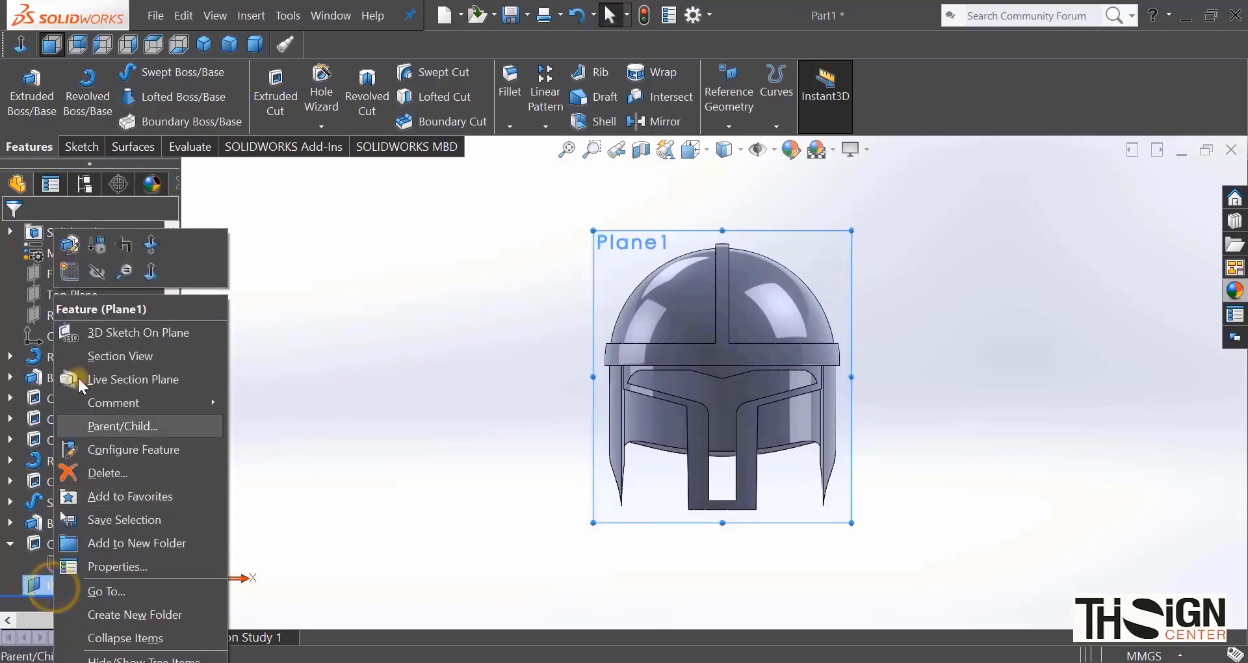
left_click(69, 272)
right_click(89, 580)
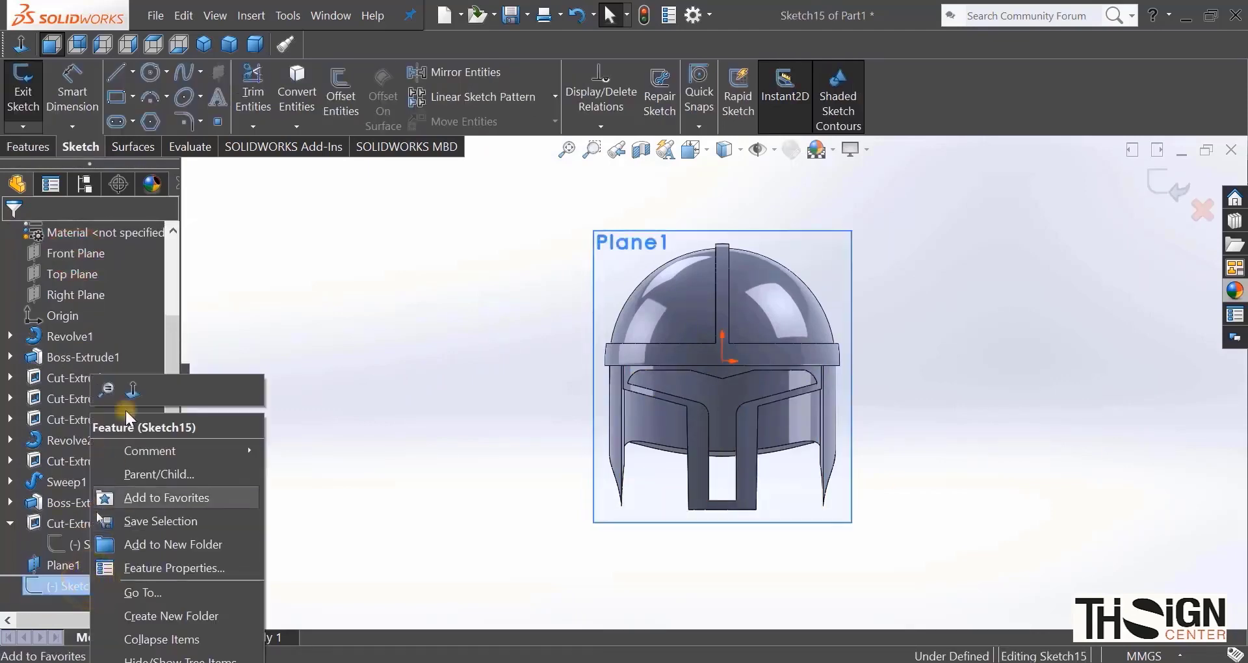
left_click(134, 391)
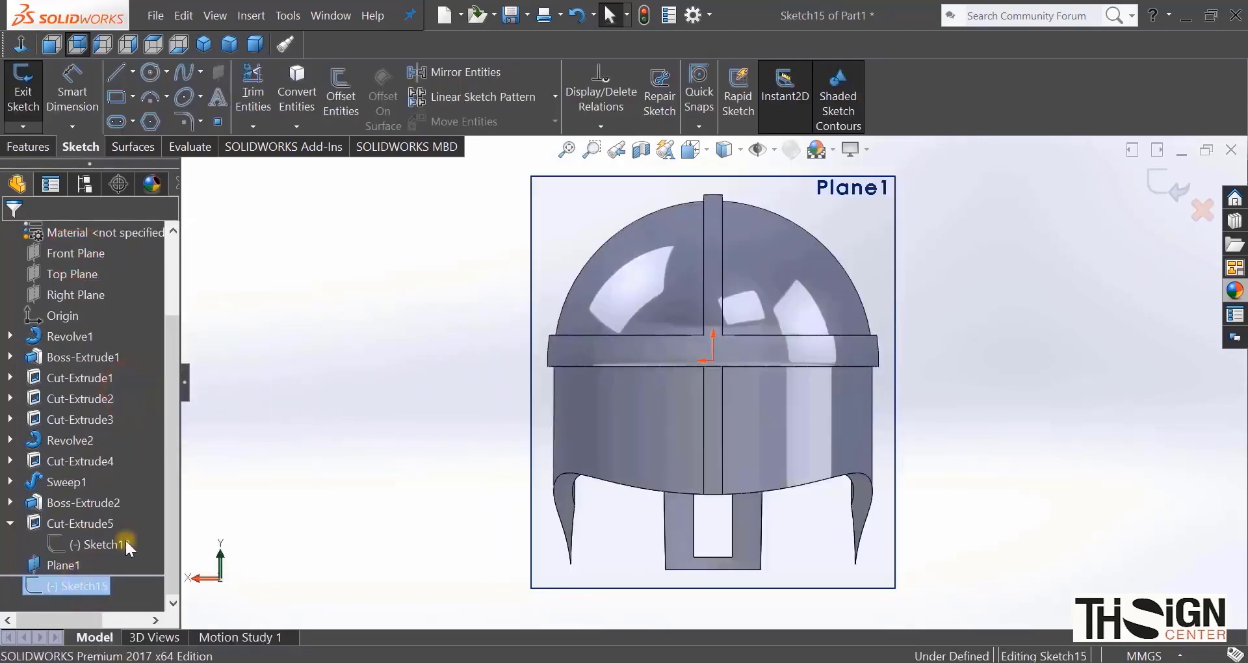
Step: Convert the visor's two sloped V edges and the headband's upper edges on both sides of the ridge into the front-facing sketch
right_click(92, 583)
left_click(134, 392)
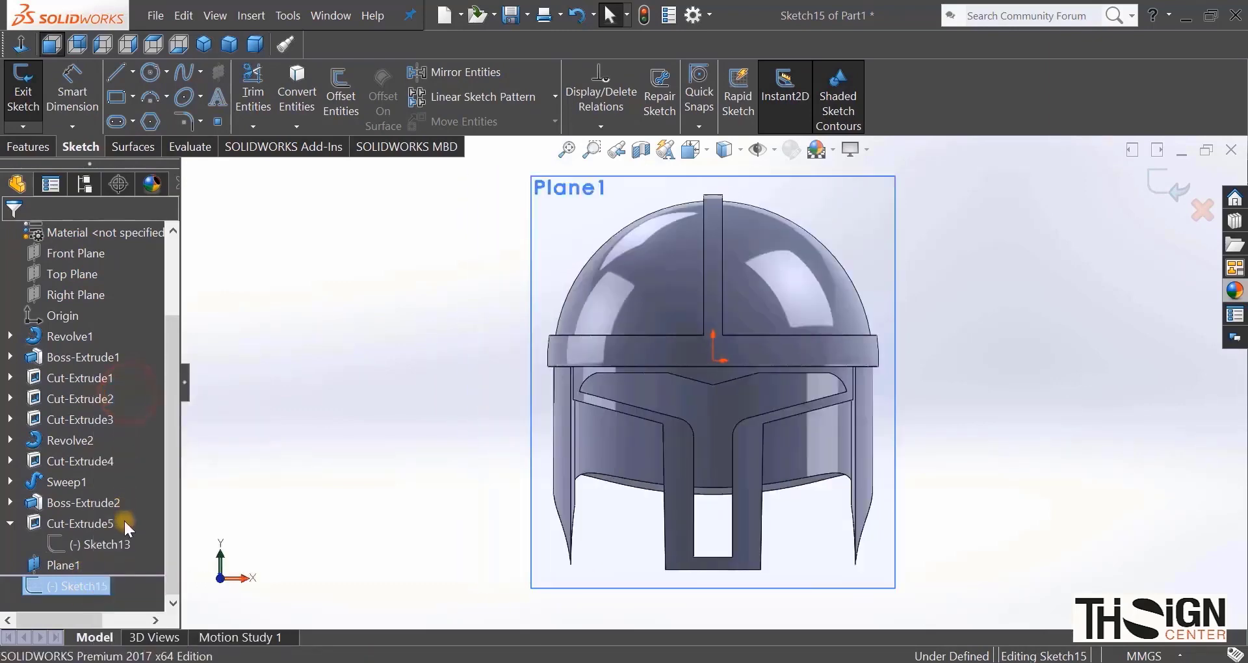
left_click(296, 103)
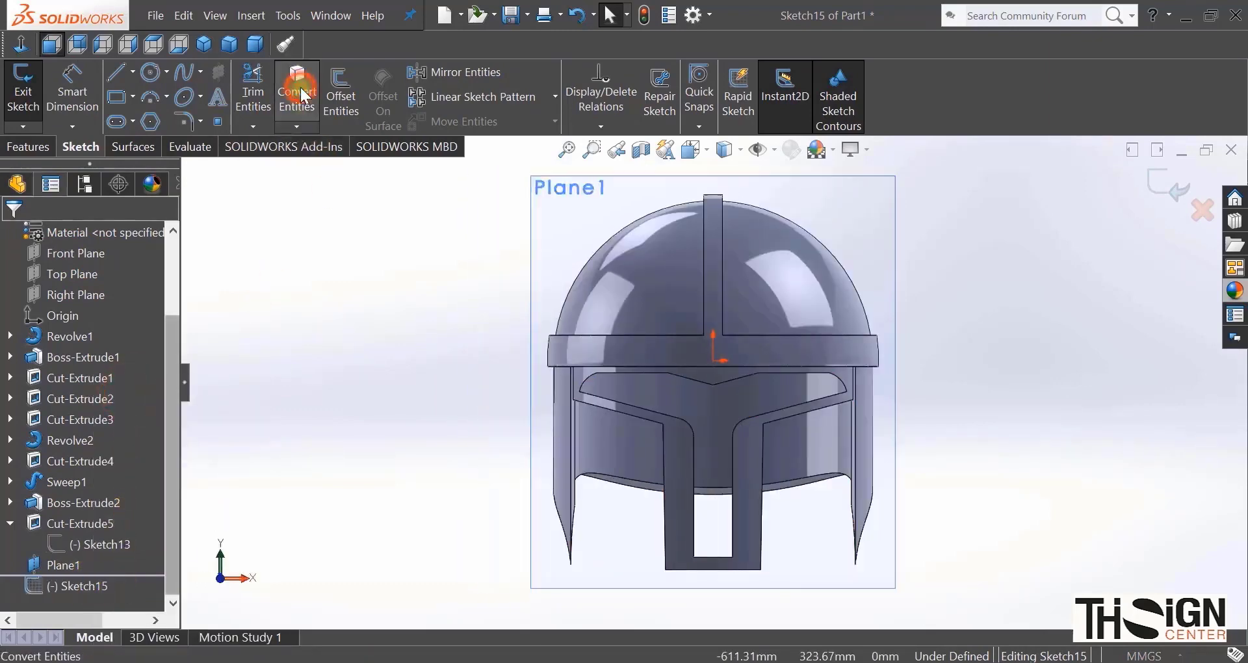
scroll(756, 422, "down", 3)
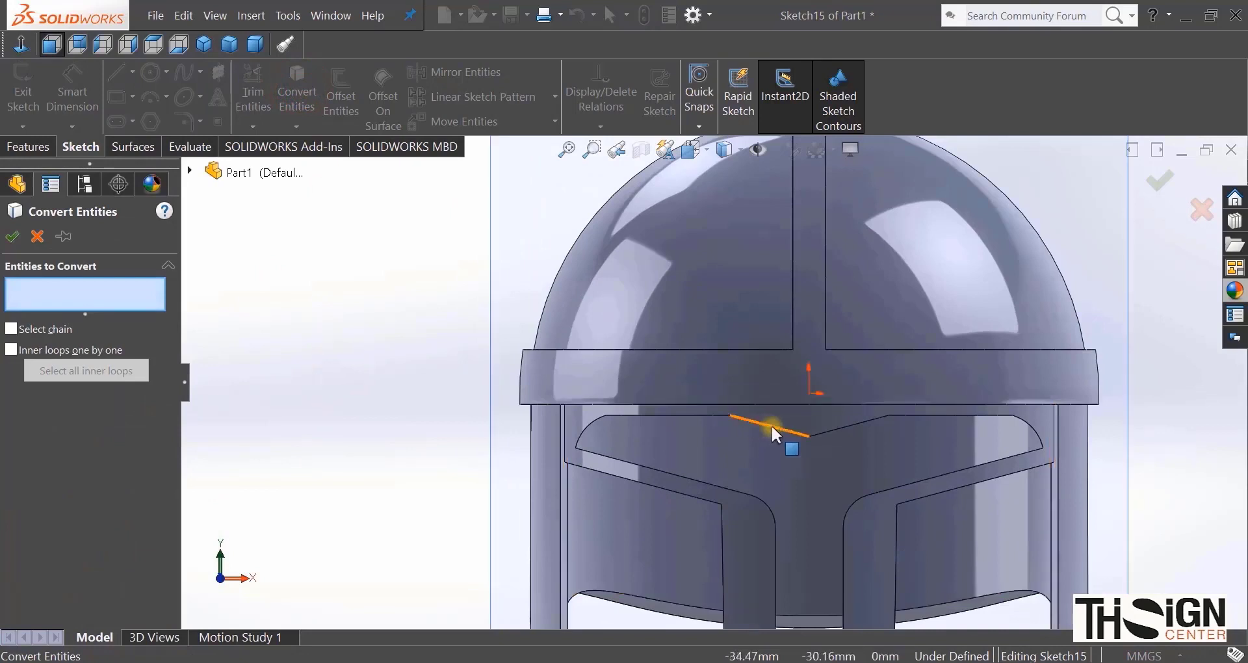
left_click(774, 426)
left_click(834, 433)
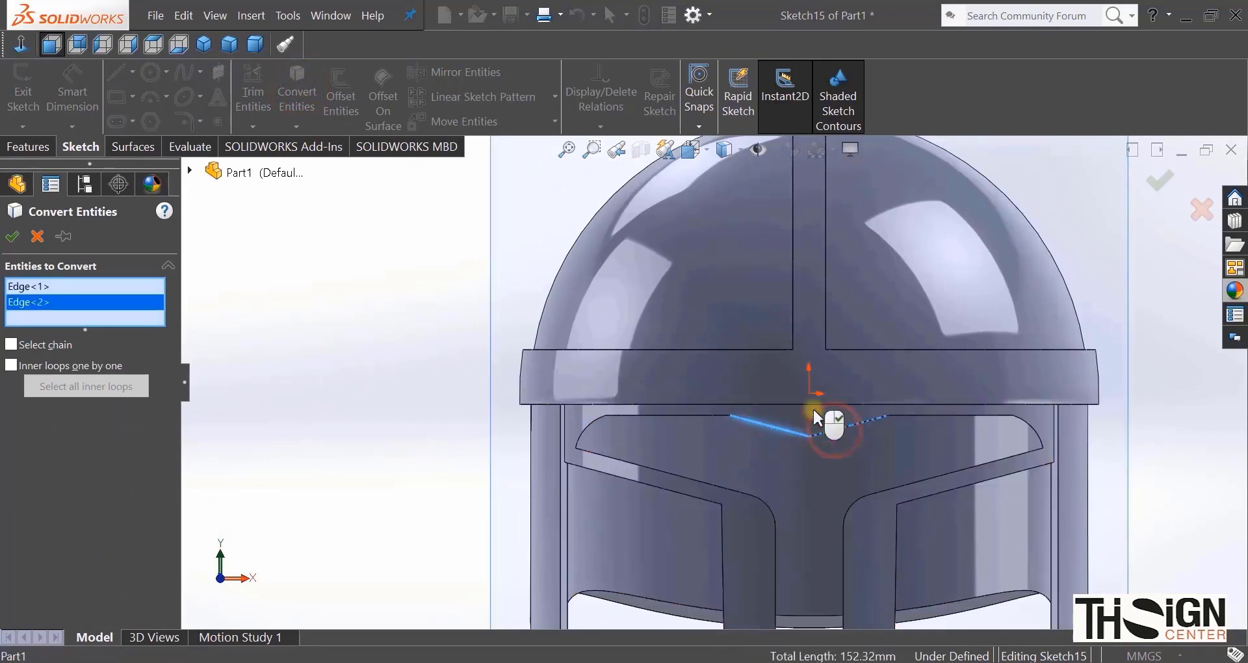
left_click(746, 350)
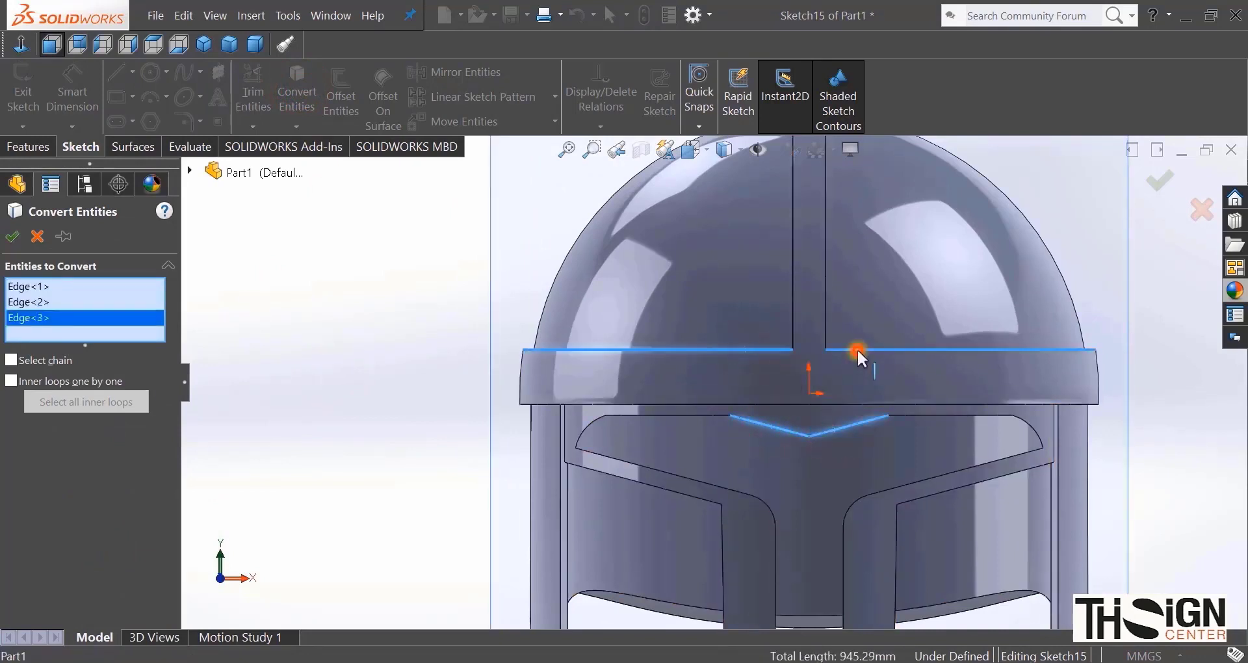
left_click(857, 350)
left_click(12, 236)
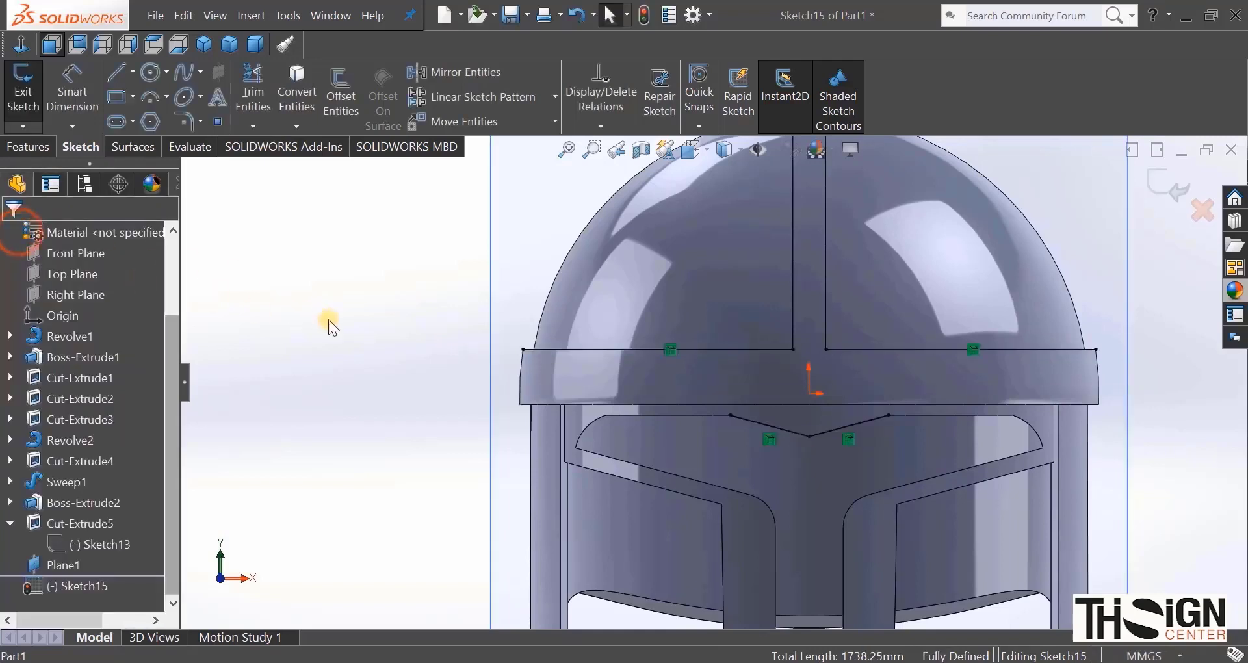
Step: Sketch two vertical lines from the outer ends of the V edges up past the headband's upper edge
left_click(115, 74)
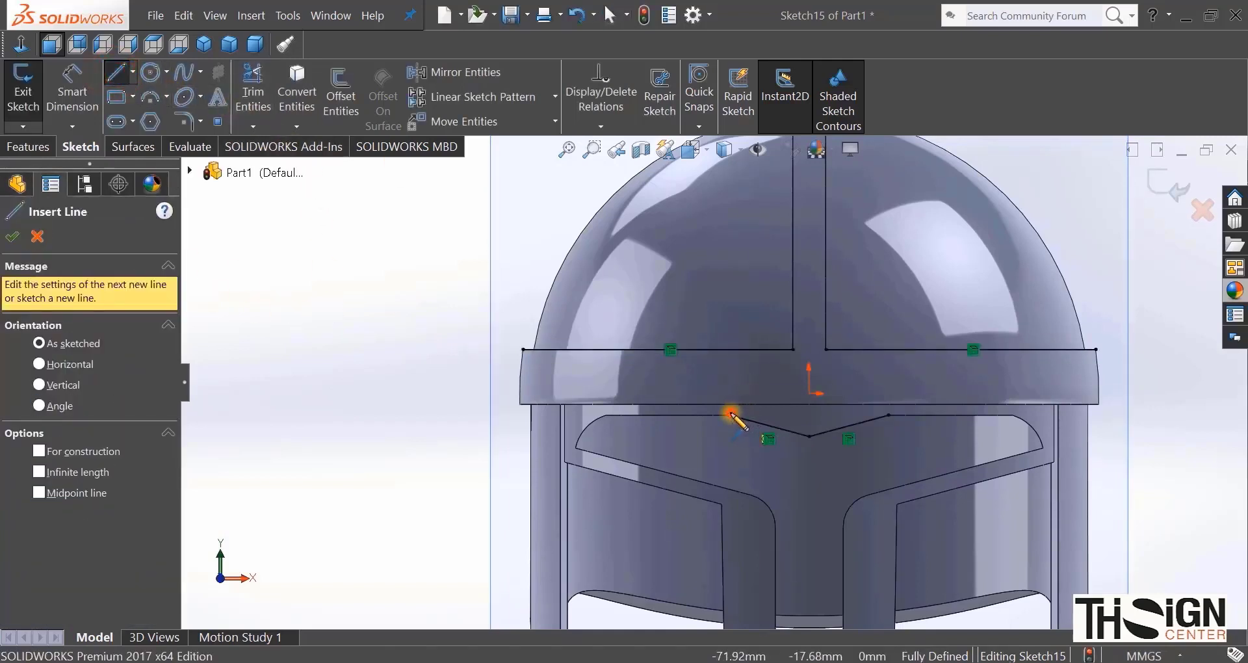
left_click(732, 416)
left_click(733, 291)
right_click(674, 294)
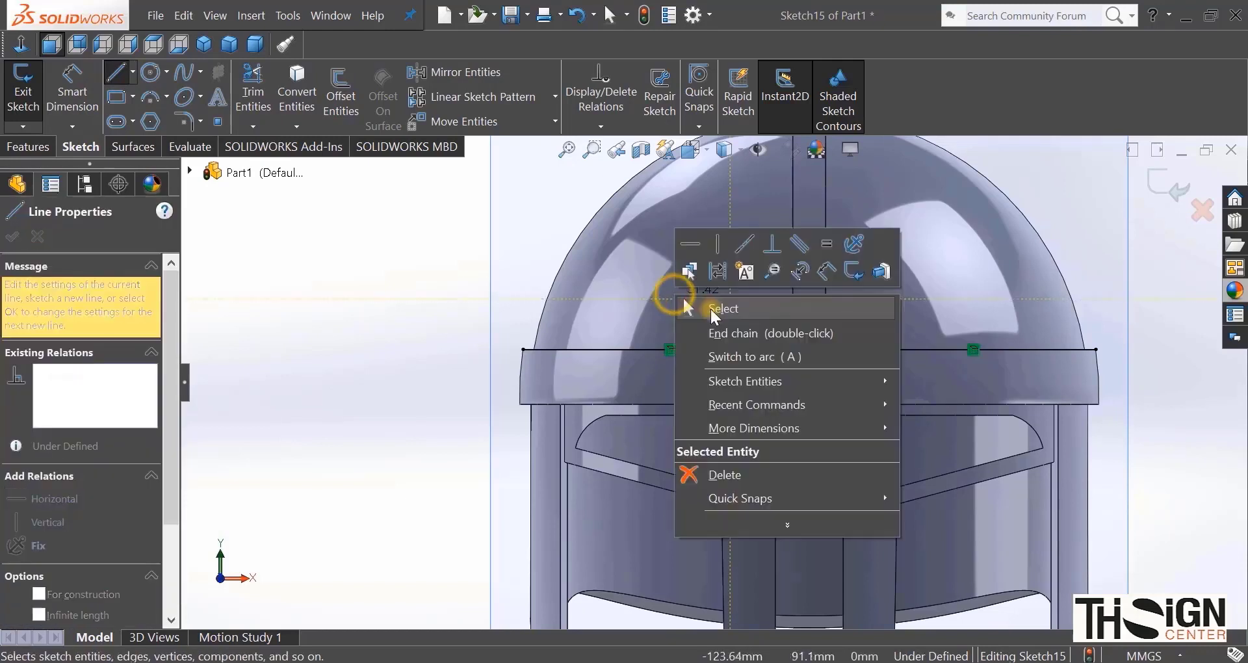
left_click(716, 309)
key("Return")
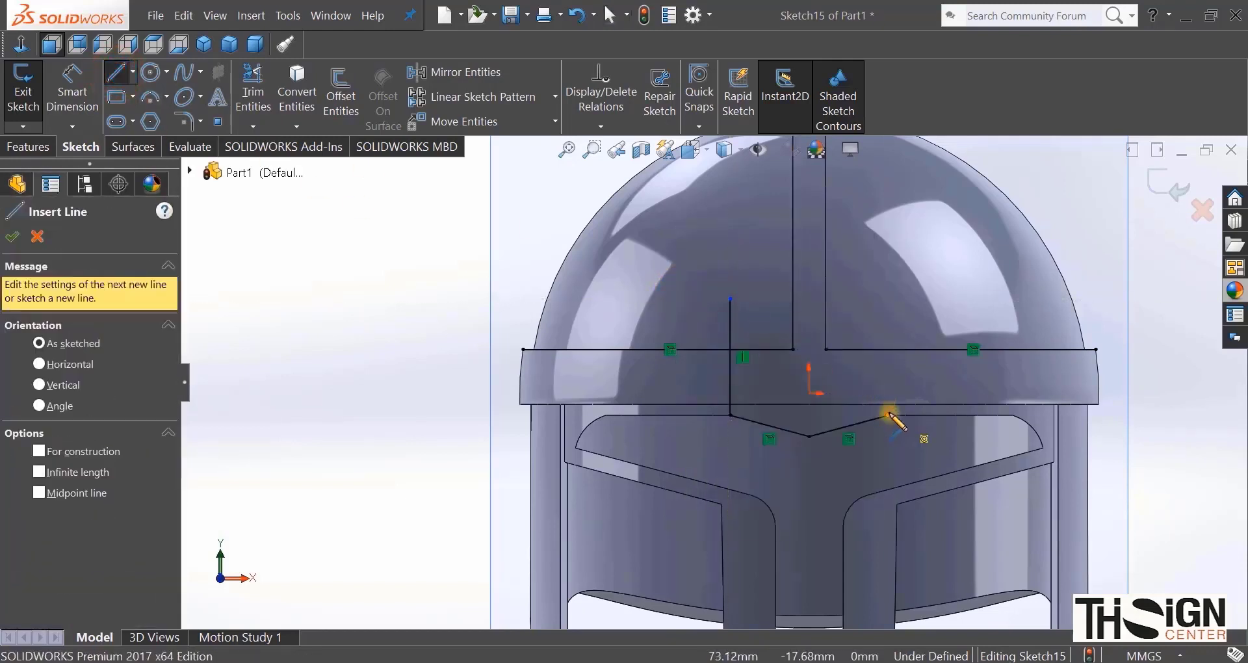
left_click(889, 415)
left_click(892, 300)
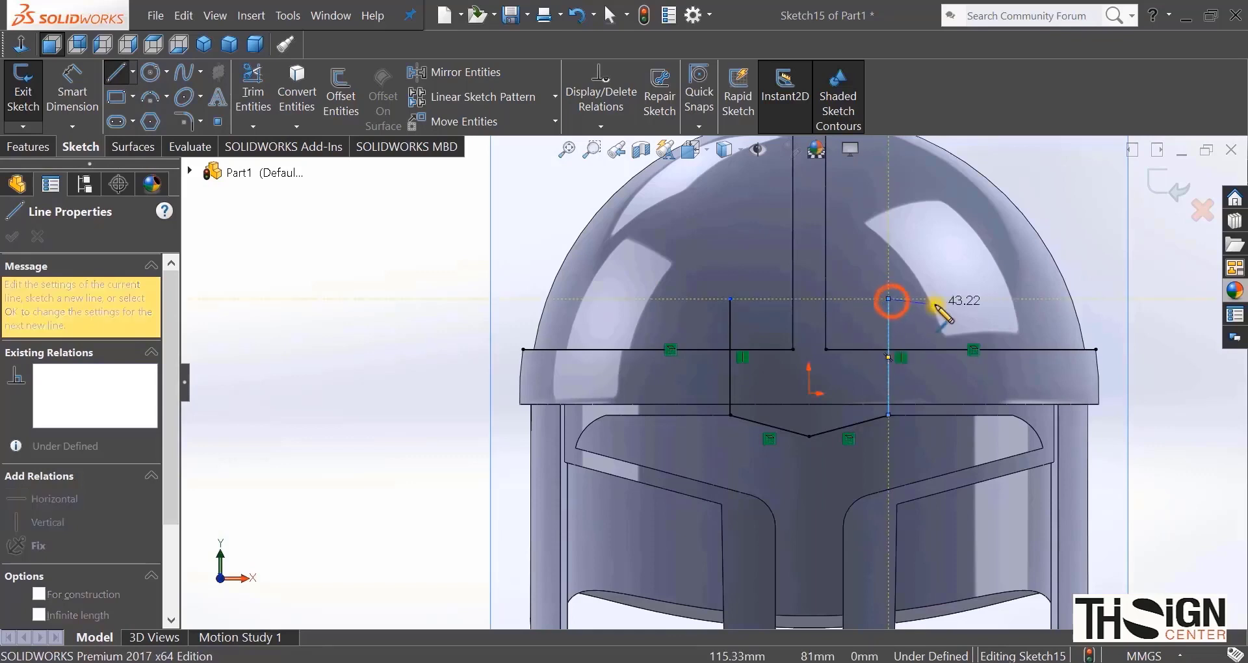
right_click(934, 306)
left_click(989, 395)
key("Return")
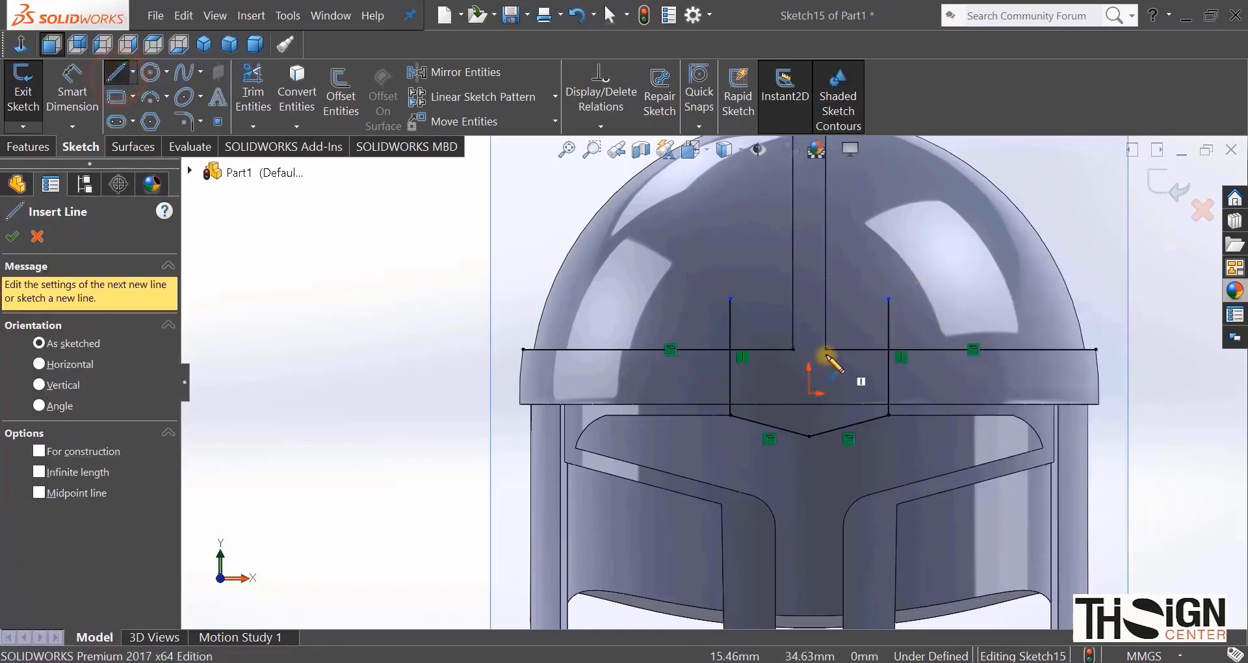
Step: Sketch a horizontal line across the central ridge joining the two converted headband edges
left_click(825, 350)
left_click(794, 350)
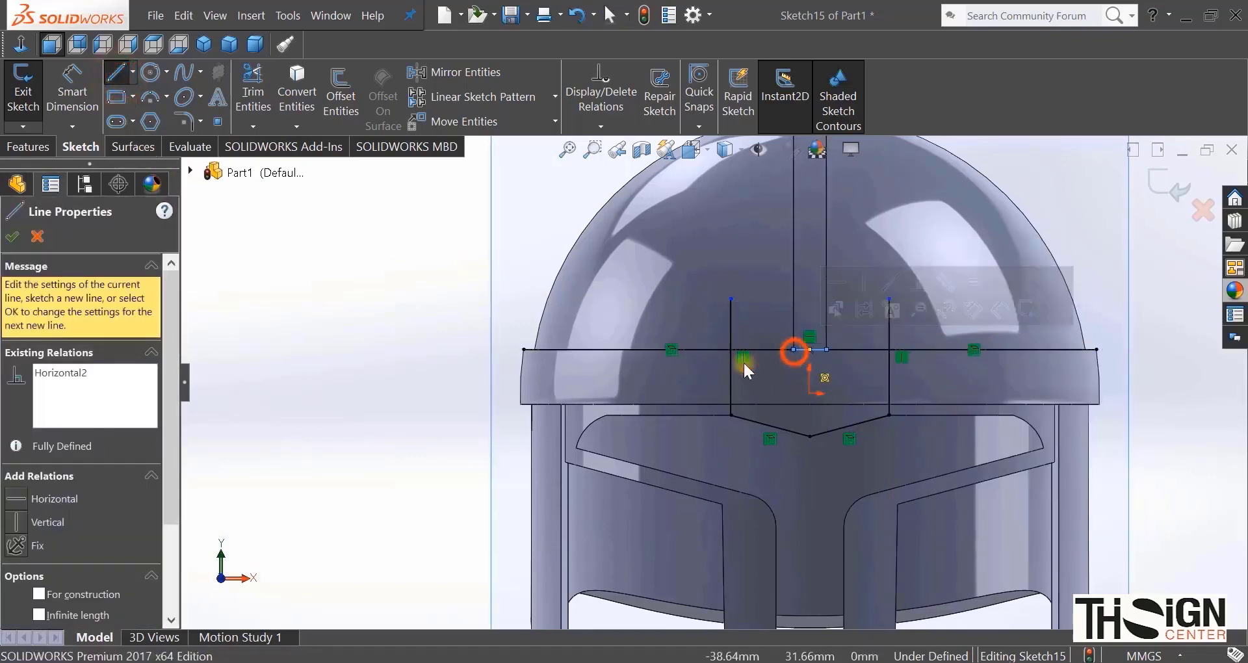
right_click(409, 363)
left_click(432, 375)
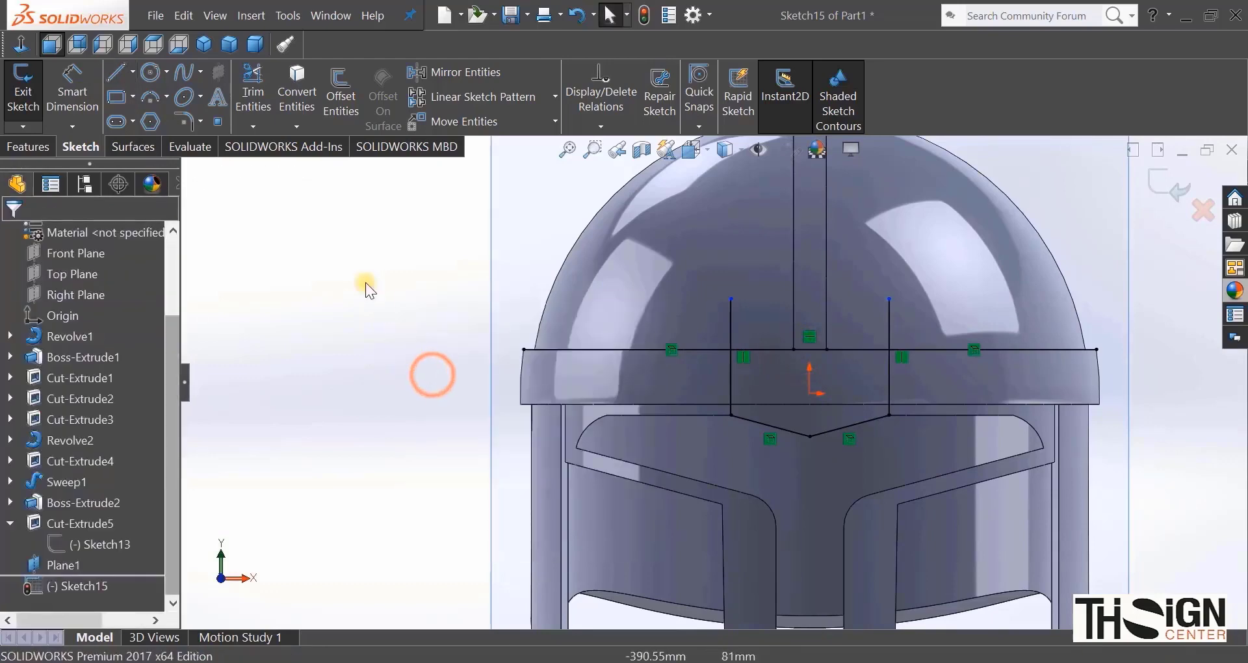
Step: Power-trim the line ends above and outside the verticals to leave a closed five-sided badge profile on the headband
left_click(253, 106)
scroll(616, 305, "down", 1)
left_click_drag(634, 284, 634, 457)
left_click_drag(640, 331, 638, 437)
left_click_drag(1034, 306, 1031, 431)
mouse_move(992, 327)
left_mouse_down()
mouse_move(803, 322)
mouse_move(691, 369)
left_mouse_up()
scroll(703, 406, "up", 3)
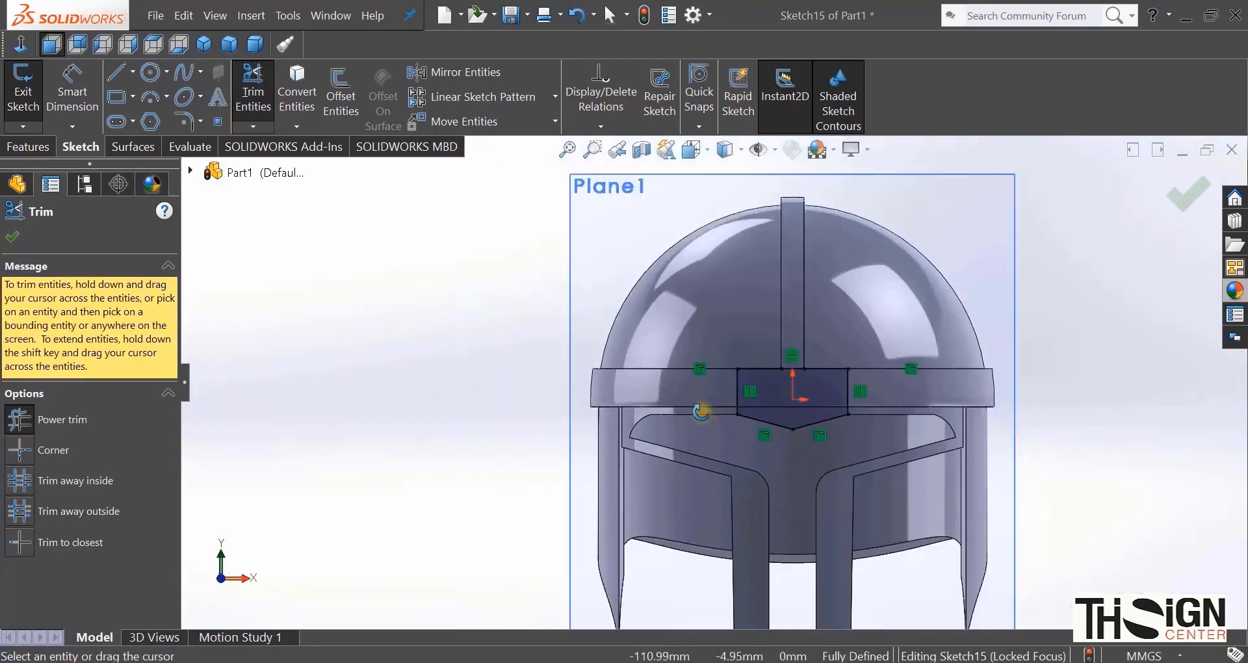
middle_click_drag(702, 409, 696, 480)
scroll(753, 491, "down", 4)
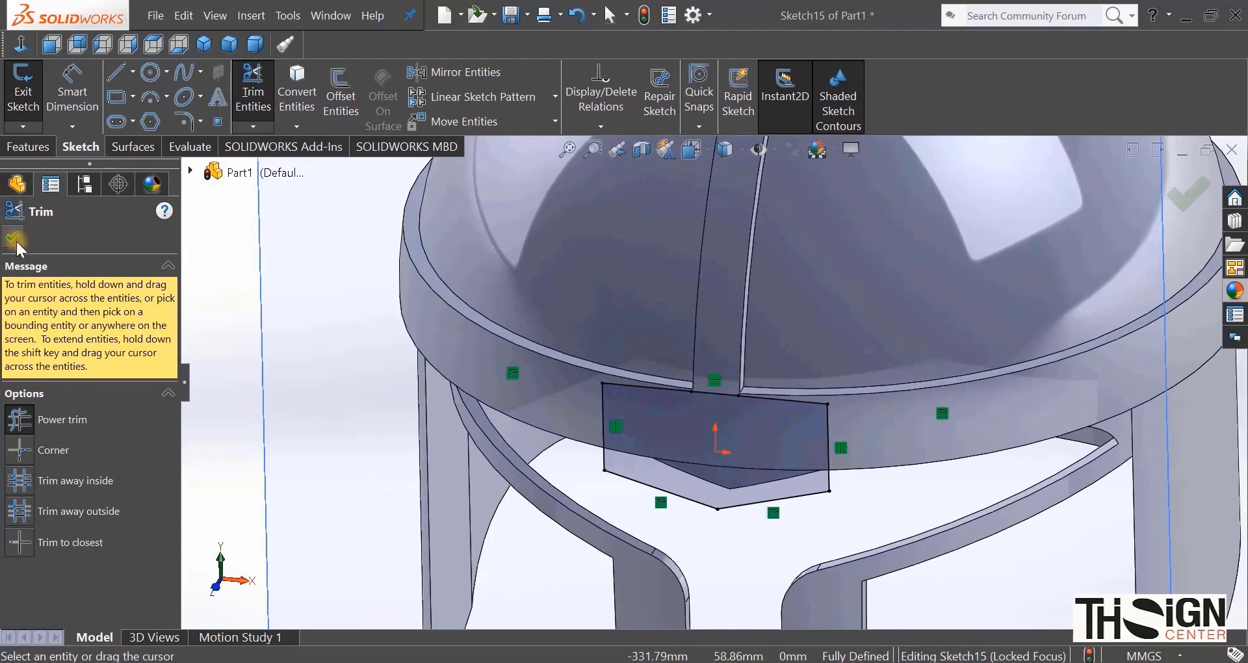
left_click(1188, 195)
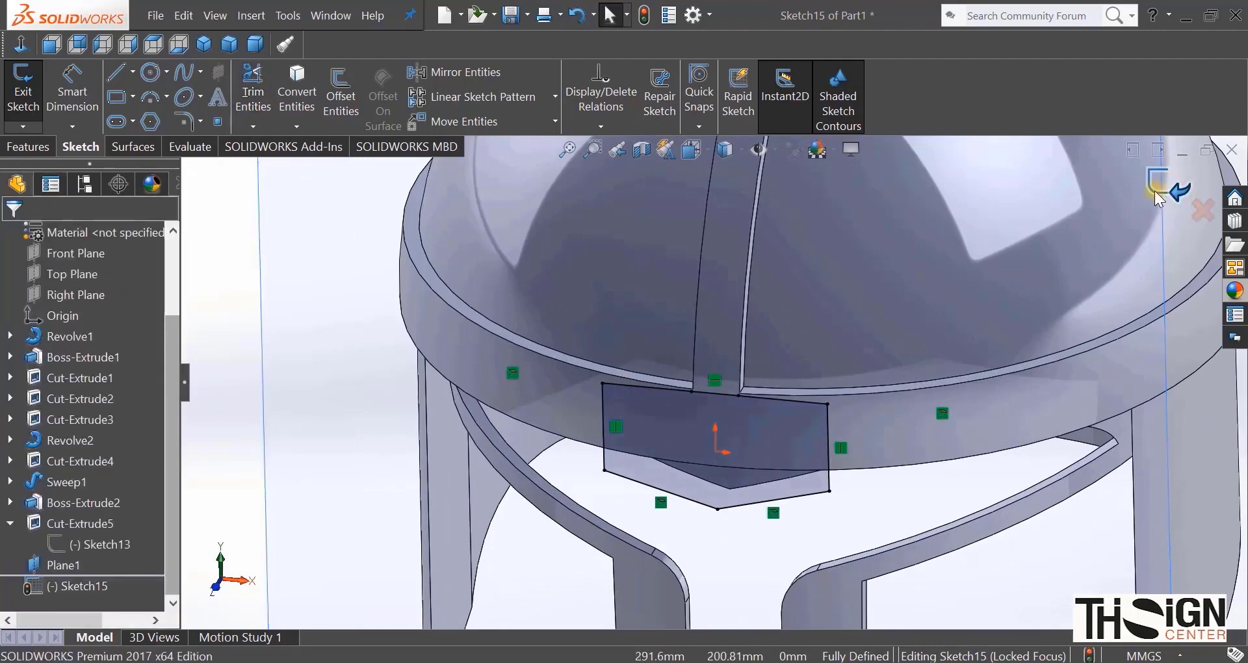
Step: Extrude the badge profile as a boss Up To Vertex, ending at the V edge's outer corner on the face guard
left_click(30, 147)
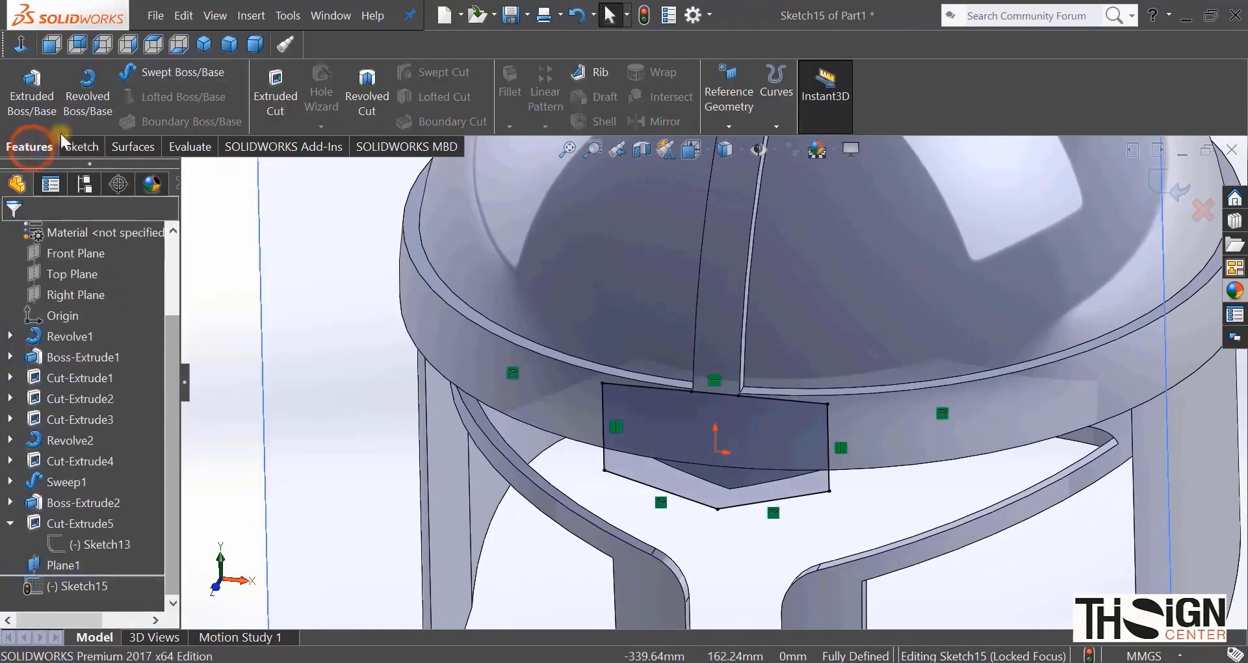
left_click(34, 111)
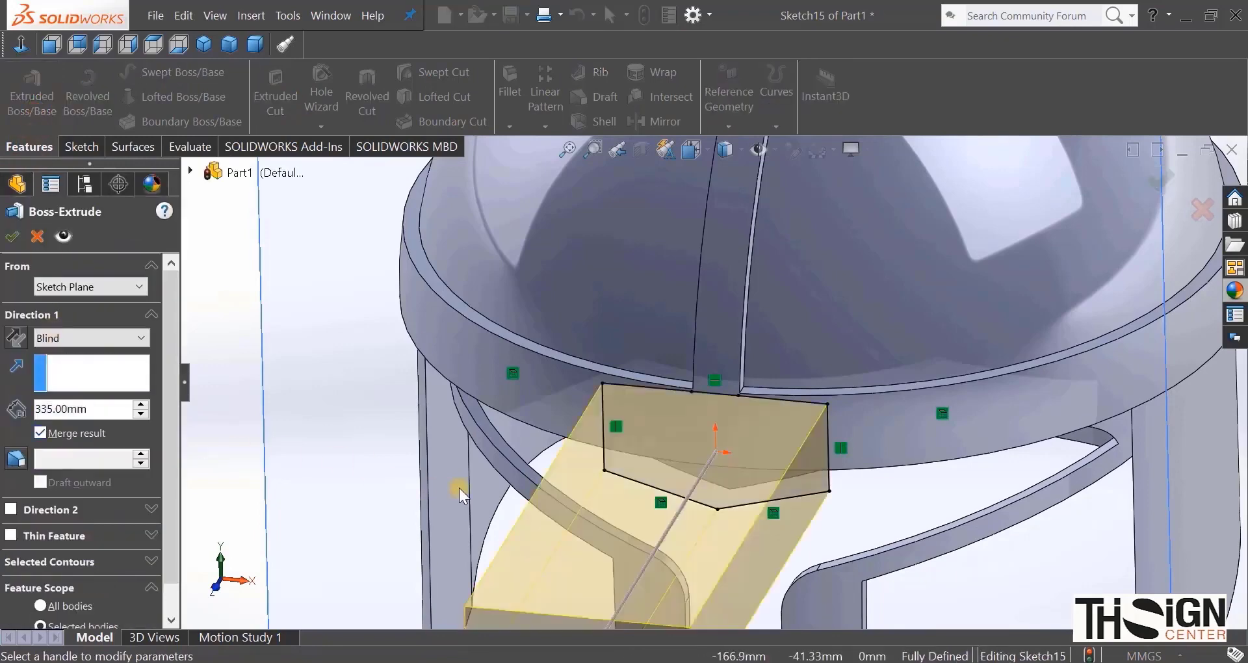
middle_click_drag(459, 488, 568, 333)
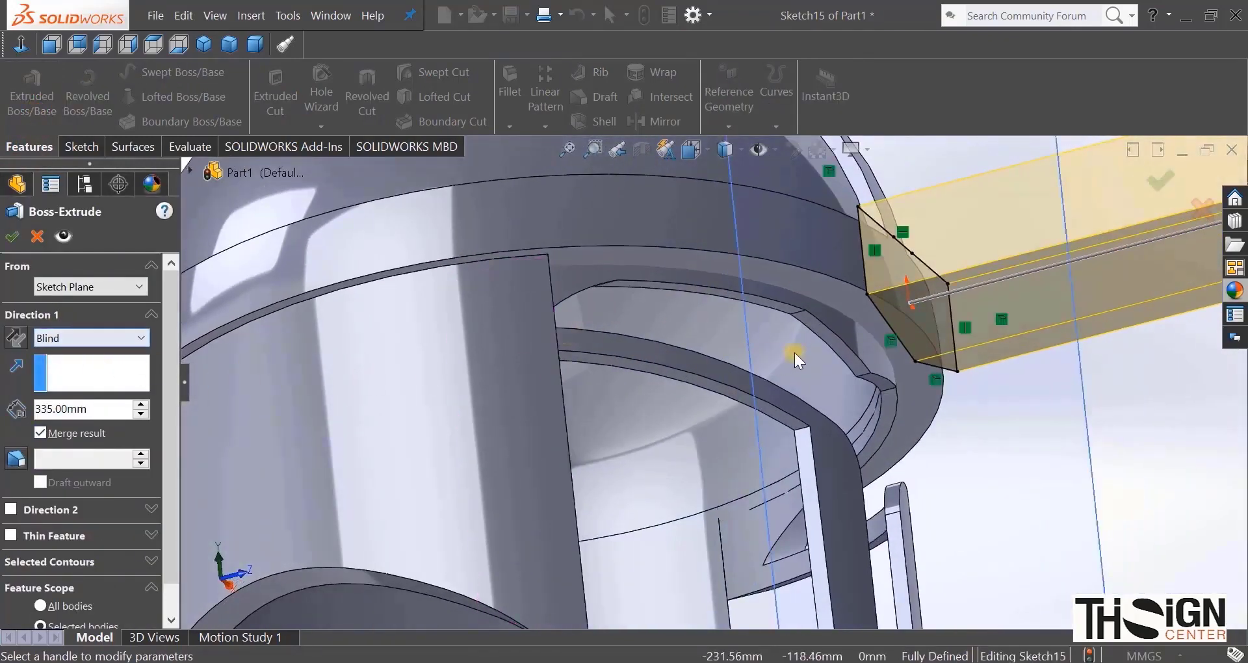
left_click(791, 314)
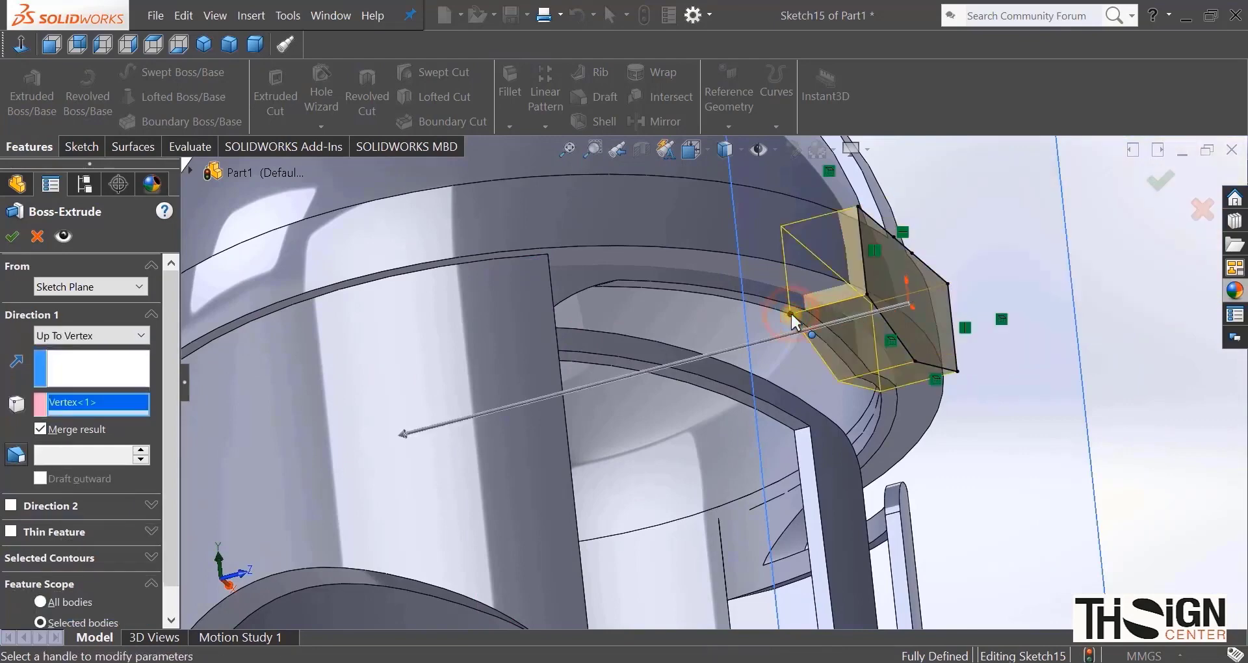
key("Return")
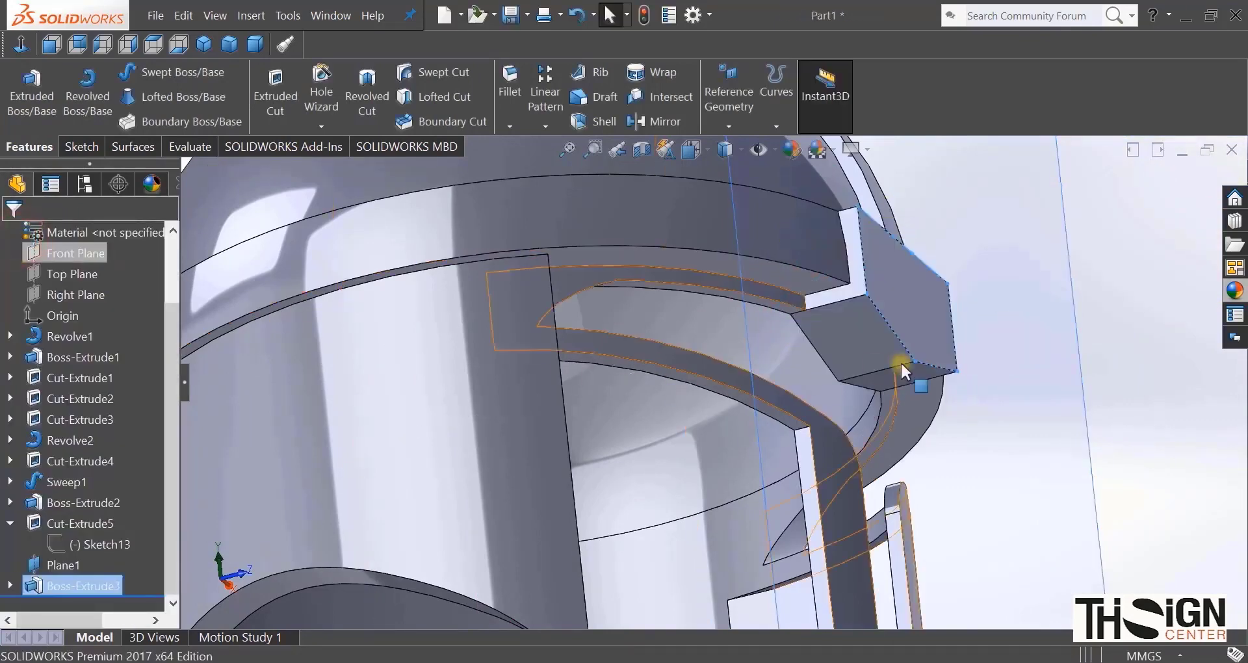
left_click(1102, 348)
scroll(1094, 353, "up", 5)
middle_click_drag(888, 335, 787, 422)
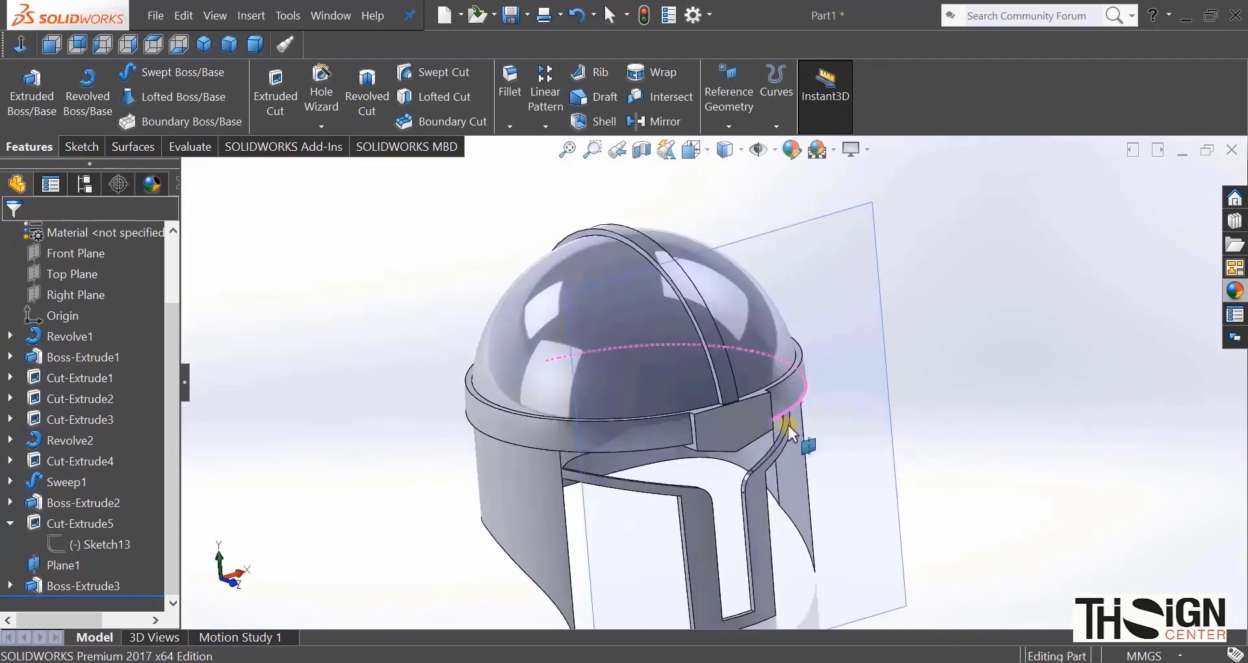
left_click(42, 52)
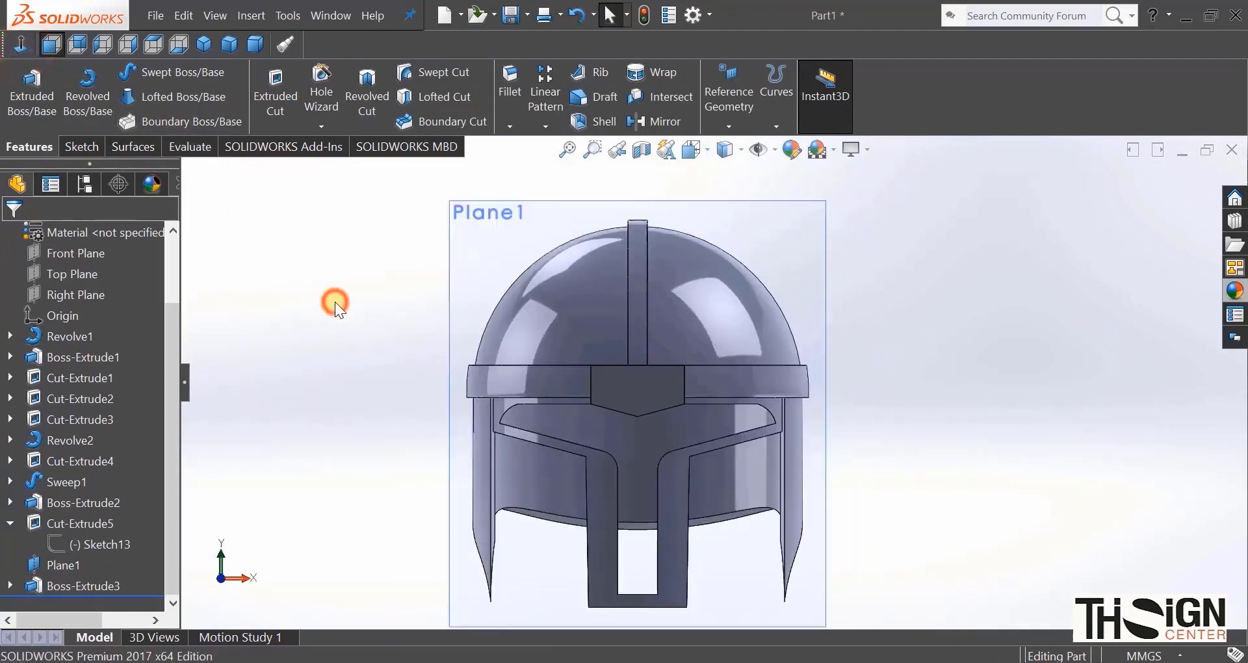
Step: Save the part as helmet in the Musik folder
key("ctrl+s")
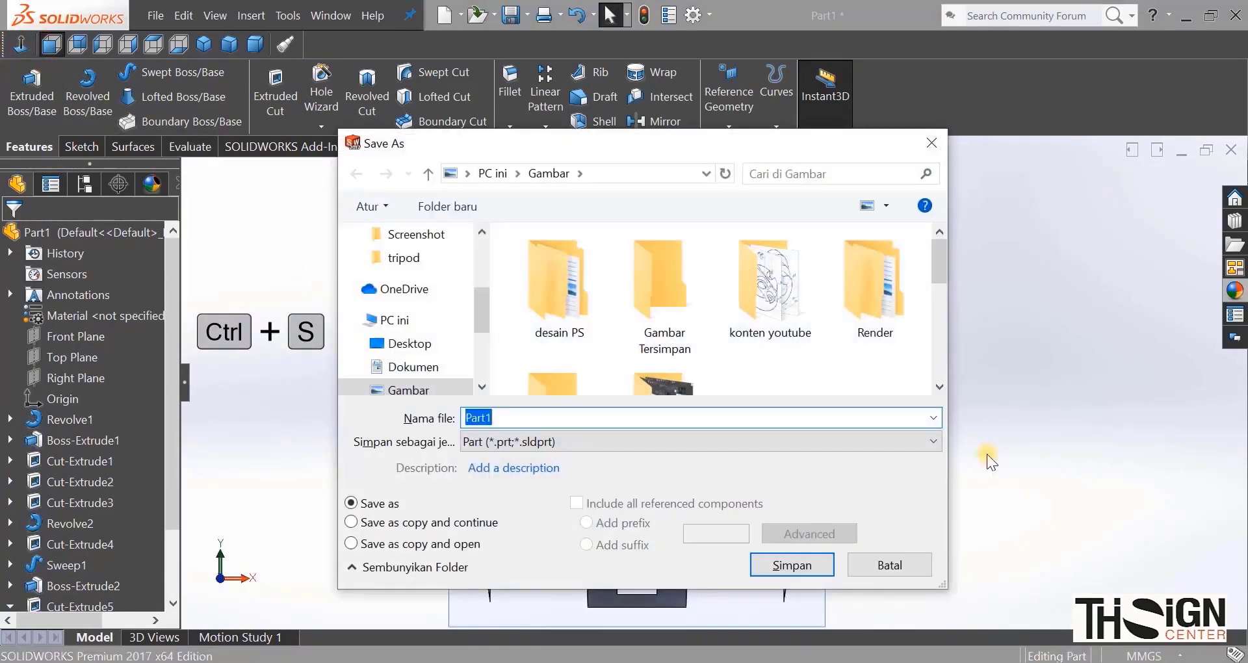
left_click_drag(480, 308, 482, 339)
left_click(431, 305)
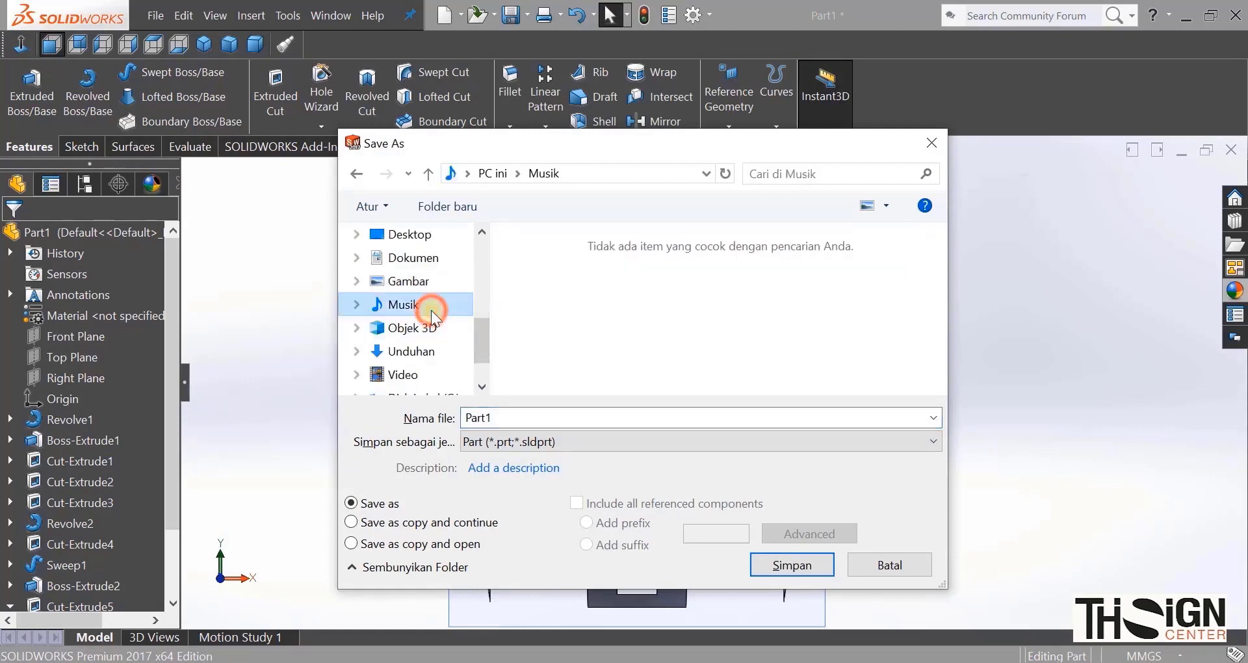
left_click(529, 416)
double_click(538, 416)
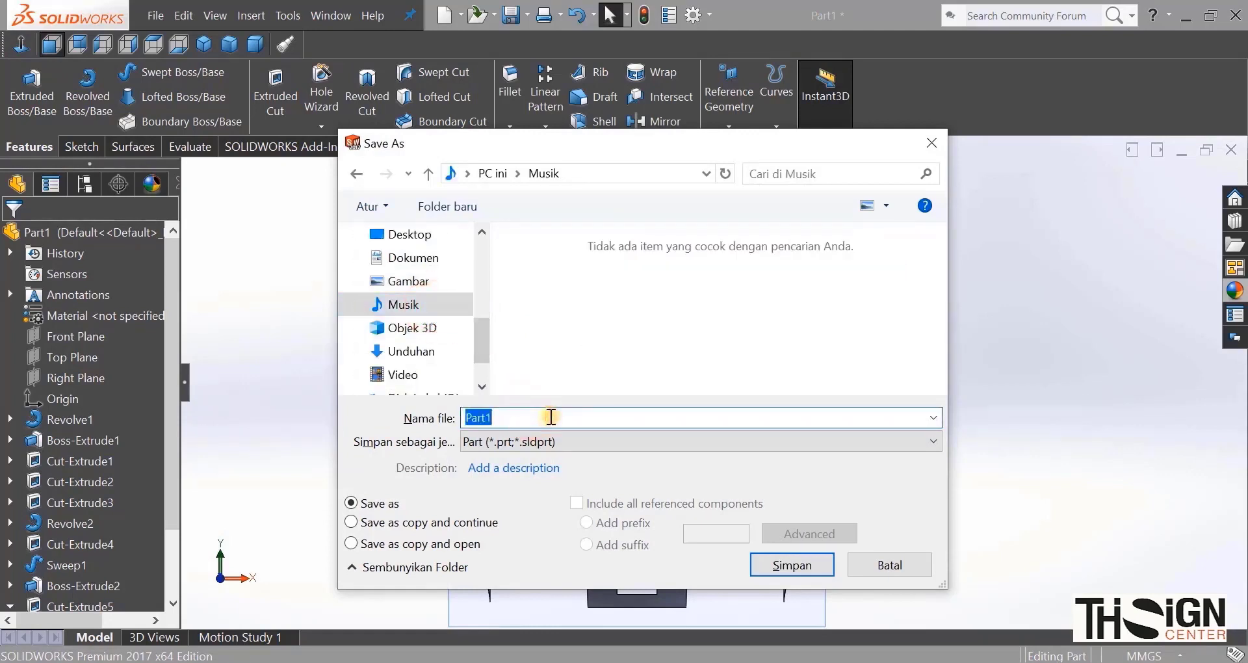
type("helme")
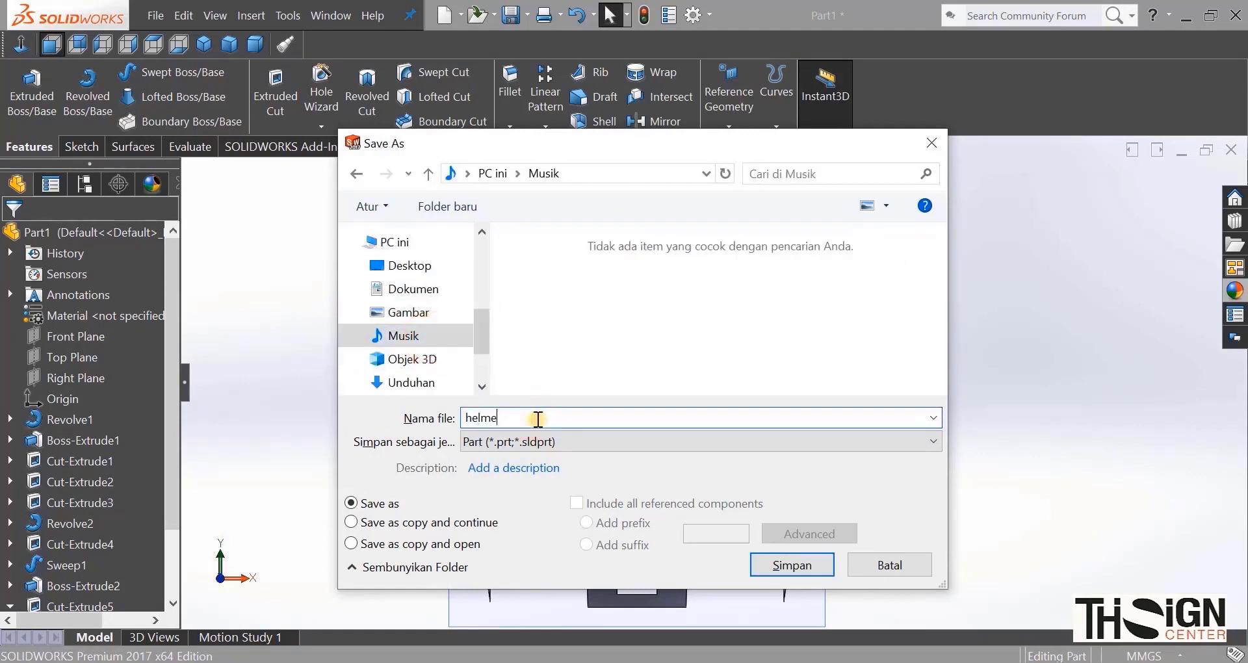
type("t")
key("Return")
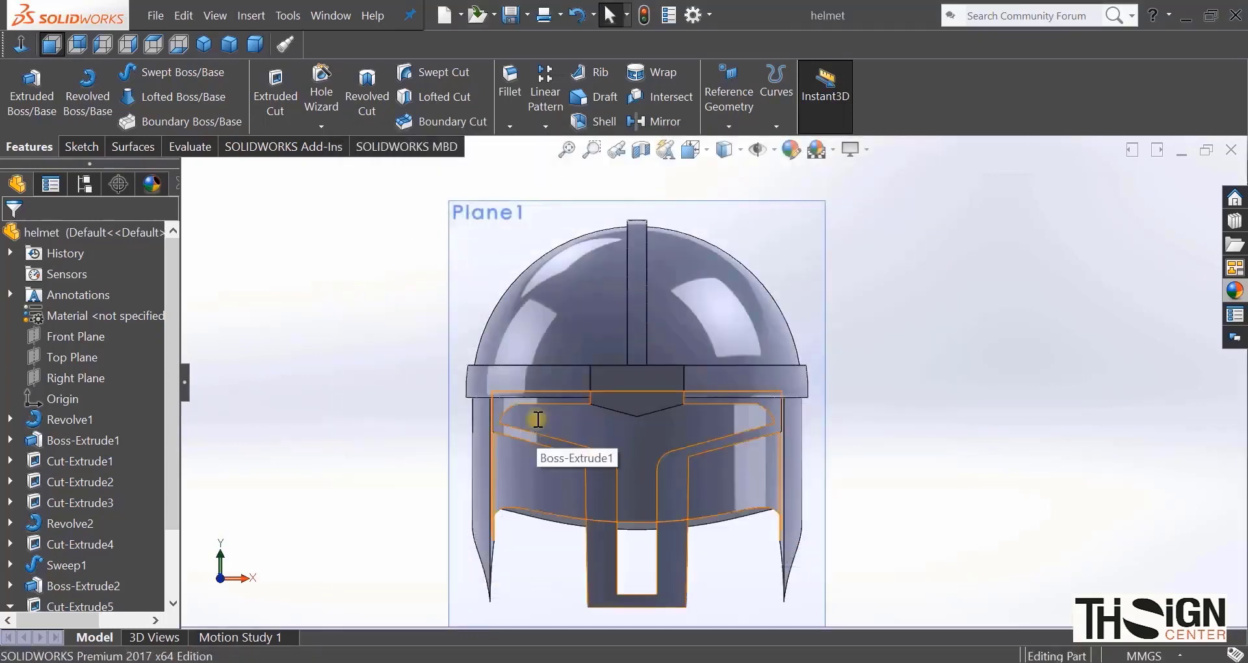
left_click(362, 389)
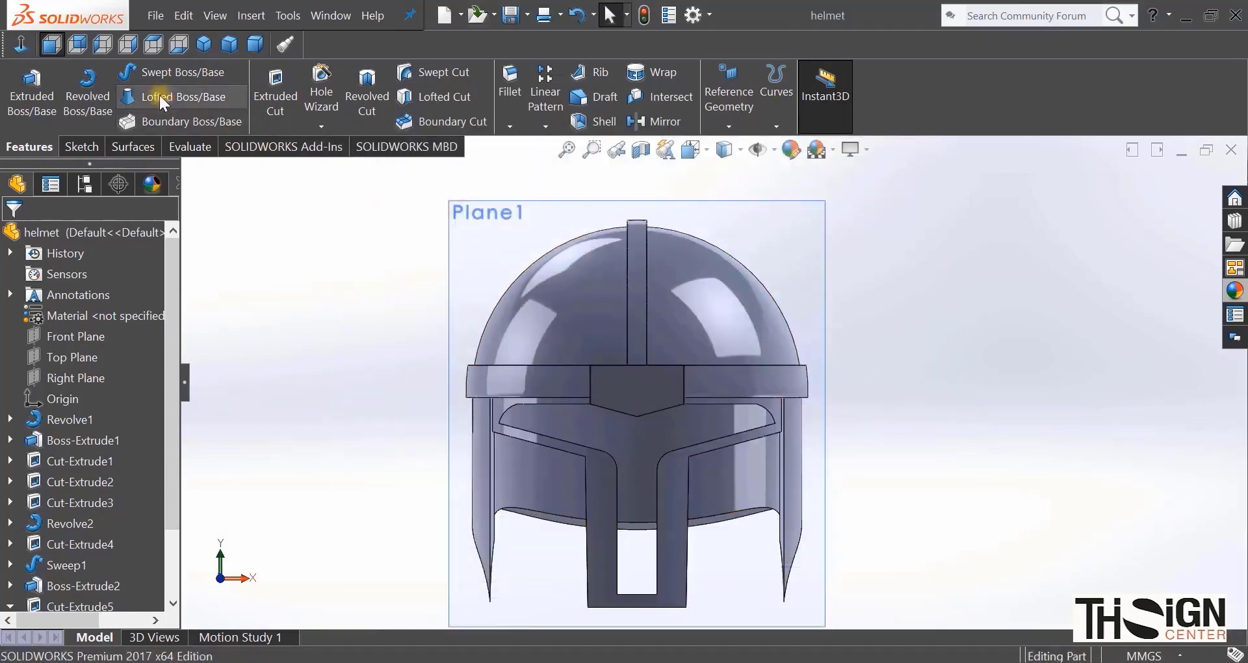
left_click(655, 405)
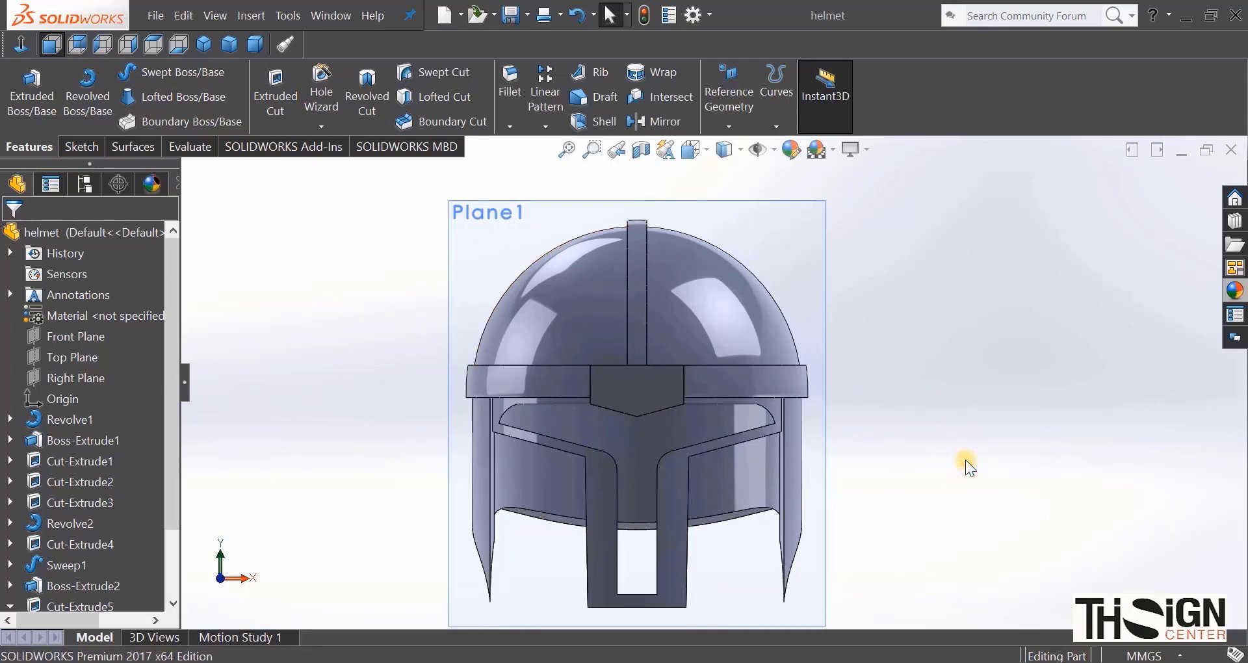
left_click(52, 42)
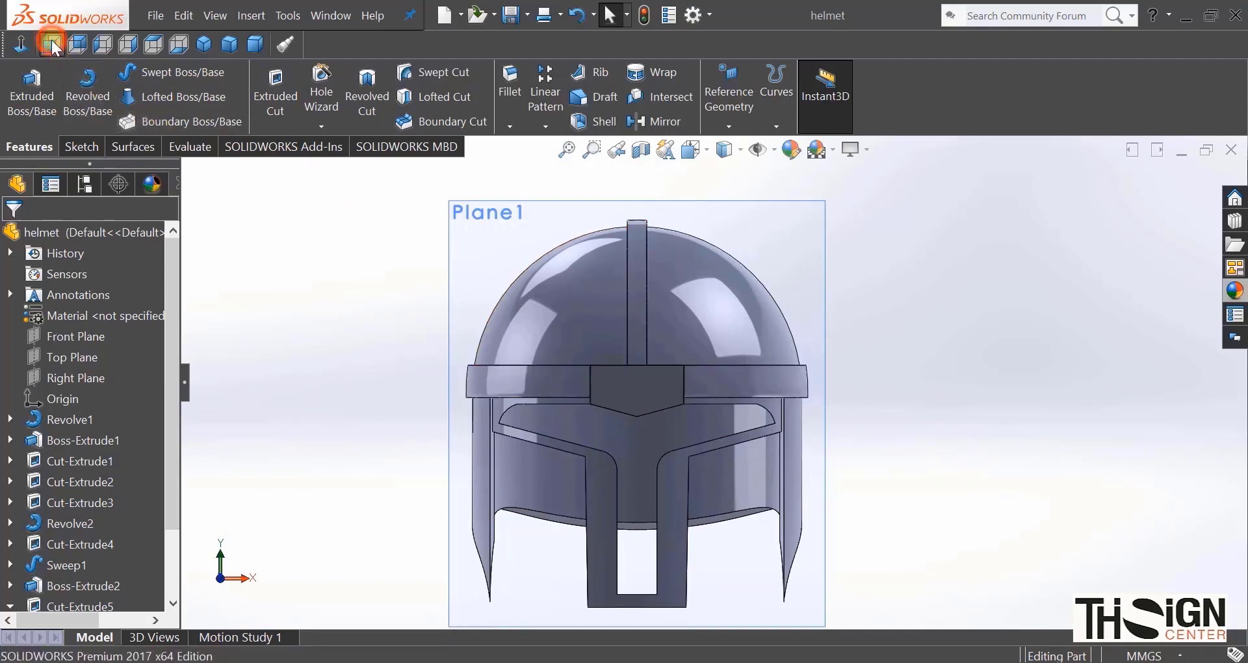
left_click(463, 329)
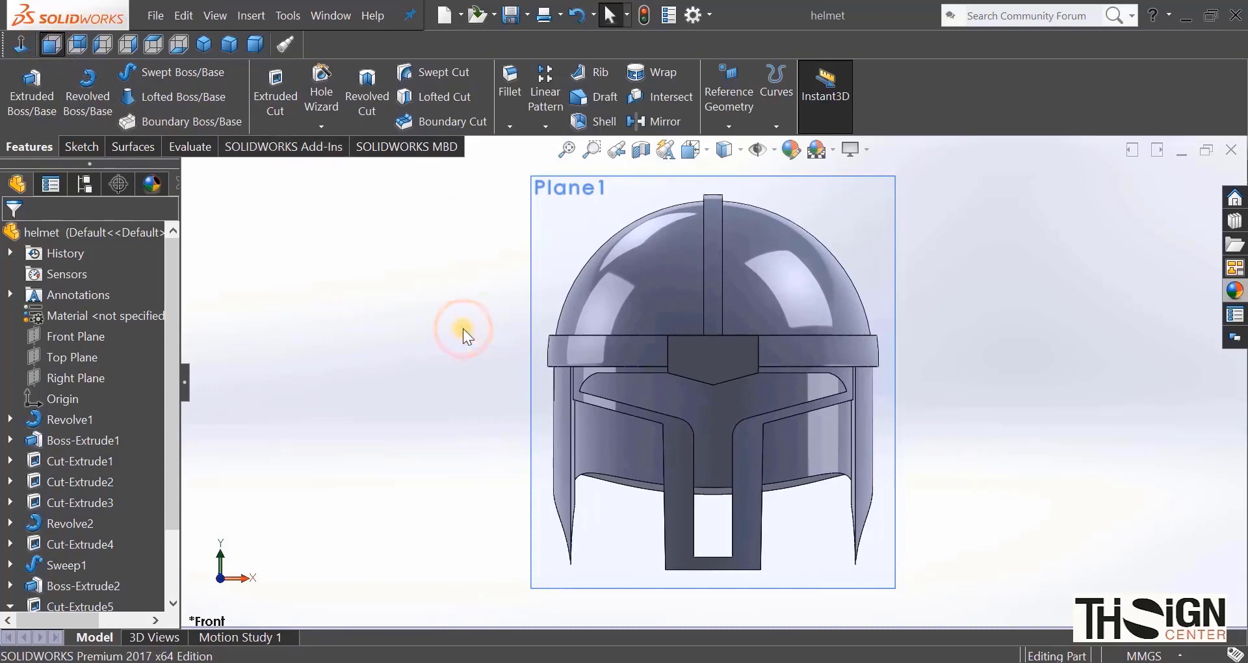
Step: Show the helmet in trimetric view and hide the offset reference plane in front of it
left_click(221, 45)
left_click(393, 402)
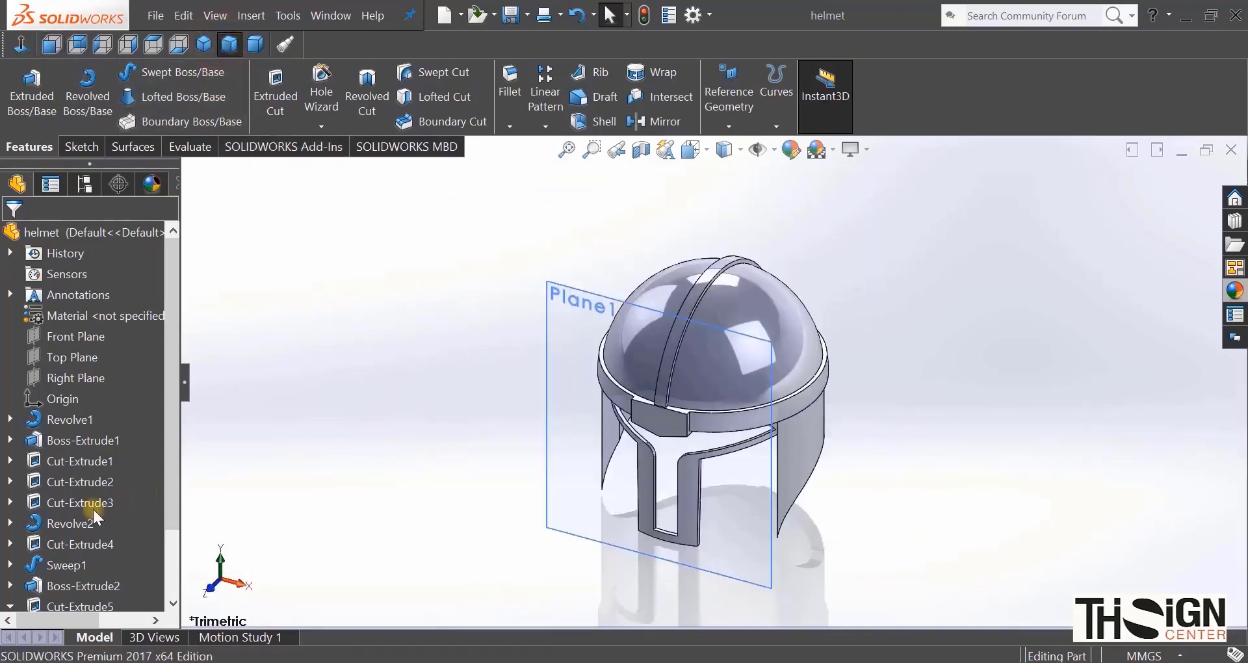
scroll(71, 526, "down", 2)
right_click(56, 565)
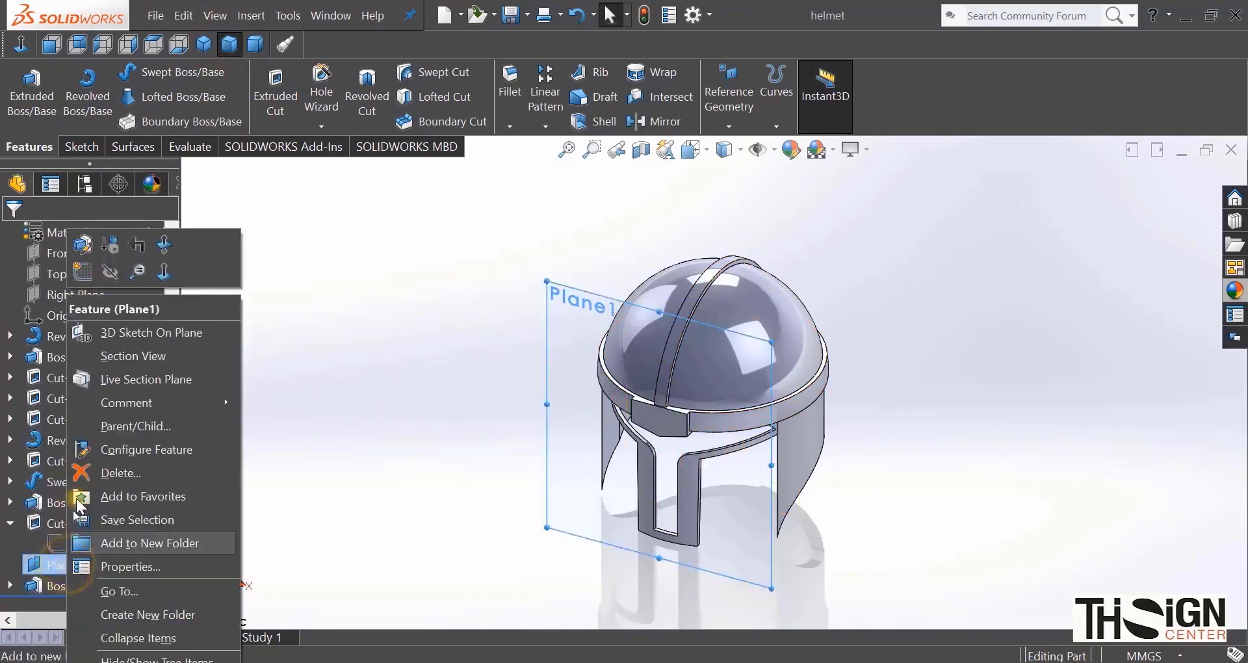
left_click(111, 272)
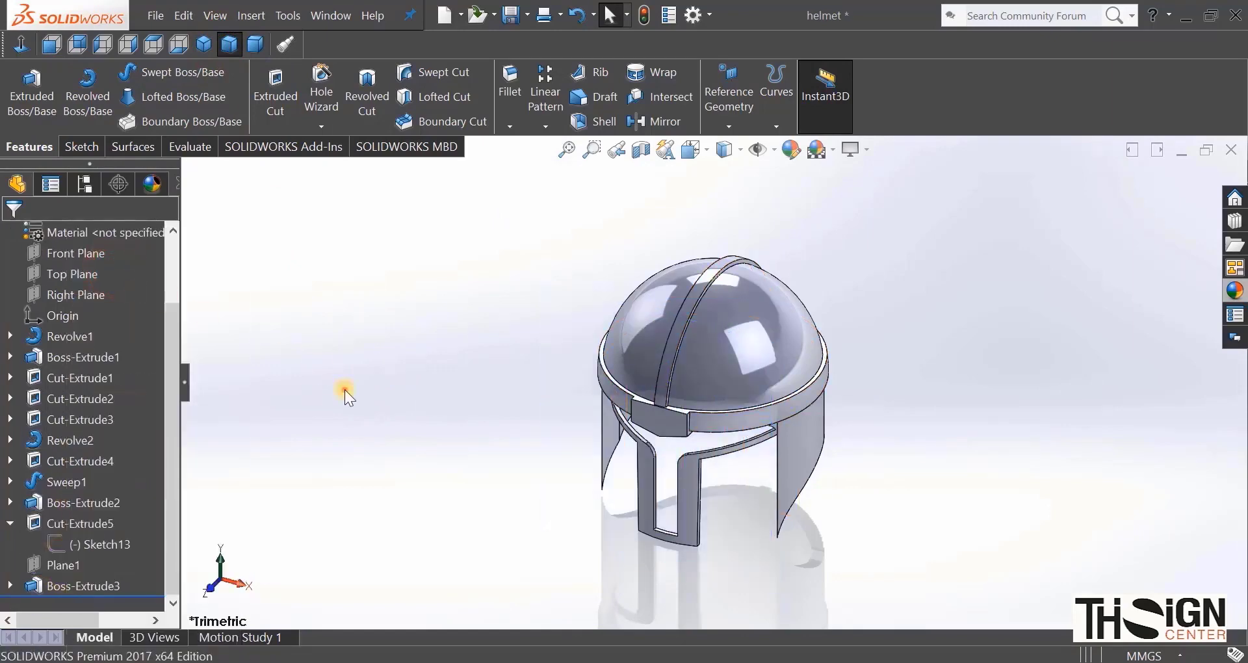
Step: Start a sketch on the Front Plane and view it face-on
scroll(691, 402, "down", 6)
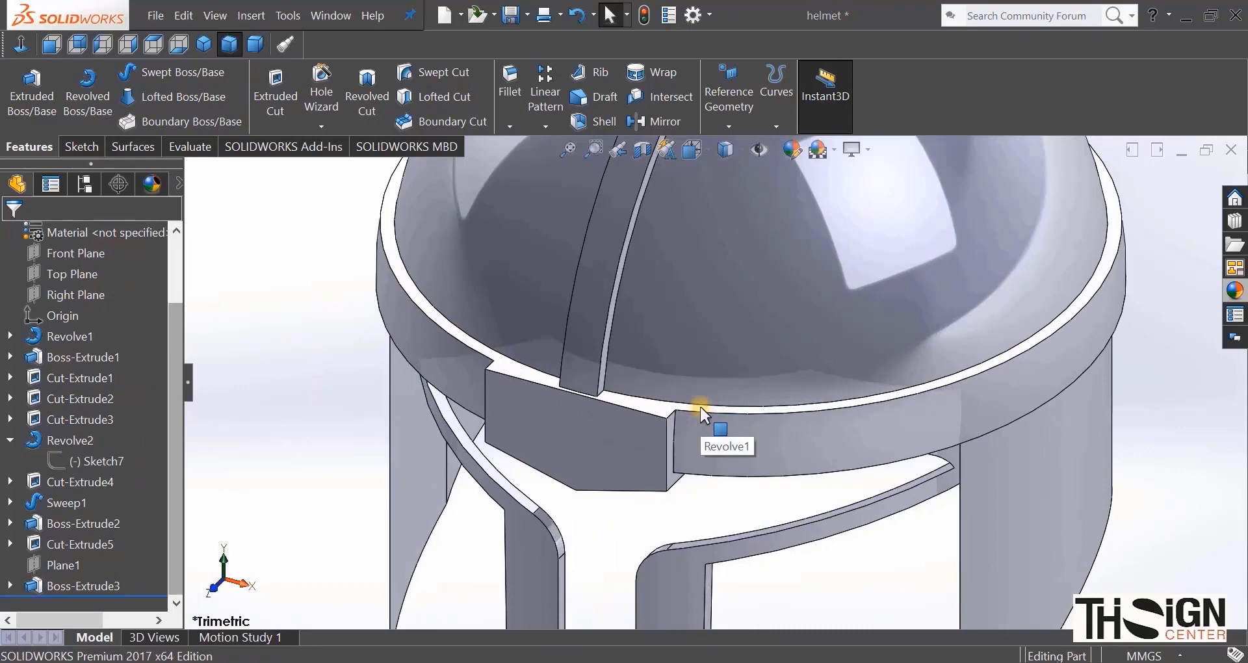
scroll(703, 416, "down", 1)
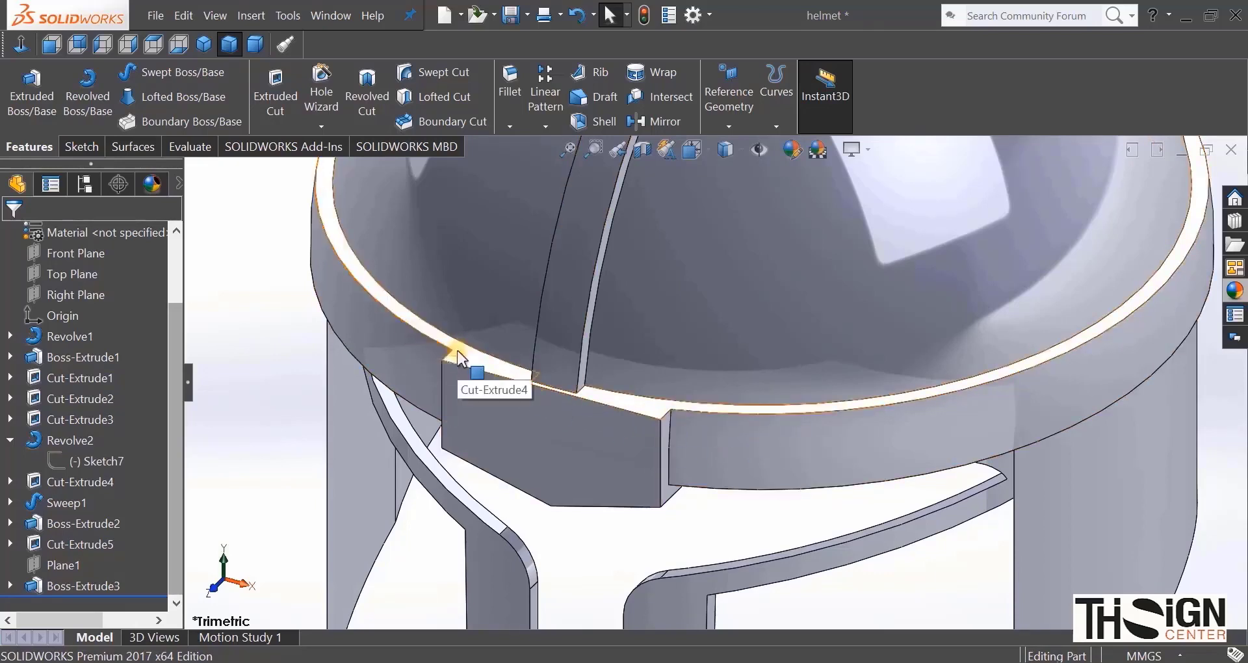
scroll(95, 333, "up", 3)
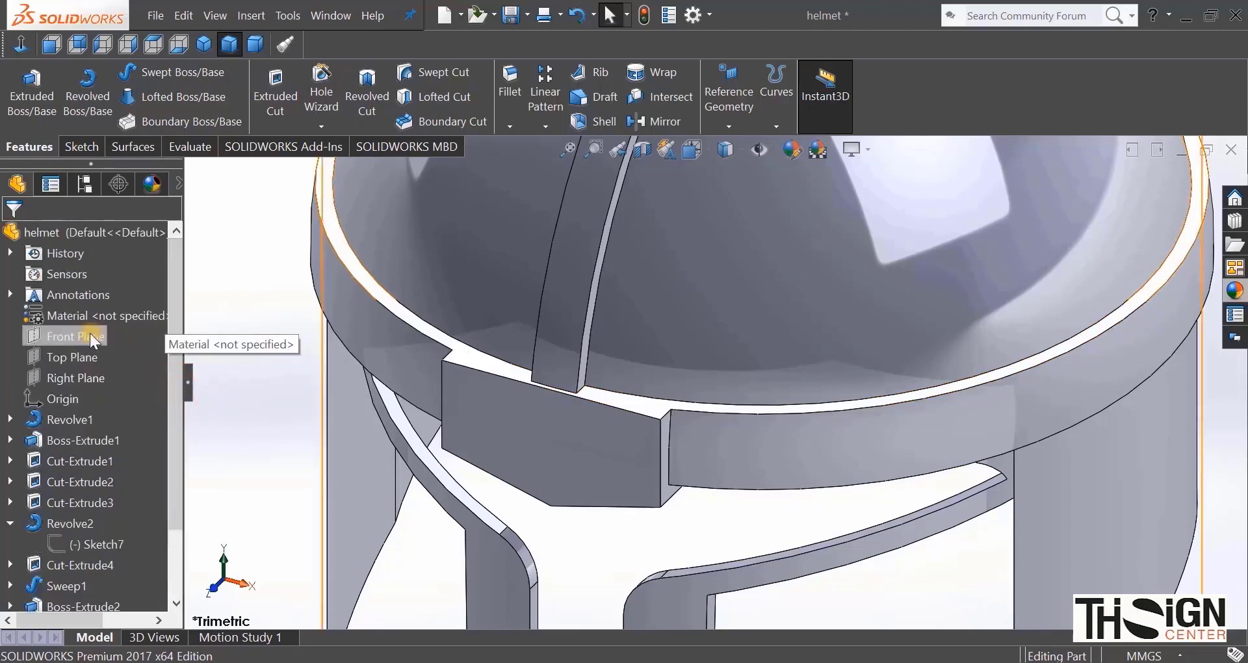
left_click(90, 333)
left_click(150, 311)
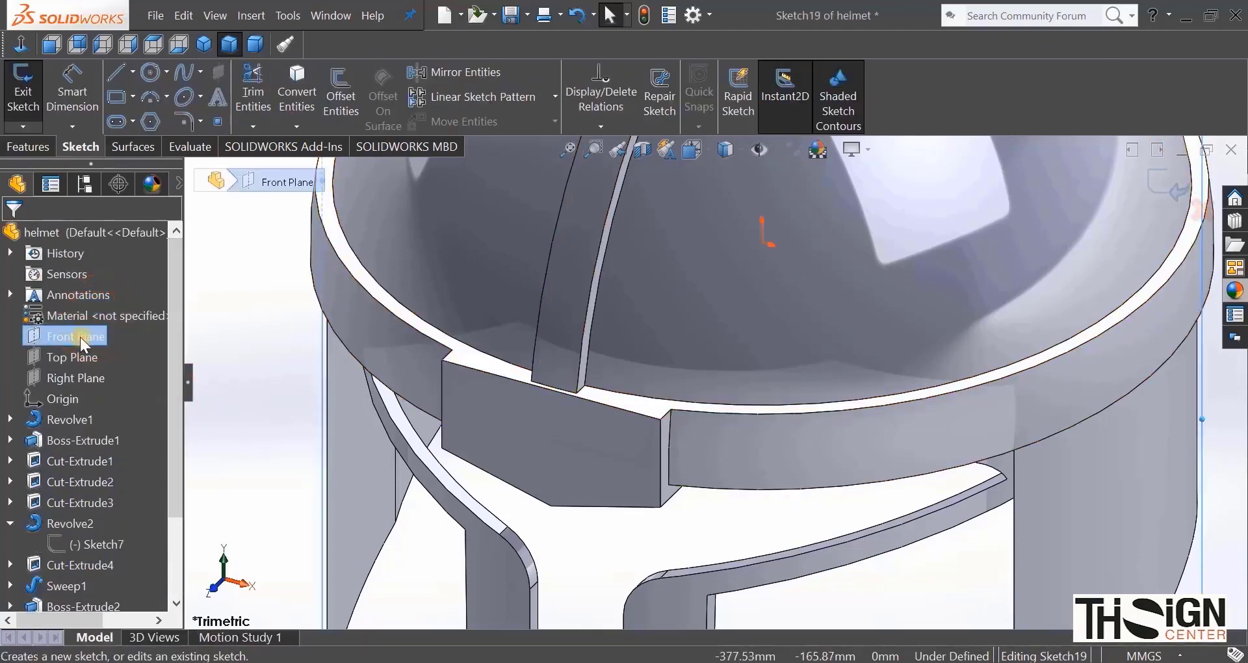
scroll(83, 455, "down", 2)
left_click(80, 584)
left_click(127, 555)
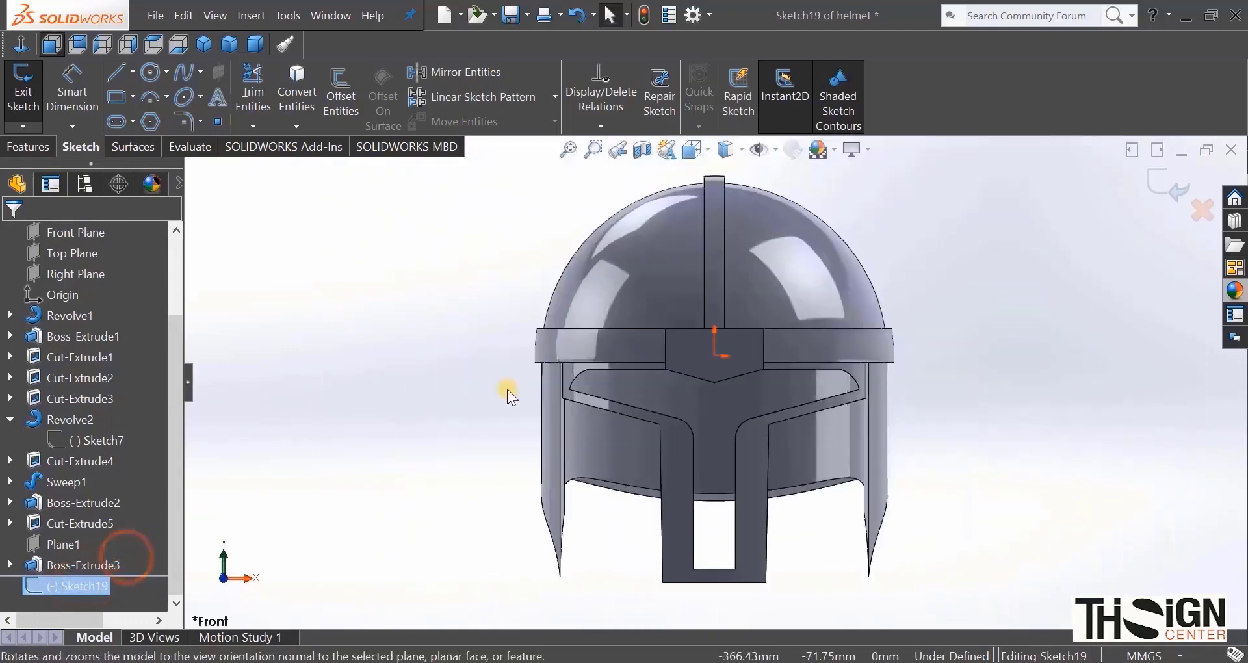
Step: Convert the headband's left silhouette edge into the sketch and offset the arc outward by 20 mm
left_click(290, 96)
scroll(551, 352, "down", 5)
left_click(587, 338)
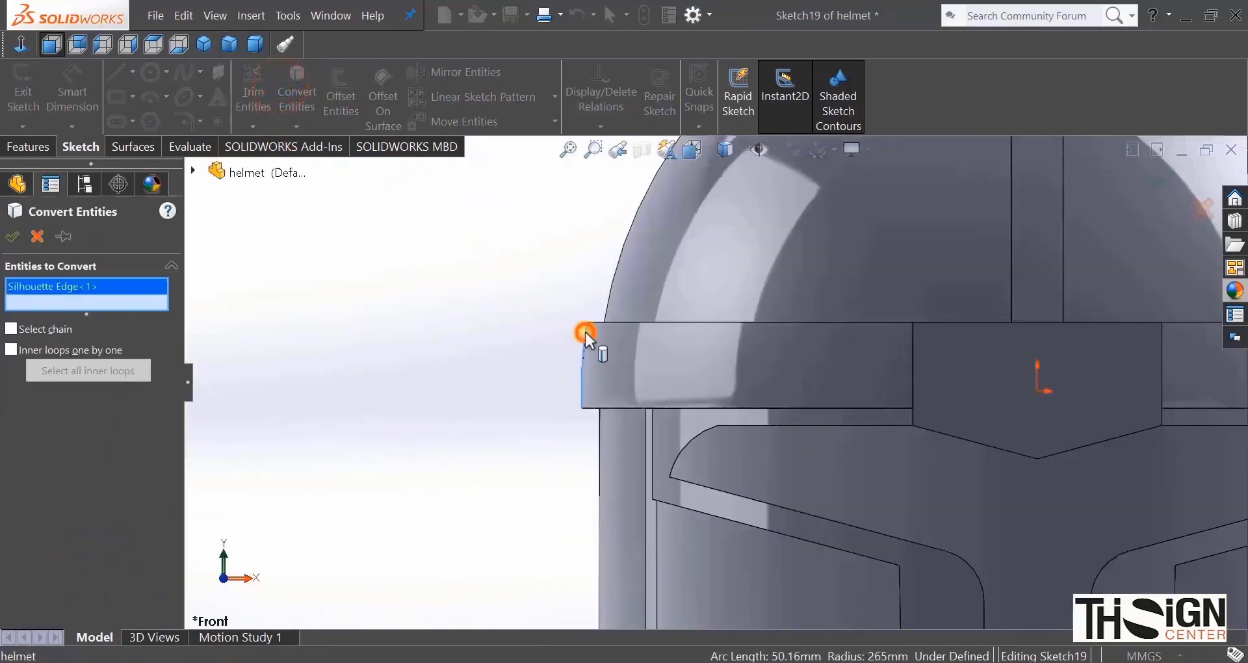
left_click(13, 237)
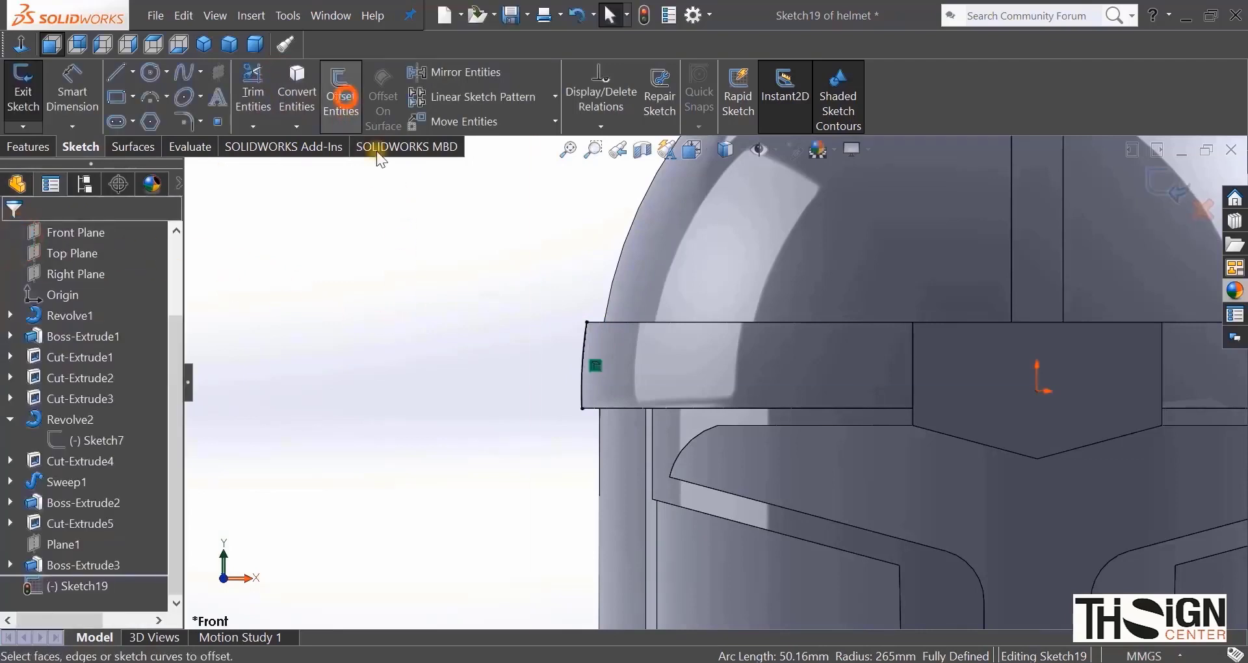
left_click(585, 353)
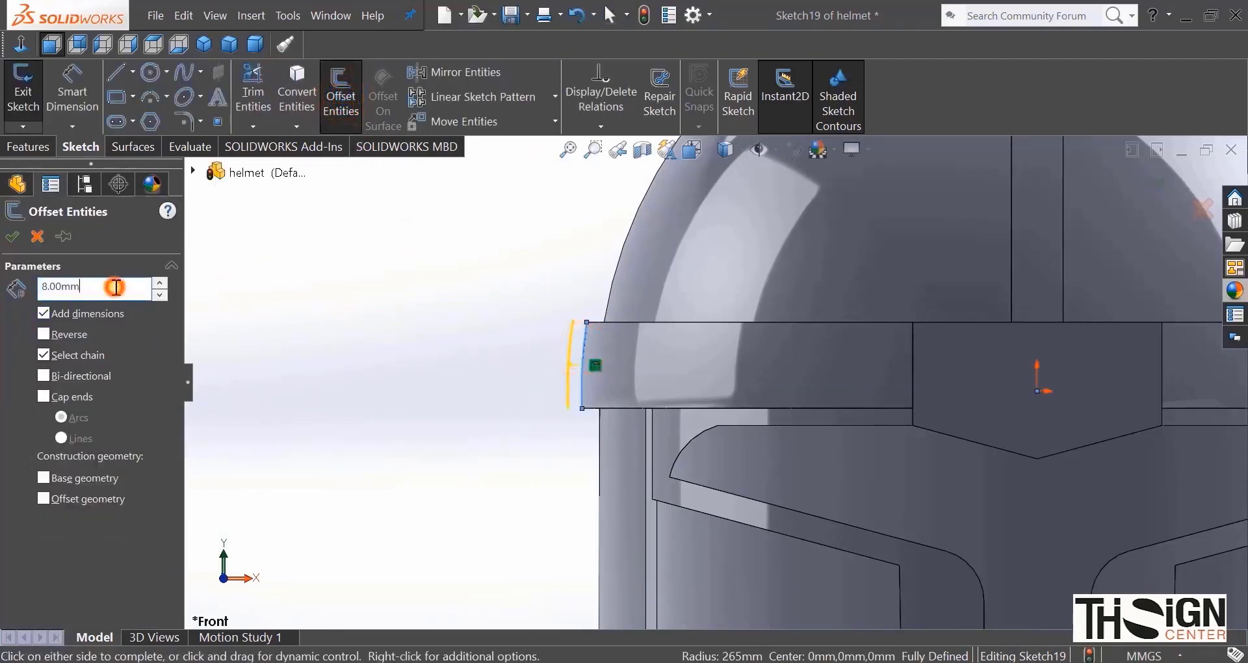
type("20")
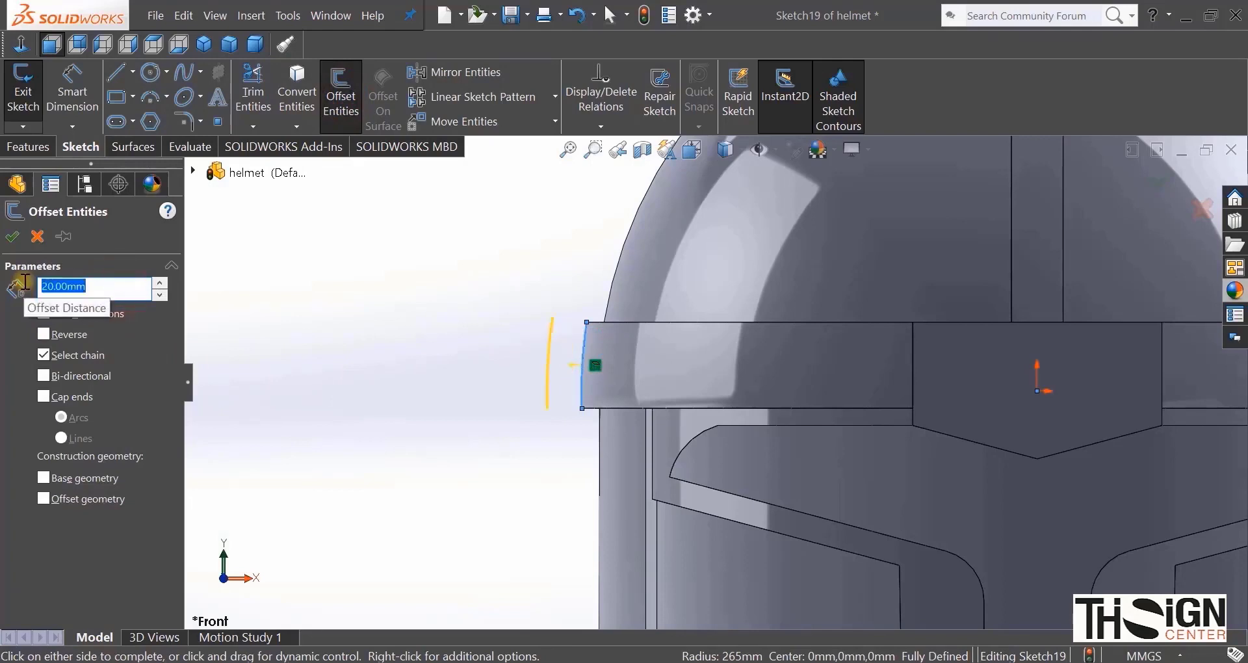
left_click(12, 237)
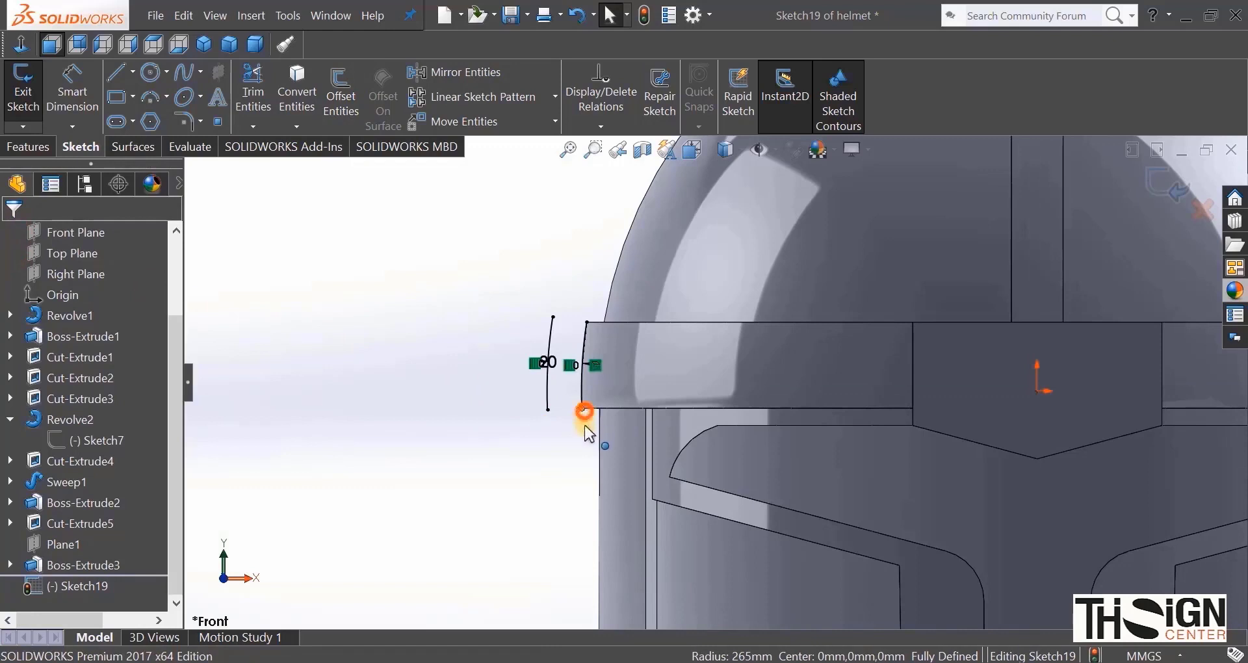
Step: Extend both arcs beyond the upper and lower edges of the headband
left_click_drag(584, 411, 586, 454)
left_click(589, 322)
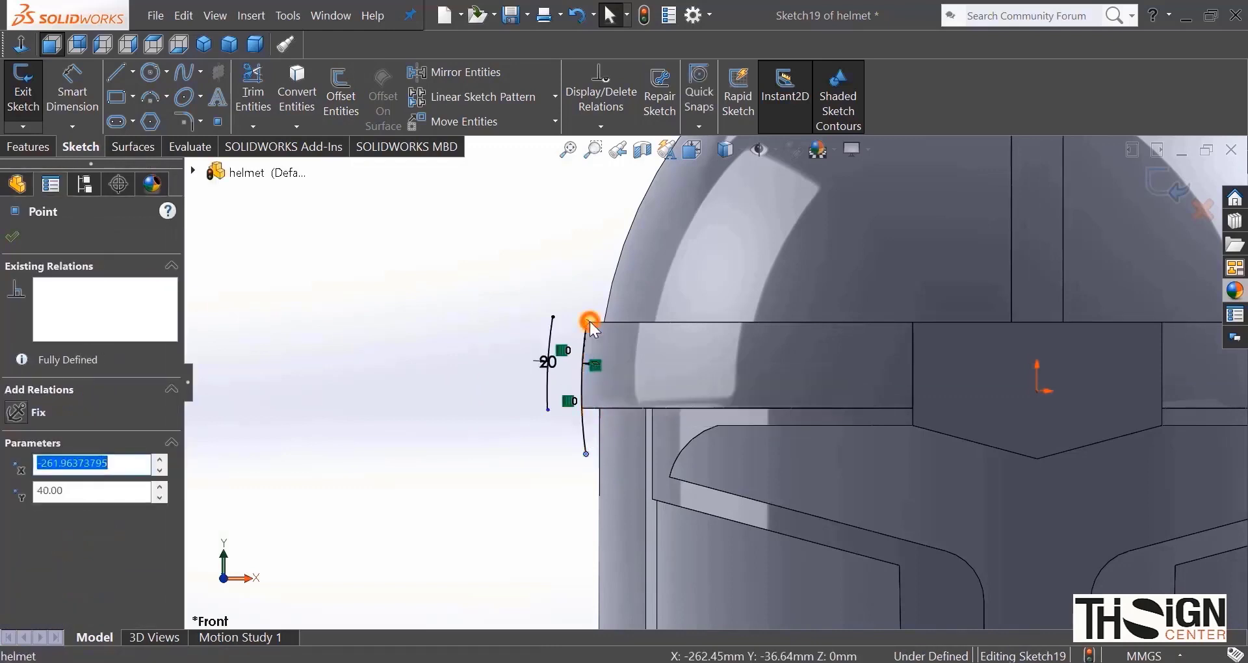
left_click_drag(591, 321, 592, 291)
left_click_drag(546, 411, 599, 470)
left_click(587, 454)
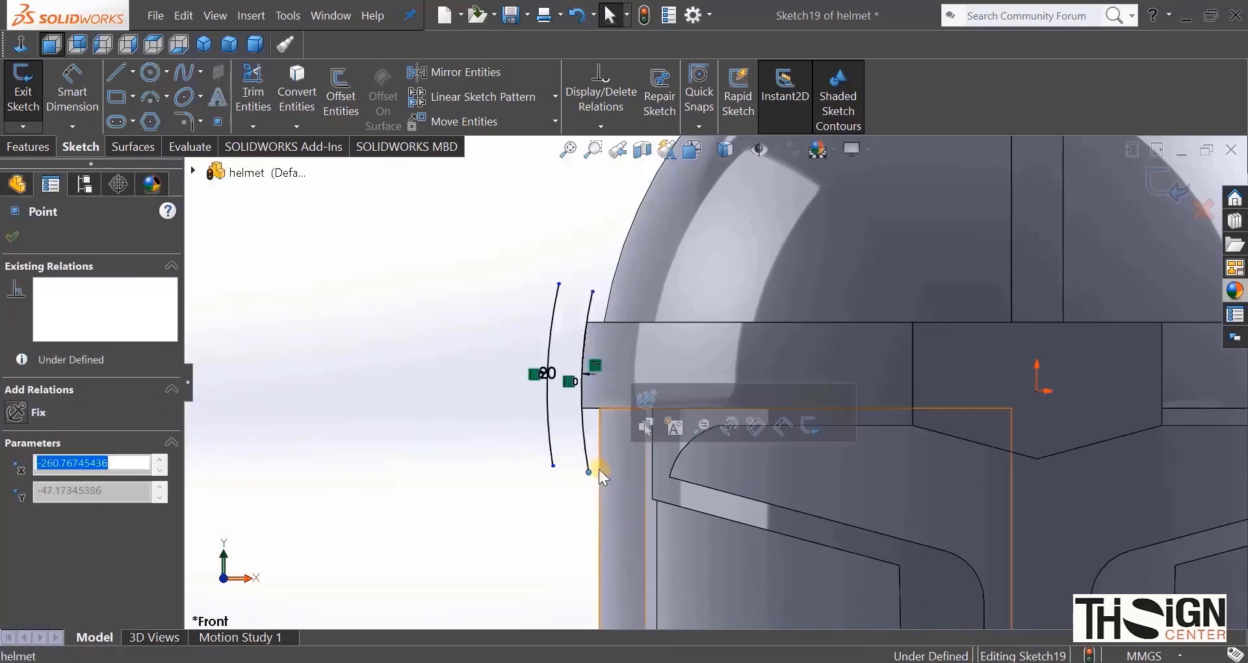
left_click(547, 499)
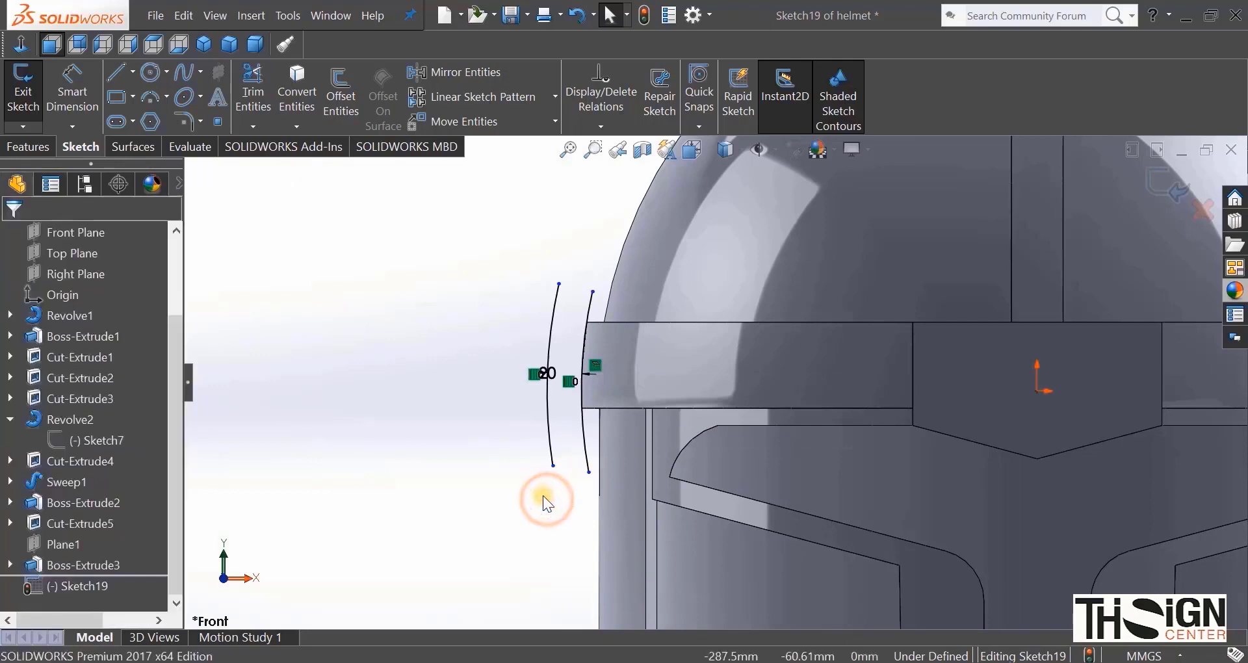
Step: Close the profile with short lines joining the upper ends and the lower ends of the two arcs
left_click(115, 74)
left_click_drag(558, 284, 592, 291)
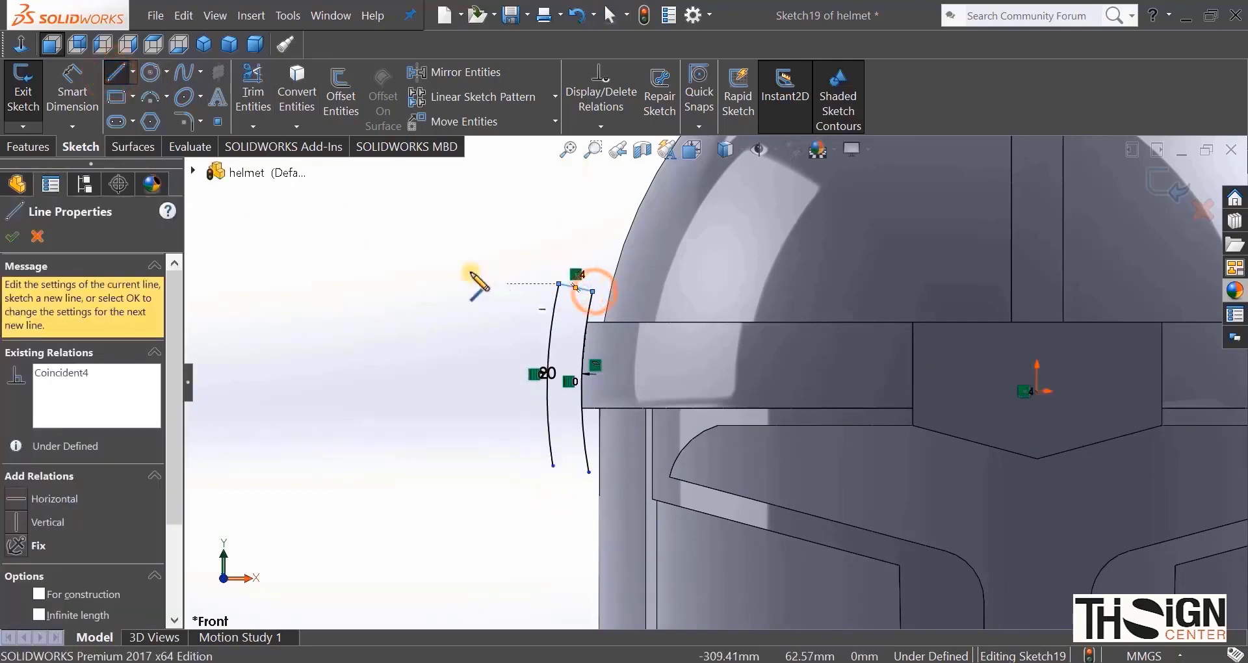
left_click_drag(588, 473, 553, 466)
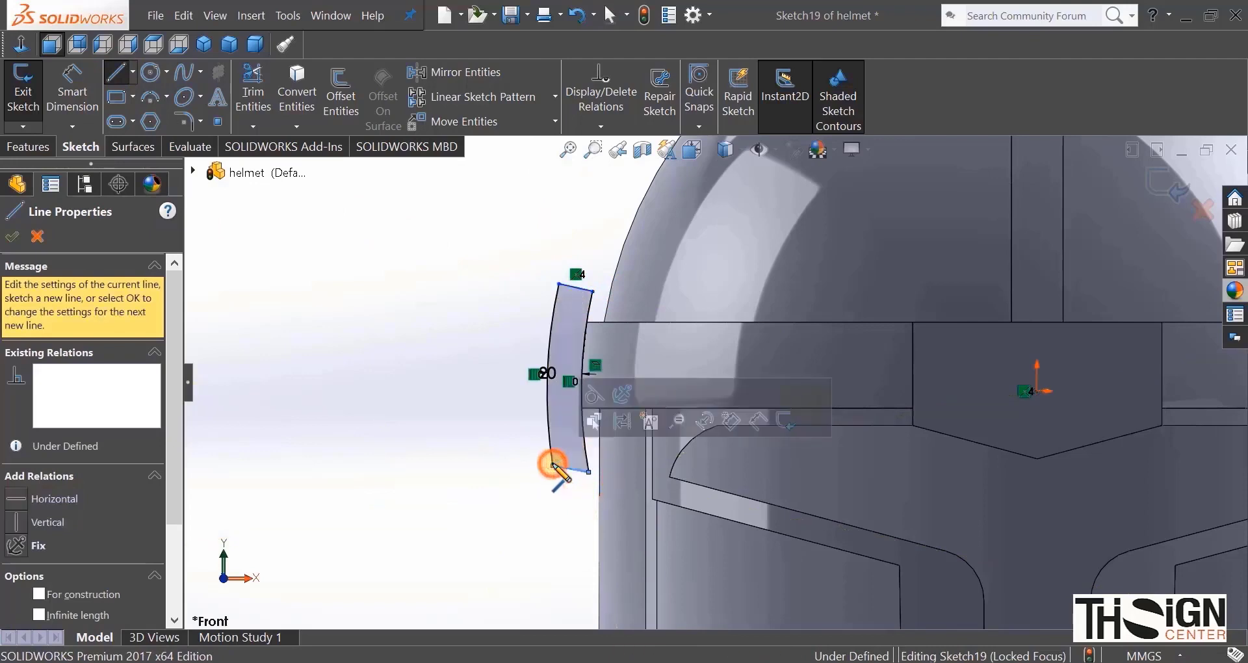
left_click(12, 237)
Step: Draw a vertical centerline from the origin up past the top of the helmet's crest
left_click(26, 148)
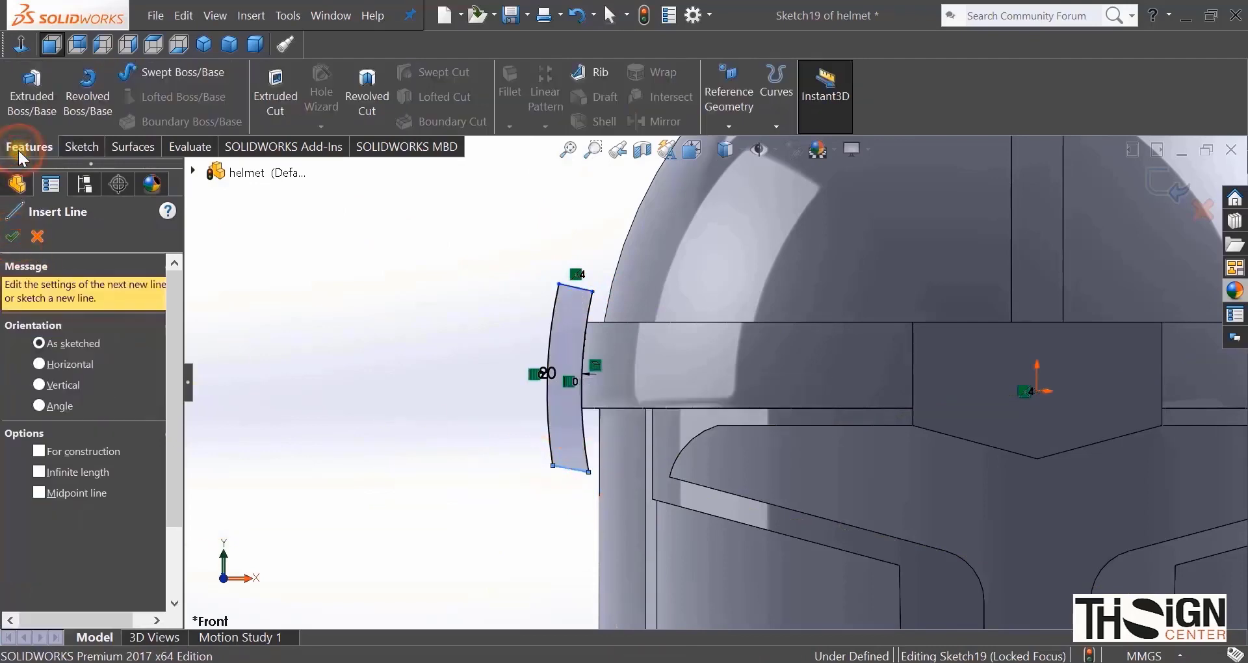
scroll(521, 362, "up", 2)
left_click(81, 146)
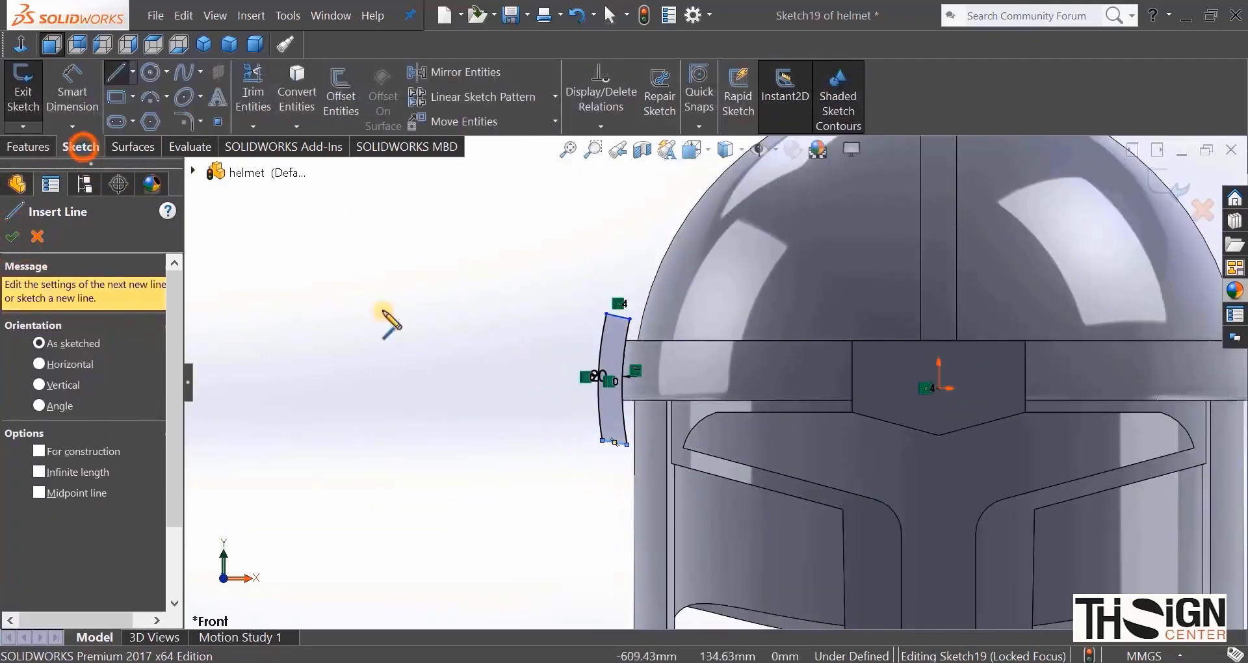
scroll(384, 315, "up", 3)
left_click(133, 73)
left_click(139, 119)
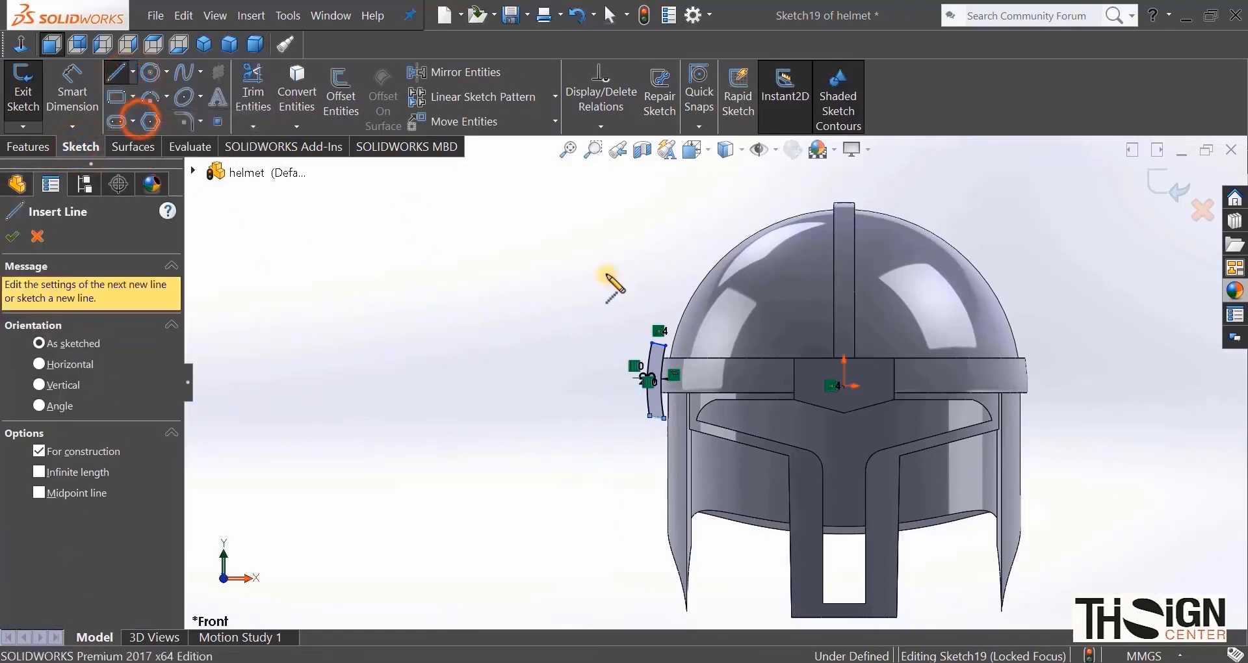
left_click(844, 387)
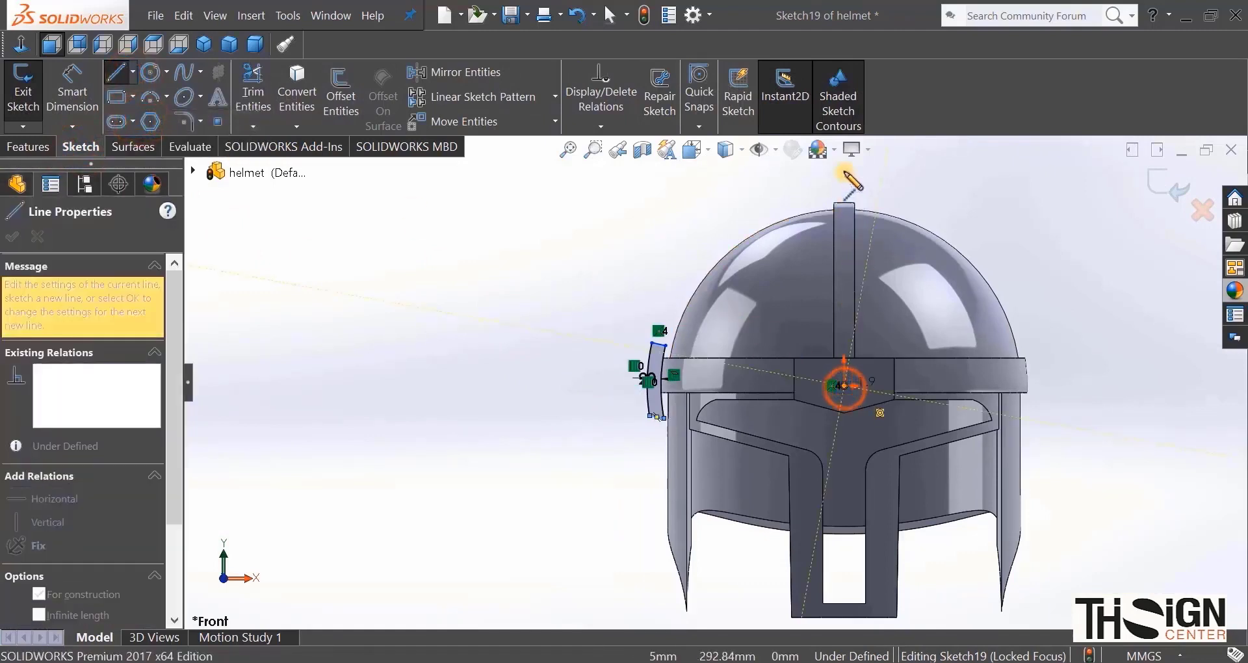
left_click(845, 170)
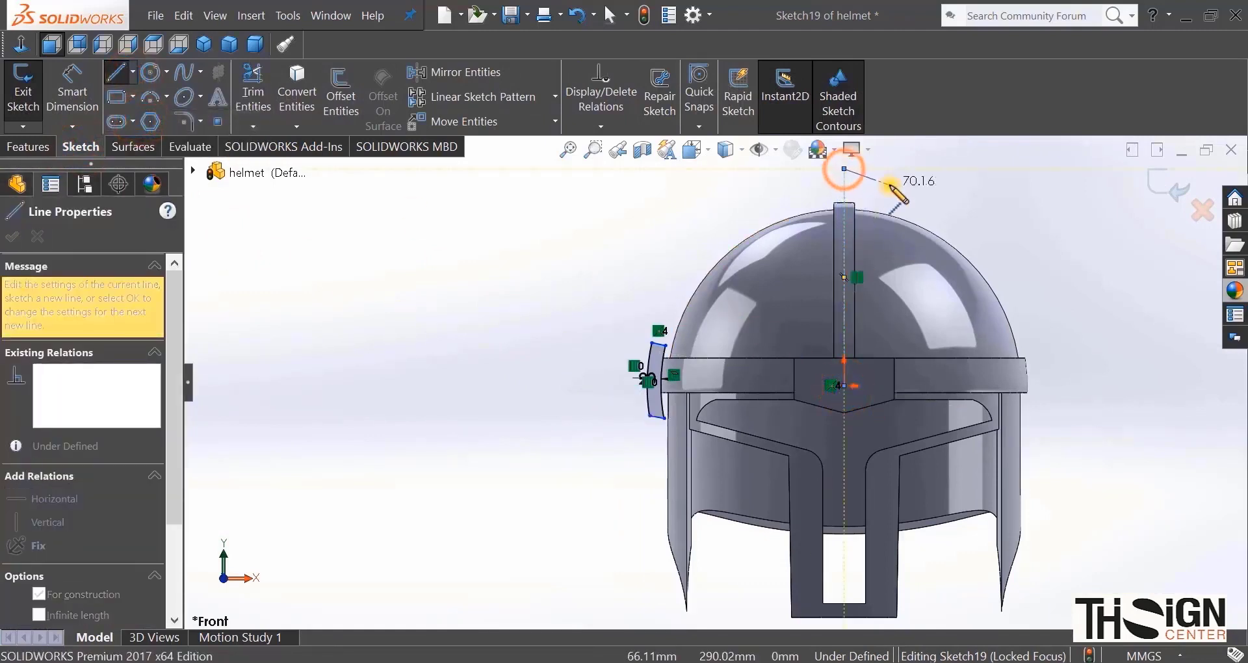
right_click(890, 187)
left_click(913, 207)
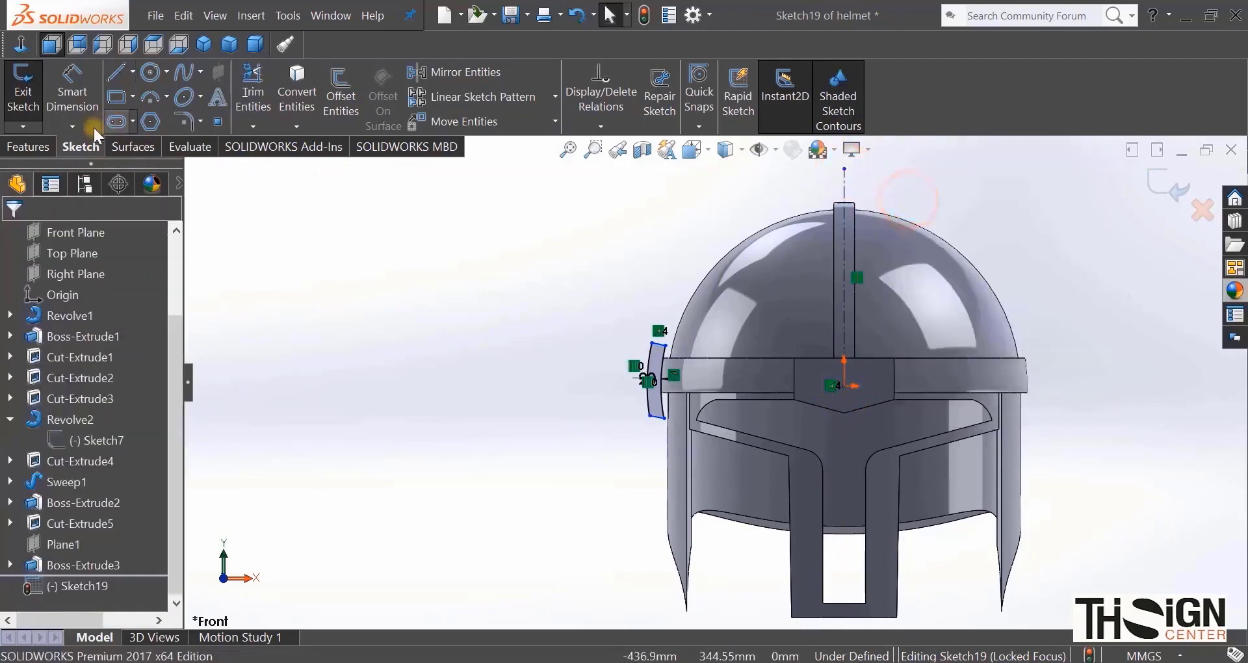
Step: Cut-revolve the closed arc profile 180 degrees about the vertical centerline to round off the badge's front face
left_click(34, 146)
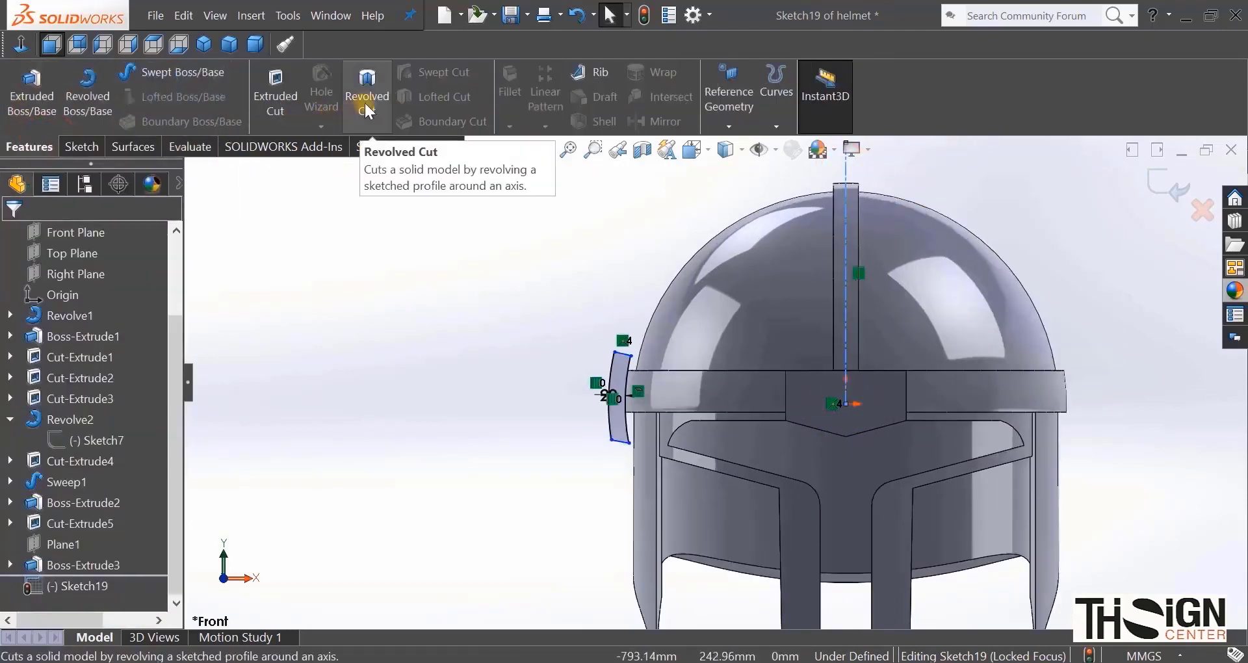
left_click(367, 108)
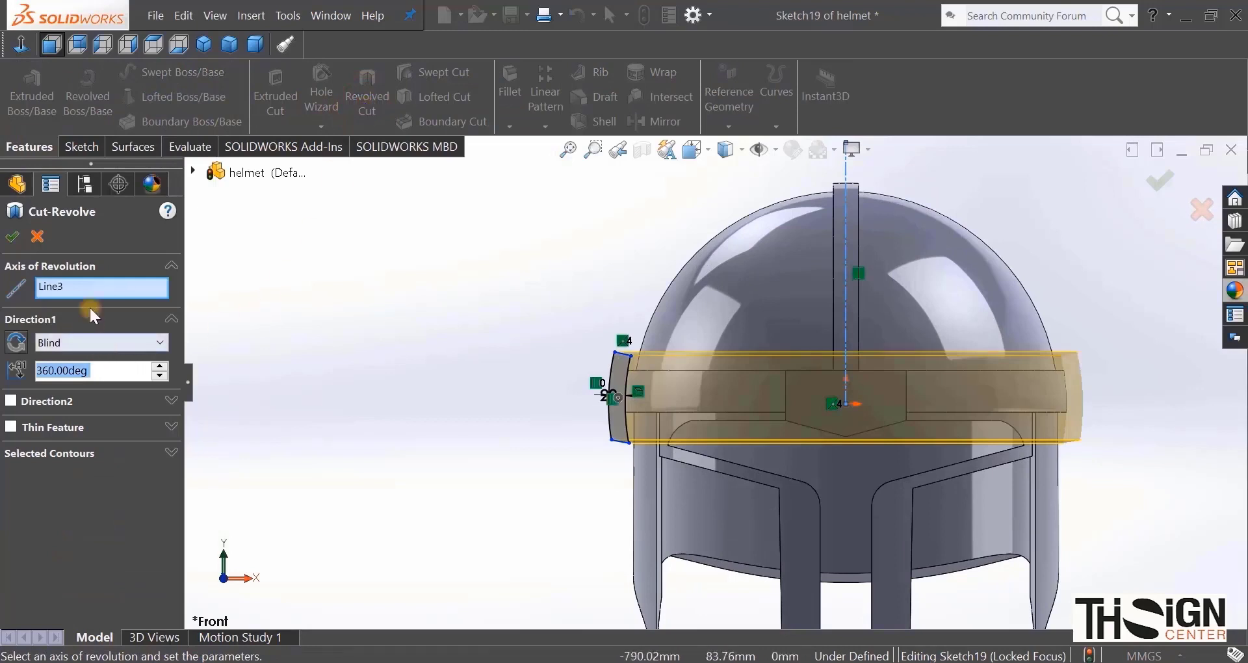
left_click_drag(116, 372, 22, 370)
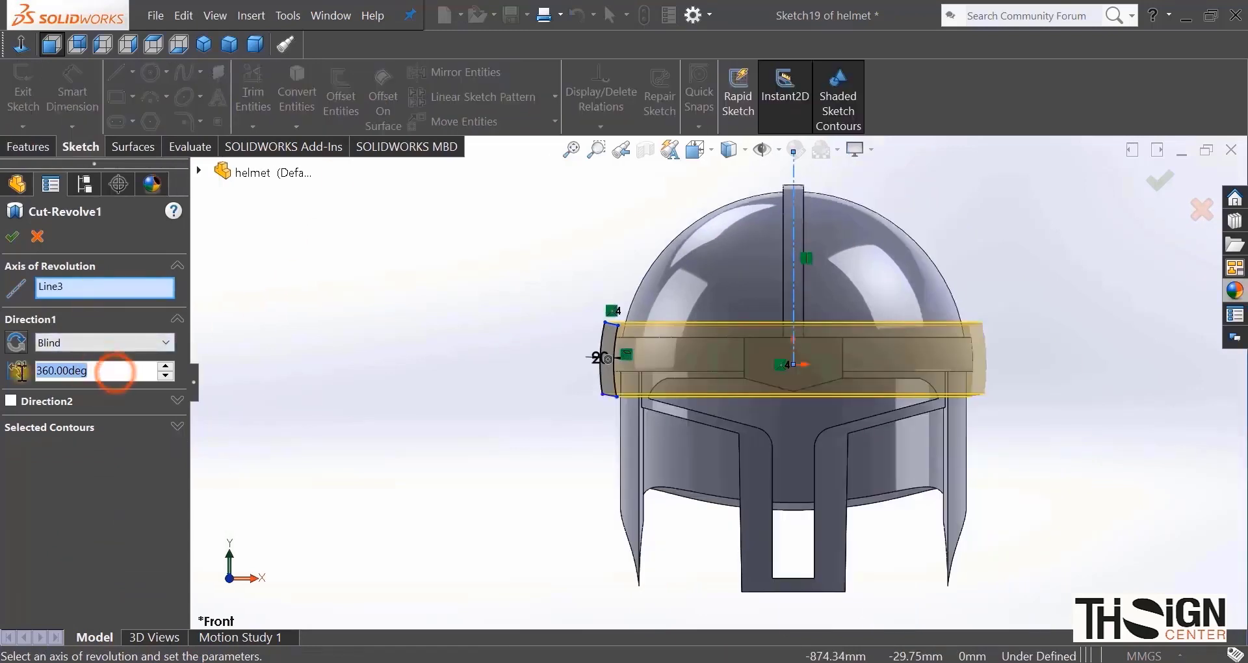
type("180")
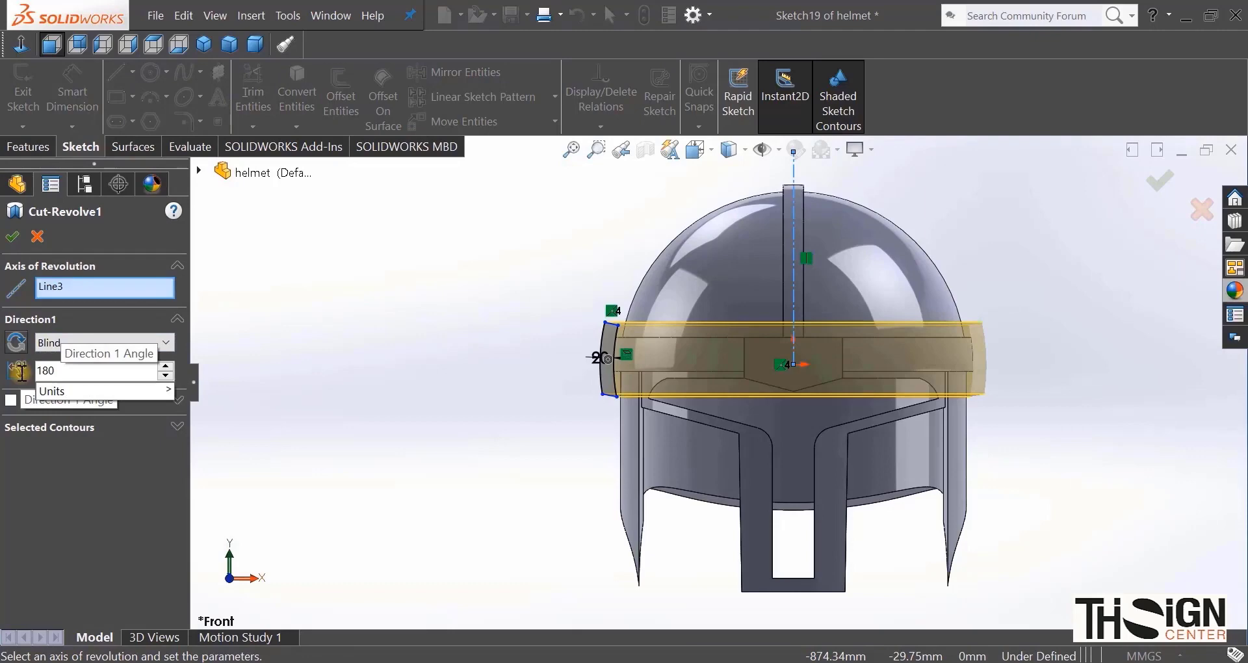
key("Return")
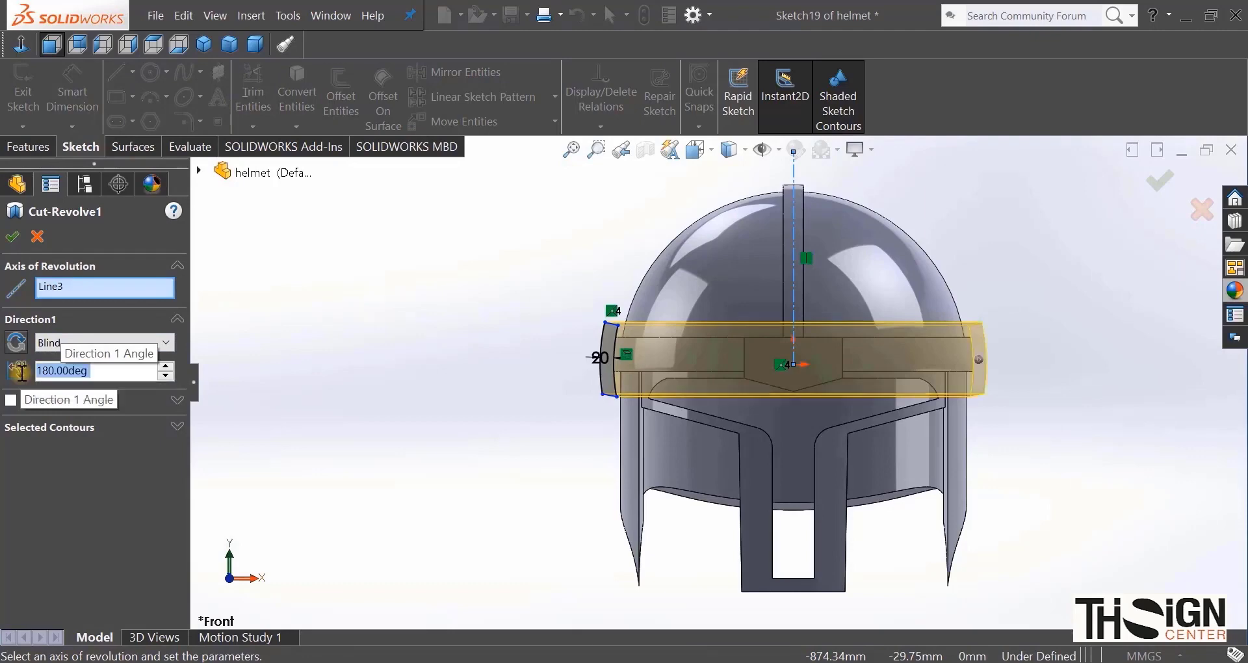
left_click(12, 237)
middle_click_drag(343, 352, 592, 444)
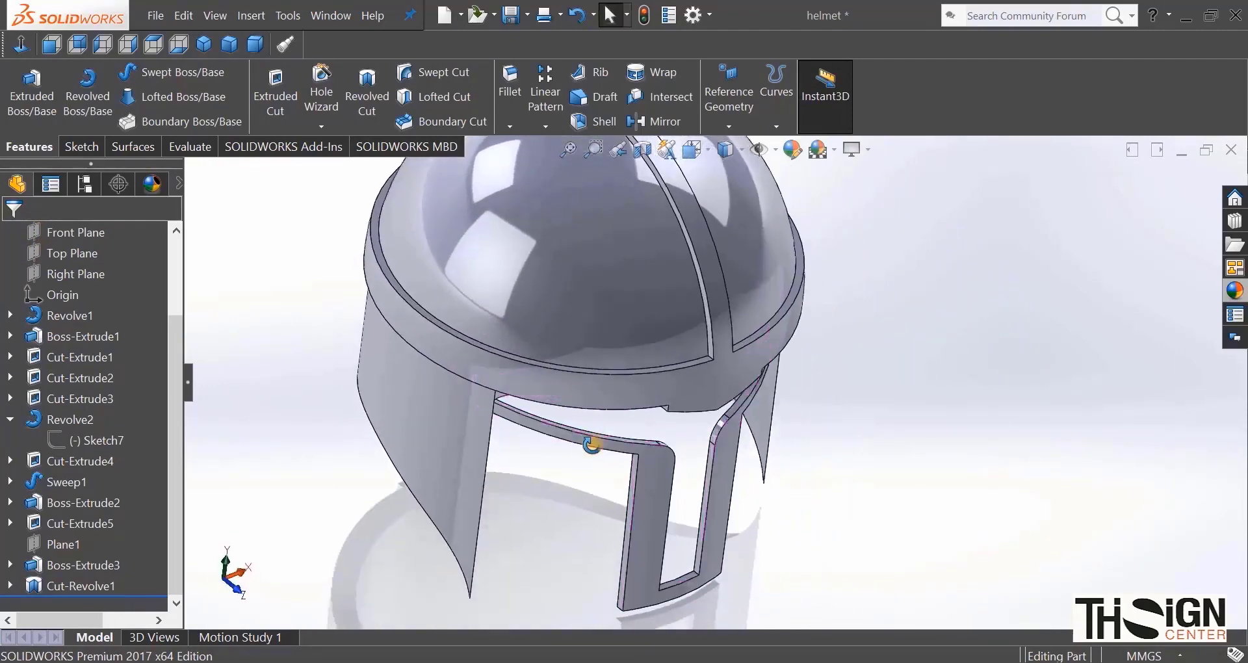
Step: Start a front-view sketch on Plane1 and try to convert the short vertical edge beside the badge's lower left corner
left_click(53, 43)
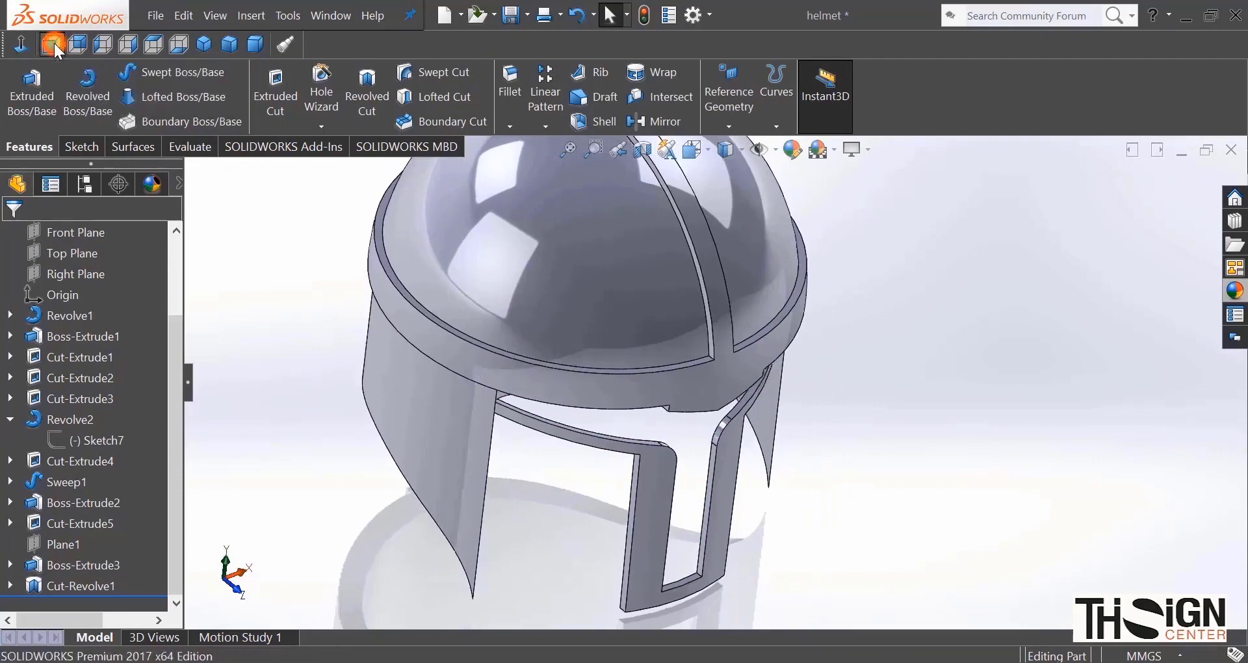
left_click(63, 545)
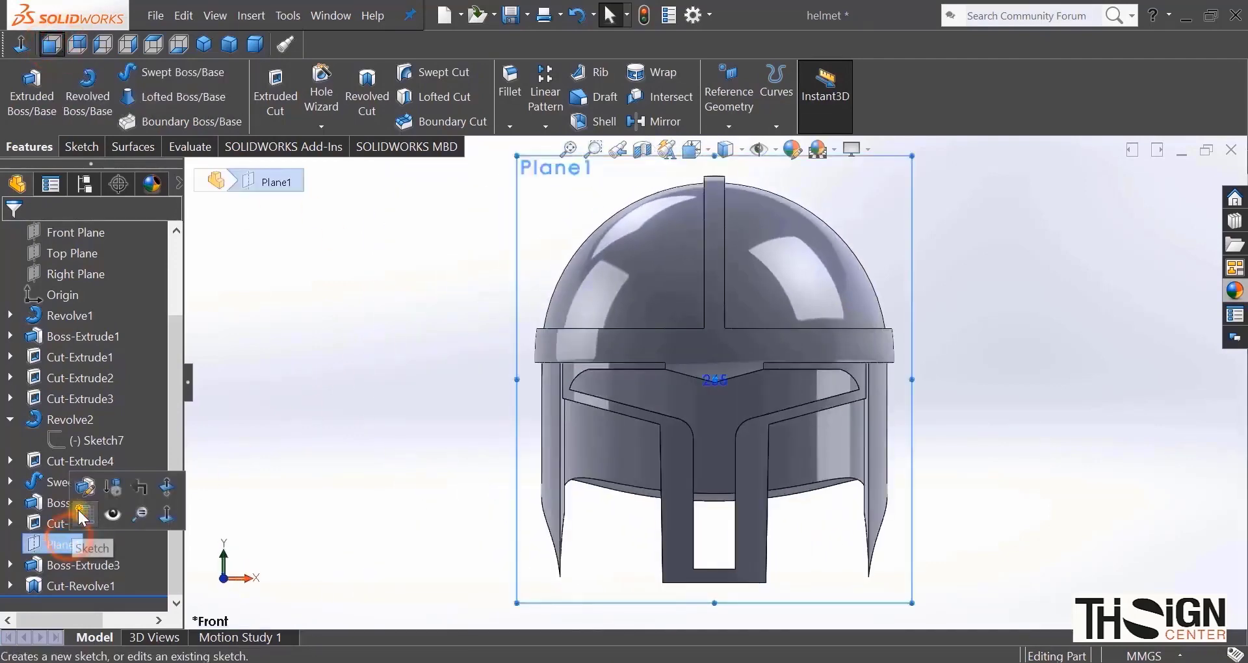
left_click(79, 515)
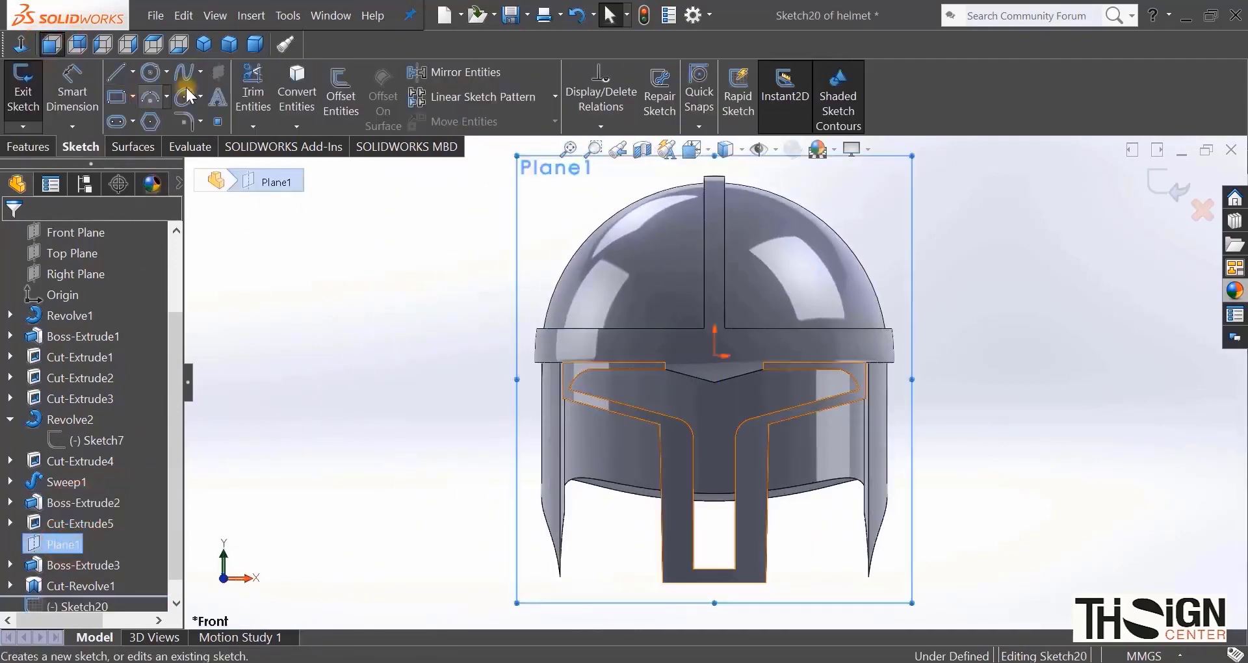
left_click(297, 91)
scroll(698, 338, "down", 6)
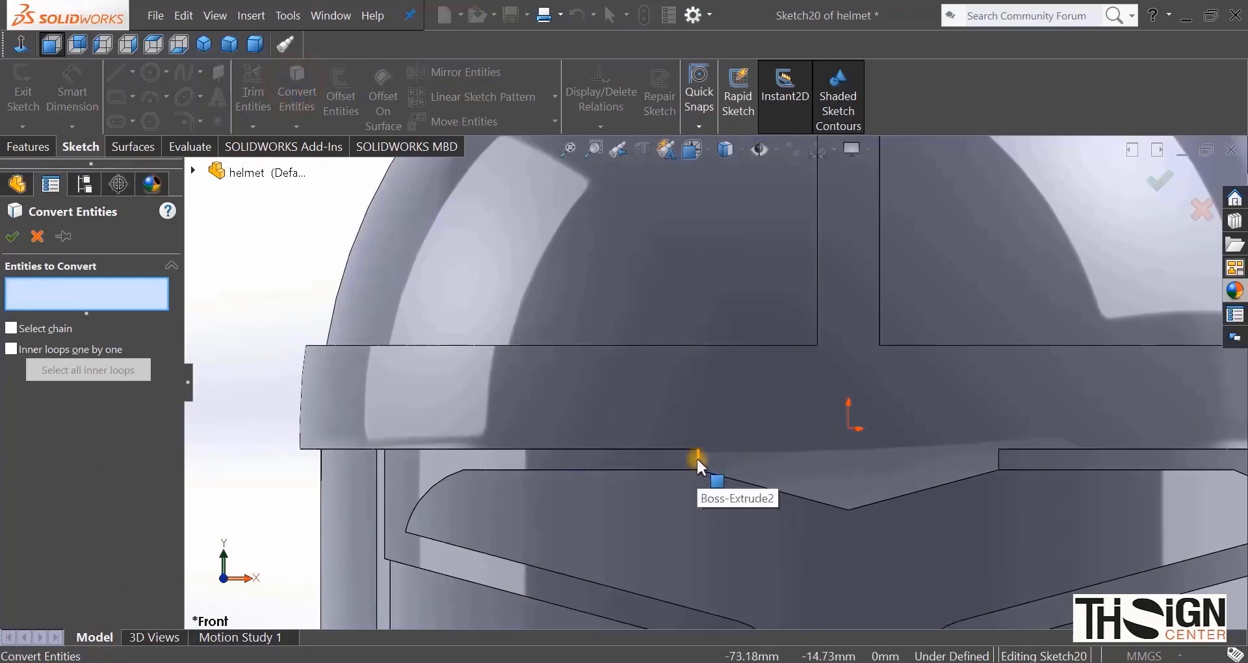
left_click(699, 458)
left_click(12, 236)
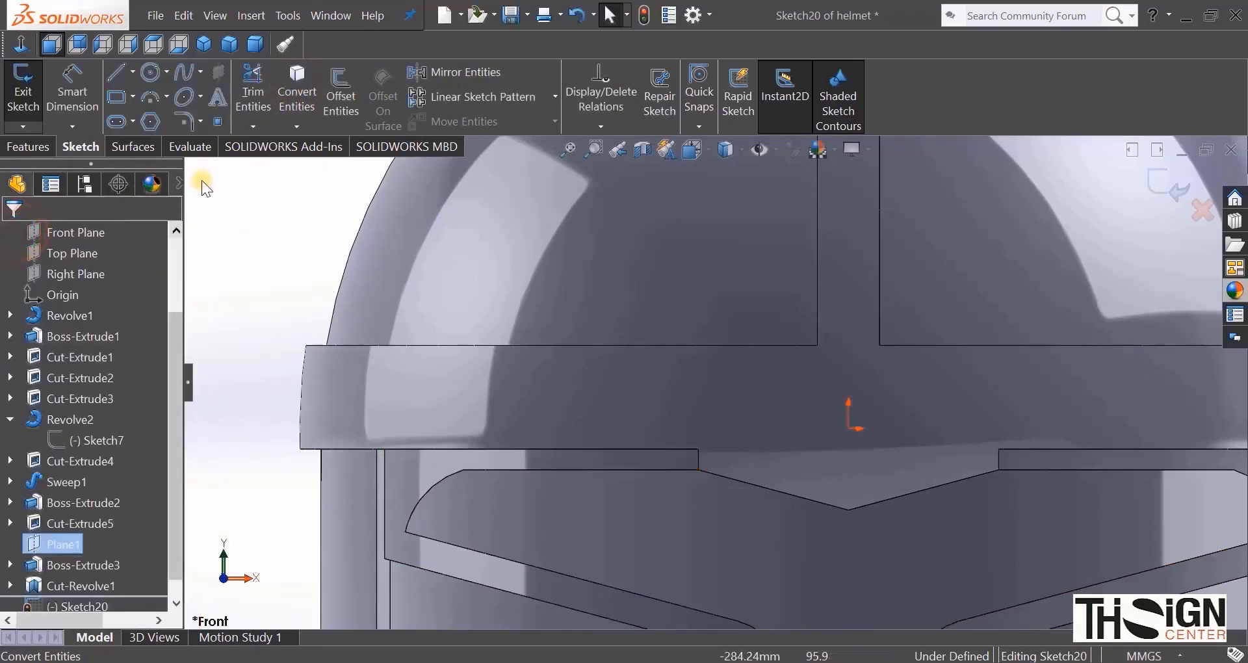
Step: Sketch a closed five-sided badge outline about 99 mm wide inside the front badge, with vertical sides and a pointed lower end
left_click(117, 73)
left_click(727, 374)
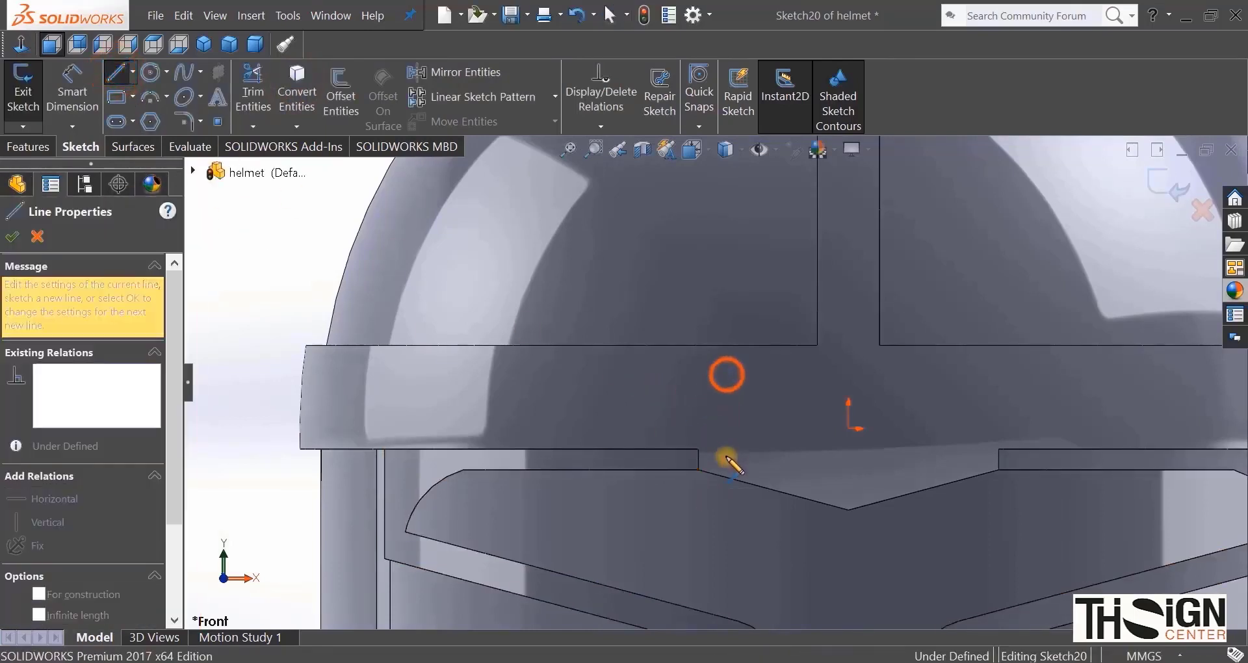
left_click(727, 456)
left_click(816, 483)
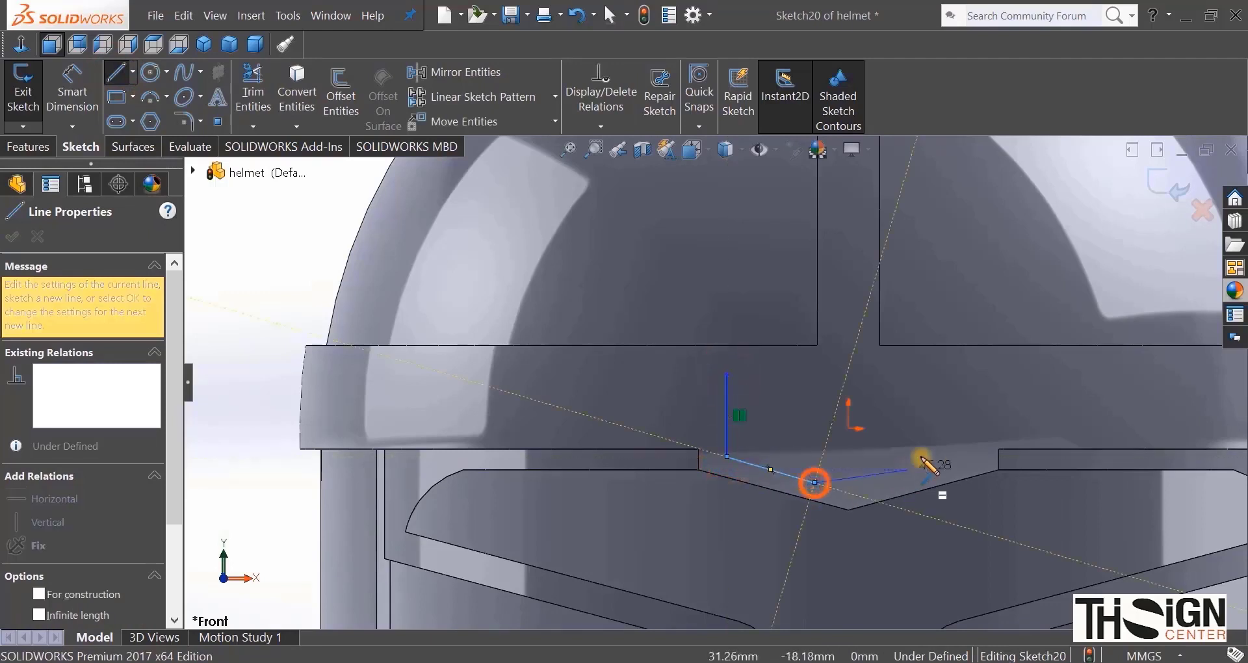
left_click(931, 446)
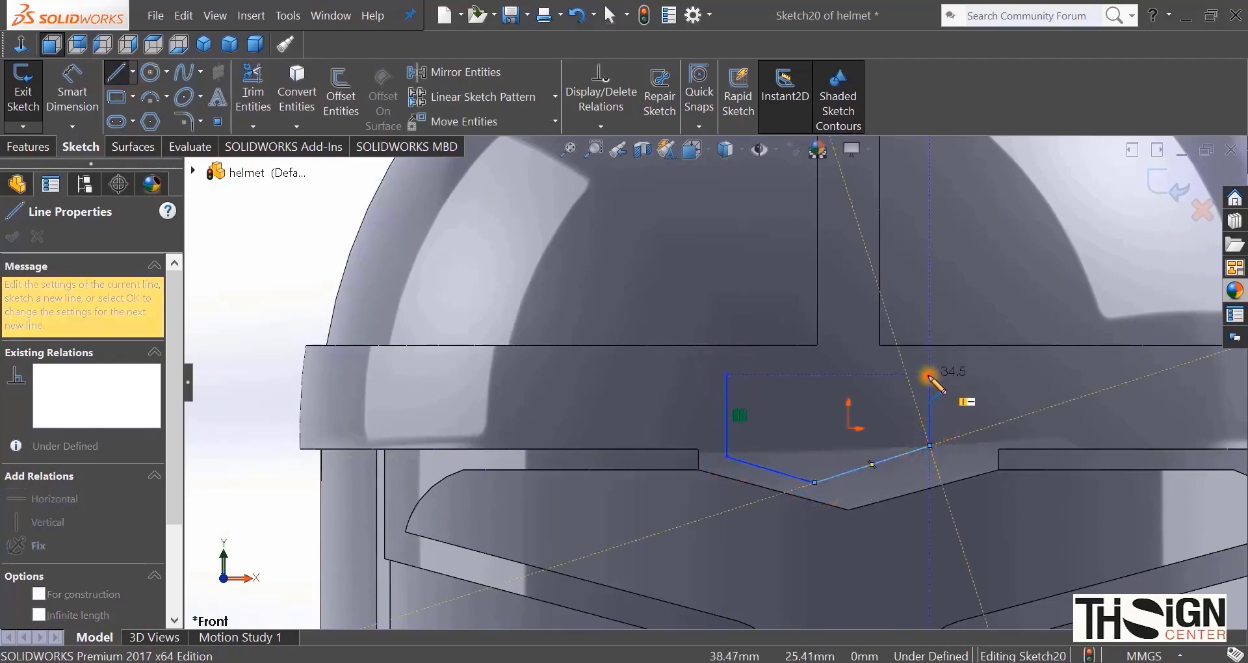
left_click(931, 374)
left_click(726, 375)
right_click(250, 257)
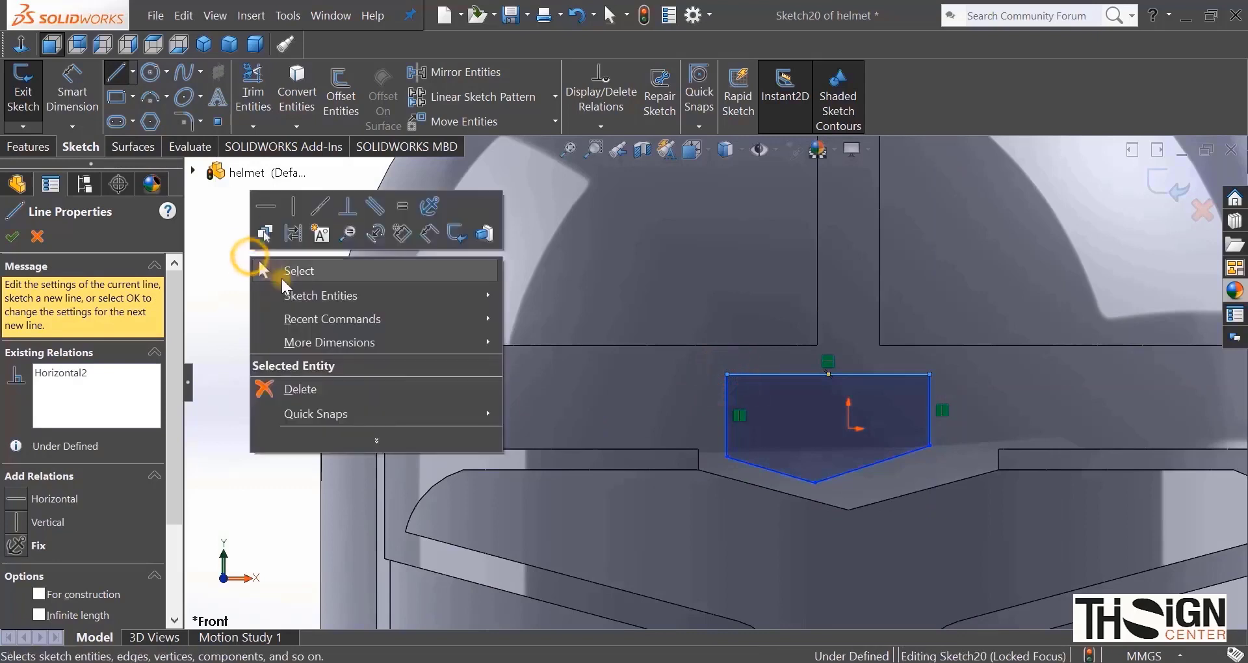
left_click(279, 272)
Step: Make the outline's left side and lower-left slanted line parallel to the matching outer edges of the badge
scroll(696, 442, "down", 3)
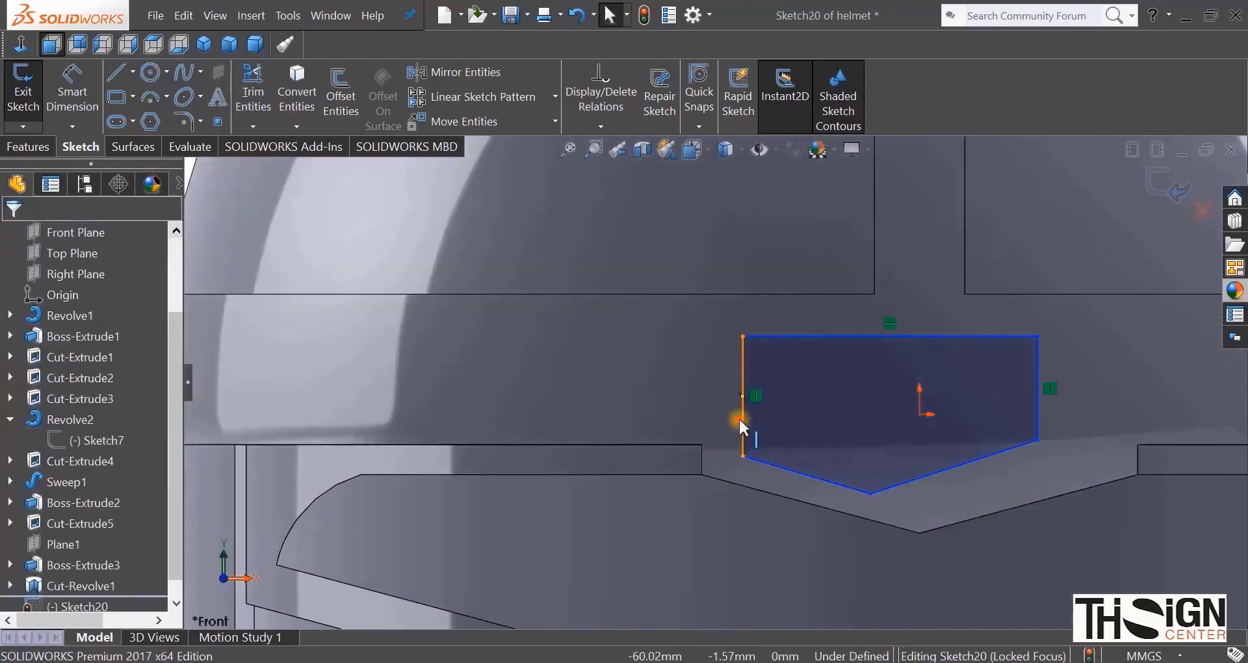
left_click(739, 419)
left_click(702, 452, "ctrl")
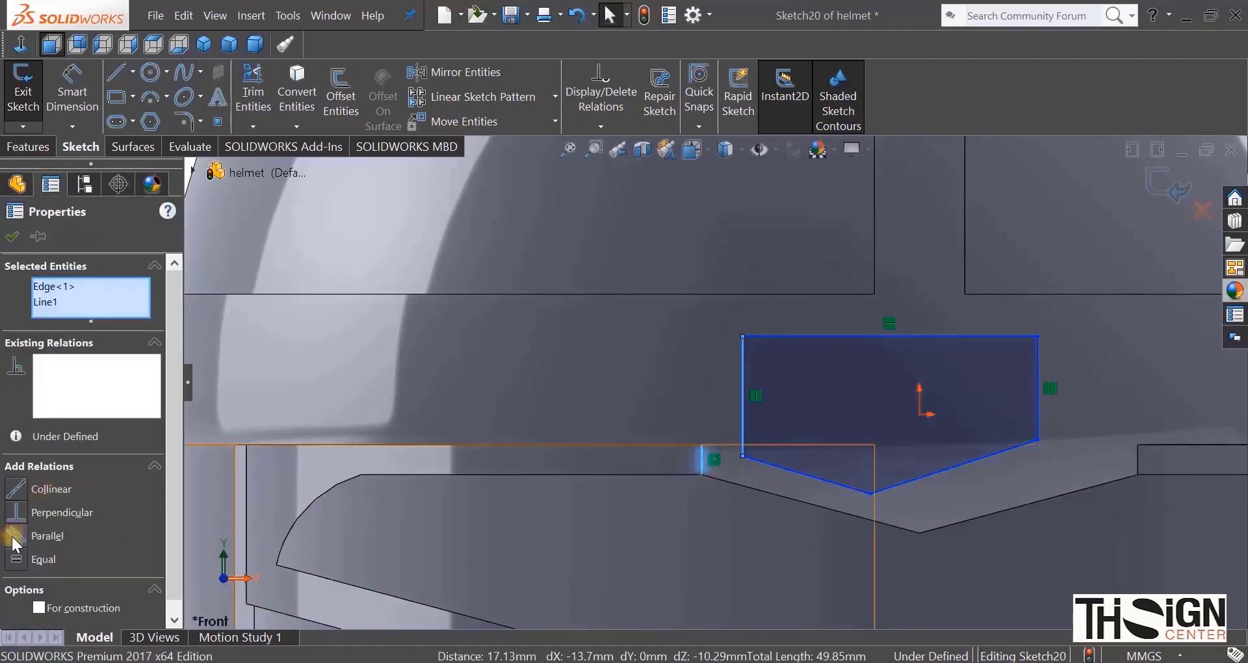
left_click(16, 538)
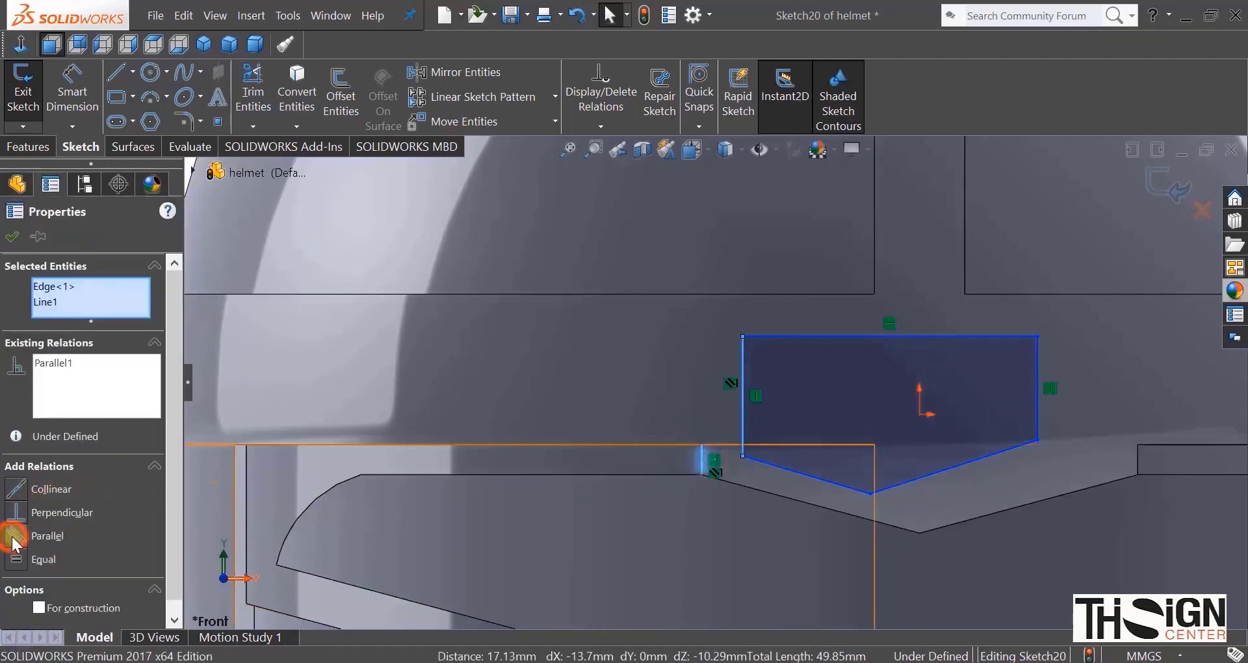
left_click(789, 469)
left_click(786, 498, "ctrl")
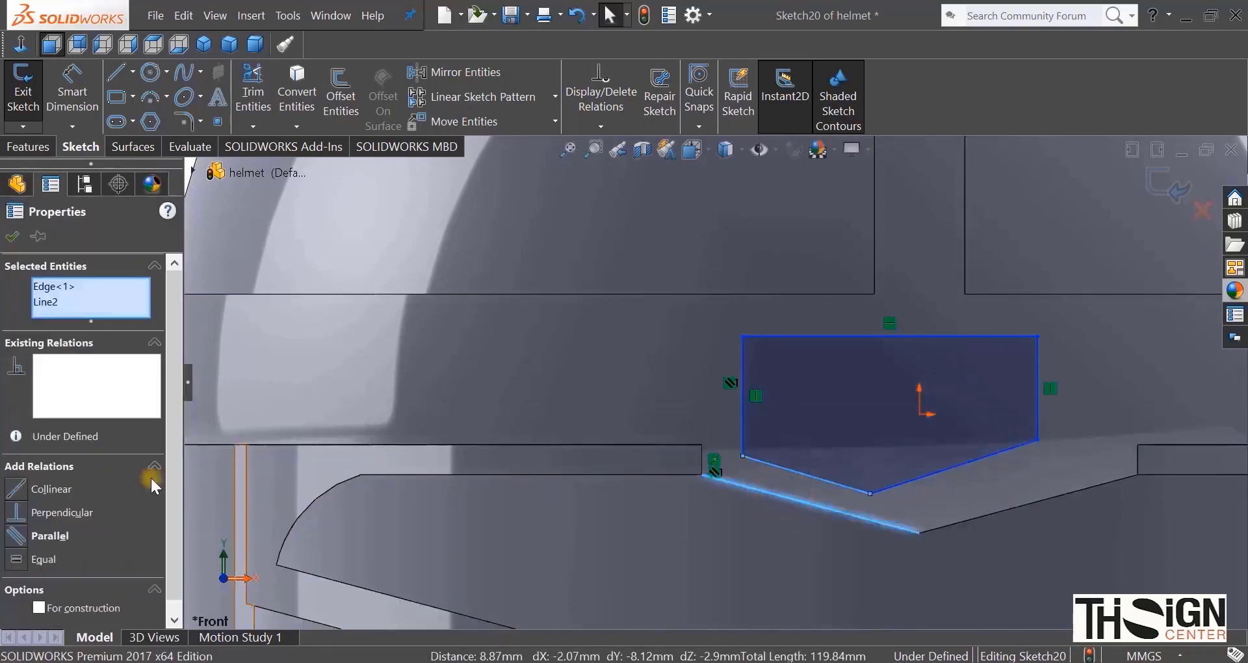
left_click(27, 543)
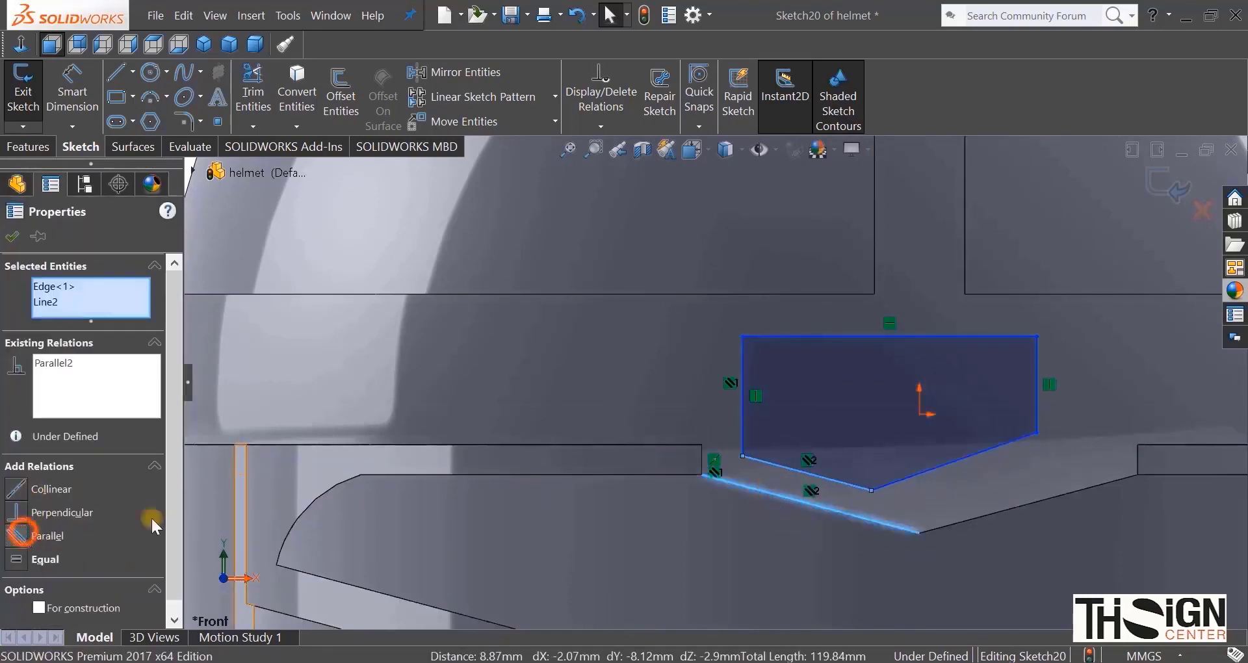
Step: Make the outline's lower-right slanted line and right side parallel to the matching outer edges of the badge
left_click(906, 475)
left_click(975, 516, "ctrl")
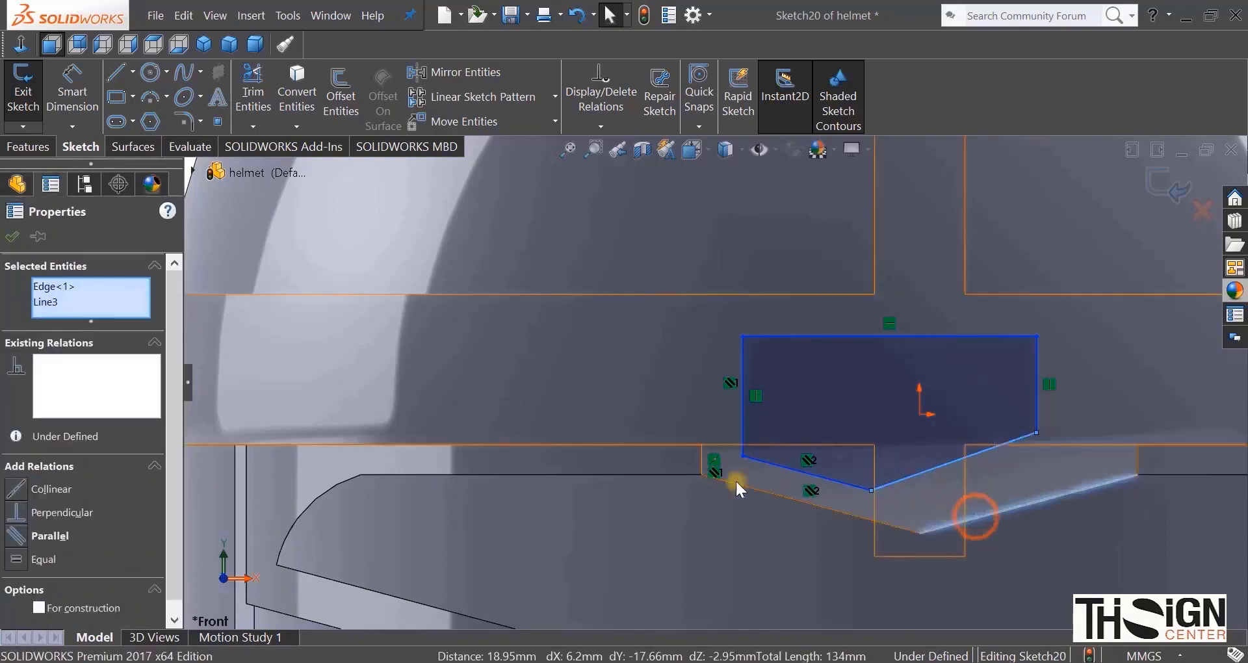
left_click(18, 540)
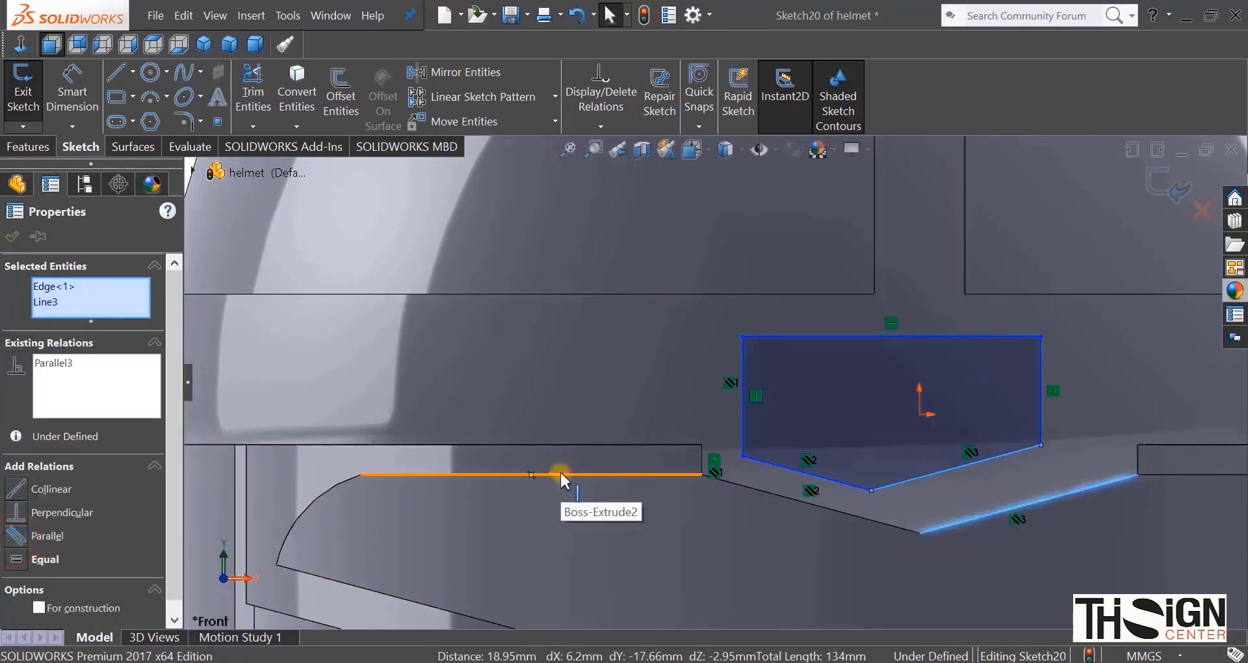
left_click(1041, 404)
left_click(1139, 460, "ctrl")
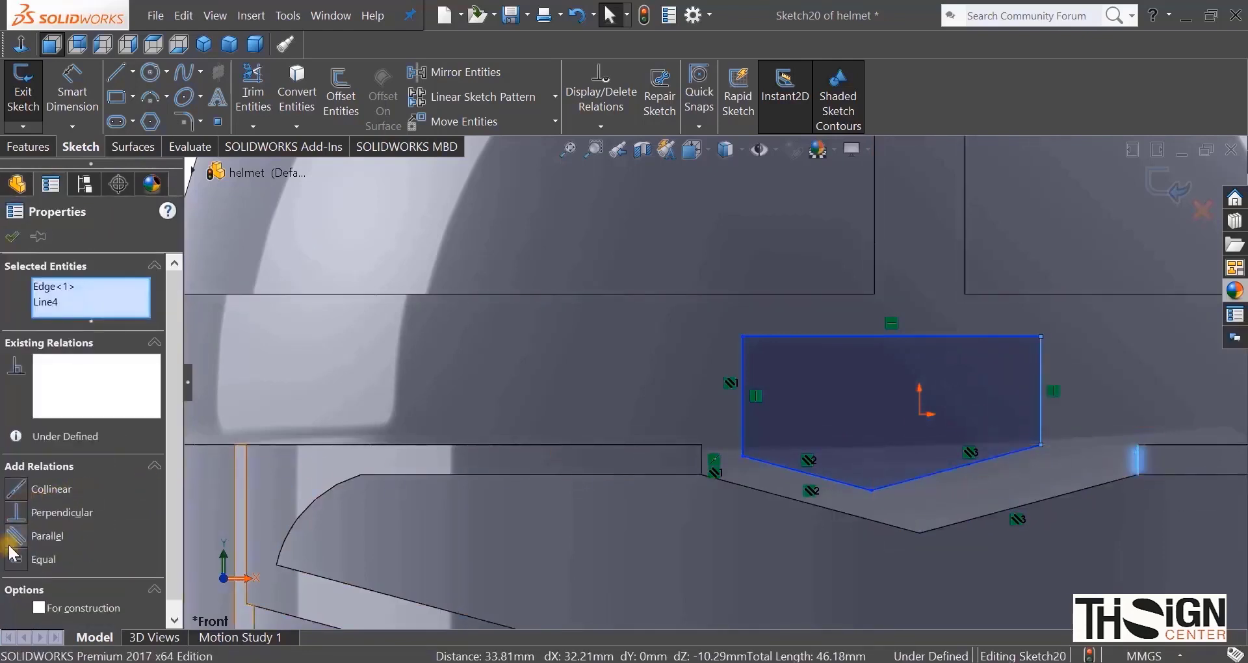
Step: Make the outline's top line parallel to the upper edge of the helmet's brow band
left_click(787, 337)
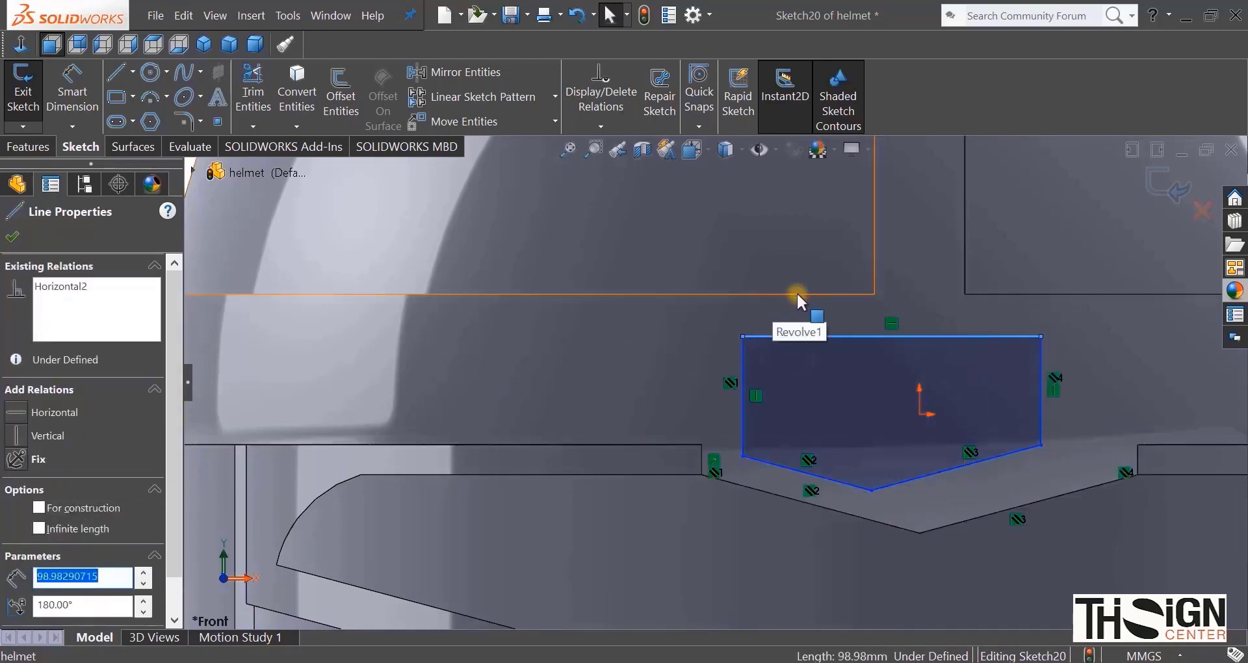
left_click(823, 294, "ctrl")
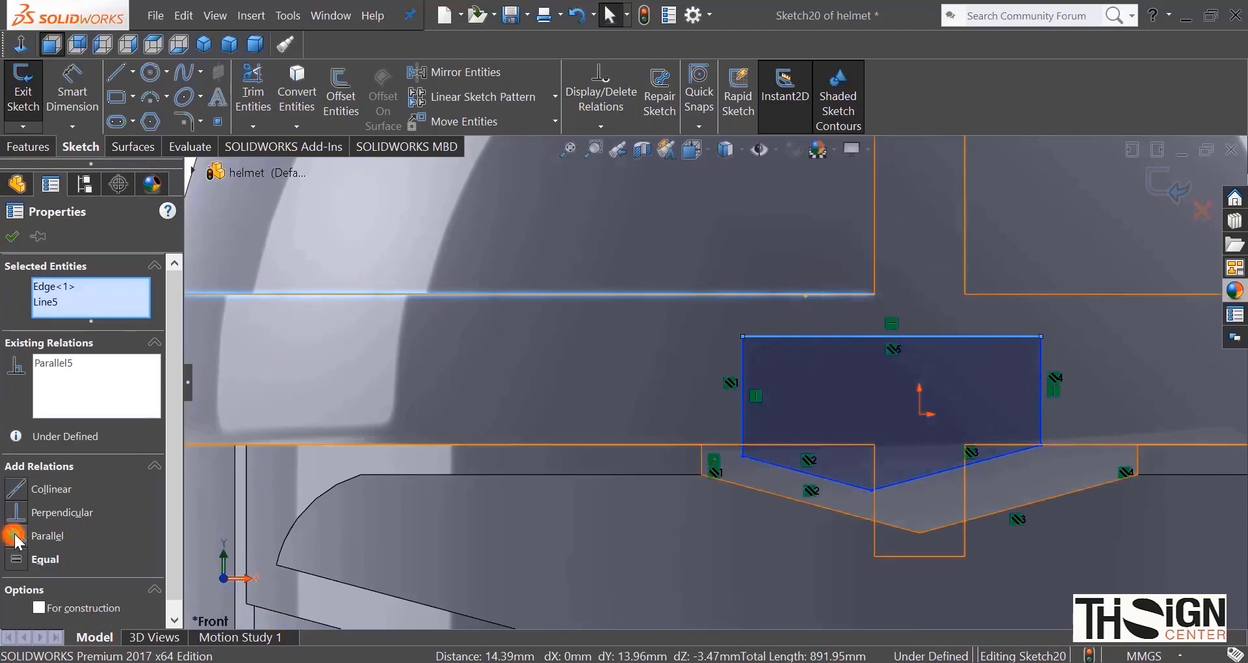
left_click(11, 236)
Step: Dimension the outline's top line 8 mm below the upper edge of the helmet's brow band
scroll(292, 325, "up", 3)
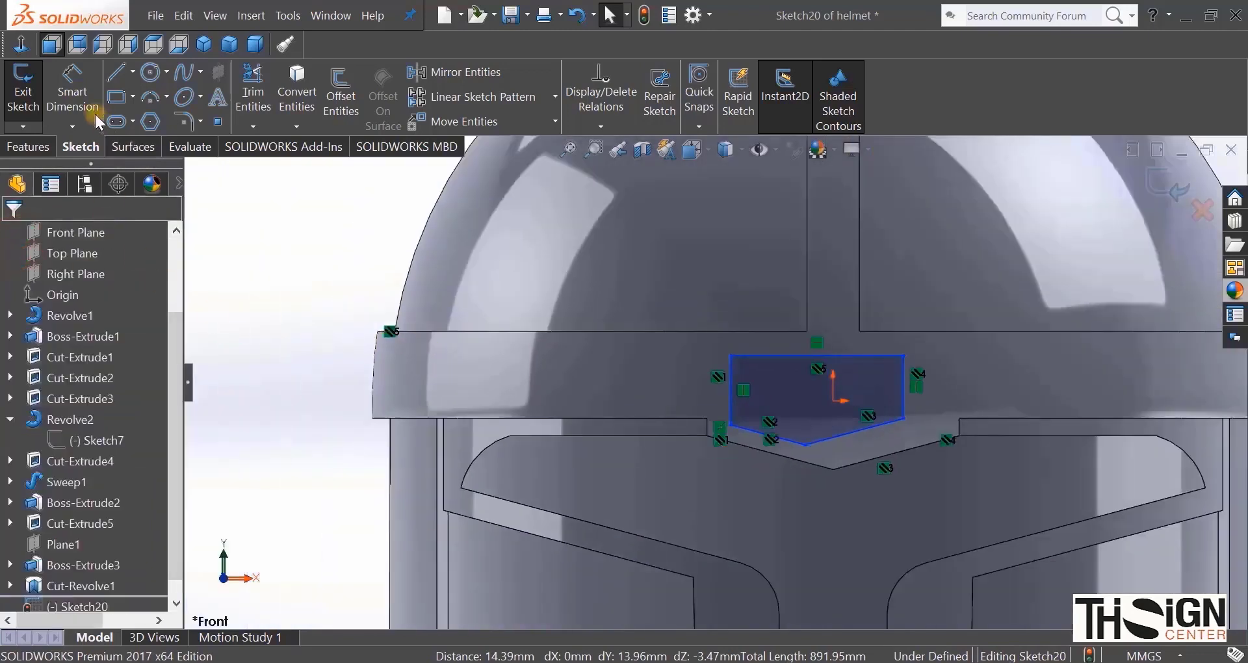
left_click(71, 93)
scroll(813, 355, "down", 3)
left_click(743, 355)
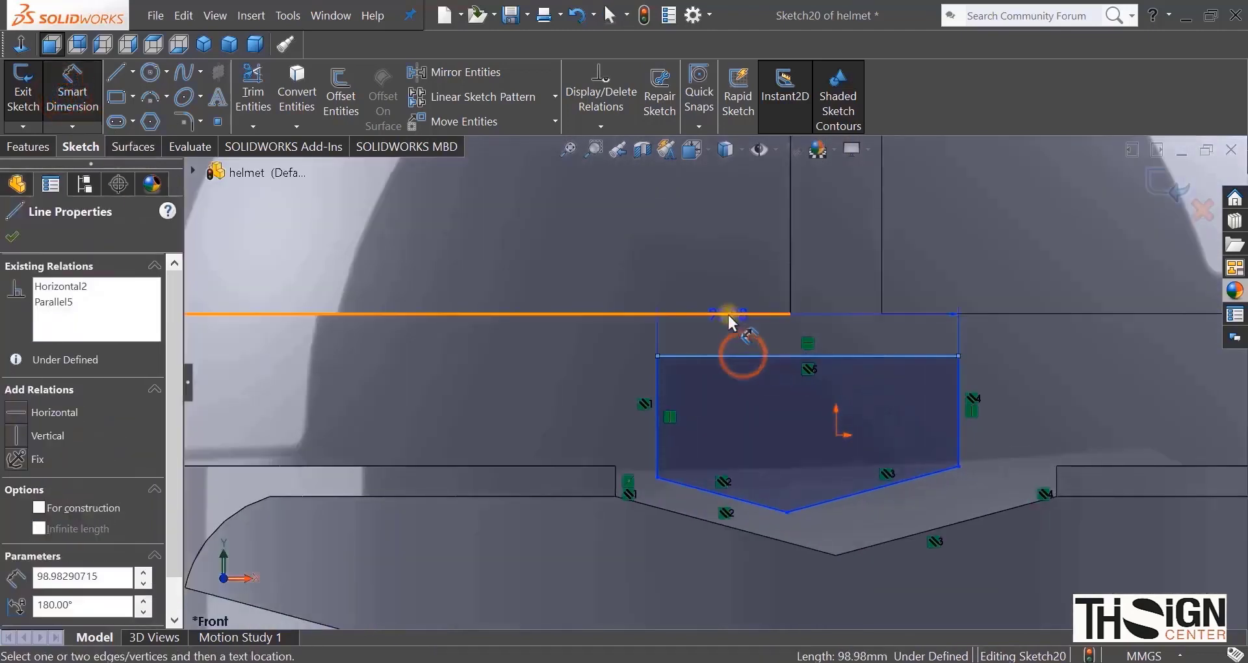
left_click(728, 314)
left_click(571, 338)
type("8")
key("Return")
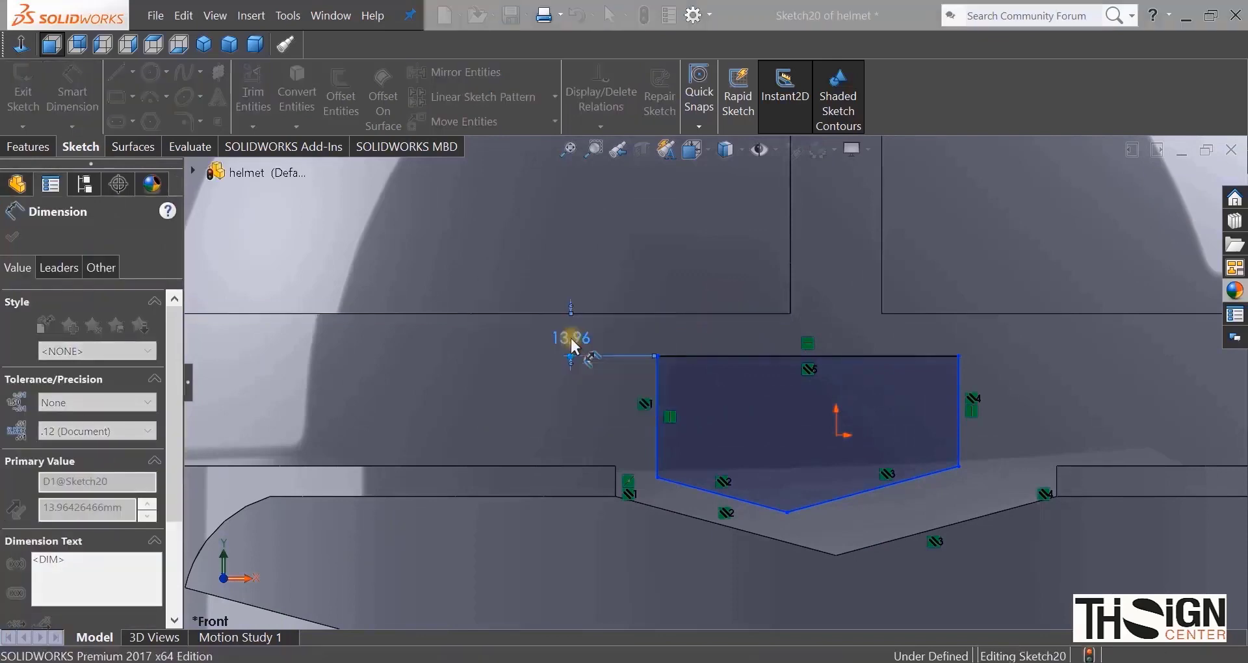
Step: Dimension the outline's left side 8 mm from the badge's short left vertical edge
left_click(657, 432)
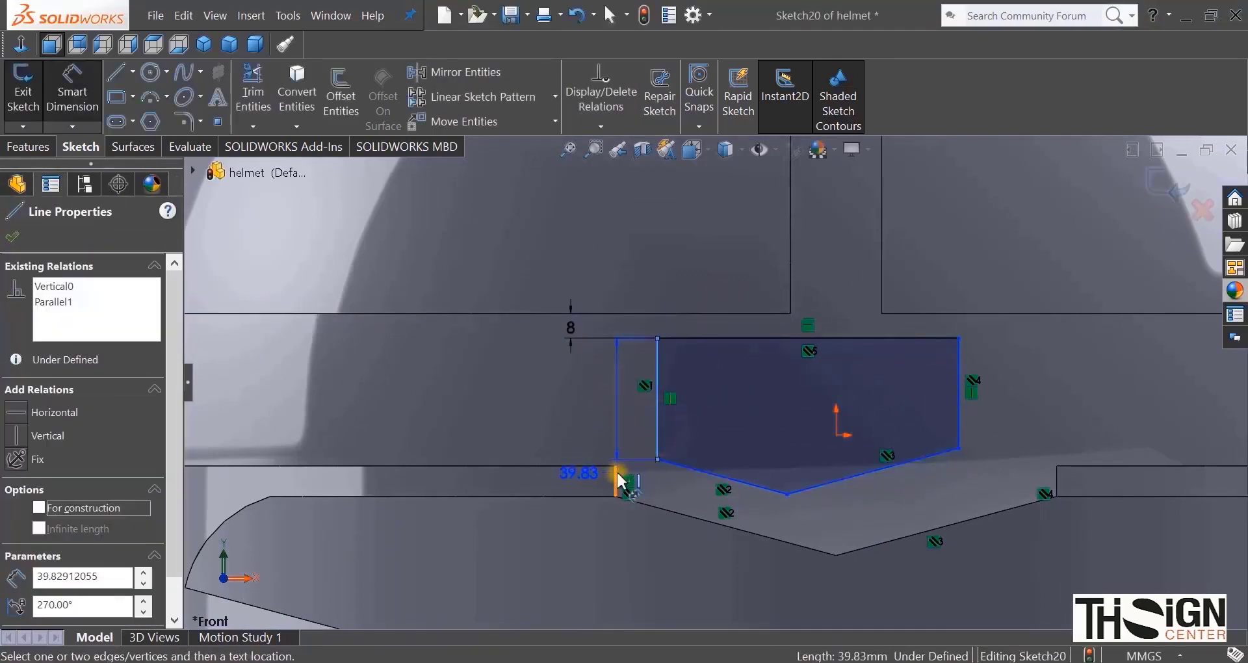
left_click(616, 481)
left_click(629, 553)
type("8")
key("Return")
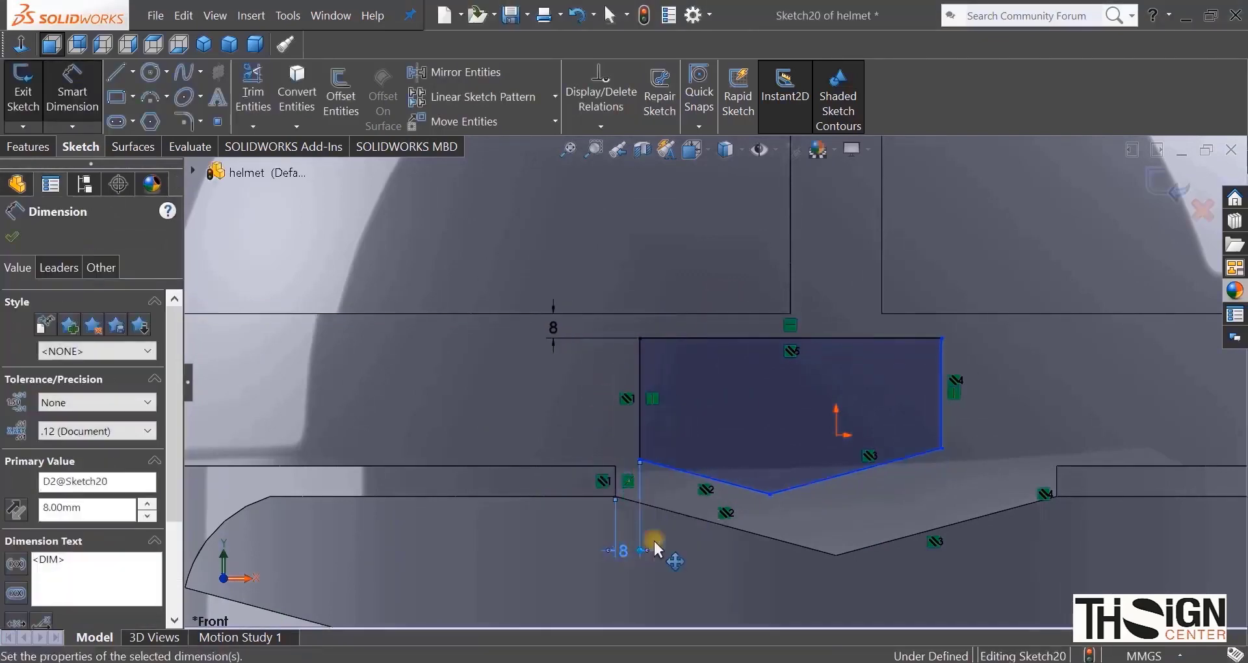
Step: Dimension the outline's lower-left slanted line 8 mm from the badge's parallel lower-left edge
left_click(701, 479)
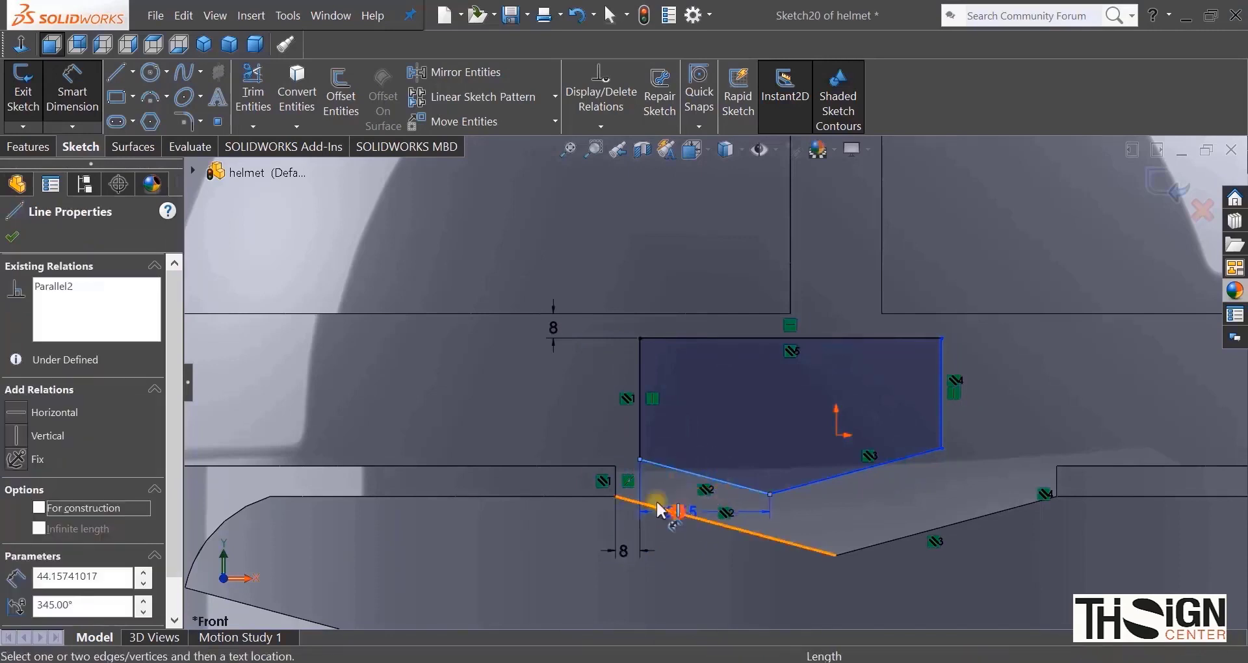
left_click(669, 512)
left_click(536, 449)
type("8")
key("Return")
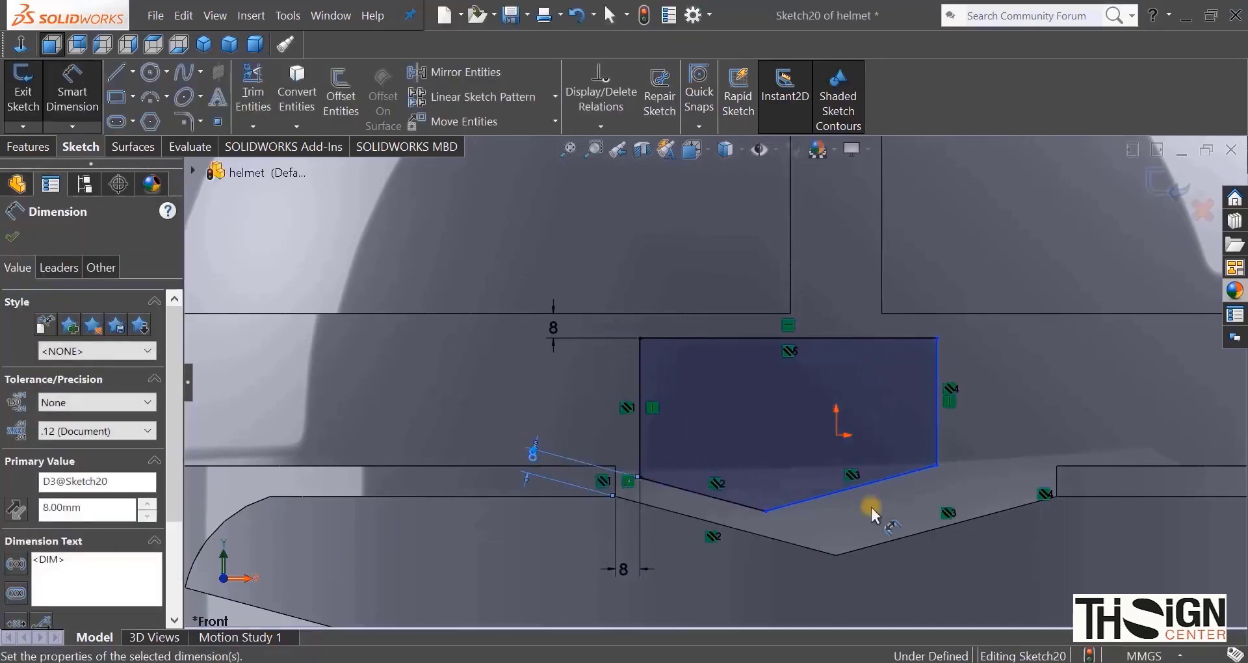
Step: Dimension the outline's lower-right slanted line 8 mm from the badge's parallel lower-right edge
left_click(835, 494)
left_click(875, 543)
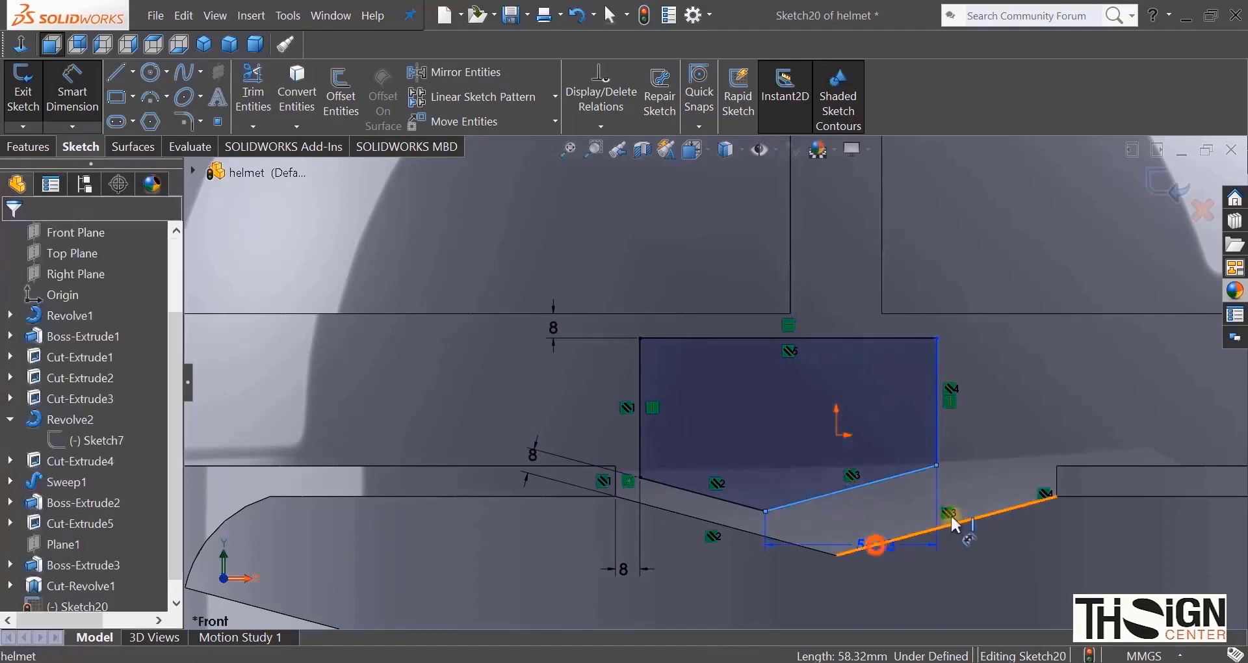
left_click(533, 461)
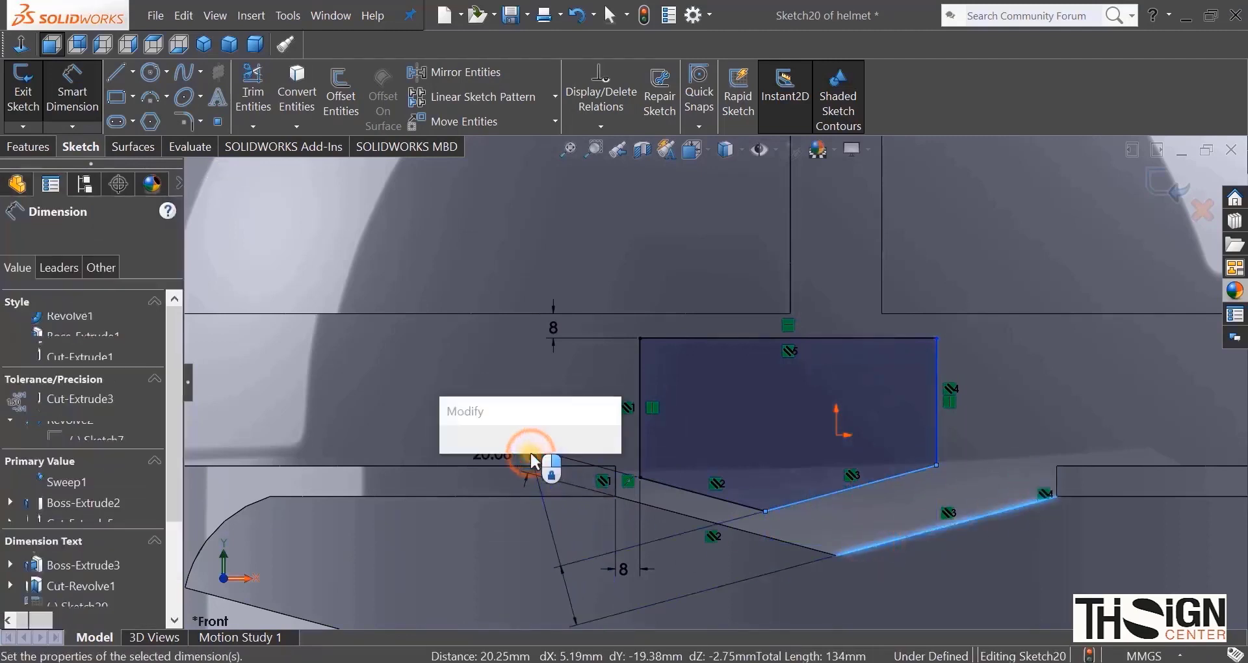
type("8")
key("Return")
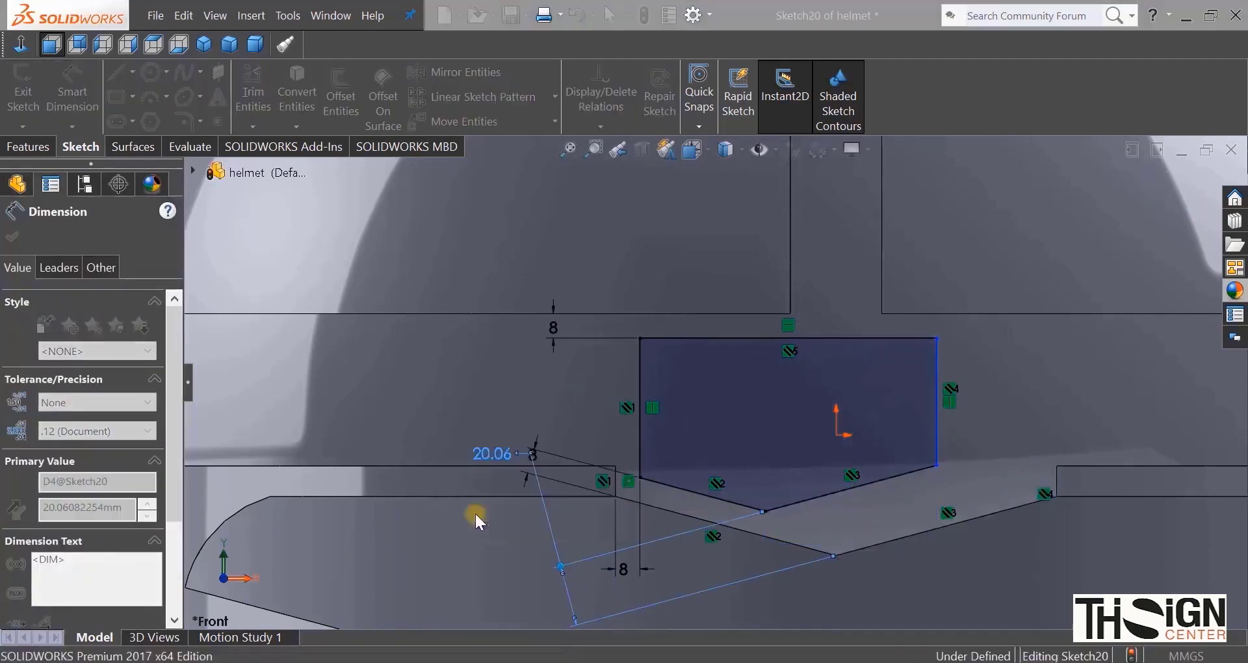
Step: Dimension the outline's right side 8 mm from the badge's short right vertical edge
left_click(949, 479)
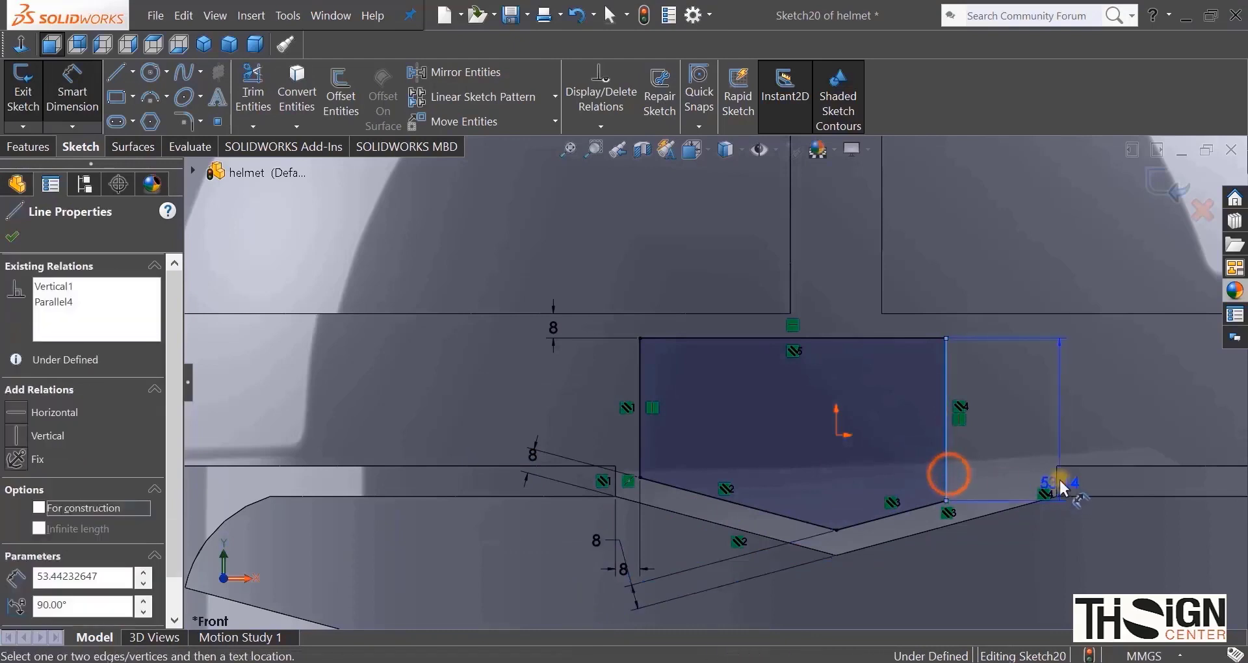
left_click(1056, 481)
left_click(1000, 279)
type("8")
key("Return")
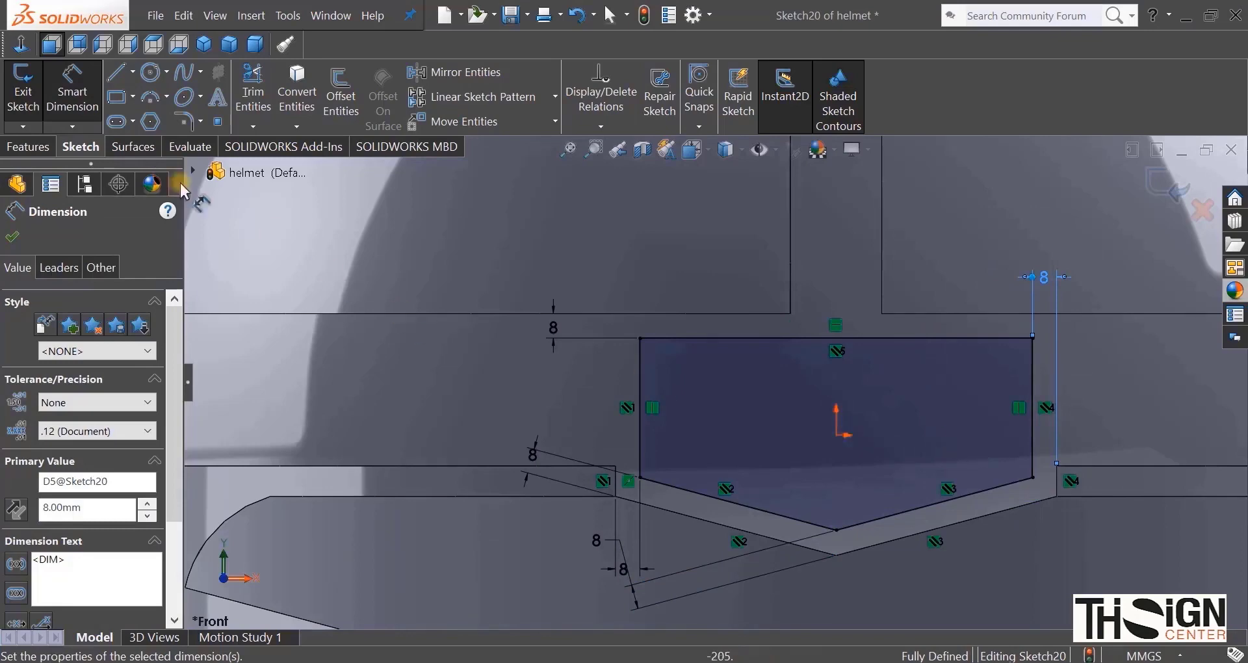
Step: Cut-extrude the inner outline blind to a depth of 15 mm to recess the badge
left_click(28, 146)
left_click(276, 96)
left_click(119, 409)
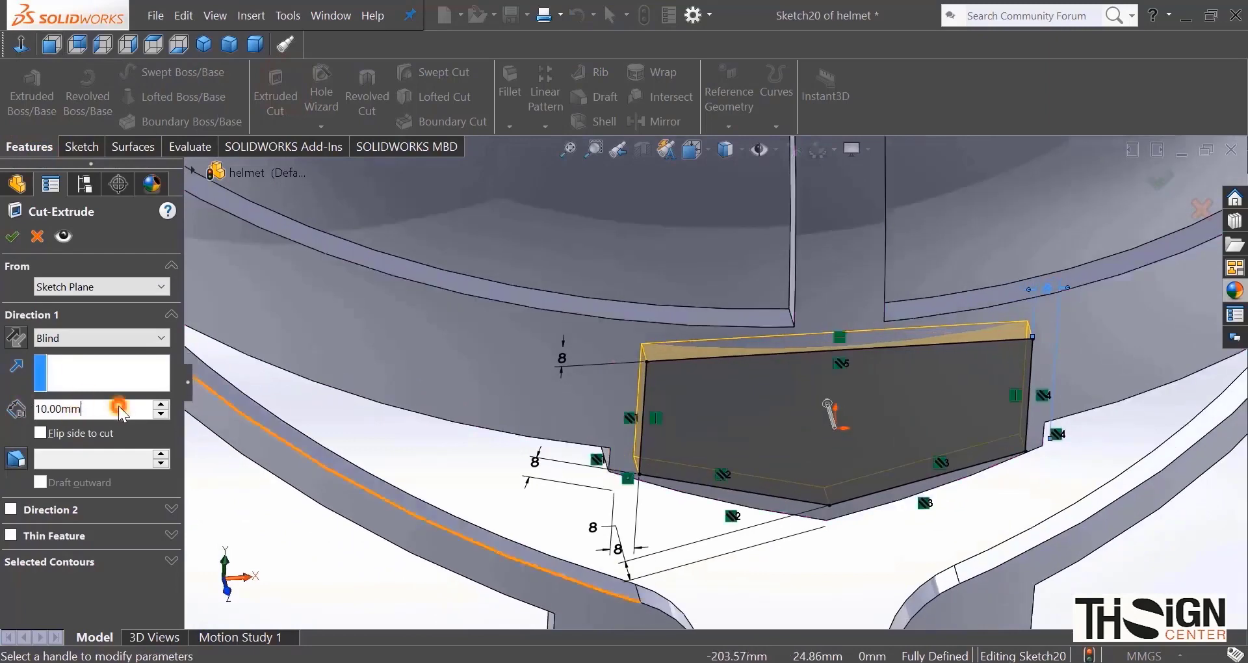
left_click_drag(119, 409, 5, 399)
type("15")
key("Return")
left_click(14, 237)
Step: Start a sketch on the badge's recessed face and draw a vertical centerline from its lower tip to the top edge's midpoint
scroll(424, 518, "up", 3)
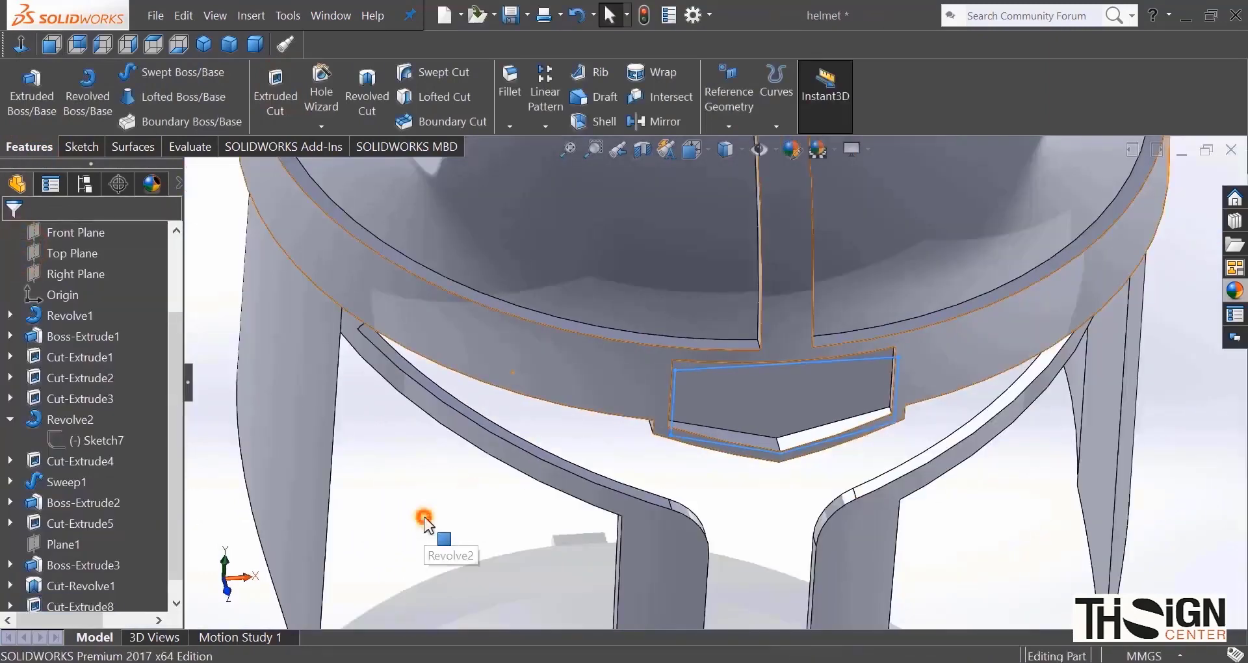
middle_click_drag(424, 518, 683, 383)
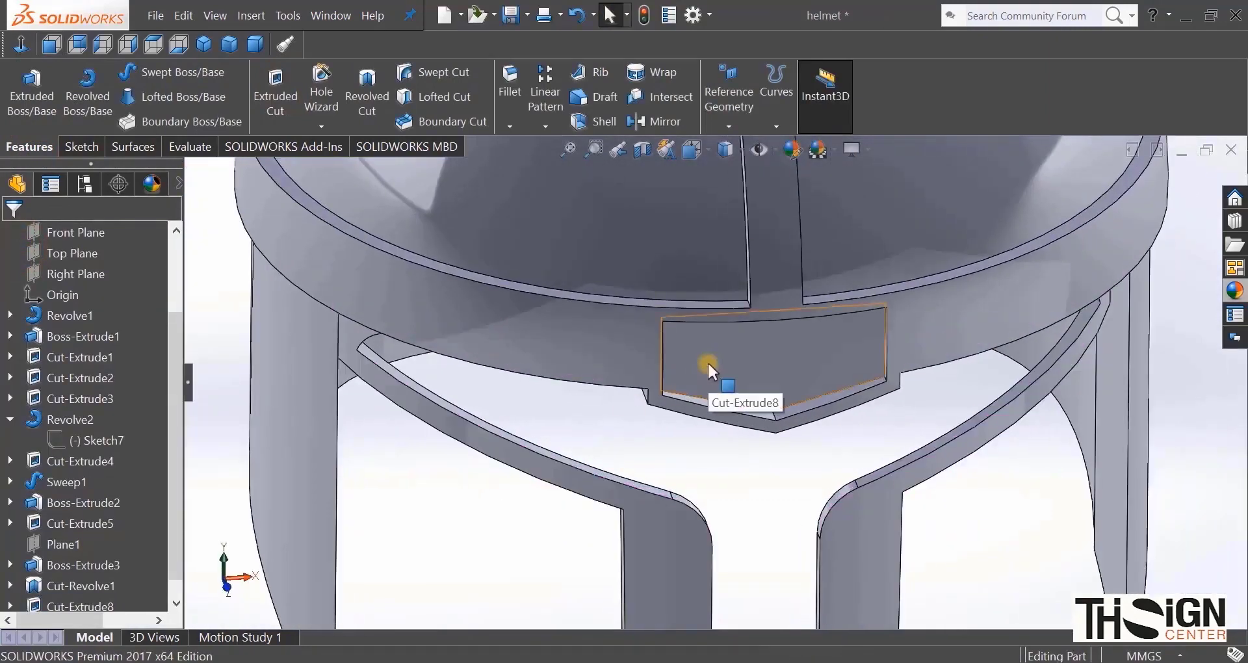
left_click(708, 365)
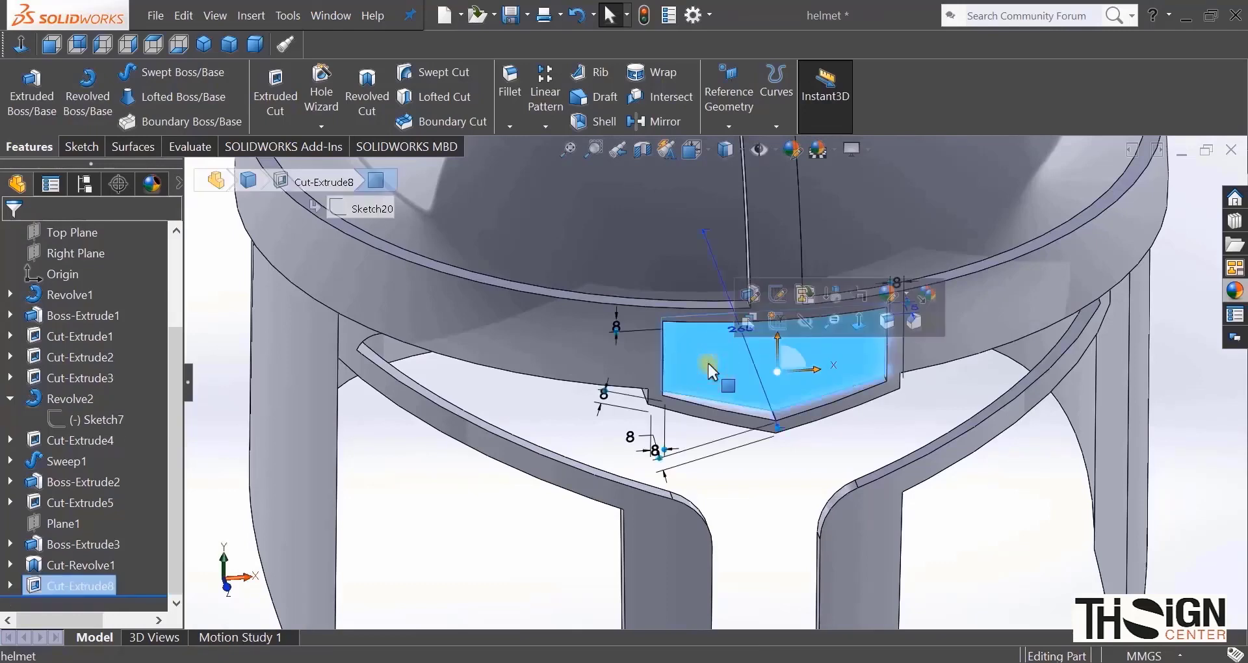
left_click(776, 318)
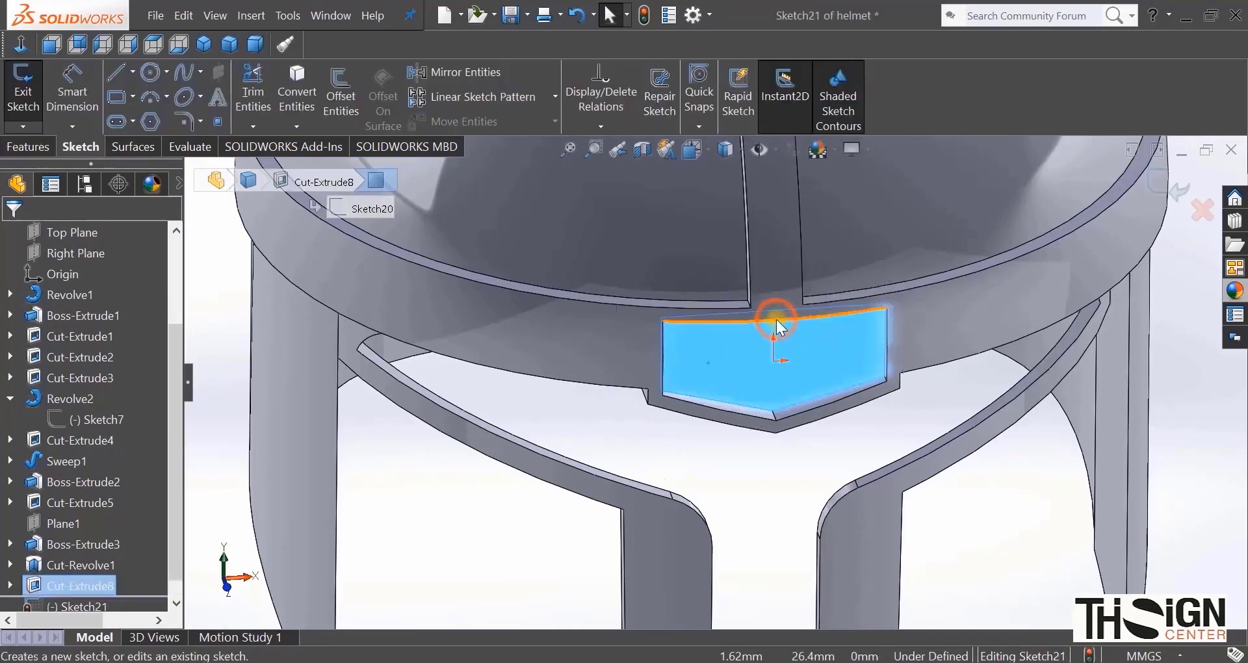
left_click(21, 46)
scroll(700, 333, "down", 5)
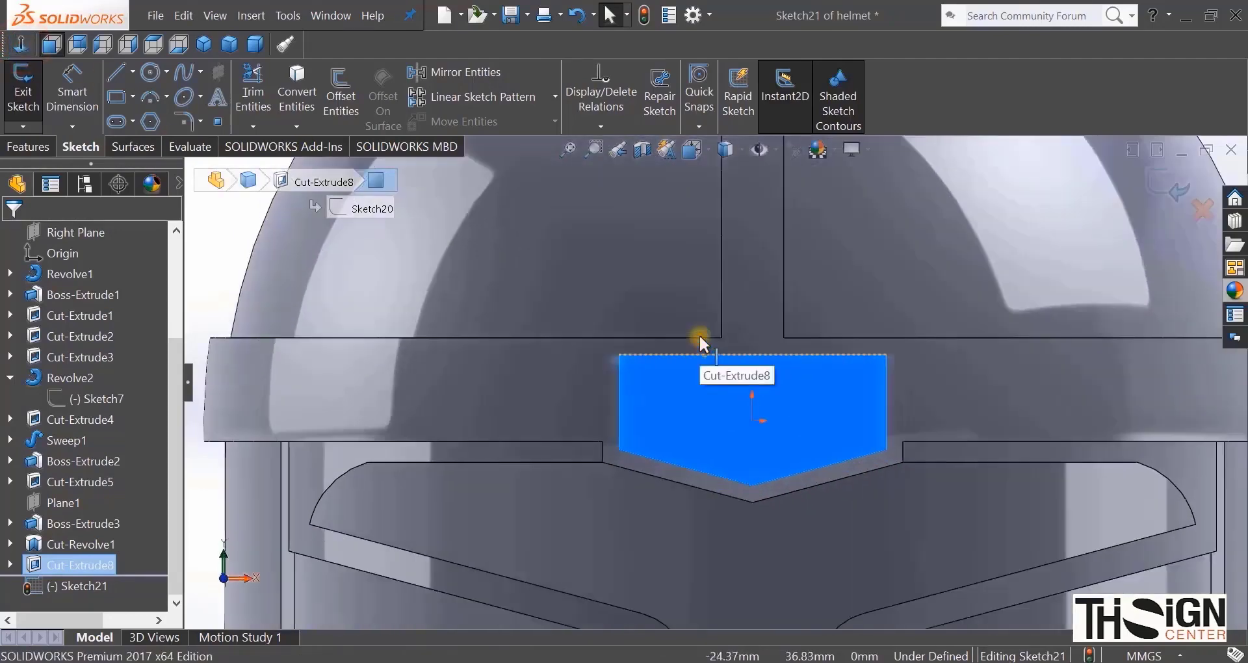
left_click(133, 73)
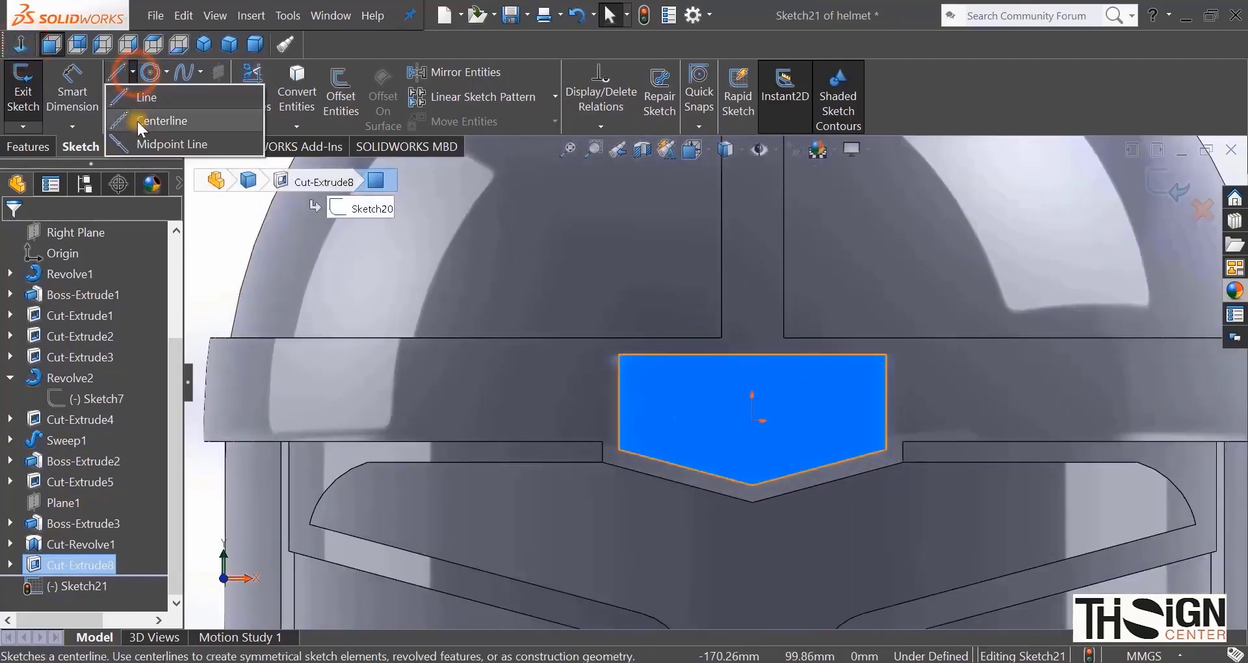
left_click(143, 121)
left_click(752, 485)
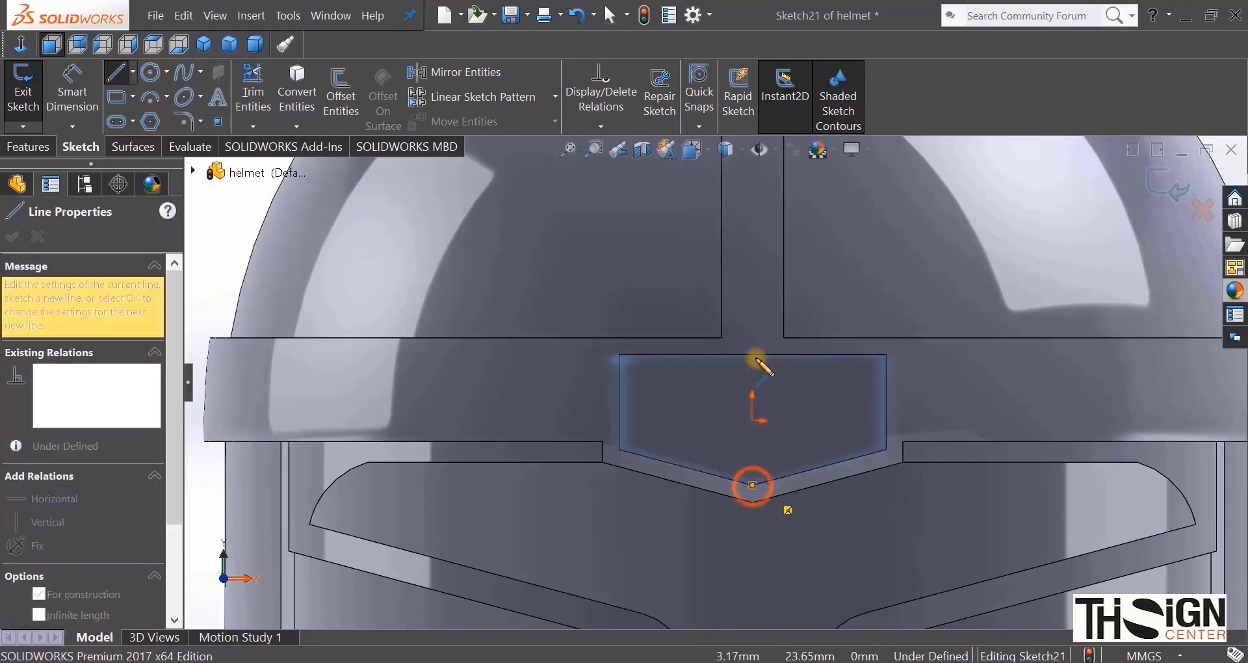
left_click(753, 355)
right_click(925, 295)
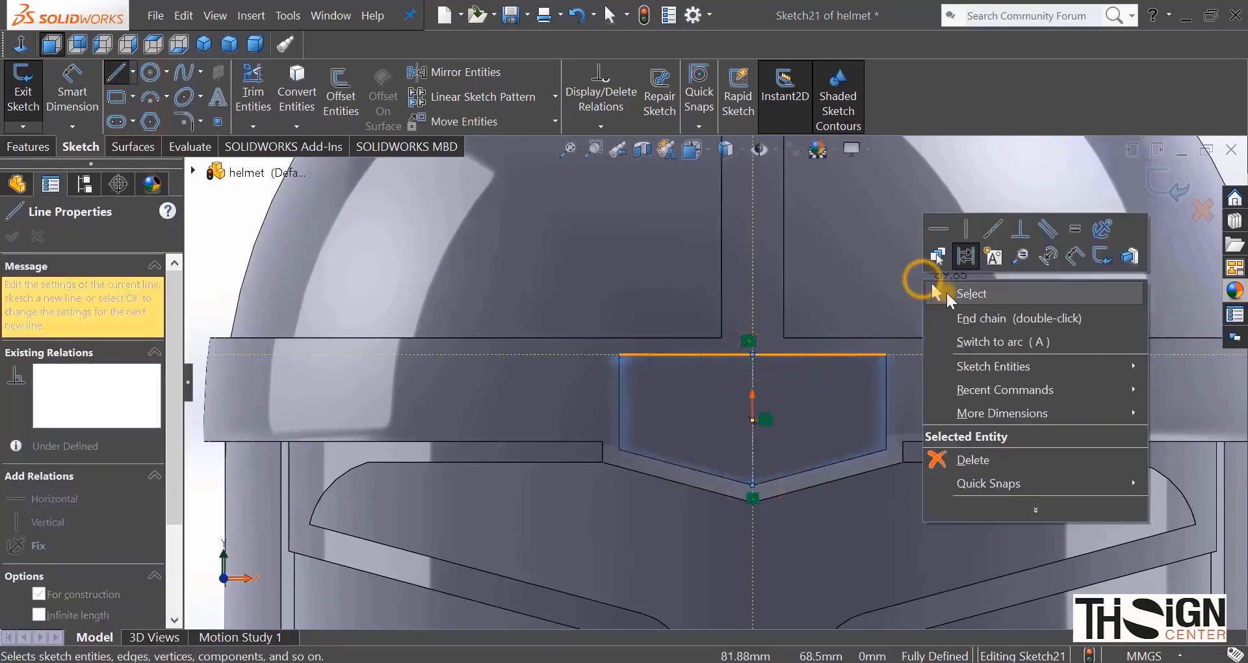
Step: Sketch the half profile of a letter M beside the centerline on the badge's recessed face, with both diagonals ending on the centerline
left_click(944, 288)
left_click(116, 72)
scroll(749, 395, "down", 2)
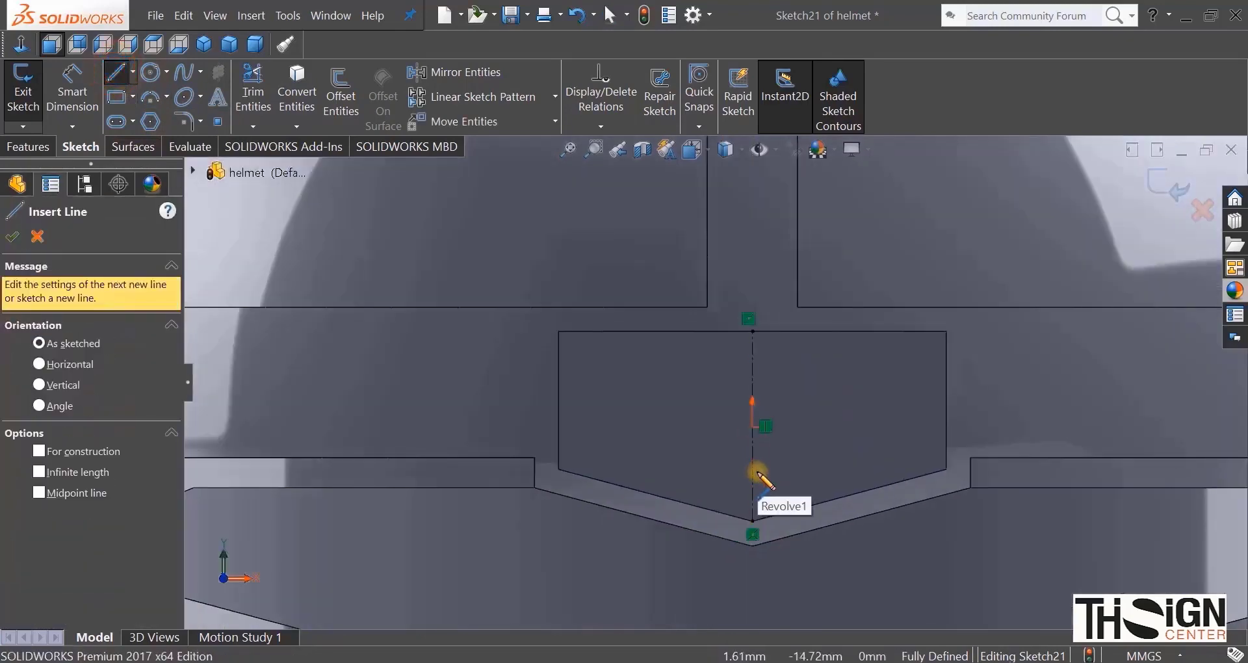
left_click(752, 483)
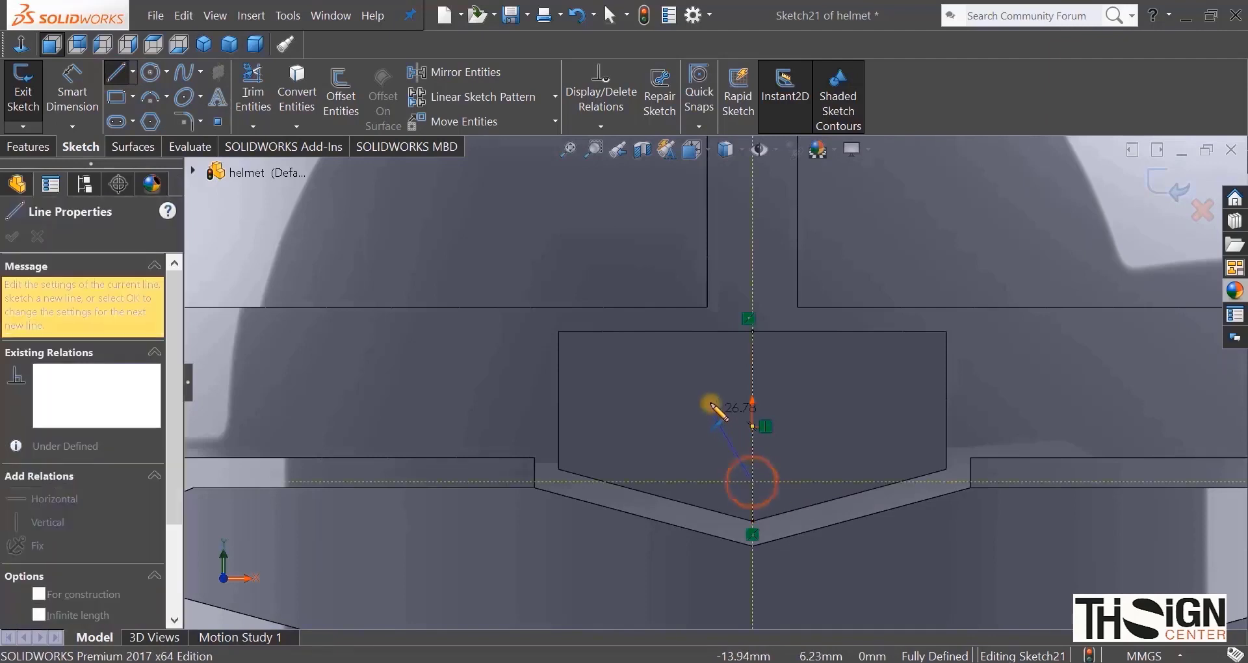
left_click(712, 394)
left_click(712, 482)
left_click(679, 481)
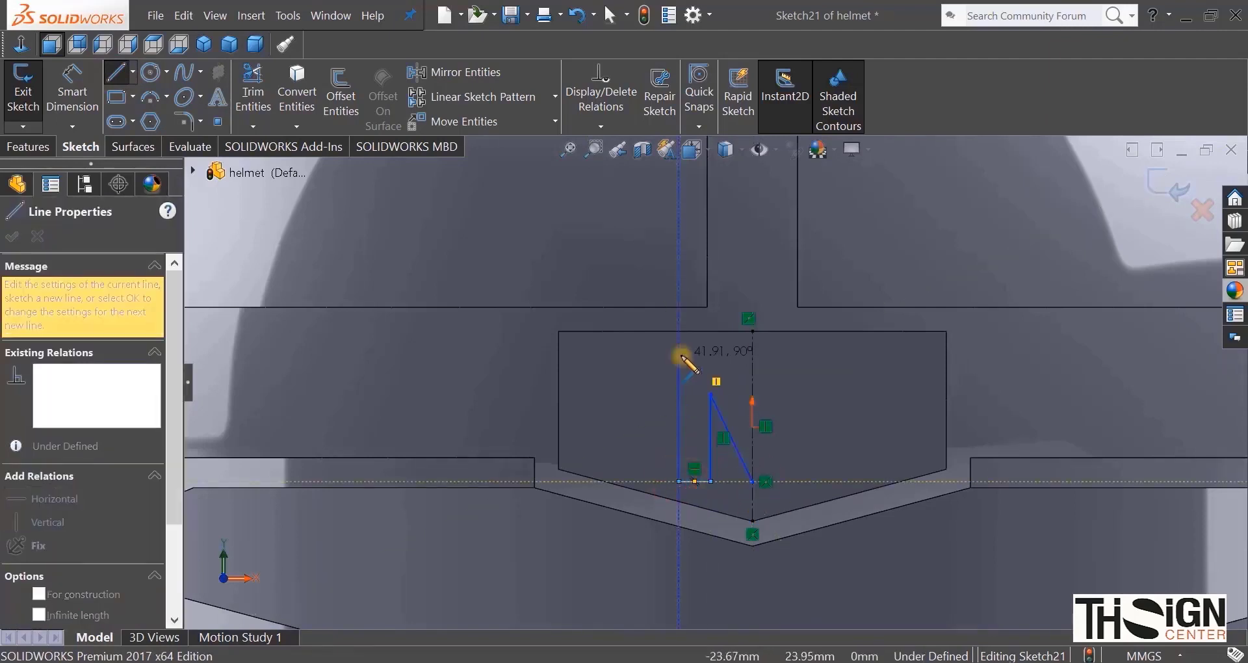
left_click(711, 350)
left_click(752, 391)
right_click(790, 383)
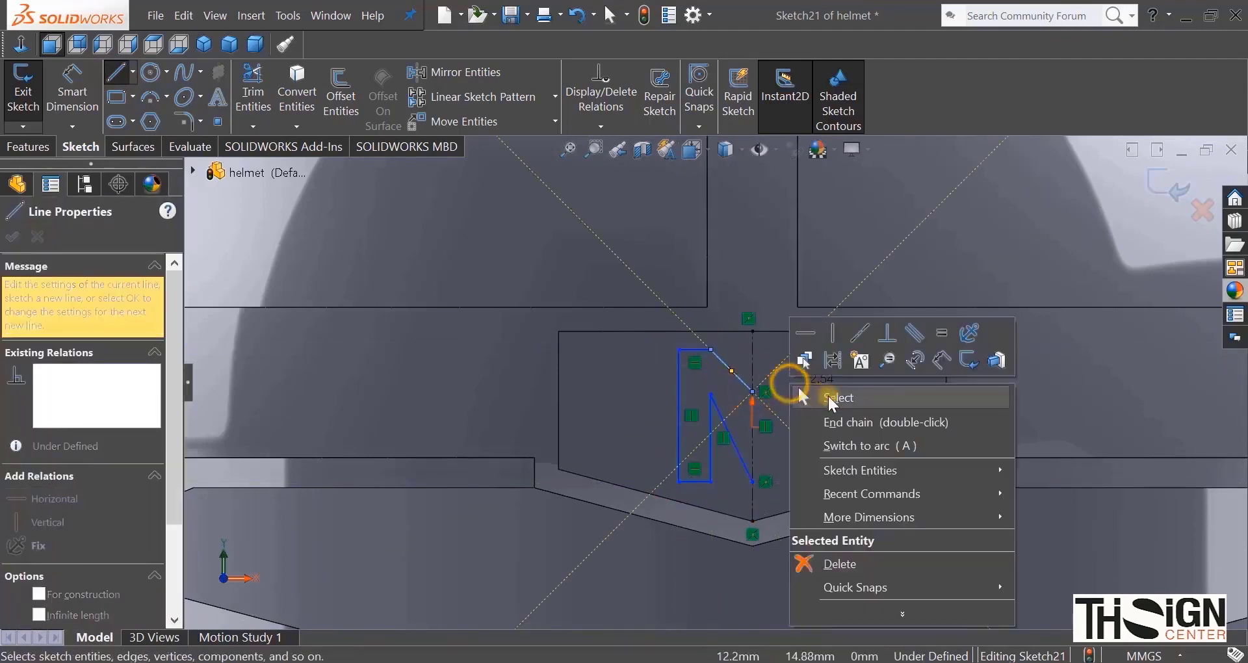
left_click(829, 396)
Step: Dimension the half M's outer vertical side to 45 mm
left_click(72, 85)
left_click(679, 397)
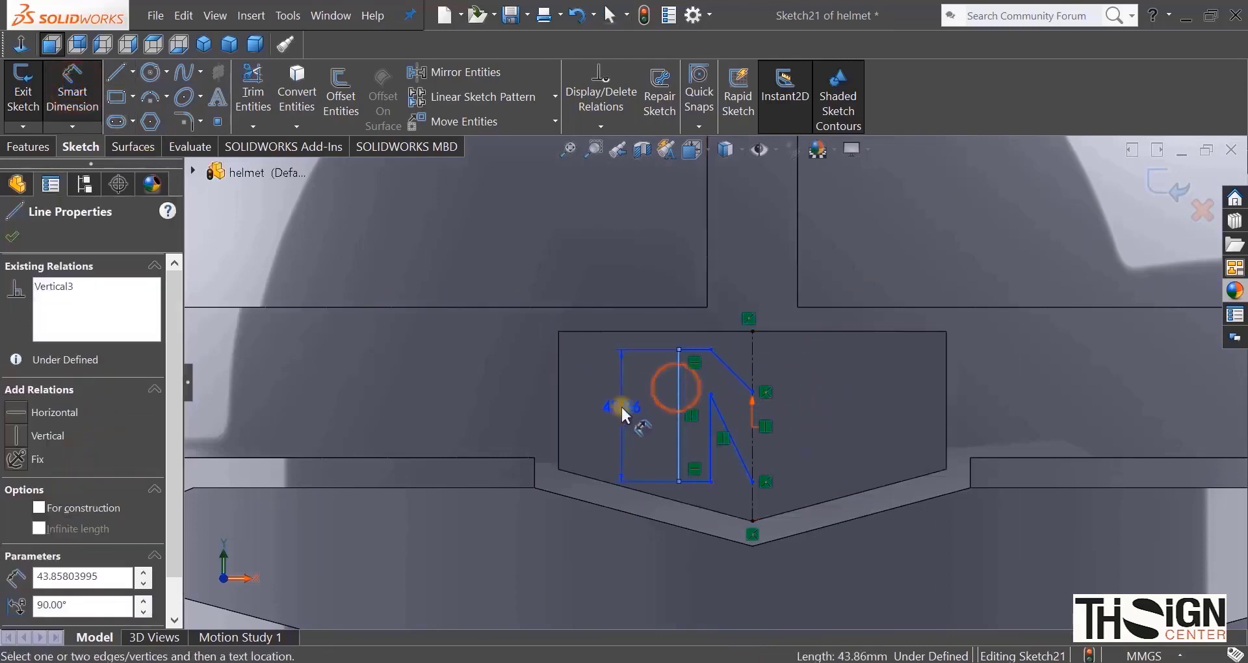
left_click(621, 413)
type("45")
key("Return")
Step: Dimension the leg's bottom edge to 12 mm and the horizontal distance from the leg's inner side to the lower diagonal's centerline endpoint to 12 mm
left_click(693, 487)
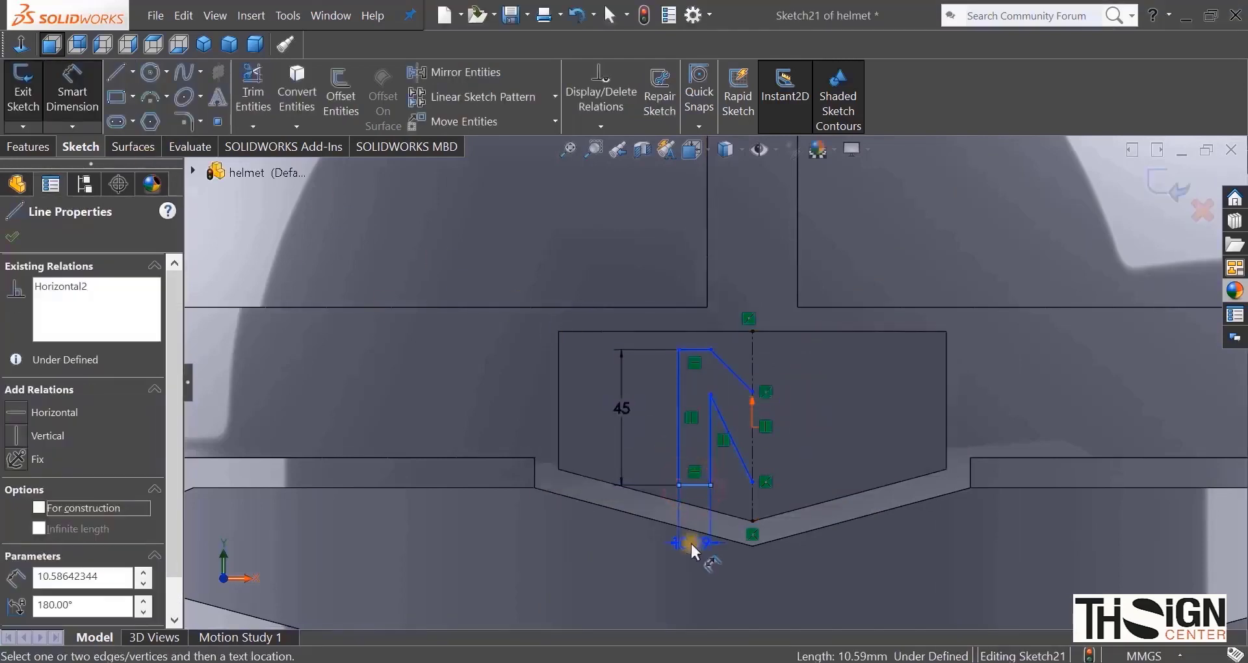
left_click(692, 544)
type("12")
key("Return")
scroll(692, 543, "down", 2)
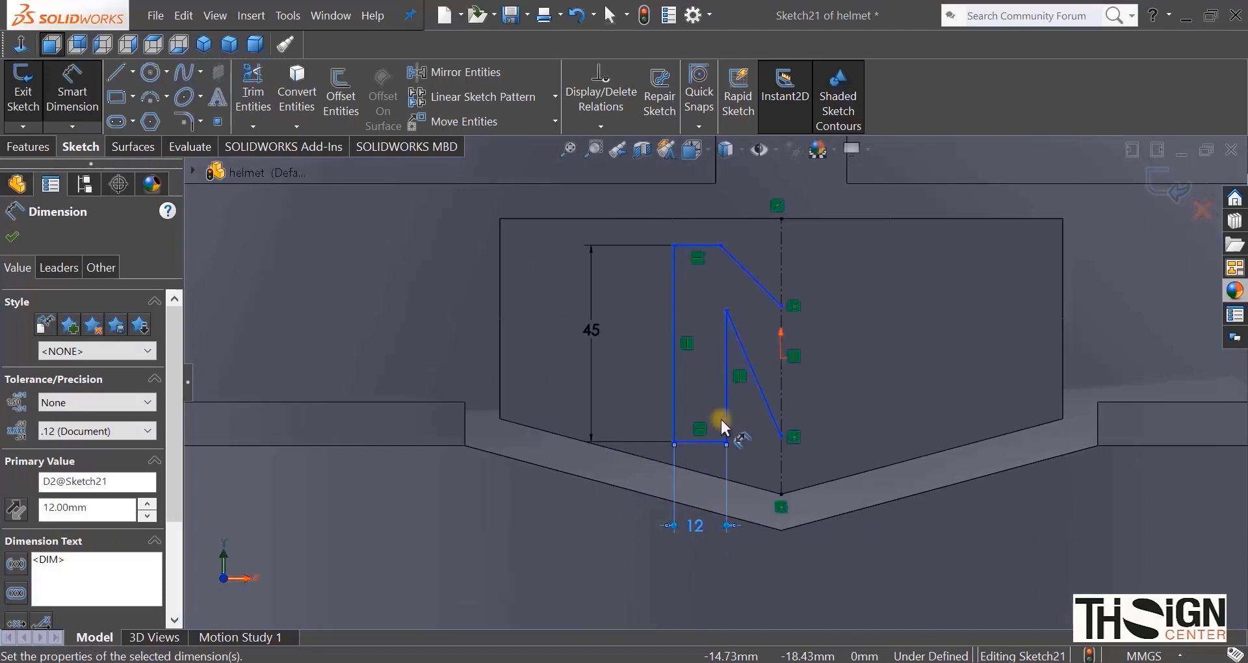
left_click(779, 439)
left_click(758, 557)
type("12")
key("Return")
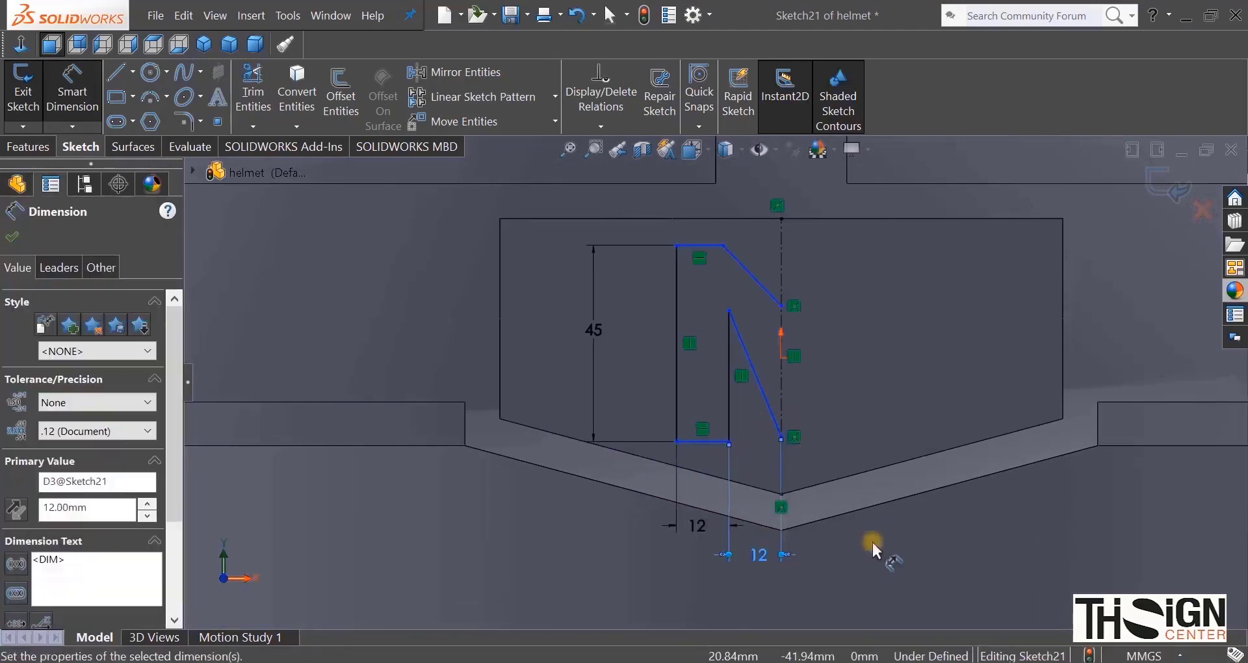
Step: Make the lower diagonal's endpoint on the centerline coincident with the leg's bottom edge
scroll(774, 437, "down", 2)
left_click(779, 430)
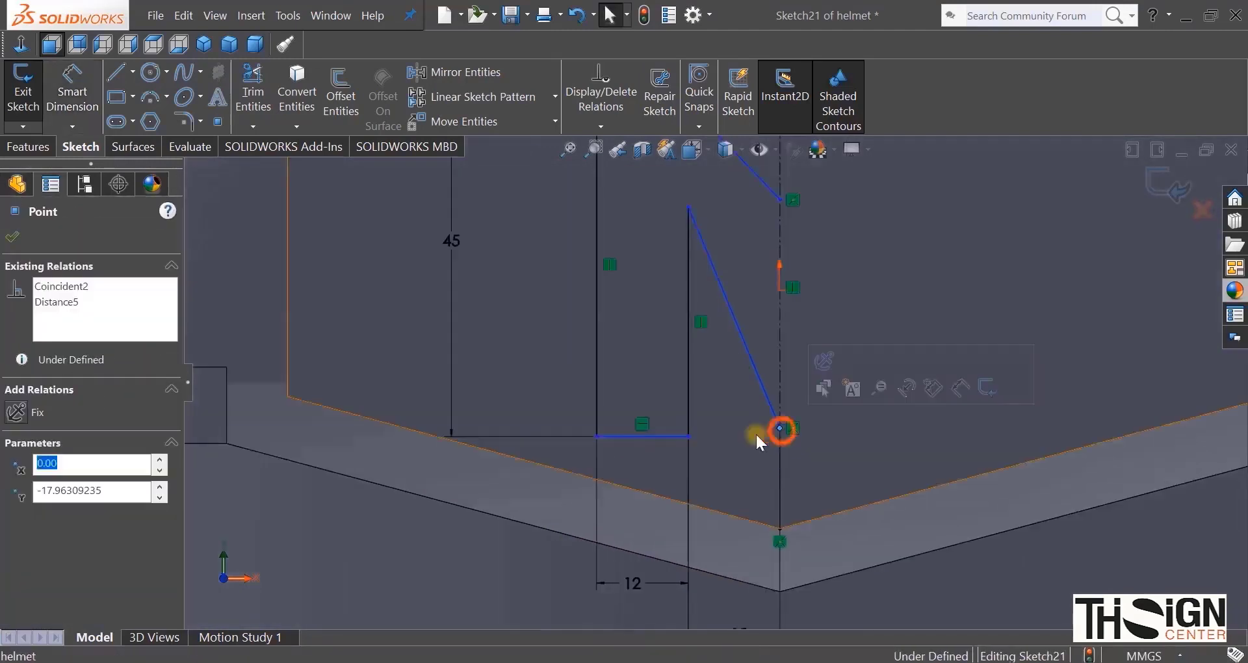
left_click(672, 438, "ctrl")
left_click(15, 513)
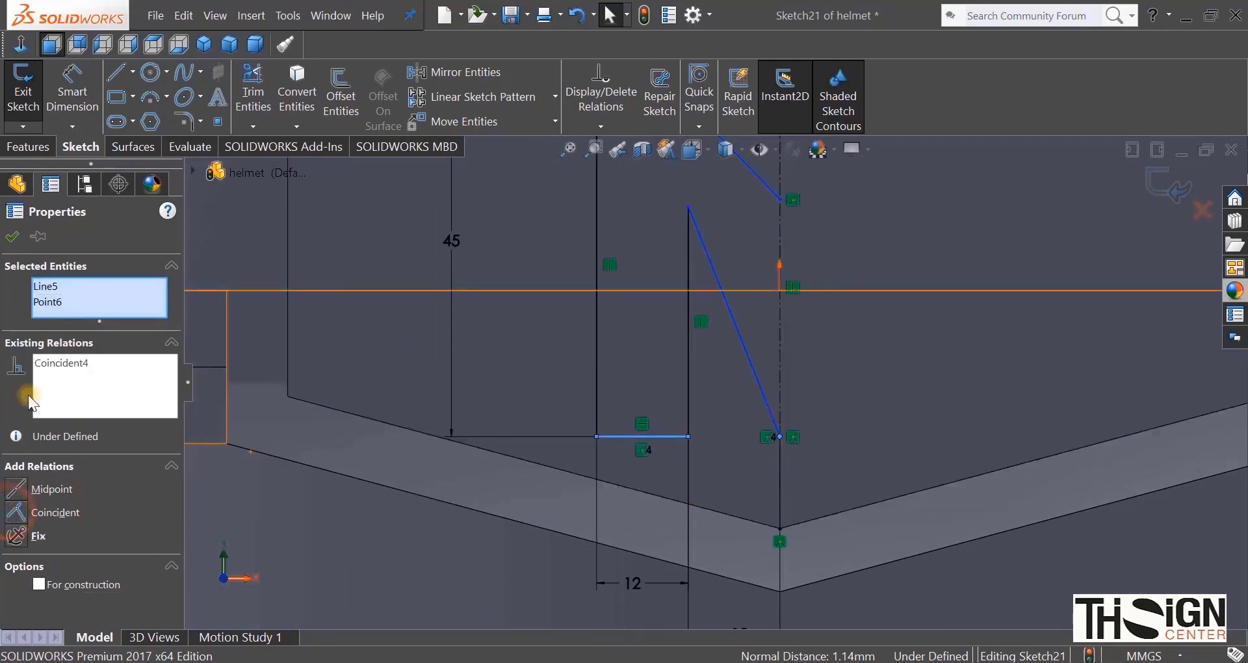
left_click(12, 235)
Step: Dimension the leg's inner vertical side to 25 mm
scroll(497, 369, "up", 2)
scroll(496, 369, "up", 1)
left_click(80, 91)
left_click(698, 365)
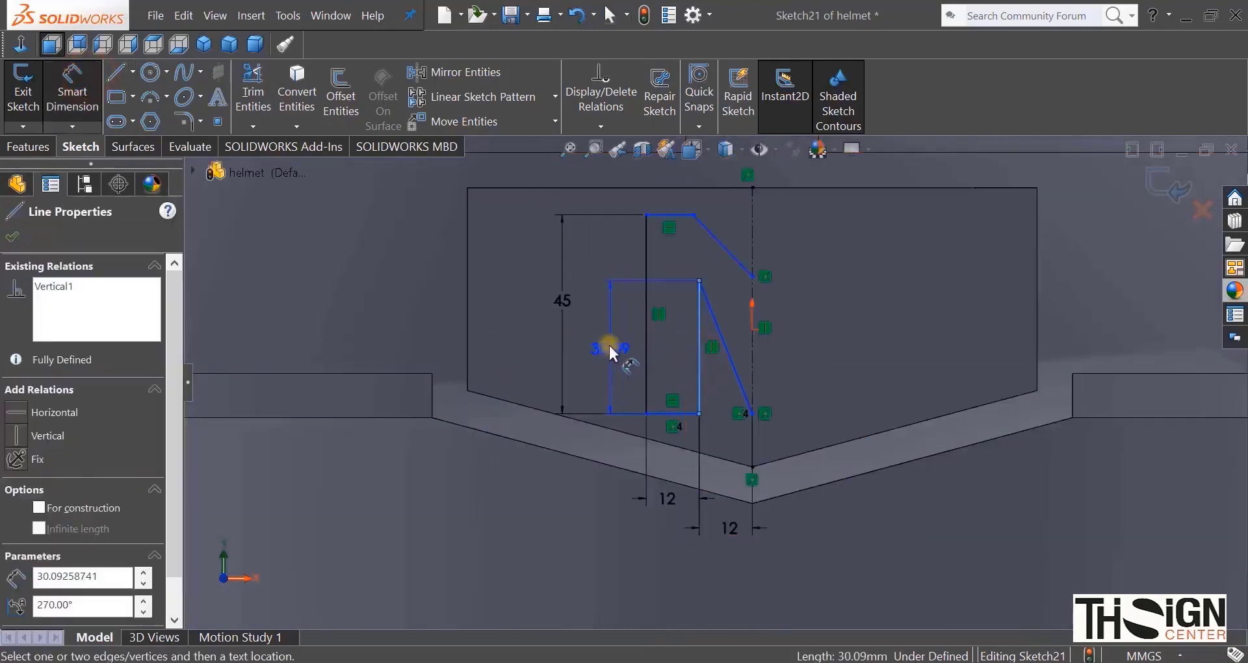
left_click(608, 343)
type("25.00mm")
key("Return")
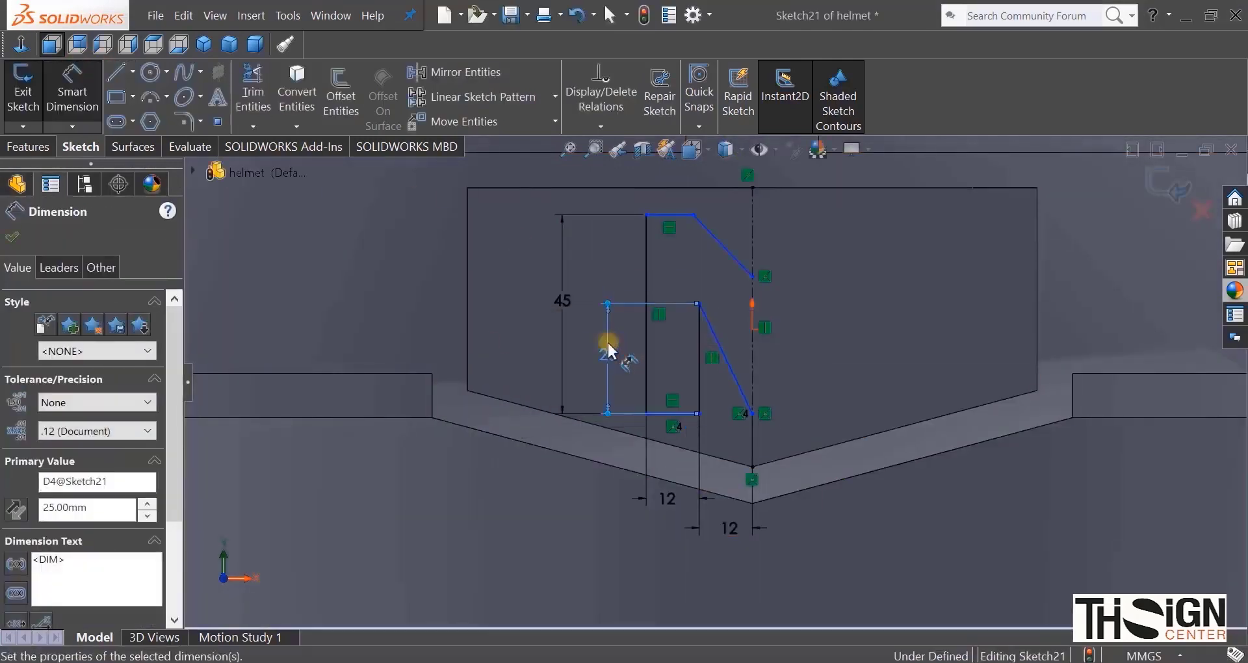
key("Escape")
left_click(668, 215)
left_click(551, 223)
key("Escape")
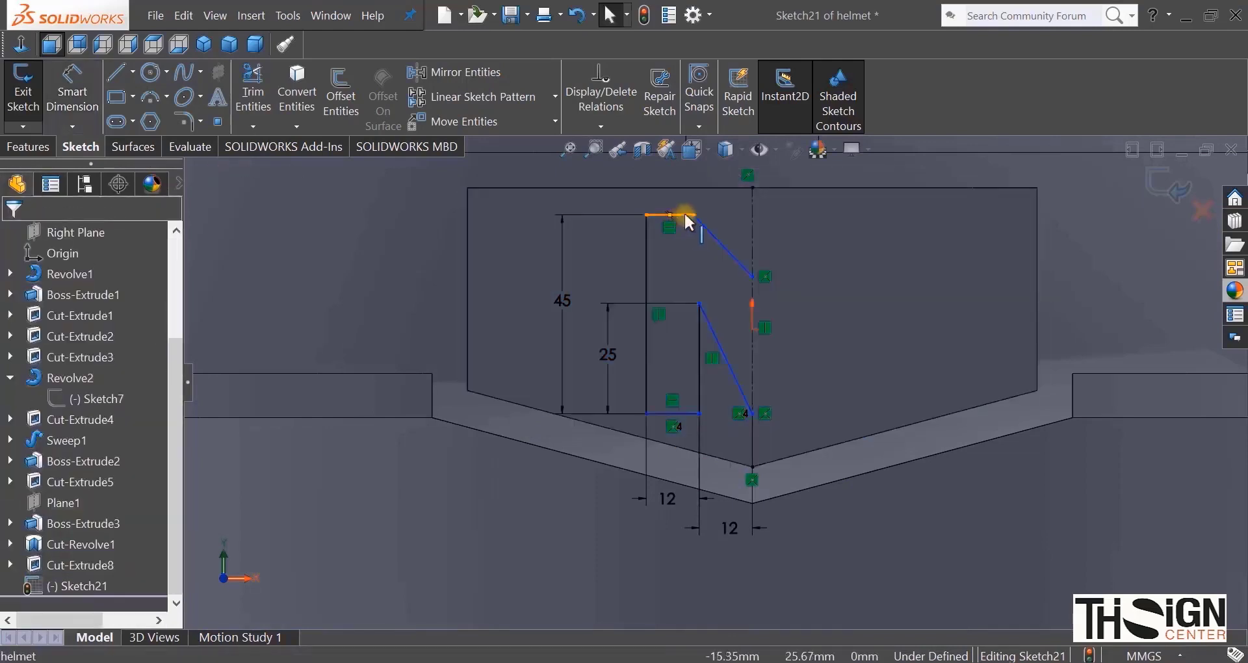
Step: Make the leg's top and bottom edges equal in length and the two diagonal lines parallel
left_click(684, 213)
left_click(661, 412, "ctrl")
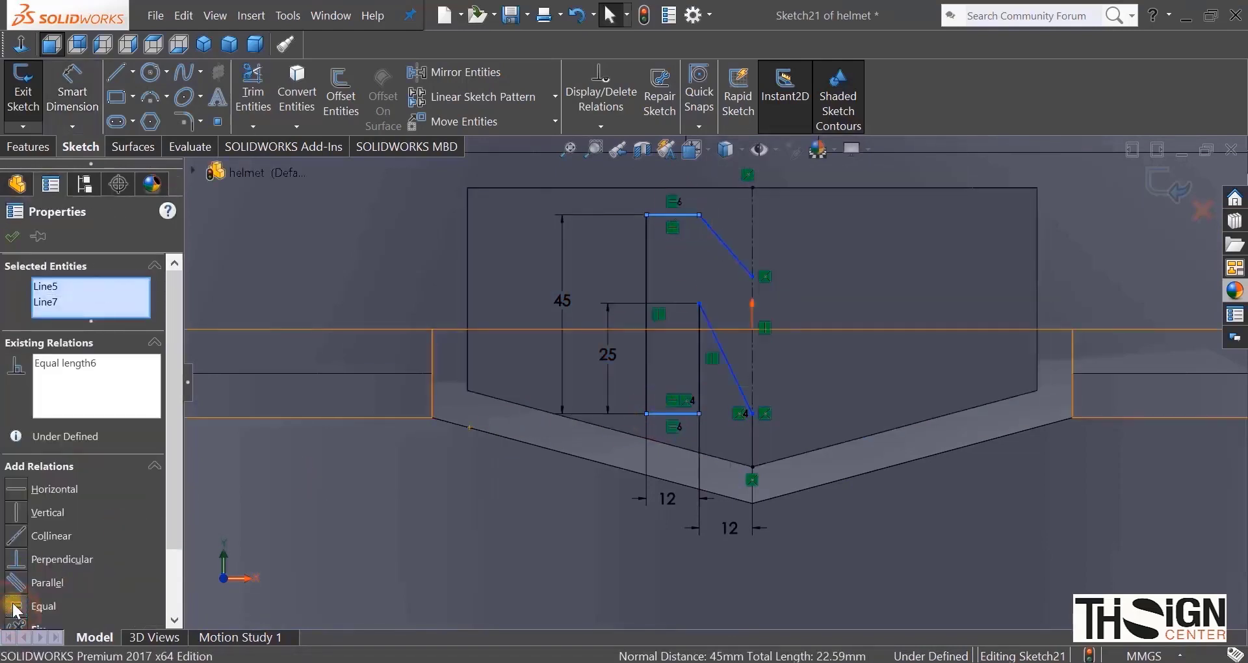
key("Escape")
left_click(730, 366, "ctrl")
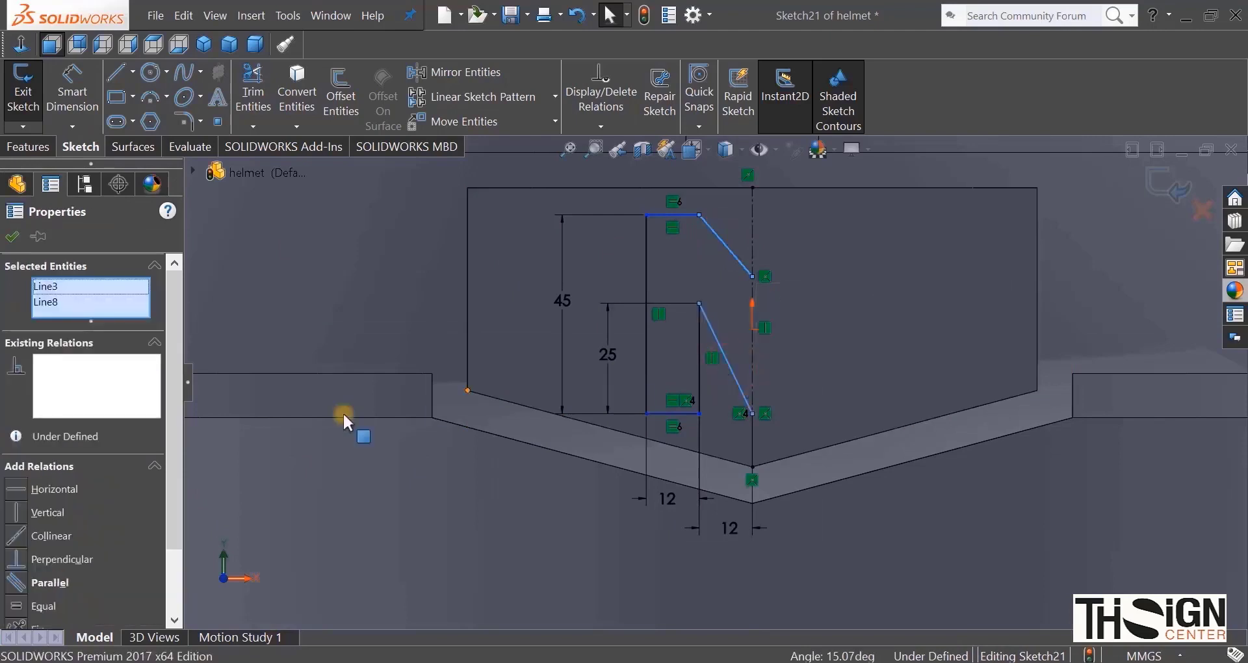
left_click(19, 501)
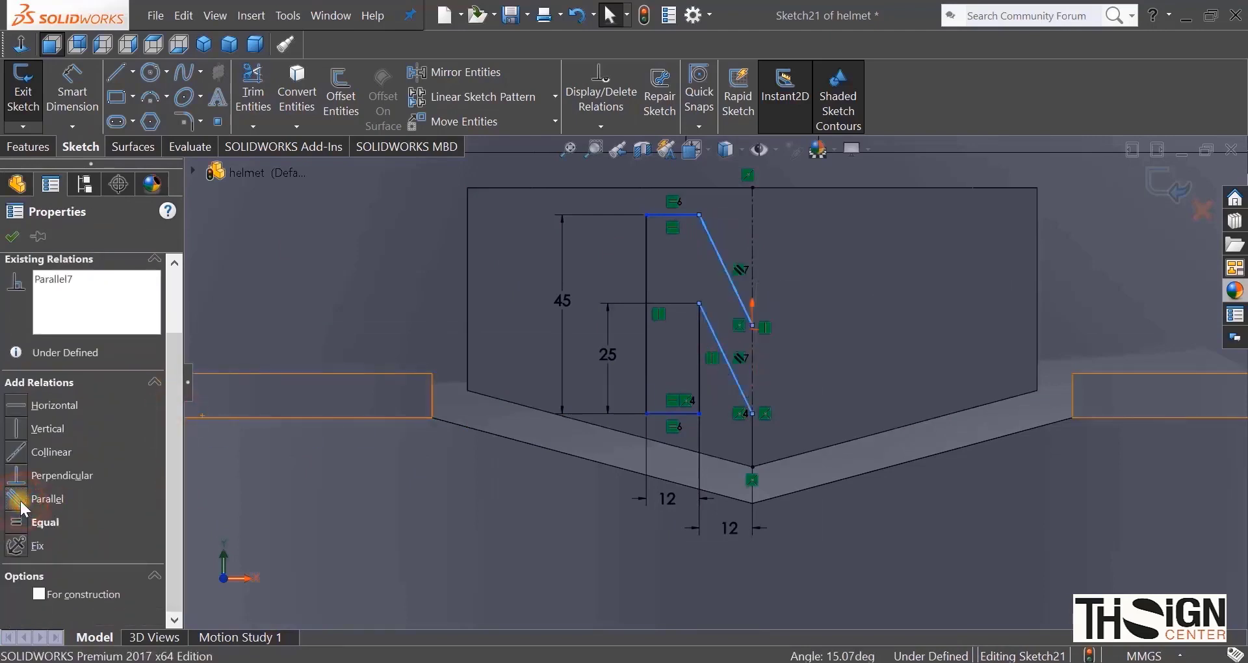
left_click(18, 237)
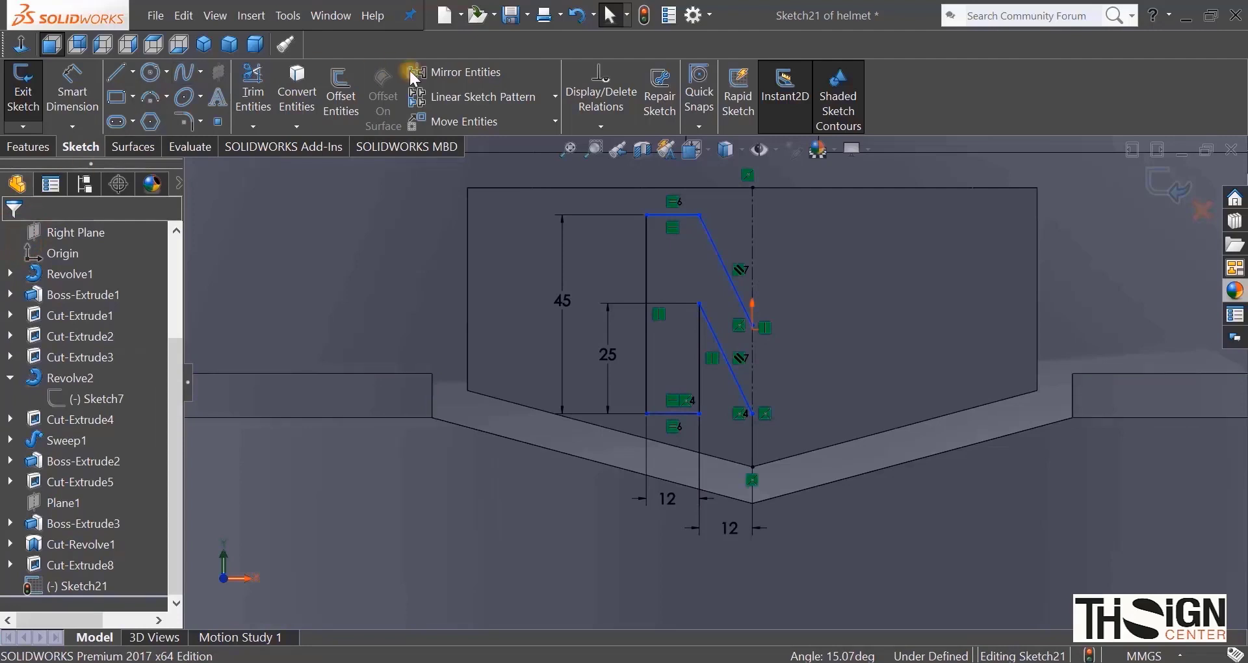
Step: Mirror the six lines of the half profile about the vertical centerline to complete the letter M
left_click(437, 73)
mouse_move(602, 188)
left_mouse_down()
mouse_move(720, 330)
mouse_move(782, 436)
left_mouse_up()
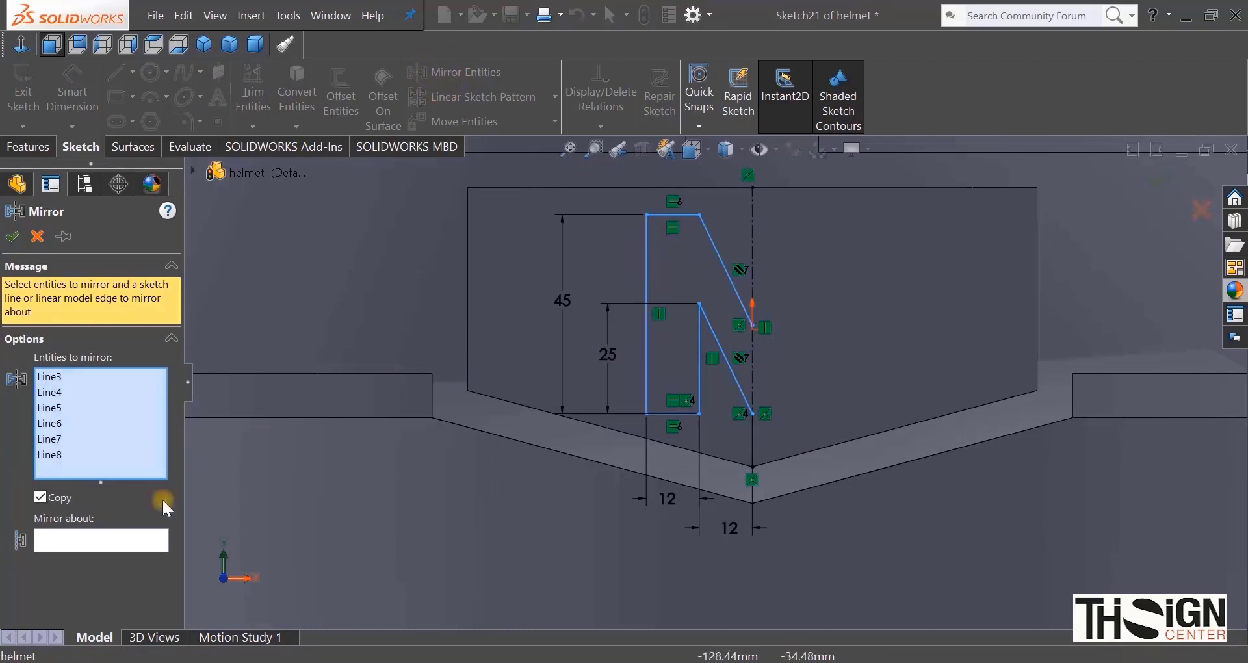
left_click(156, 540)
left_click(752, 213)
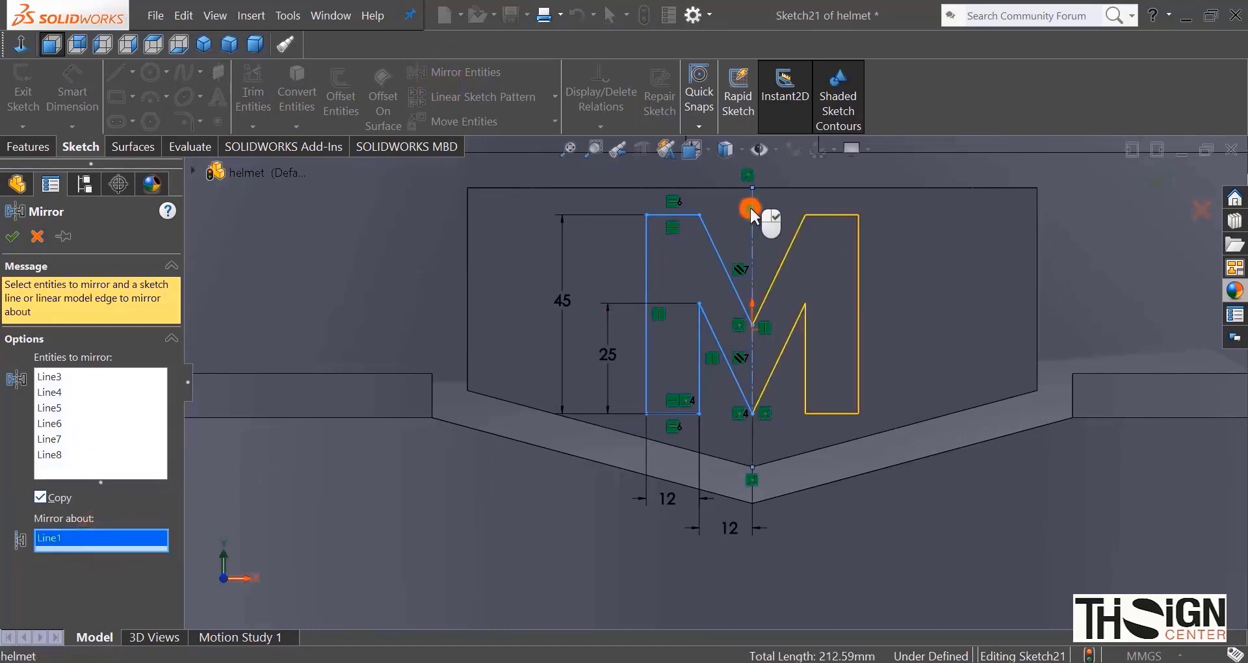
left_click(11, 237)
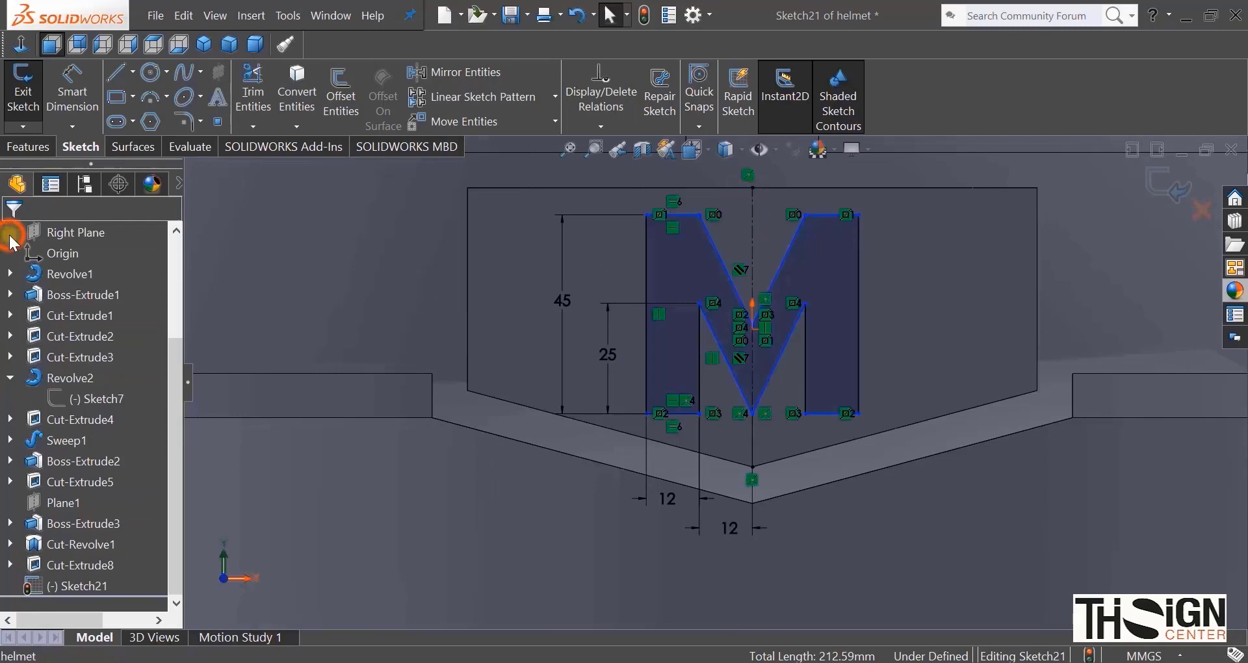
Step: Extrude the letter M as a blind boss 8 mm deep from the badge's recessed face
left_click(29, 147)
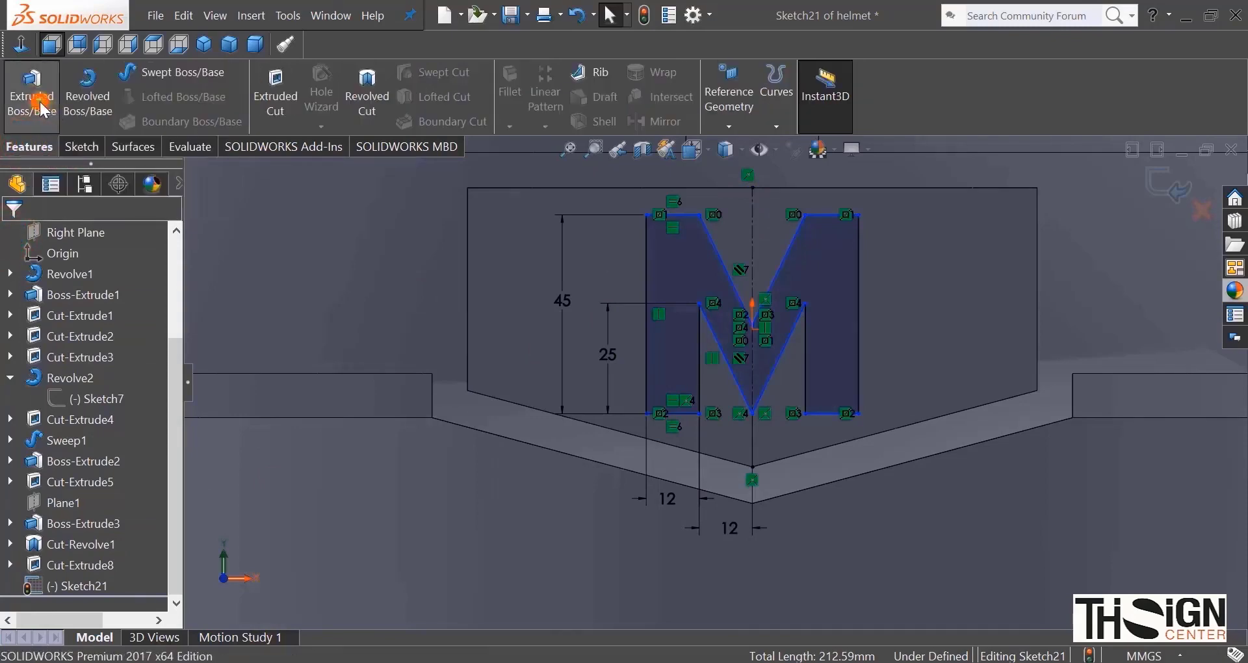
left_click(36, 98)
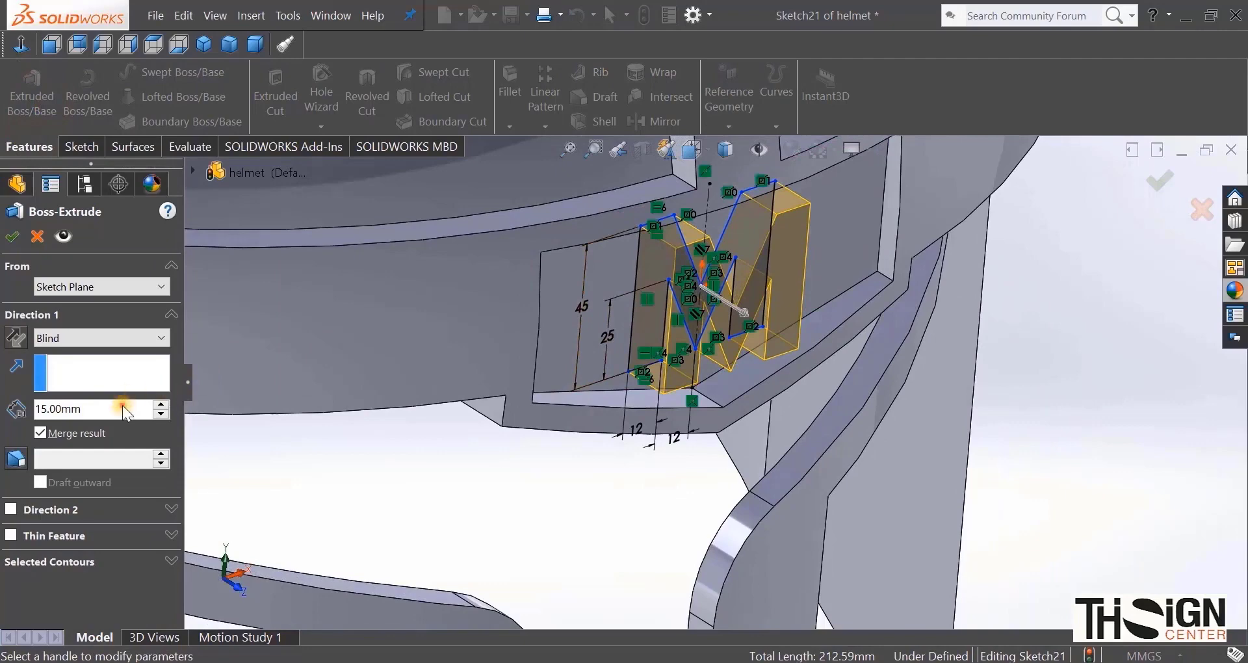
double_click(122, 404)
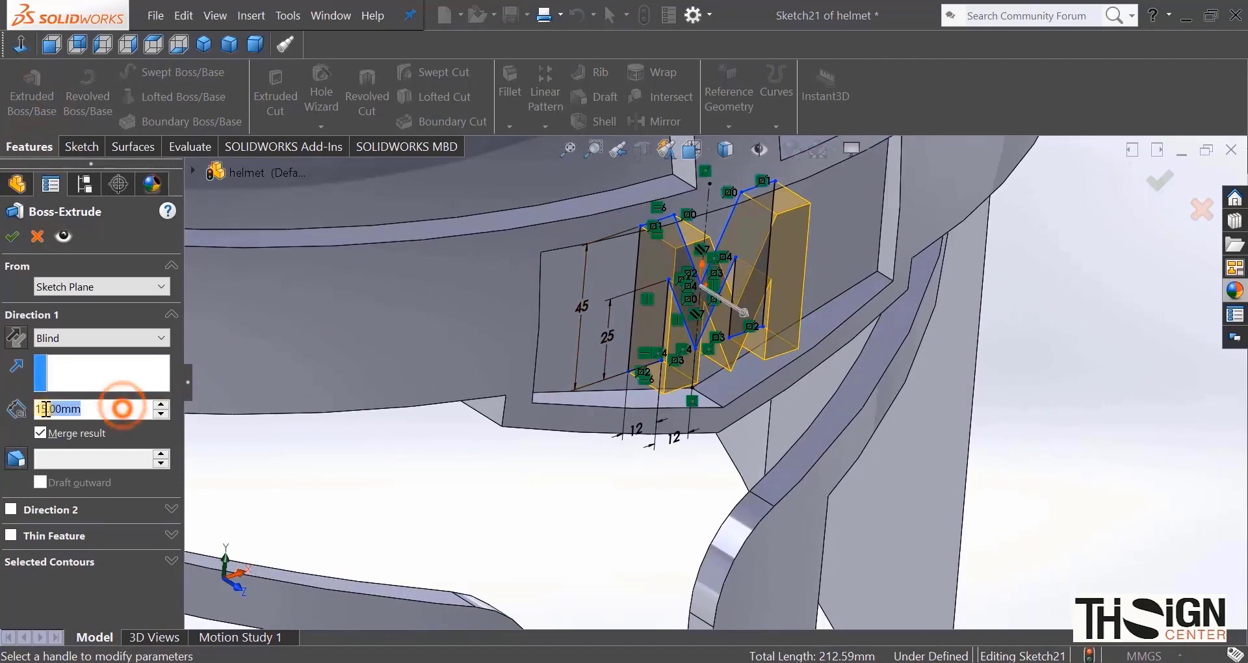
type("8")
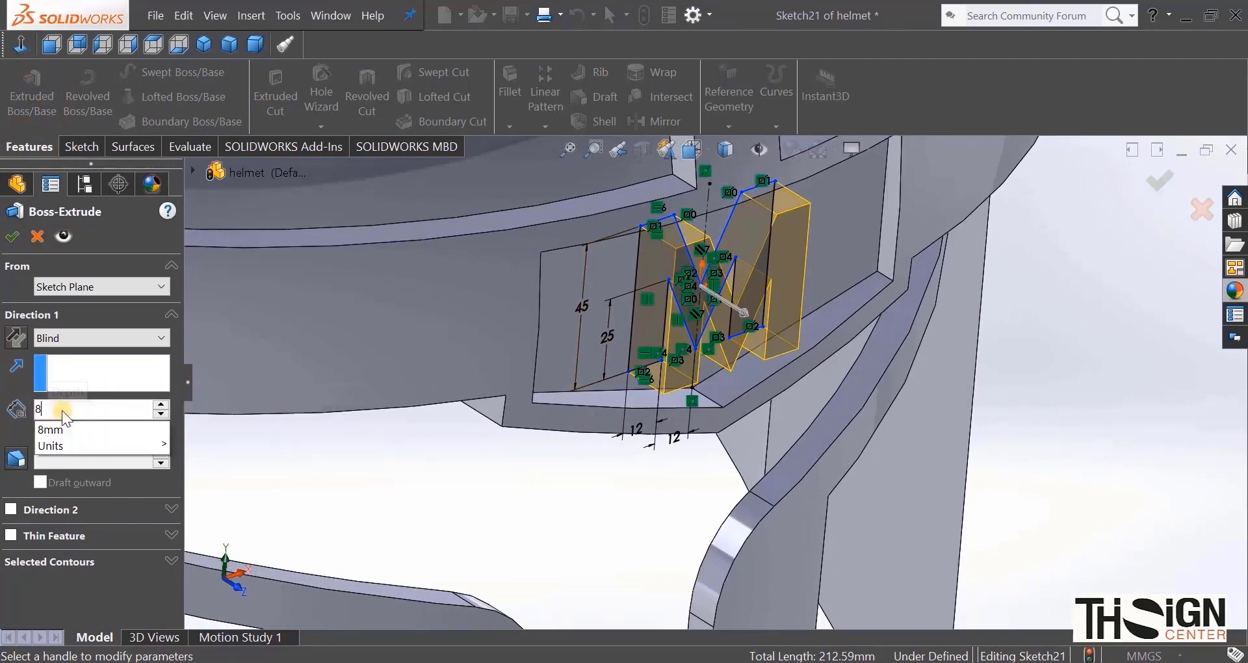
key("Return")
left_click(11, 236)
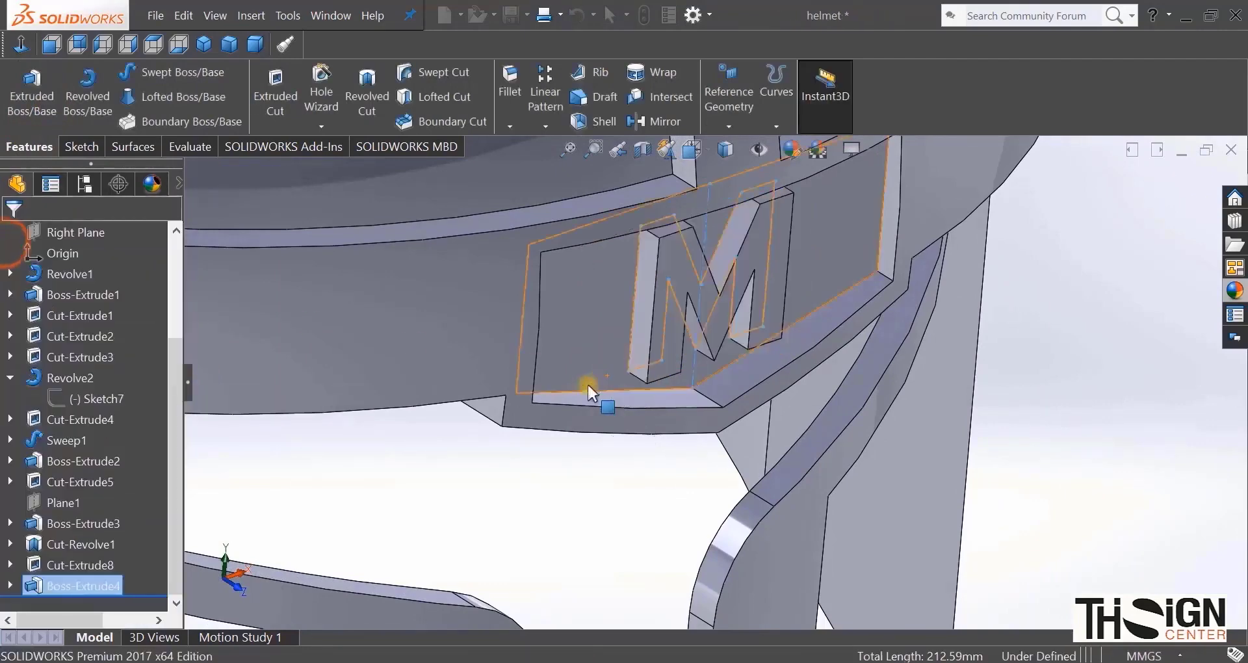
Step: Save the helmet part
middle_click_drag(588, 387, 521, 339)
key("ctrl+7")
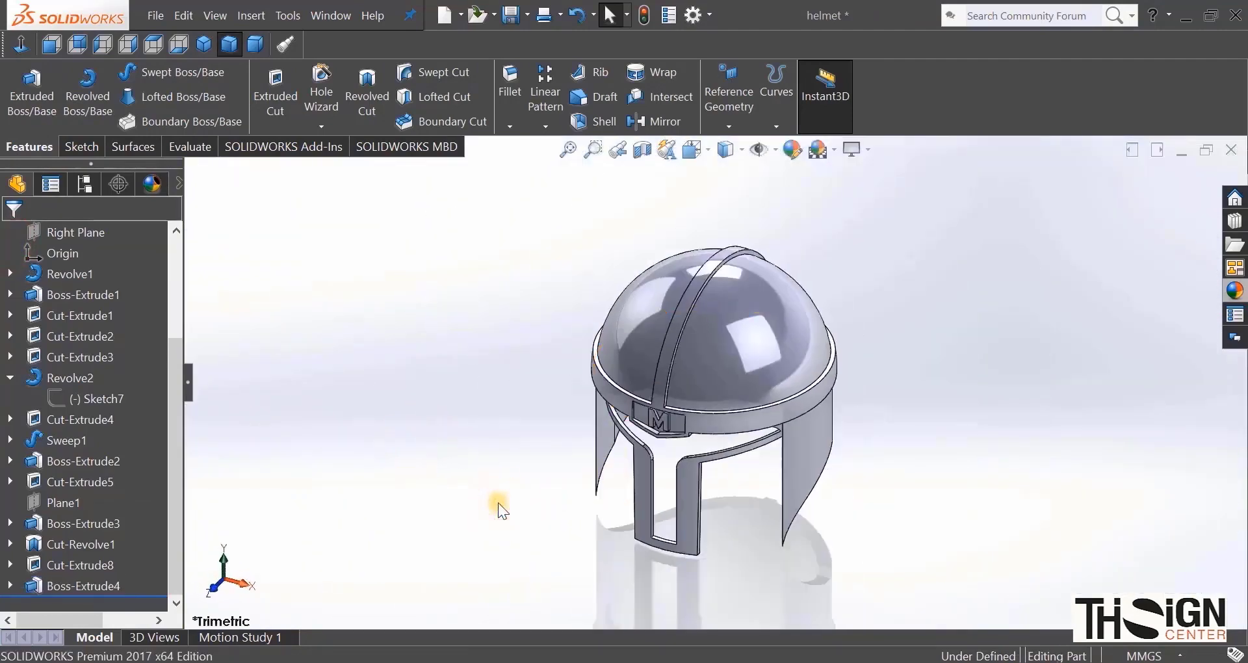
key("ctrl+s")
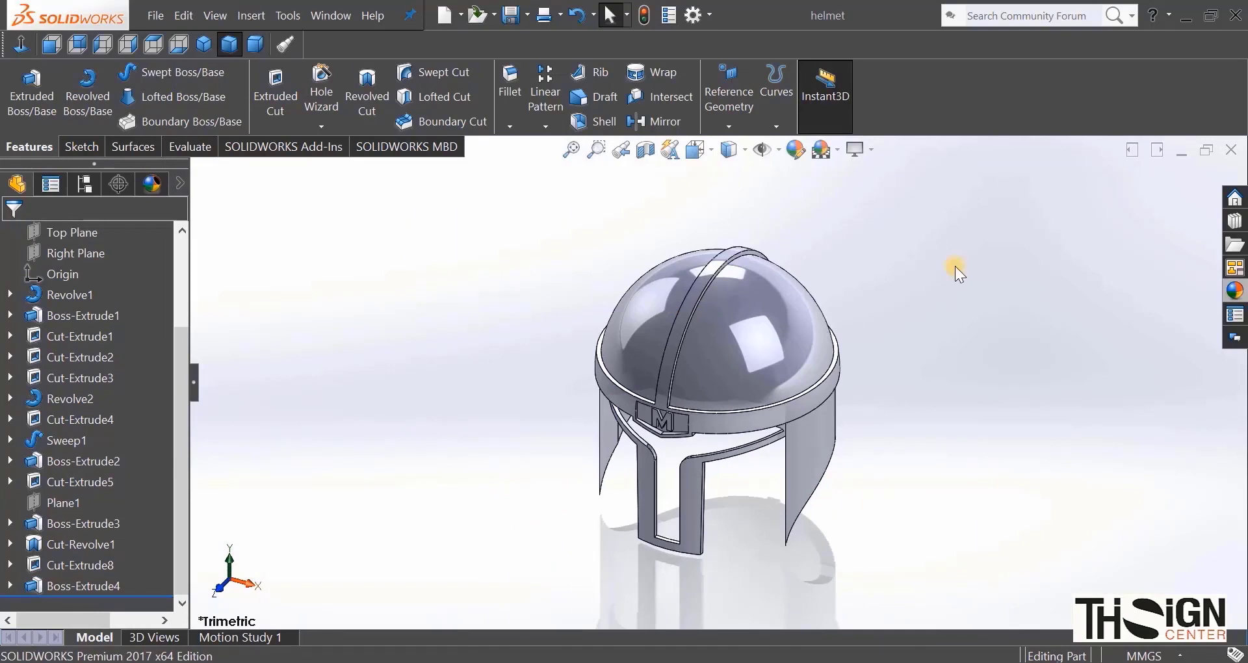
Step: Create a reference plane offset 268 mm from the Right Plane, beside the helmet
left_click(719, 95)
left_click(731, 133)
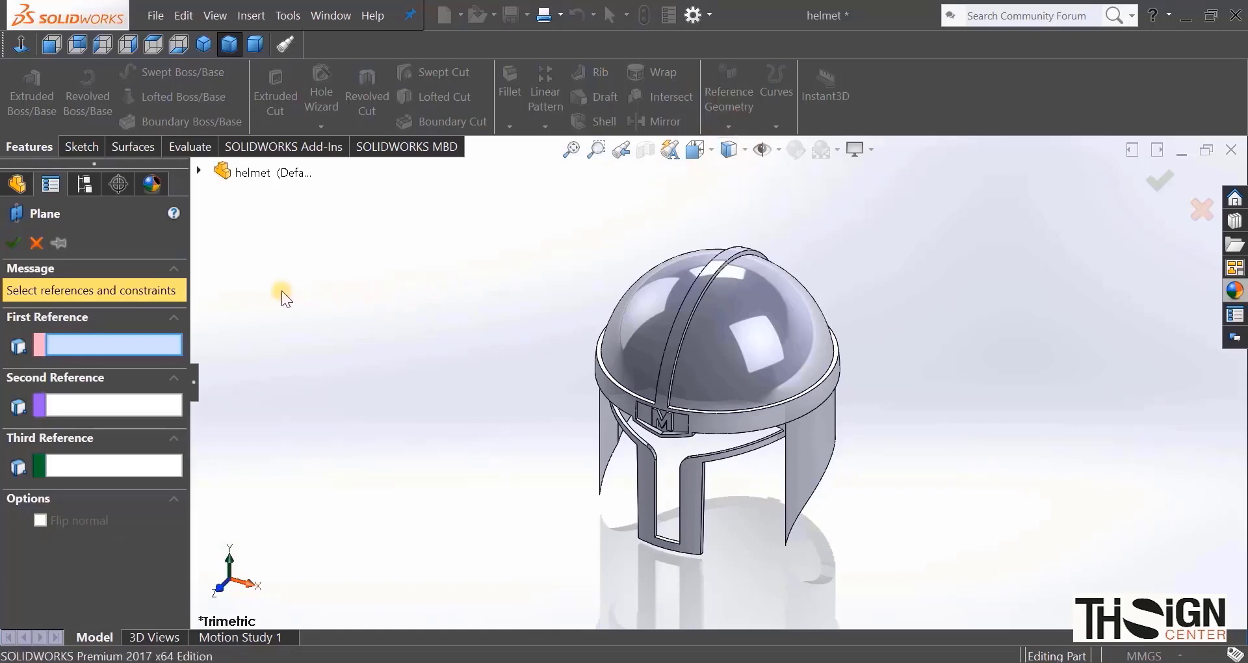
left_click(197, 173)
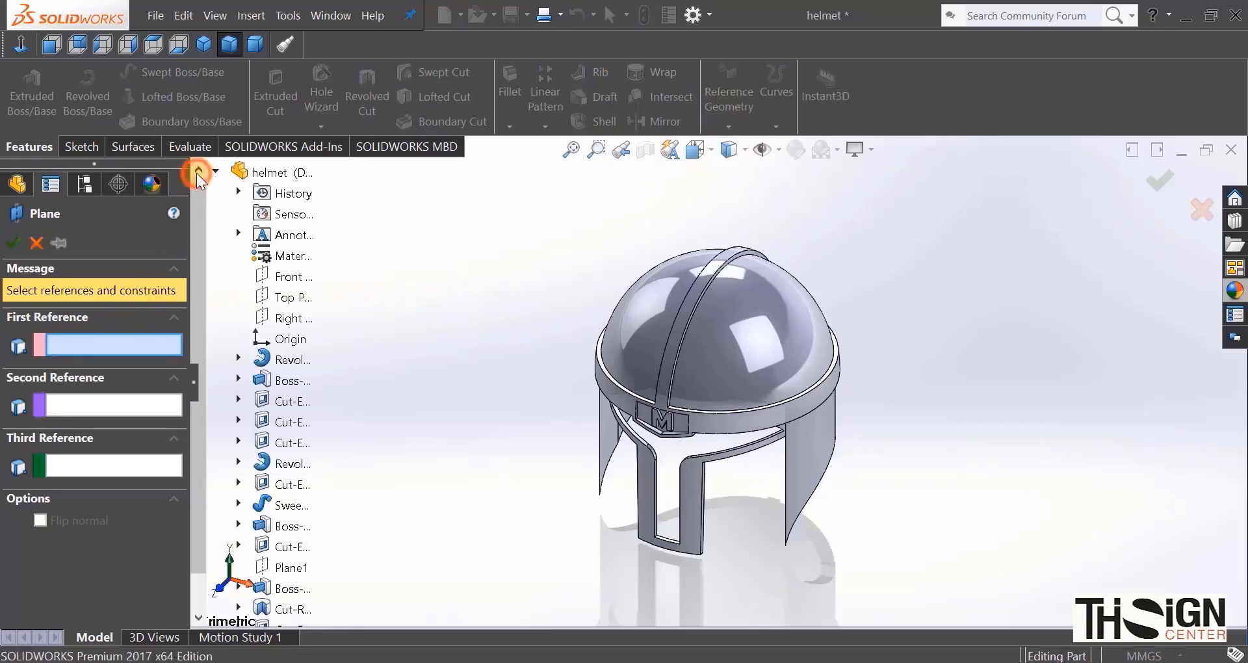
left_click(281, 319)
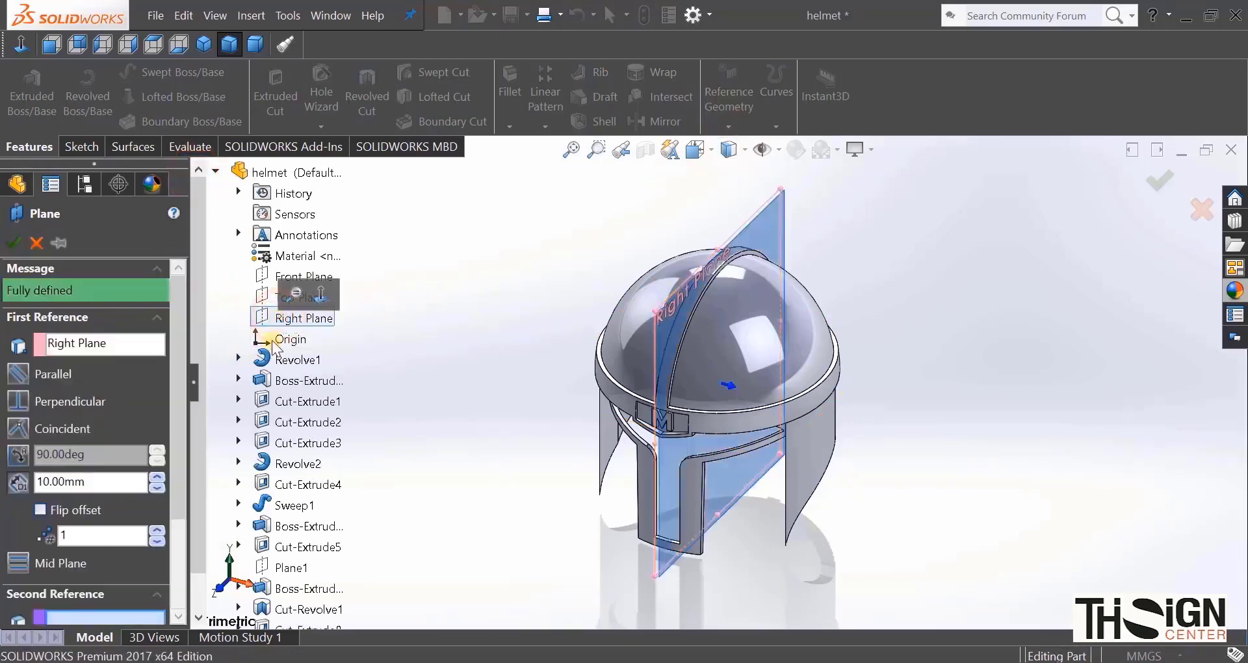
scroll(170, 408, "down", 3)
left_click(73, 398)
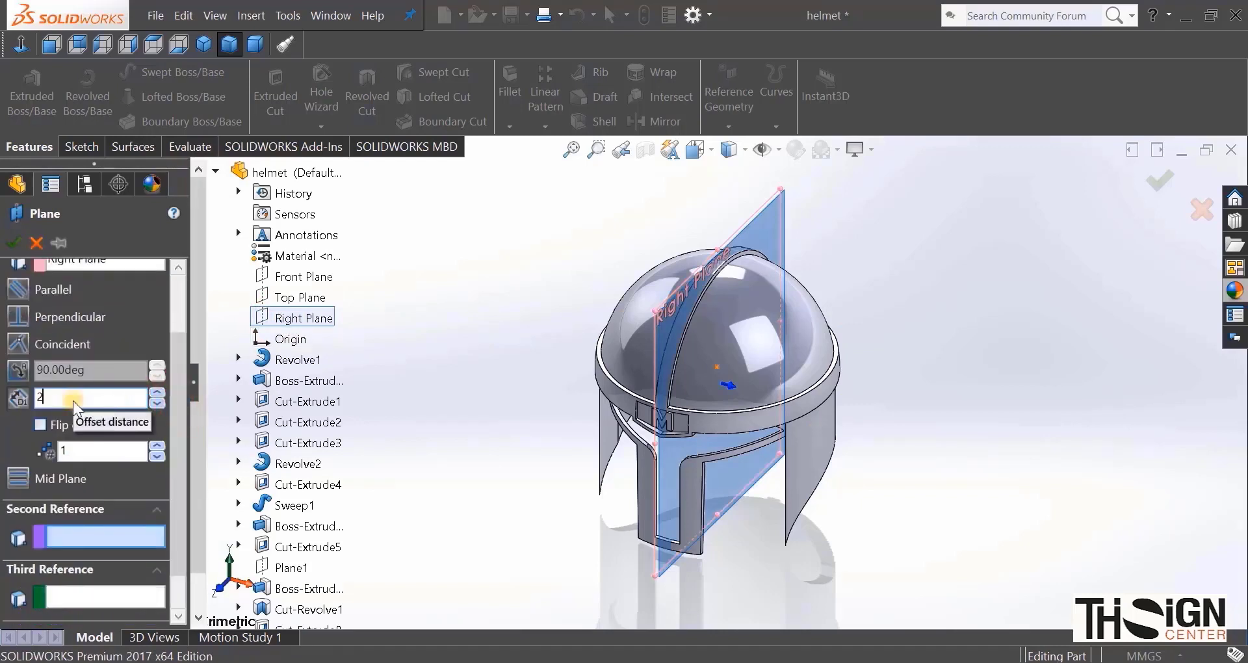
type("268")
key("Return")
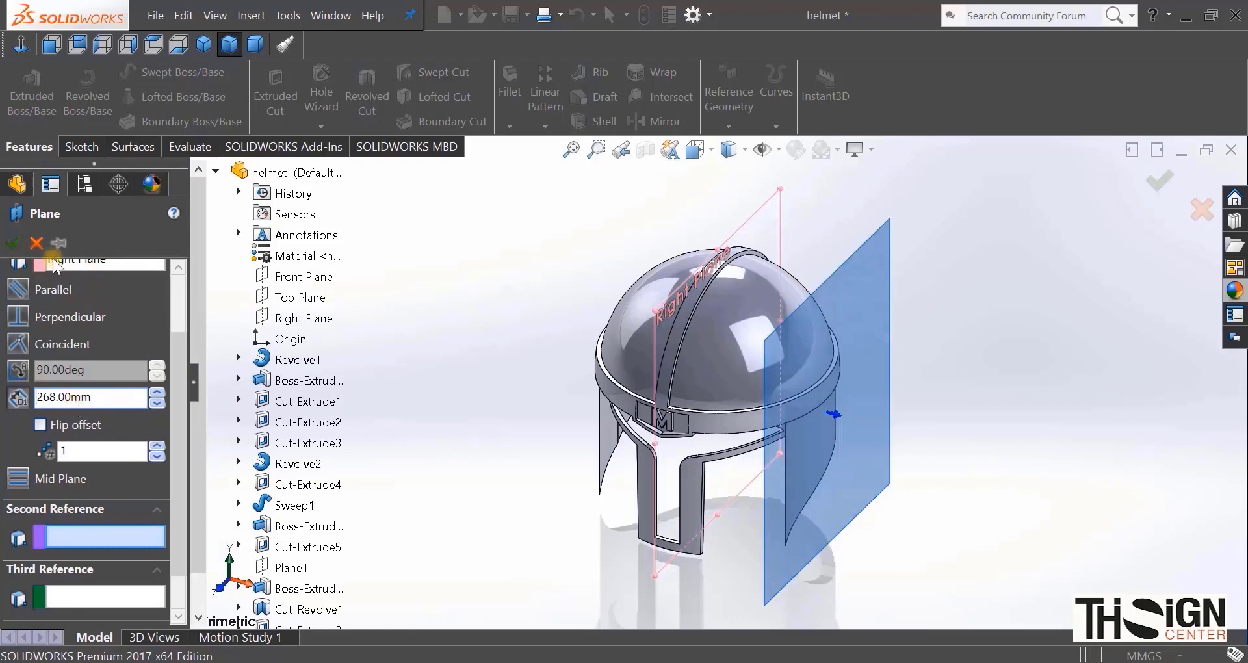
left_click(14, 242)
left_click(535, 340)
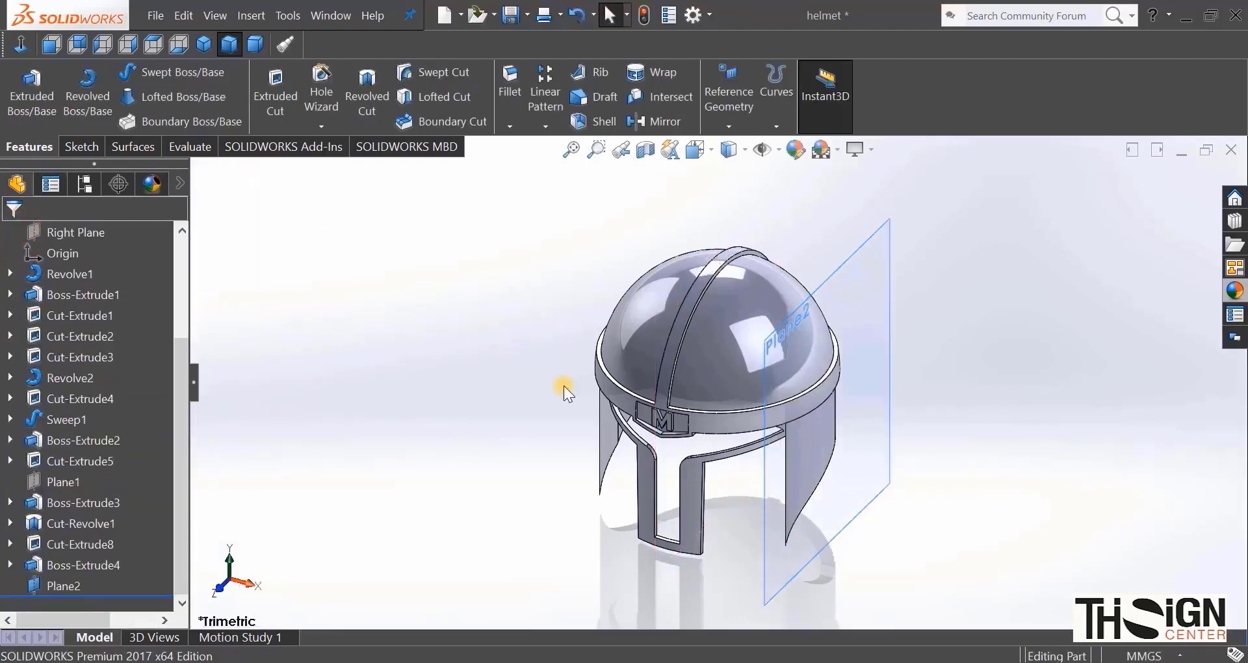
Step: Sketch a circle about 98 mm in diameter on the offset plane beside the helmet, centered about 66 mm directly above the origin
right_click(66, 587)
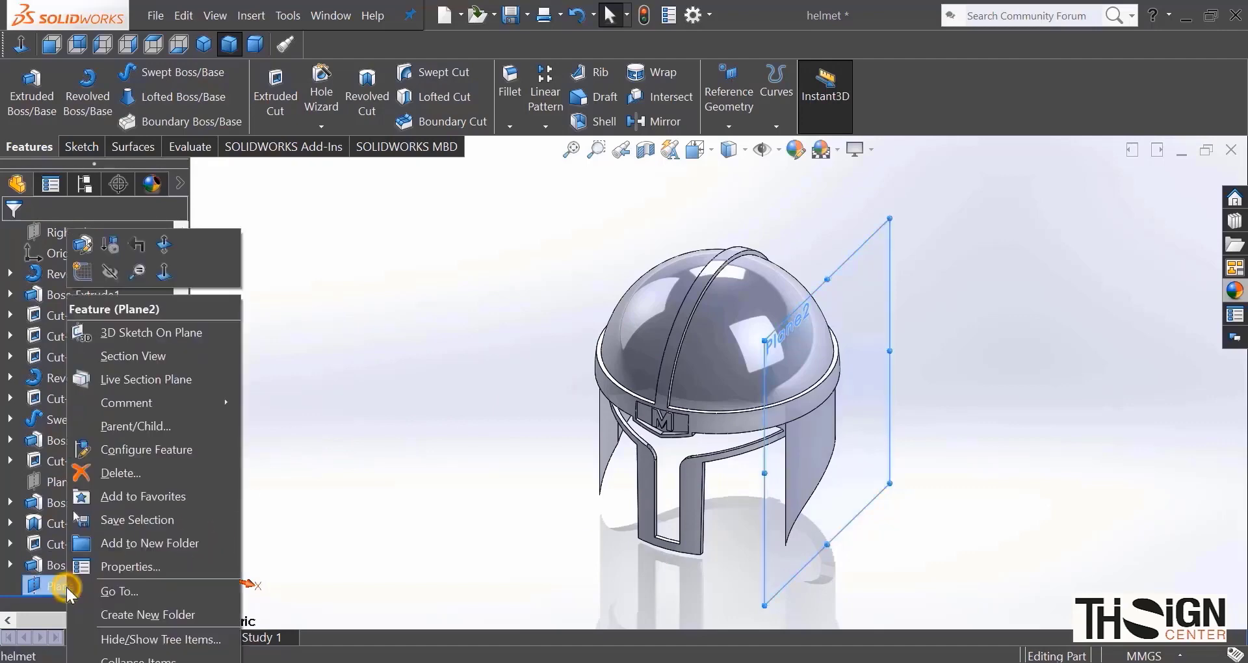
left_click(90, 278)
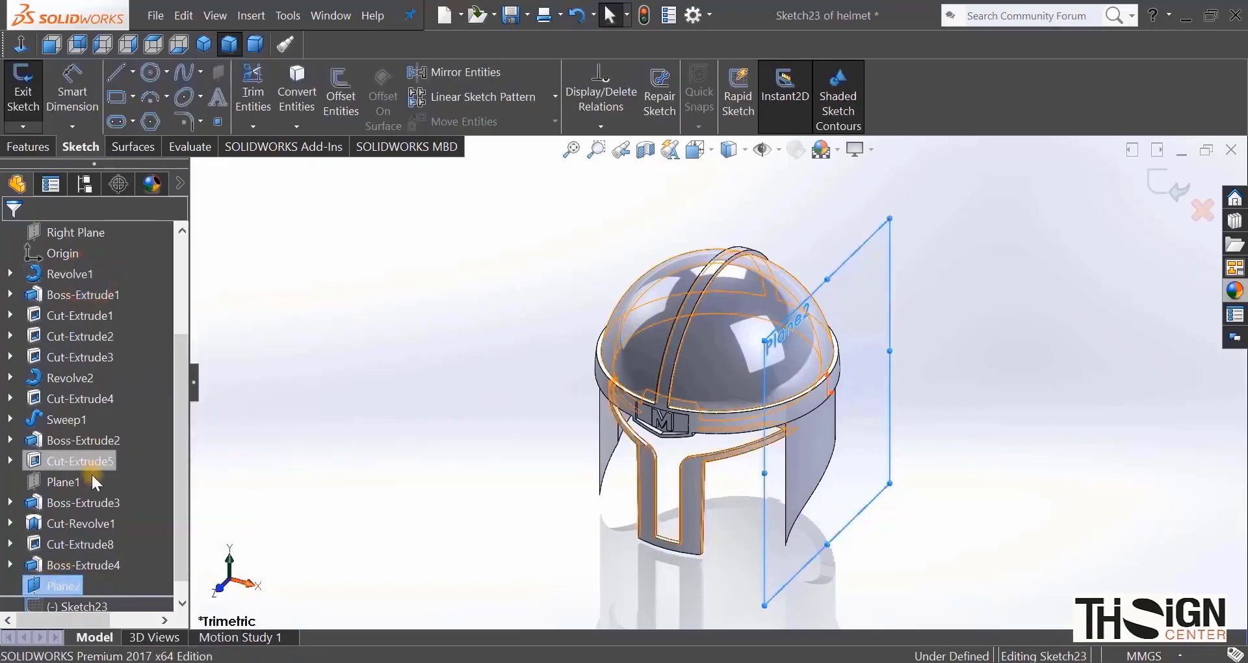
right_click(80, 583)
left_click(122, 393)
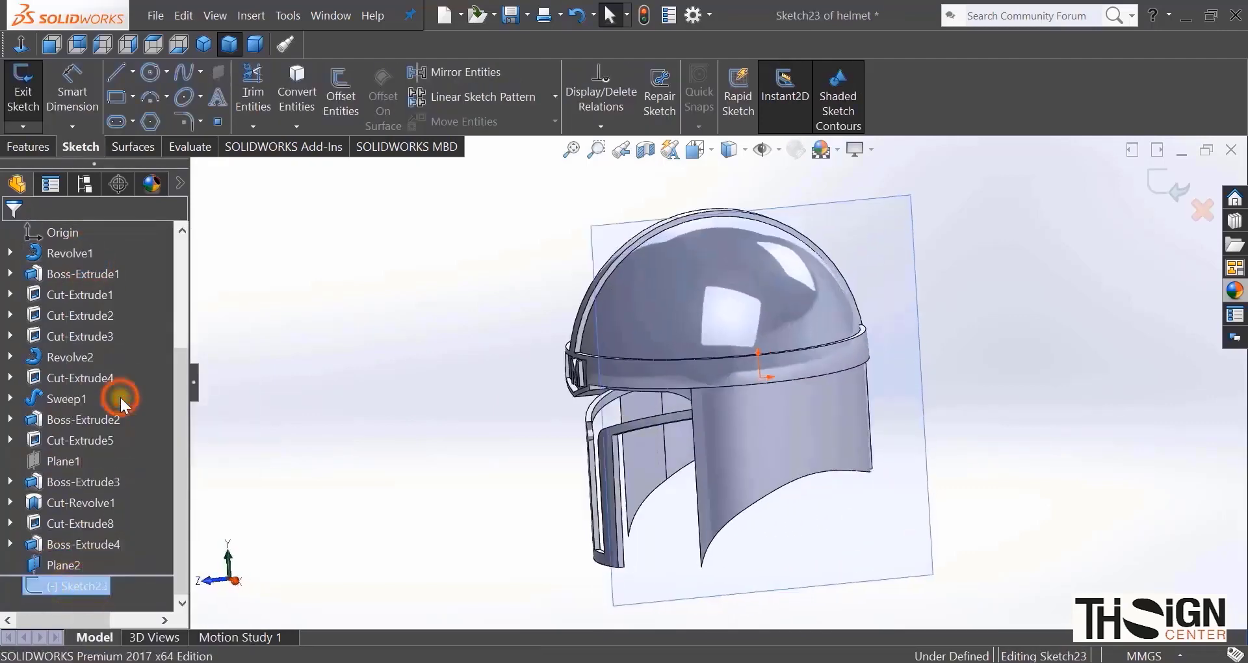
left_click(150, 73)
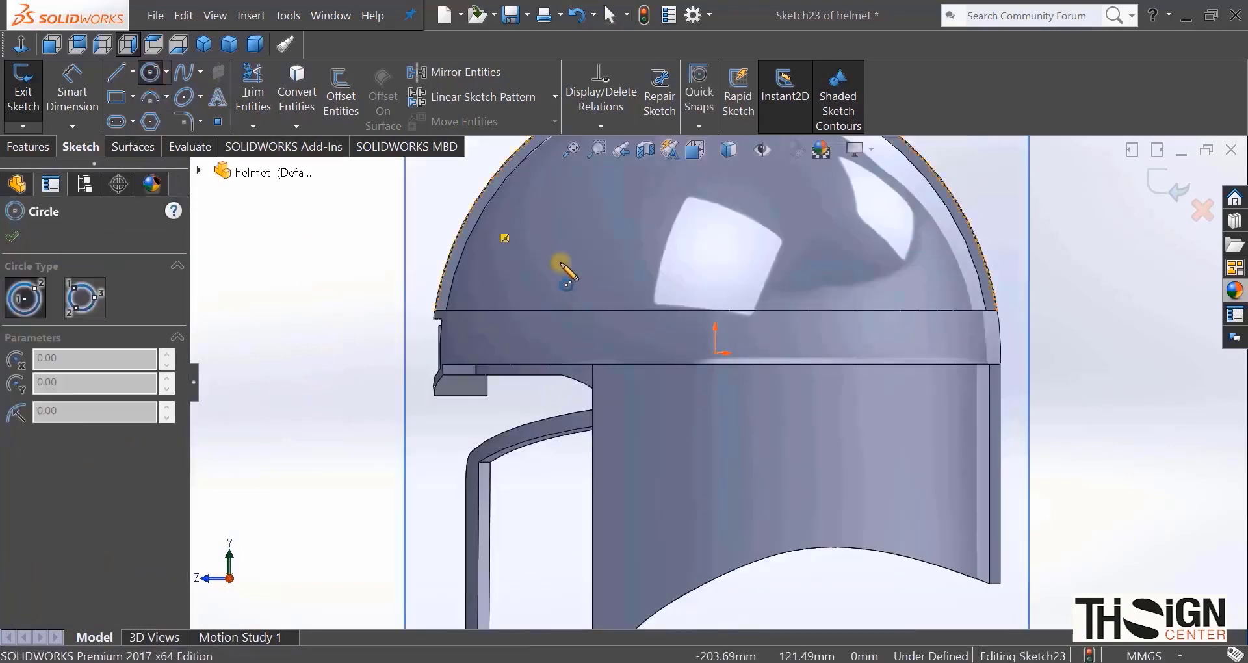
left_click(716, 284)
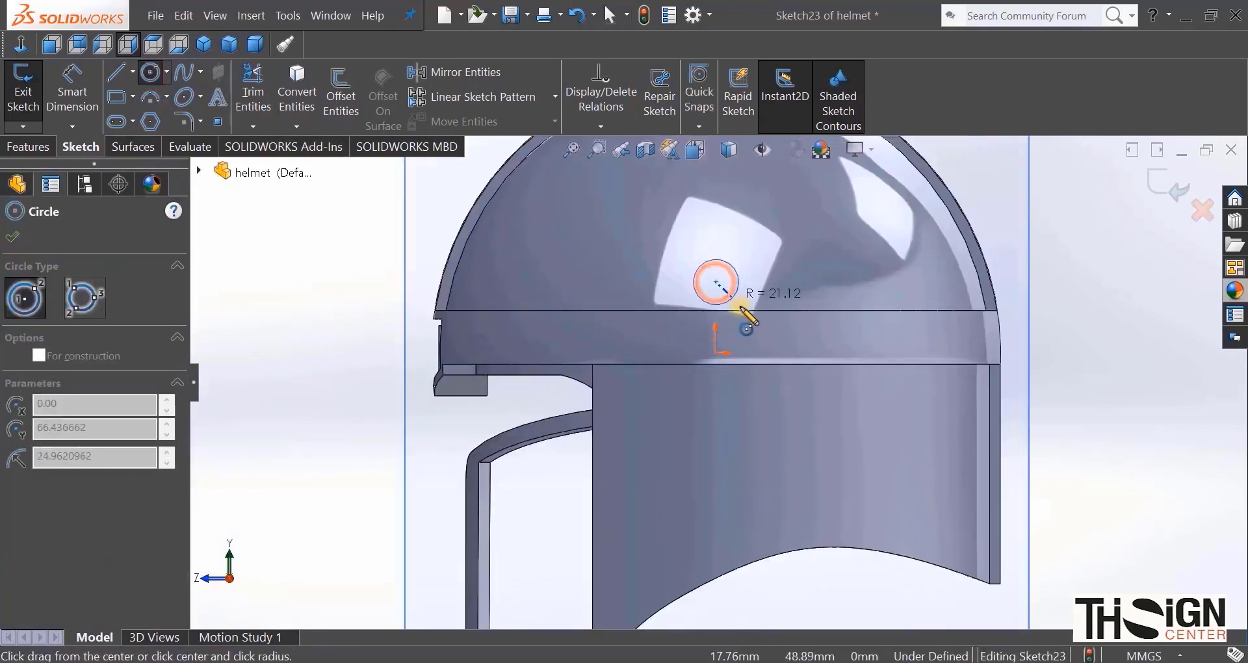
left_click(755, 321)
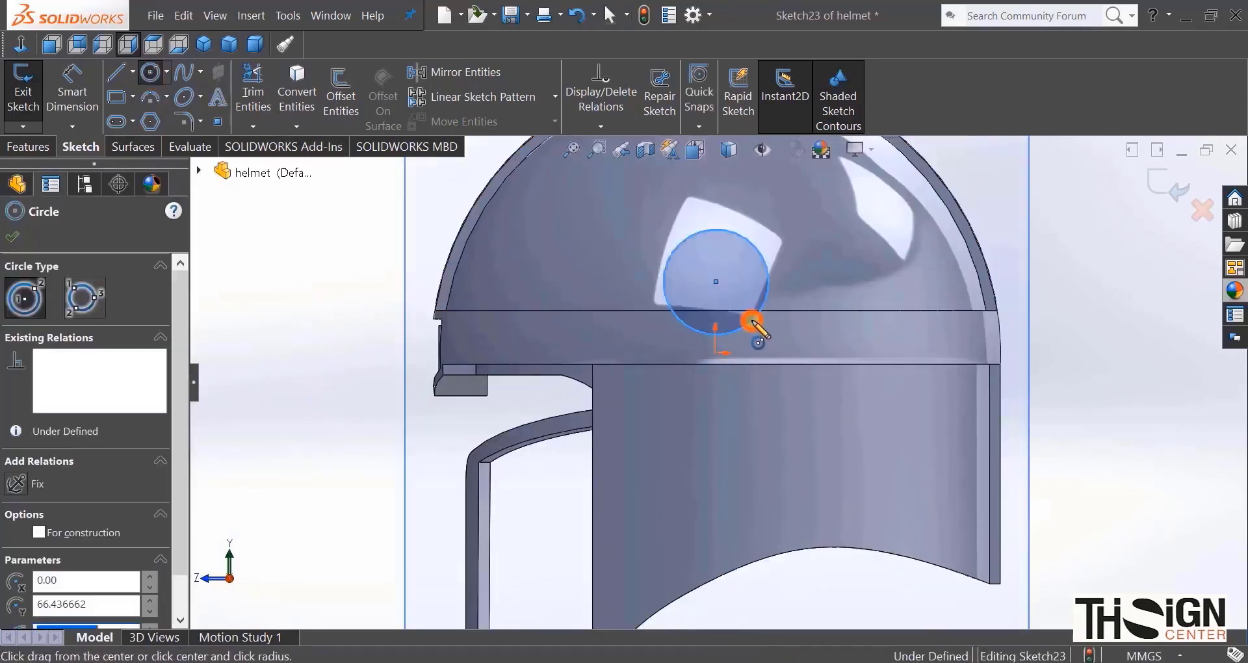
Step: Draw two vertical lines about 108 mm long down from the circle's side quadrants, joined by a horizontal line at their lower ends
left_click(116, 72)
left_click(663, 282)
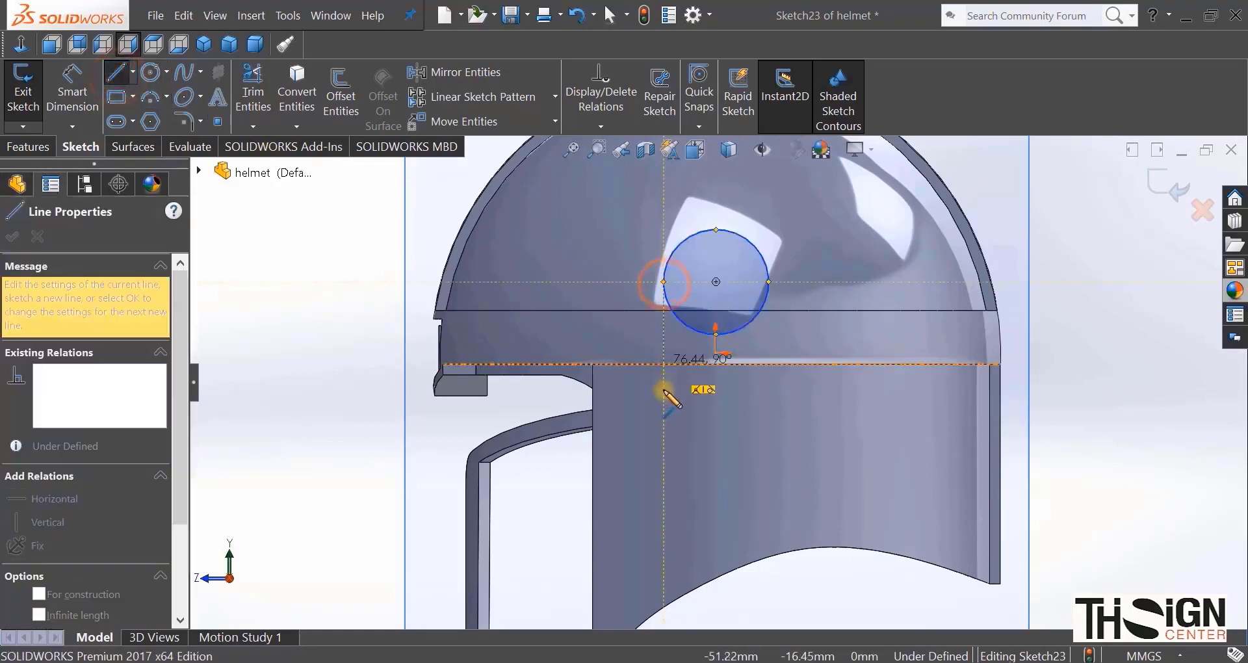
left_click(663, 397)
left_click(769, 398)
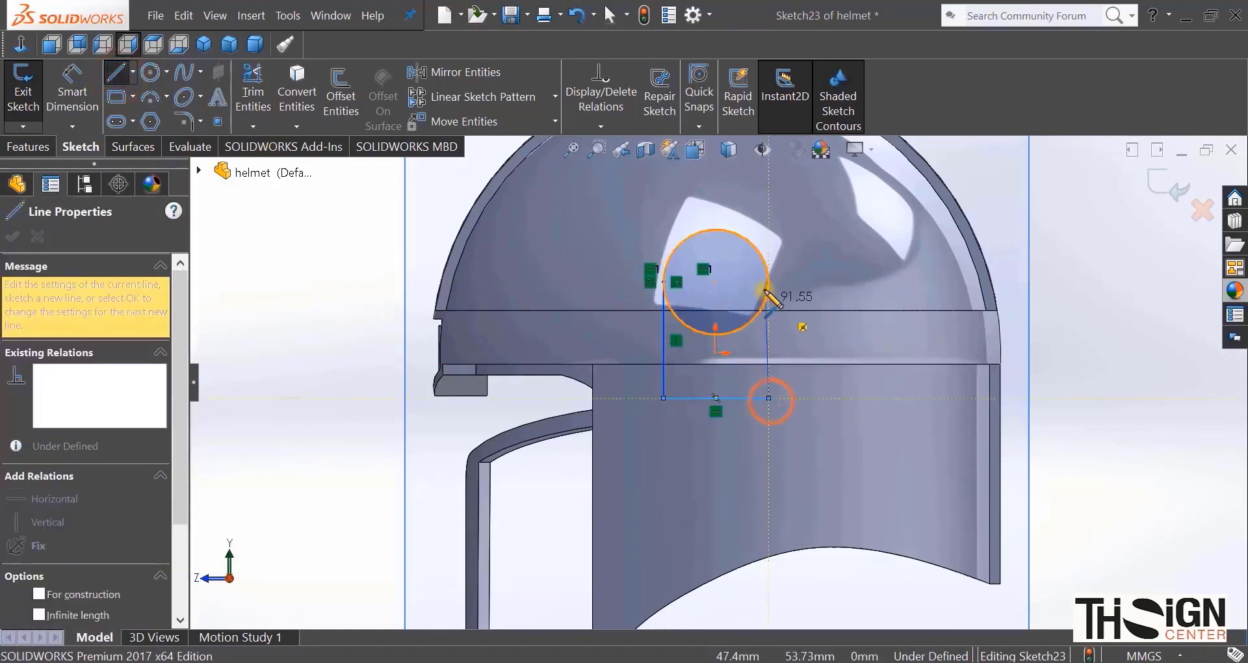
left_click(769, 281)
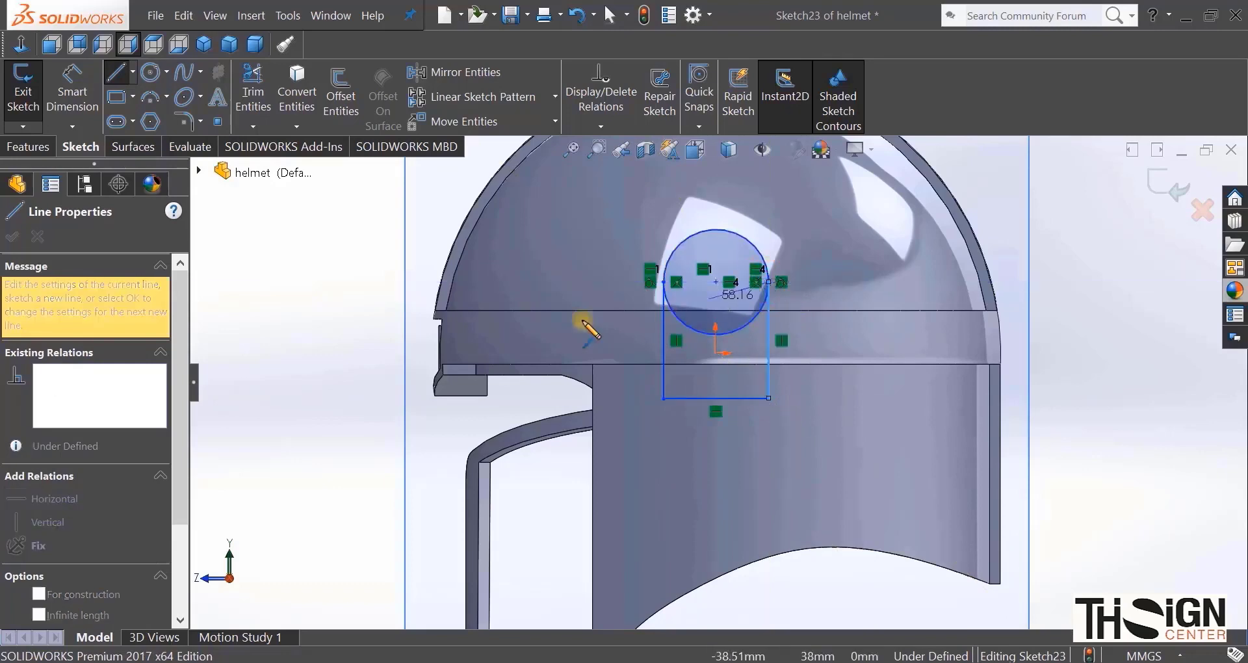
Step: Dimension the circle's center 9 mm vertically from the origin
left_click(71, 91)
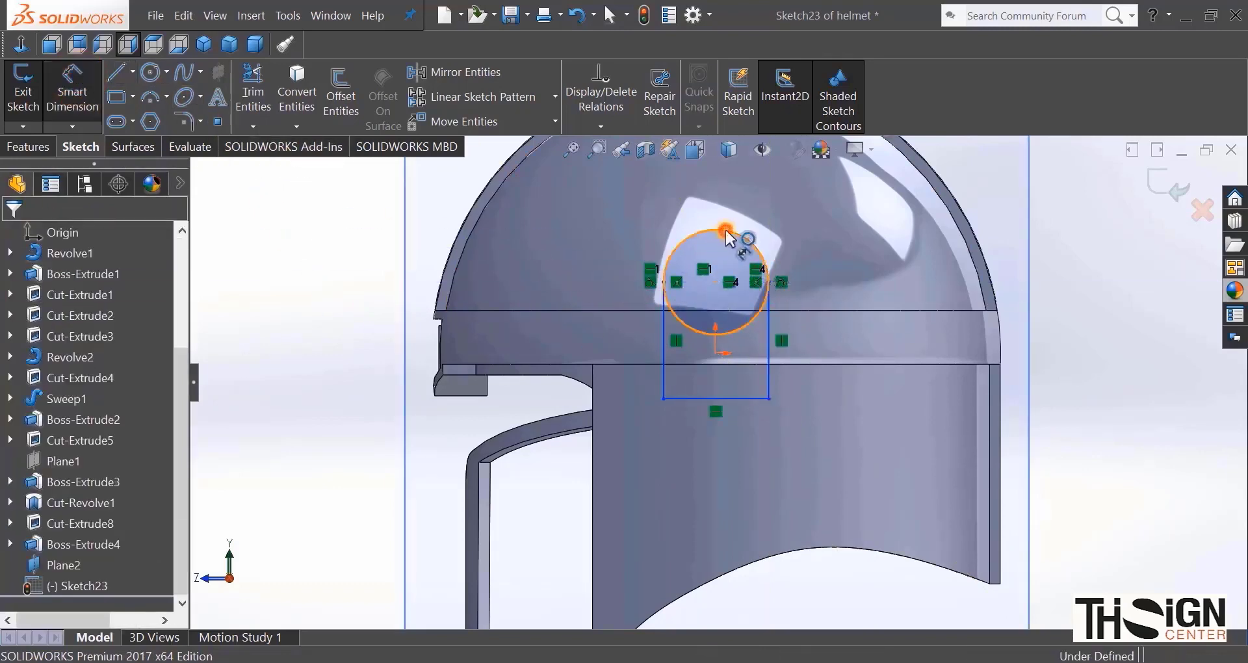
left_click(723, 236)
left_click(715, 398)
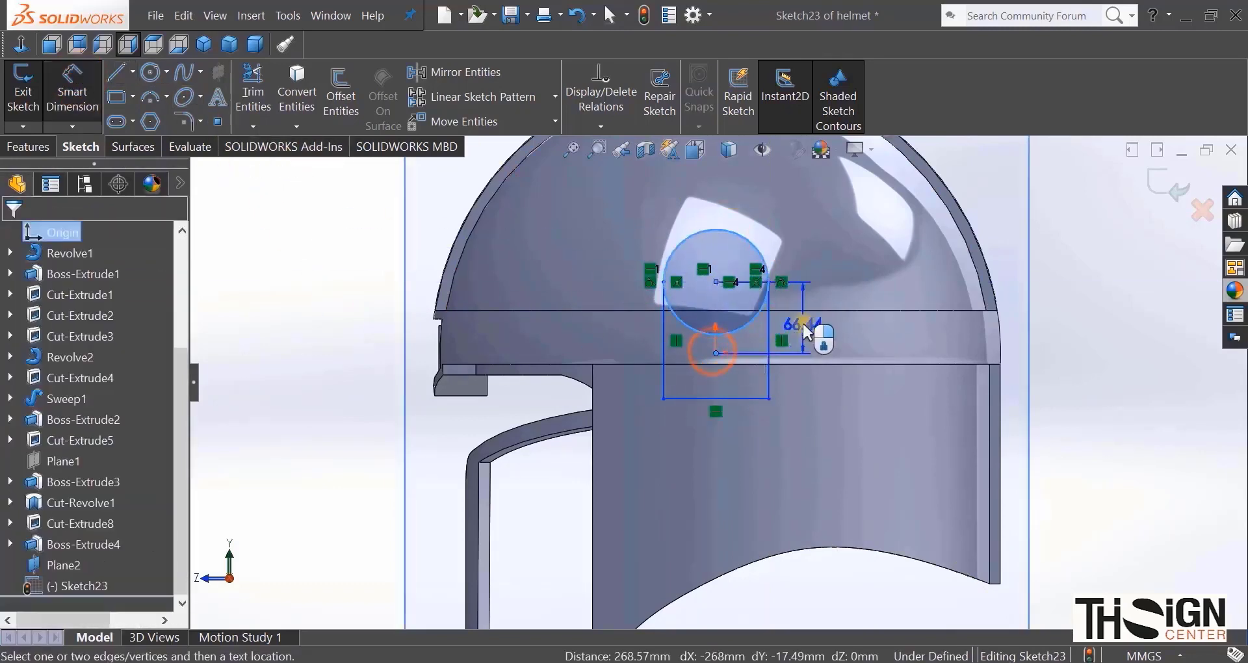
left_click(808, 326)
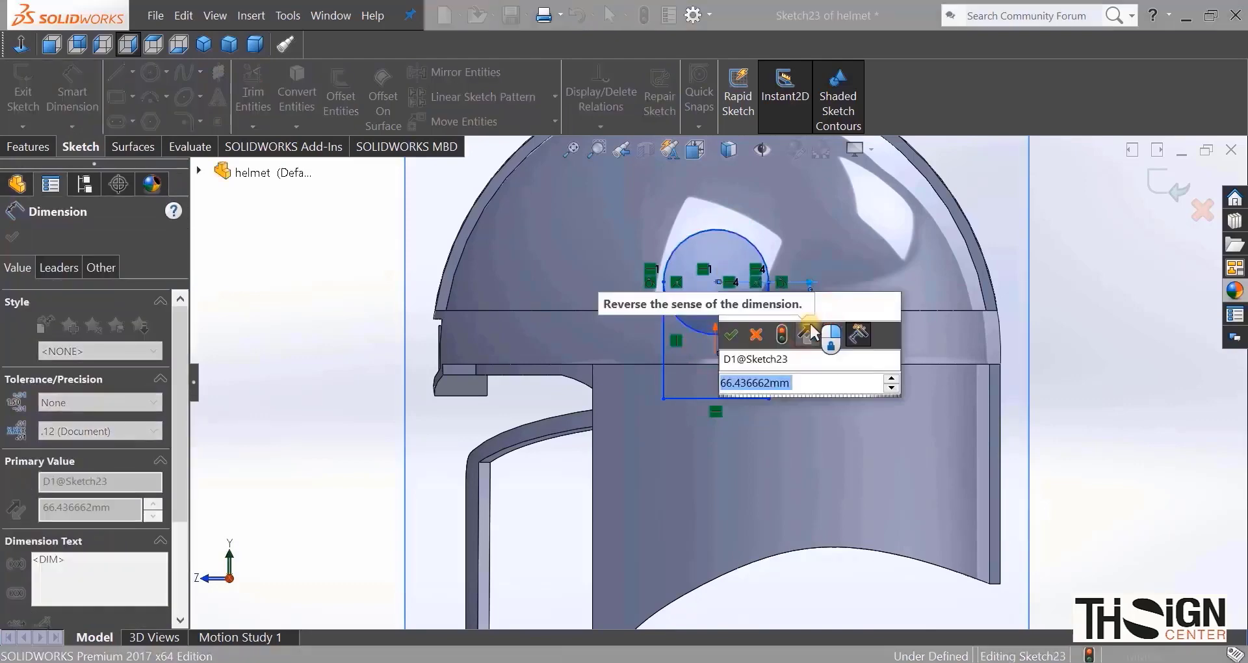
type("9")
key("Return")
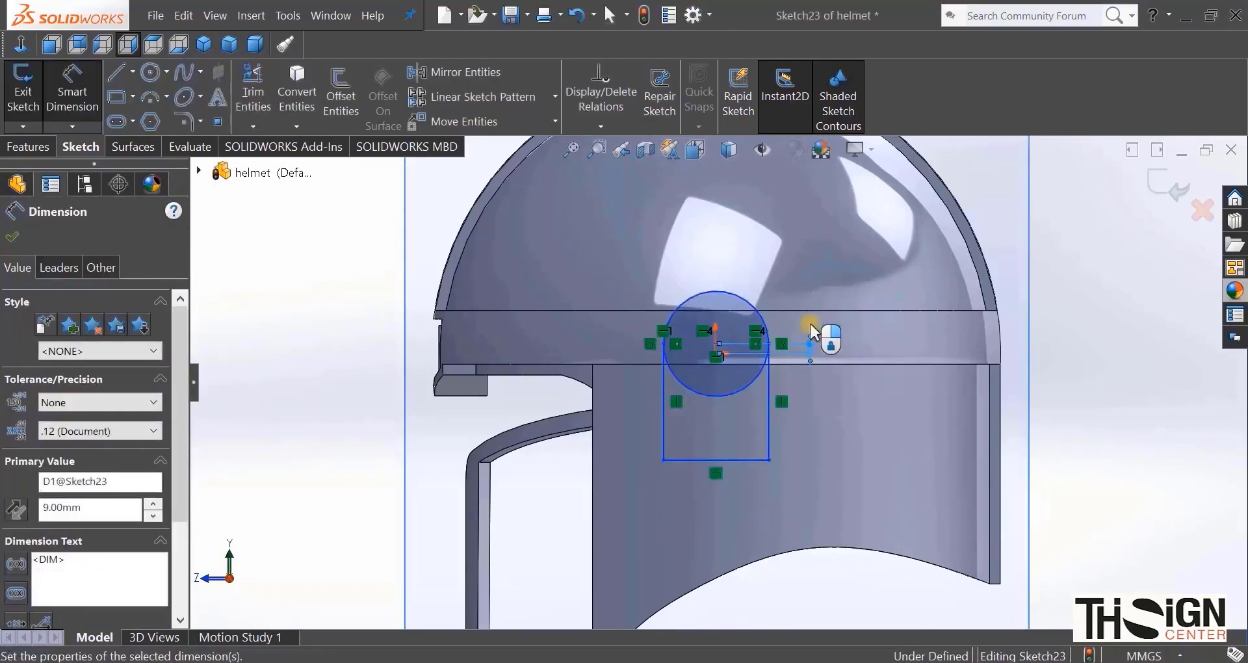
Step: Set the circle's diameter to 80 mm and the vertical side line's length to 78 mm
left_click(741, 303)
left_click(805, 262)
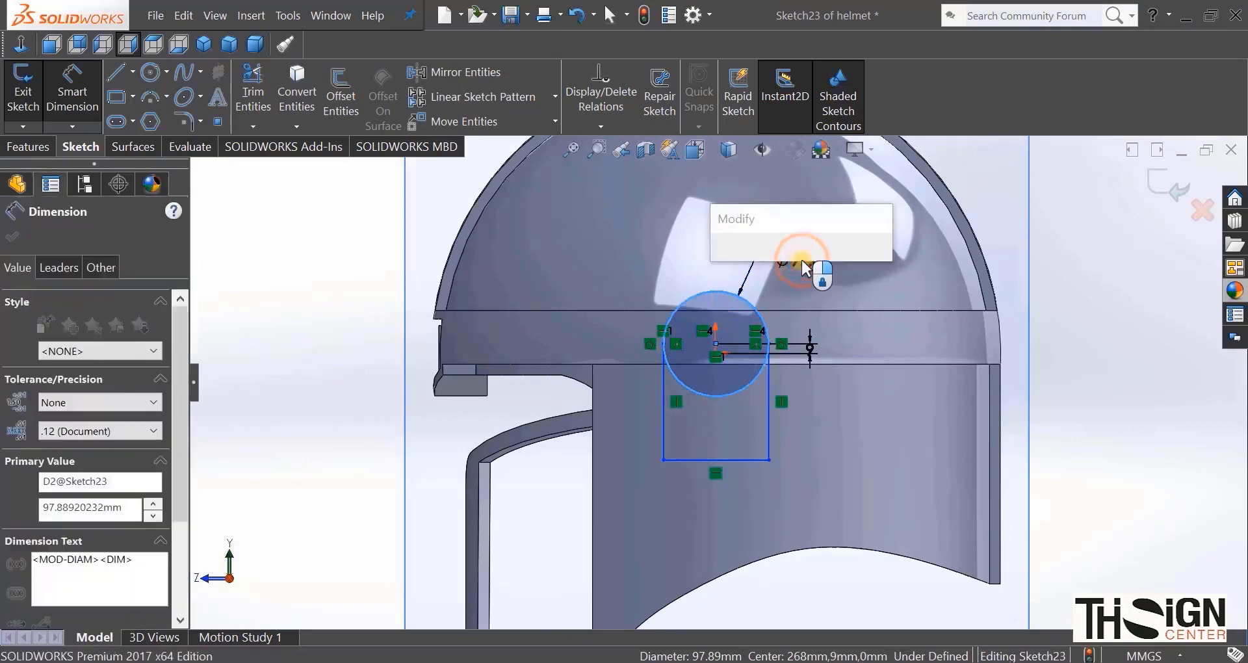
type("80")
key("Return")
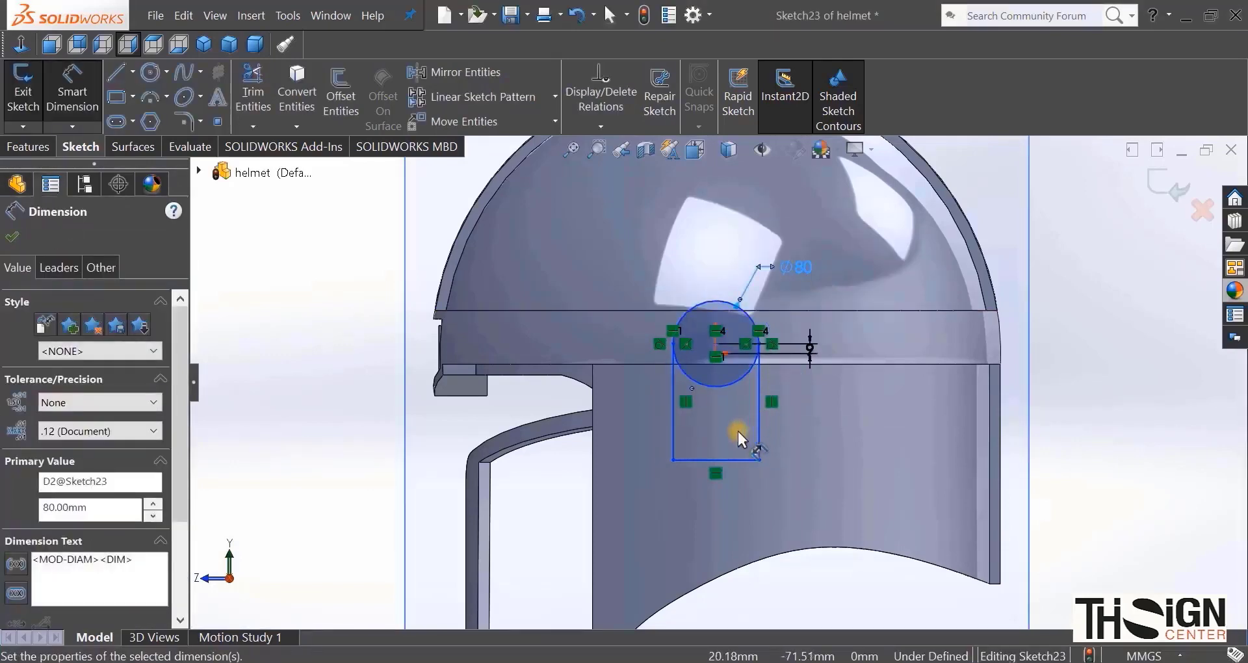
left_click(675, 426)
left_click(624, 401)
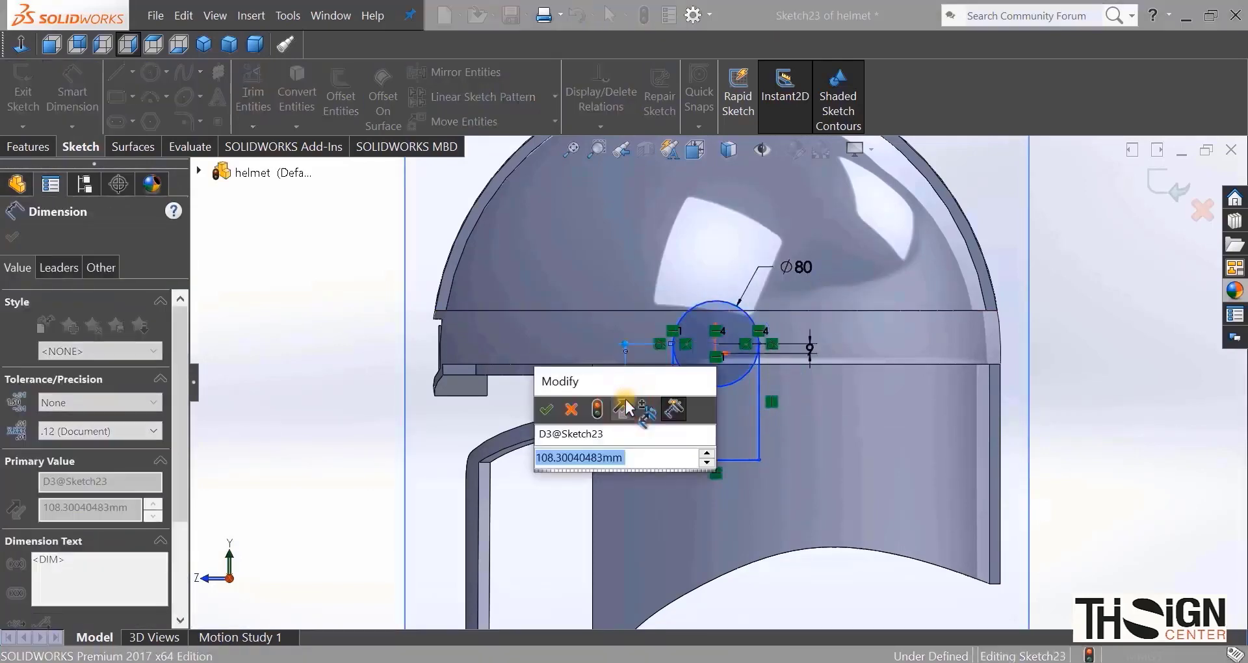
type("78")
key("Return")
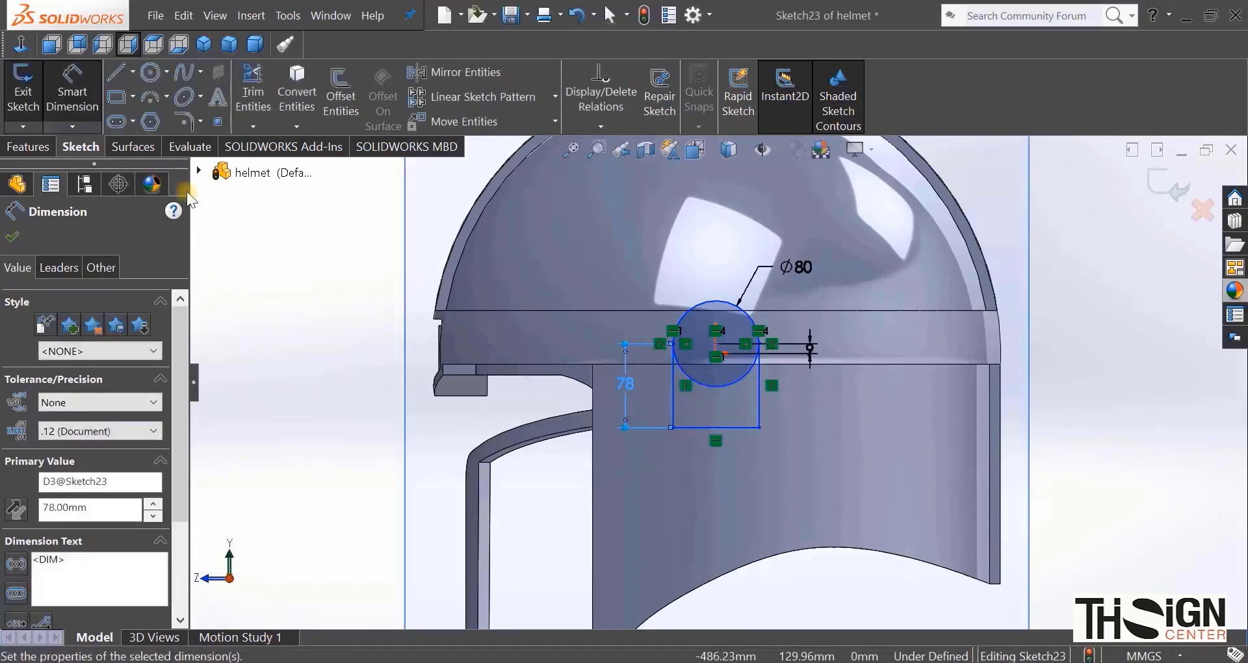
Step: Round both lower corners of the profile with 10 mm sketch fillets
left_click(183, 122)
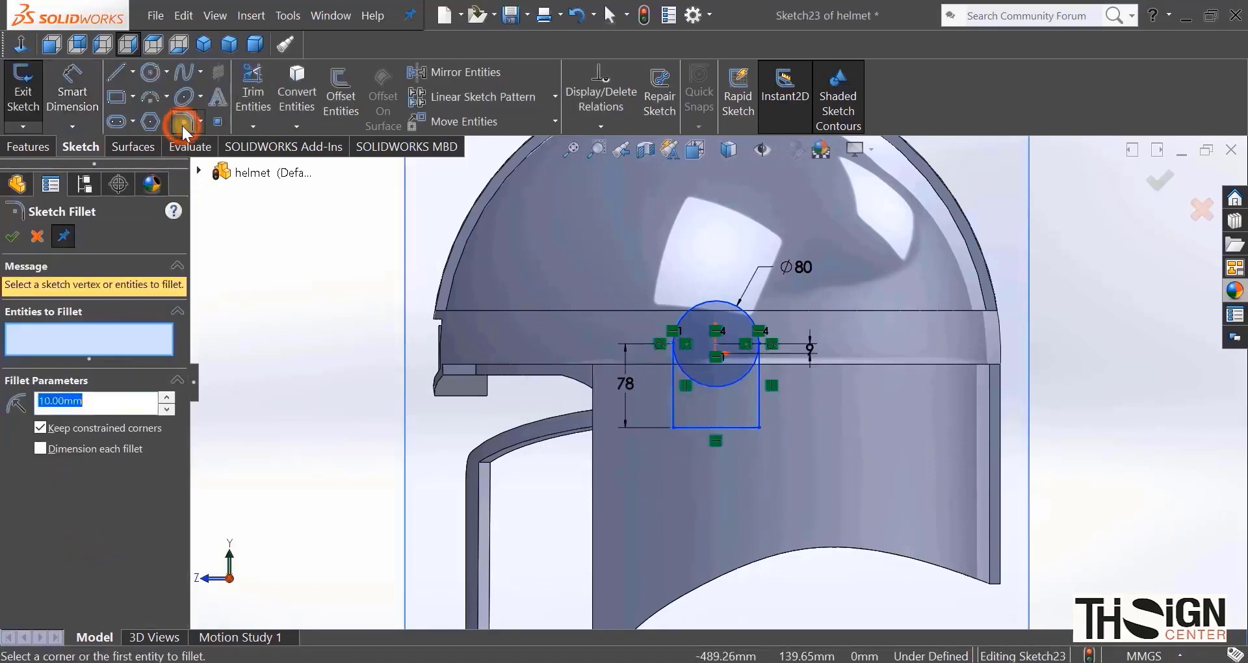
left_click(673, 426)
left_click(758, 426)
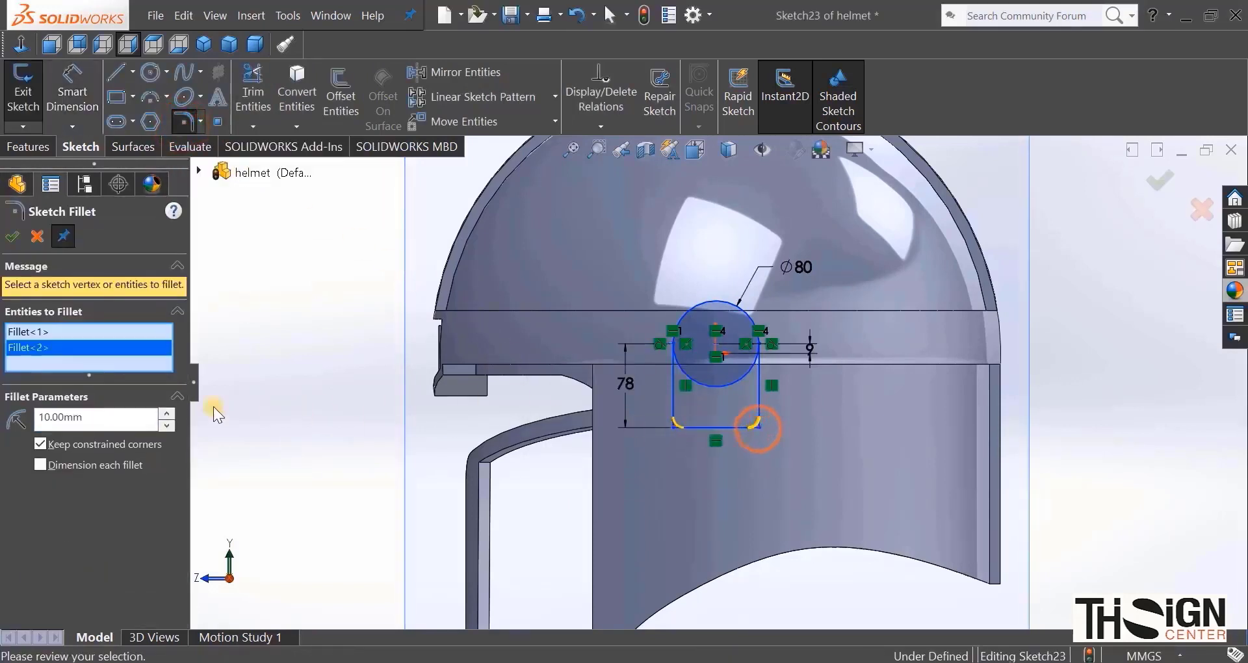
left_click(125, 415)
left_click(11, 237)
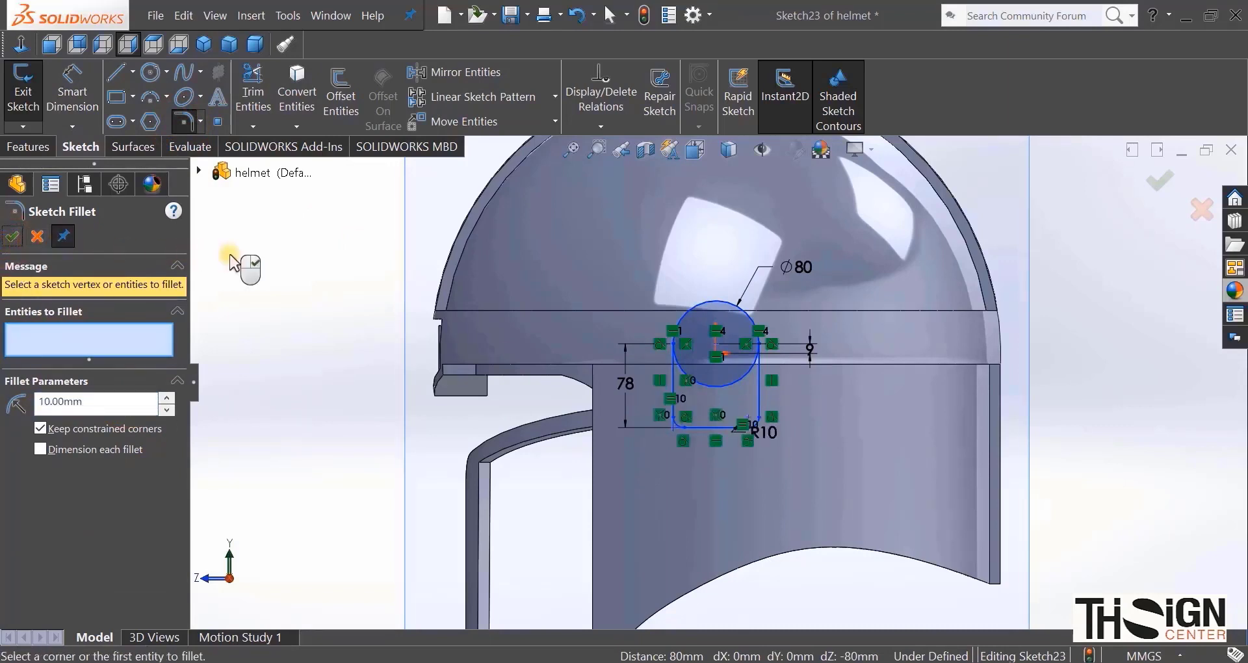
Step: Trim away the circle's lower arc inside the profile to leave one closed arched outline
left_click(253, 91)
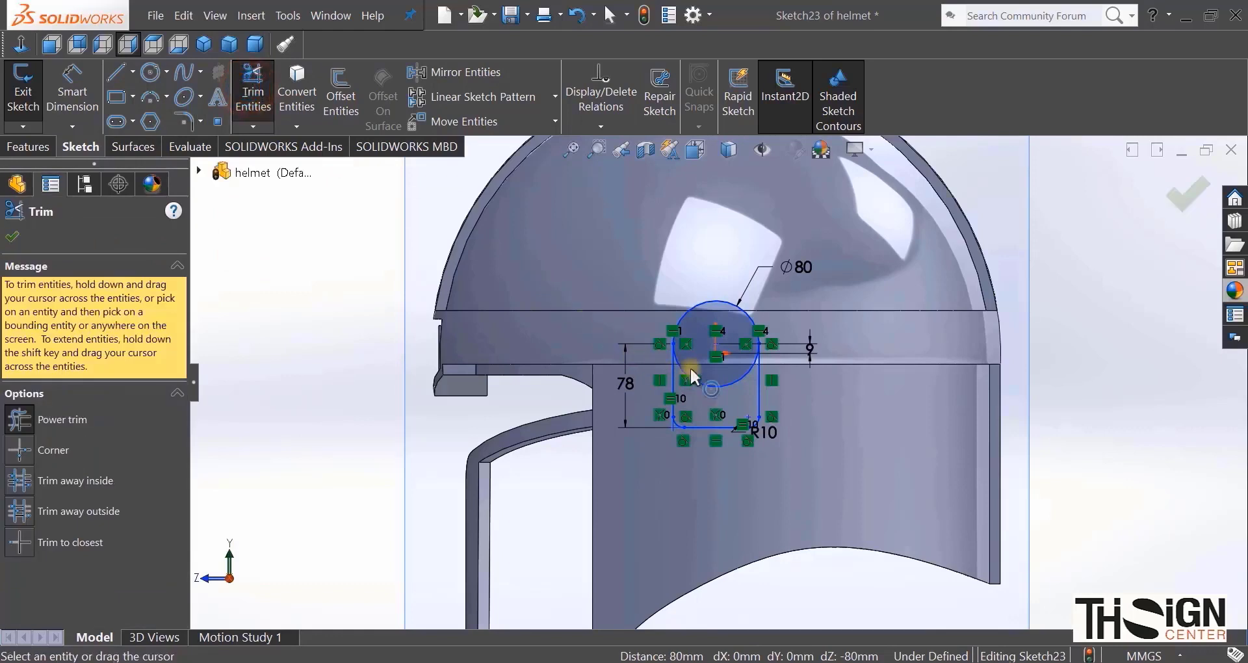
left_click_drag(709, 369, 708, 398)
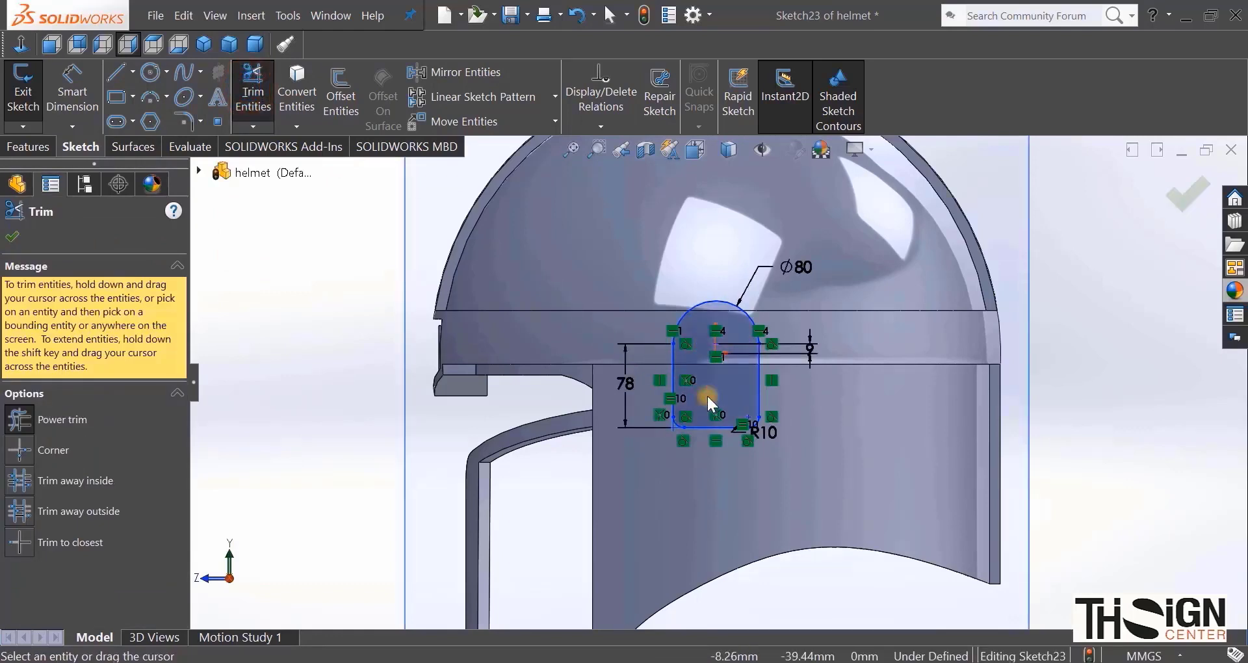
left_click(11, 238)
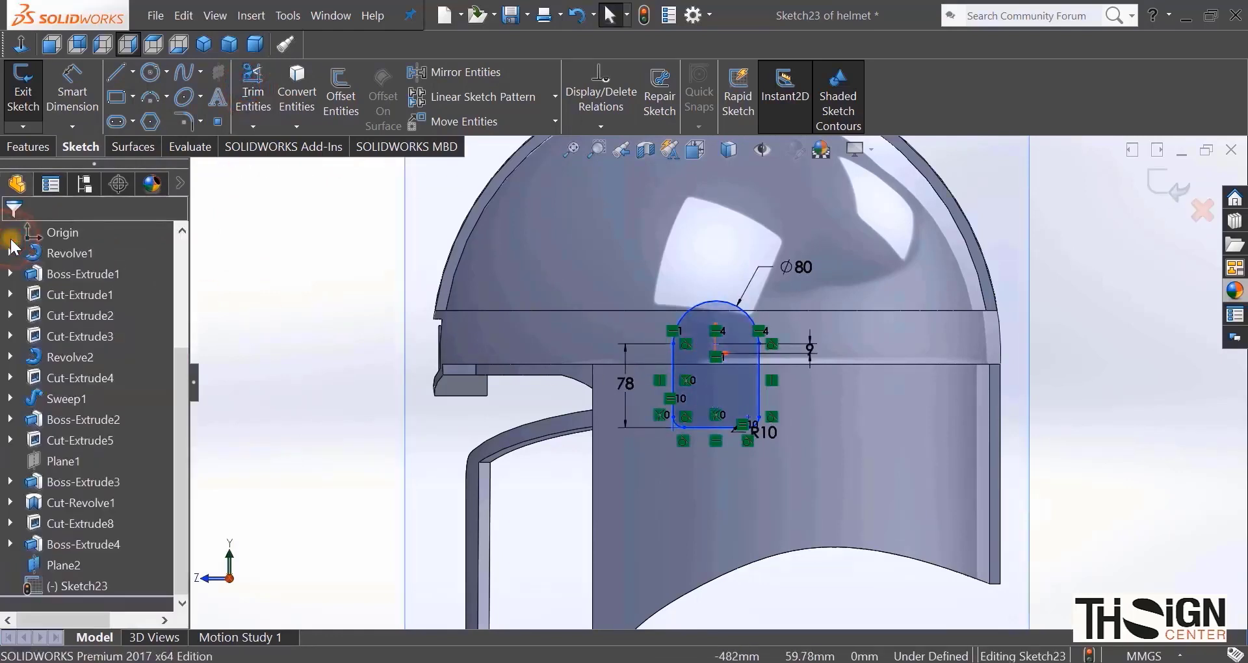
Step: Extrude the arched profile as a blind boss 25 mm deep in the reversed direction, toward the helmet
left_click(28, 154)
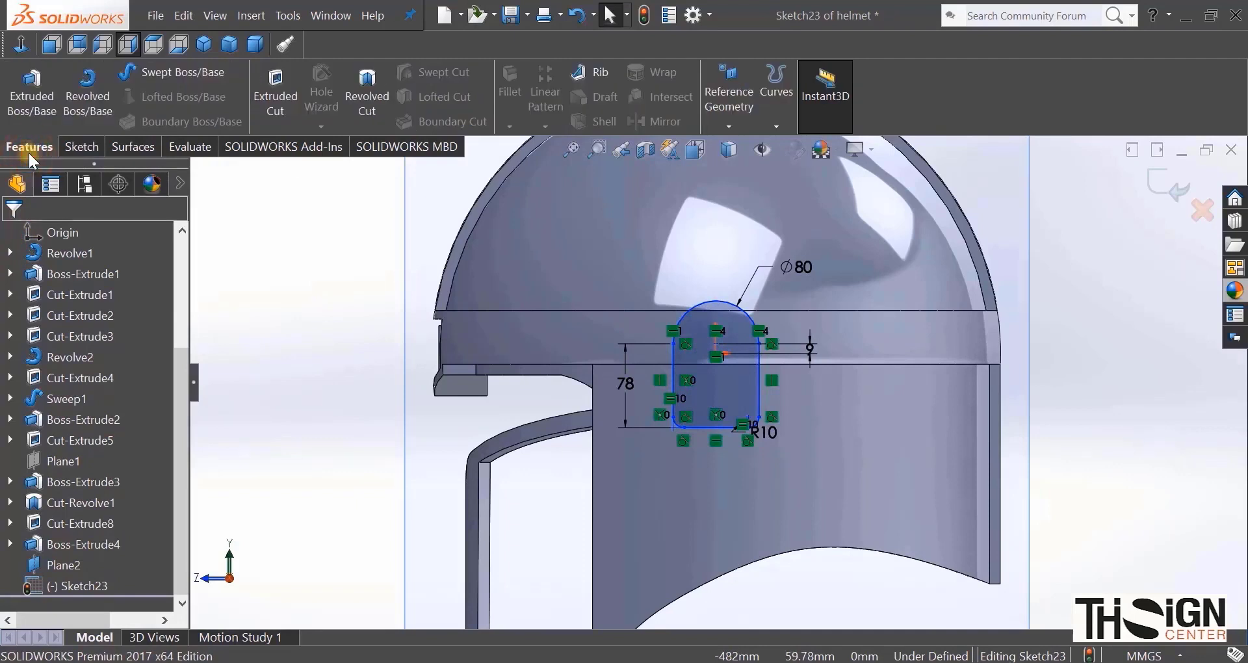
left_click(29, 101)
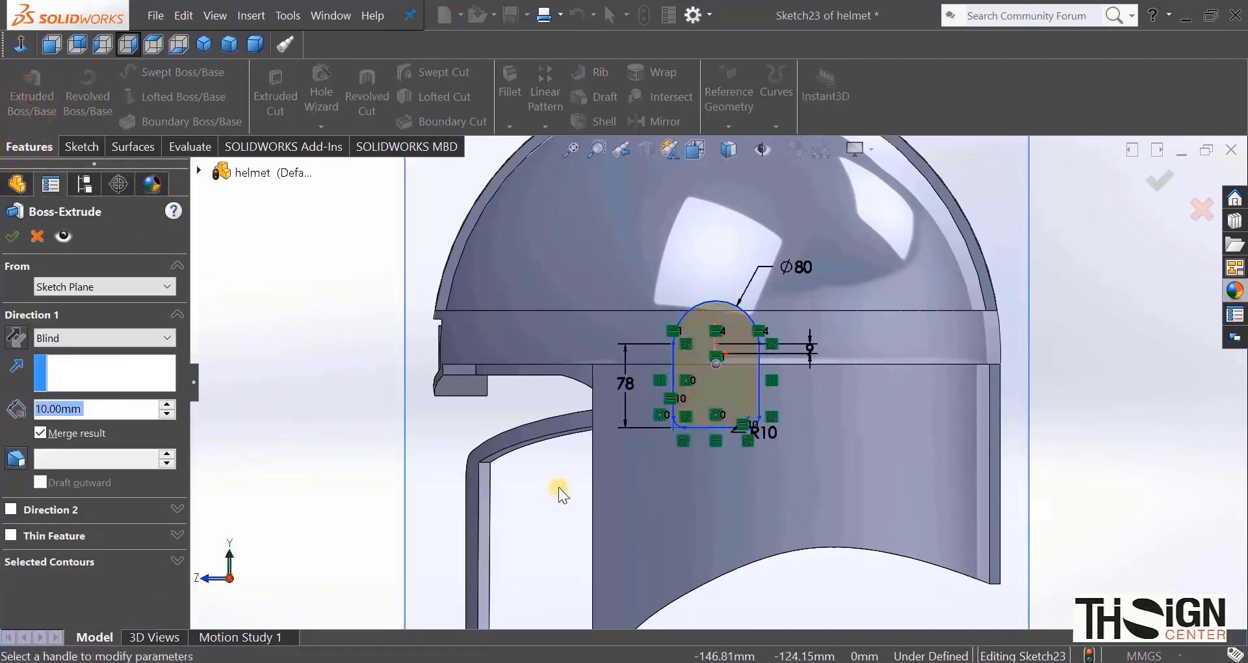
mouse_move(560, 494)
middle_mouse_down()
mouse_move(588, 432)
mouse_move(502, 401)
middle_mouse_up()
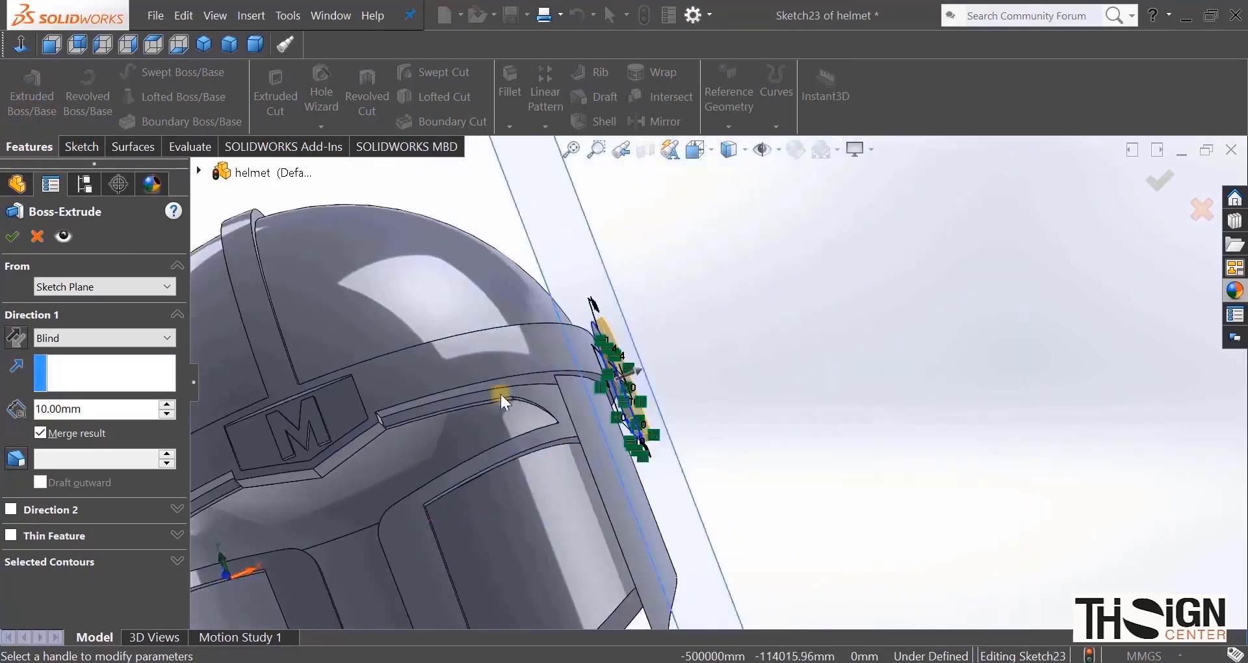
left_click(17, 338)
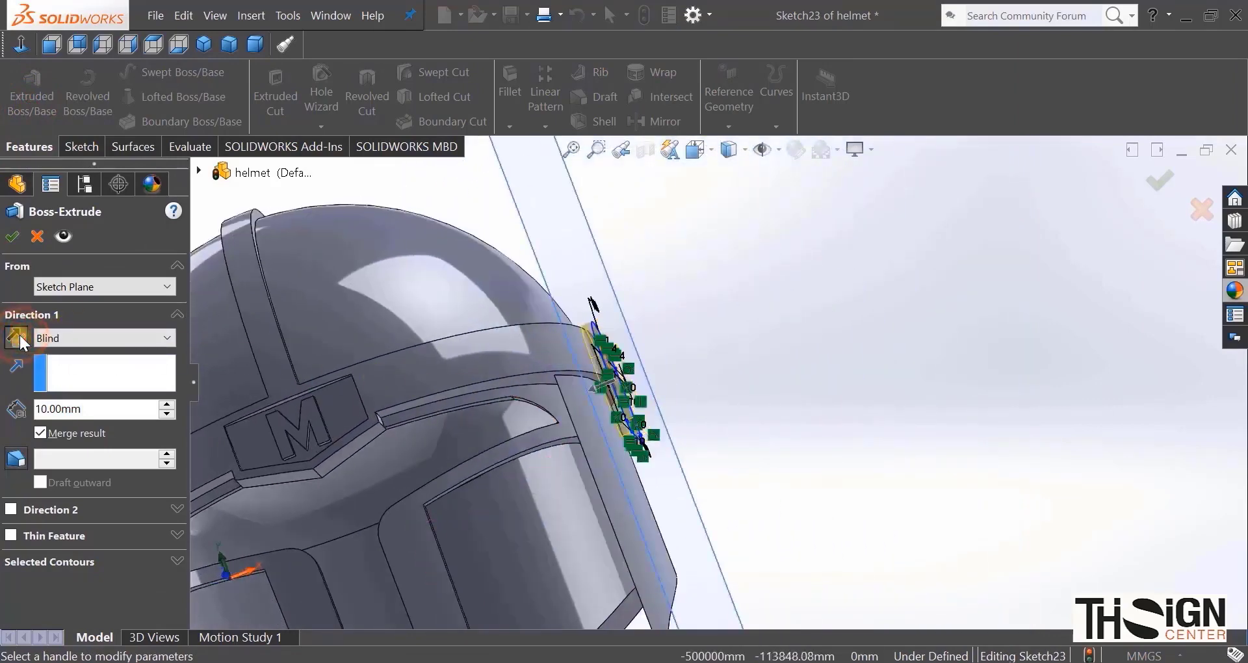
double_click(94, 412)
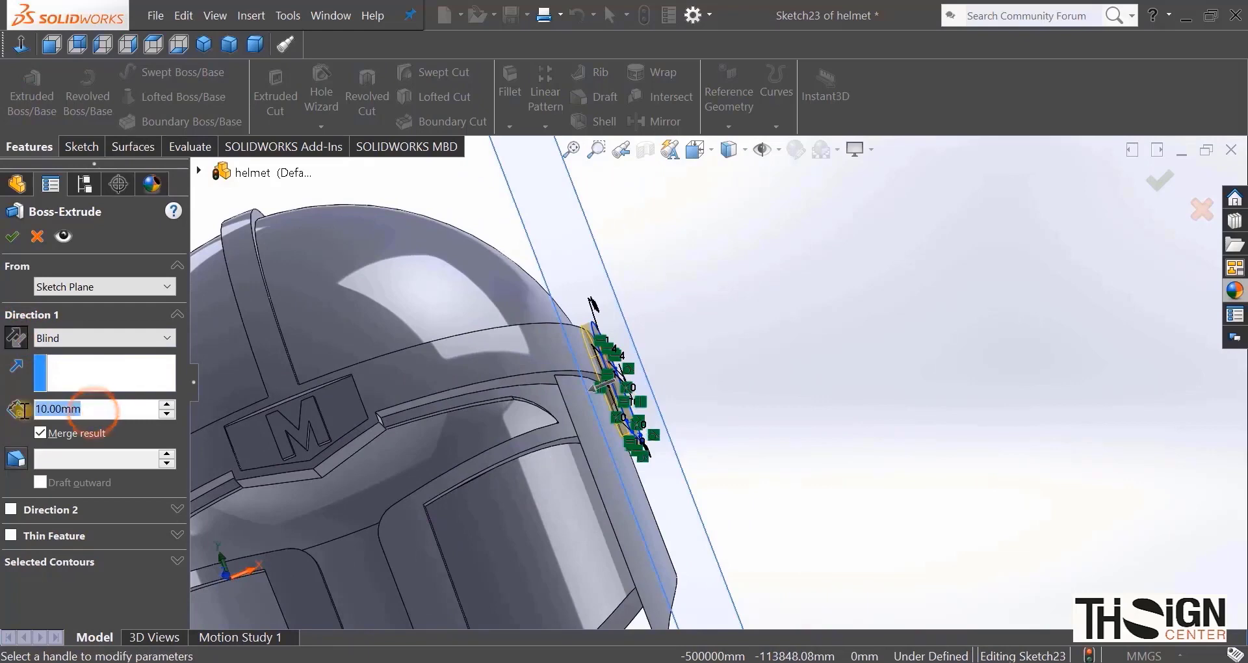
type("25")
key("Return")
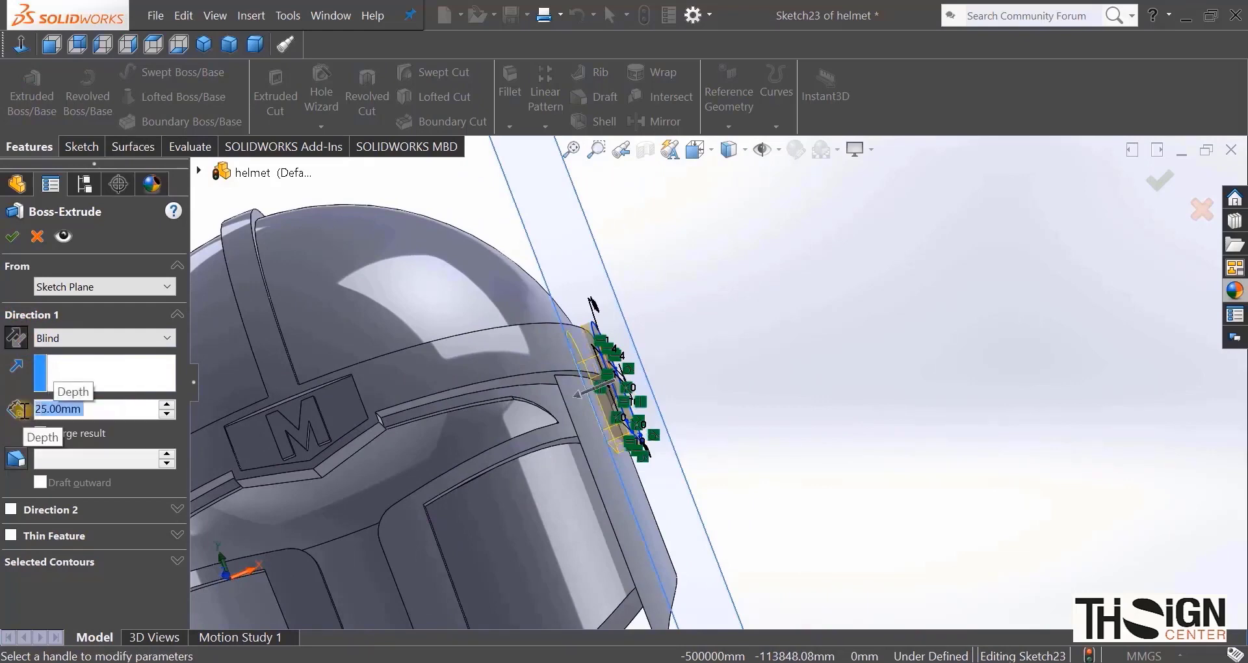
left_click(12, 237)
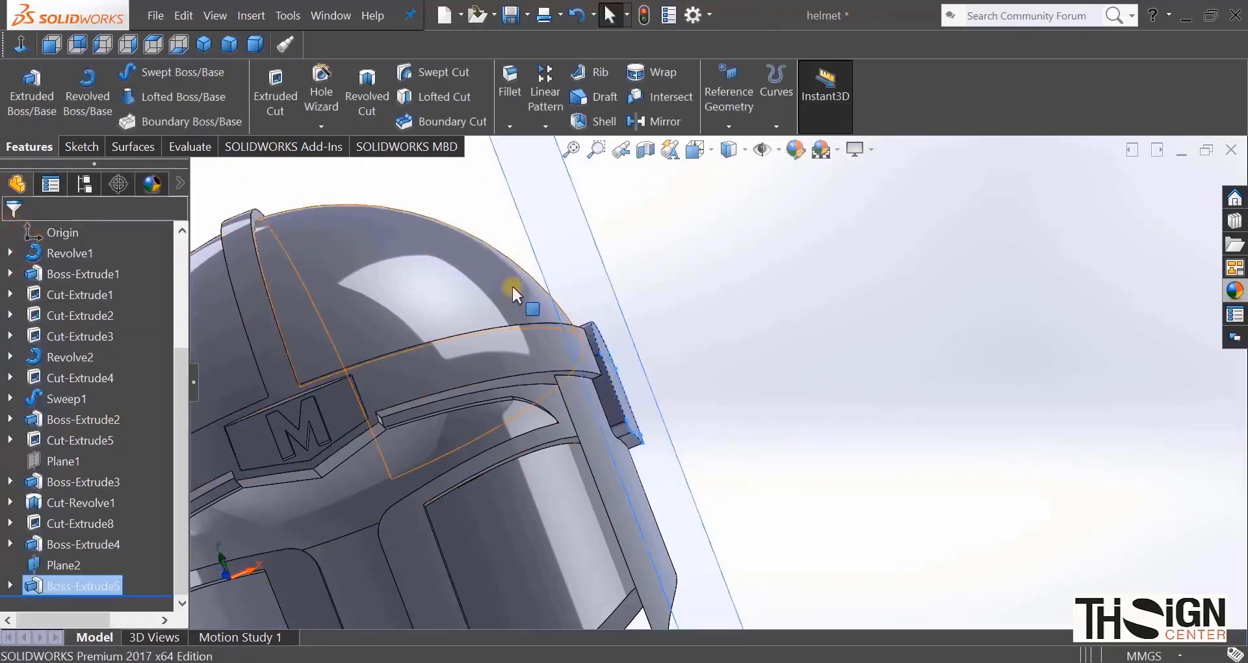
Step: Start a sketch on the Front Plane, view it straight on, and hide Plane2
left_click(669, 277)
middle_click_drag(668, 276, 671, 444)
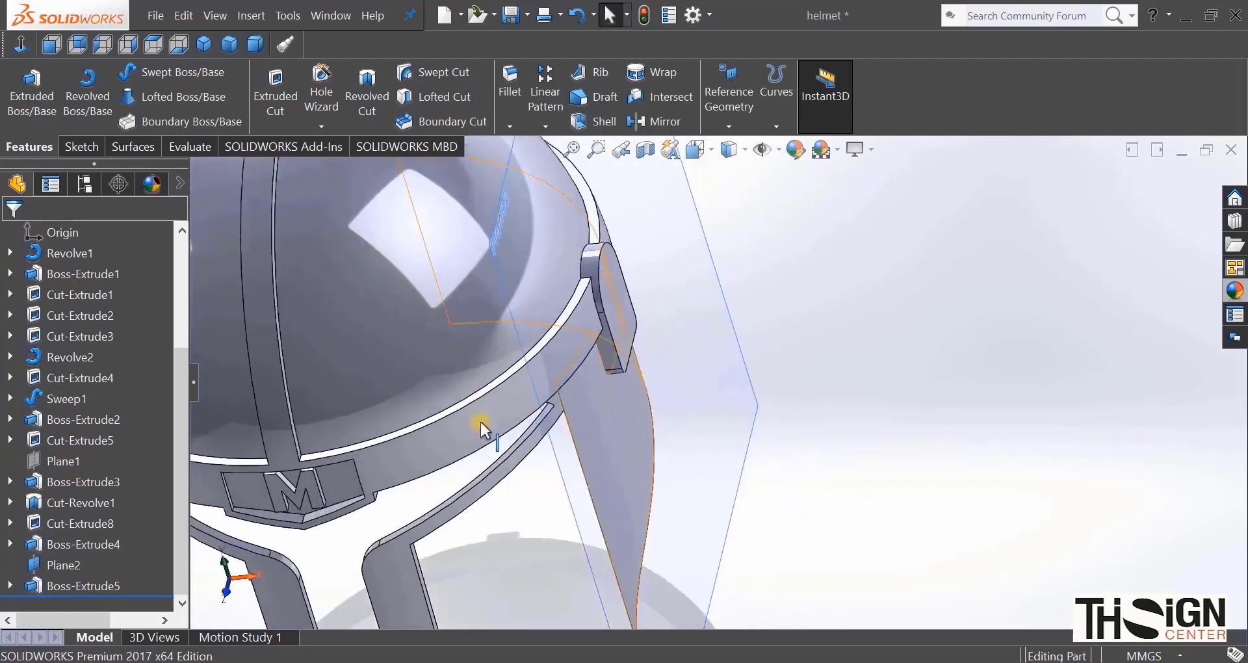
left_click_drag(182, 398, 177, 291)
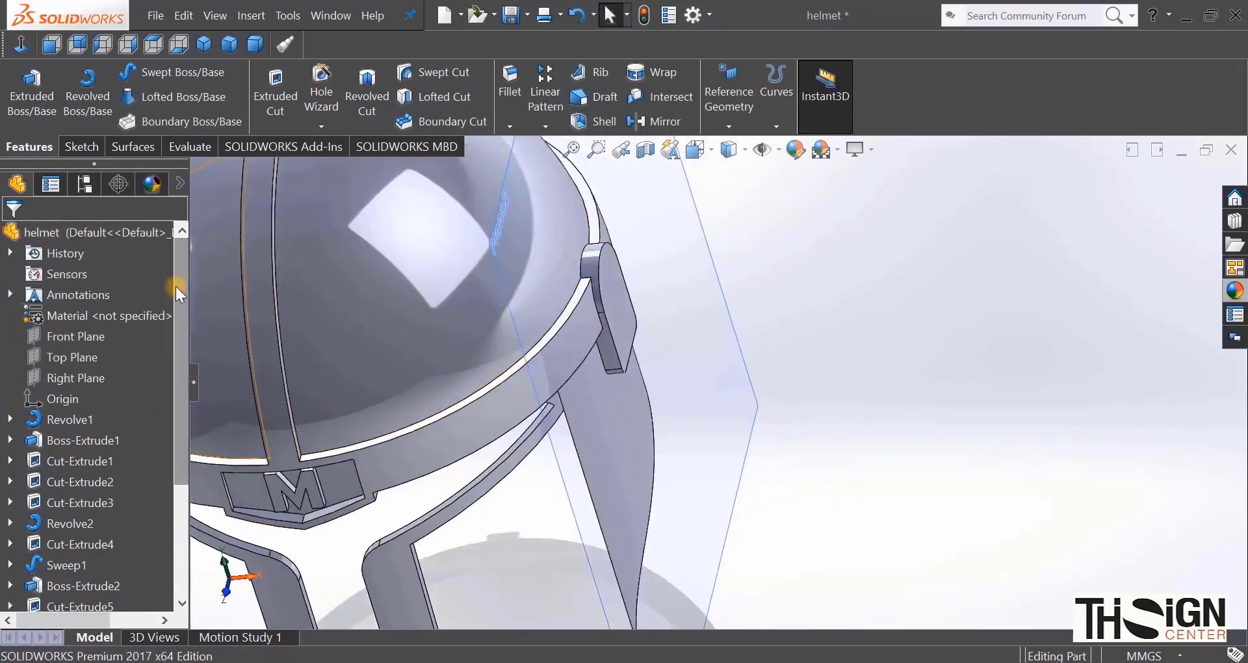
left_click(70, 335)
left_click(88, 308)
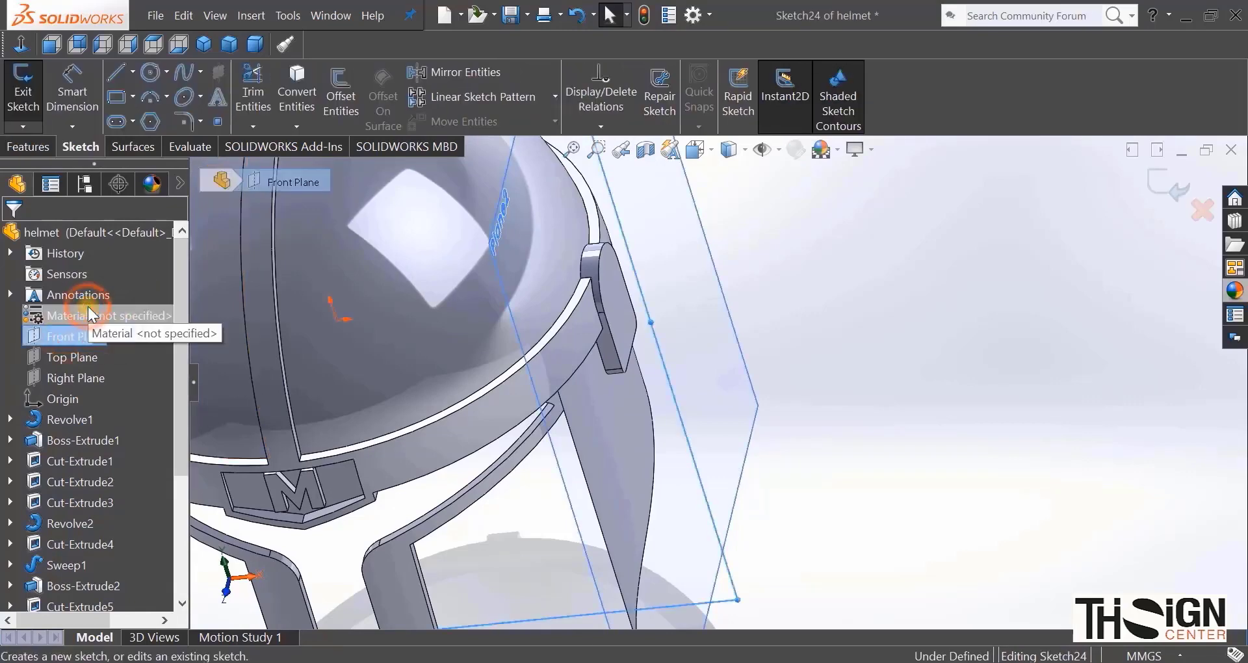
left_click(97, 583)
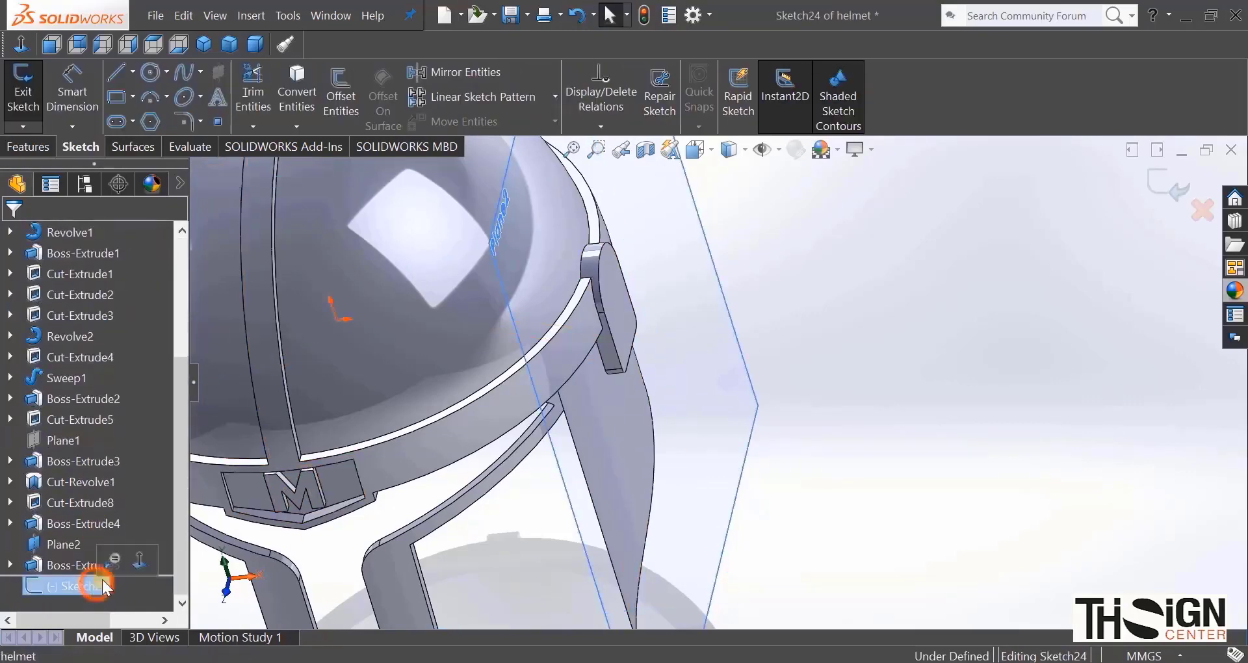
left_click(138, 556)
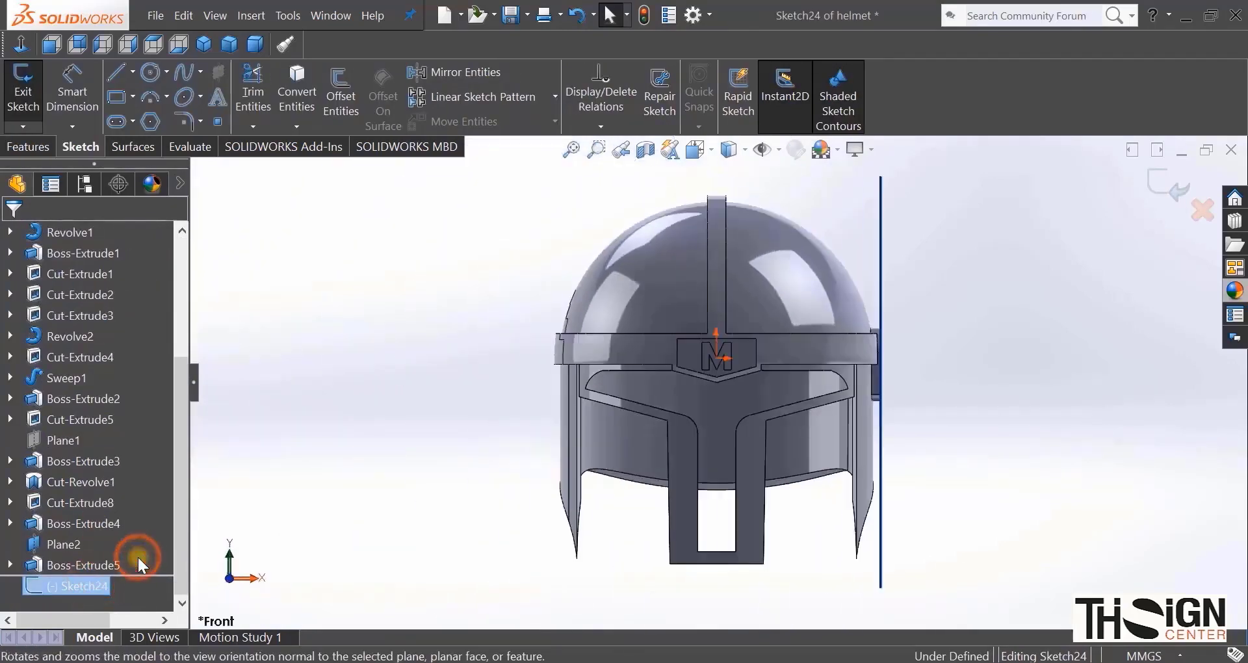
right_click(65, 544)
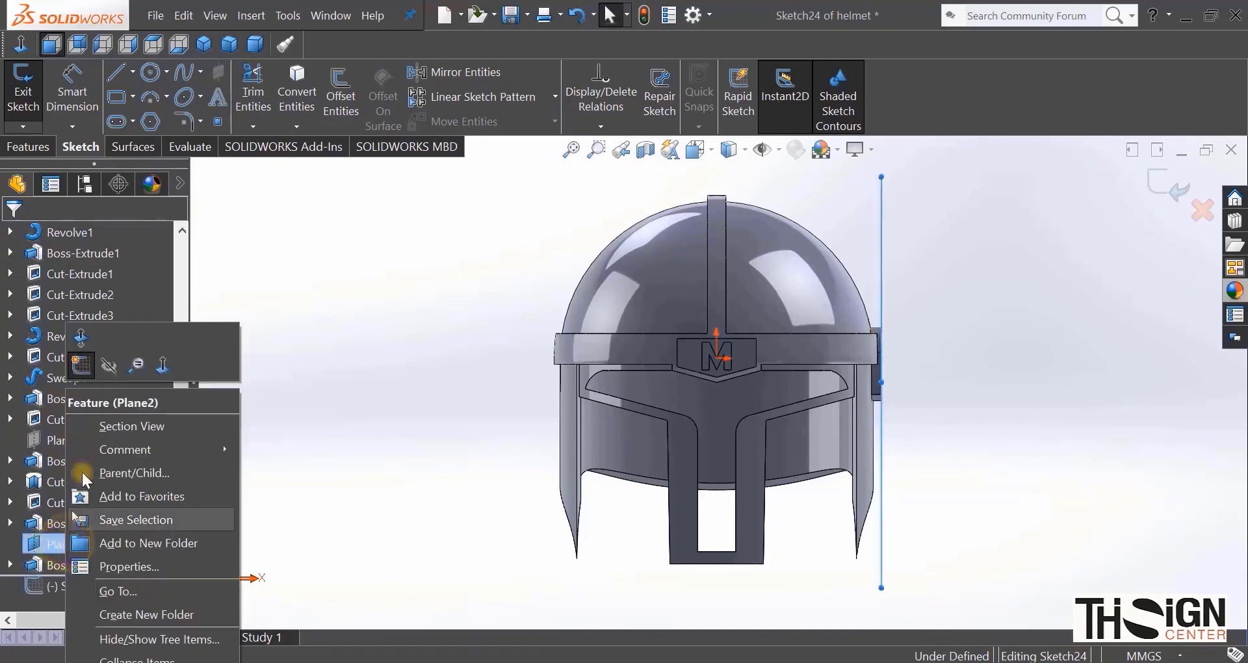
left_click(108, 366)
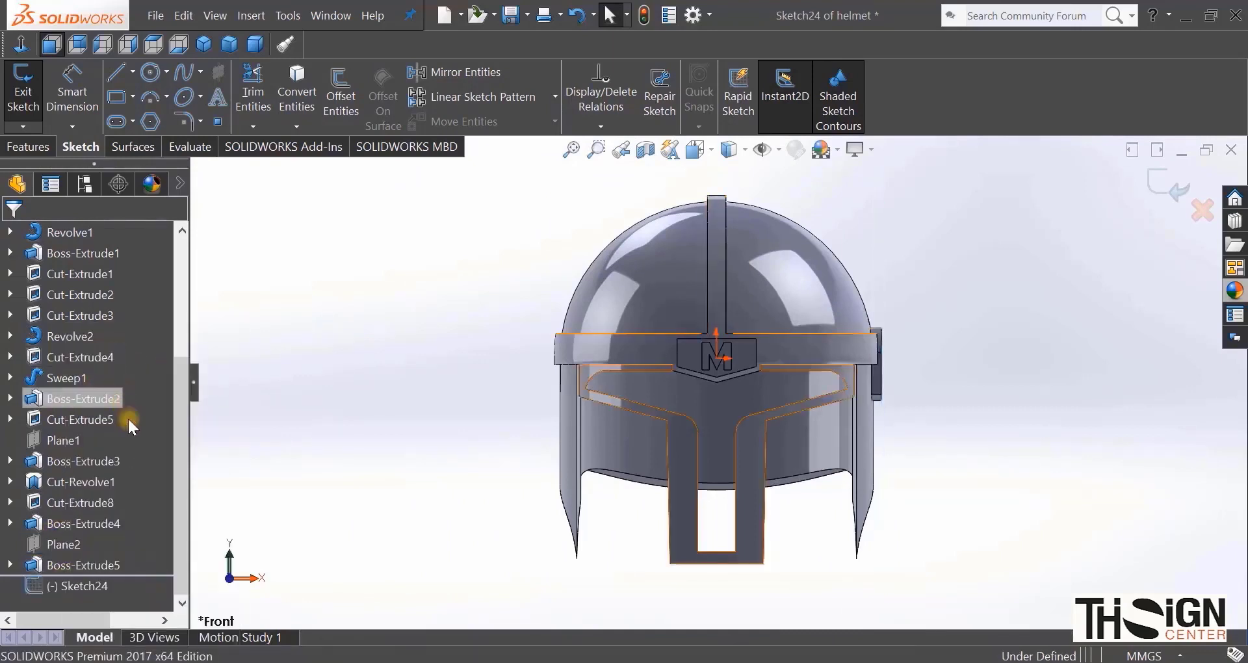
Step: Sketch a two-point spline from the side boss's outer edge diagonally down to a point inside the boss
scroll(875, 380, "down", 5)
scroll(875, 380, "down", 2)
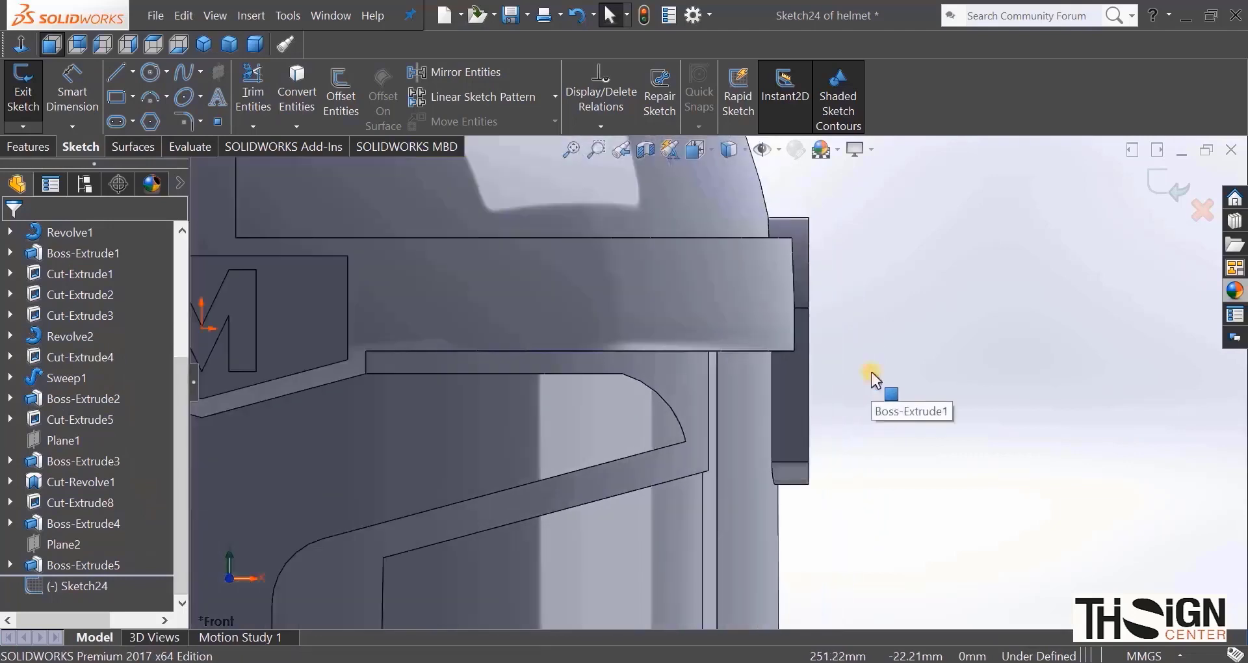
left_click(185, 68)
scroll(803, 418, "down", 2)
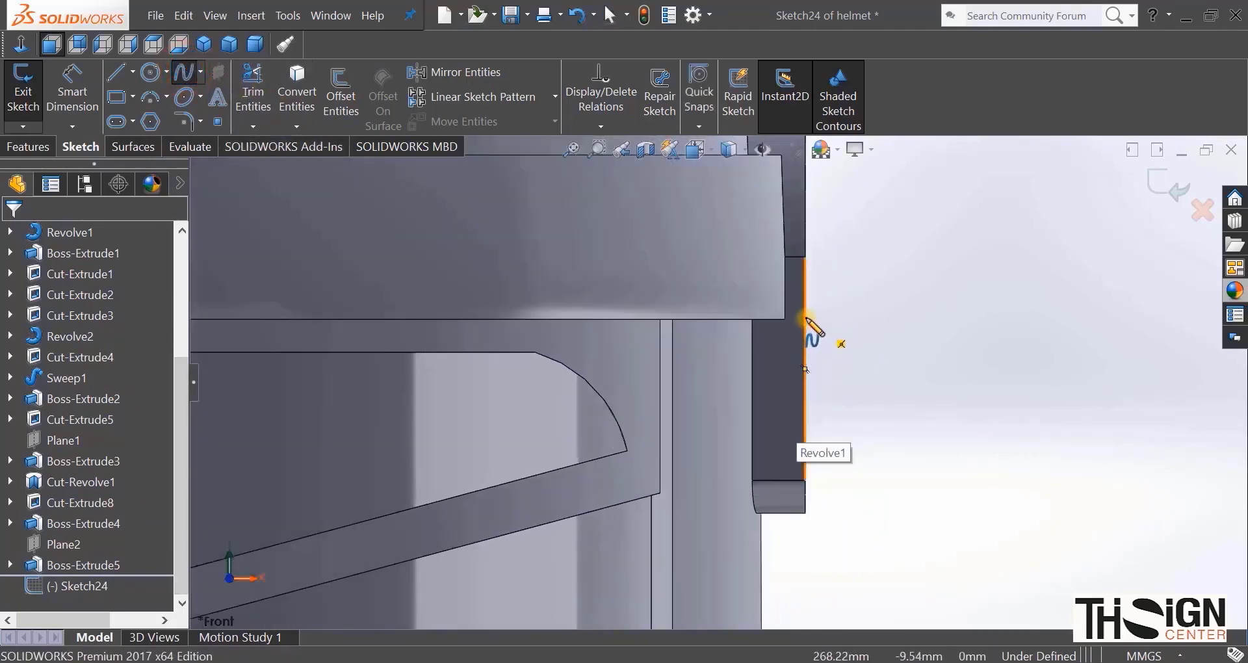
left_click(807, 319)
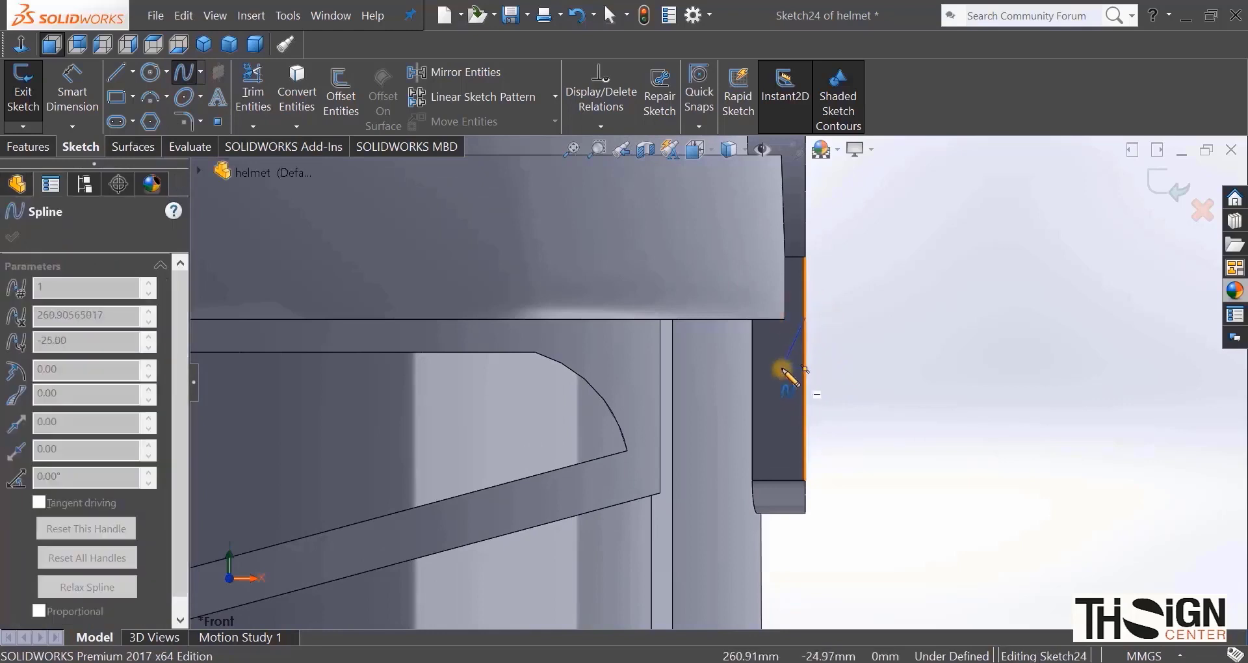
left_click(782, 370)
right_click(782, 422)
left_click(812, 436)
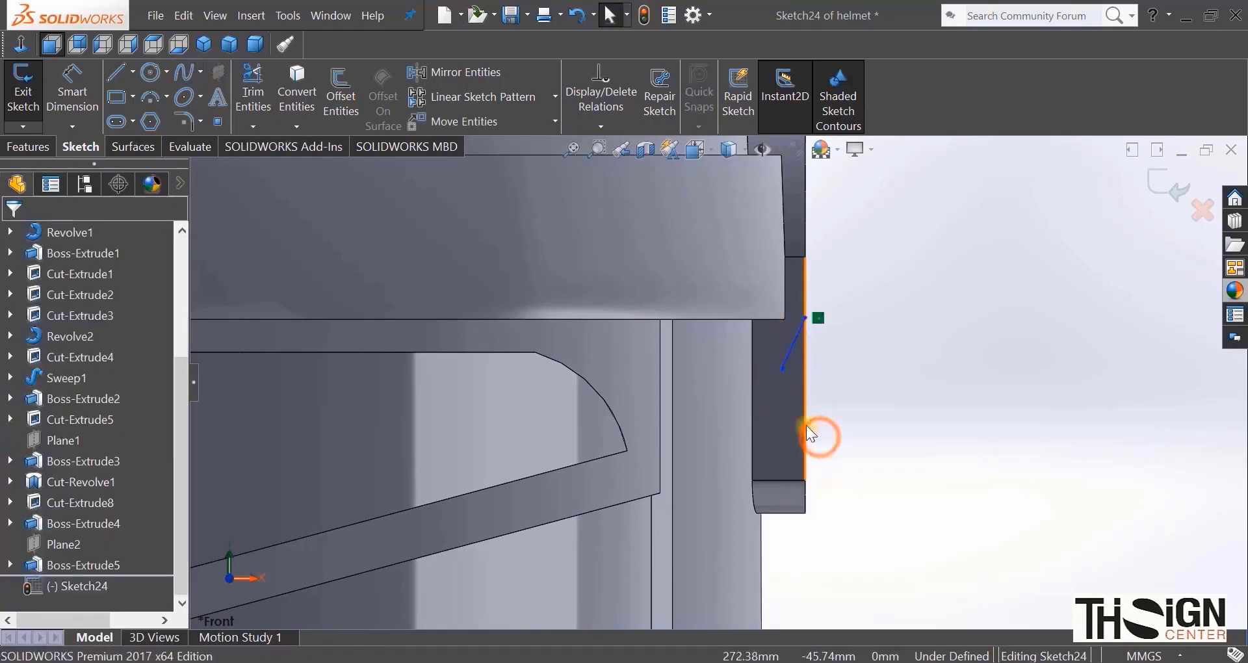
Step: Sketch a vertical line about 54 mm long from the spline's lower end down past the boss's bottom edge
left_click(117, 73)
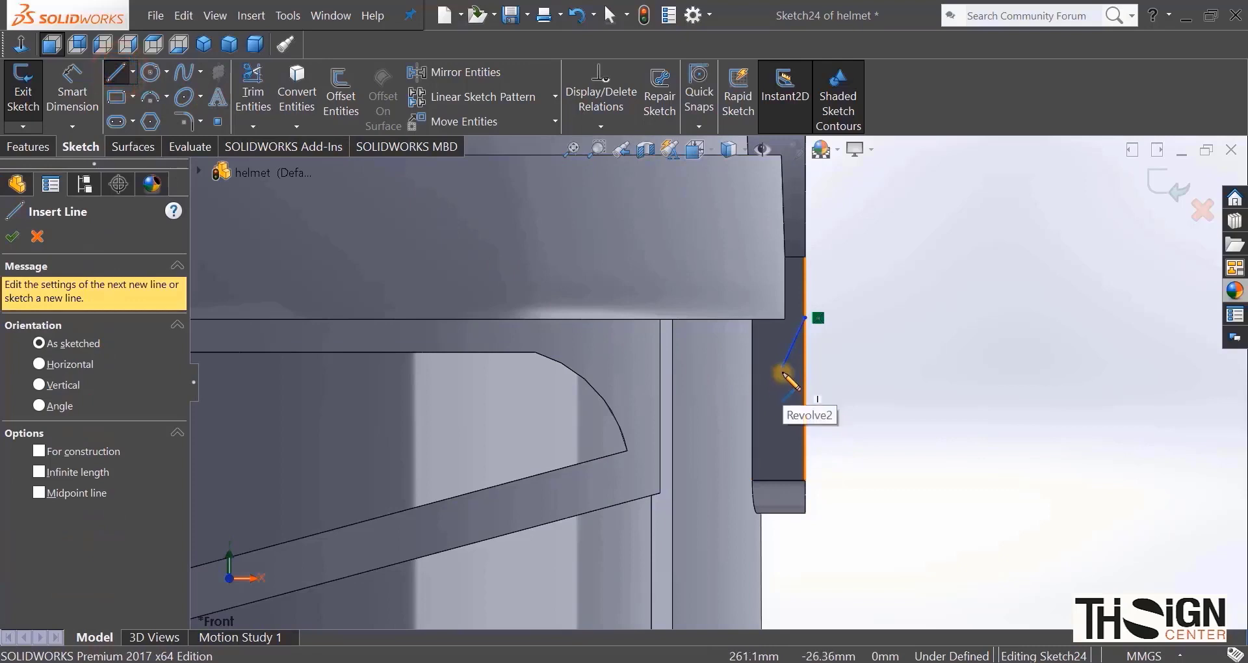
left_click(782, 369)
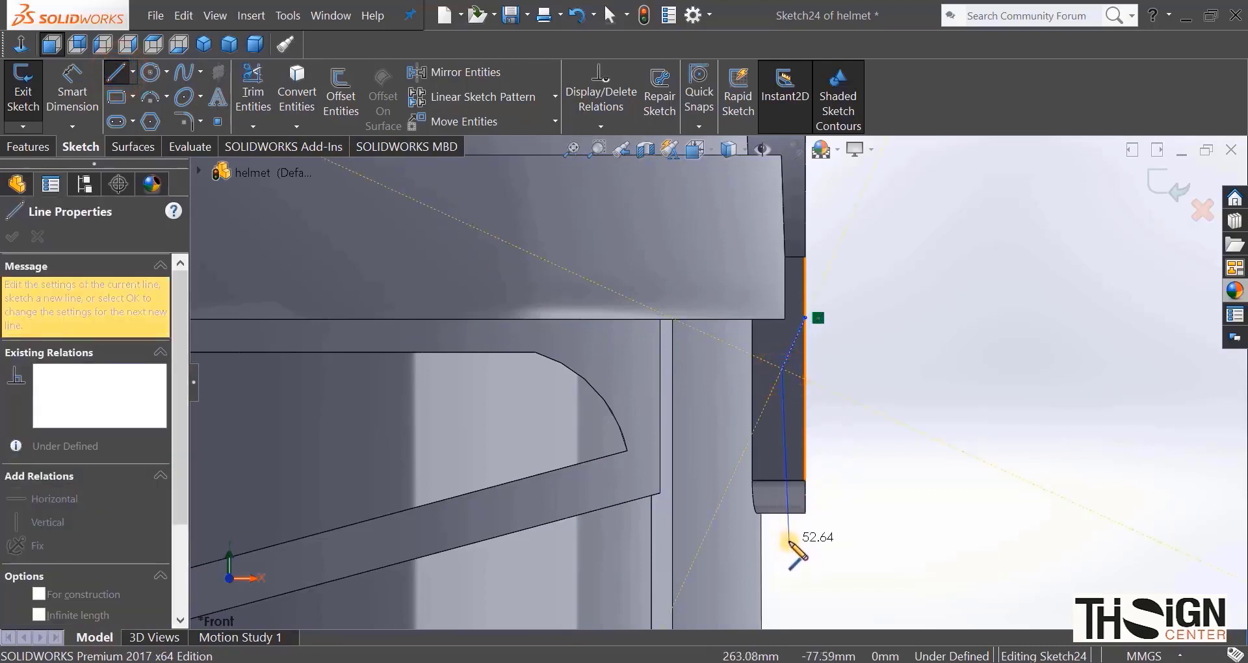
left_click(783, 547)
right_click(941, 336)
left_click(961, 351)
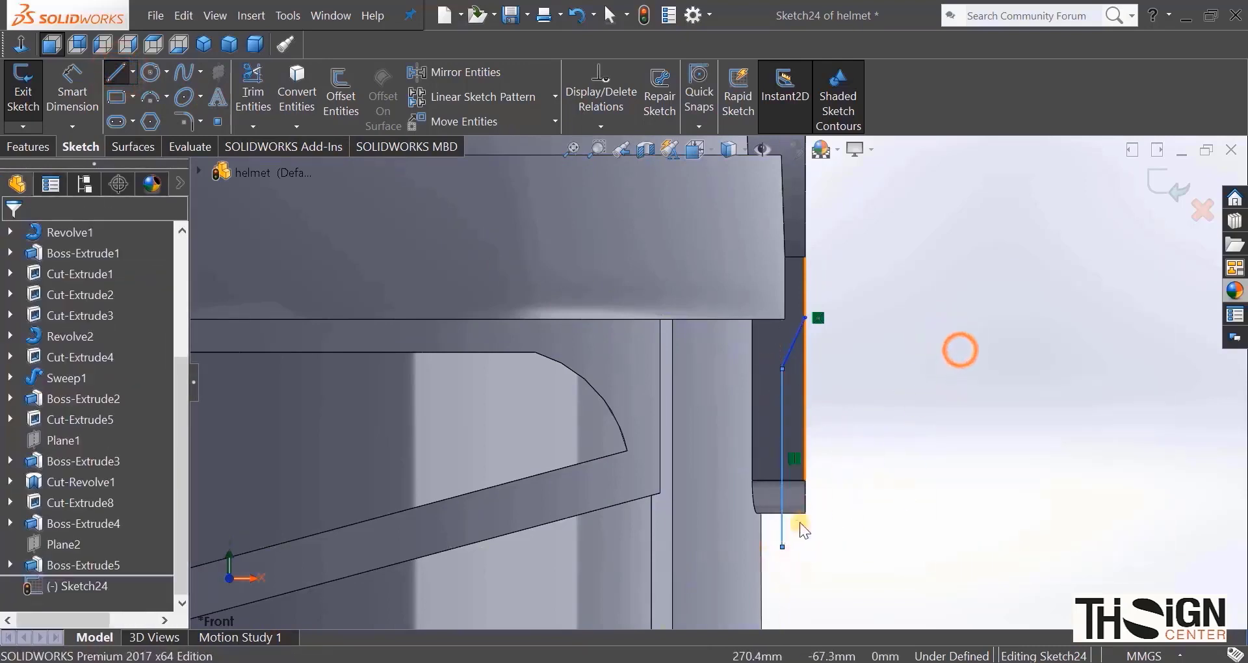
left_click(783, 528)
left_click(65, 287)
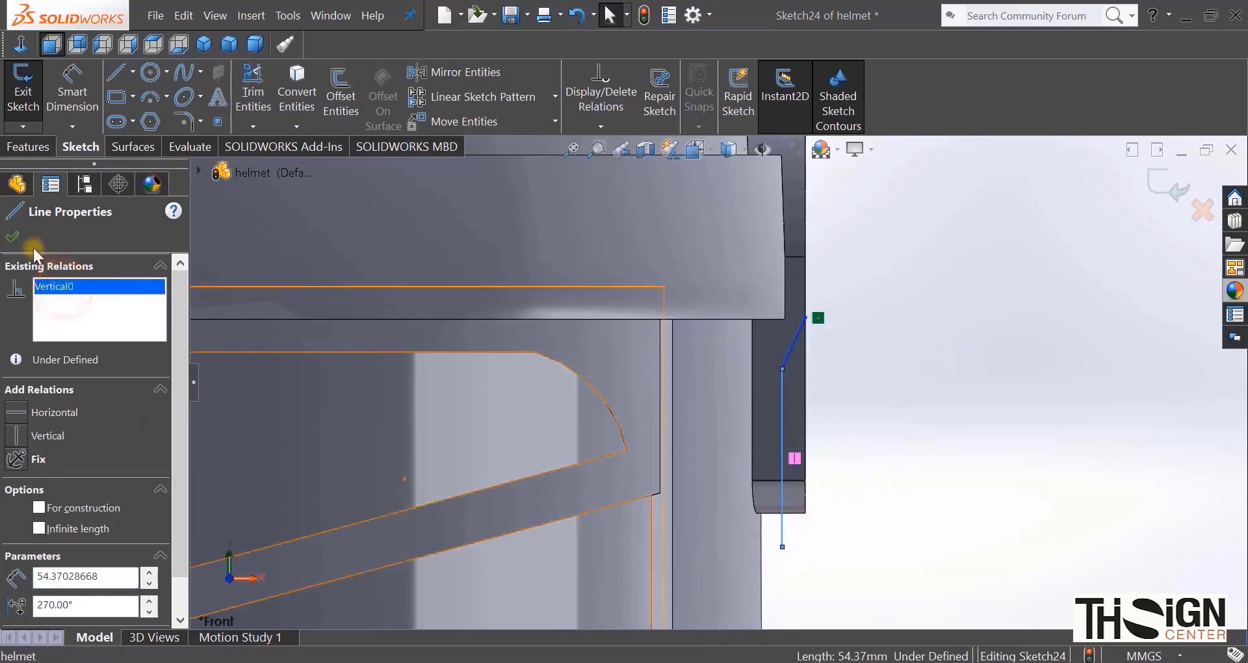
left_click(13, 237)
left_click(840, 378)
scroll(840, 377, "up", 2)
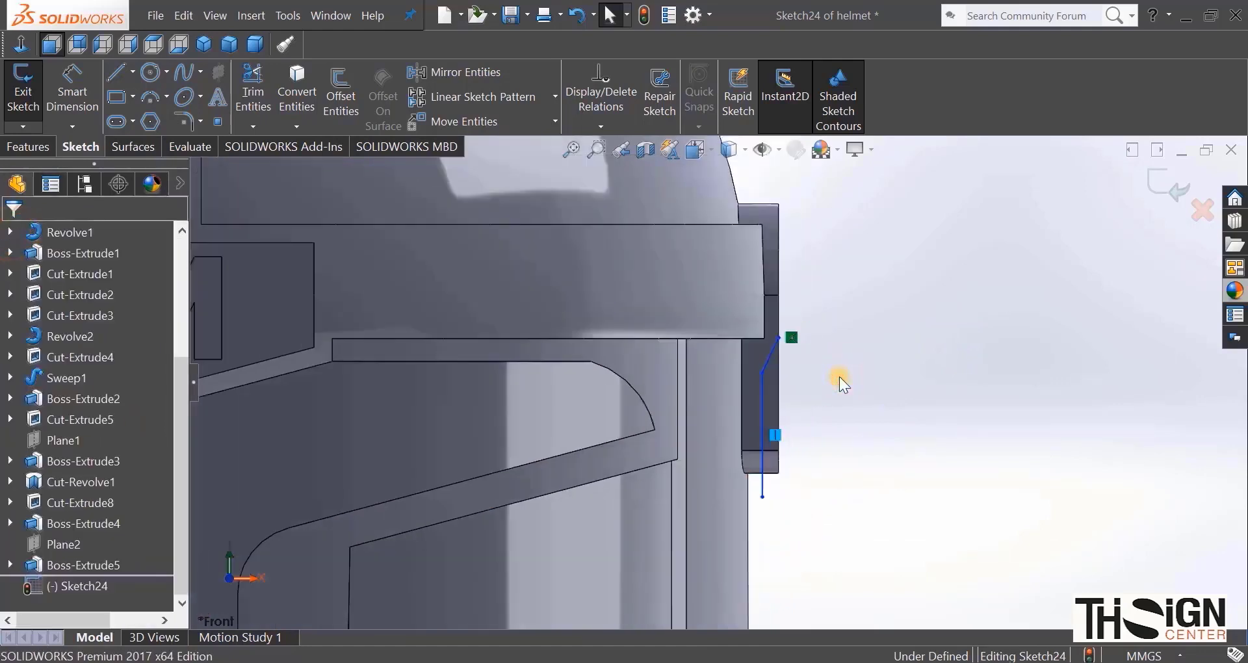
Step: Dimension the vertical distance from the boss's top outer corner to the spline's upper end as 75 mm
left_click(72, 91)
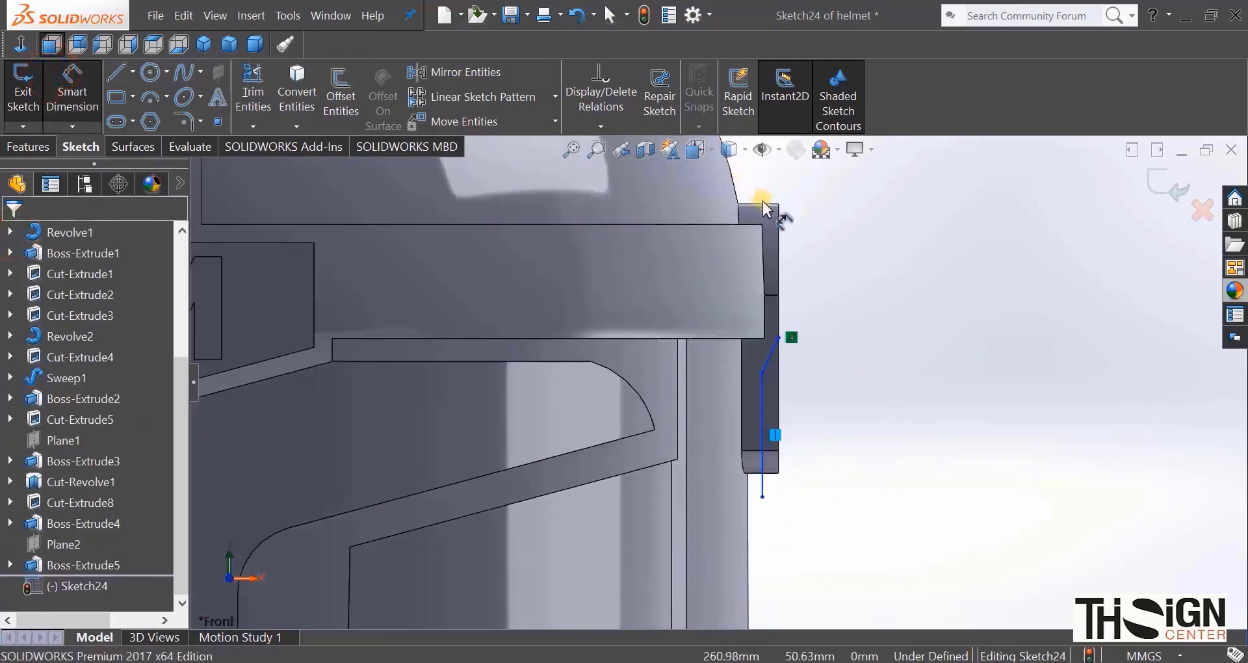
left_click(779, 205)
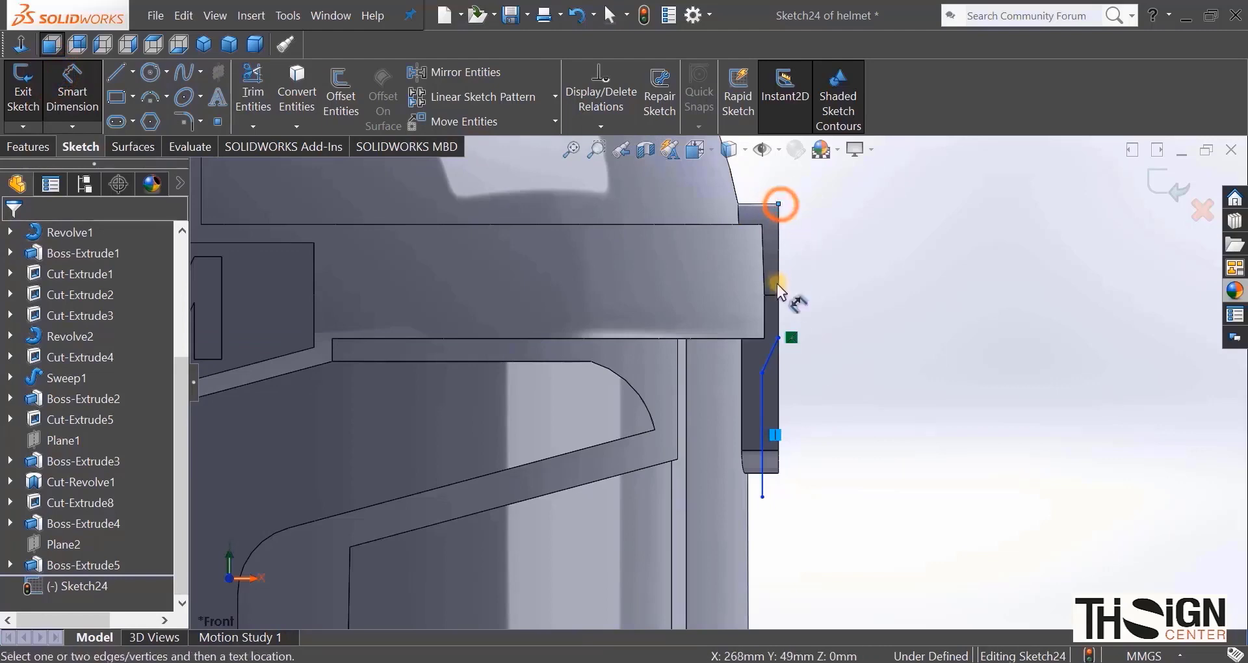
left_click(779, 337)
left_click(825, 276)
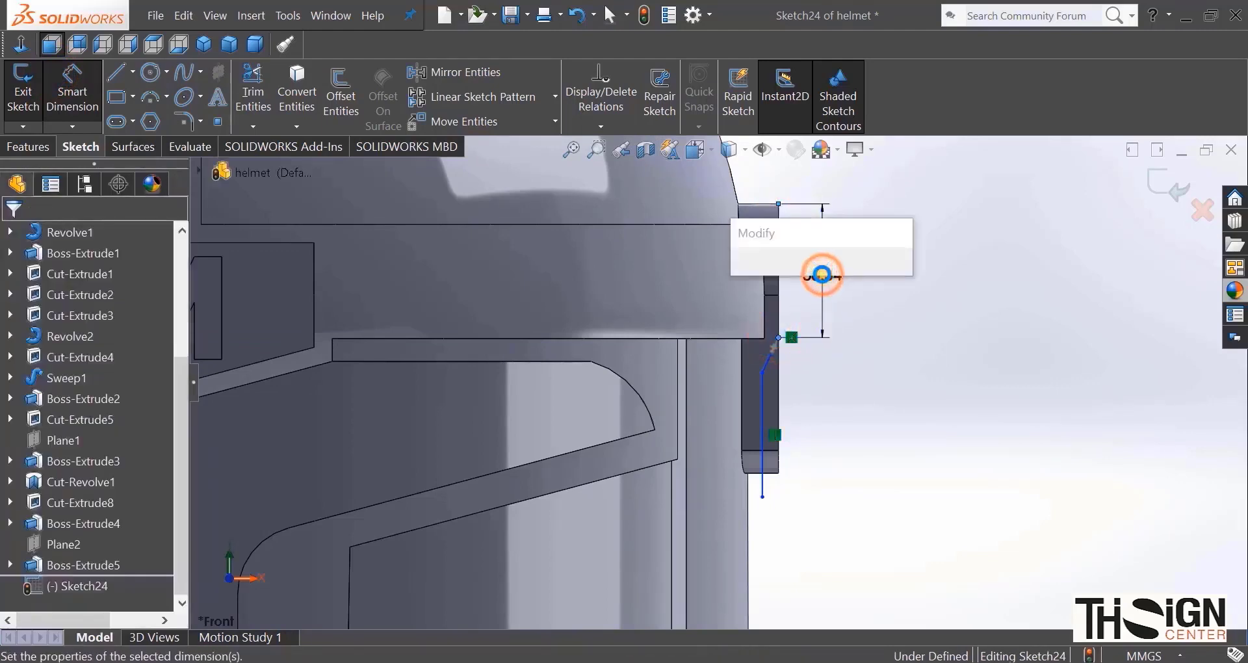
type("75")
key("Return")
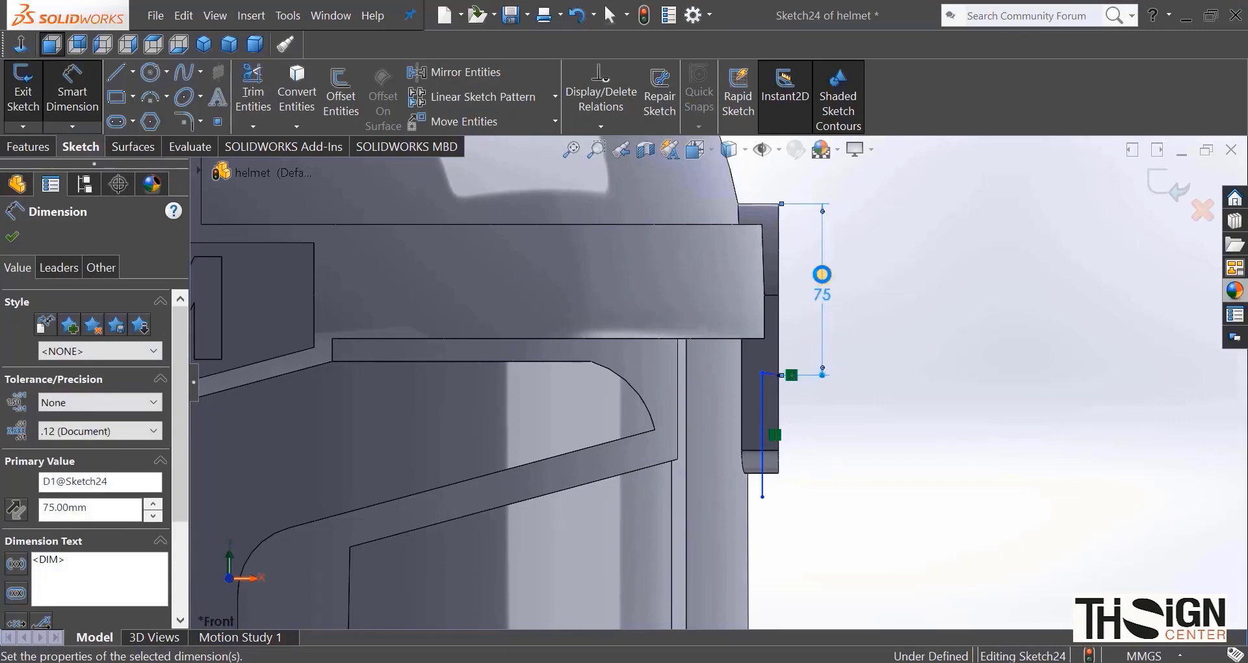
Step: Dimension the vertical distance from the spline's lower end to the boss's bottom edge as 25 mm
scroll(770, 374, "down", 3)
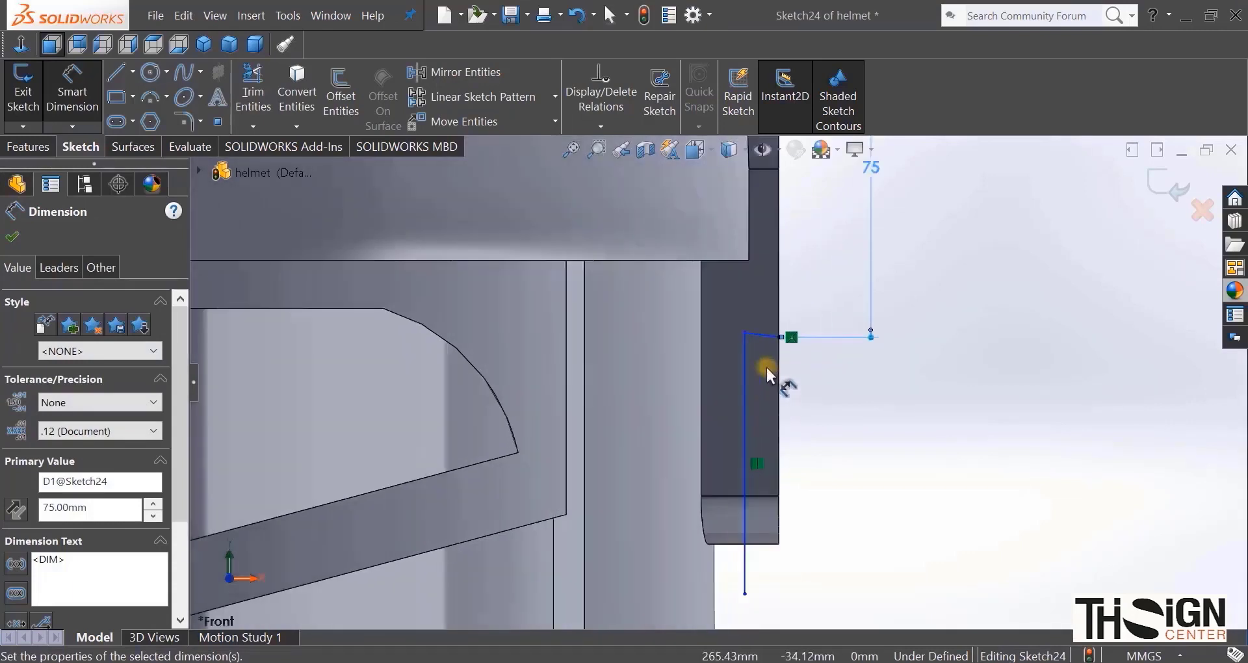
left_click(746, 331)
left_click(767, 543)
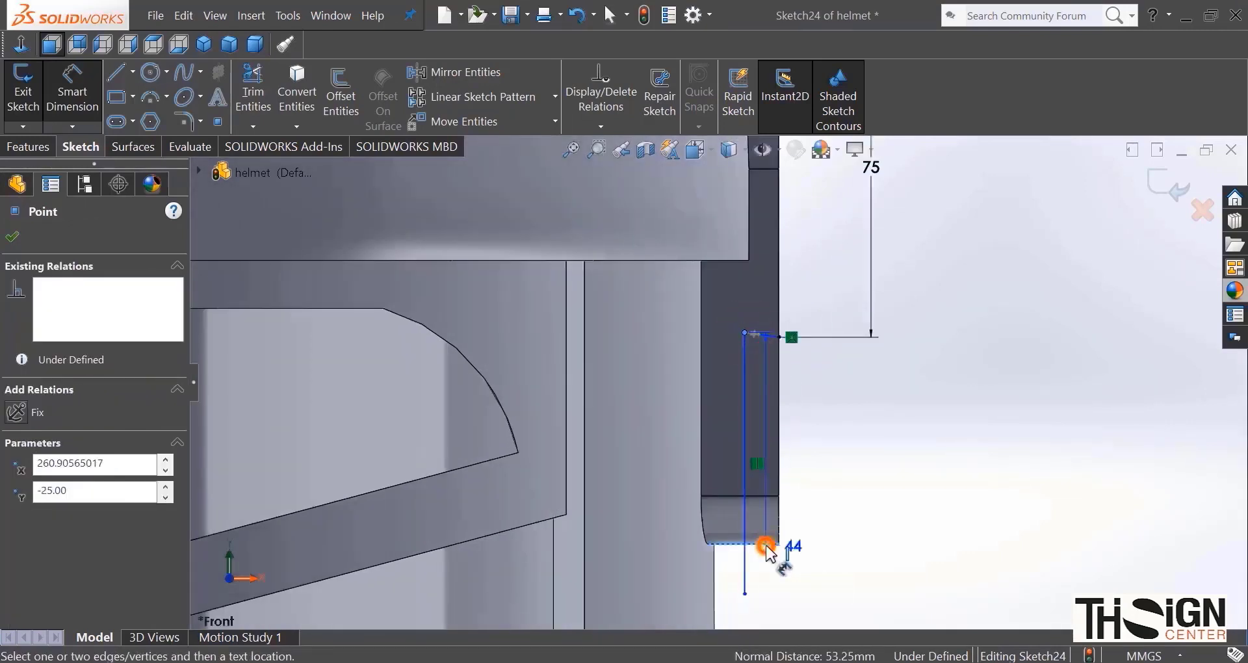
left_click(928, 474)
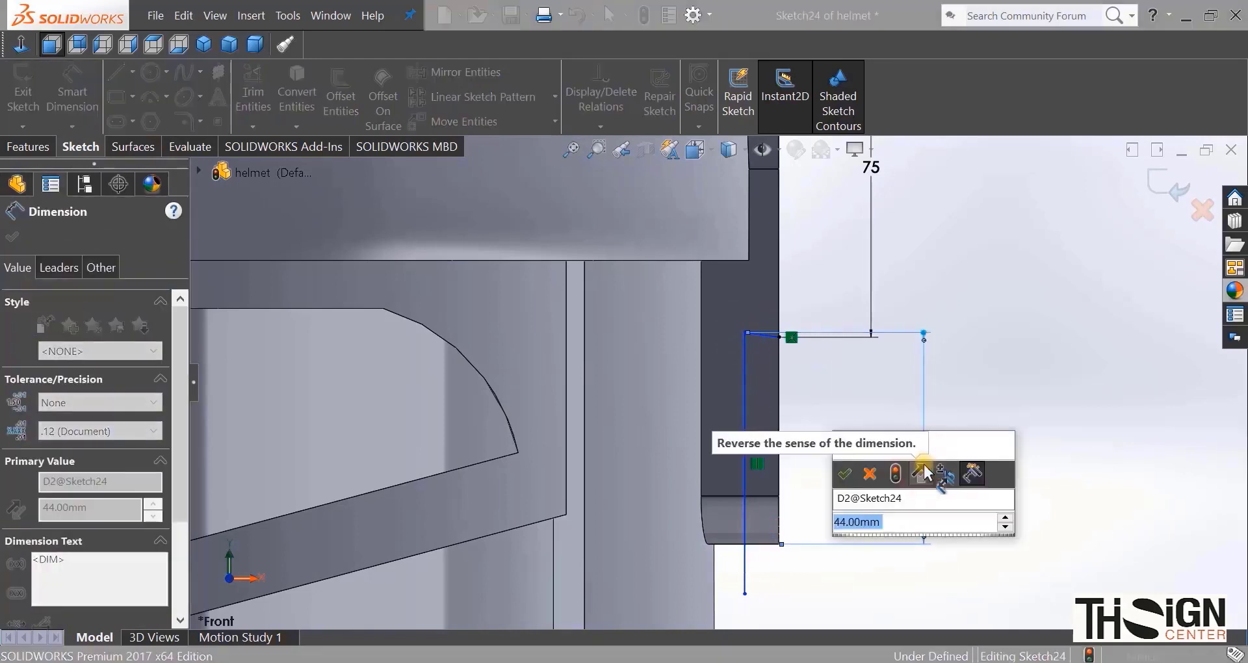
type("25")
key("Return")
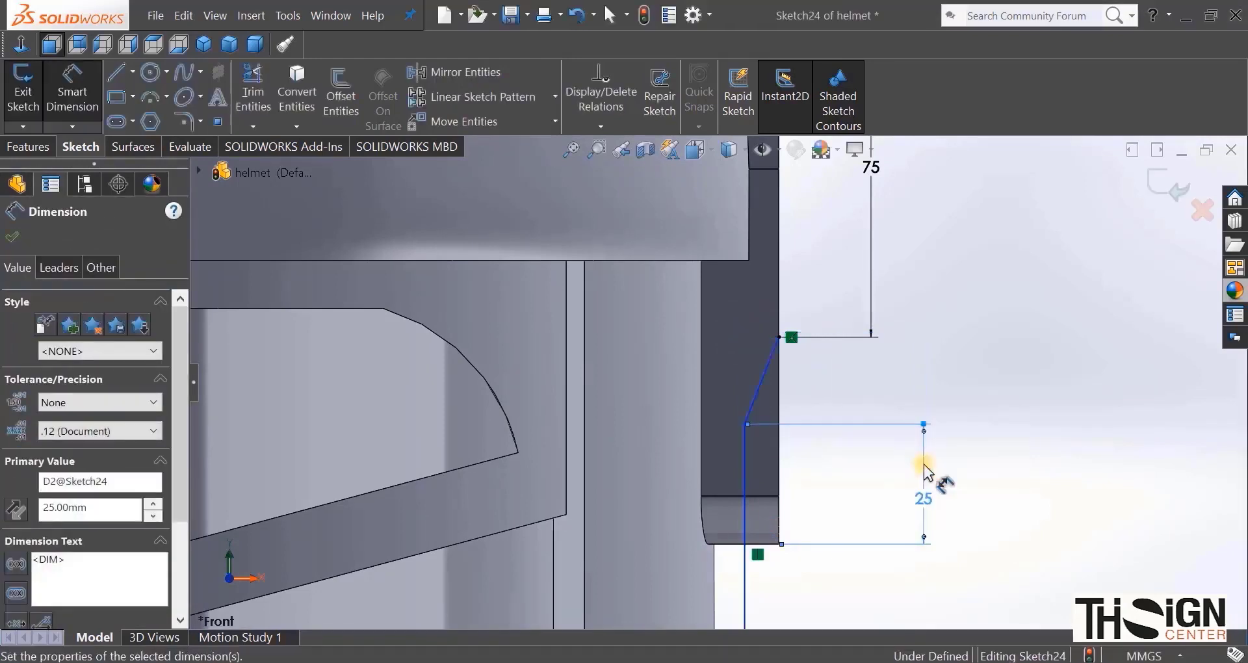
left_click(16, 238)
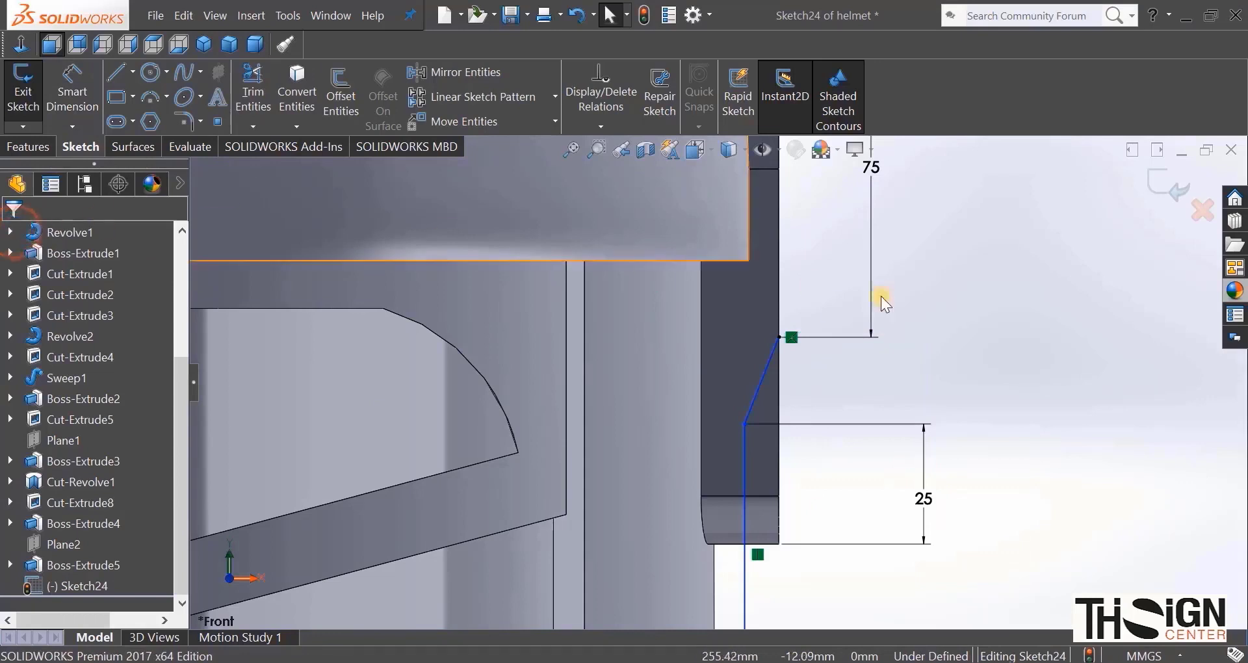
Step: Bend the straight spline into a smooth S-curve by adjusting its end tangent handles
left_click(748, 408)
left_click_drag(759, 392, 747, 368)
key("z")
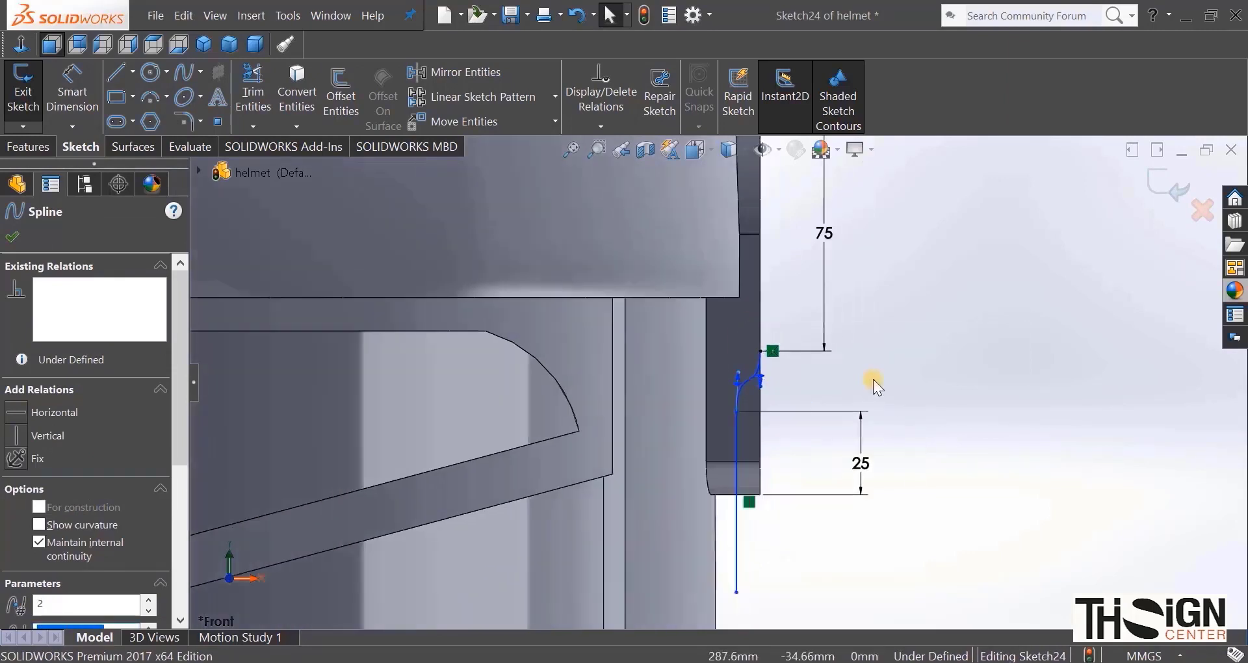
Step: Close the cut profile outside the boss with two lines joining the spline's upper end to the vertical line's lower end
left_click(114, 71)
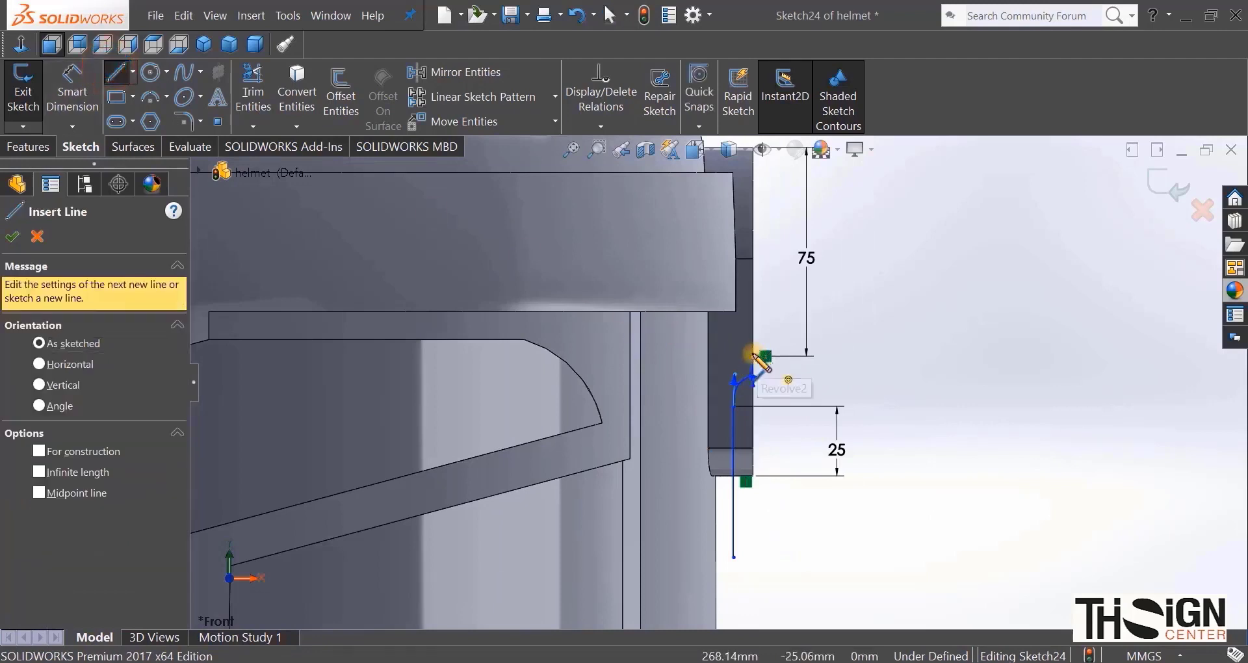
left_click(754, 356)
left_click(809, 430)
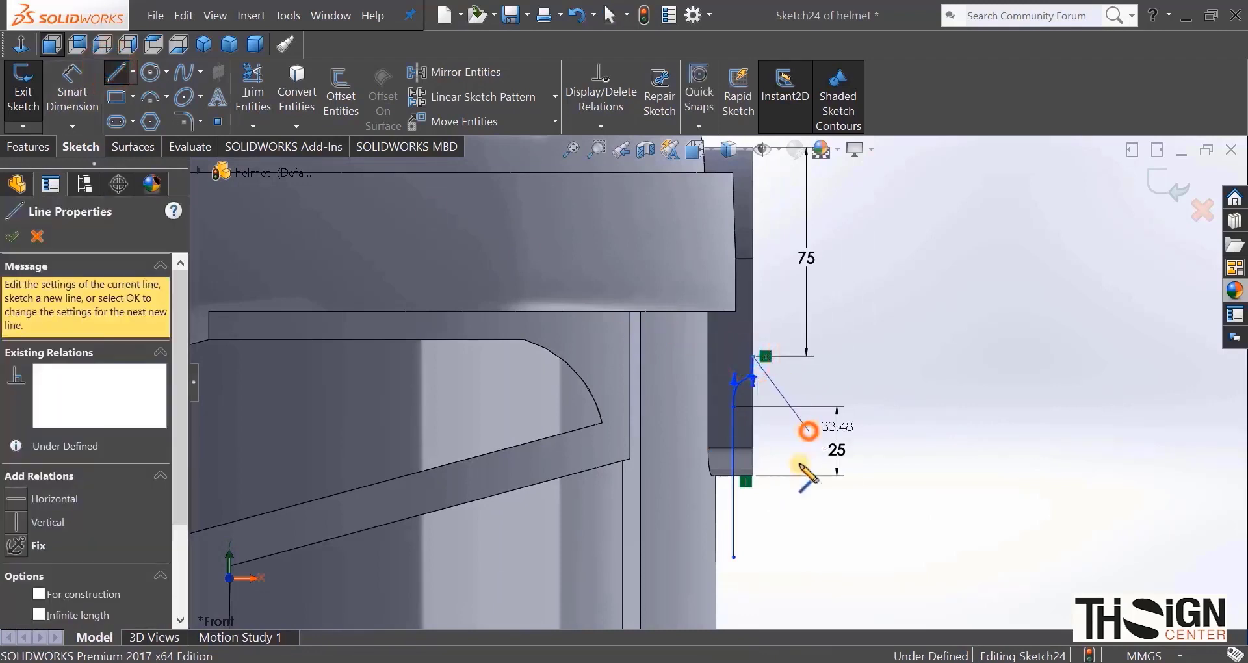
left_click(733, 557)
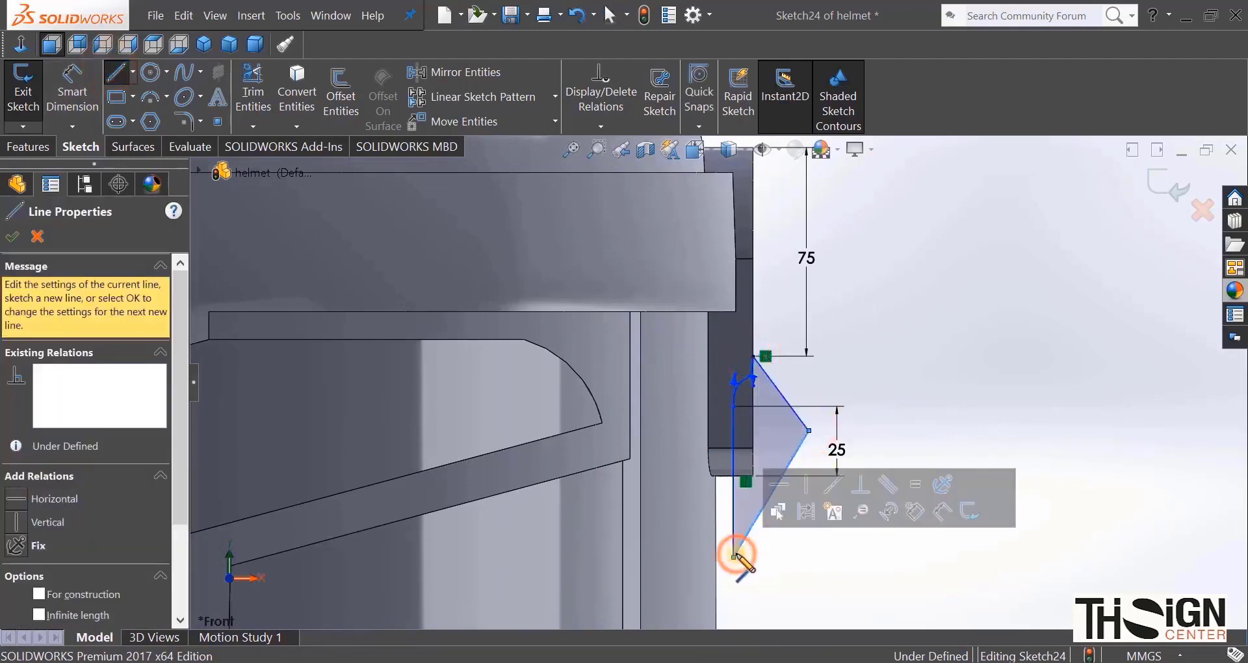
left_click(12, 237)
Step: Cut the closed profile out of the side boss with an extruded cut, Through All - Both, and show the helmet in trimetric view
left_click(29, 147)
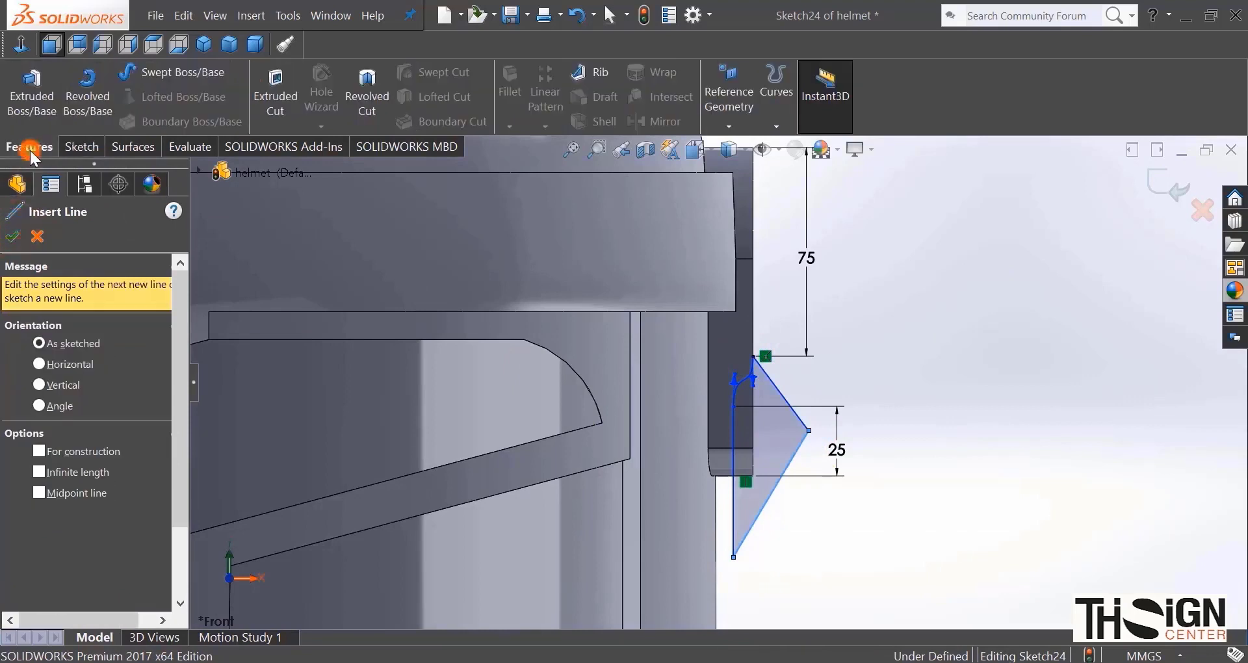
left_click(273, 97)
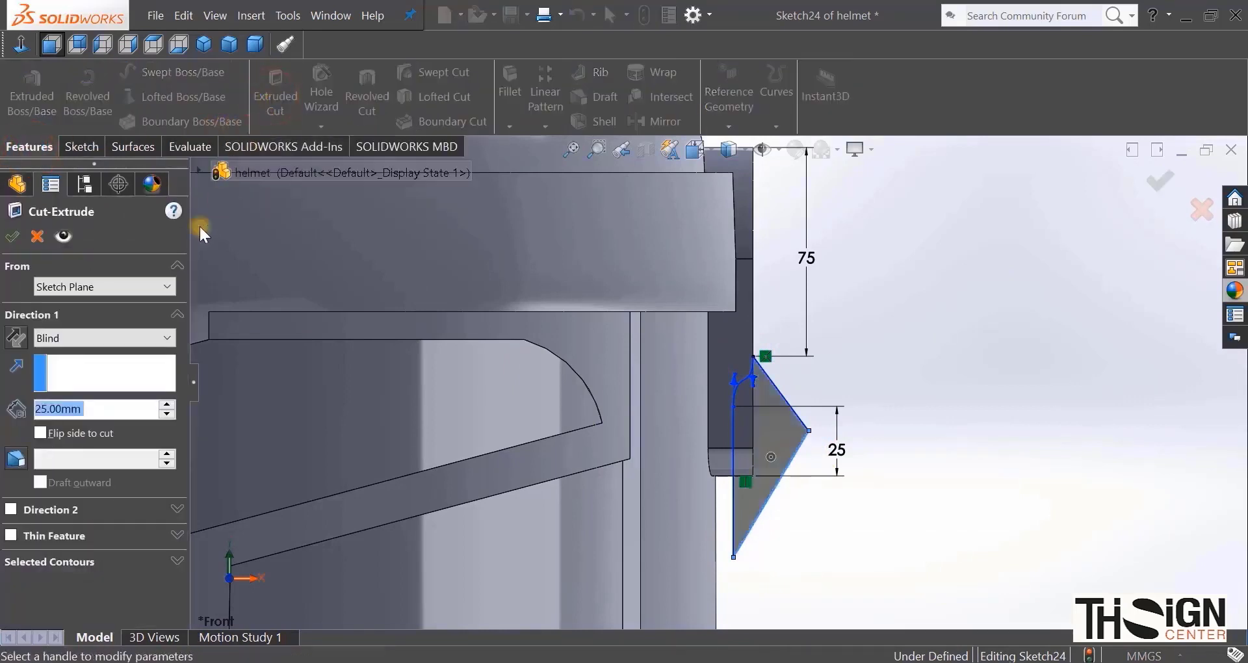
left_click(143, 337)
left_click(129, 381)
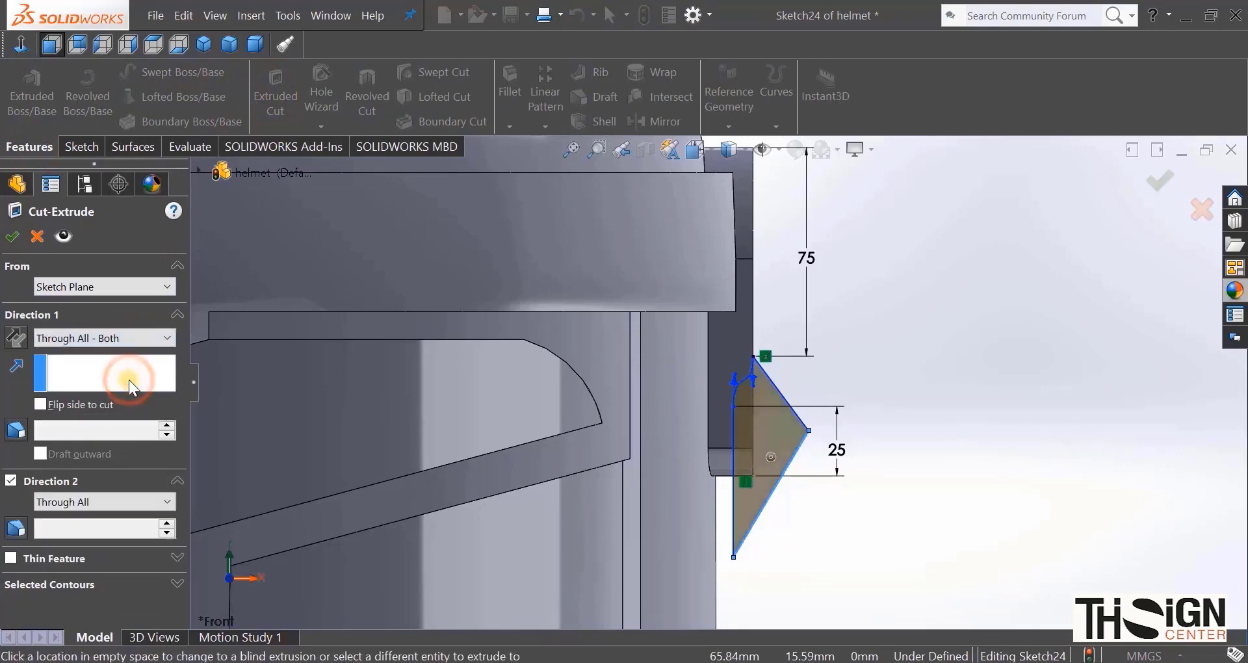
left_click(11, 237)
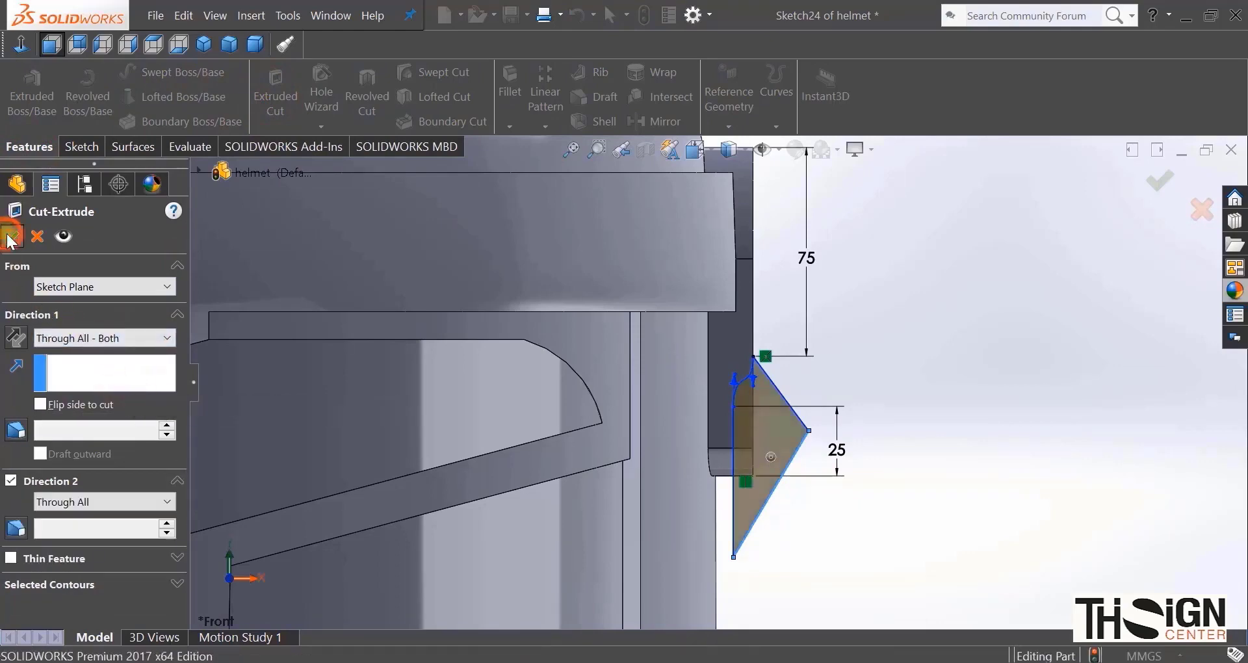
mouse_move(806, 361)
middle_mouse_down()
mouse_move(774, 420)
mouse_move(736, 369)
mouse_move(643, 364)
mouse_move(487, 370)
mouse_move(274, 405)
middle_mouse_up()
middle_click_drag(276, 434, 276, 435)
key("z")
key("z")
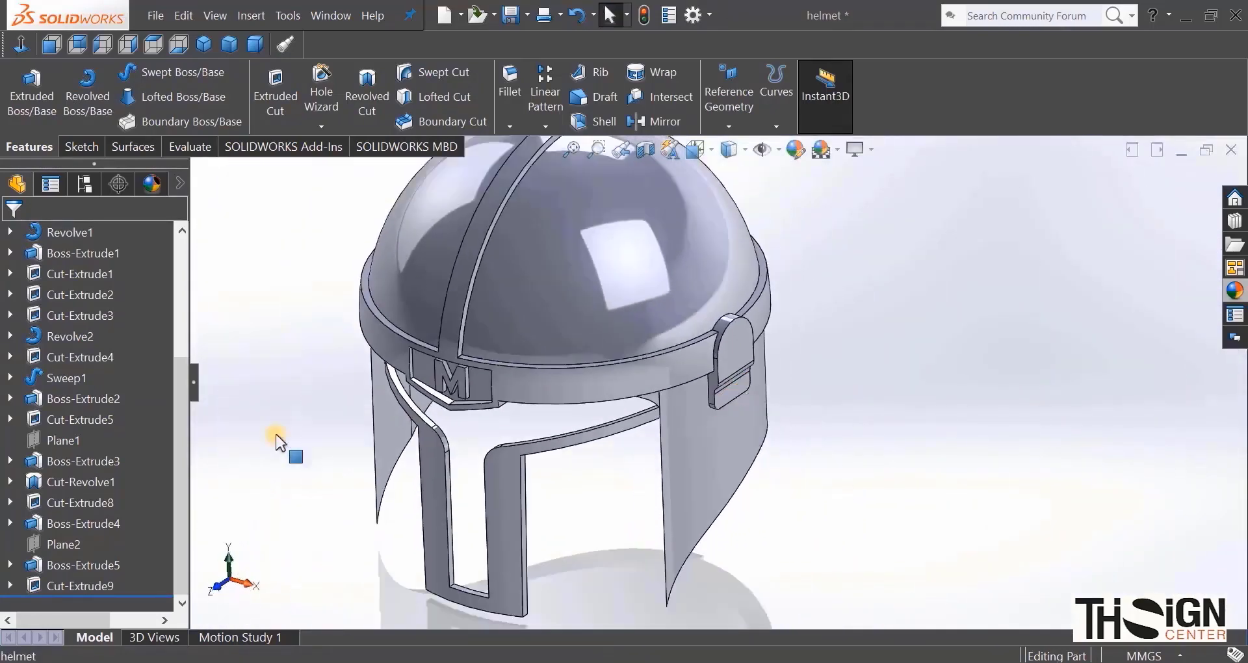
left_click(231, 46)
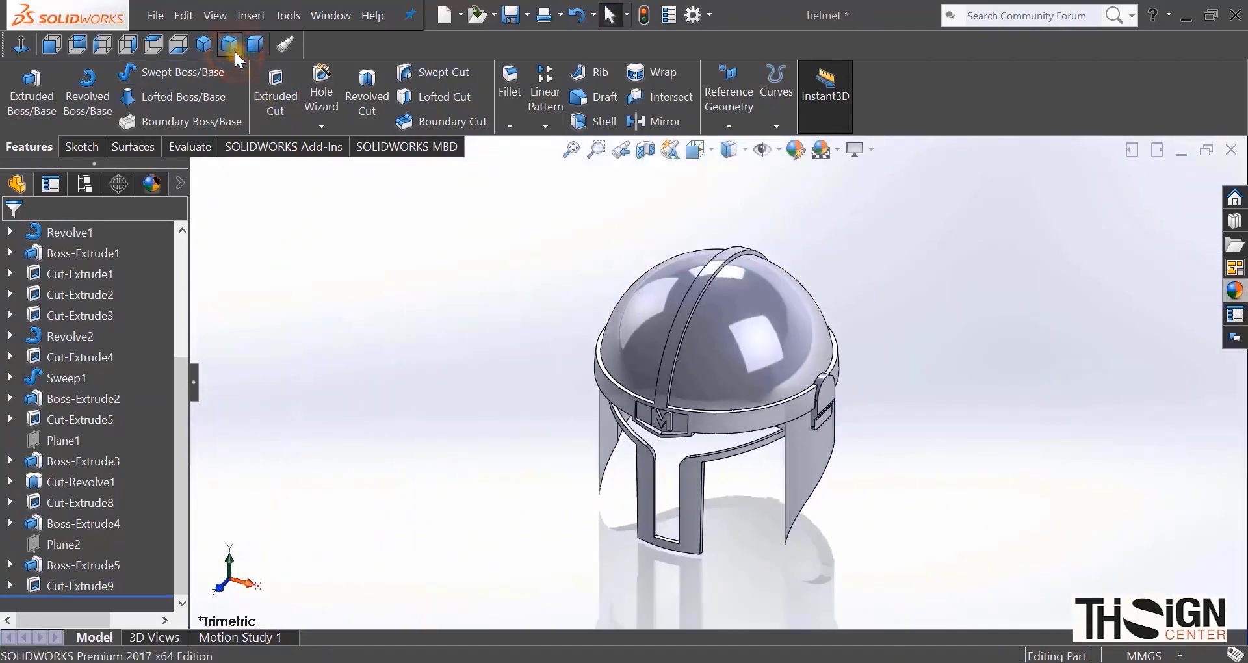
Step: On Plane2, sketch a vertical straight slot from the side boss's arc centre, about 31 mm between centres and 39 mm wide
left_click(47, 545)
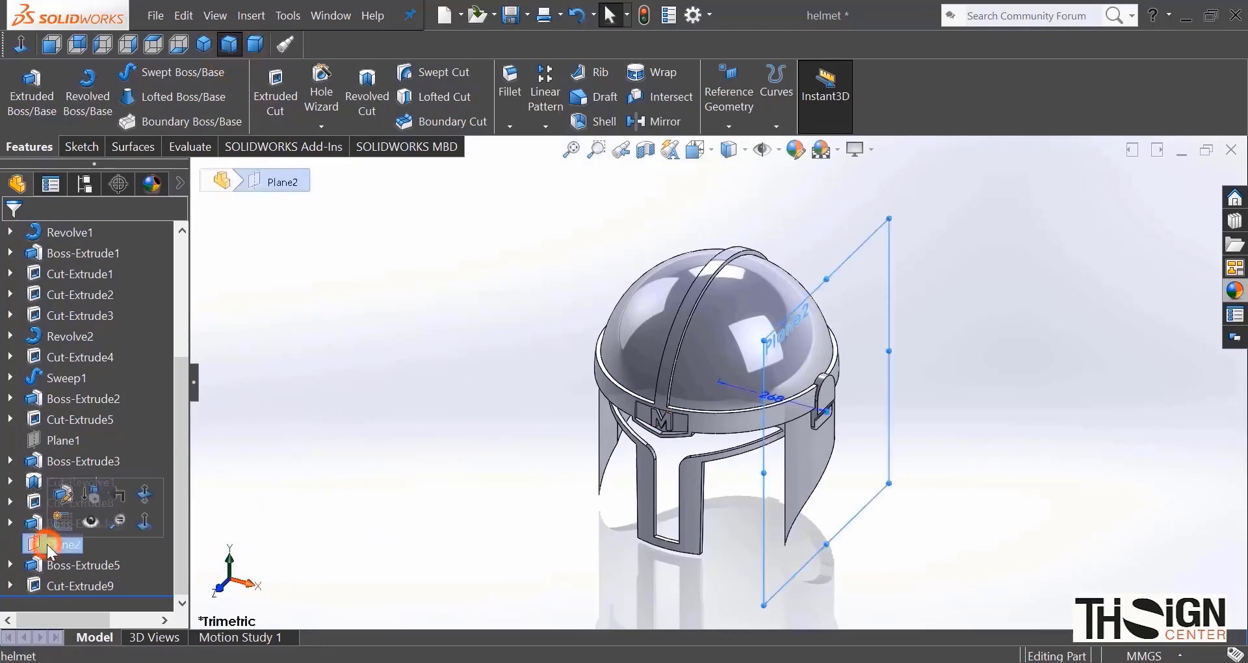
left_click(70, 520)
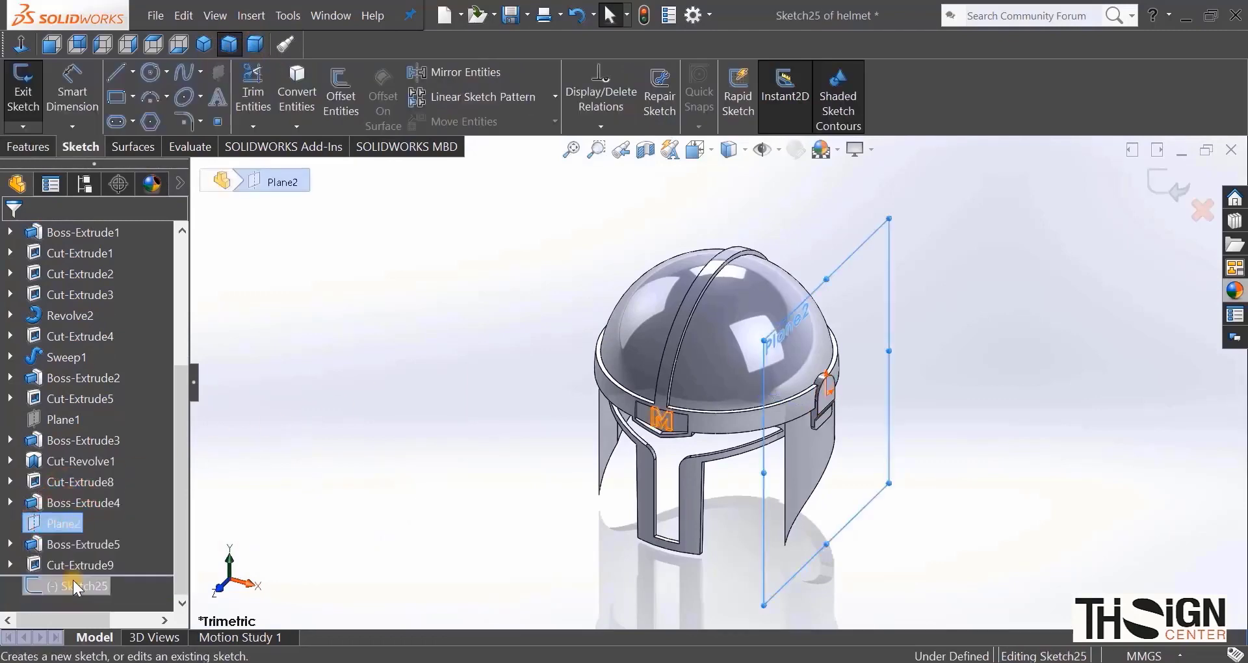
left_click(114, 557)
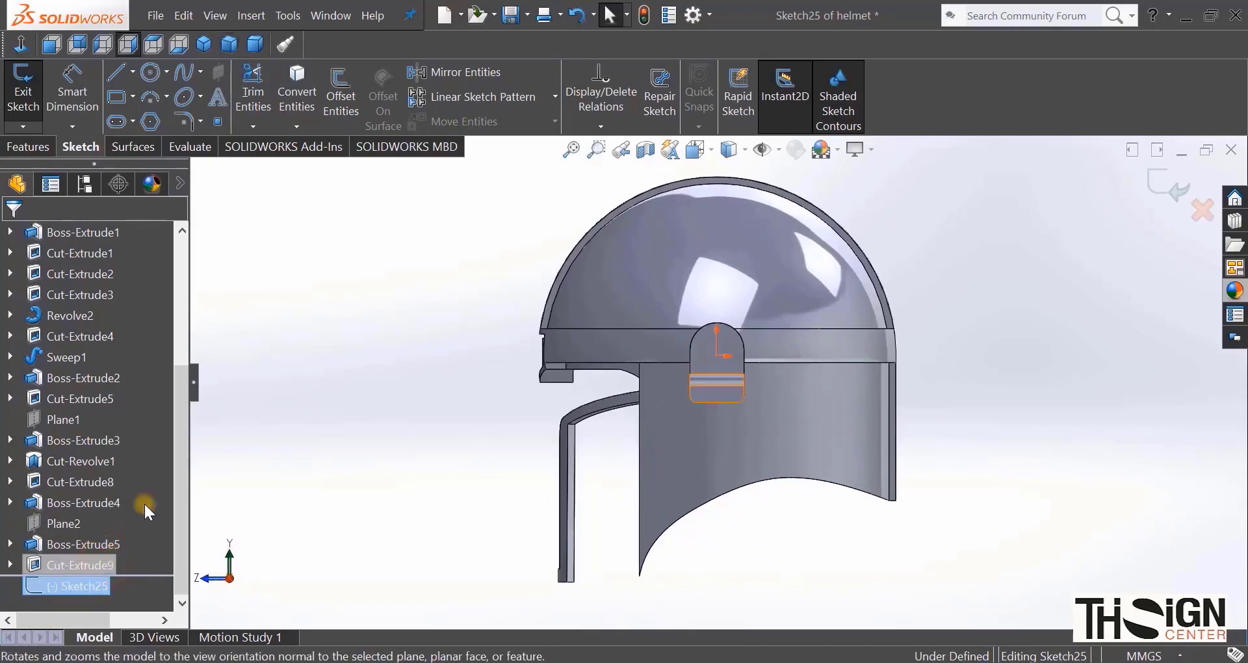
left_click(117, 123)
scroll(717, 355, "down", 5)
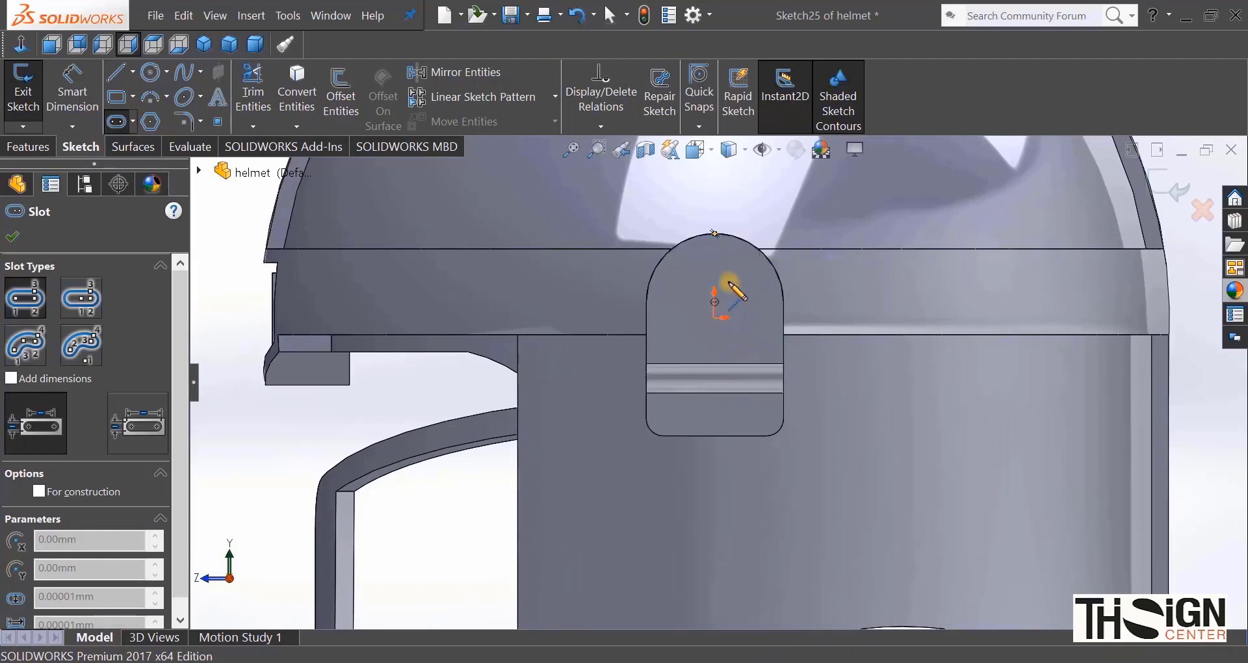
left_click(715, 302)
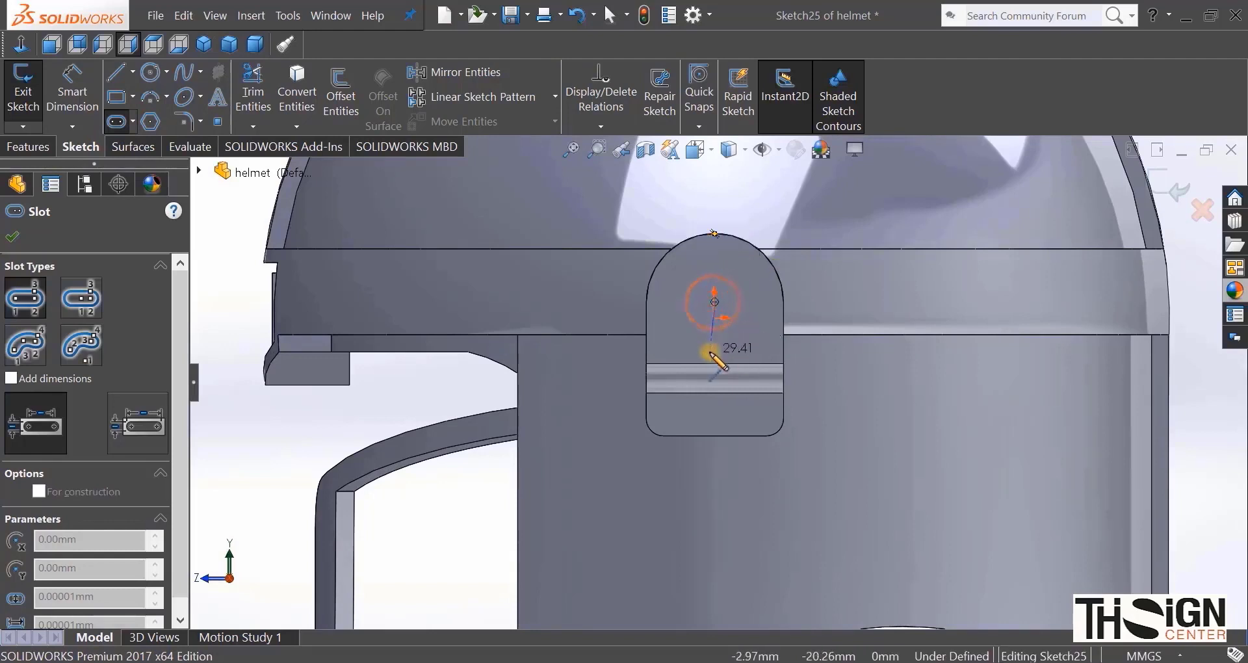
left_click(714, 356)
left_click(748, 334)
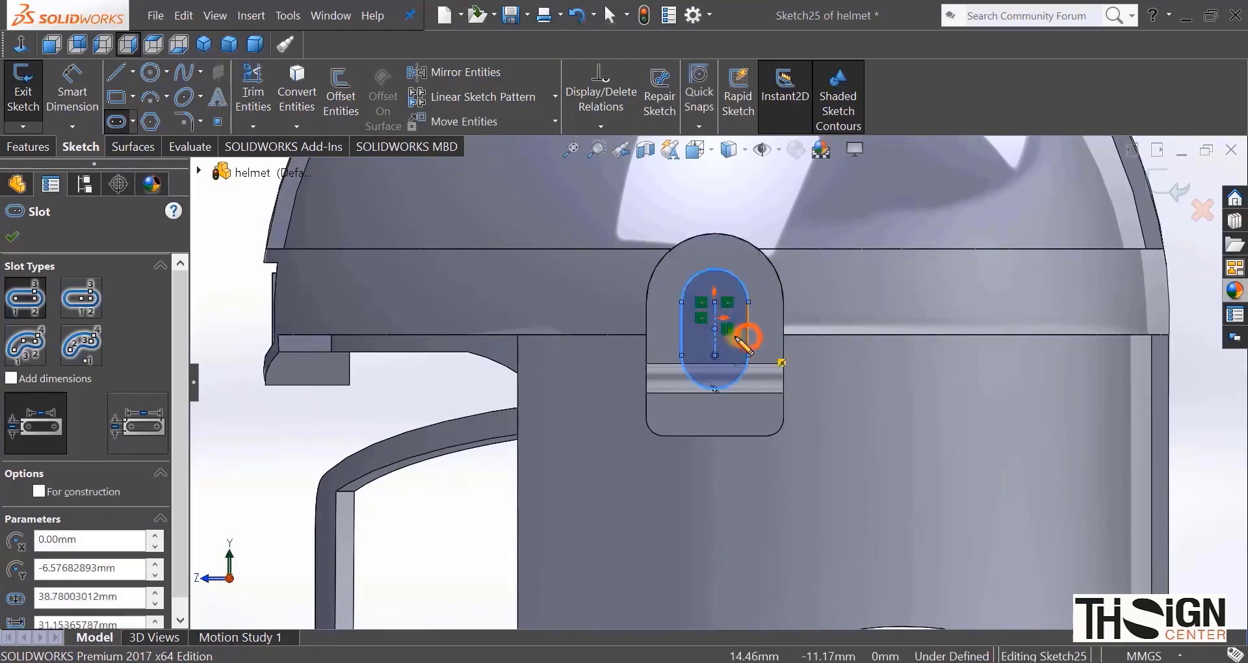
Step: Sketch a second, larger straight slot about 63 mm wide around the first, sharing both of its centre points
left_click(715, 302)
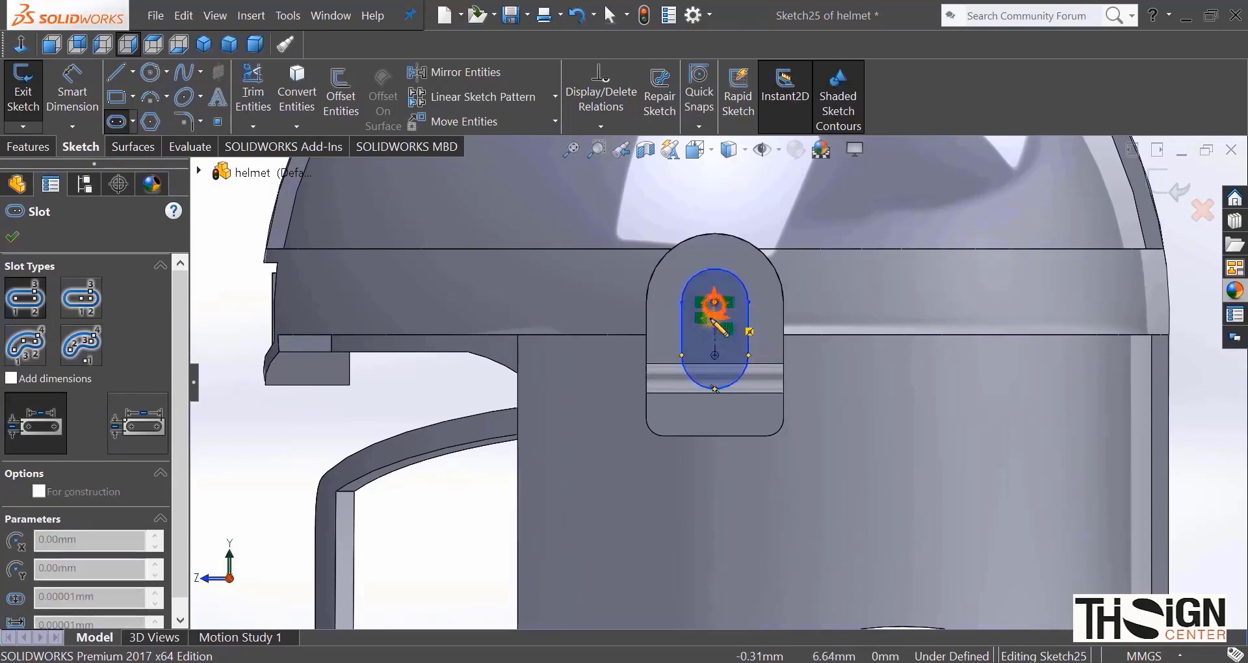
left_click(715, 355)
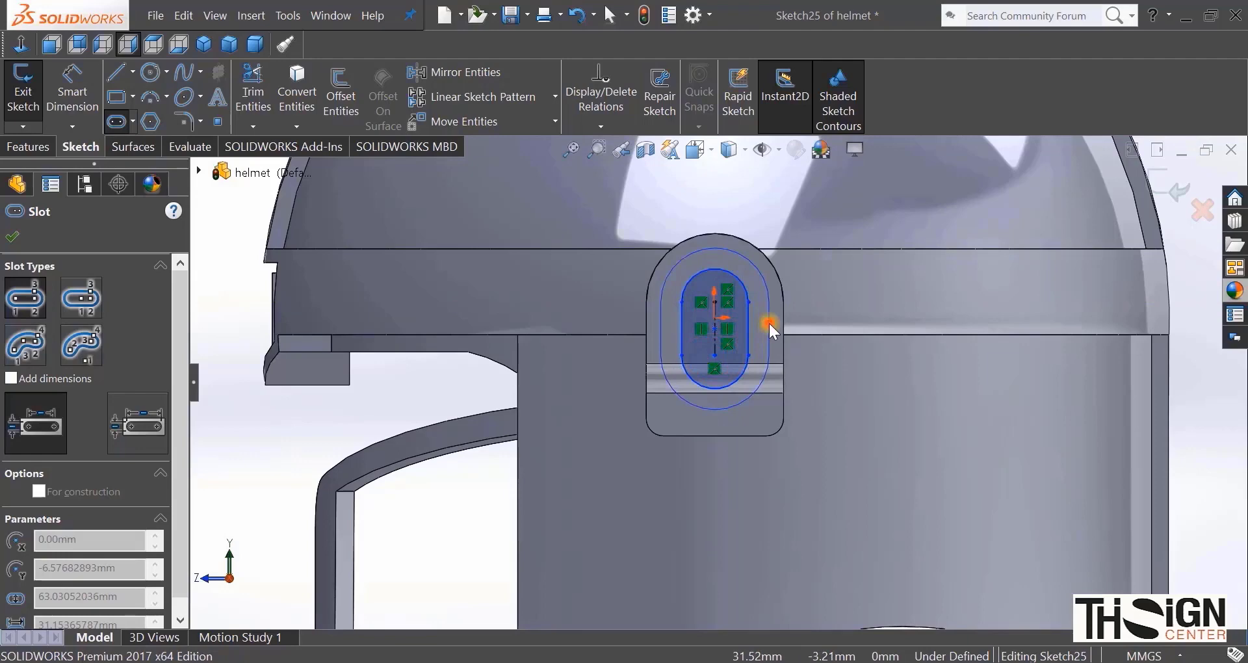
left_click(770, 322)
Step: Dimension the inner slot with an 18 mm end radius and a 40 mm distance between its centres
scroll(770, 323, "down", 4)
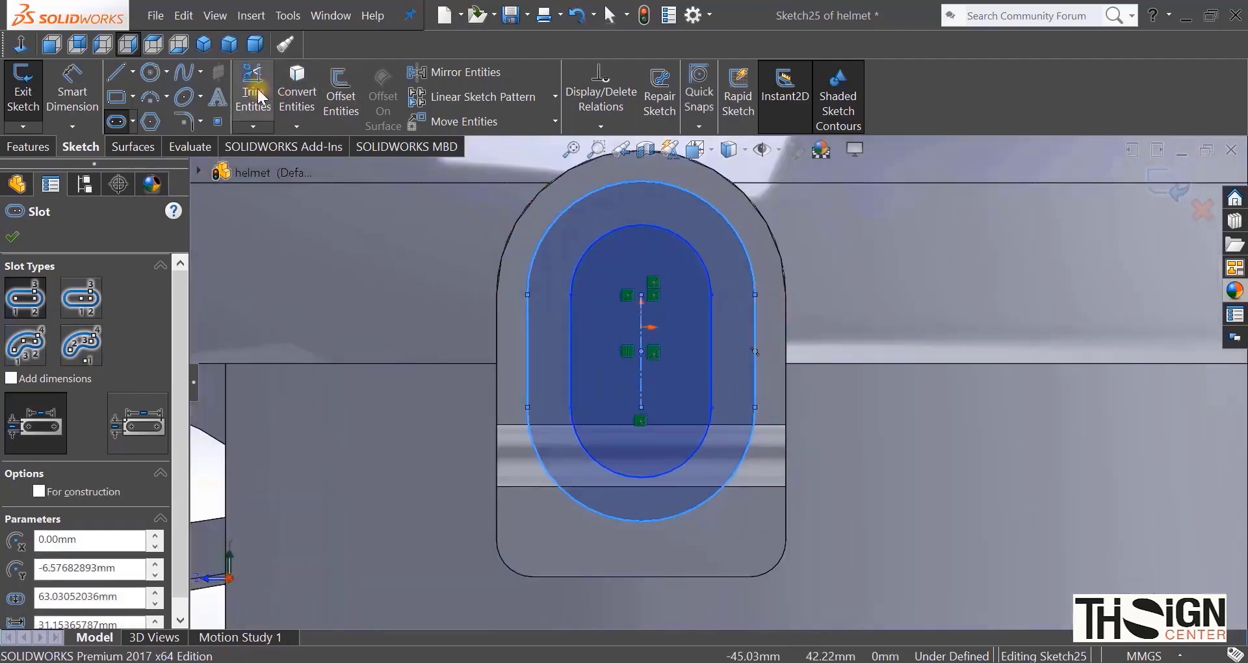
left_click(72, 85)
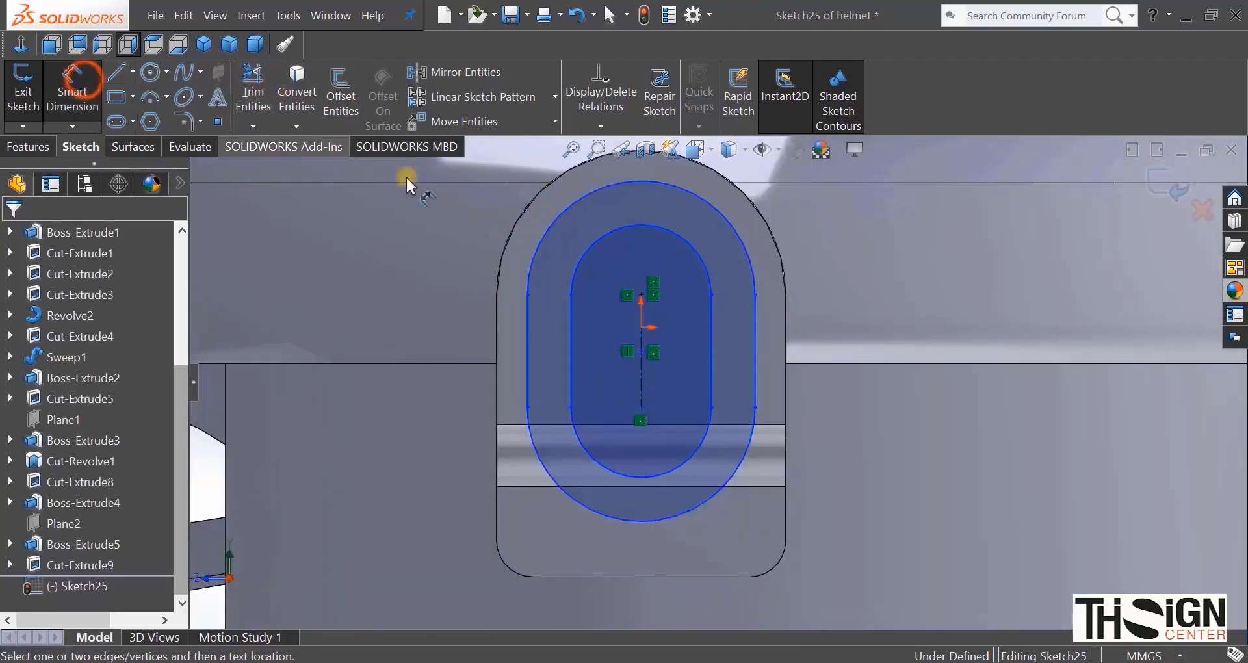
left_click(699, 264)
left_click(811, 205)
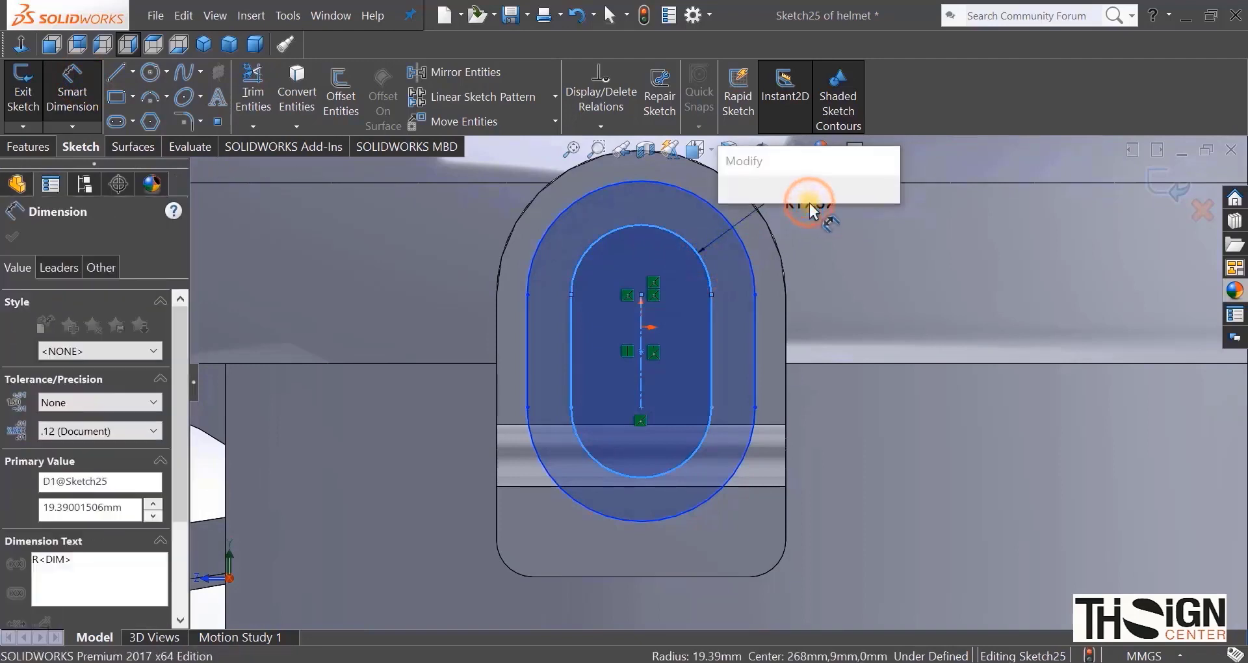
type("18")
key("Return")
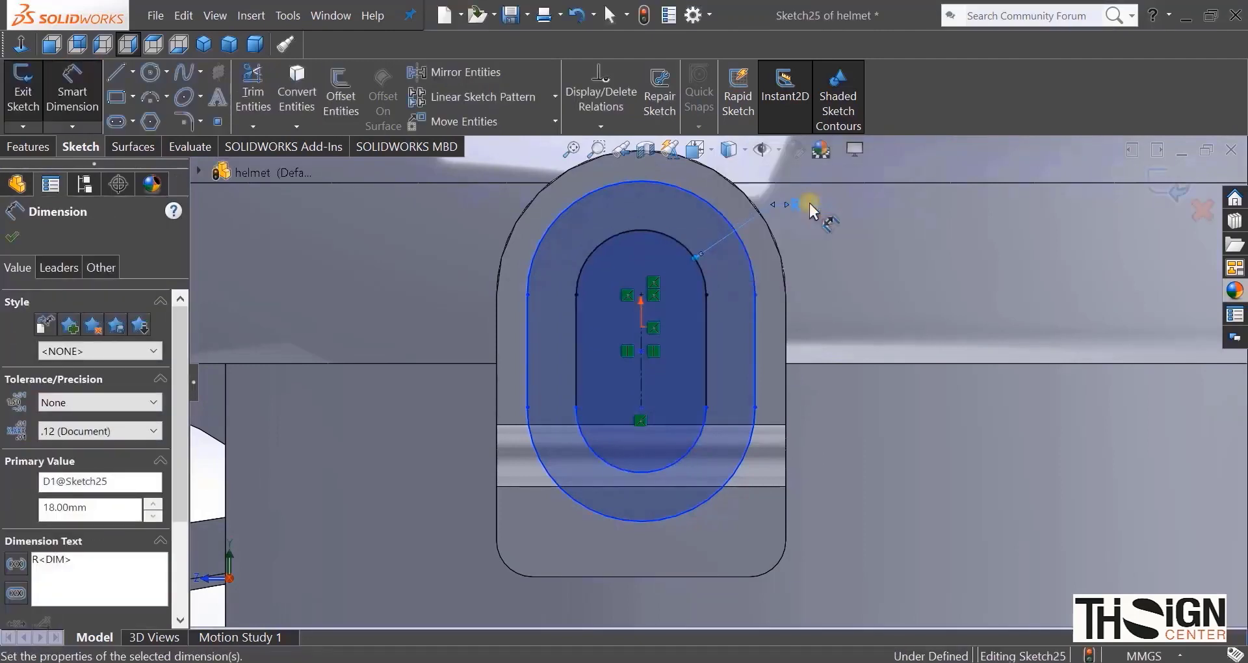
left_click(753, 381)
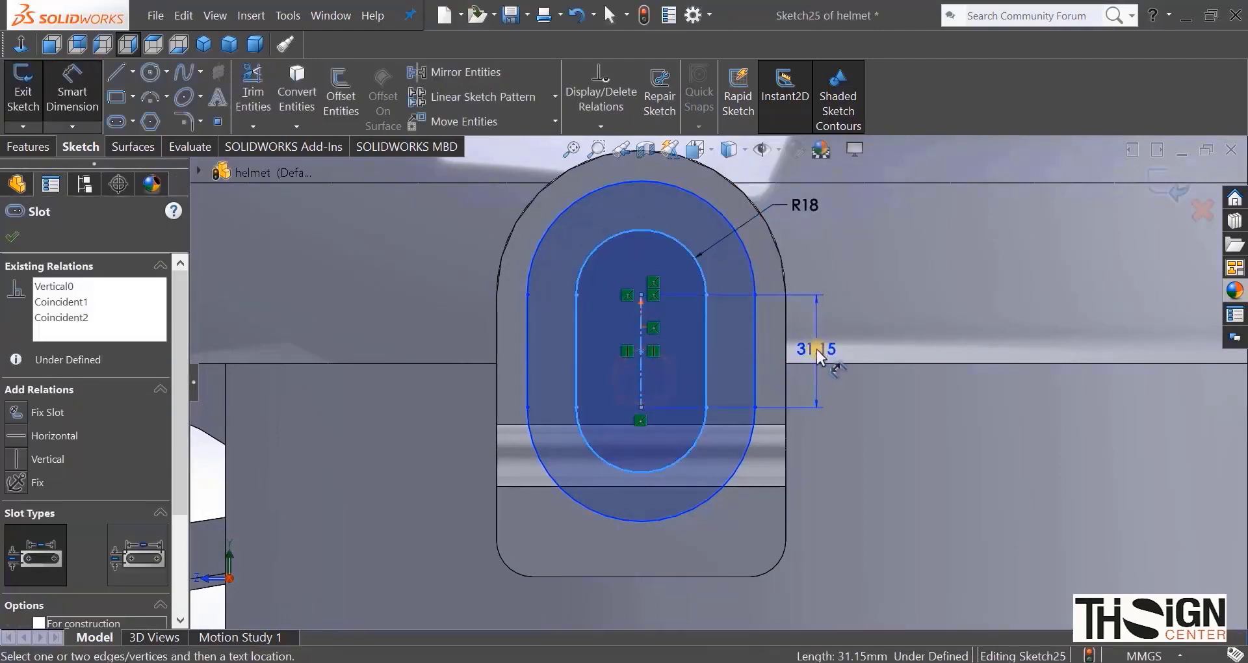
left_click(818, 348)
type("40")
key("Return")
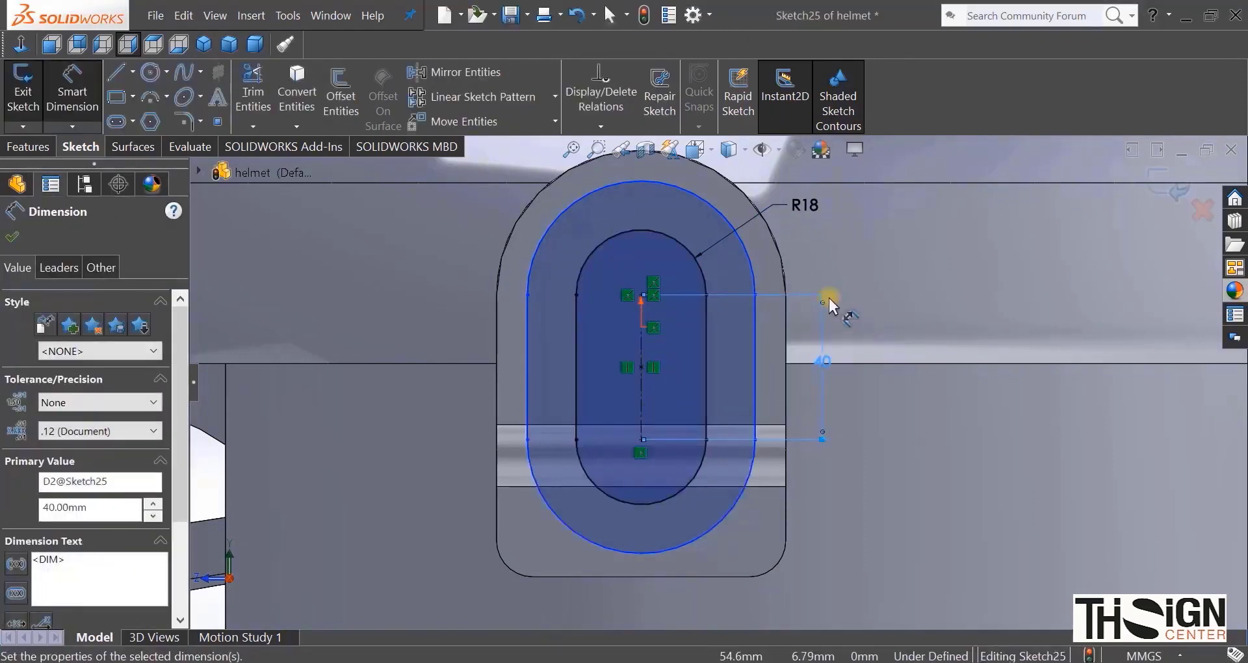
Step: Dimension the outer slot's end radius as 28 mm
left_click(741, 241)
left_click(862, 252)
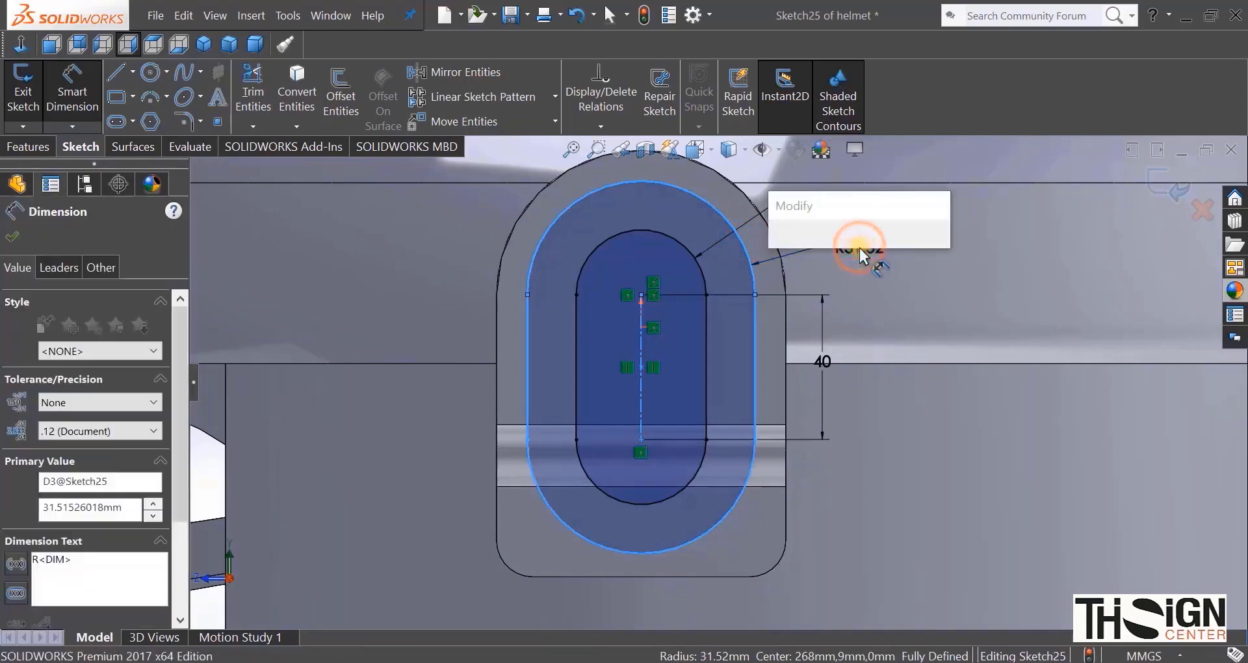
type("28")
key("Return")
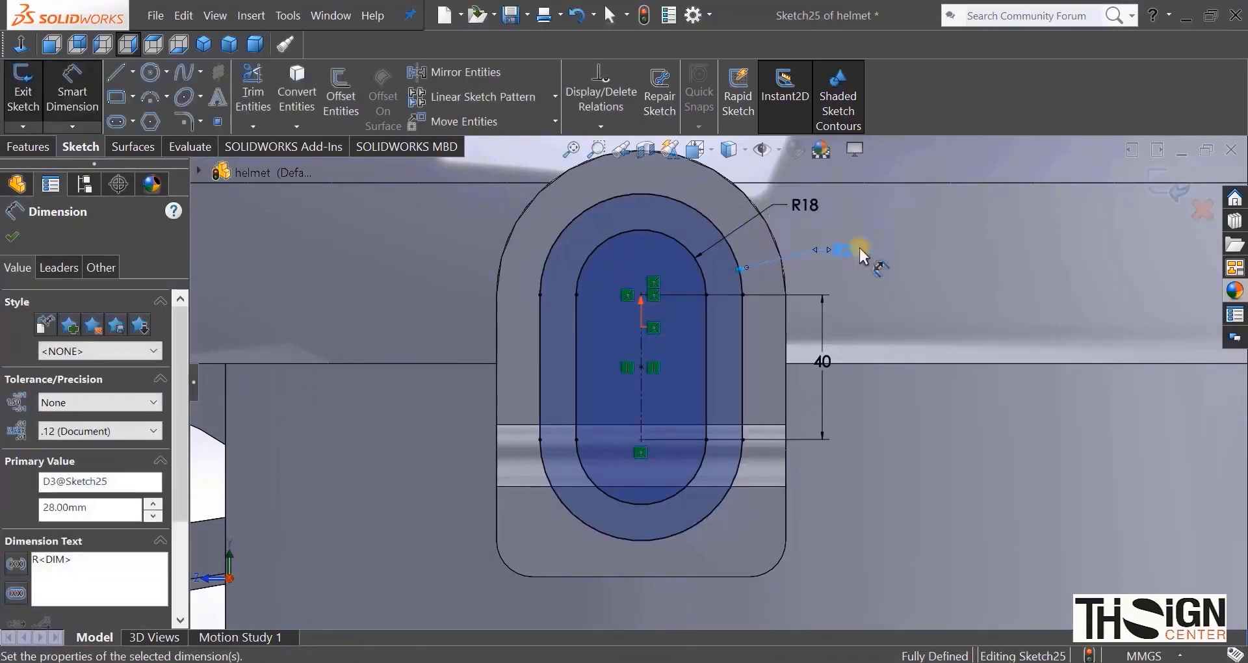
Step: Start an extruded boss from the two-slot ring profile with a Blind depth of 4 mm in Direction 1
left_click(29, 152)
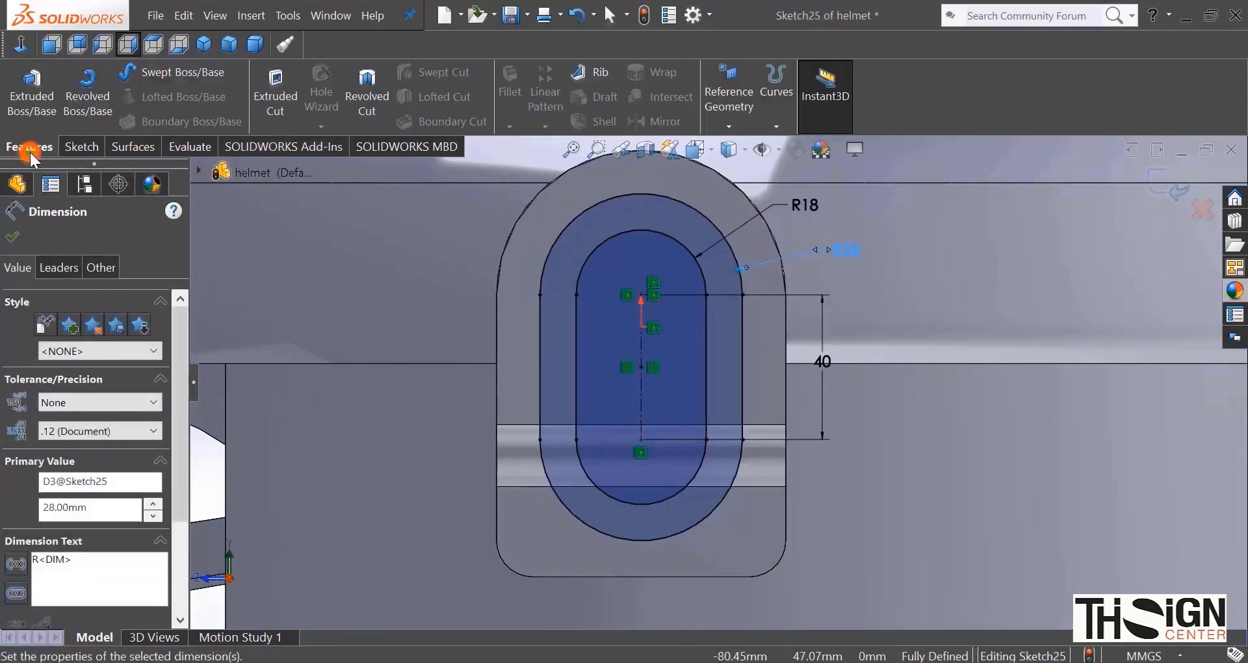
left_click(32, 91)
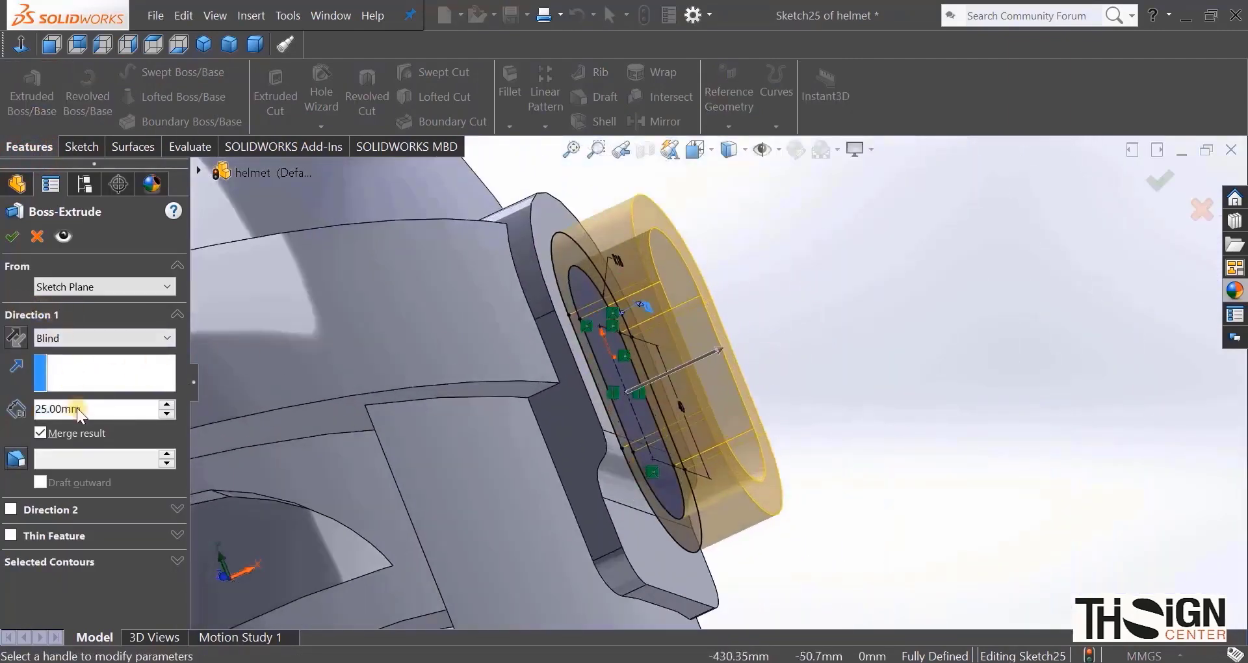
left_click(121, 408)
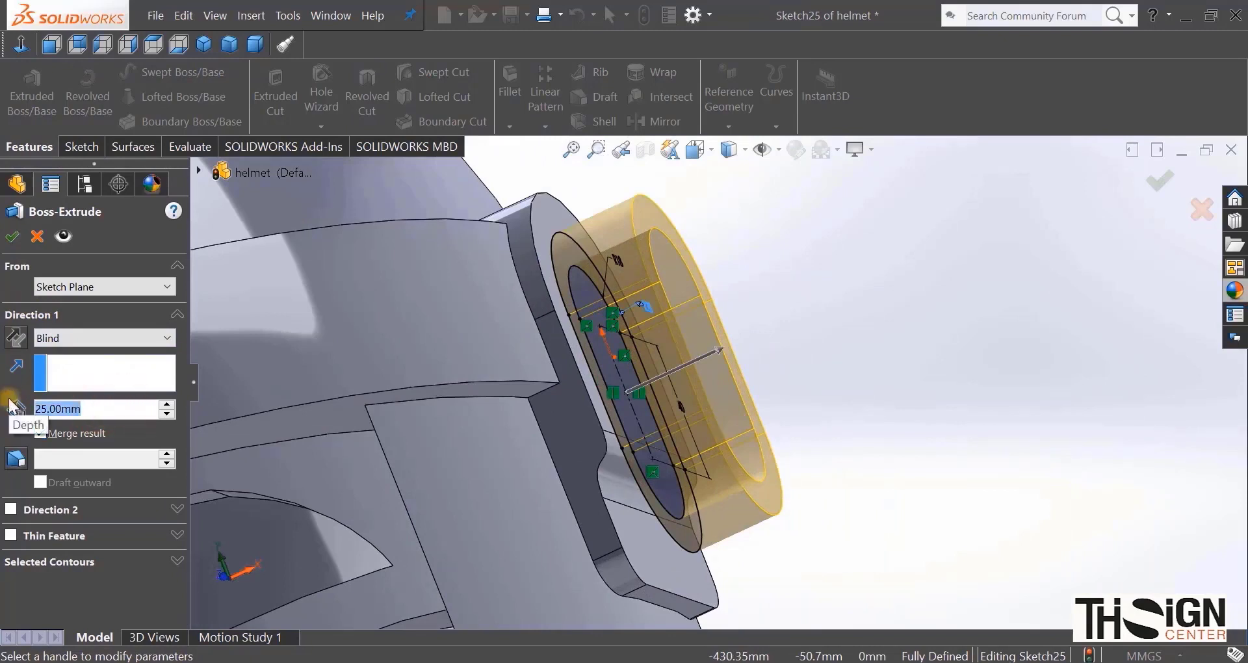
type("4")
key("Return")
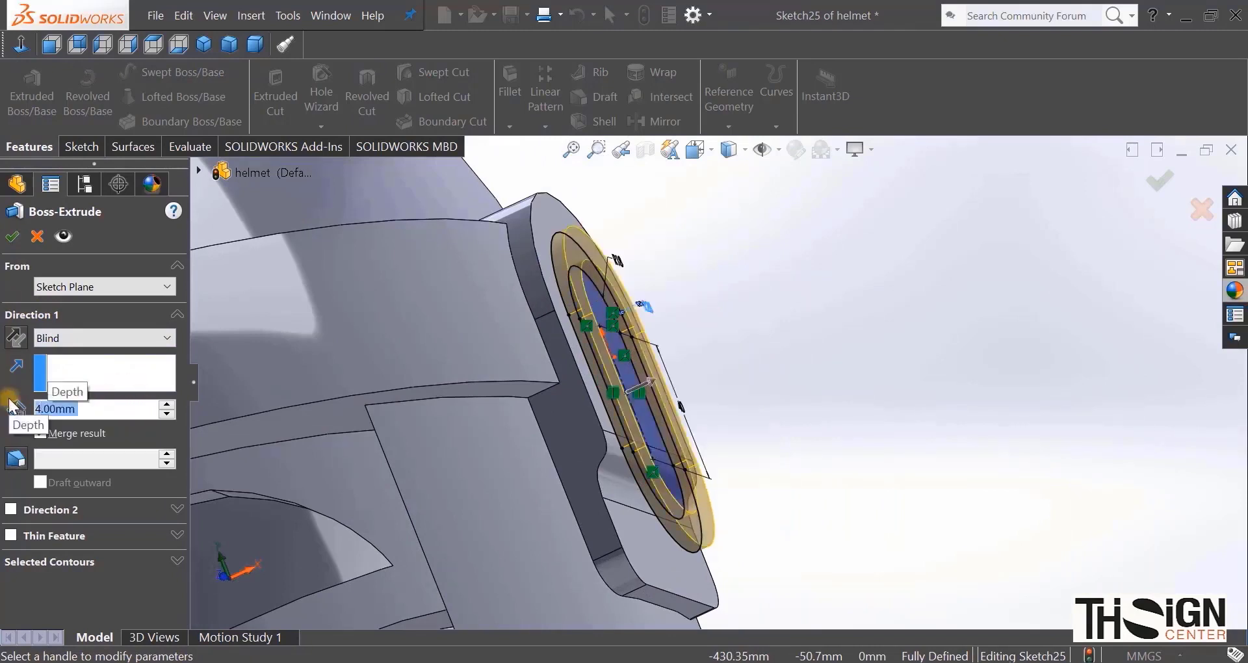
Step: Enable Direction 2 for the ring's boss extrusion and open its Blind depth for editing
left_click(11, 510)
scroll(168, 491, "down", 1)
left_click(119, 530)
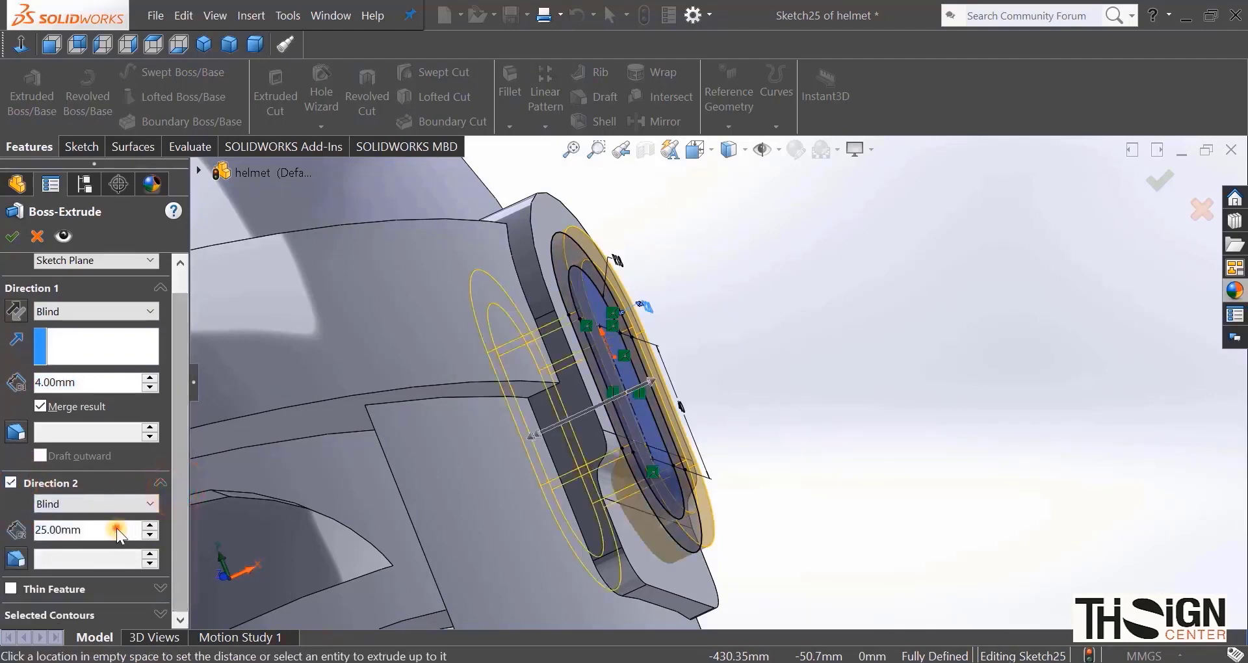
double_click(119, 530)
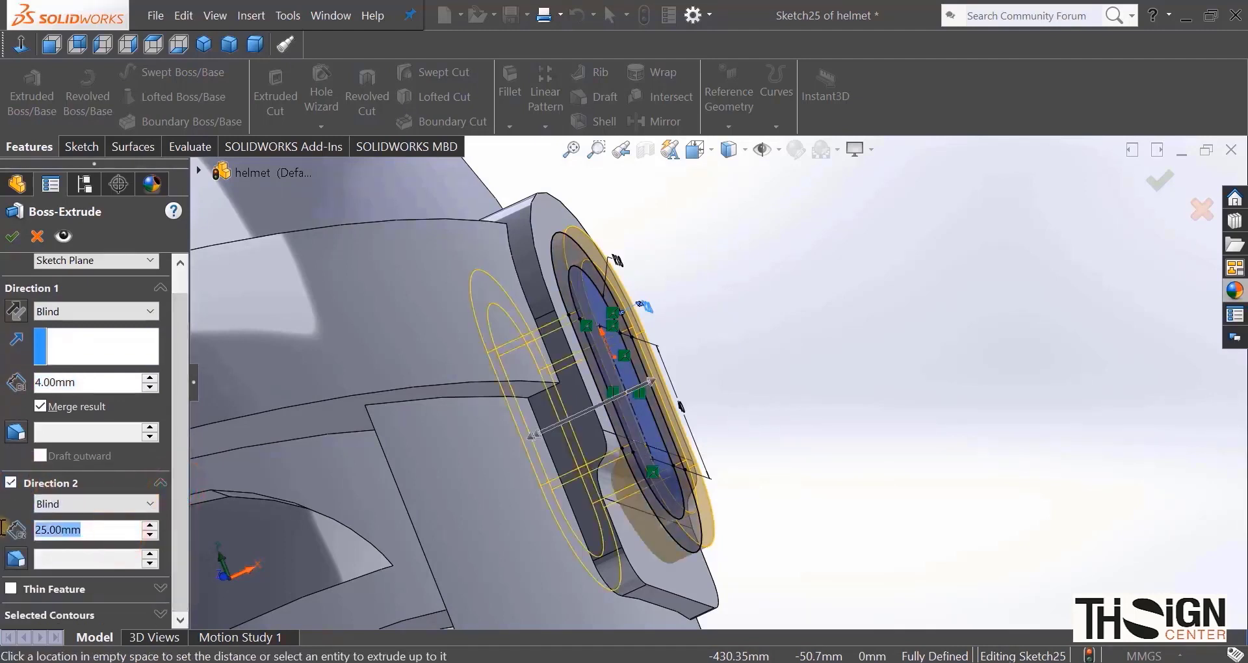
Step: Set the second-direction depth of the slot-shaped ring's boss extrusion to 15 mm and finish the feature
type("15")
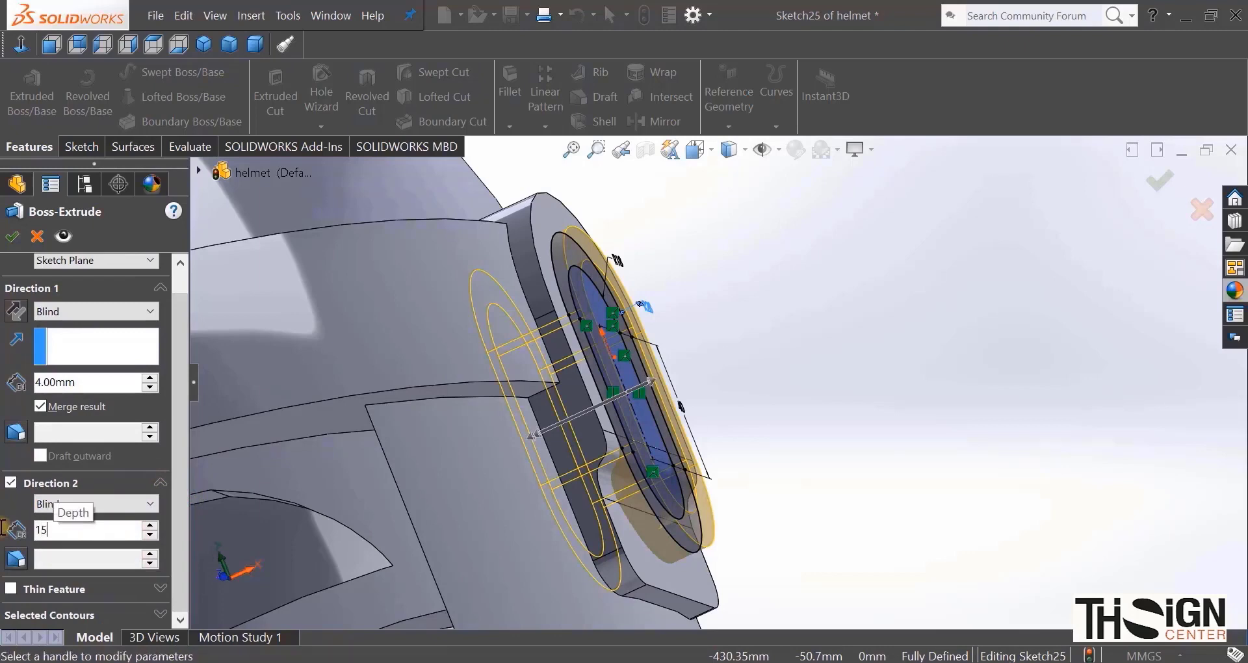
key("Return")
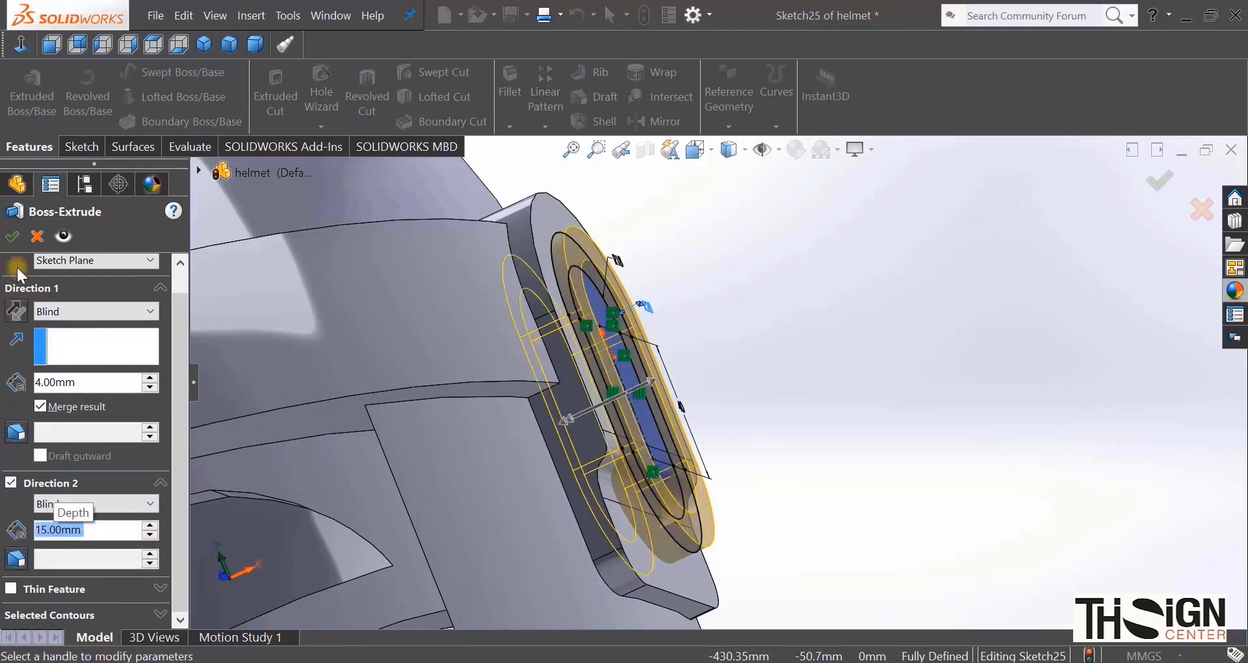
left_click(14, 238)
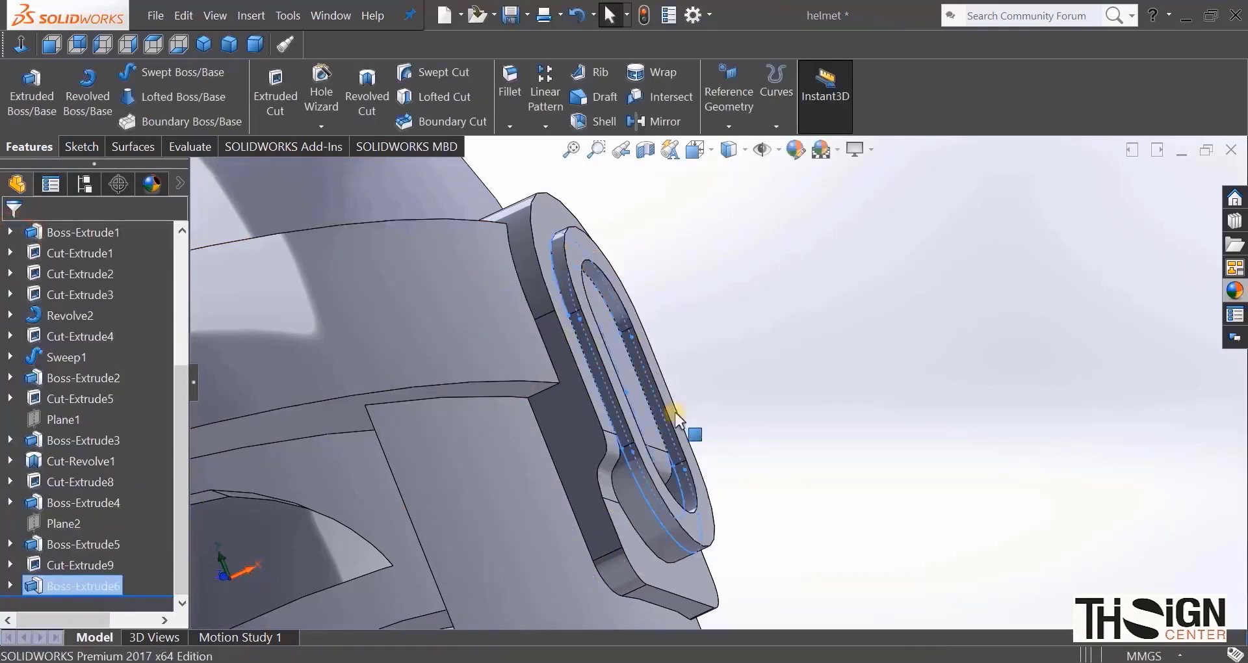
Step: Start a sketch on the bottom face of the helmet's front guard and view it squarely from below
middle_click_drag(688, 381, 641, 404)
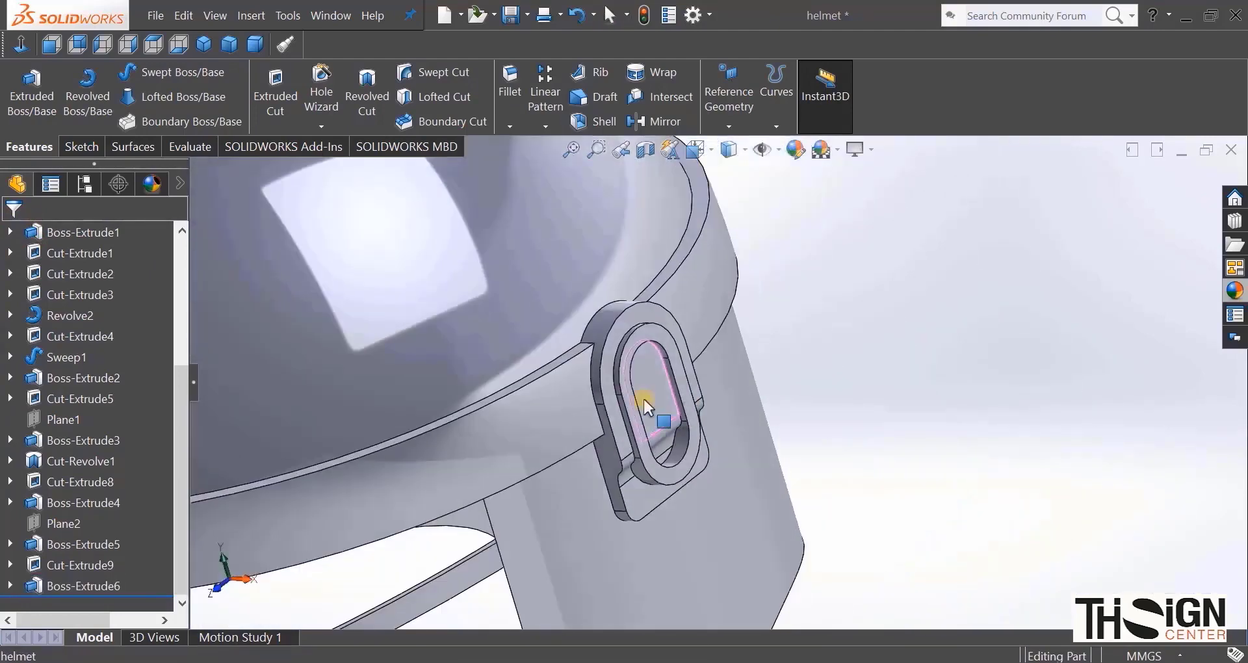
left_click(225, 45)
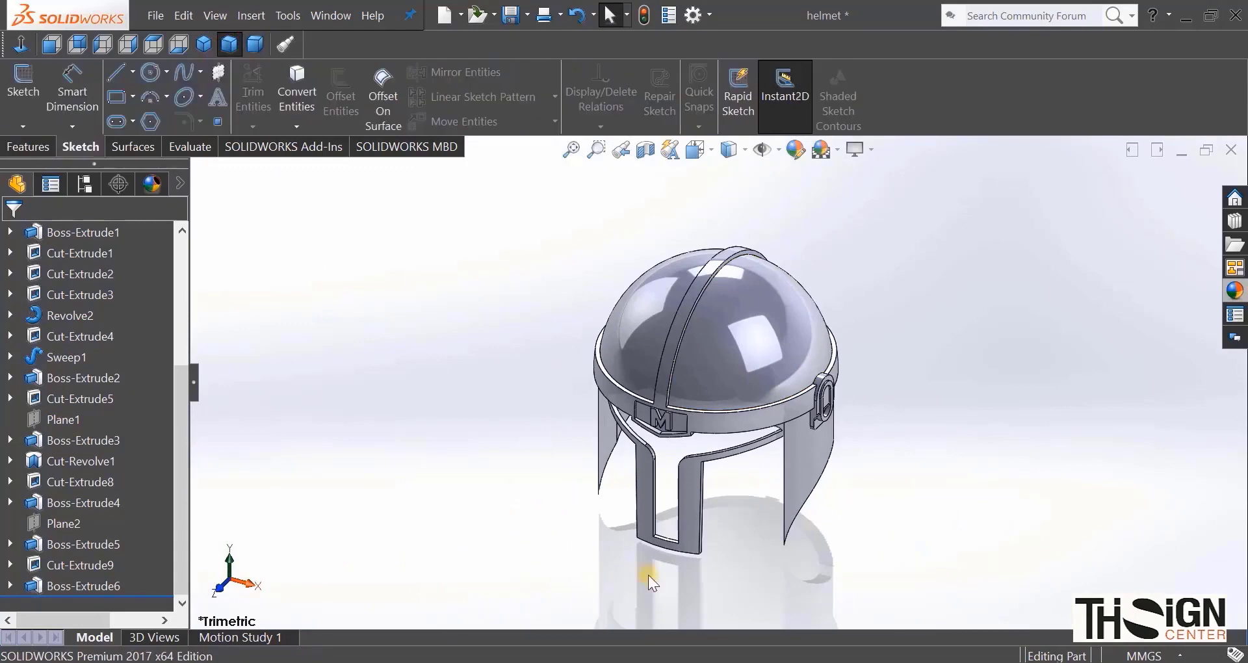
scroll(700, 548, "down", 6)
mouse_move(661, 500)
middle_mouse_down()
mouse_move(677, 70)
mouse_move(618, 467)
mouse_move(655, 451)
middle_mouse_up()
left_click(698, 433)
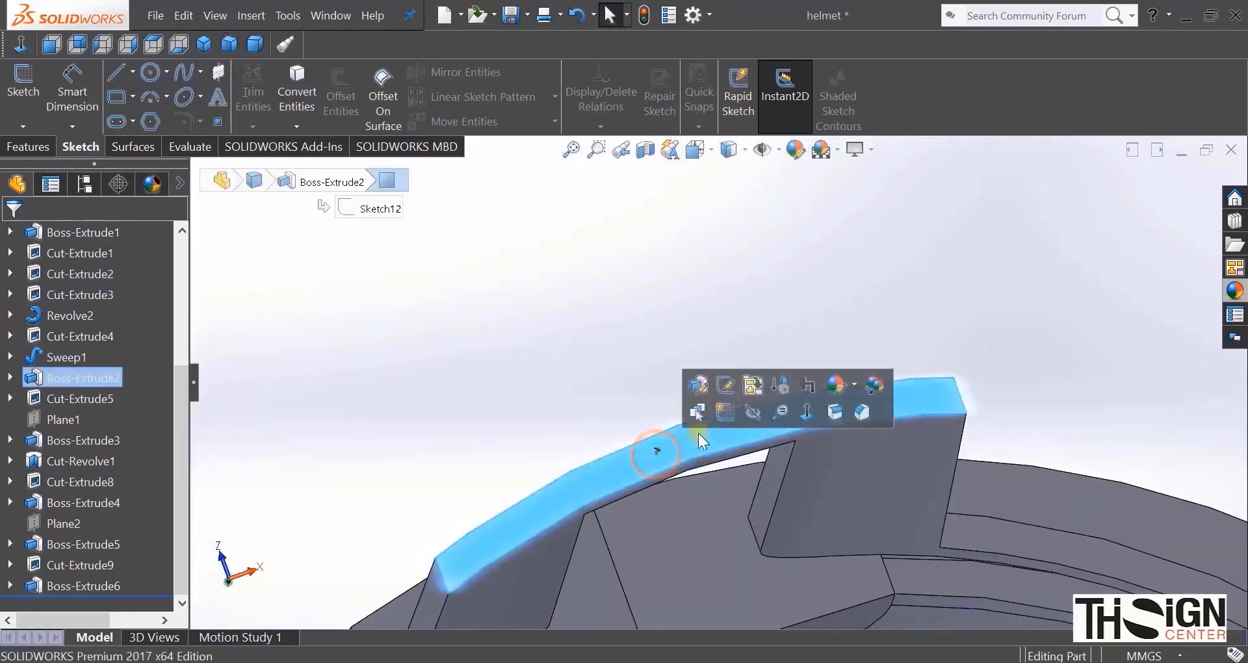
left_click(723, 407)
left_click(613, 353)
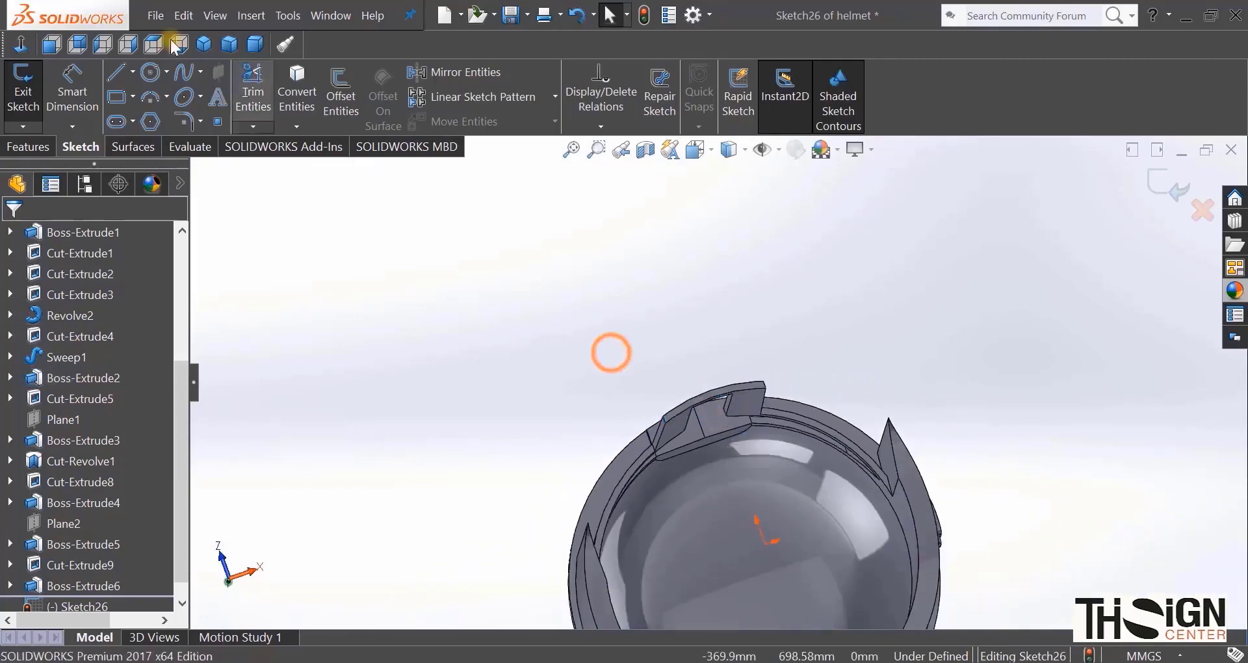
left_click(22, 44)
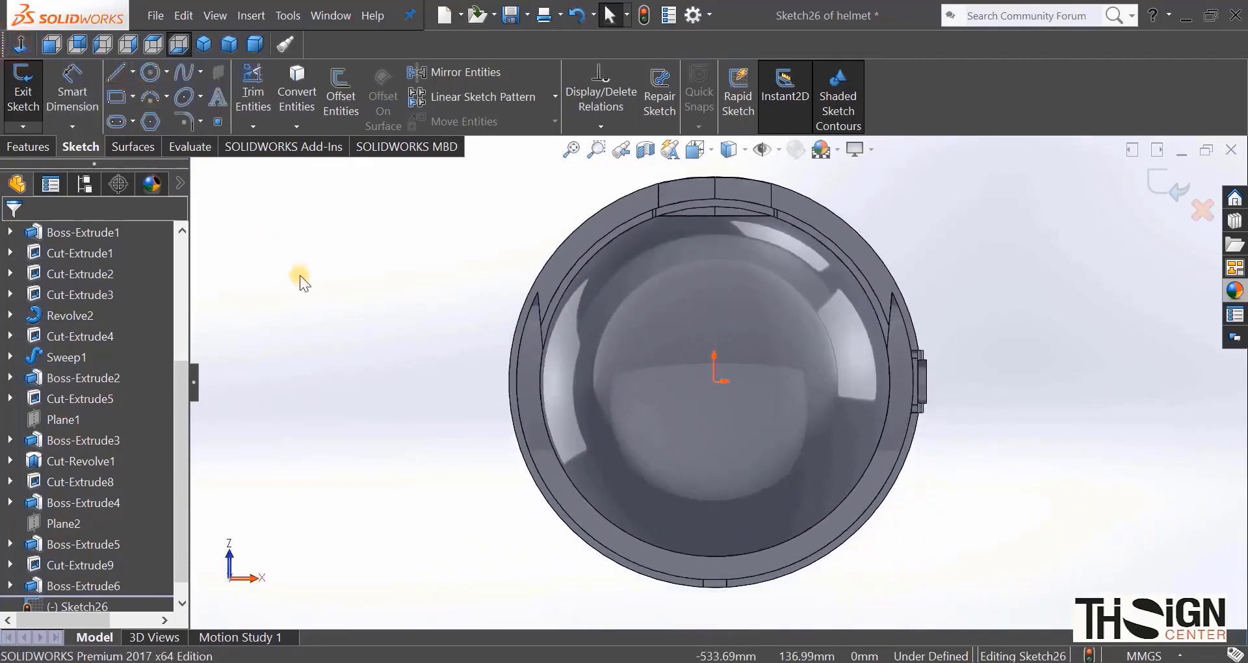
Step: Draw a two-point spline from the side cheek plate's front tip to the adjacent outer corner of the front guard
left_click(184, 71)
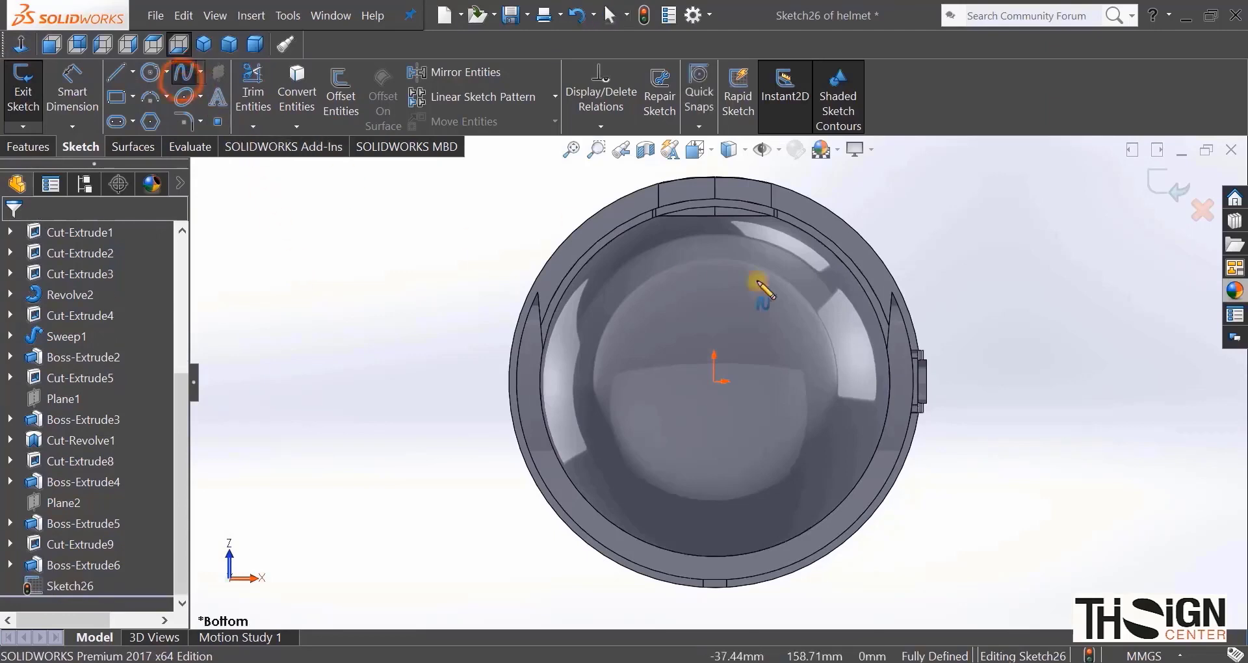
scroll(809, 301, "down", 3)
scroll(808, 301, "up", 2)
scroll(809, 268, "down", 3)
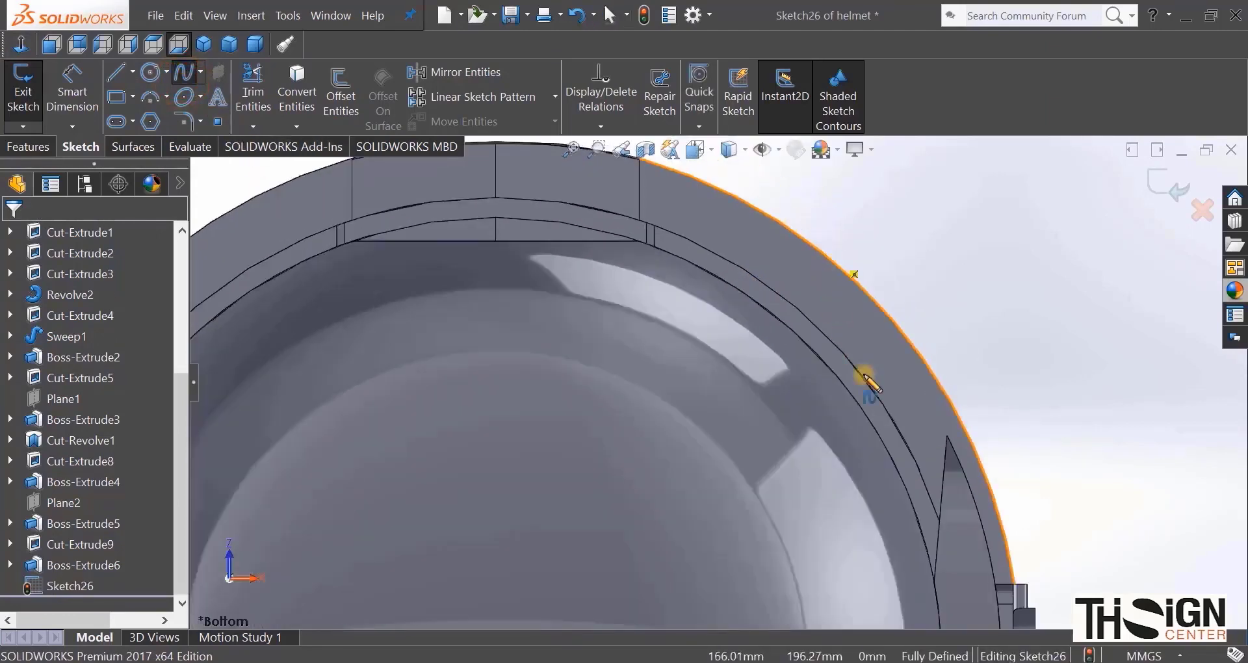
left_click(948, 439)
scroll(718, 380, "up", 2)
scroll(692, 200, "down", 3)
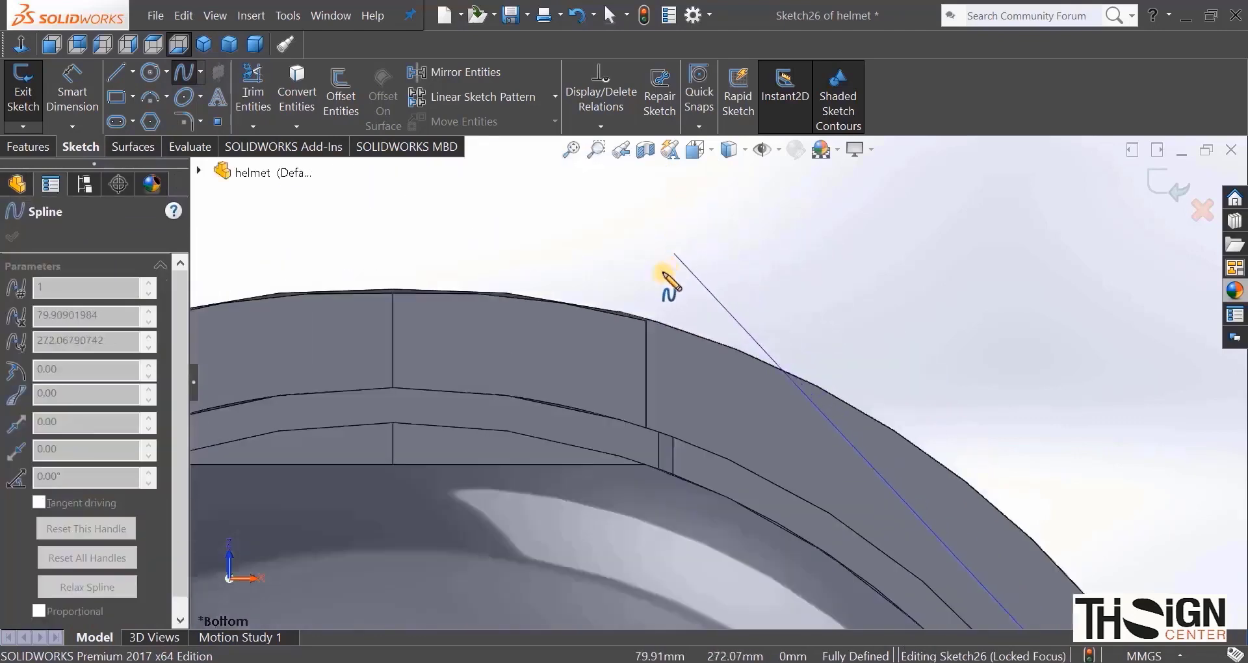
left_click(645, 319)
key("Escape")
scroll(809, 266, "up", 3)
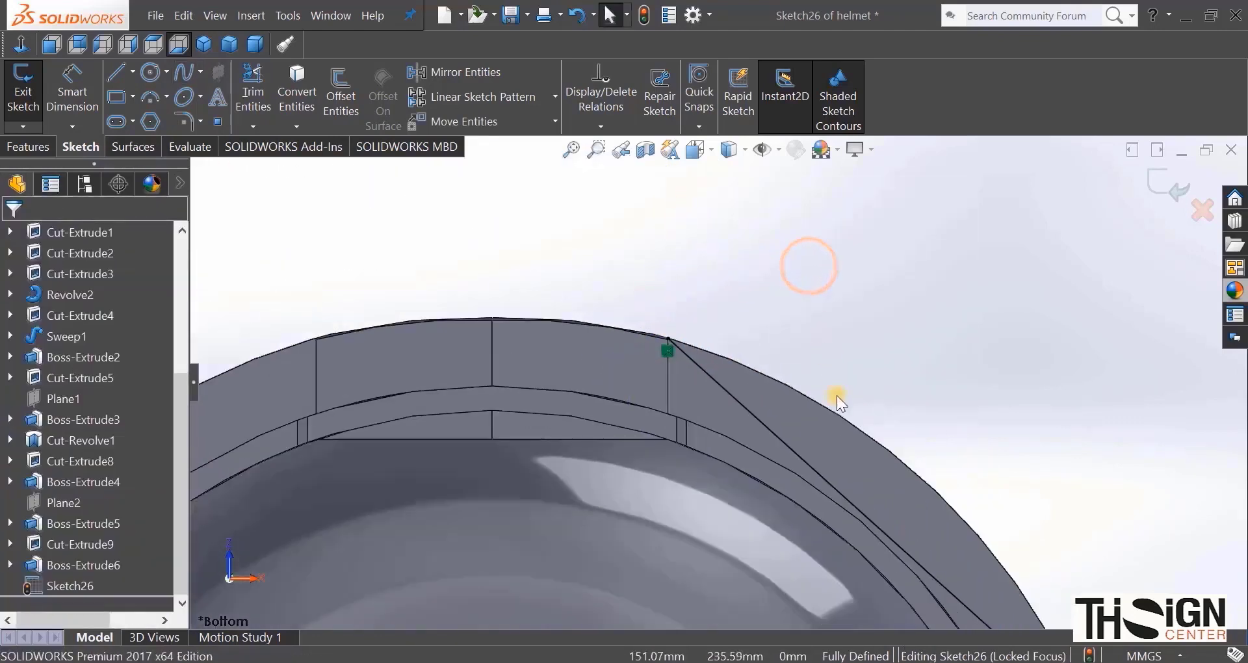
Step: Bend the spline outward at its cheek-plate end so it follows the curve of the helmet rim
left_click(872, 525)
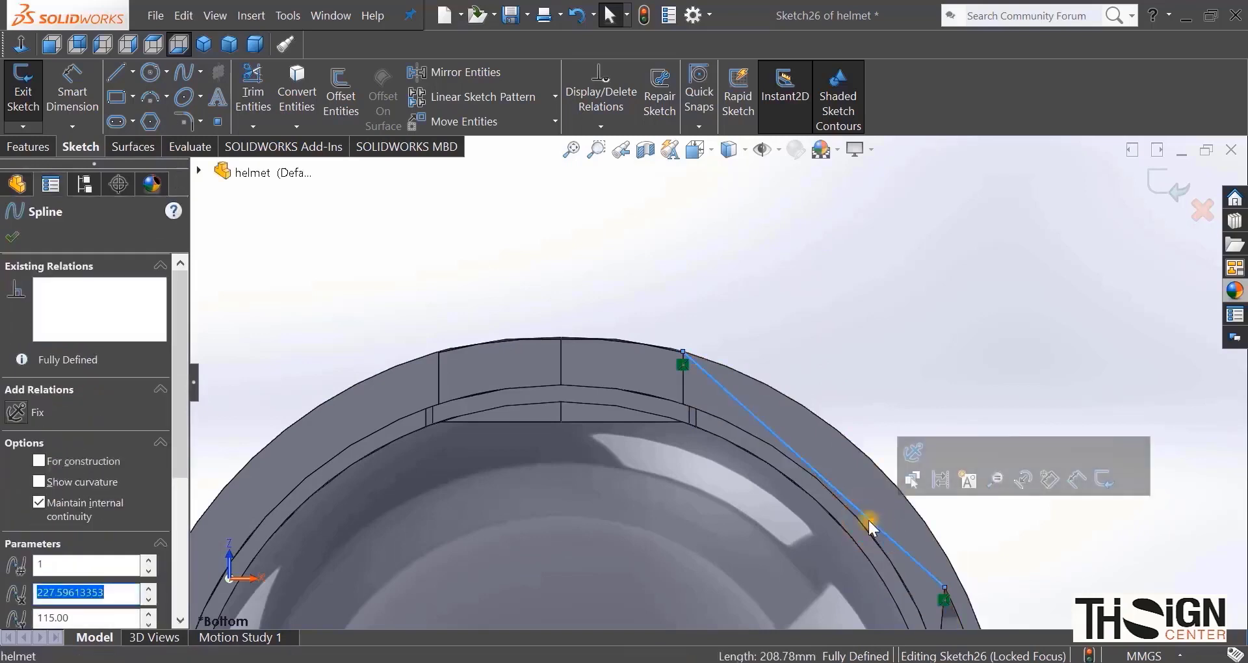
left_click_drag(869, 520, 903, 500)
scroll(903, 501, "up", 2)
scroll(846, 528, "down", 4)
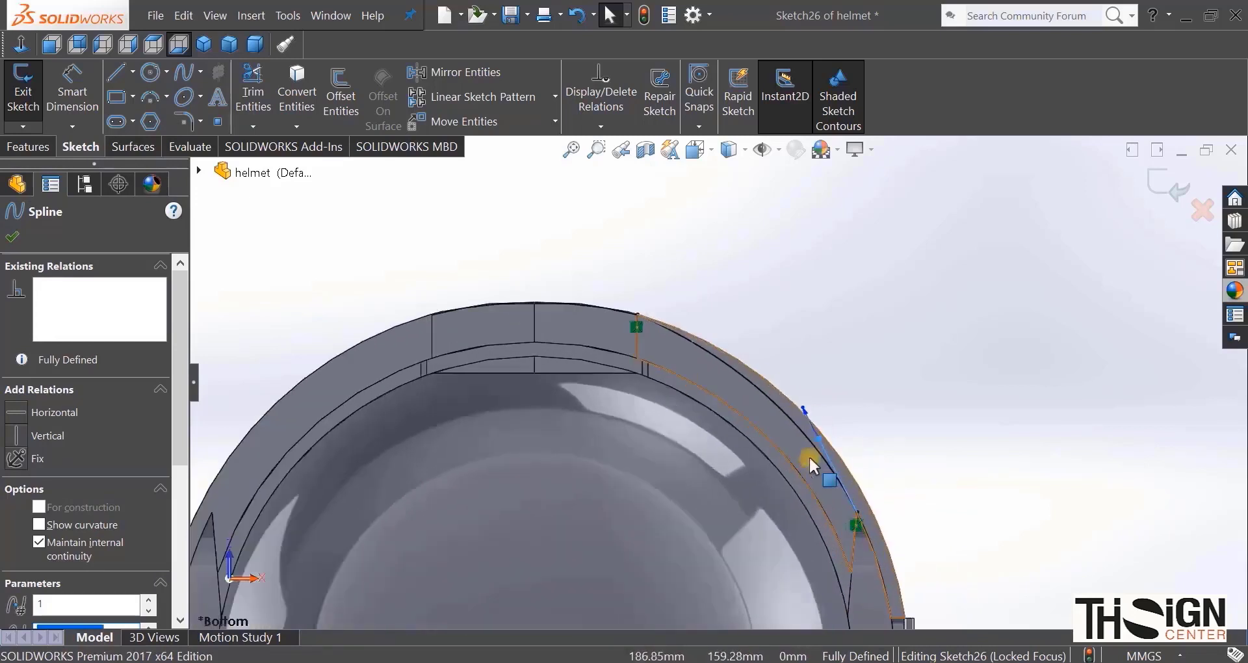
left_click(783, 268)
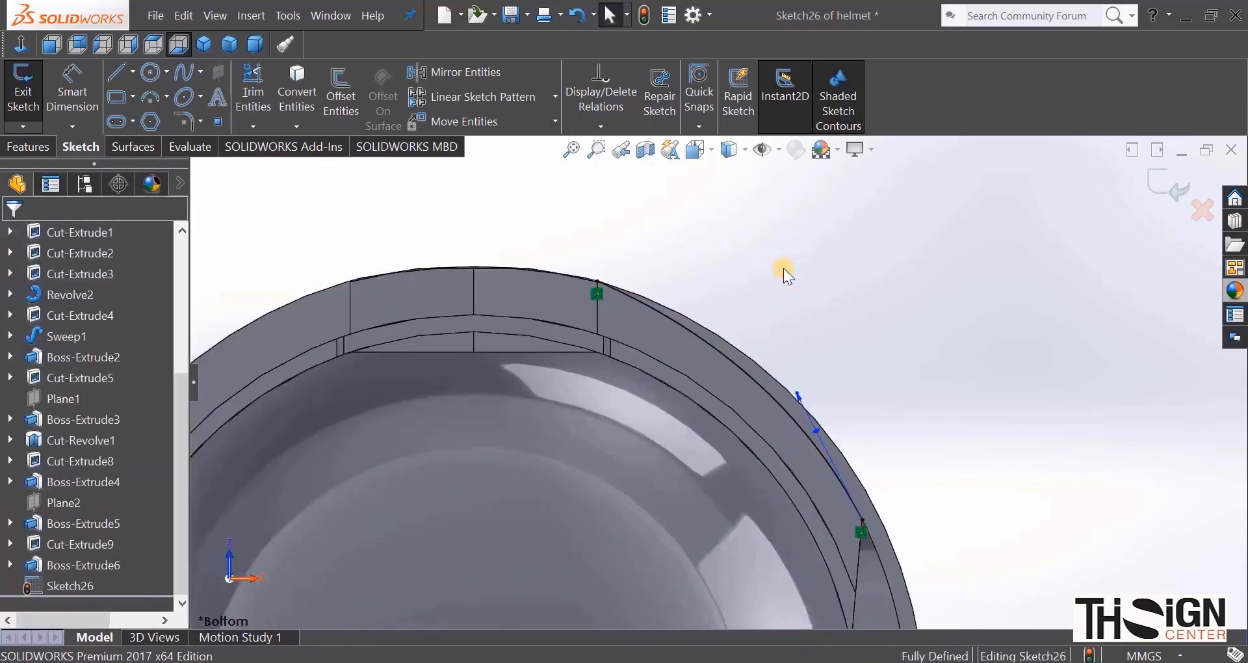
Step: Convert the front guard's side edge and the cheek plate's edge at the spline's ends into sketch lines
left_click(299, 90)
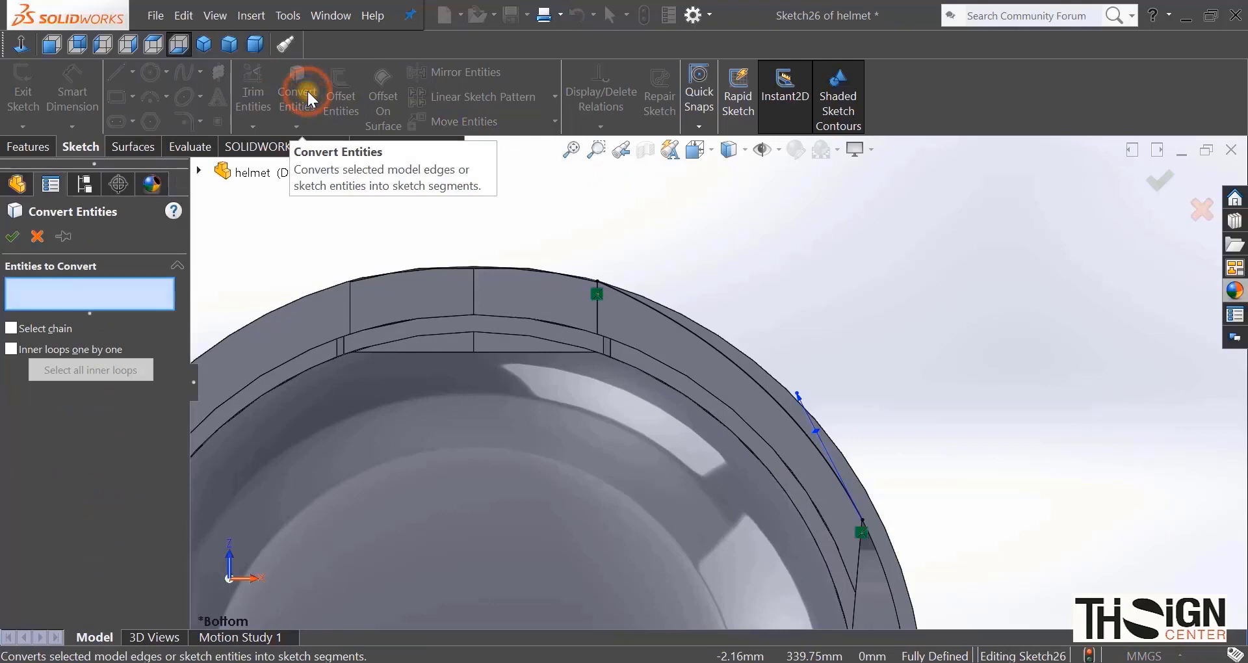
left_click(597, 306)
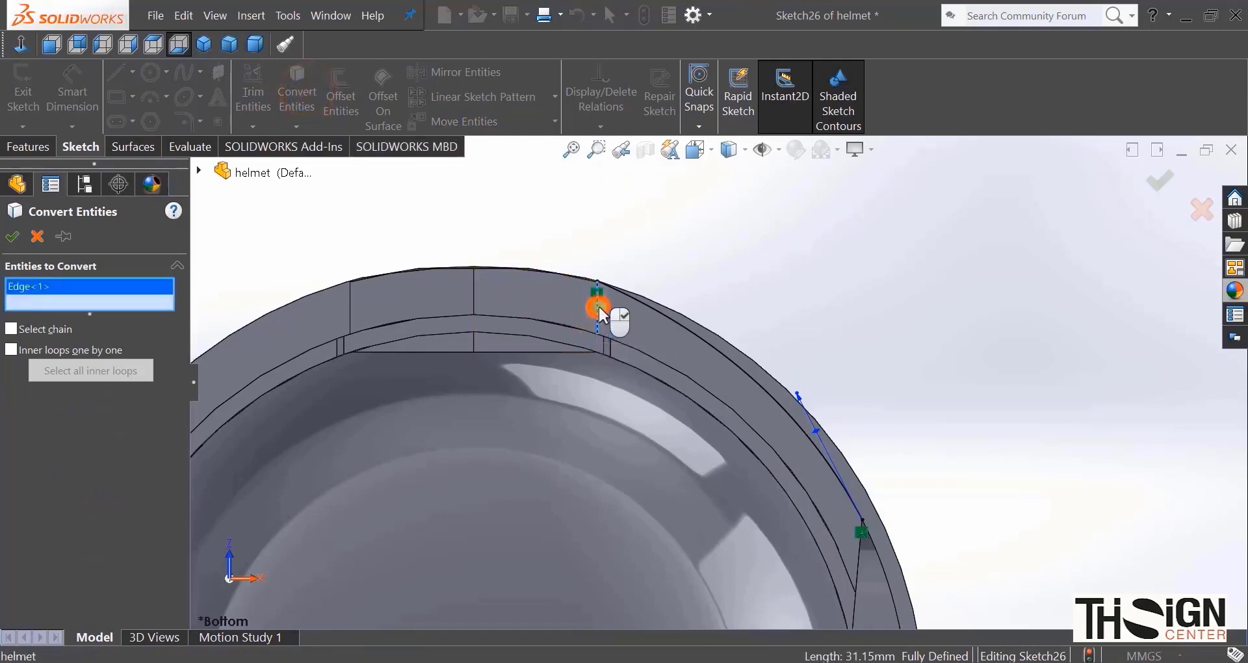
left_click(859, 562)
left_click(11, 237)
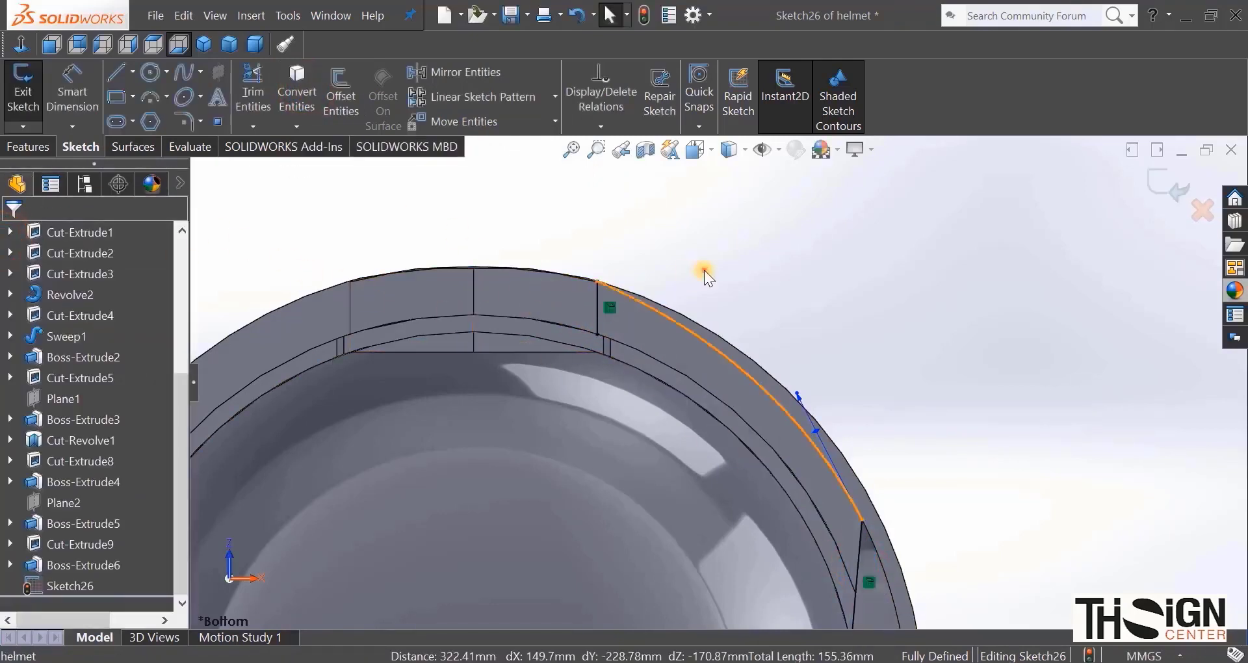
Step: Offset the connected spline and edge lines by 10 mm, reversed toward the inside of the helmet
left_click(351, 100)
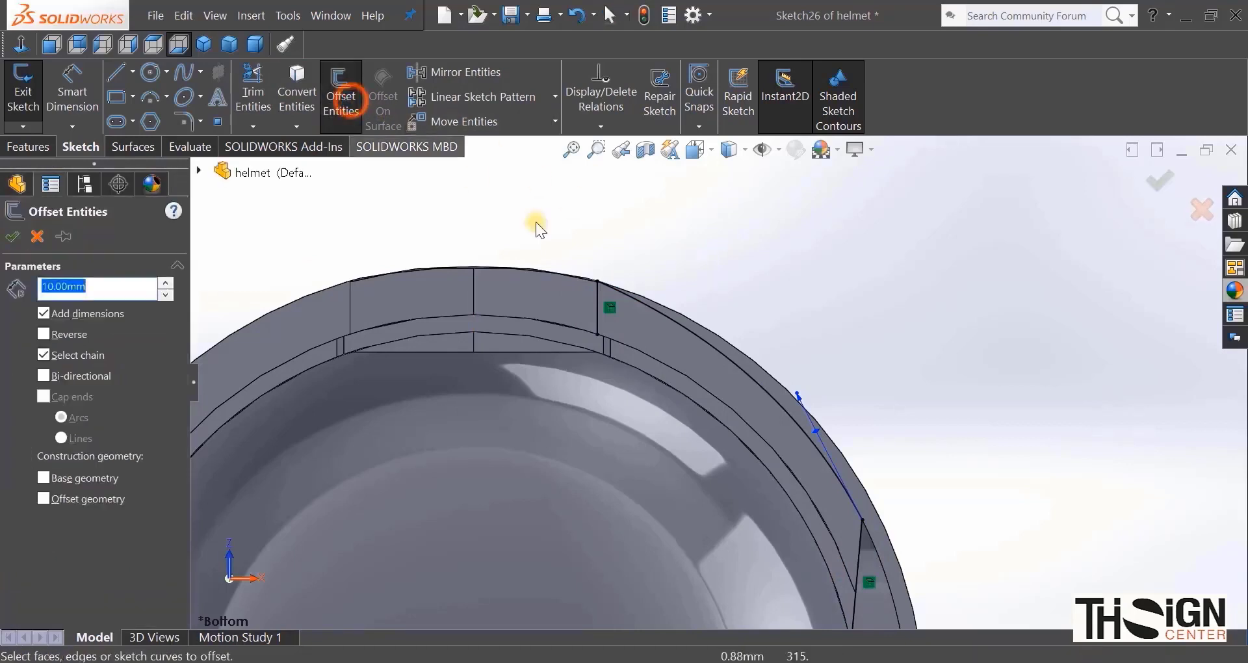
left_click(715, 349)
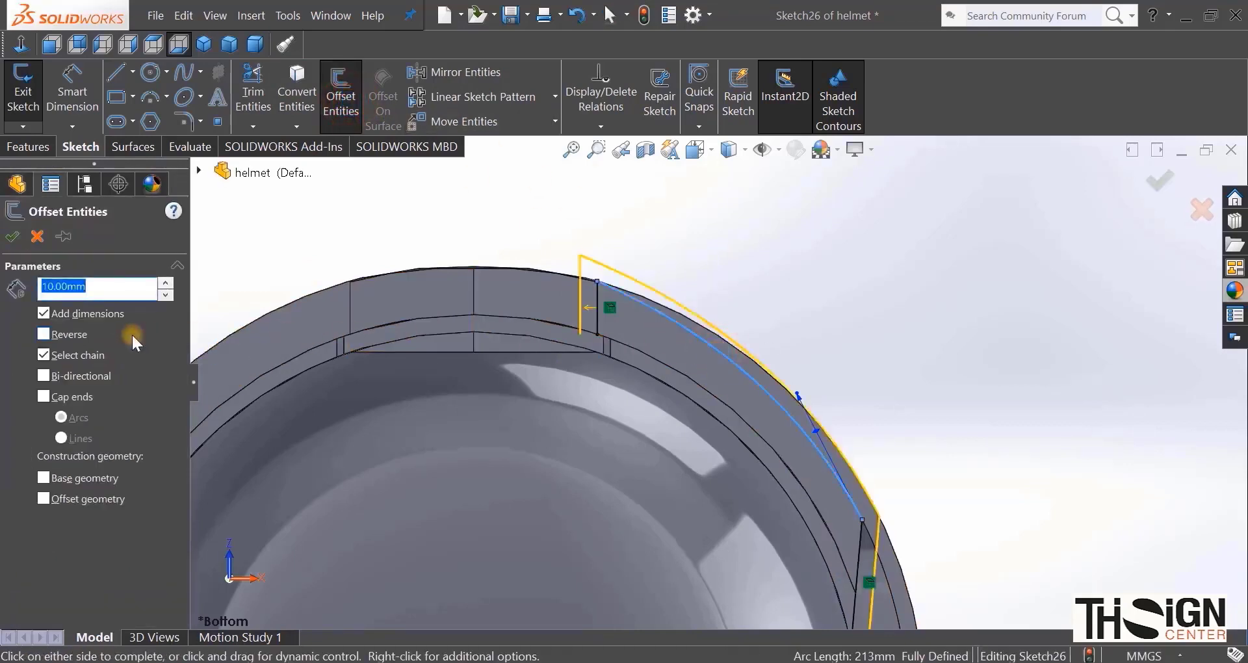
left_click(43, 334)
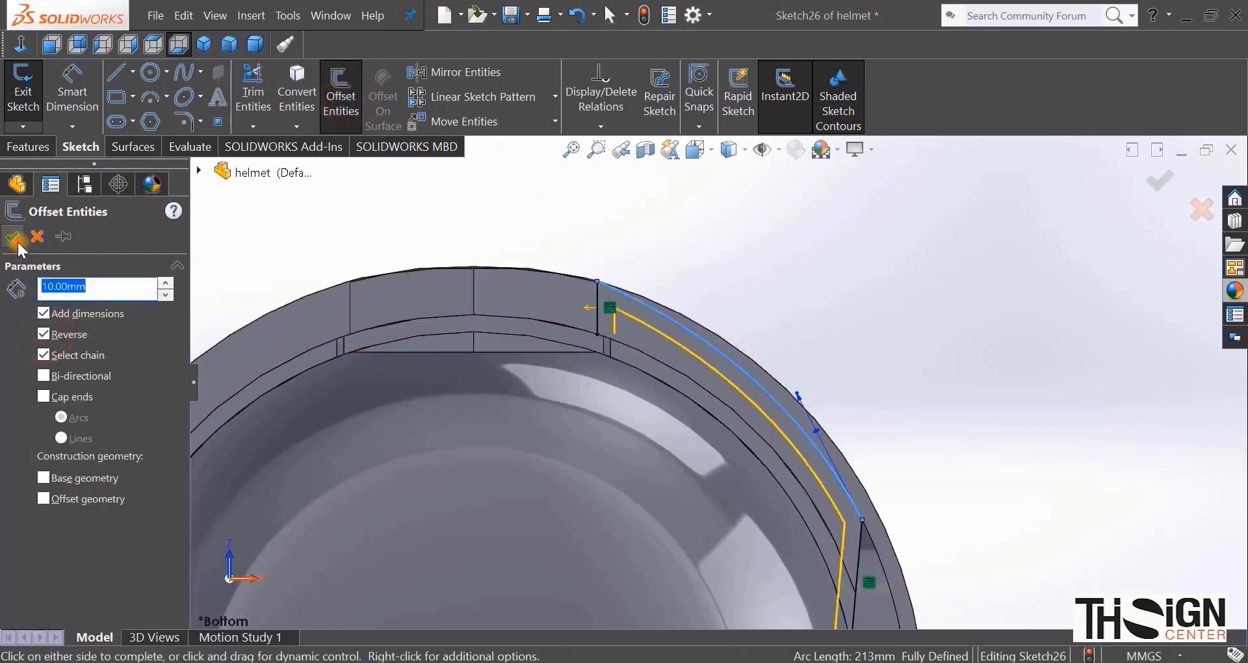
left_click(13, 238)
left_click(661, 244)
Step: Delete the two short end lines of the offset chain and its 10 mm offset dimension, keeping the offset spline
left_click(613, 326)
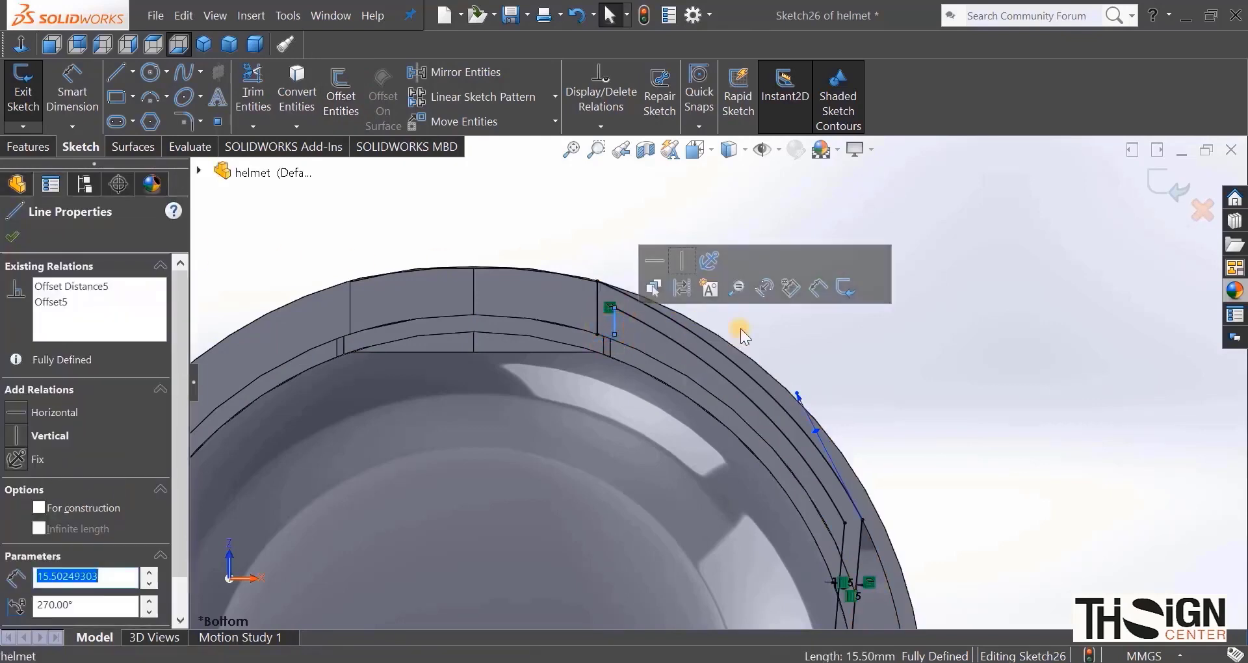
key("Delete")
left_click(842, 539)
key("Delete")
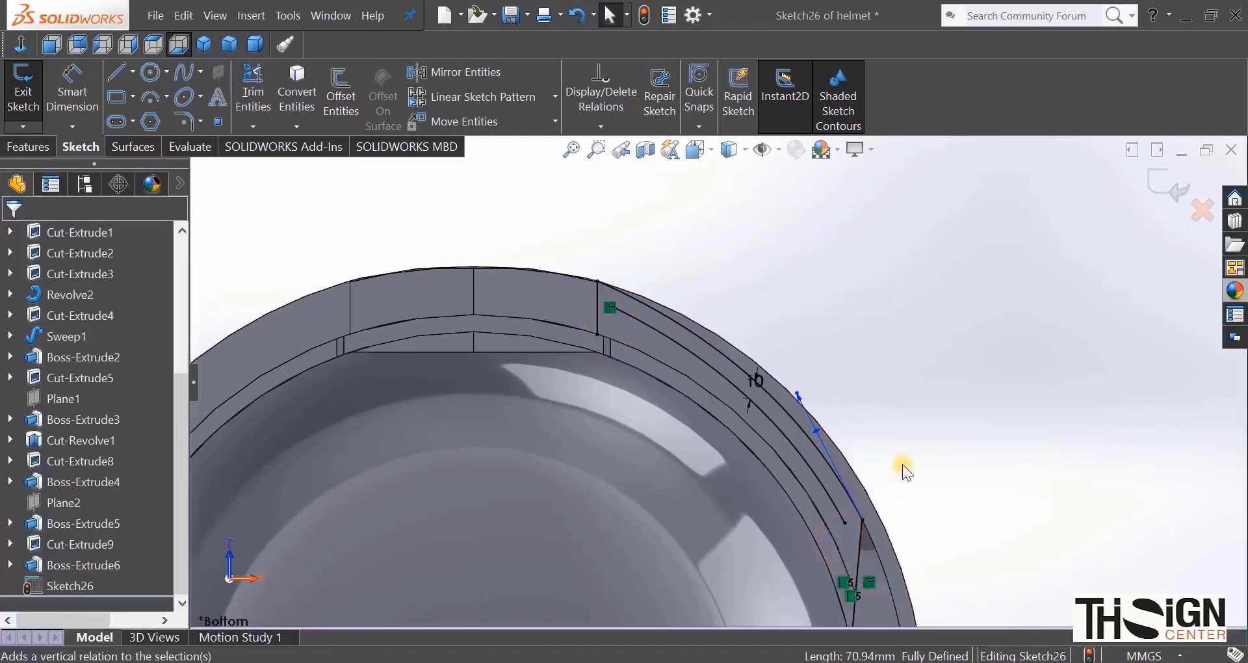
left_click(856, 383)
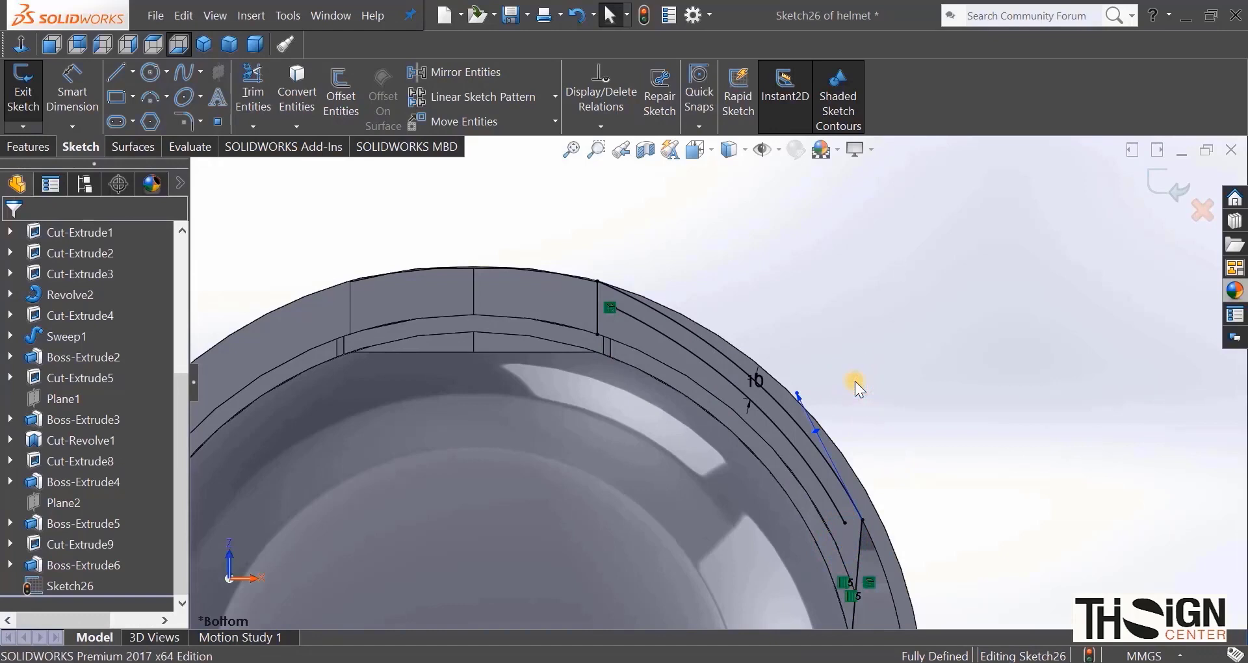
left_click(747, 404)
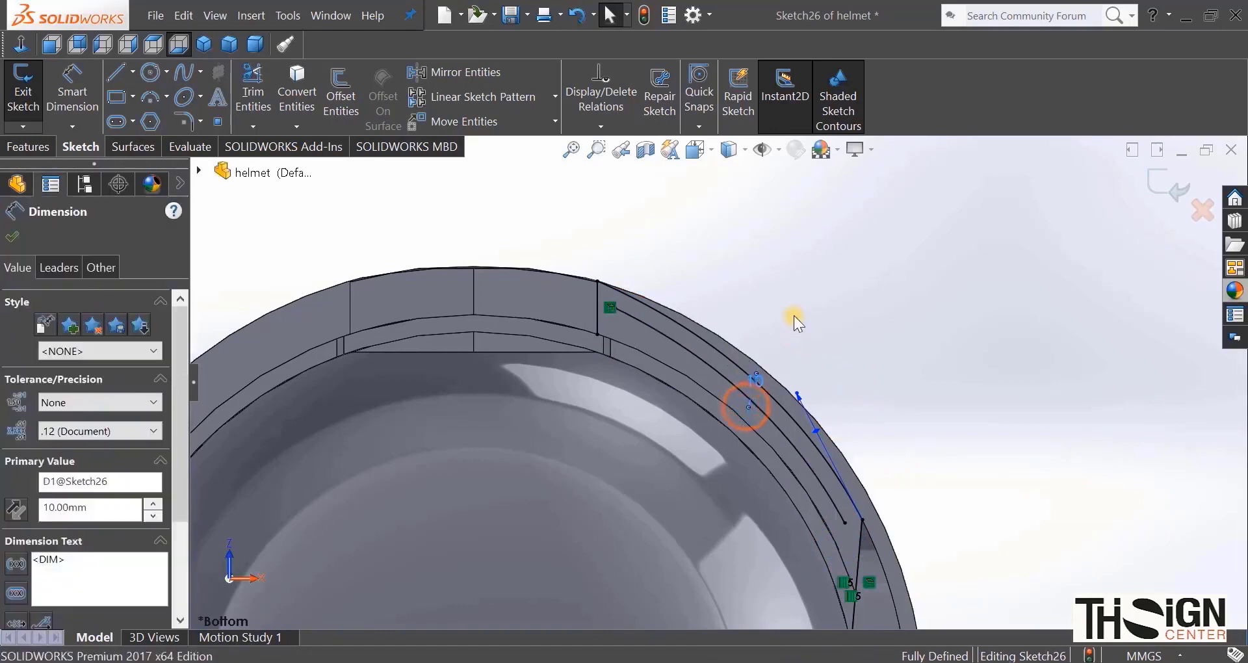
key("Delete")
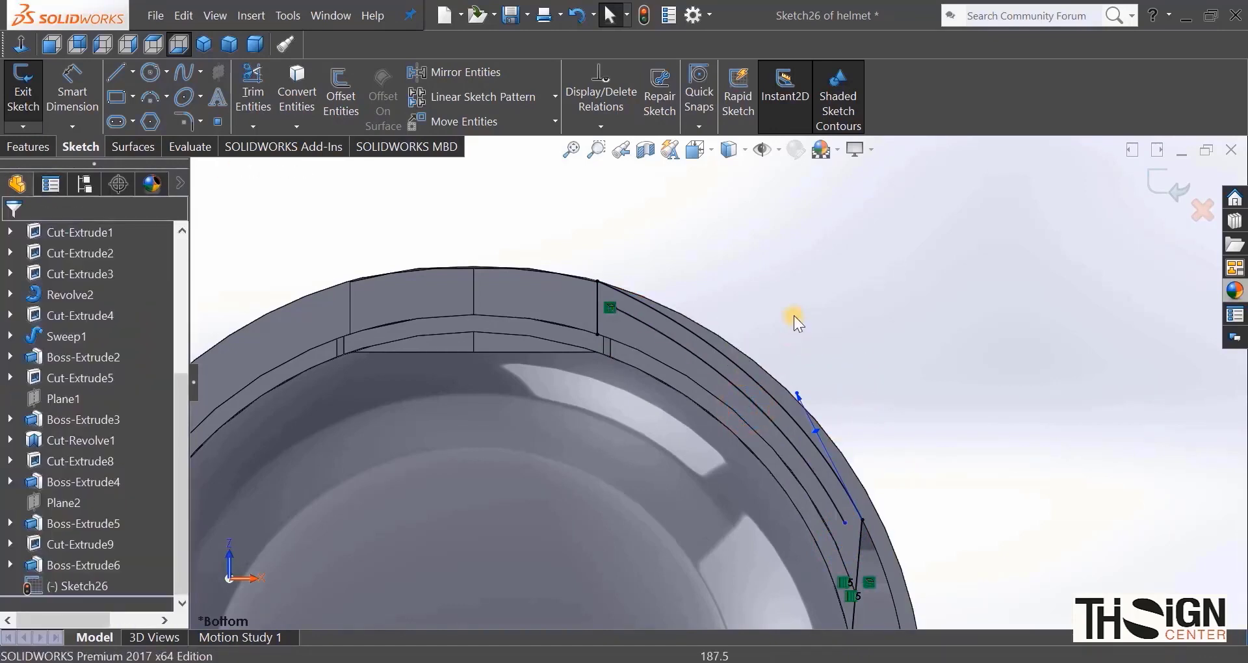
Step: Add a Fix relation to the outer spline
left_click(778, 405)
left_click(823, 337)
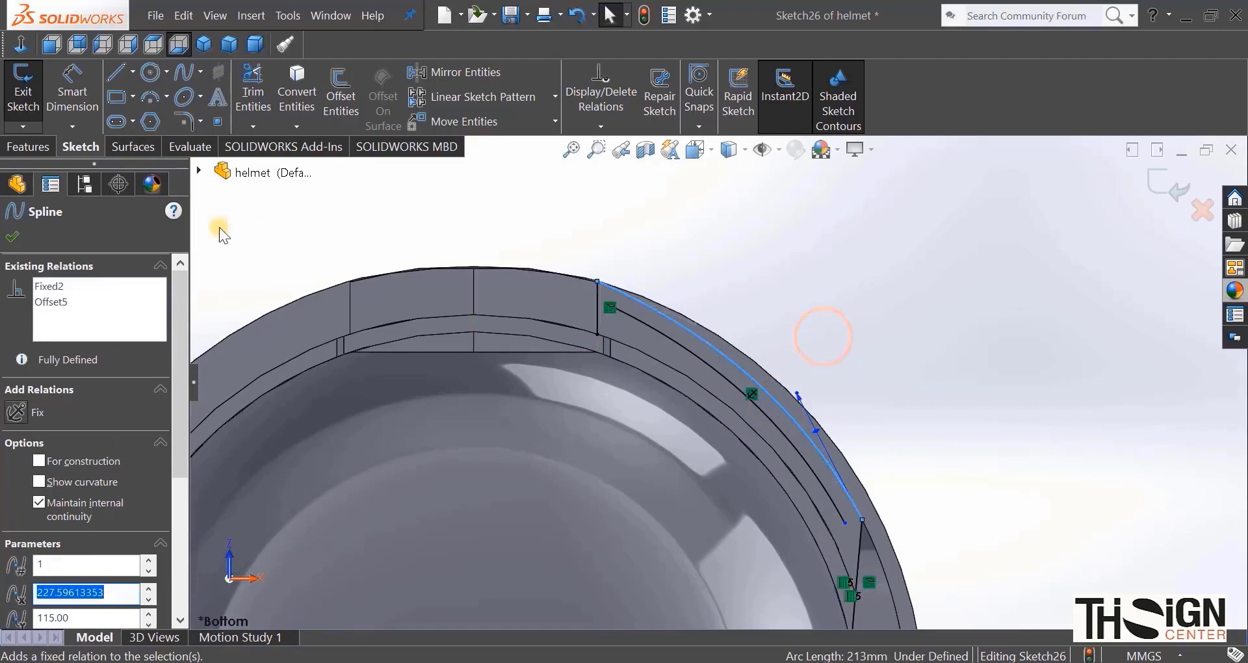
left_click(14, 238)
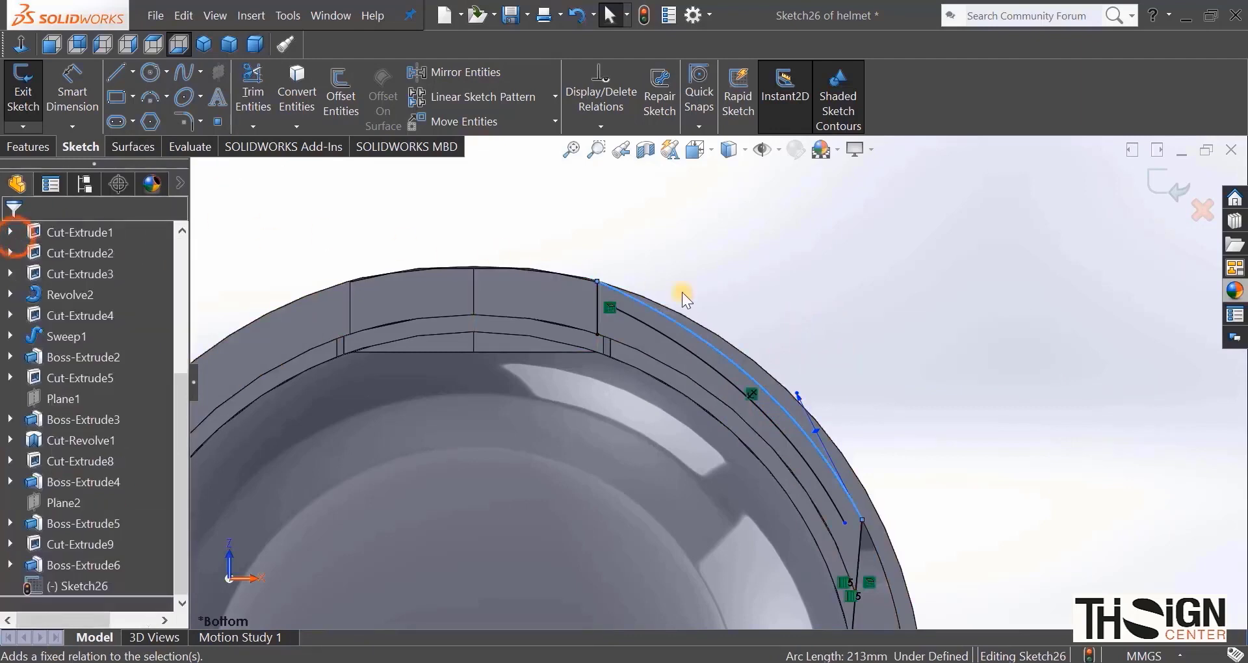
Step: Delete the offset relation from the inner spline
left_click(775, 423)
left_click(46, 287)
right_click(56, 287)
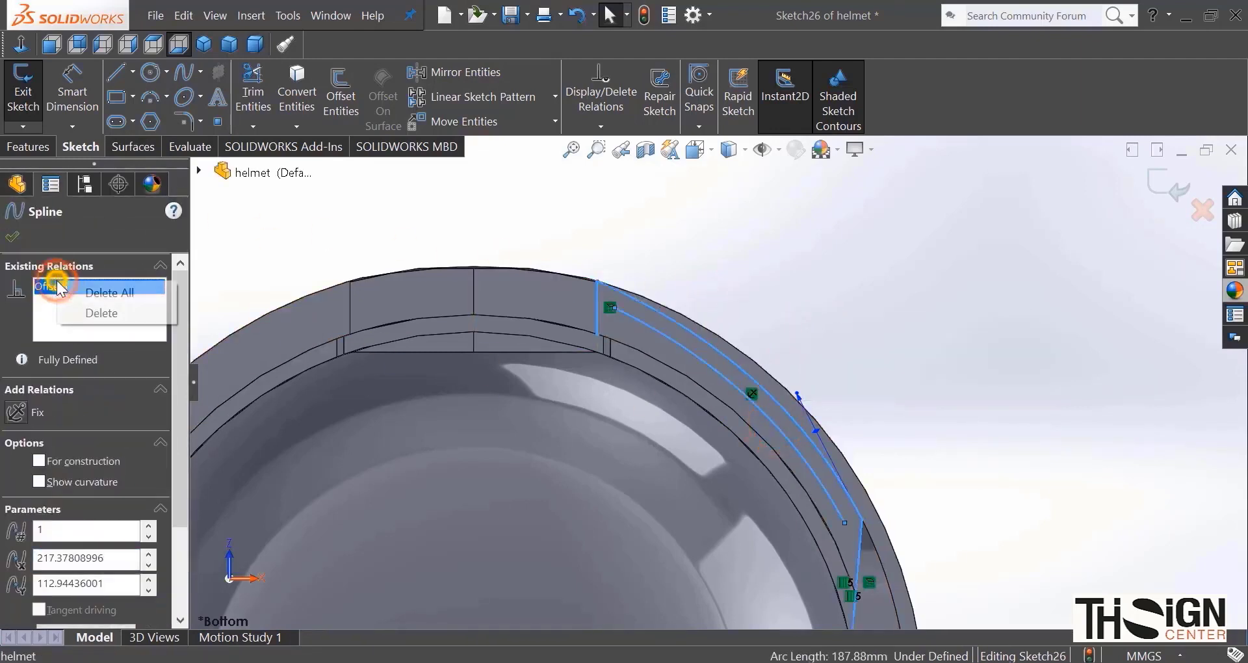
left_click(96, 313)
left_click(13, 237)
left_click(719, 257)
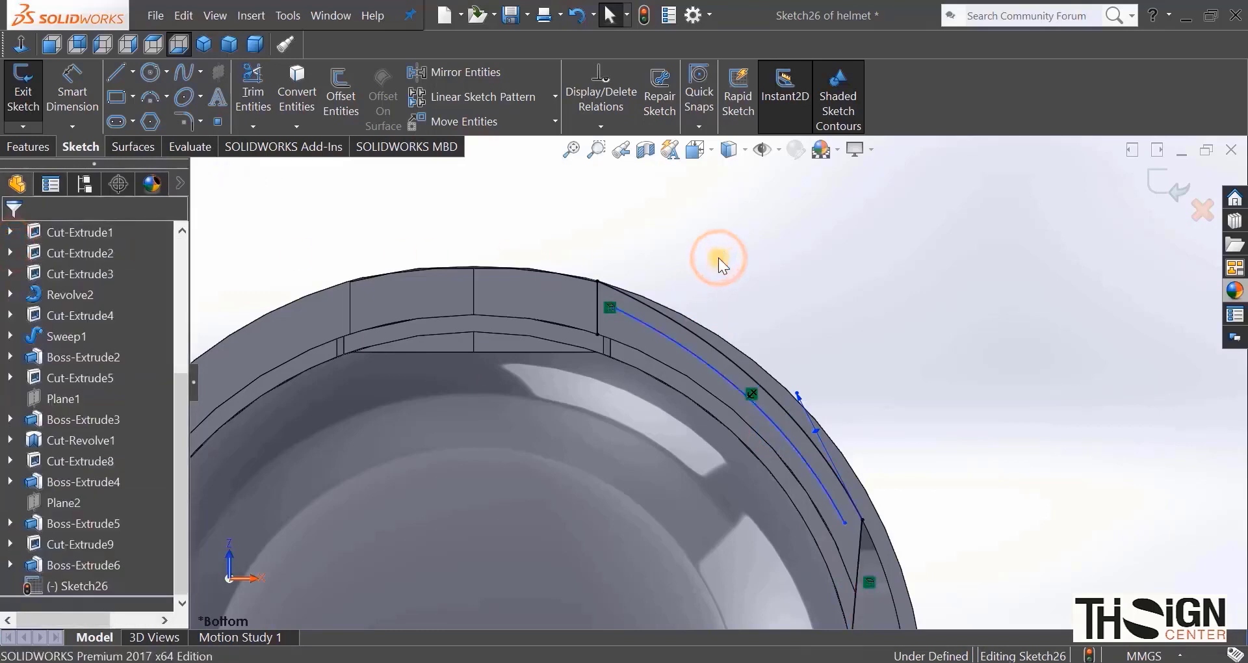
Step: Extend both ends of the inner spline to meet the converted edge lines of the front guard and cheek plate
left_click(253, 126)
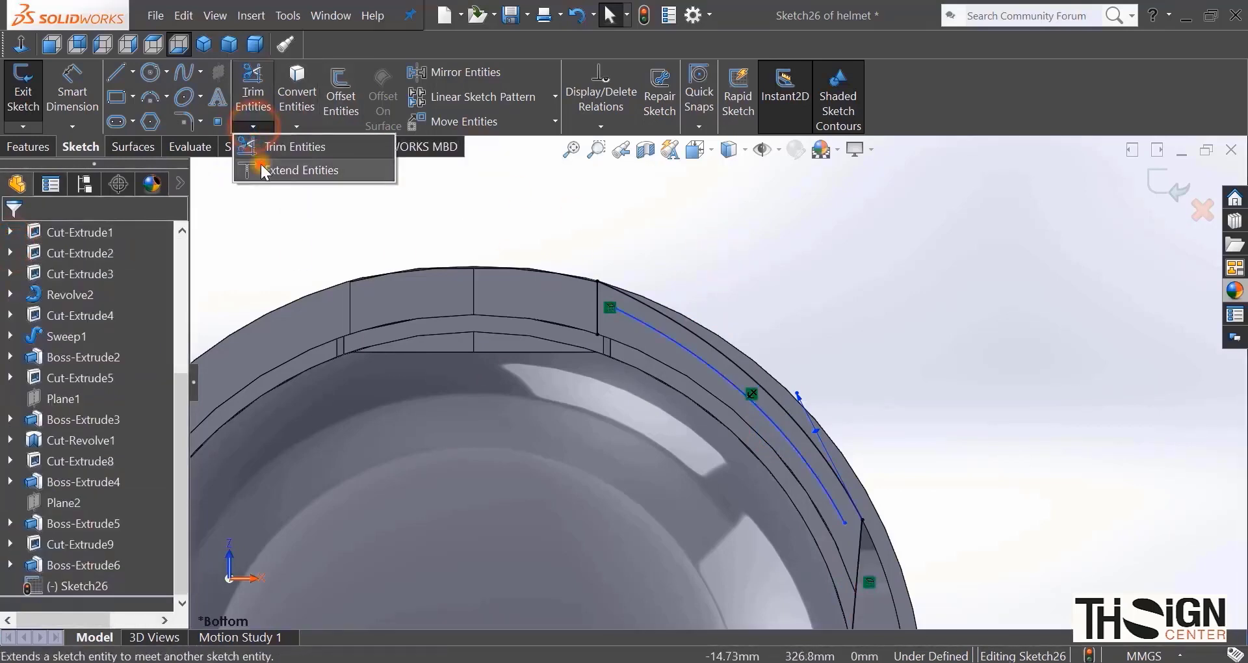
left_click(260, 163)
left_click_drag(617, 313, 840, 510)
key("ctrl+z")
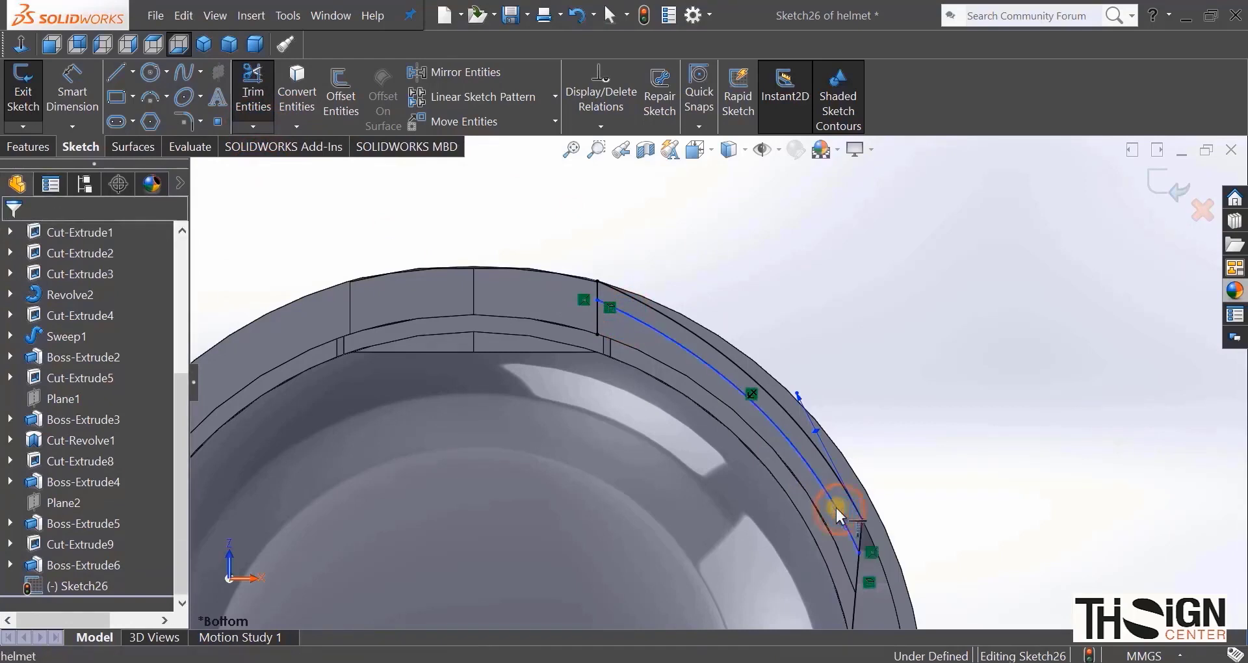
Step: Trim the parts of both converted edge lines that stick out past the inner spline, leaving a closed strip profile
left_click(253, 84)
left_click_drag(560, 318, 618, 331)
left_click_drag(824, 556, 880, 577)
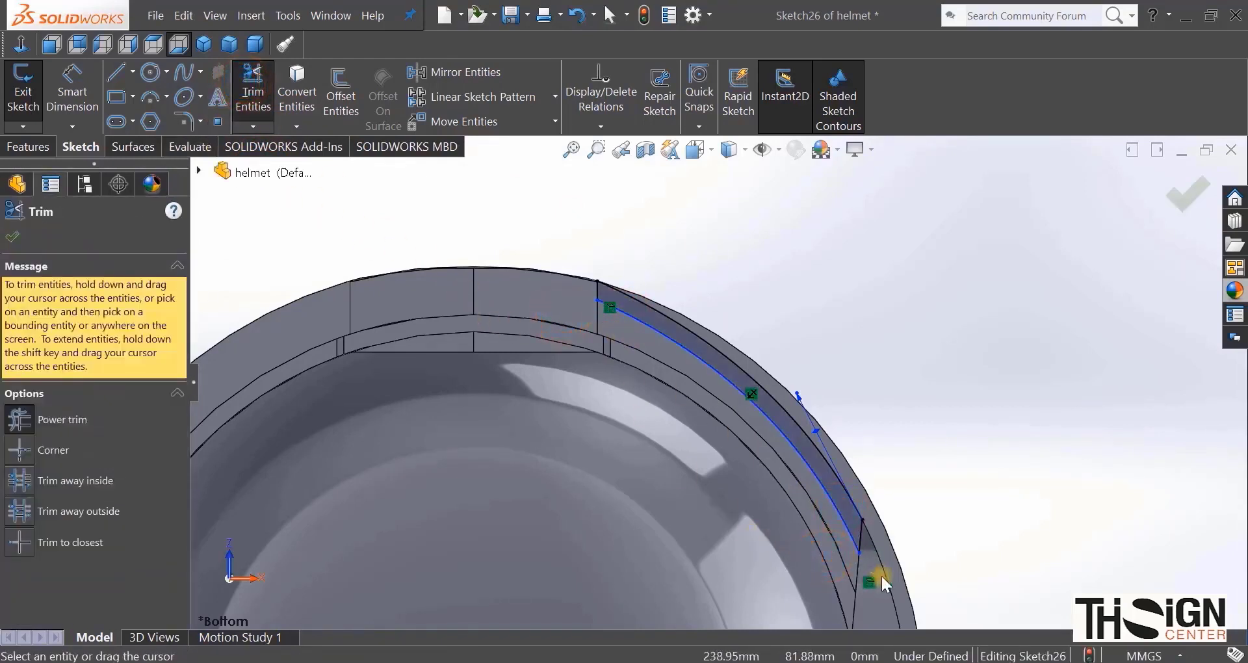
Step: Extrude the closed strip profile 300 mm upward toward the helmet rim, with Merge result turned off
left_click(27, 146)
left_click(36, 96)
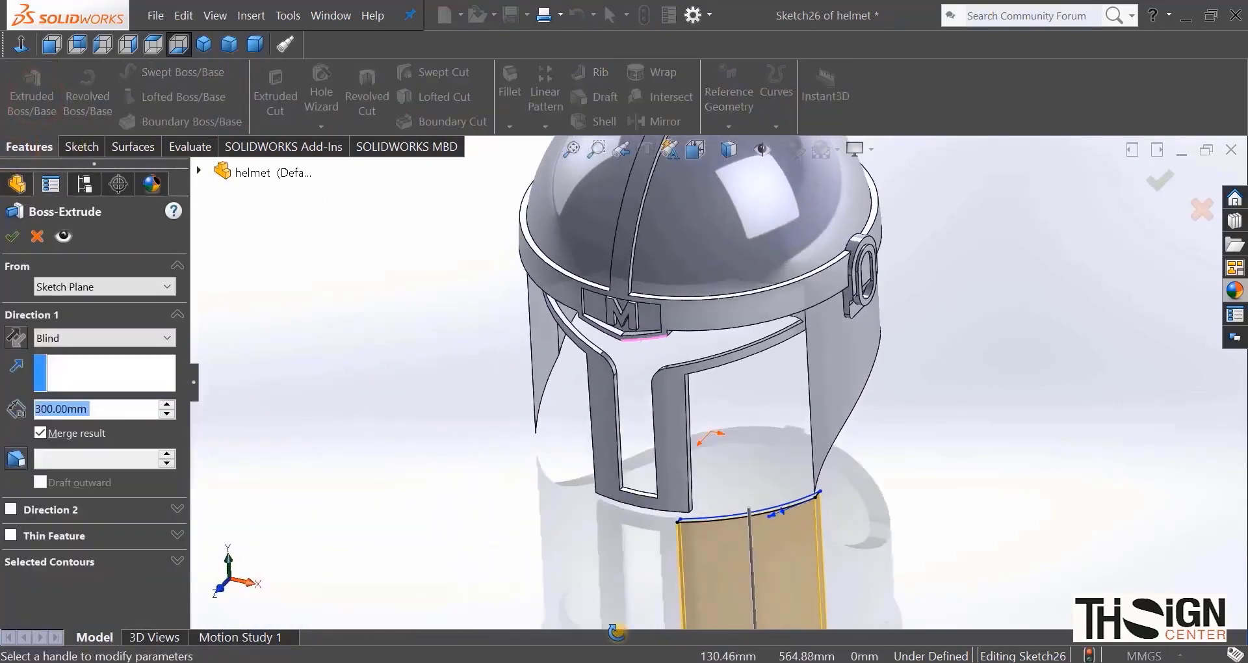
left_click(13, 339)
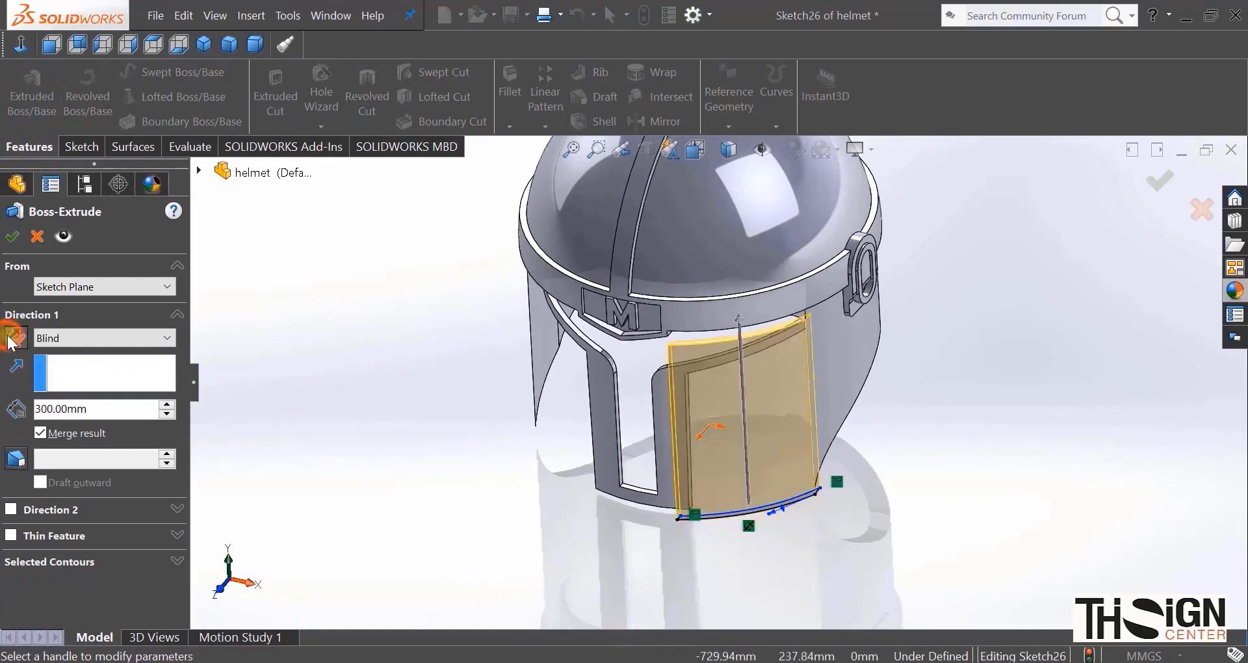
double_click(123, 410)
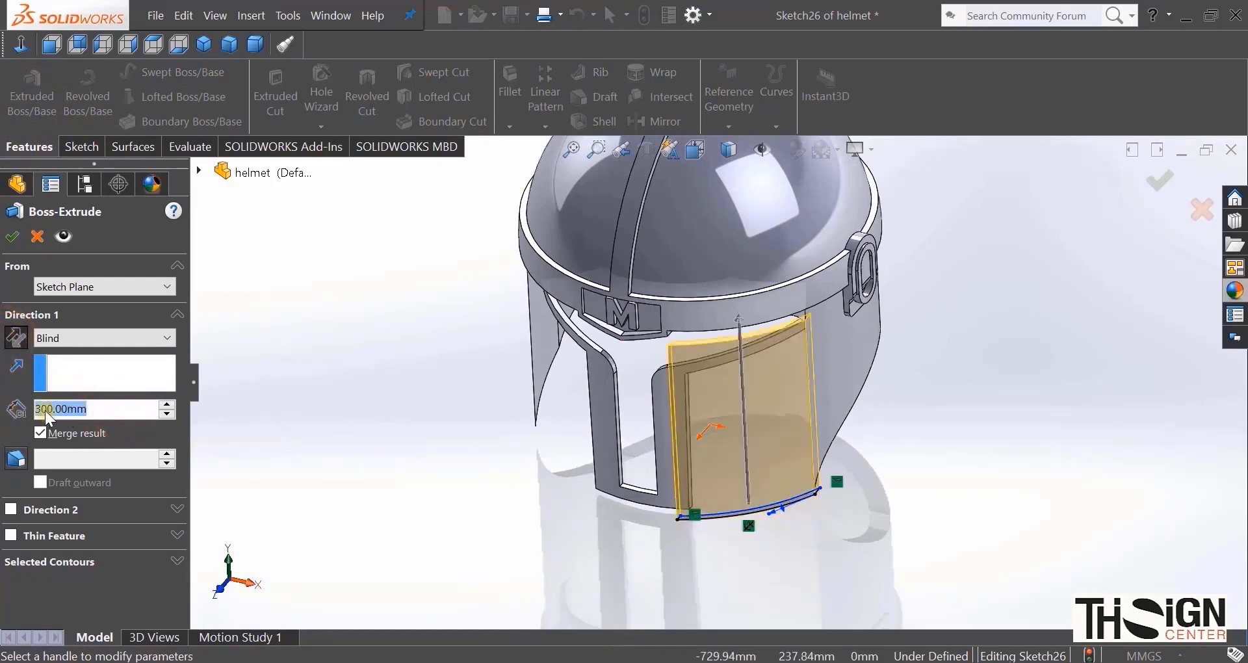
left_click(36, 237)
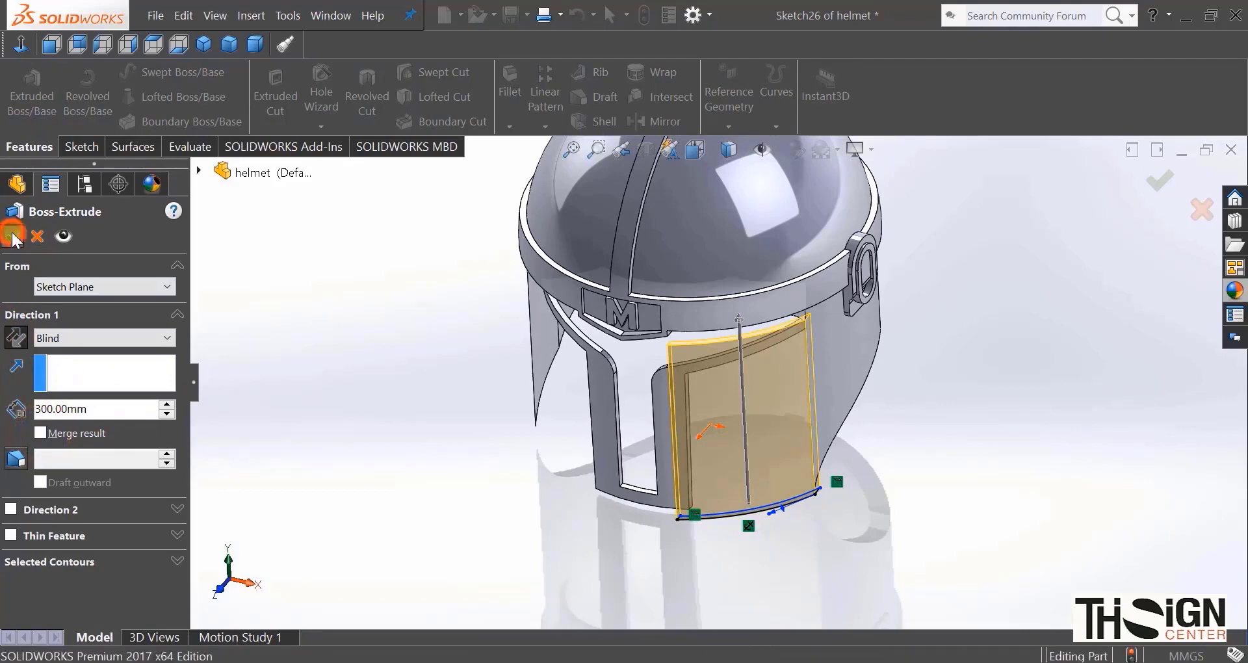
Step: Start a sketch on the Front Plane and convert the sloped visor edge behind the new face plate into a sketch line
left_click(238, 45)
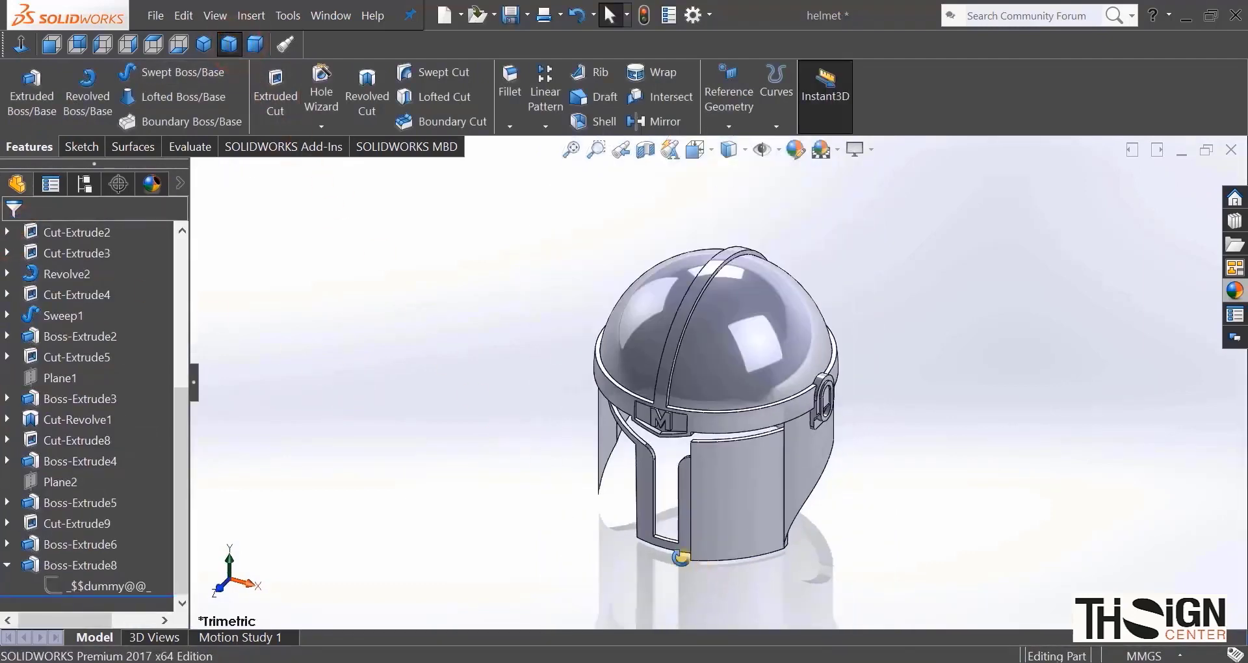
middle_click_drag(681, 558, 795, 566)
scroll(720, 513, "down", 4)
middle_click(721, 513)
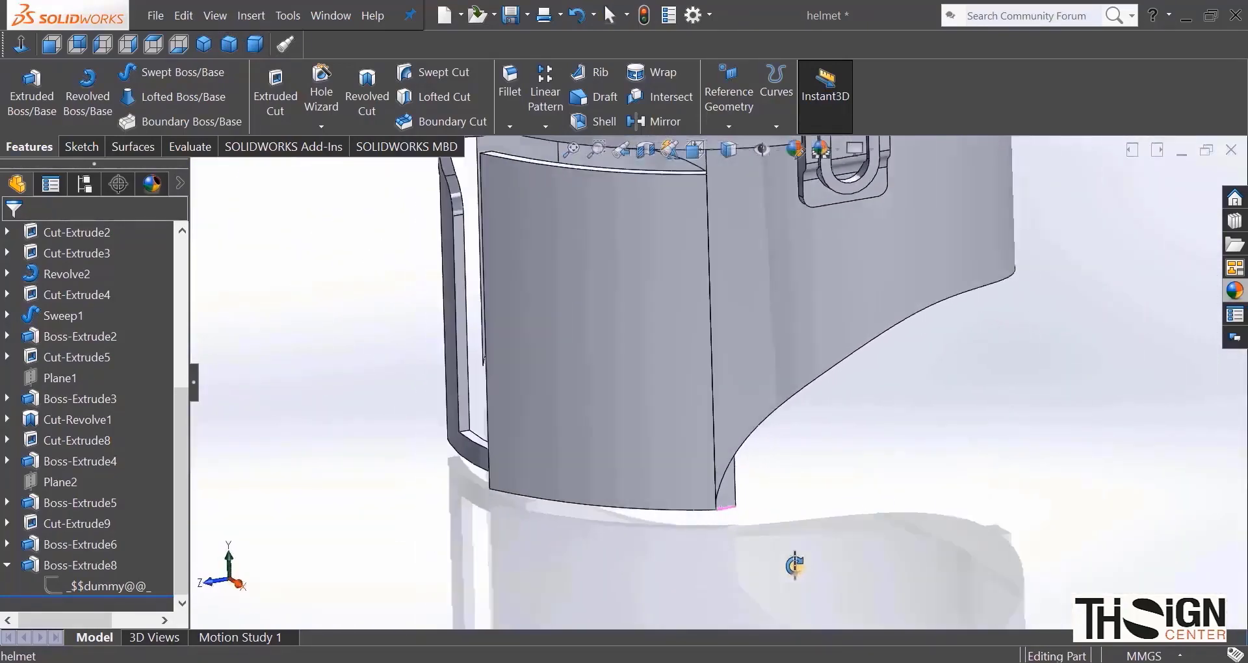
scroll(624, 504, "up", 5)
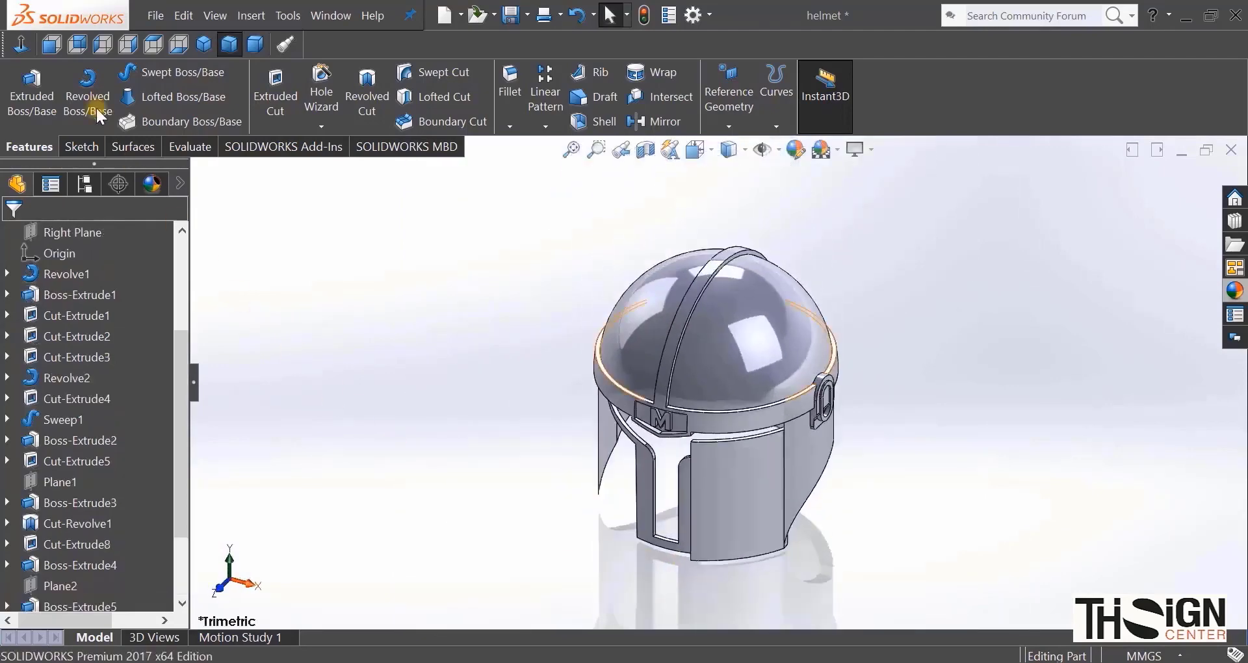
left_click(51, 45)
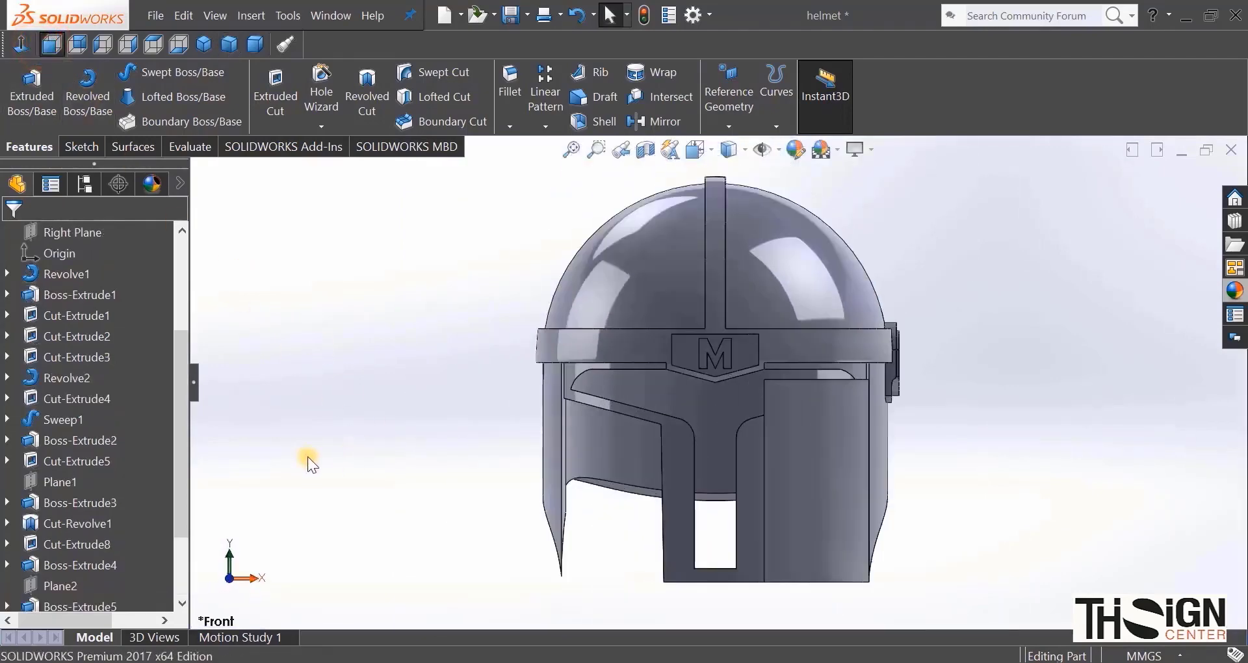
scroll(103, 468, "up", 3)
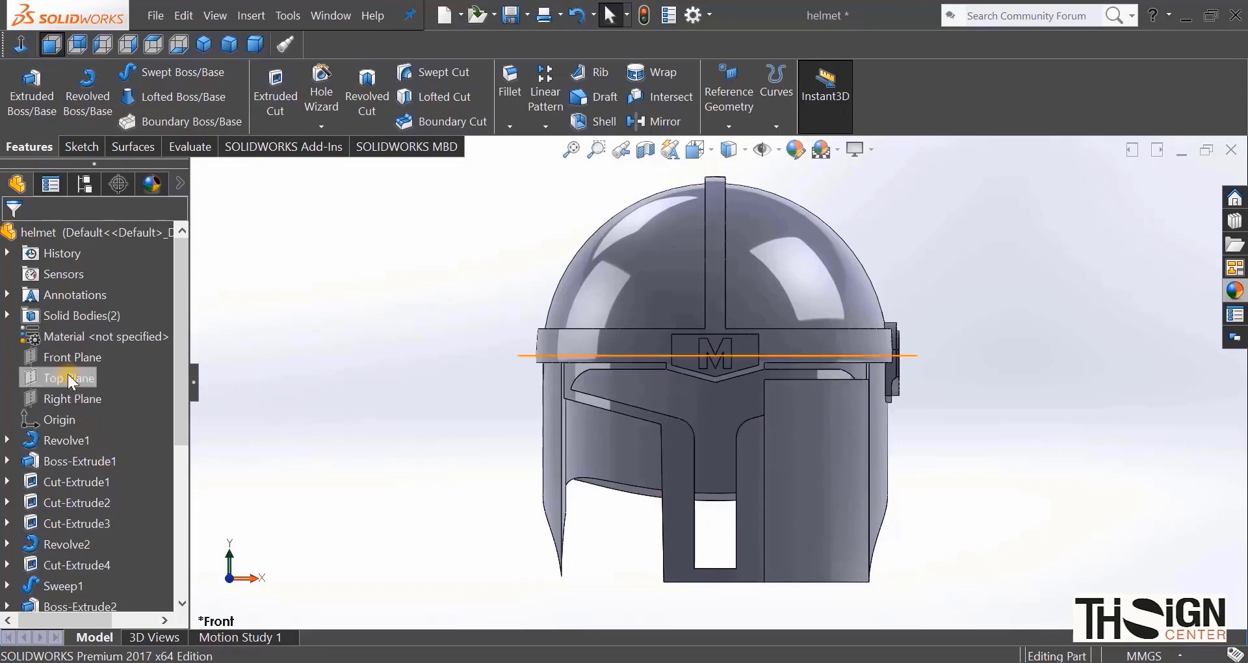
left_click(67, 359)
left_click(72, 335)
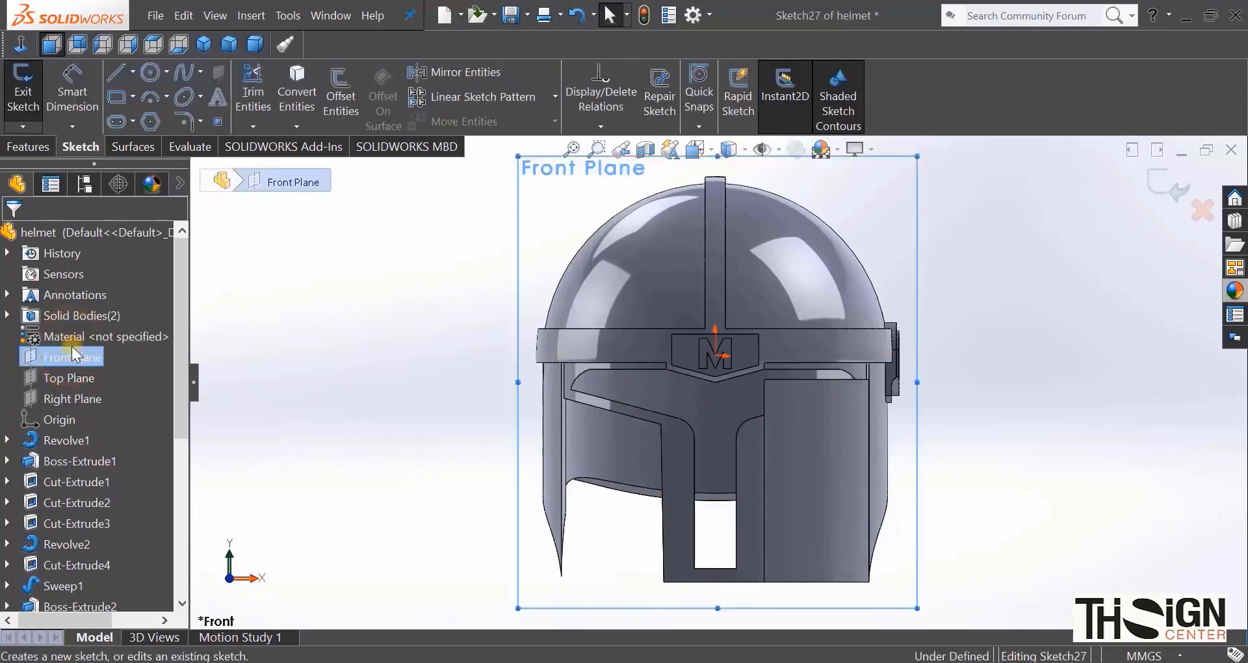
left_click(297, 91)
scroll(790, 407, "down", 3)
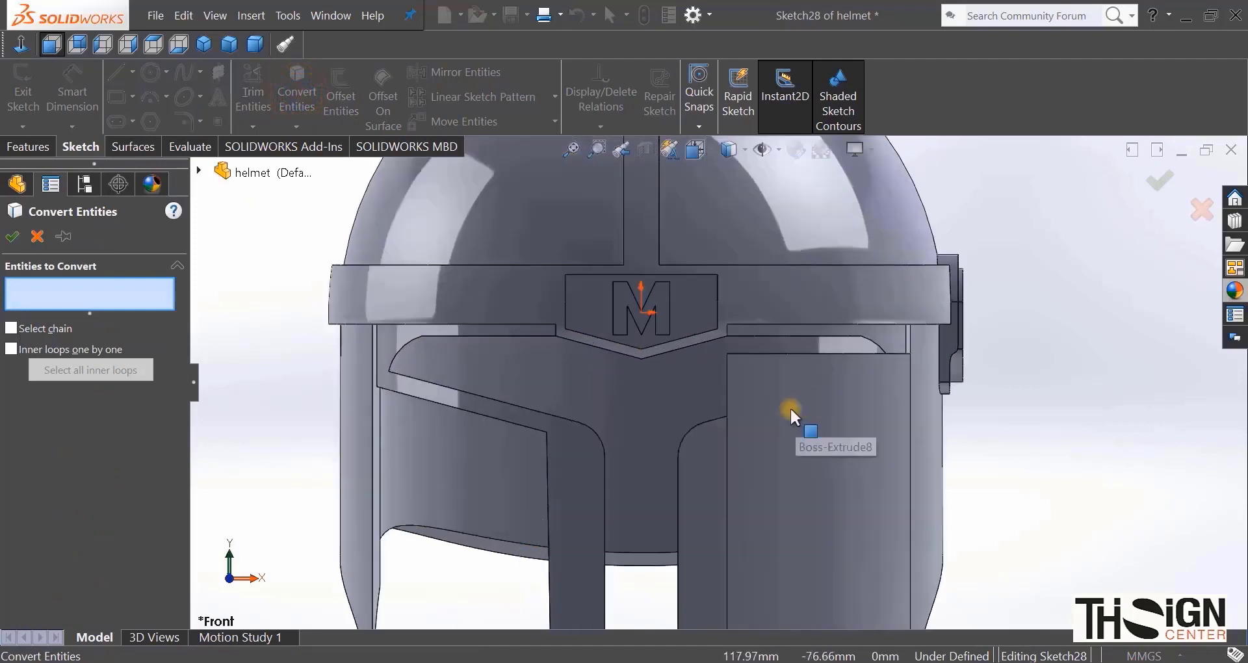
left_click(724, 413)
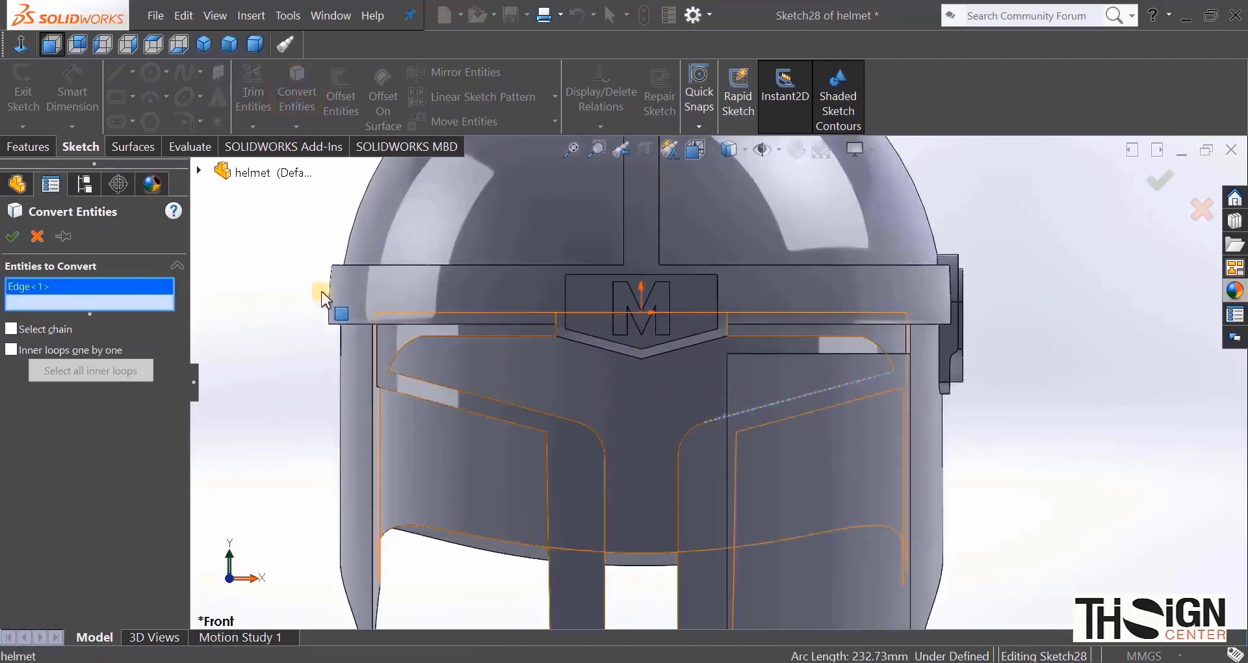
left_click(13, 236)
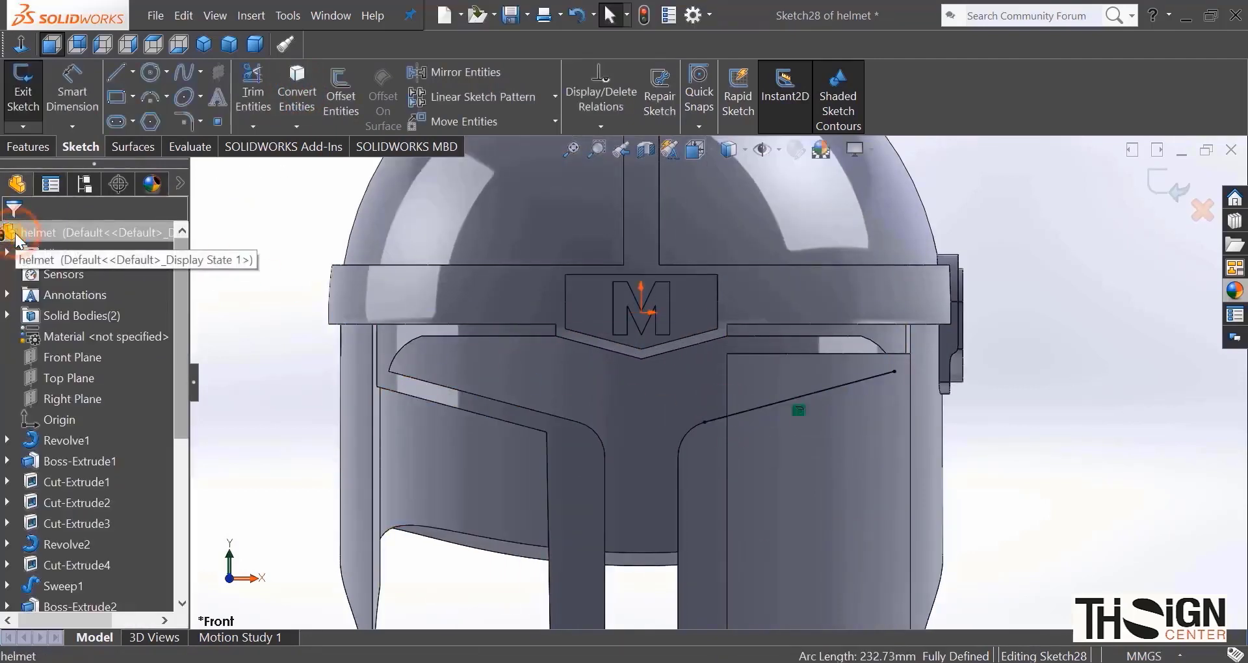
Step: Draw a vertical line about 173 mm up from the converted line's inner end, a horizontal line past the helmet's side, and a vertical line down
left_click(117, 71)
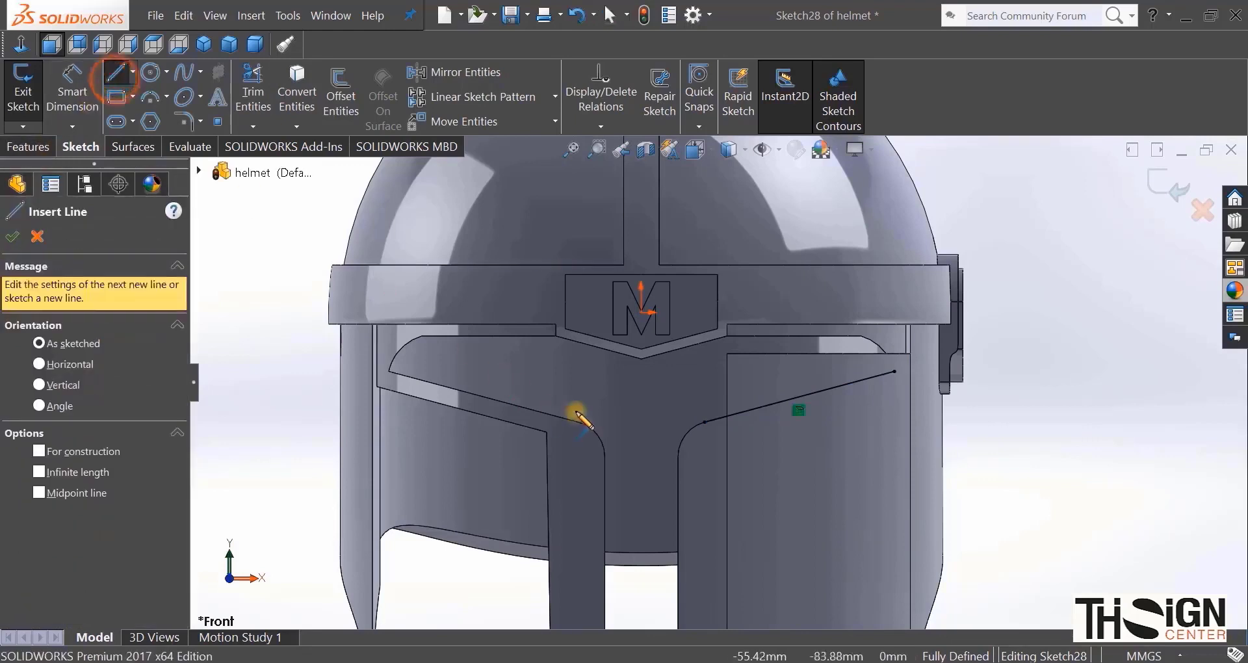
scroll(706, 416, "up", 2)
left_click(707, 416)
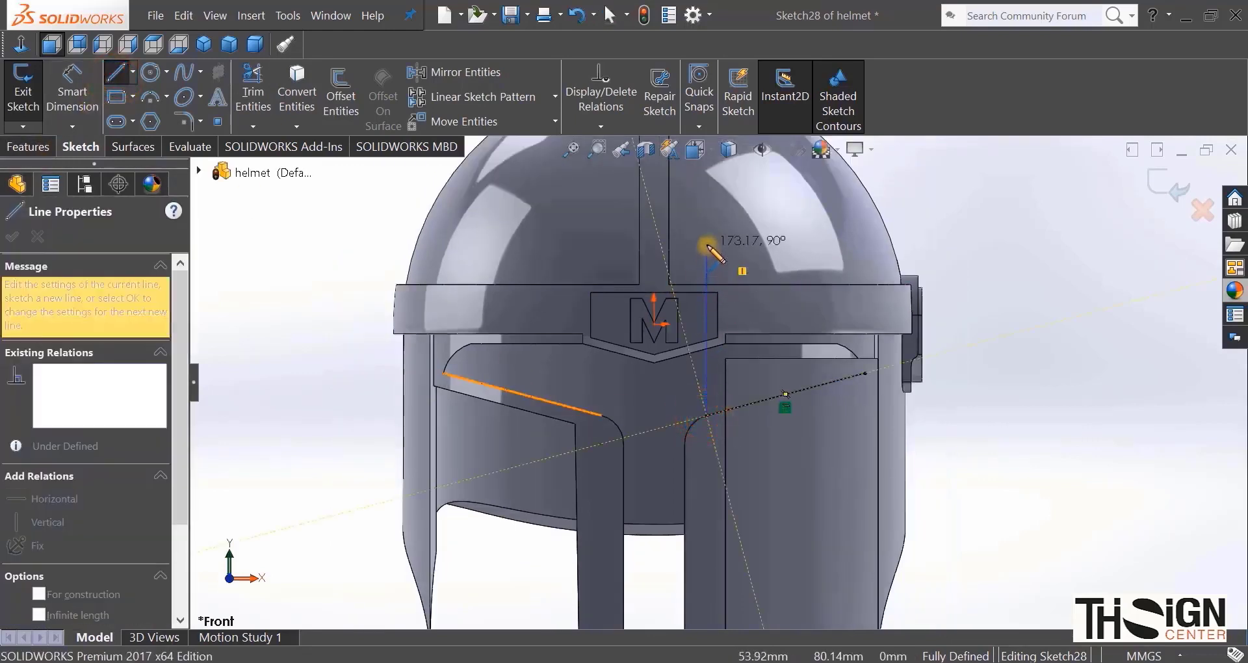
left_click(707, 245)
left_click(980, 245)
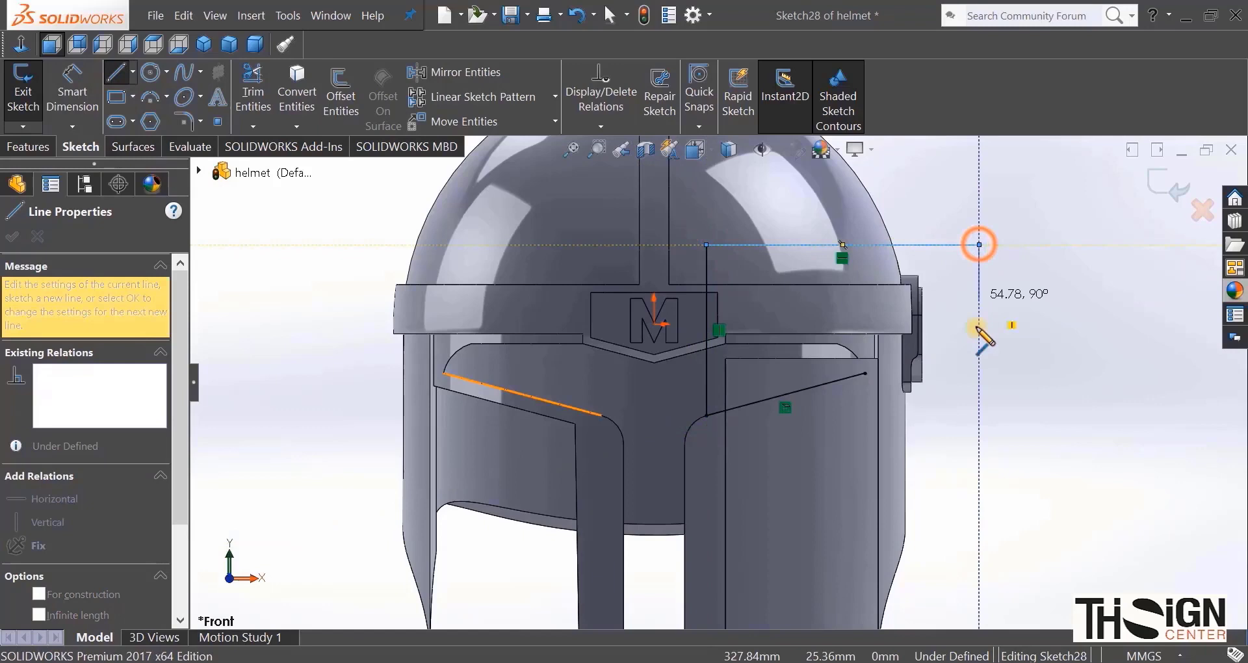
left_click(980, 373)
key("Escape")
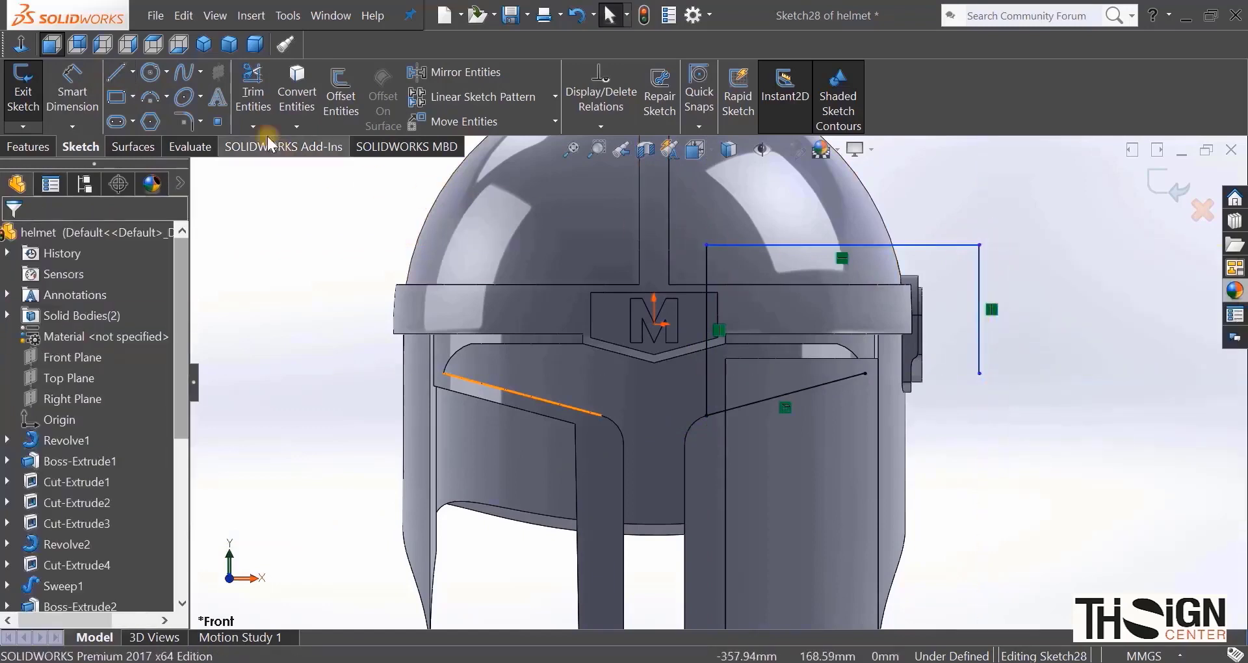
Step: Extend the sloped line to meet the outer vertical line and trim the excess below it, closing the profile
left_click(253, 126)
left_click(274, 170)
left_click(838, 381)
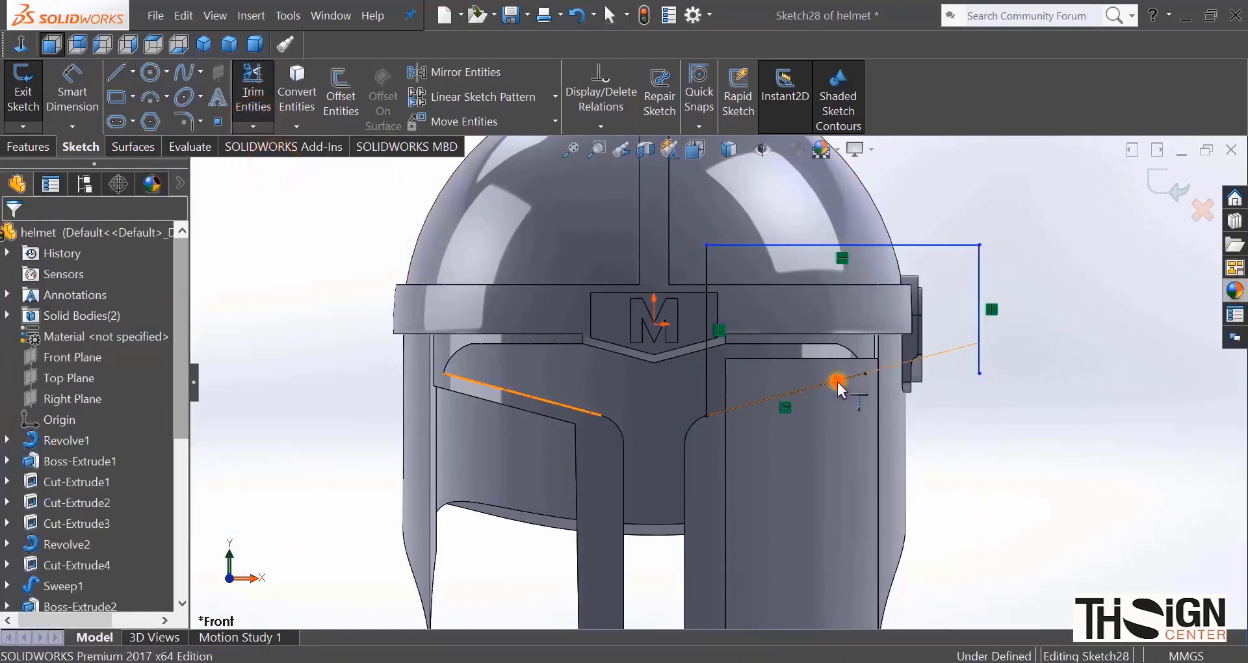
left_click(267, 102)
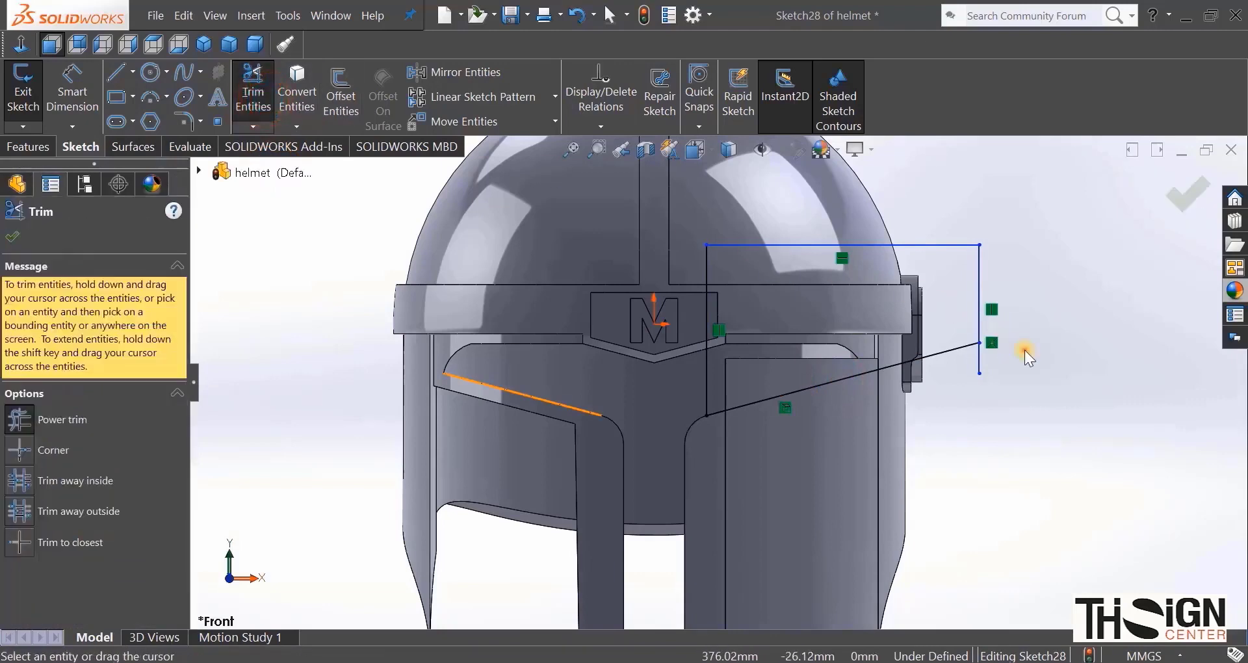
Step: Set up a blind 300 mm extruded cut from the closed profile, directed toward the front of the helmet
left_click(28, 146)
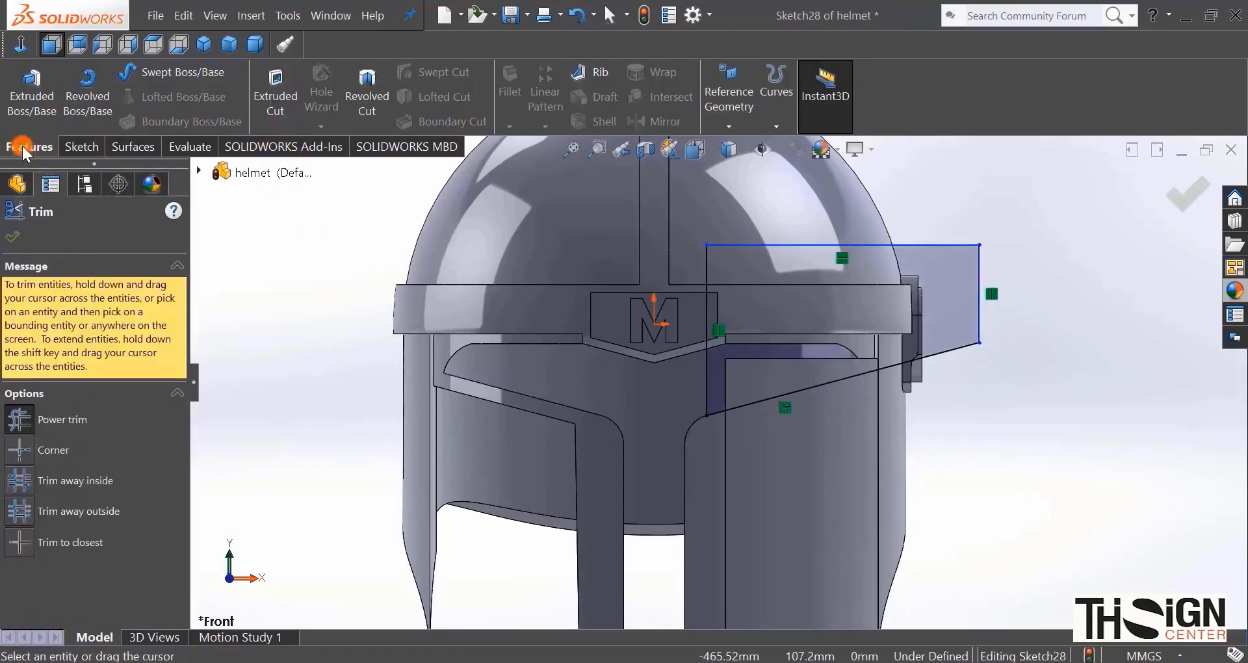
left_click(276, 107)
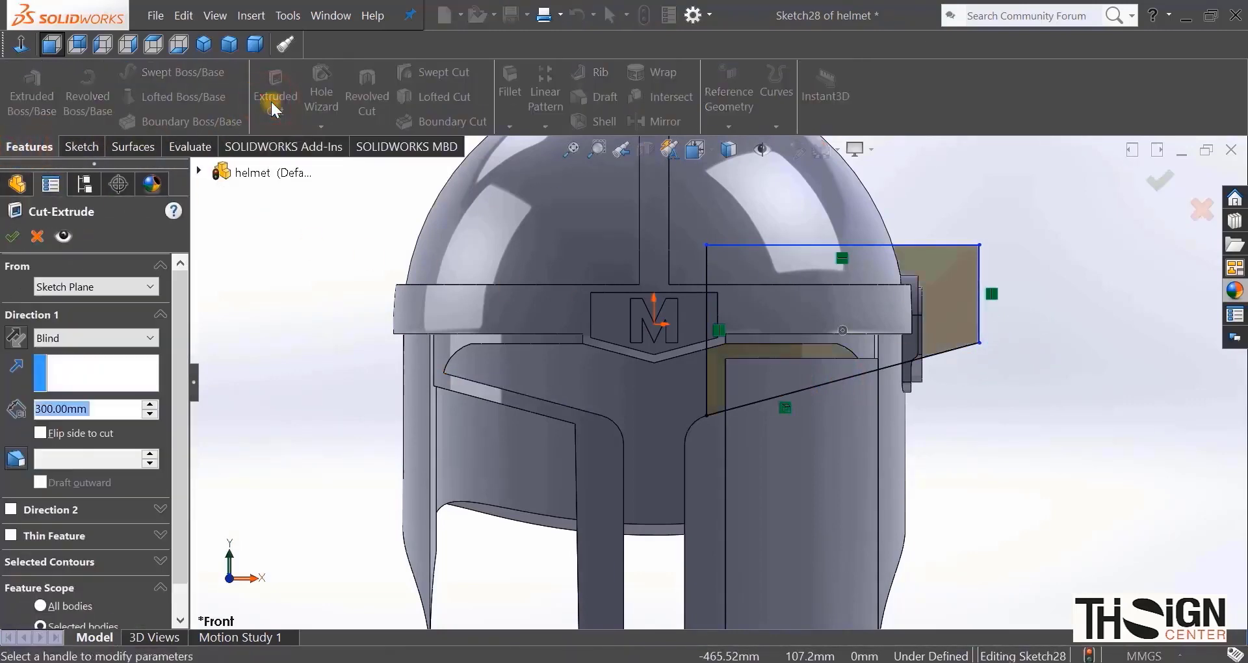
scroll(623, 409, "up", 5)
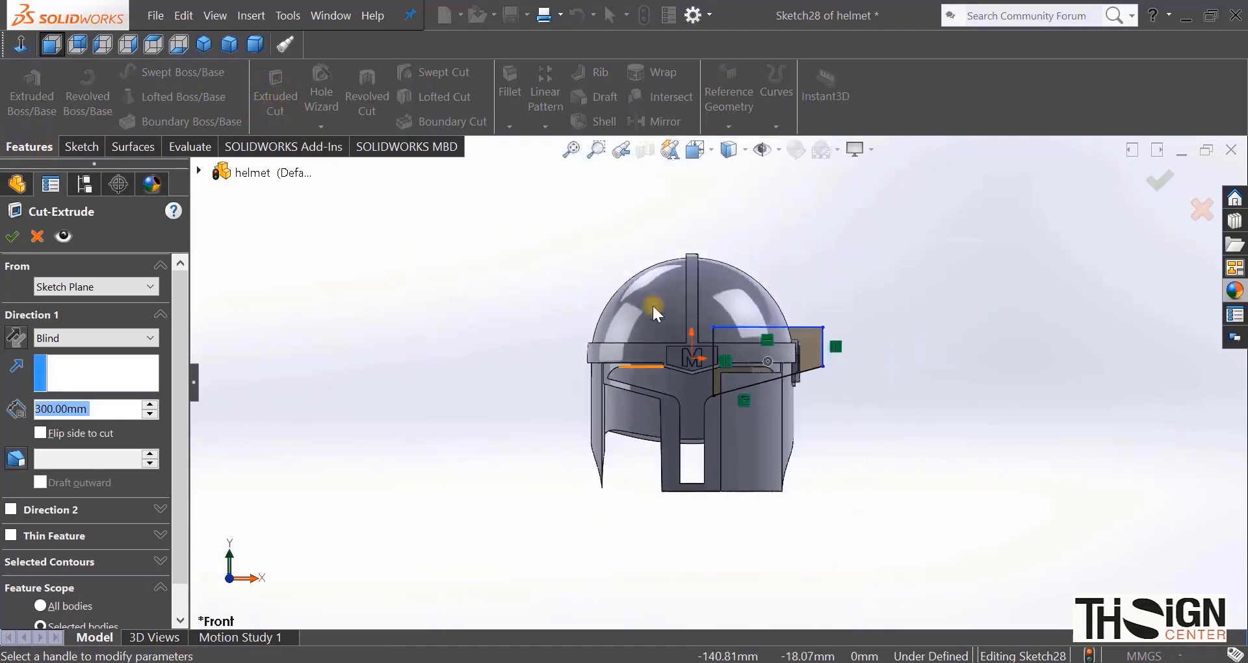
middle_click_drag(653, 303, 704, 415)
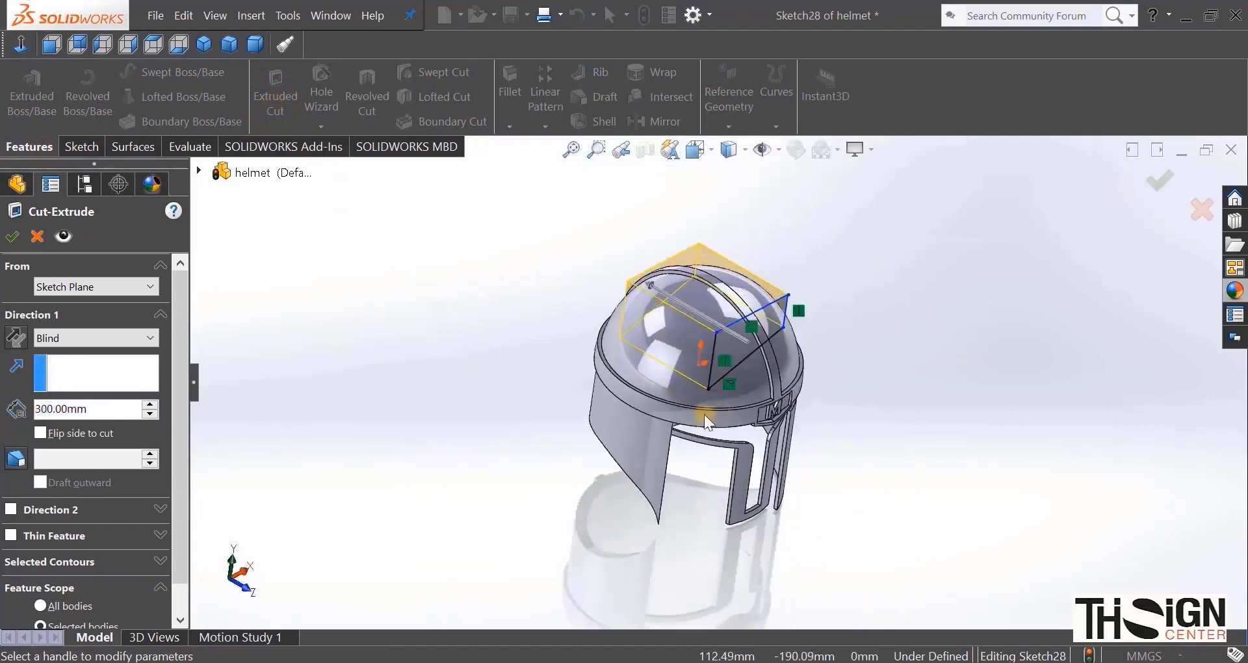
left_click(17, 336)
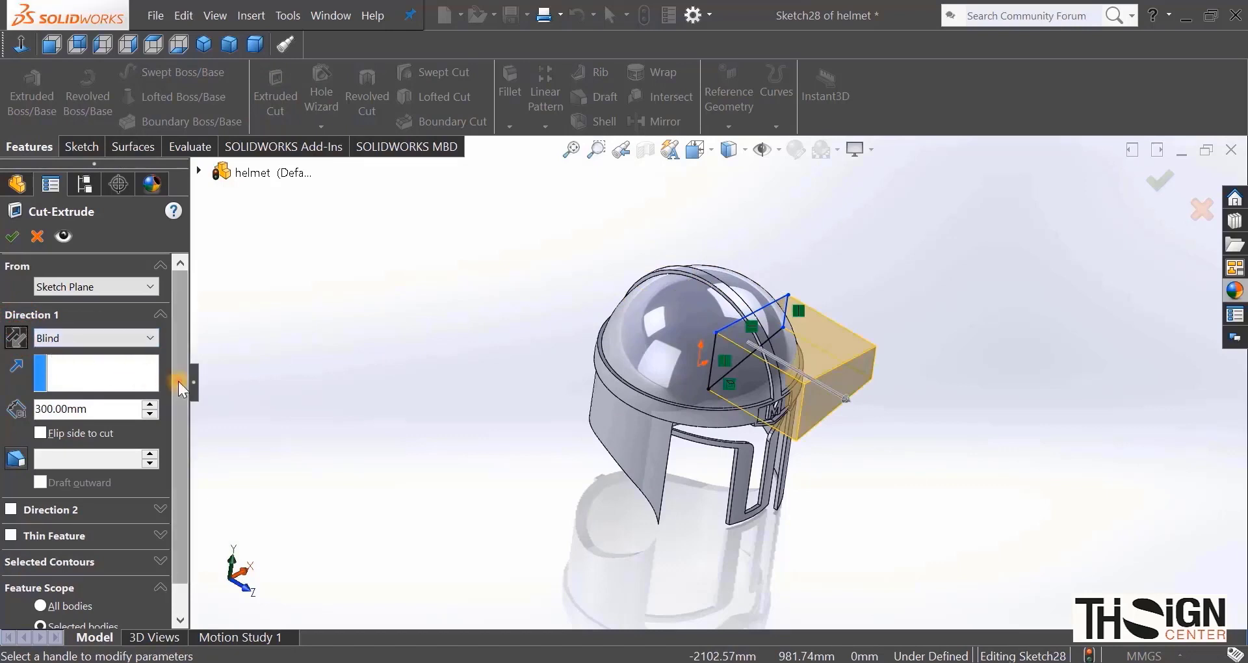
Step: Turn off automatic body selection, limit the cut to the curved face plate body, and complete it
scroll(178, 390, "down", 1)
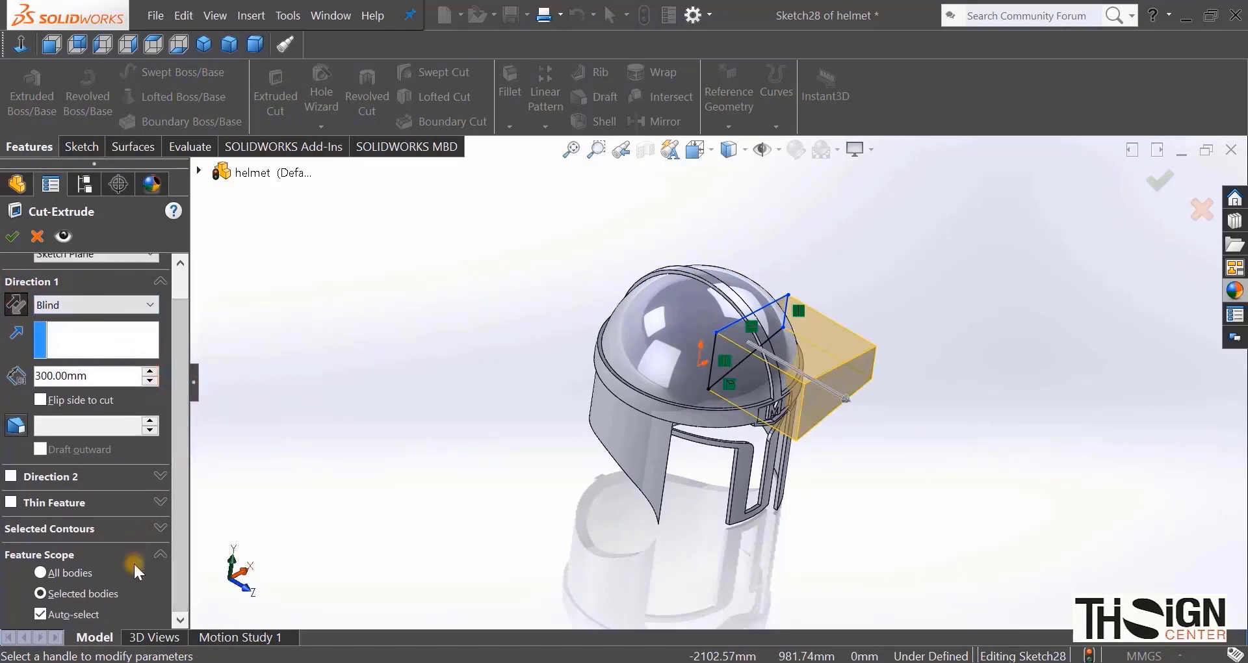
left_click(43, 616)
left_click(183, 541)
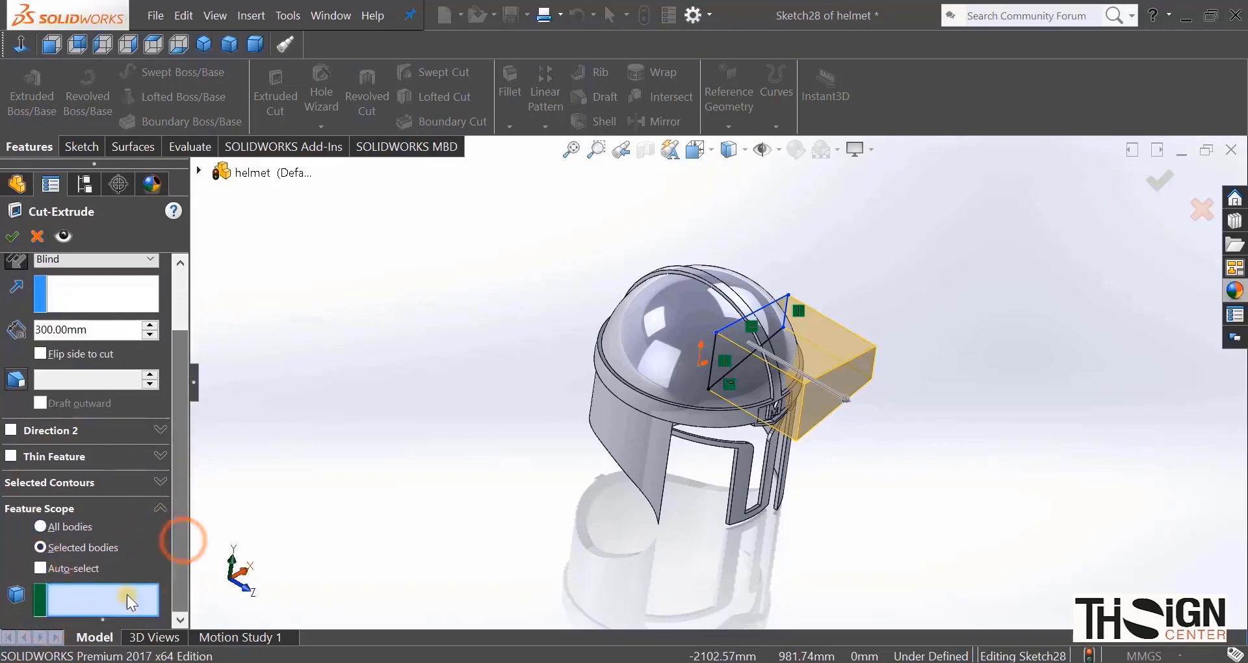
left_click(110, 591)
scroll(822, 466, "down", 1)
middle_click_drag(822, 466, 754, 420)
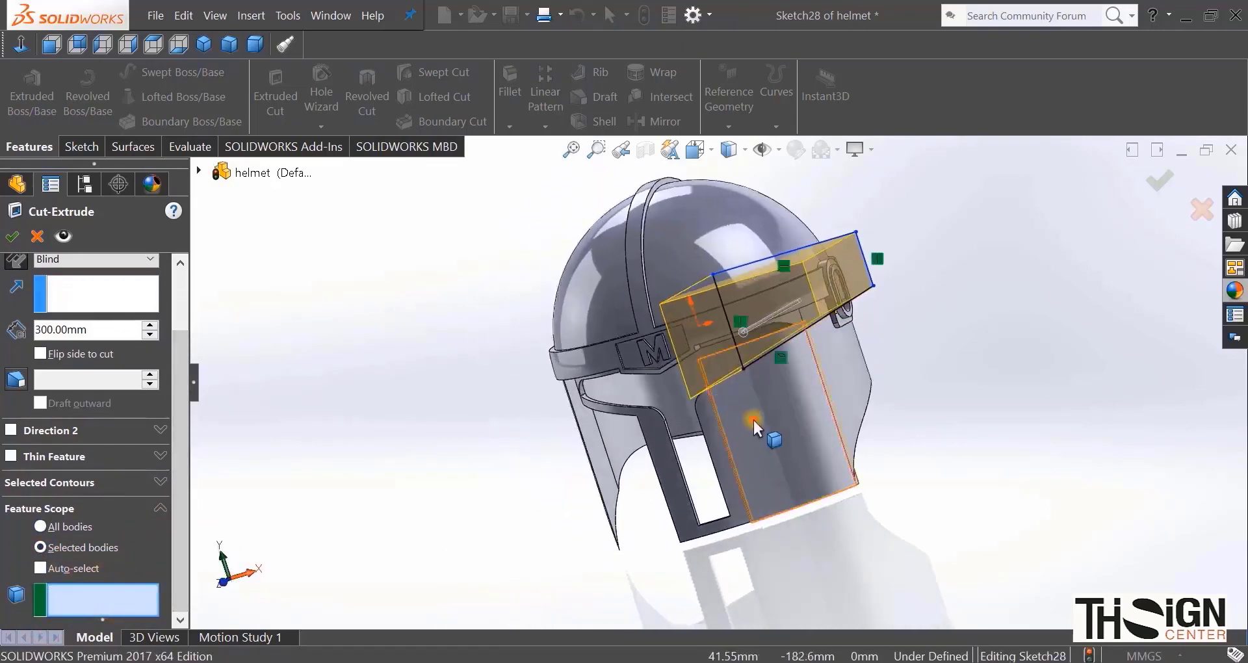
left_click(754, 420)
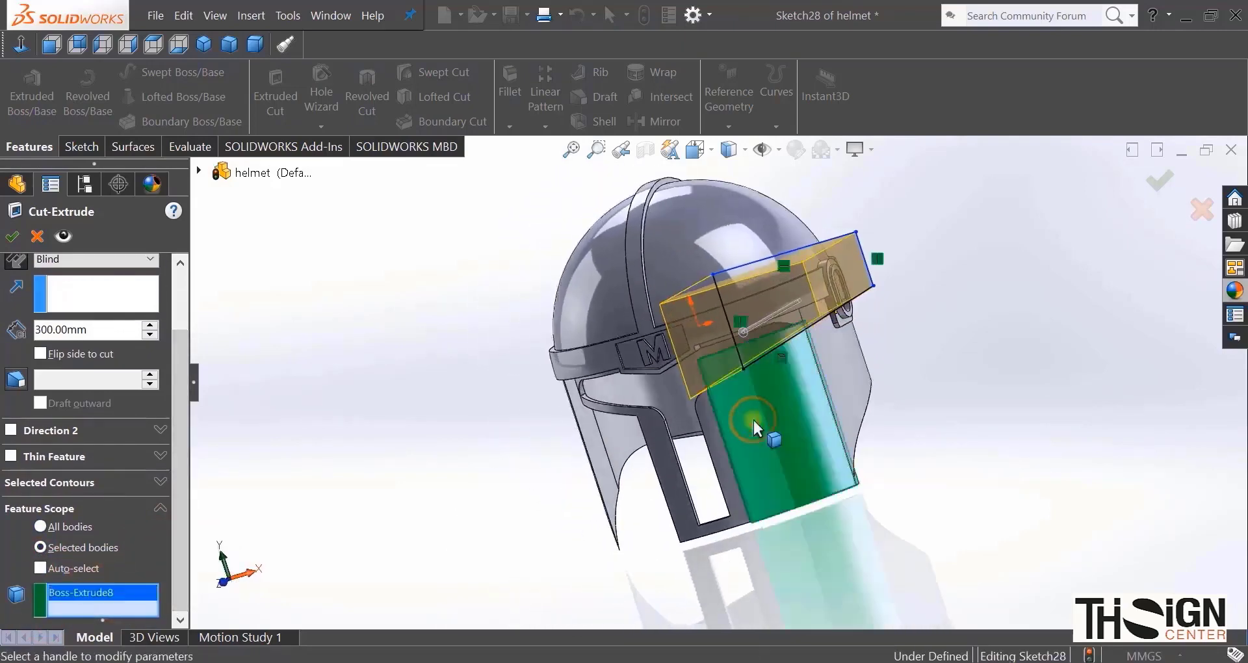
left_click(14, 237)
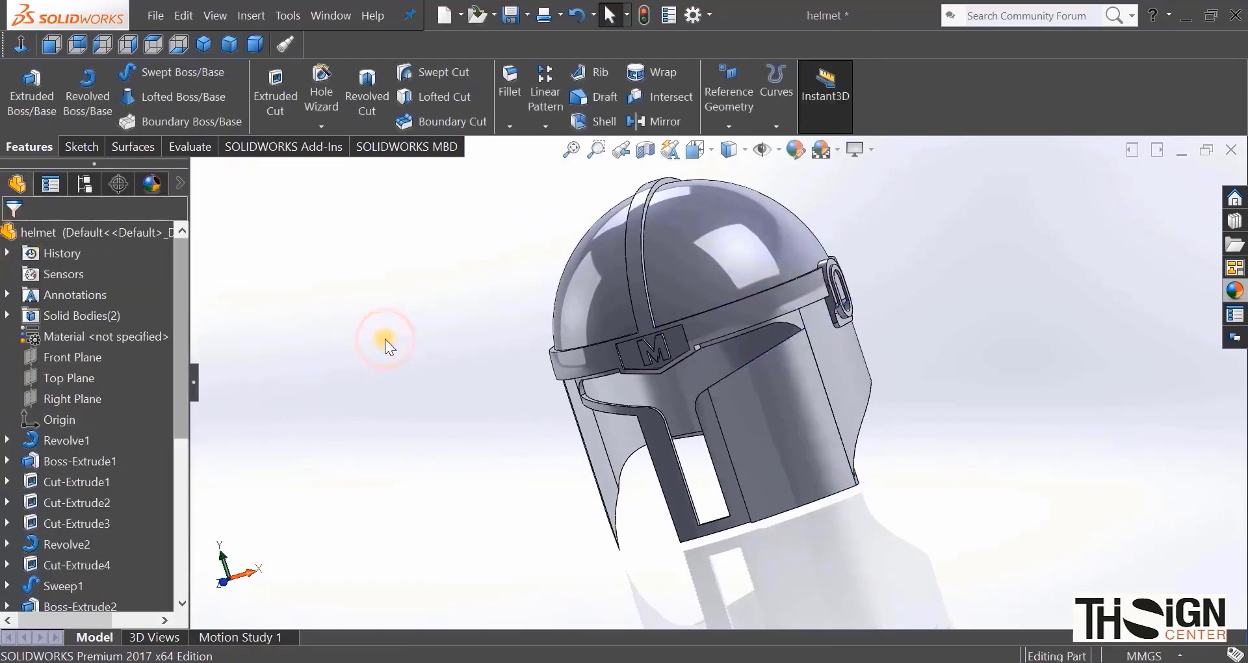
Step: Toggle the Surfaces command set off and back on, and open its surface modelling commands
right_click_drag(385, 339, 478, 274)
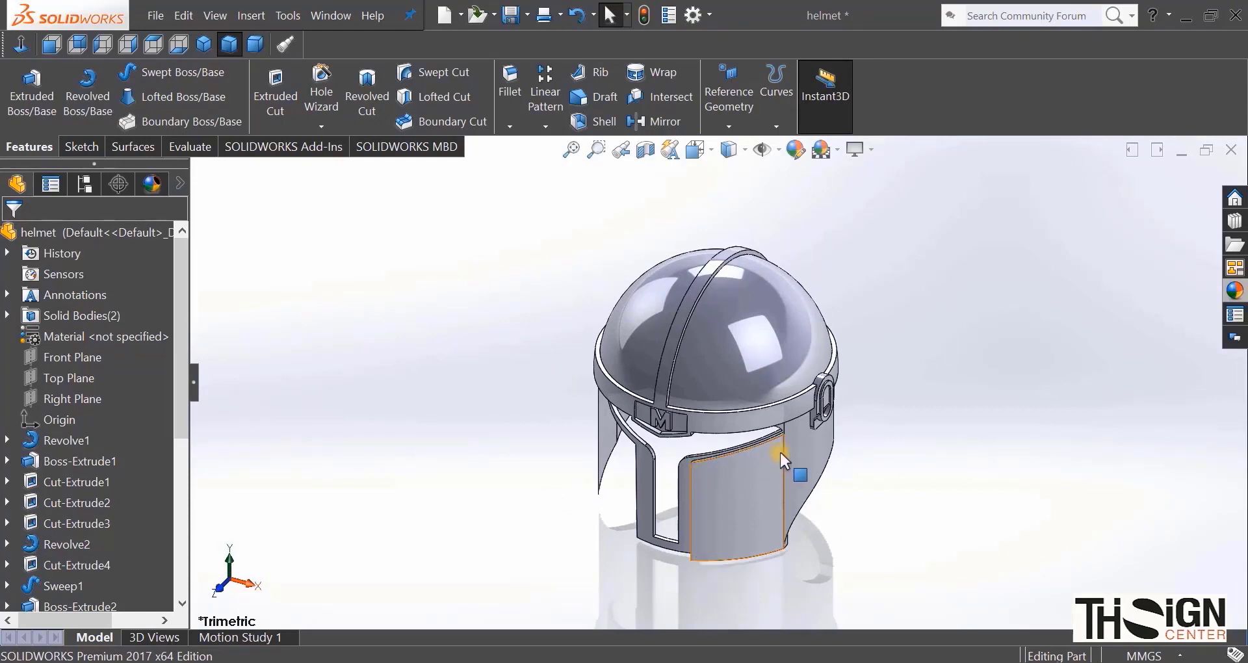
left_click(143, 149)
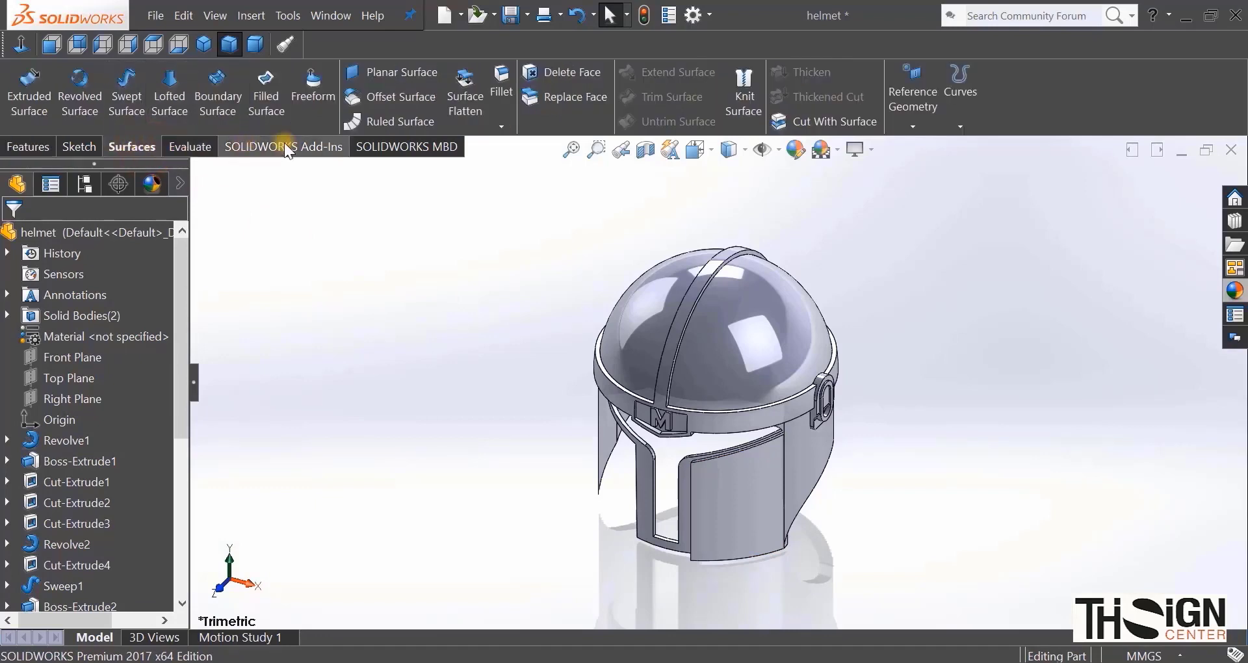
right_click(239, 145)
left_click(283, 204)
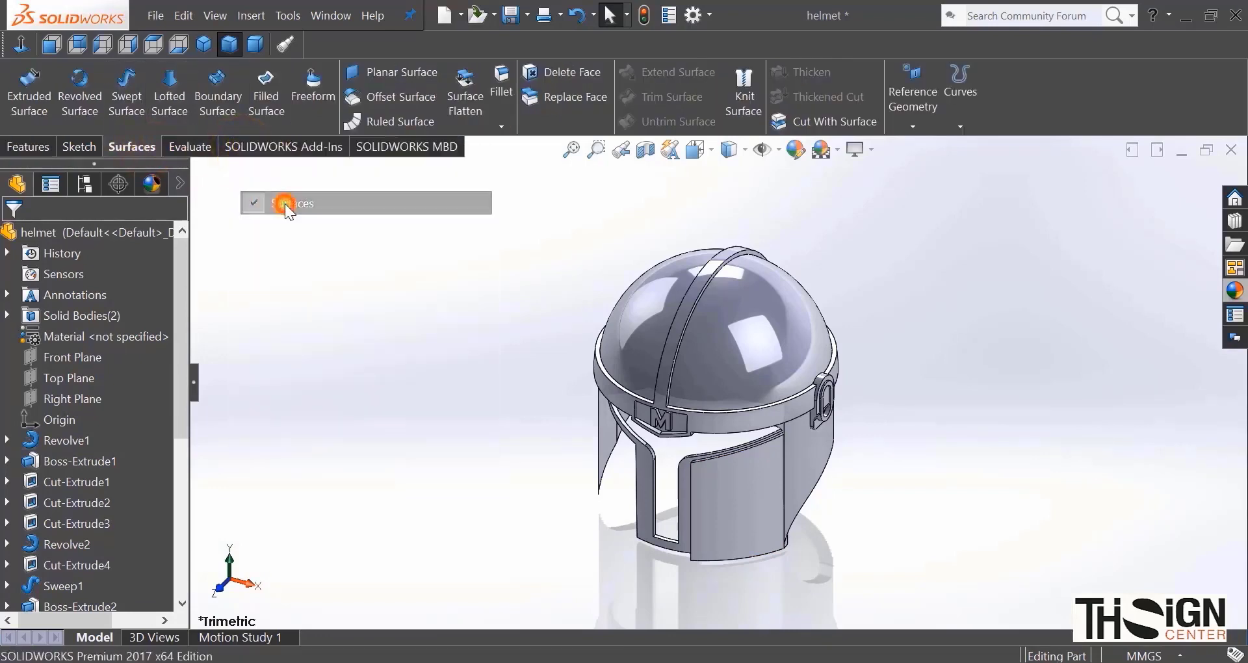
right_click(198, 148)
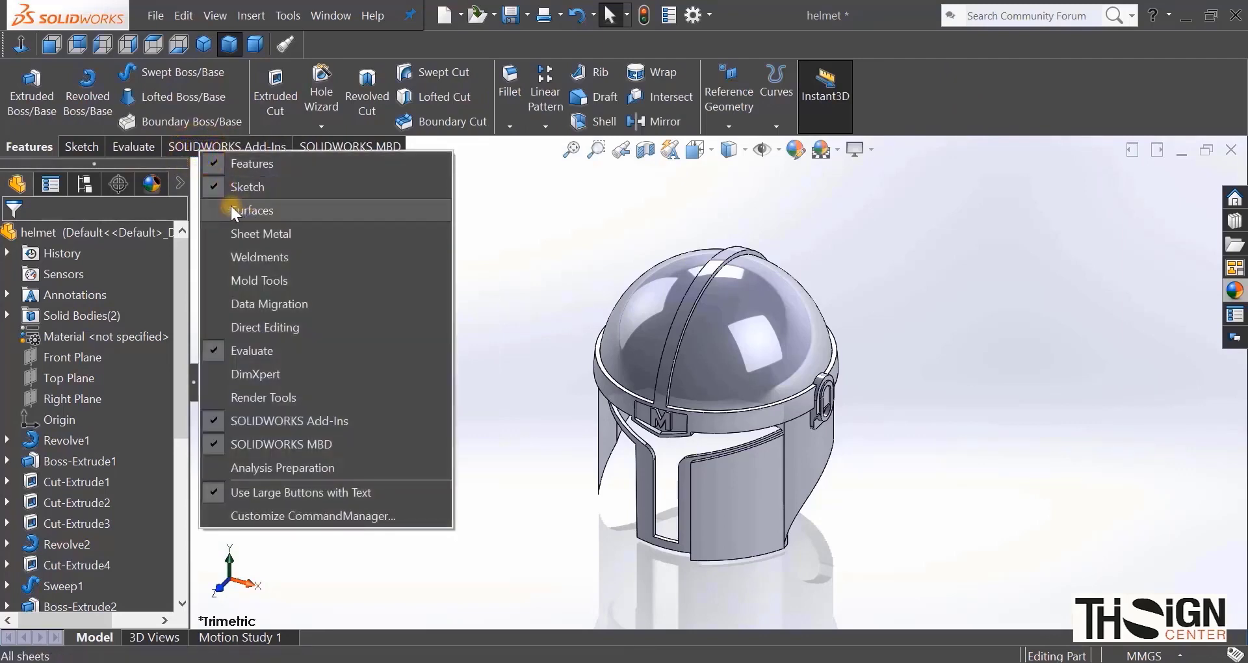
left_click(240, 205)
left_click(135, 143)
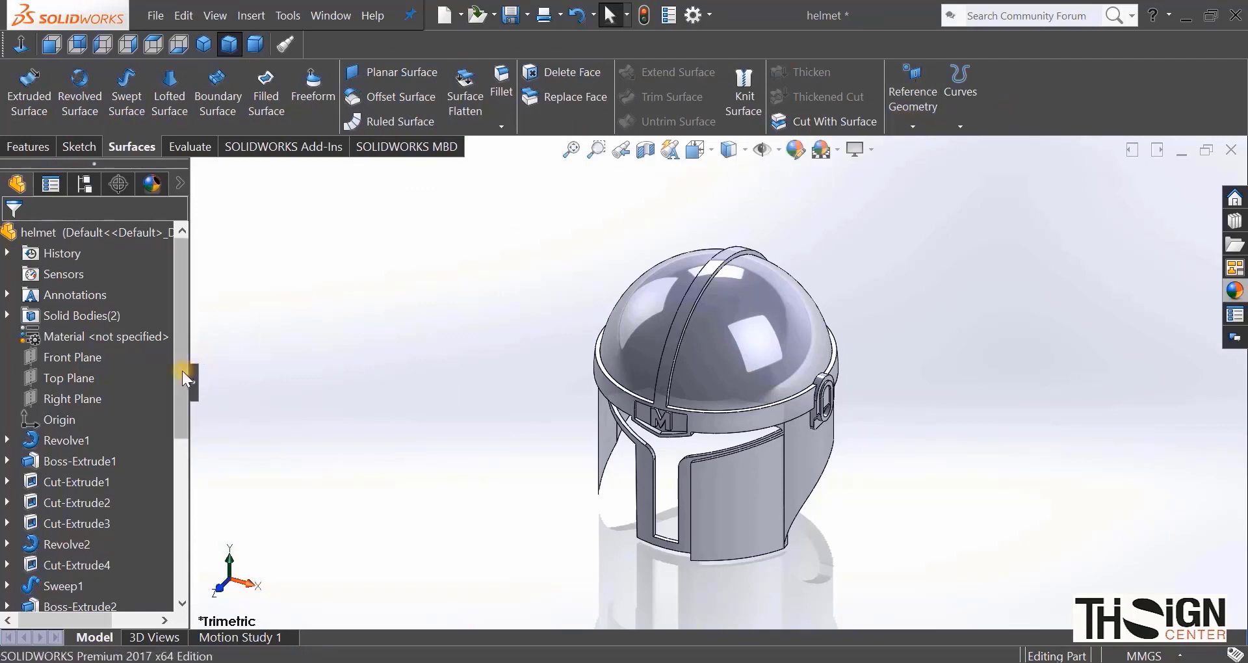
scroll(177, 364, "down", 5)
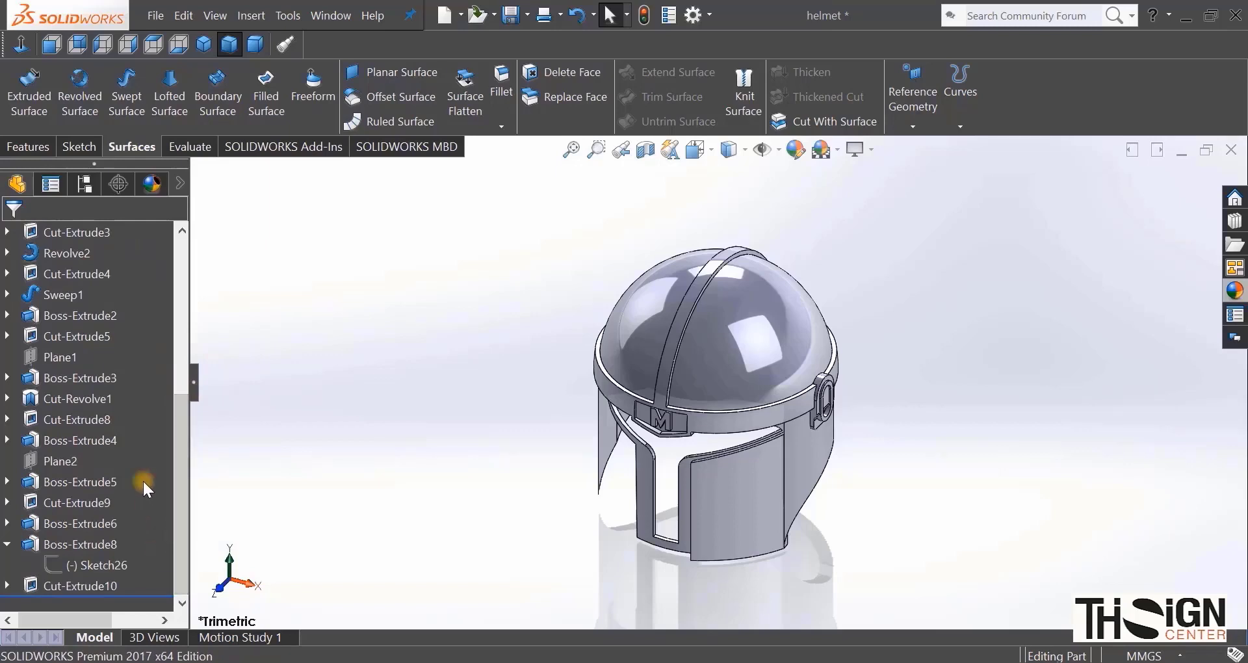
Step: Start a sketch on Plane1 and convert the face plate's inner vertical edge and sloped upper edge into sketch lines
left_click(71, 356)
left_click(85, 334)
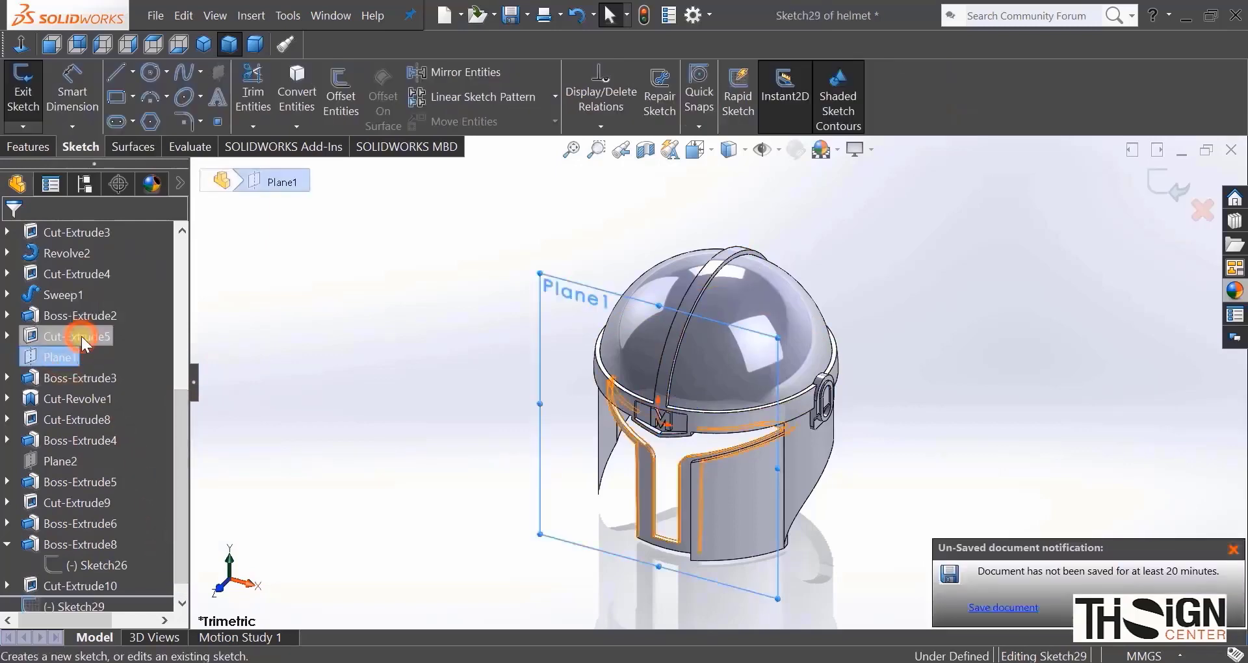
left_click(21, 44)
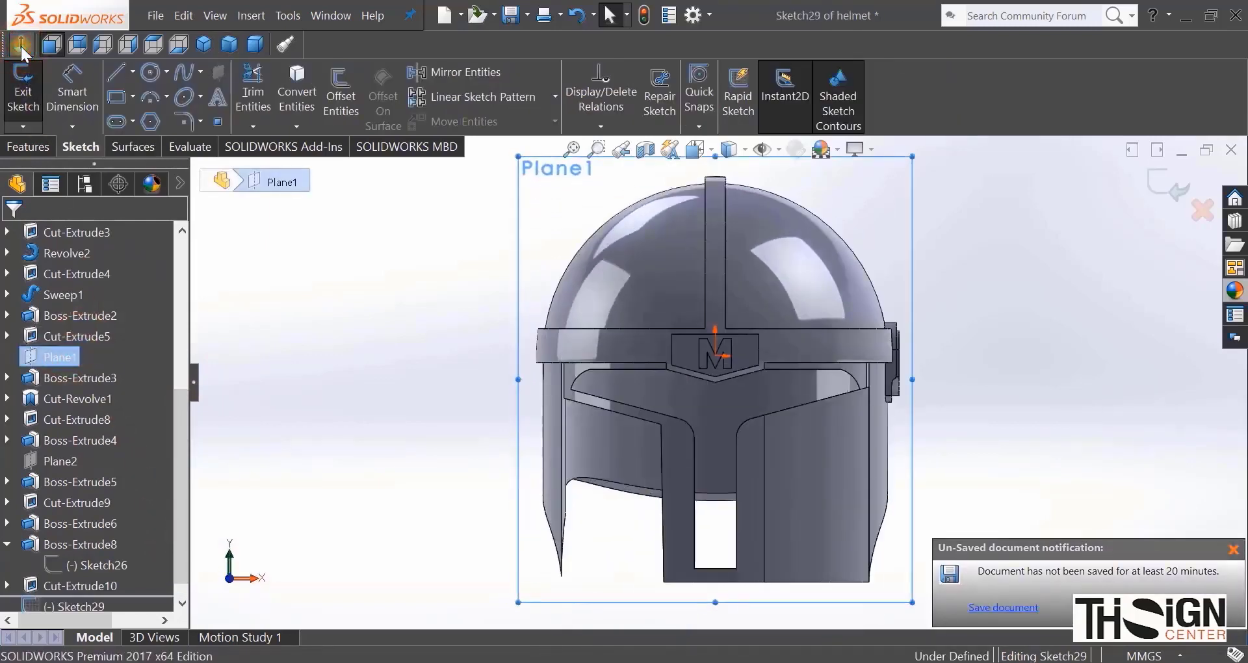
left_click(279, 97)
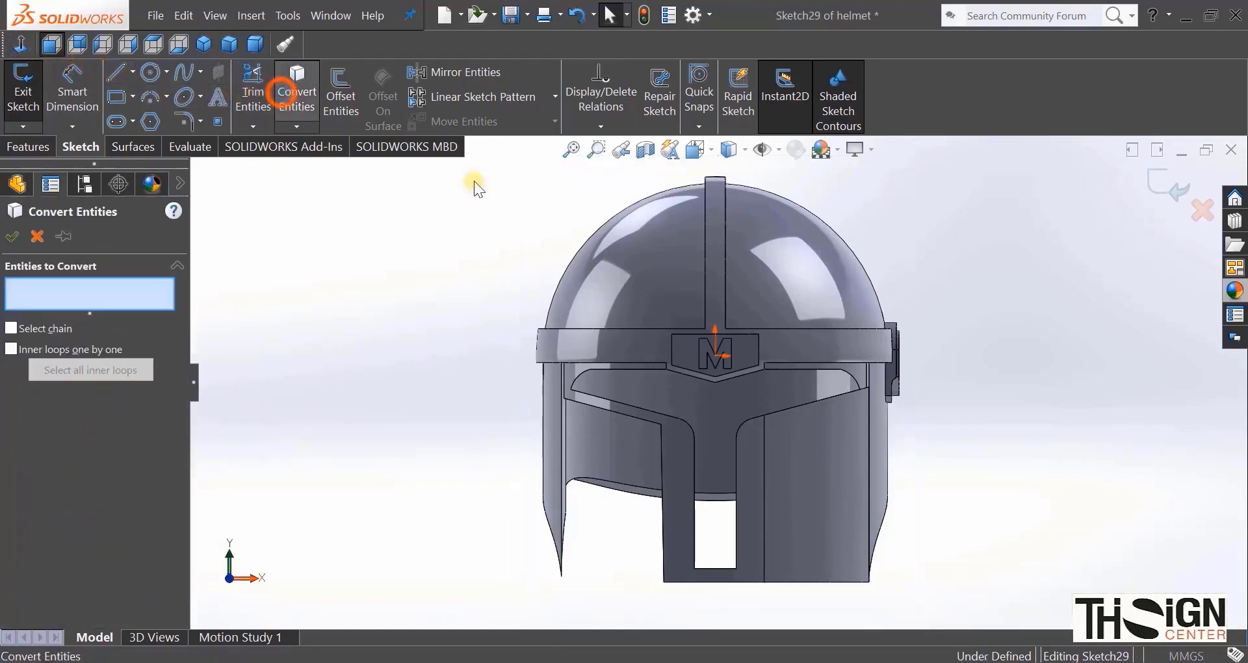
left_click(765, 488)
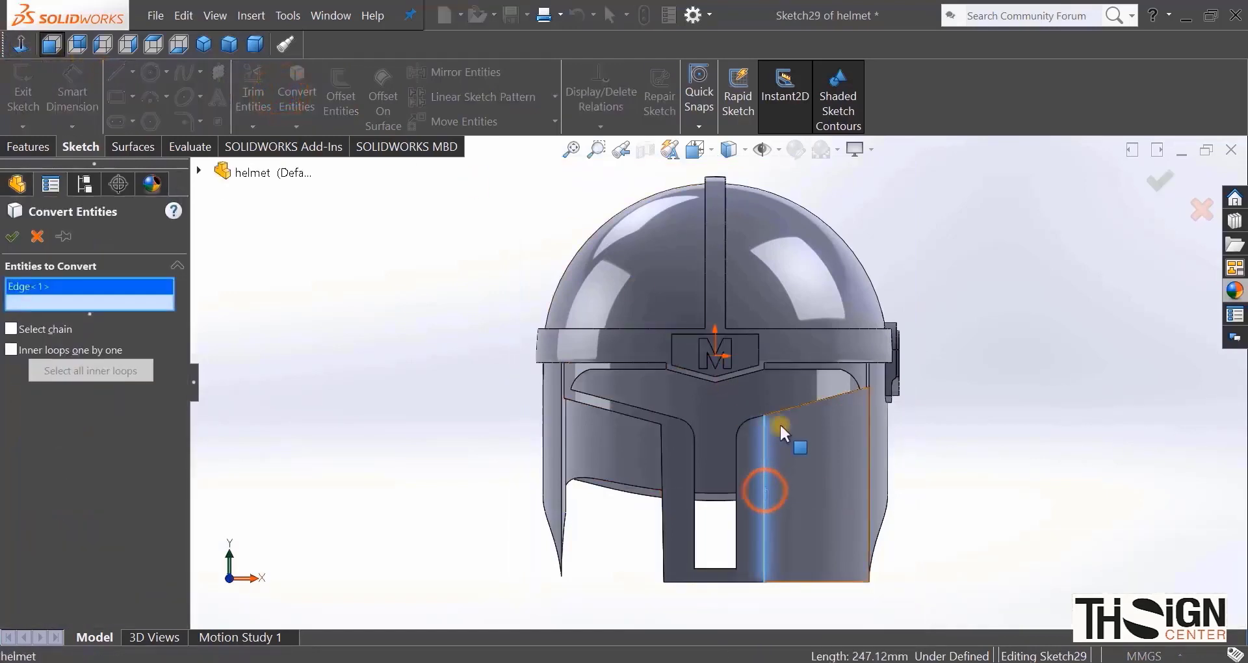
scroll(785, 407, "down", 2)
scroll(785, 407, "down", 3)
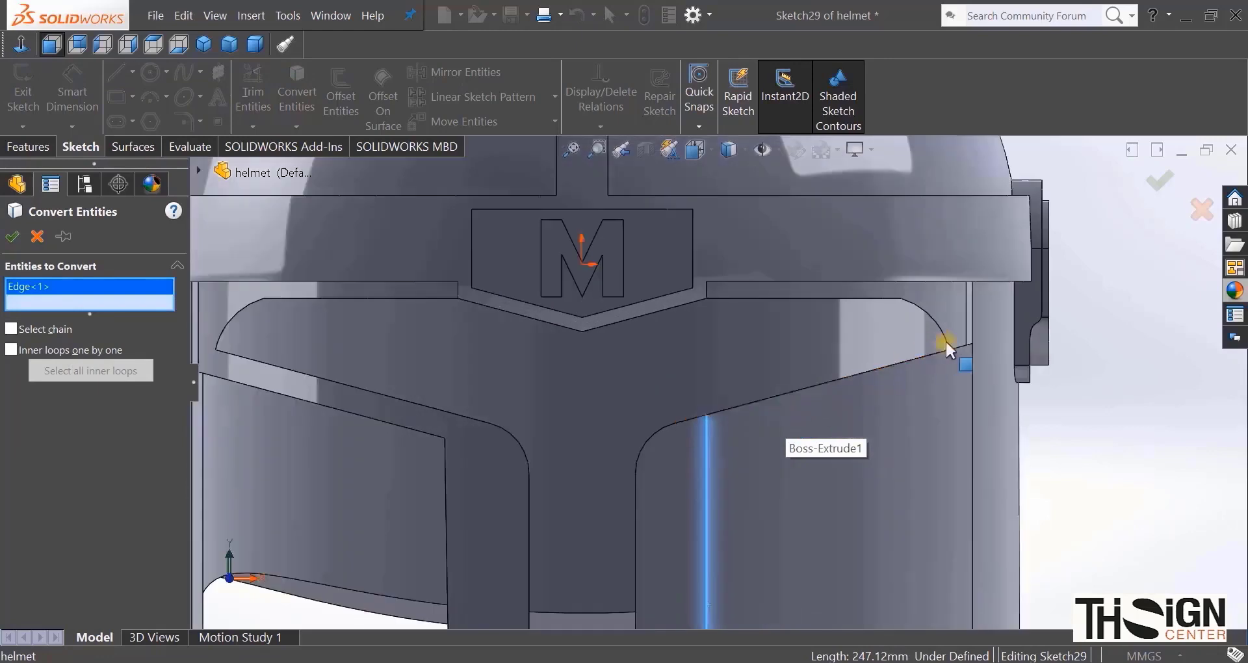
left_click(962, 348)
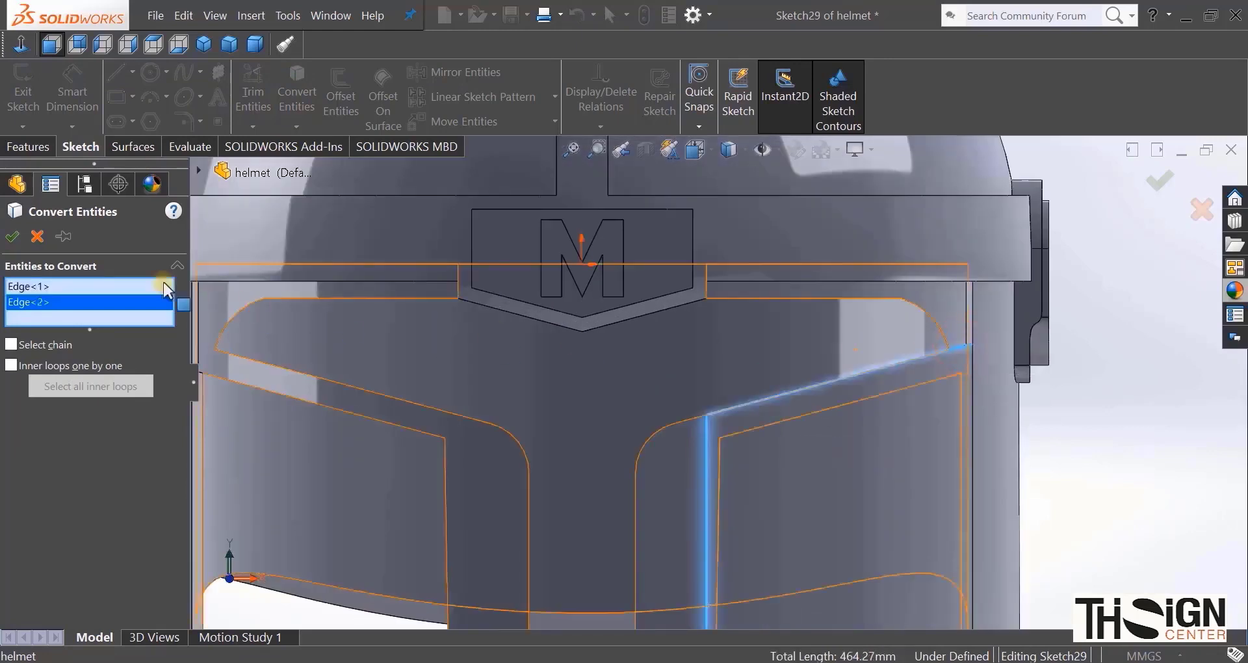
left_click(13, 237)
scroll(698, 346, "up", 4)
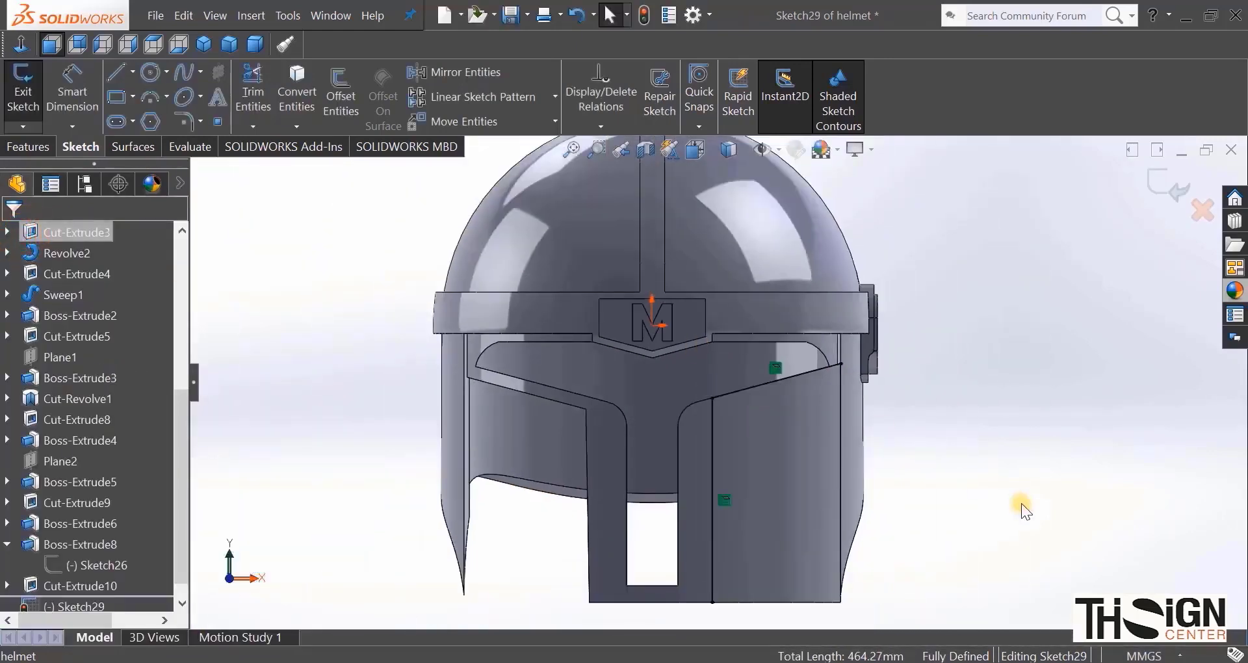
Step: Set up a blind Extruded Surface from the two converted lines with a depth of 20 mm
left_click(128, 147)
left_click(39, 99)
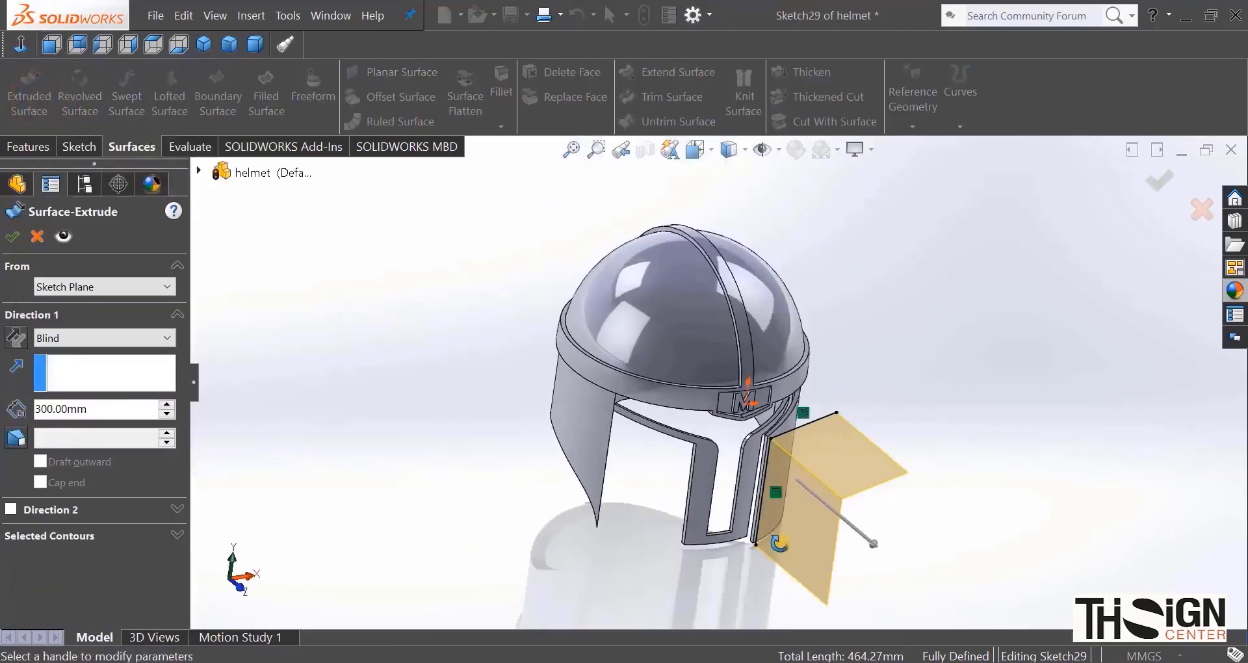
scroll(783, 527, "down", 3)
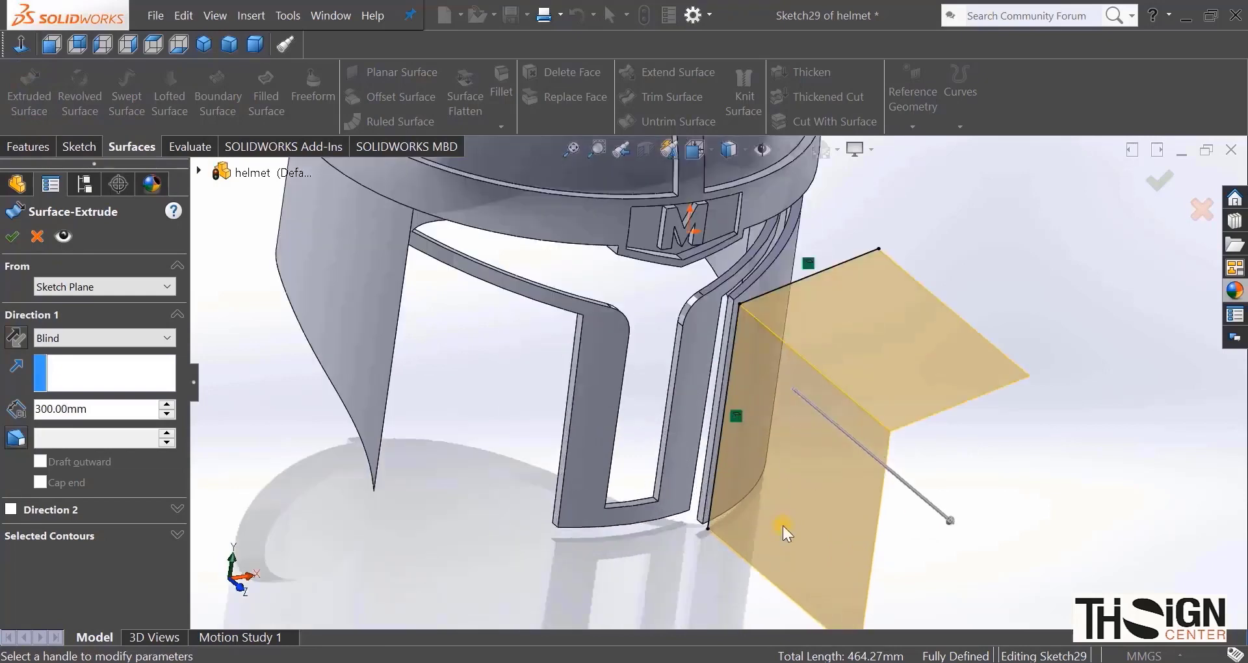
double_click(100, 408)
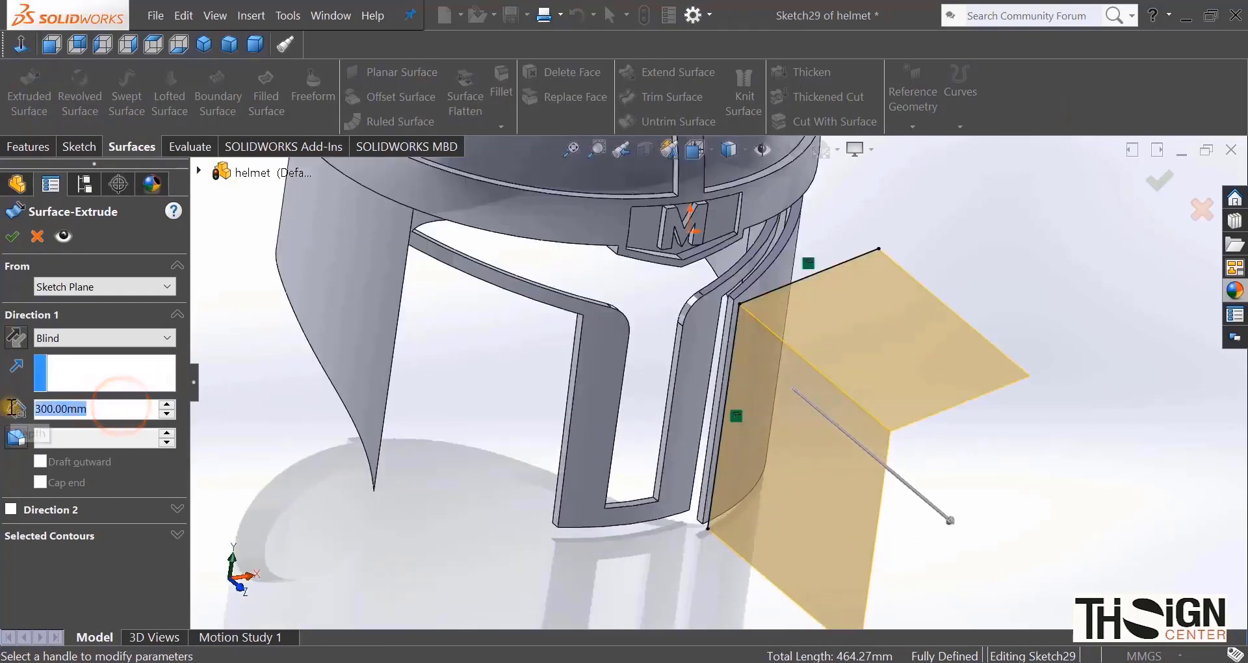
type("20")
key("Return")
Step: Make the surface extrusion start from the face plate's curved outer face and complete it
left_click(101, 287)
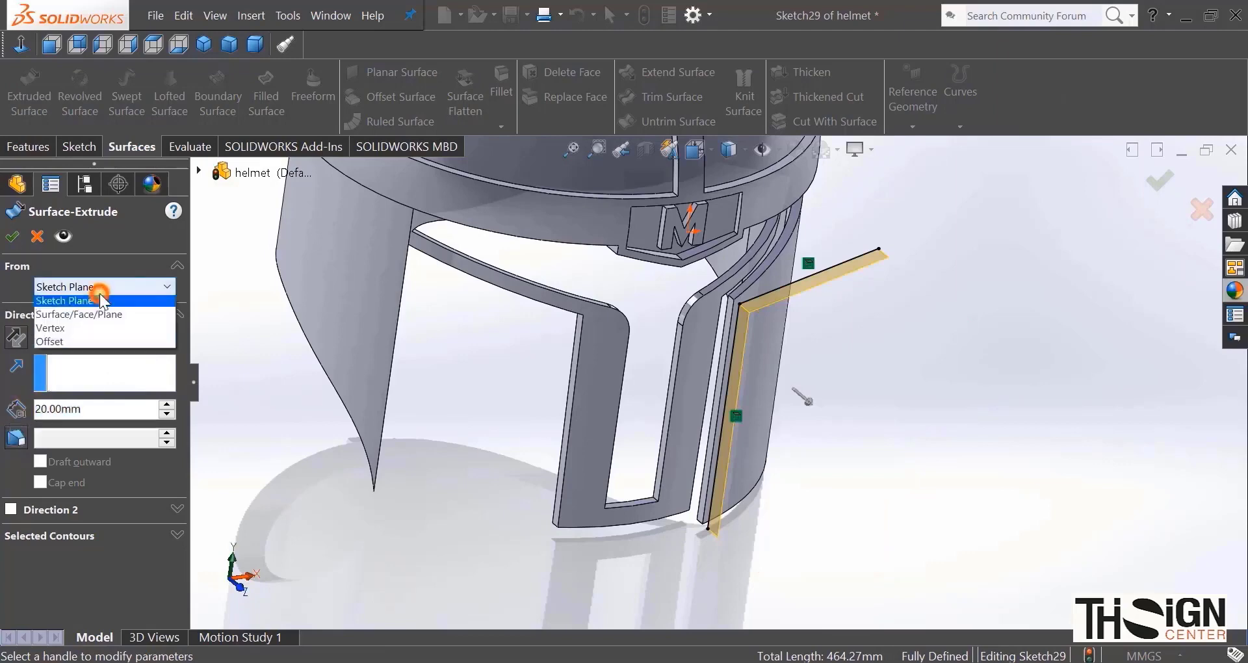
left_click(99, 315)
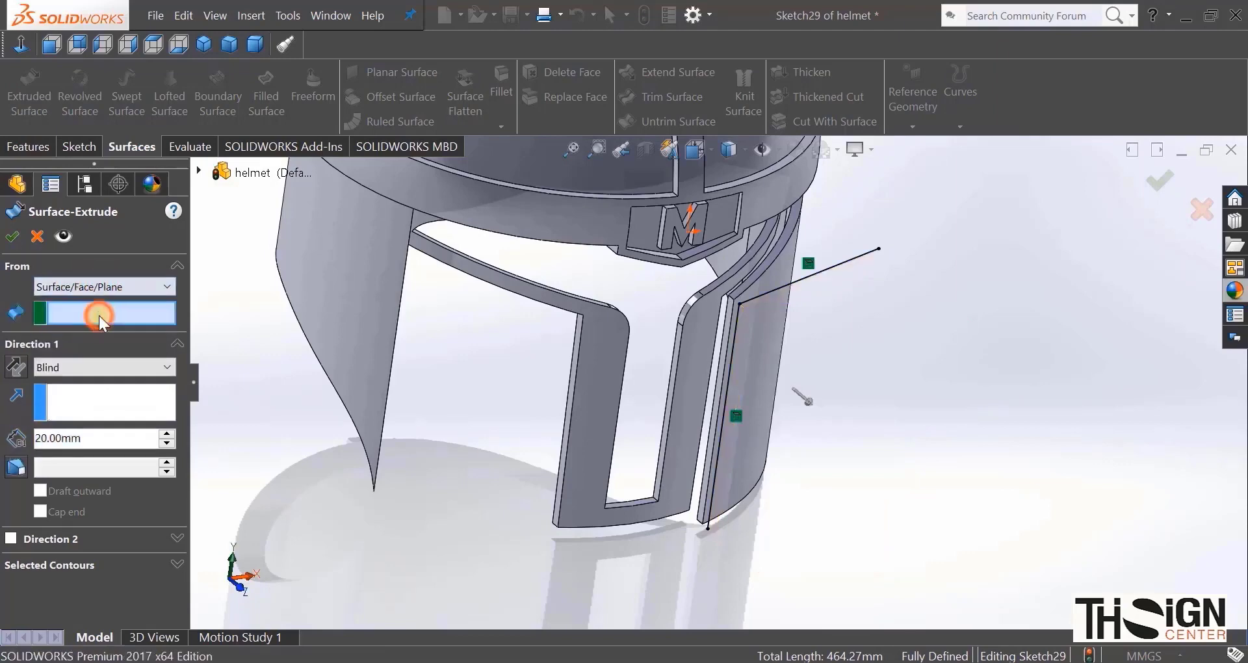
left_click(757, 346)
middle_click_drag(757, 351, 660, 460)
left_click(58, 416)
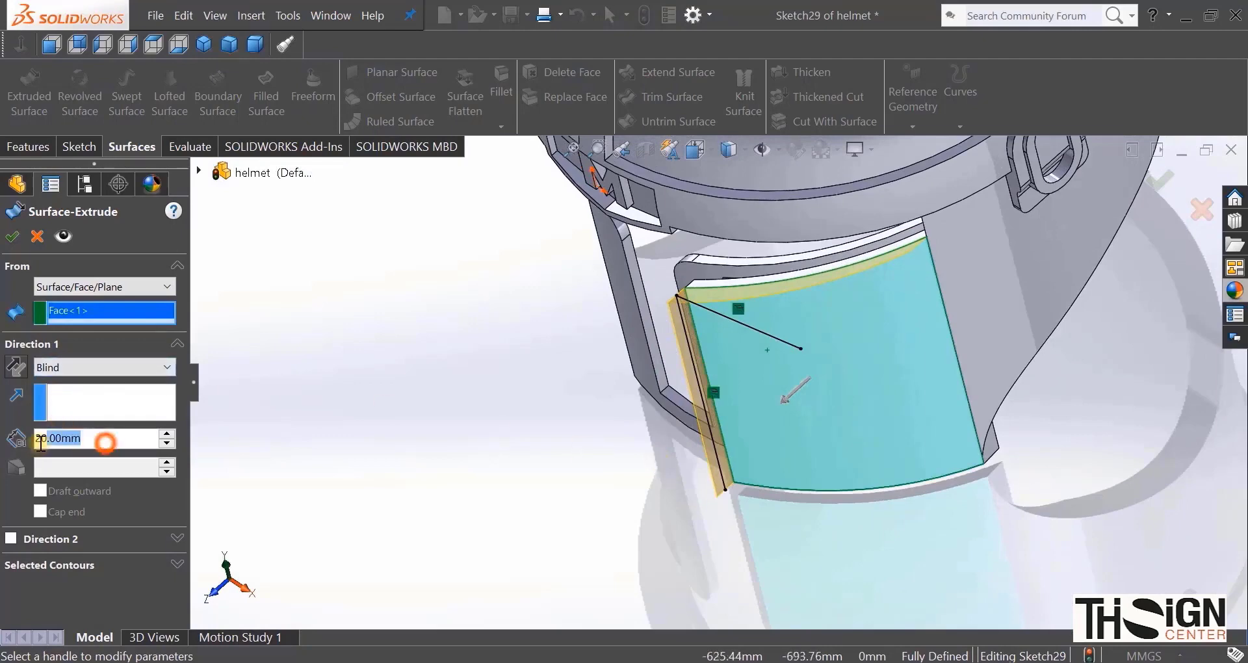
left_click(11, 237)
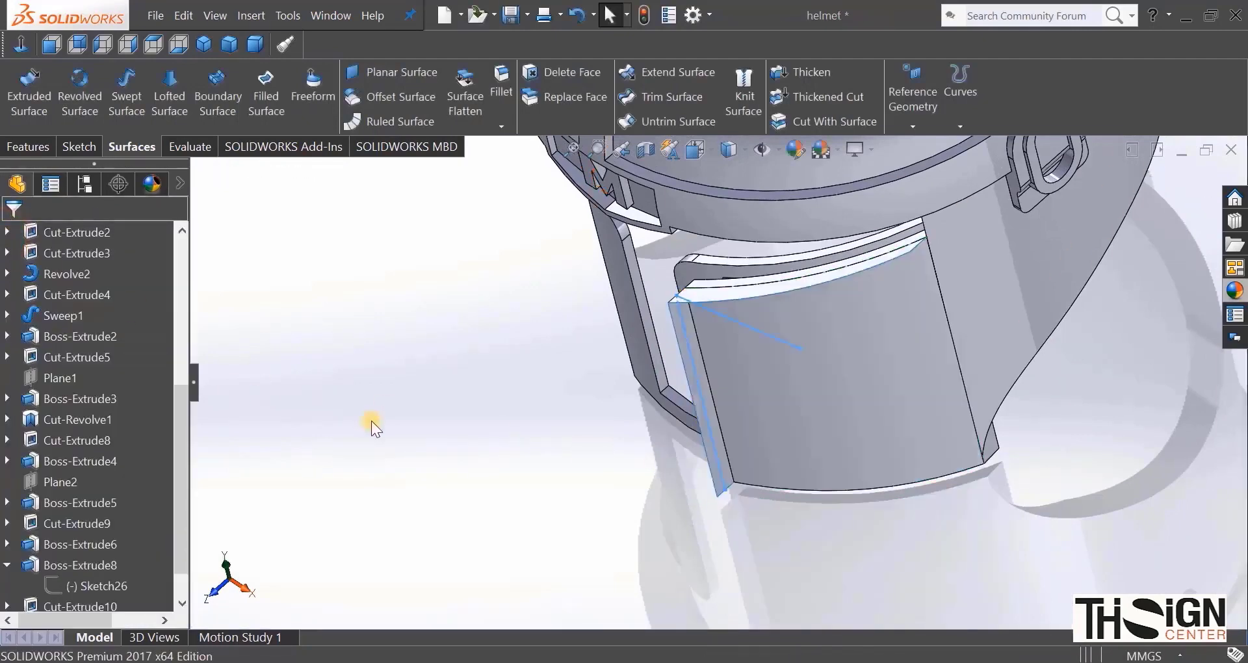
left_click(372, 422)
middle_click_drag(602, 465, 649, 375)
left_click(663, 335)
left_click(528, 343)
middle_click_drag(528, 343, 508, 420)
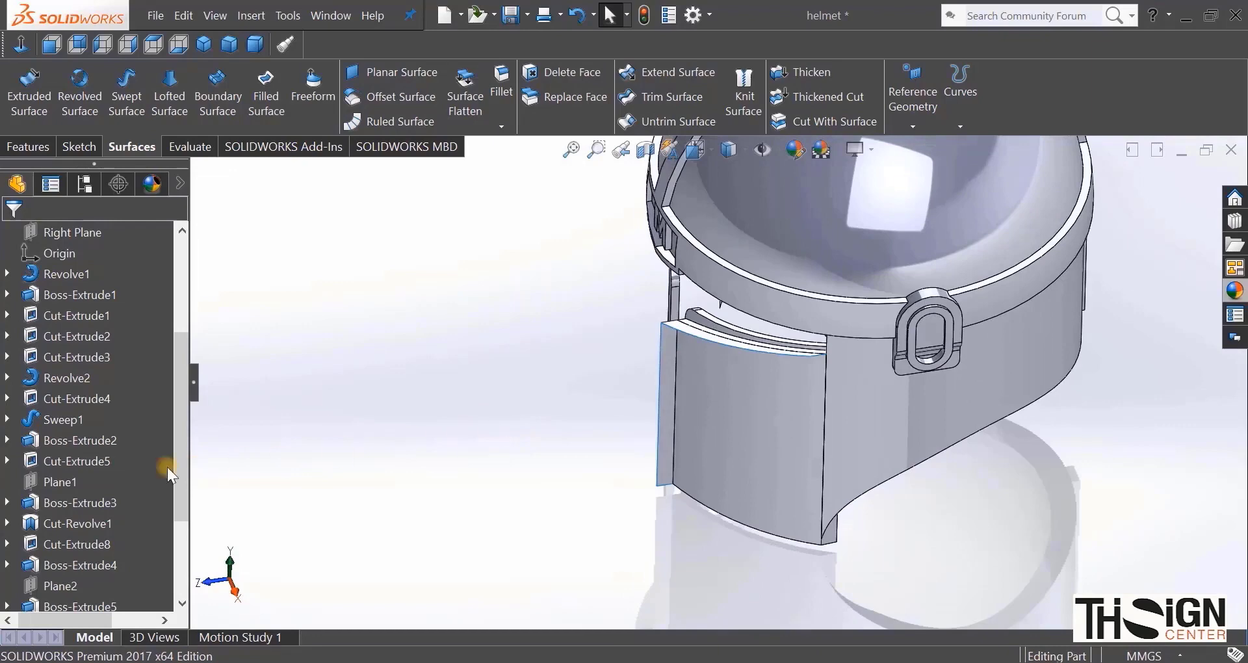
Step: On Plane1, sketch a steep line from the face plate's lower edge and a connected upper line about 103 mm long toward the outer edge
left_click(65, 480)
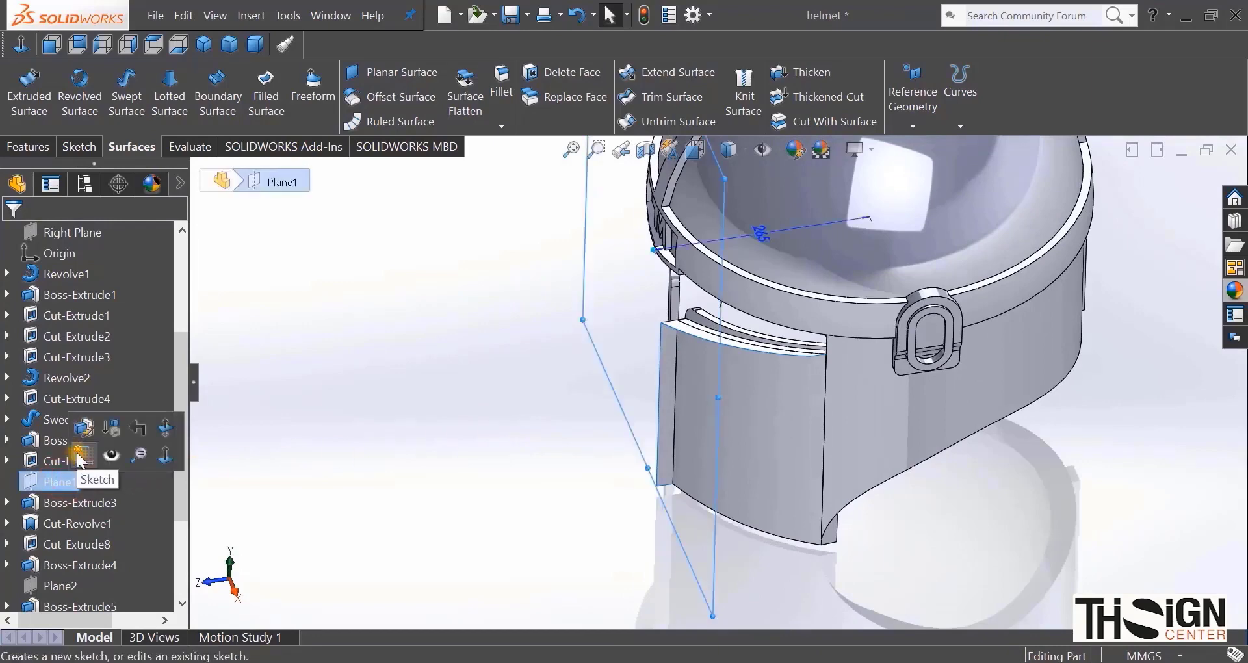
left_click(82, 459)
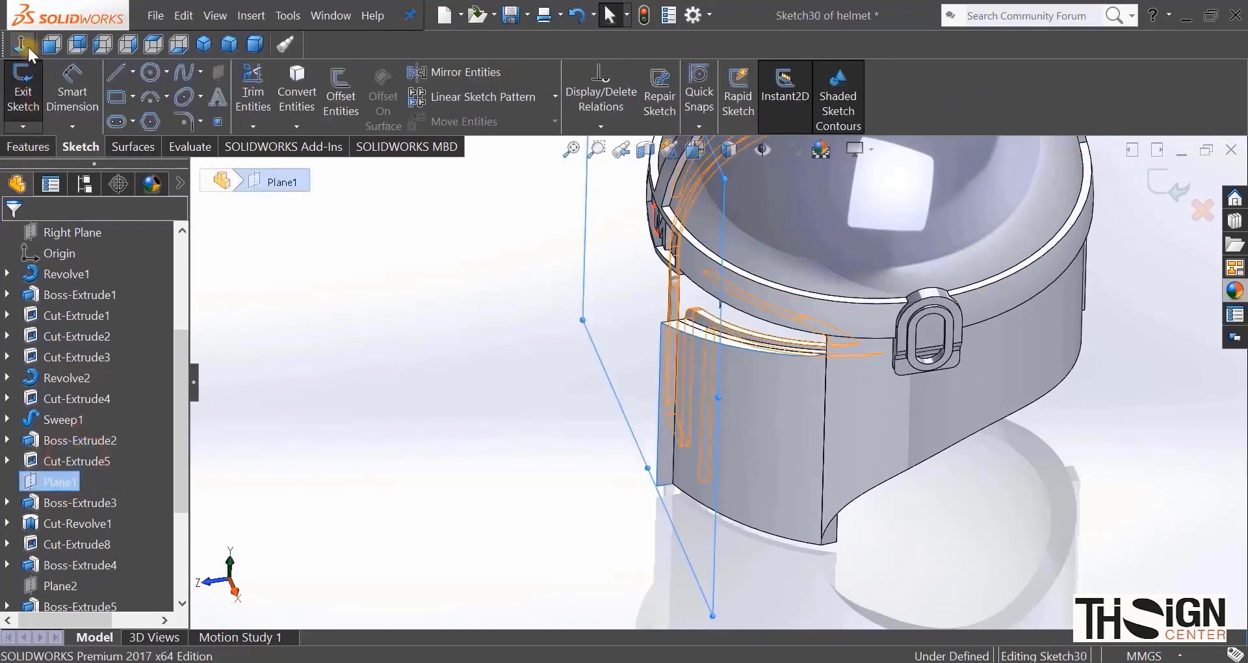
left_click(28, 46)
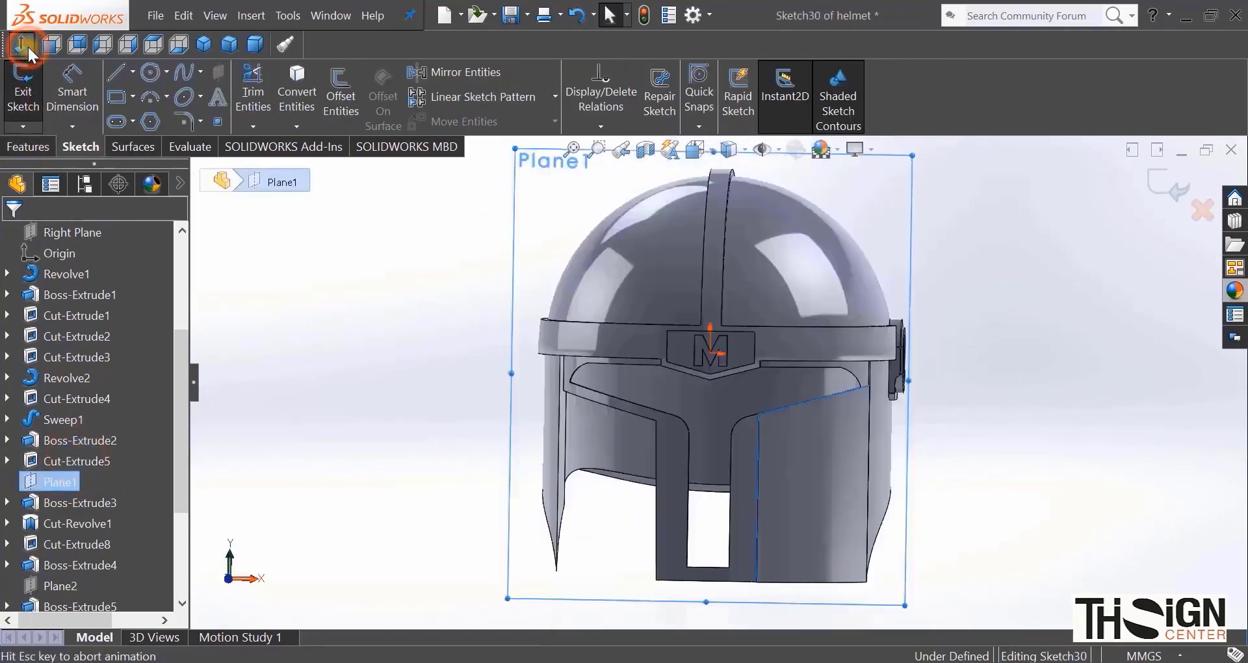
left_click(247, 291)
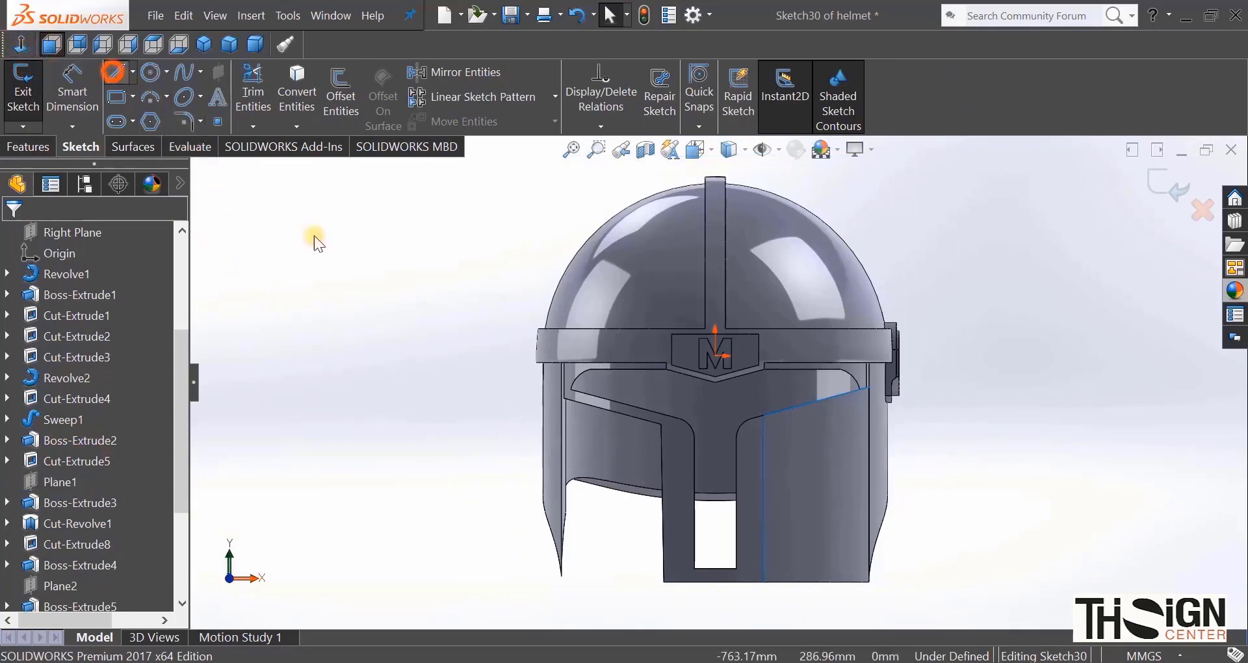
key("l")
scroll(825, 544, "down", 3)
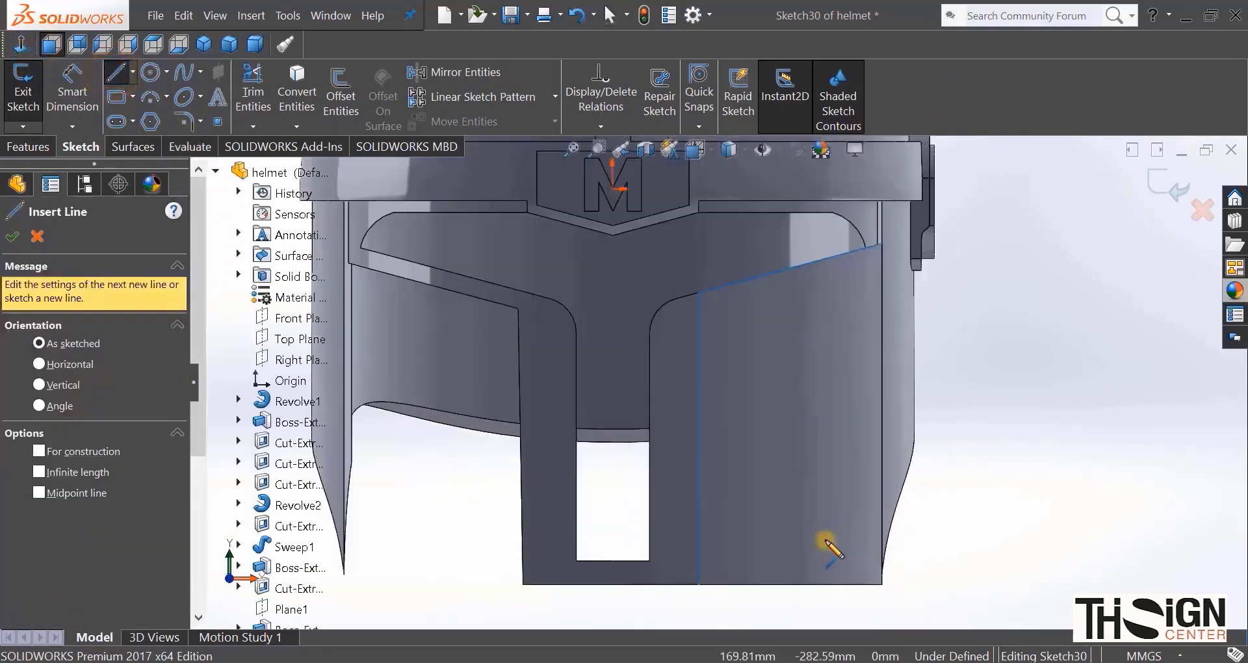
left_click(726, 583)
left_click(756, 370)
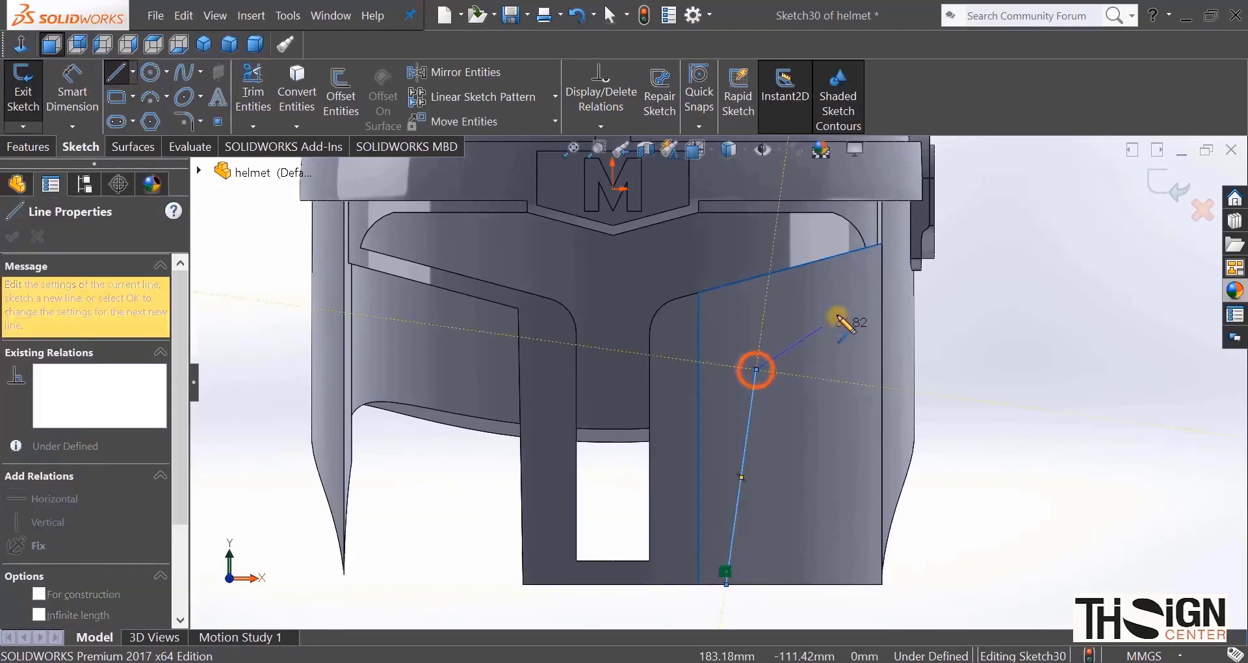
left_click(857, 301)
right_click(1009, 310)
left_click(1030, 318)
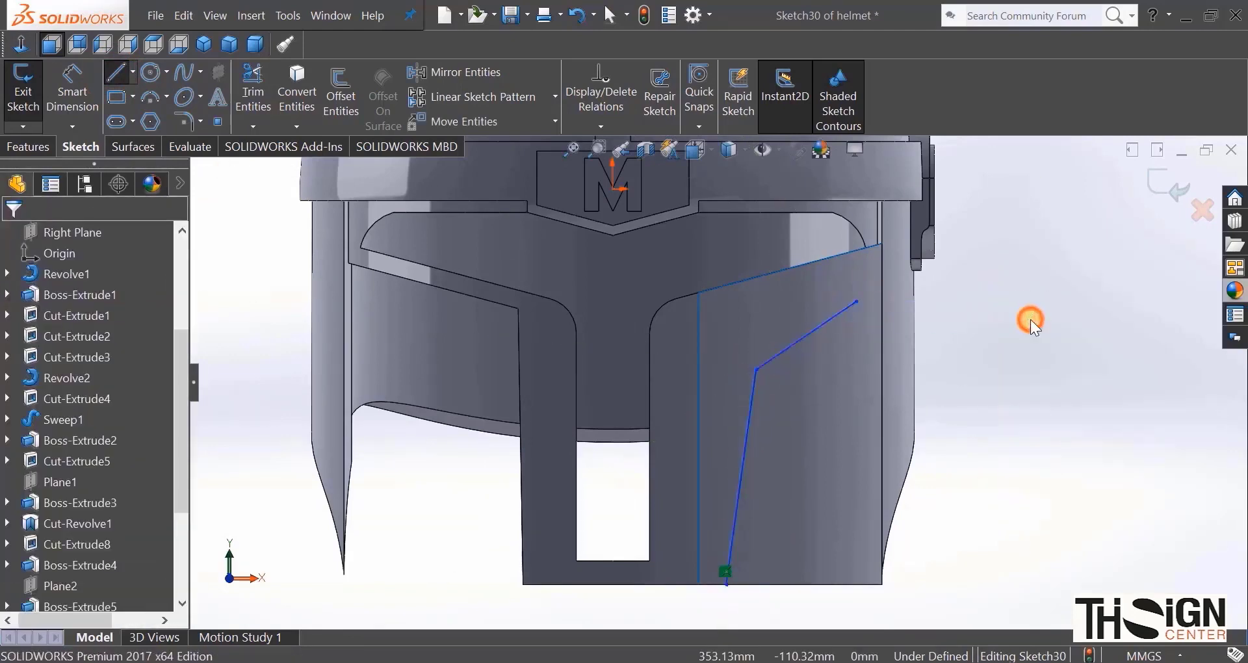
Step: Make the upper sketch line parallel to the face plate's sloped upper edge
left_click(807, 335)
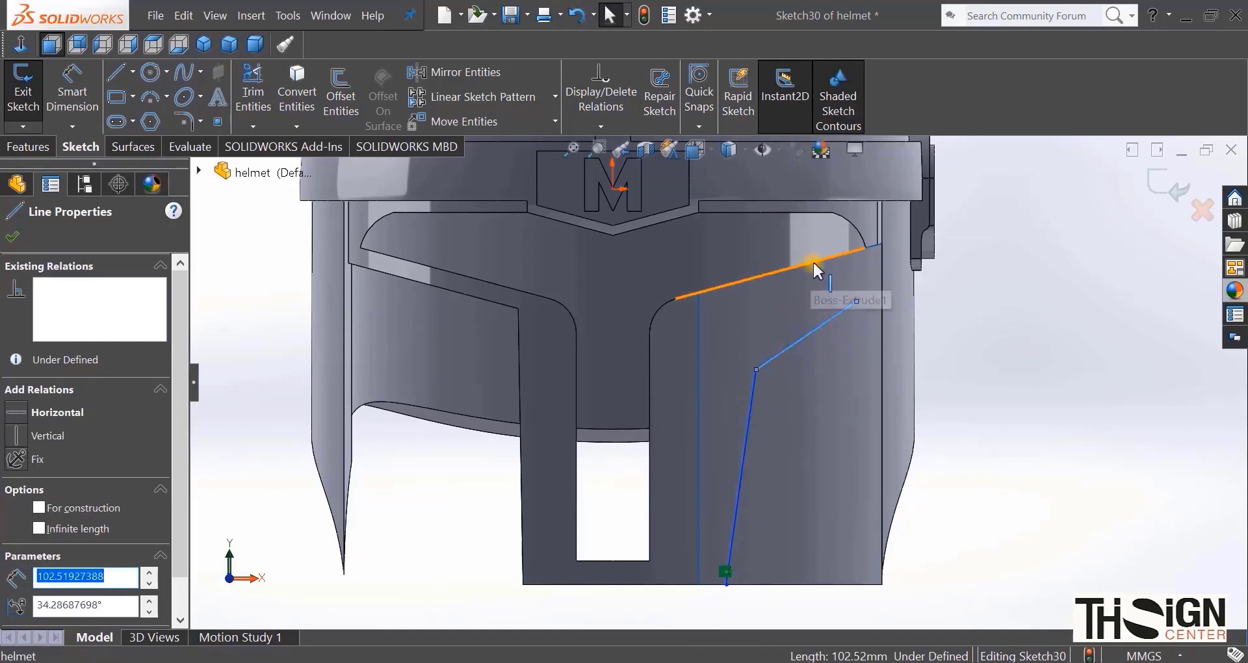
left_click(813, 260, "ctrl")
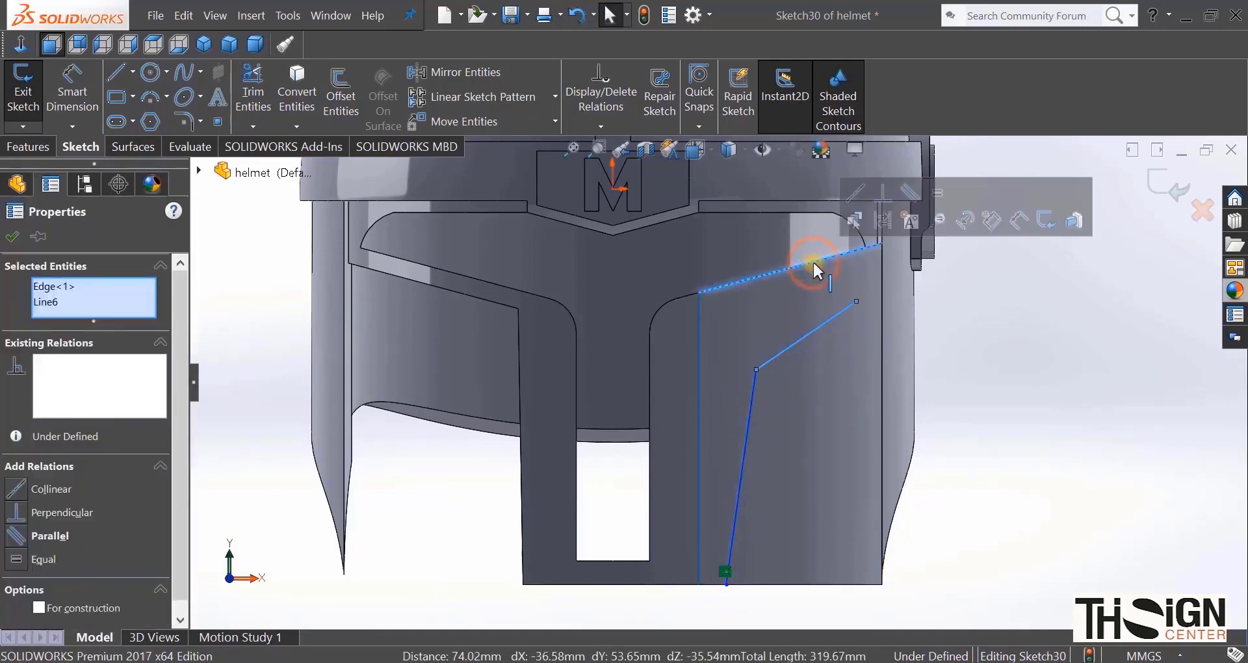
left_click(15, 536)
left_click(1066, 485)
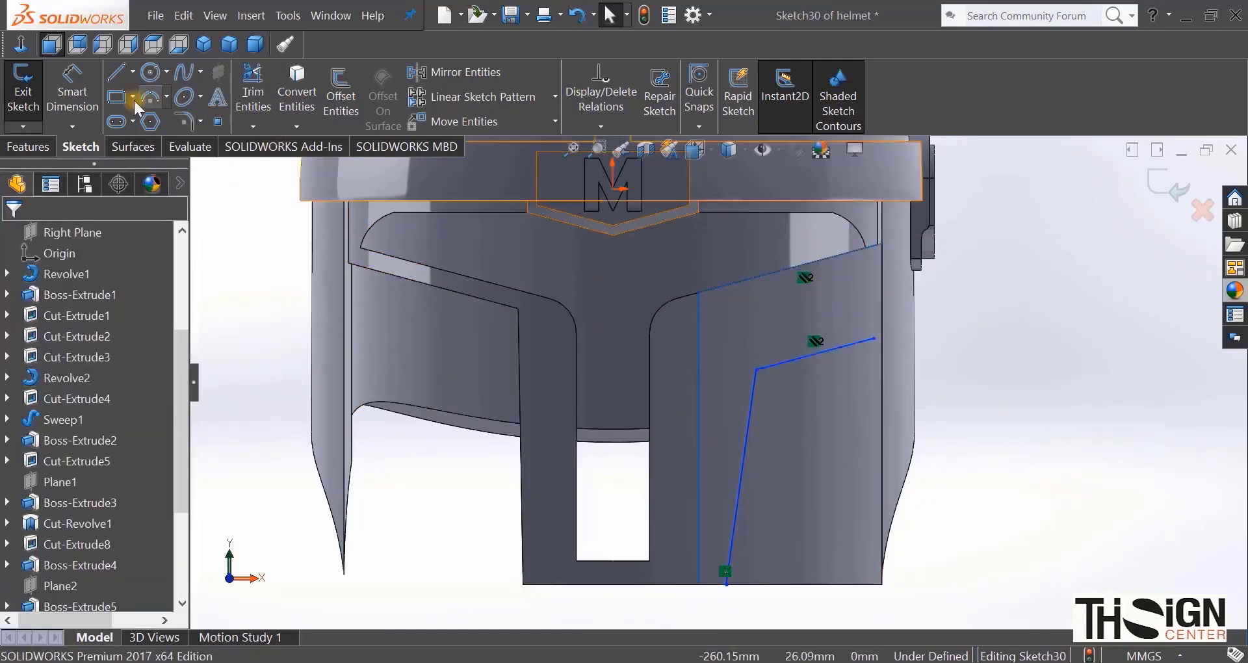
Step: Dimension the gap between the upper sketch line and the plate's sloped edge to 35 mm
left_click(80, 91)
left_click(782, 359)
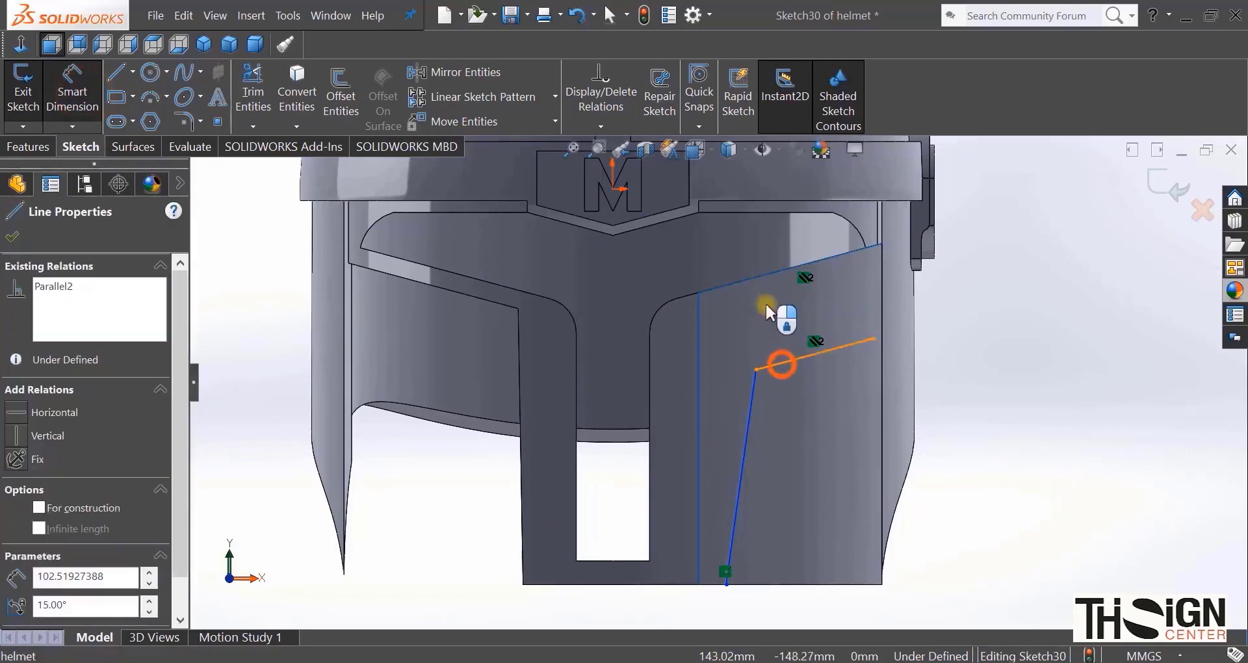
left_click(743, 278)
left_click(972, 263)
type("35")
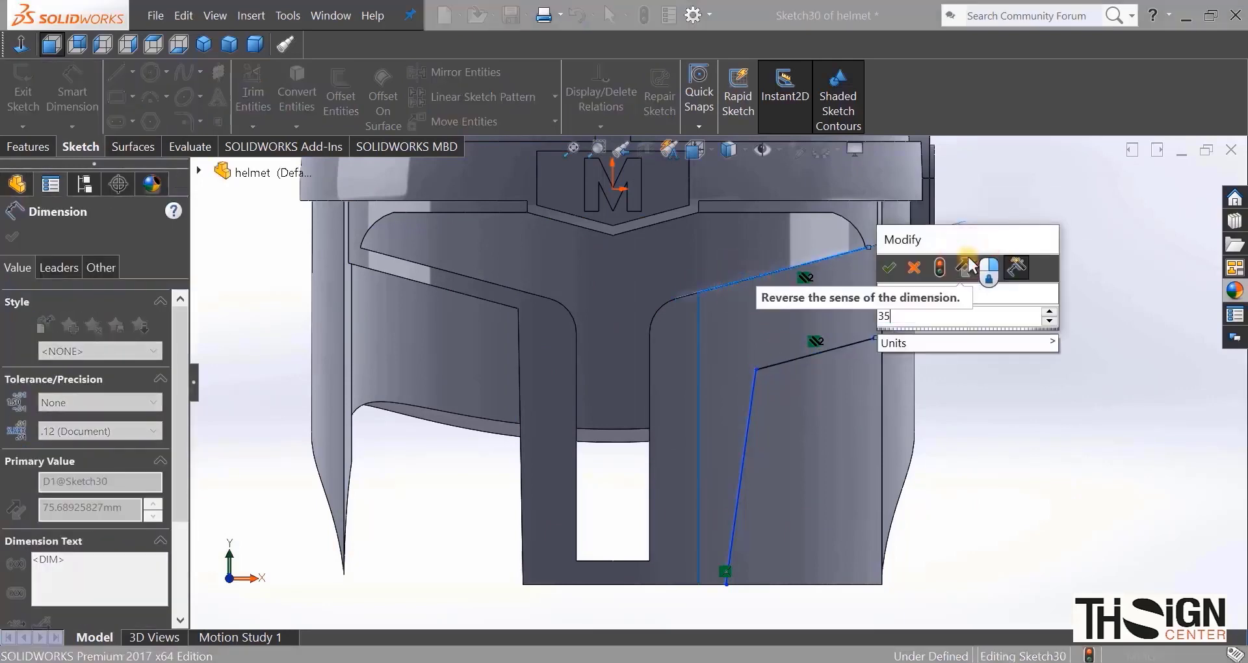
key("Return")
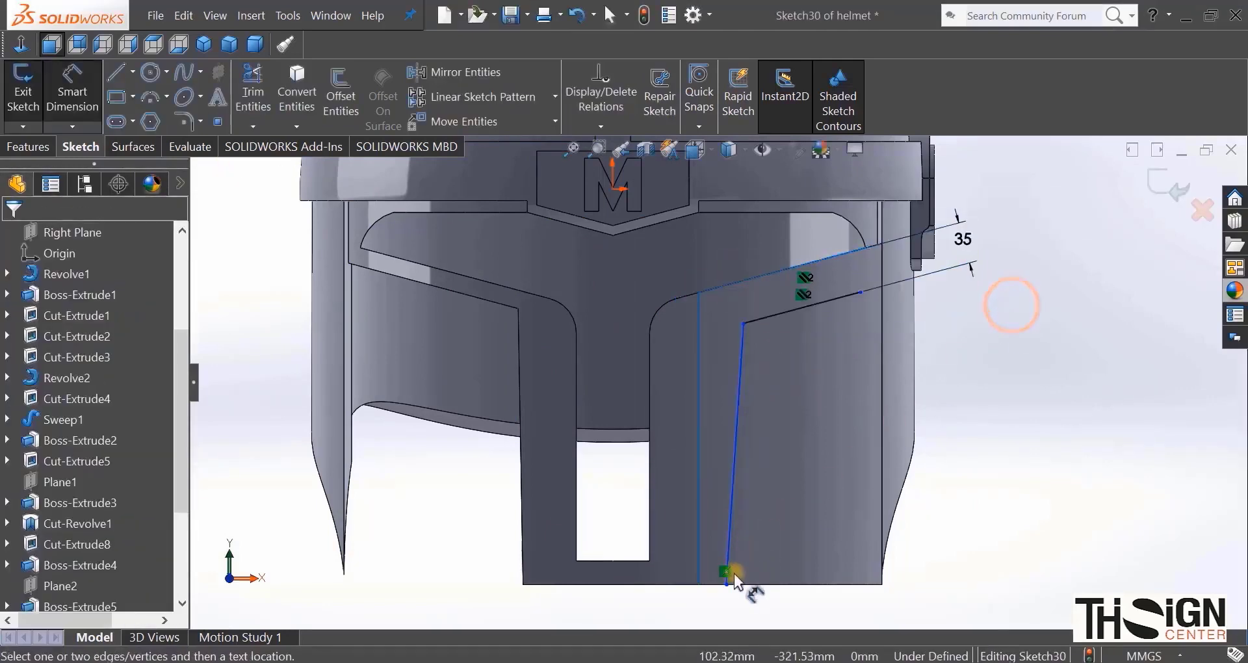
Step: Dimension the steep line's lower endpoint 10 mm from the face plate's inner vertical edge
left_click(727, 584)
left_click(700, 576)
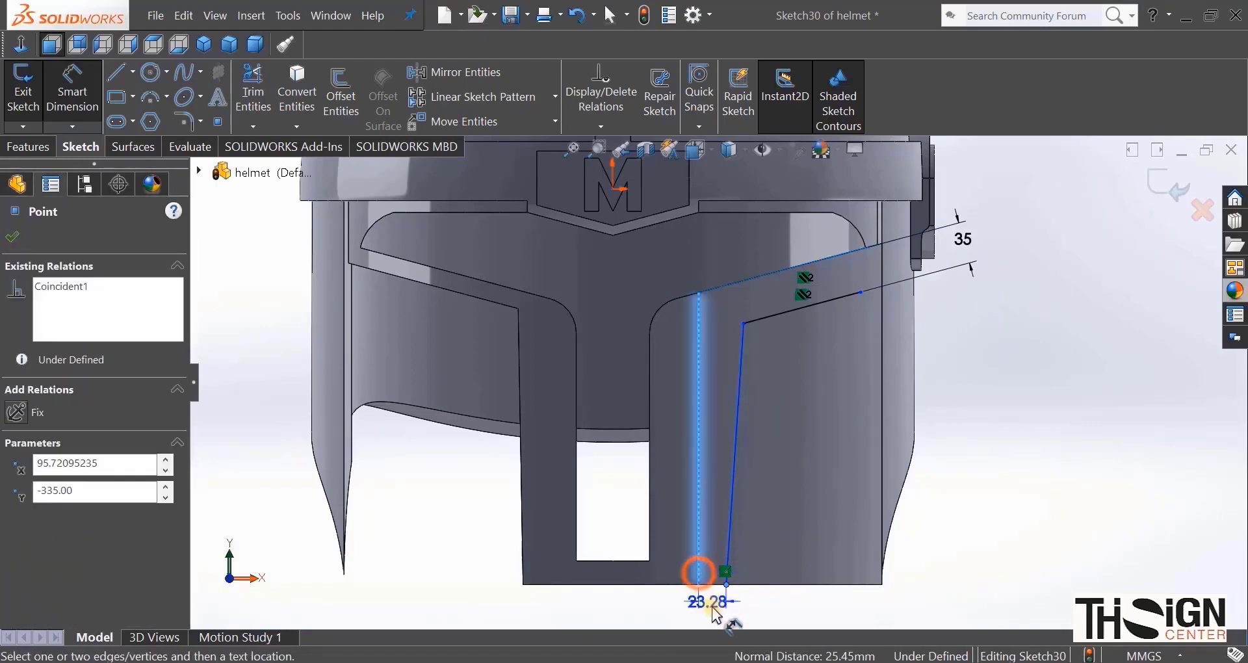
left_click(718, 610)
type("10")
key("Return")
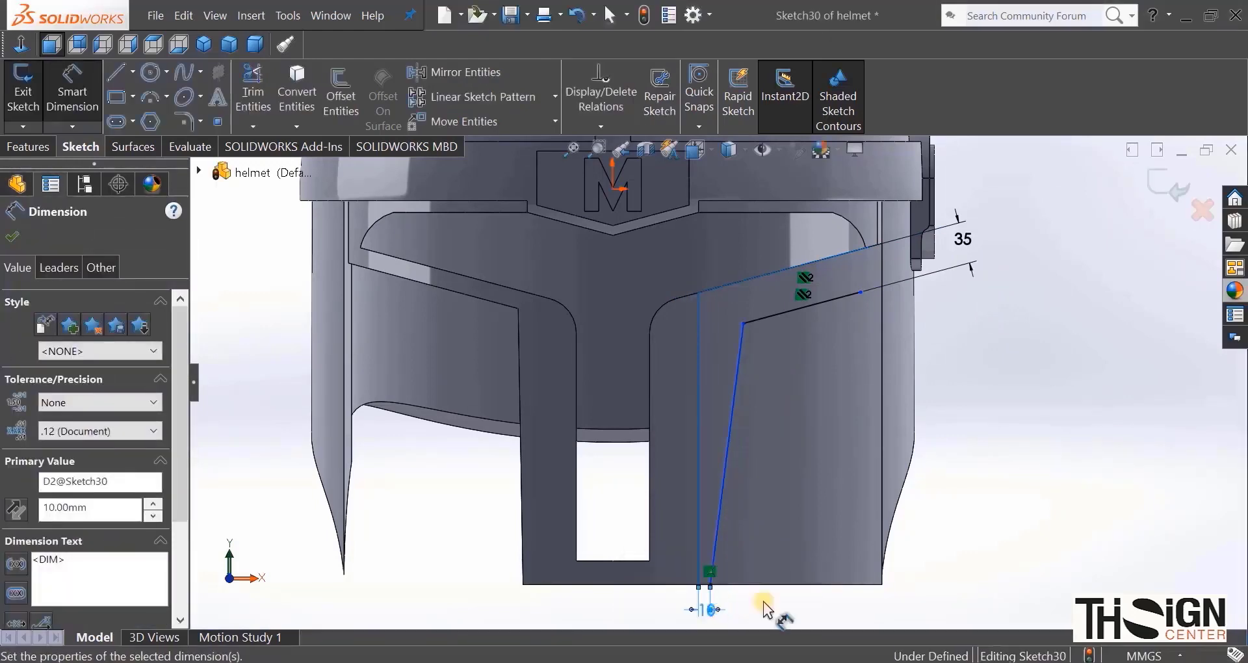
Step: Set the angle between the steep line and the plate's inner vertical edge to 10°
left_click(698, 467)
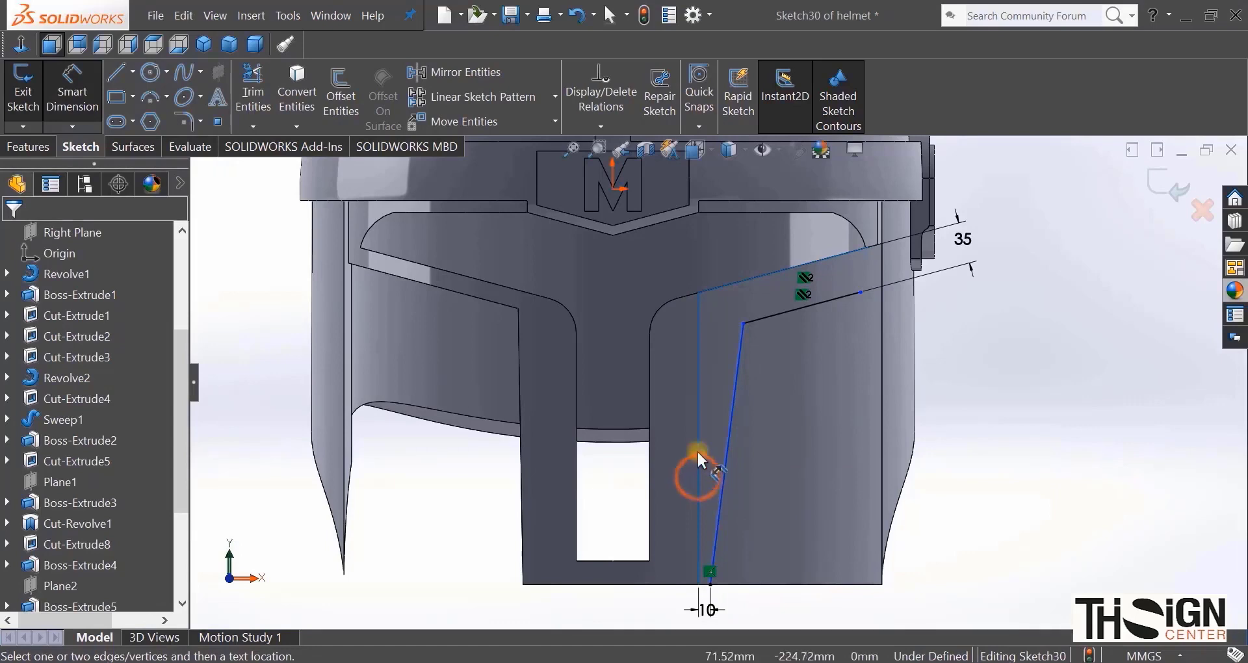
left_click(700, 434)
left_click(725, 467)
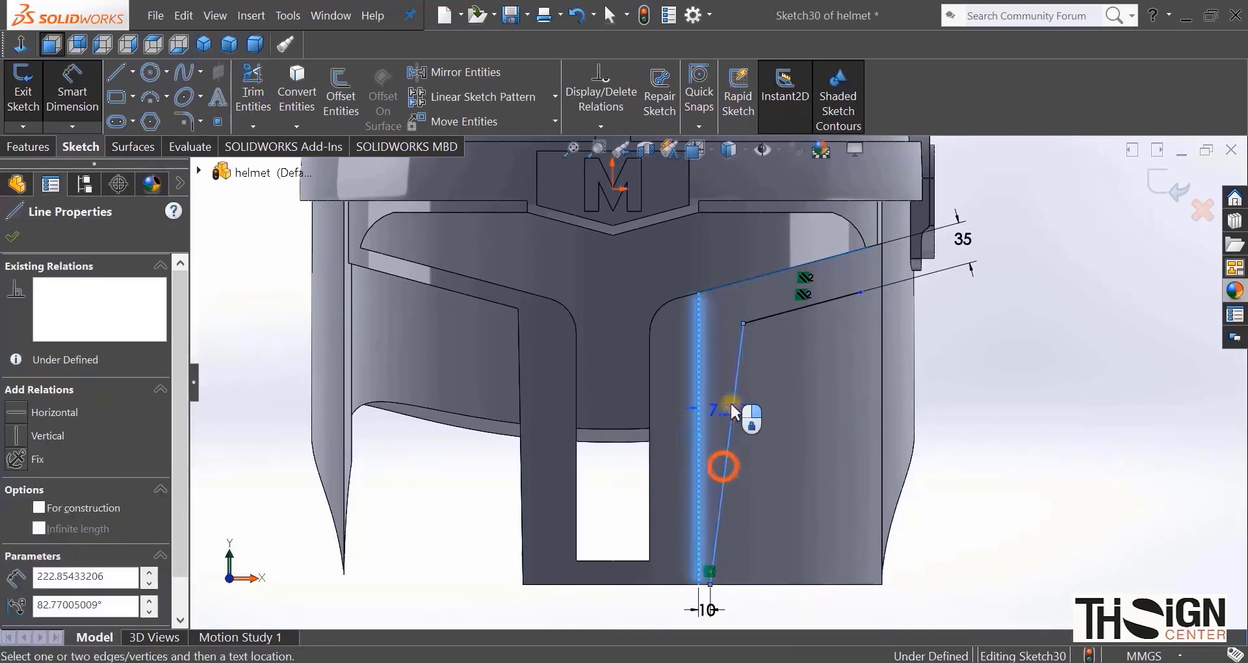
left_click(728, 369)
type("10")
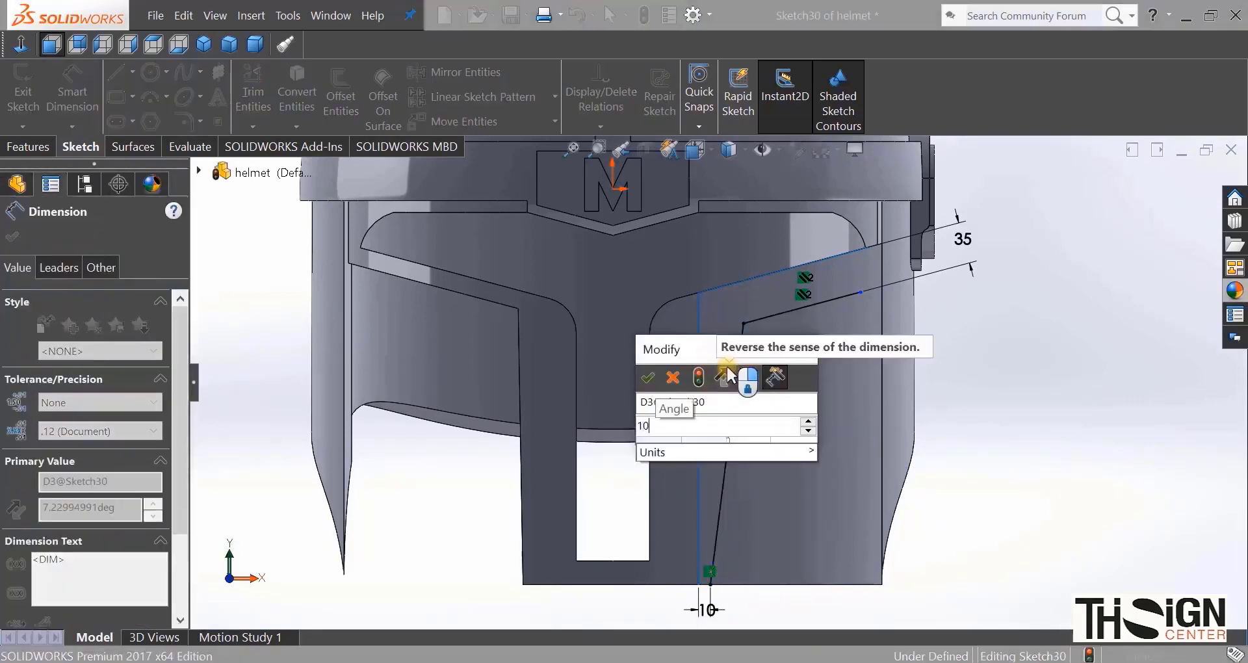
key("Return")
left_click(1017, 398)
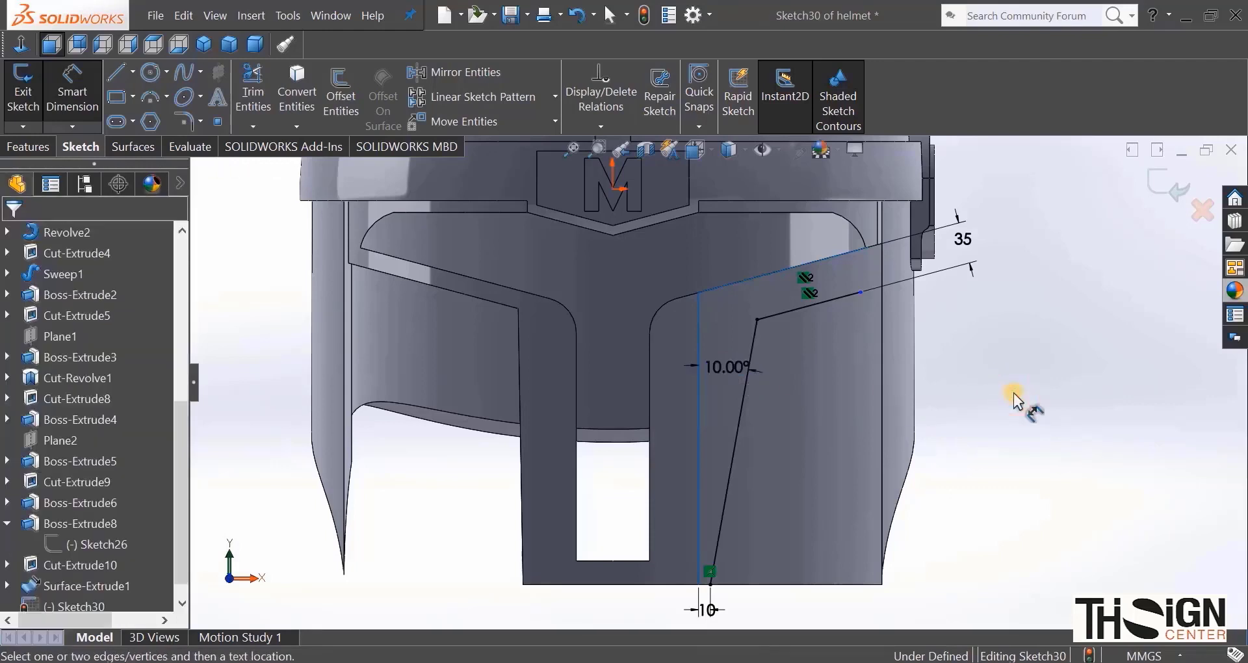
Step: Dimension the upper sketch line's outer endpoint 18 mm from the face plate's outer vertical edge
left_click(861, 292)
left_click(886, 370)
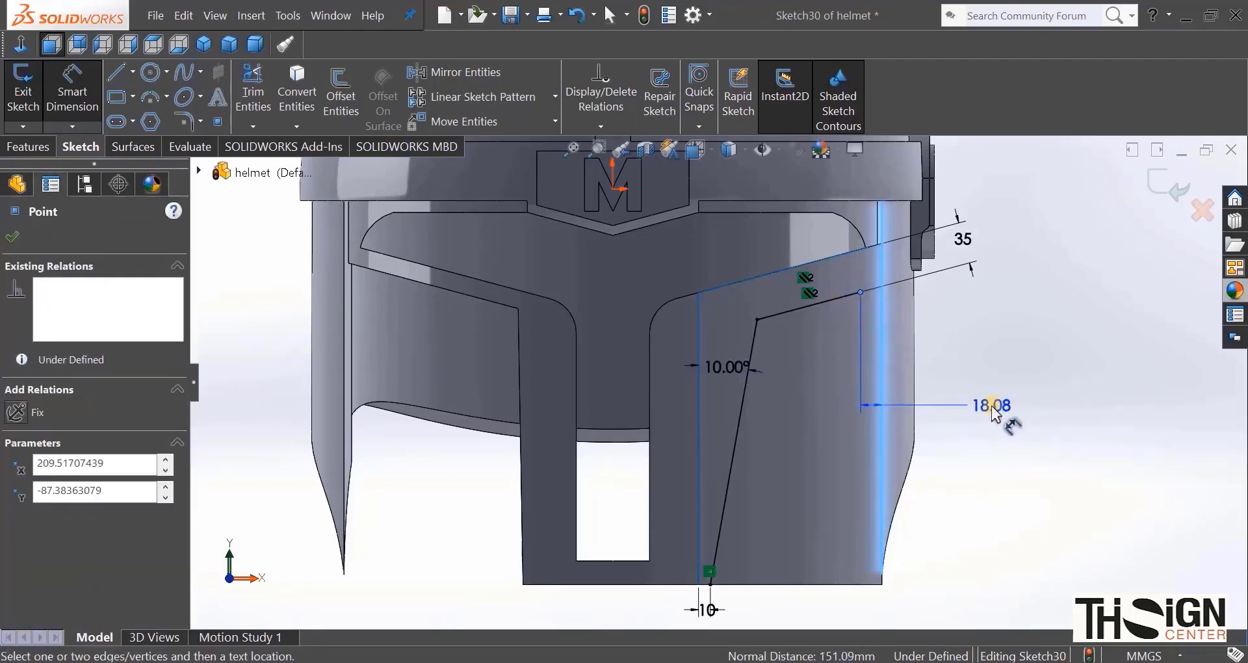
left_click(995, 416)
type("18")
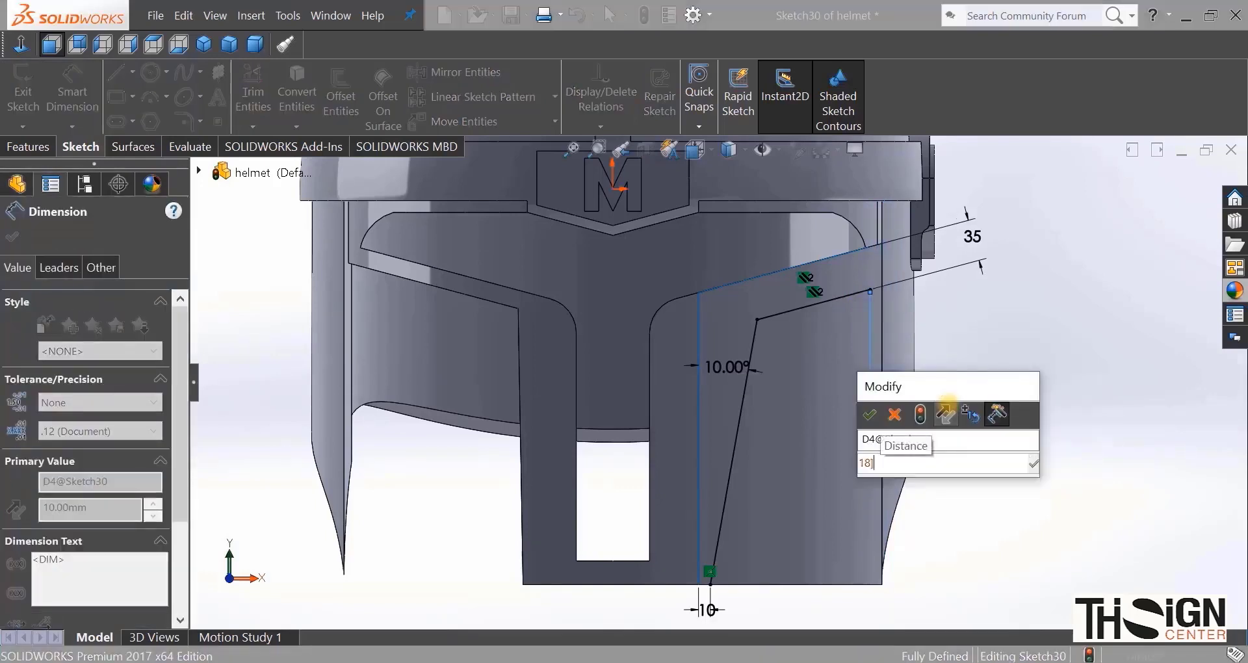
key("Return")
left_click(1004, 341)
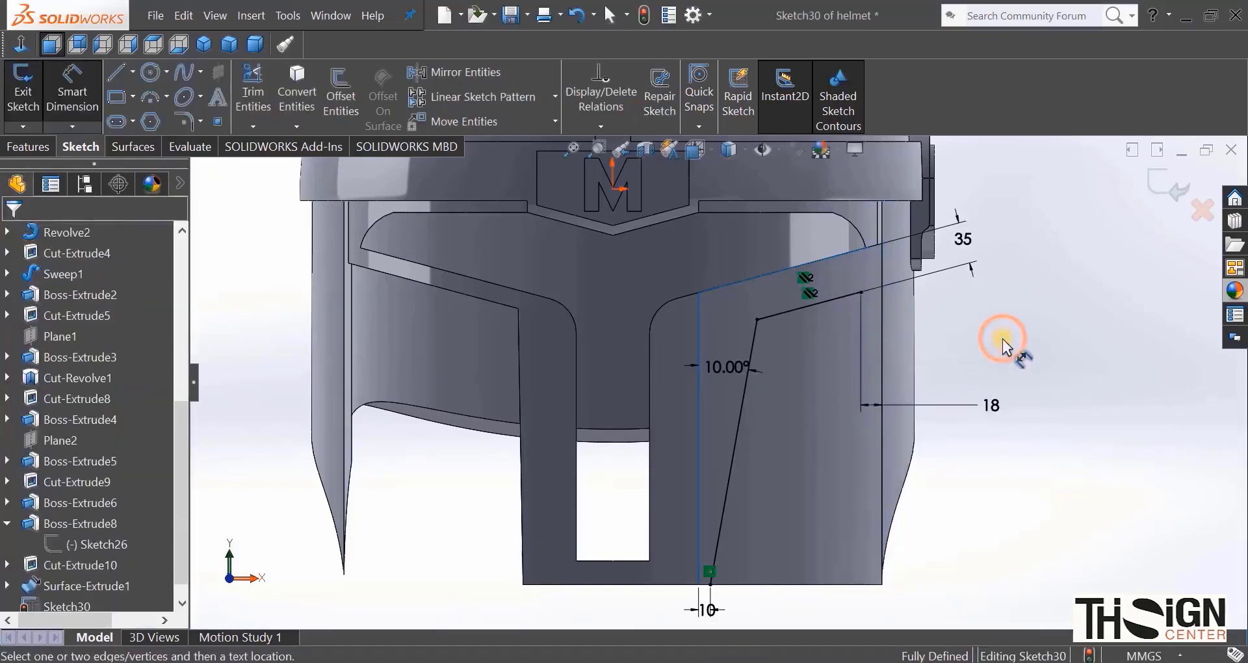
Step: Fillet the corner between the steep line and the upper sketch line with a 40 mm radius
left_click(185, 120)
left_click(761, 320)
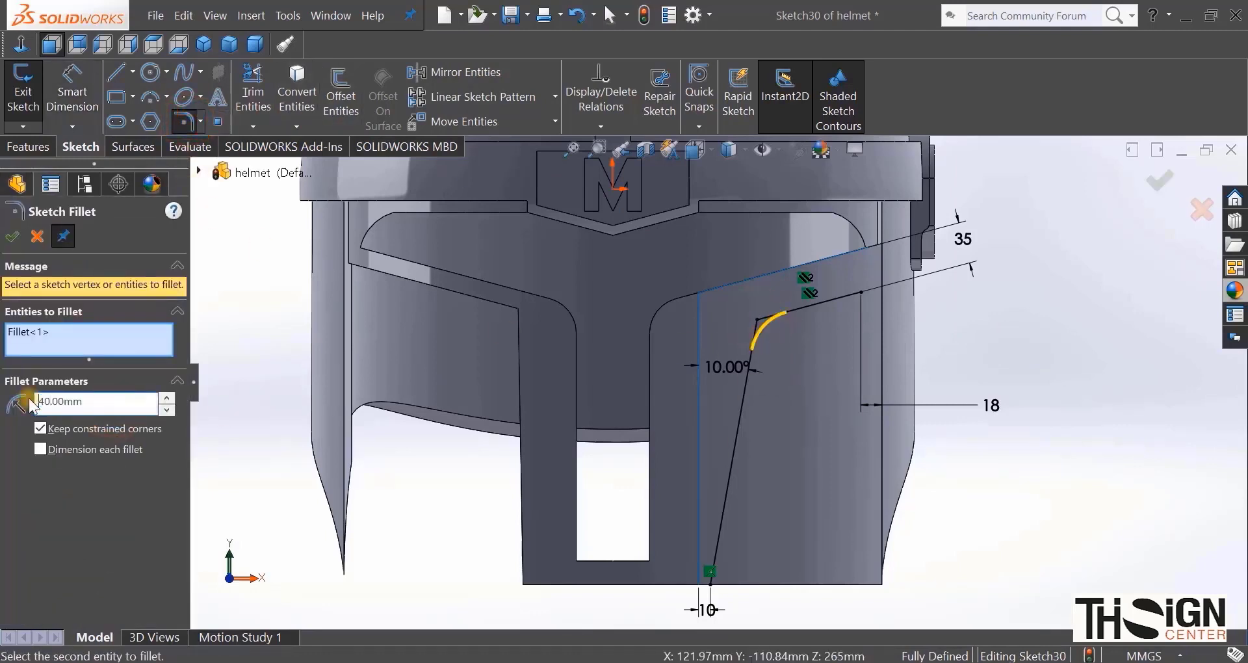
left_click(14, 240)
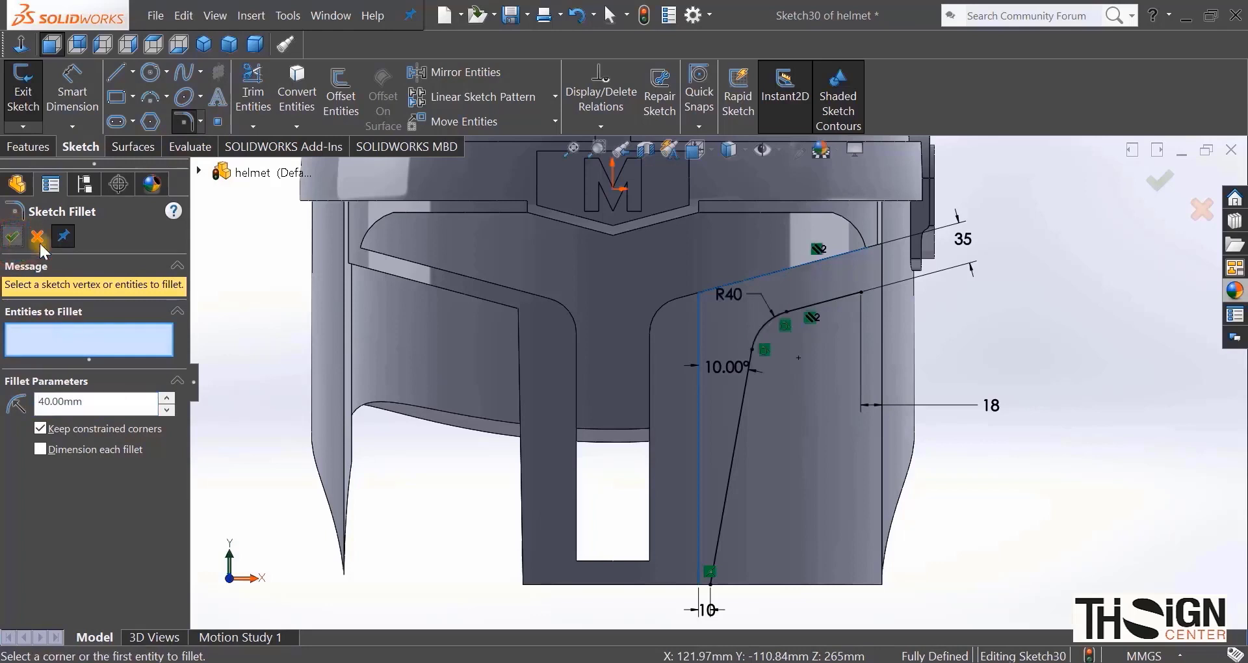
left_click(12, 241)
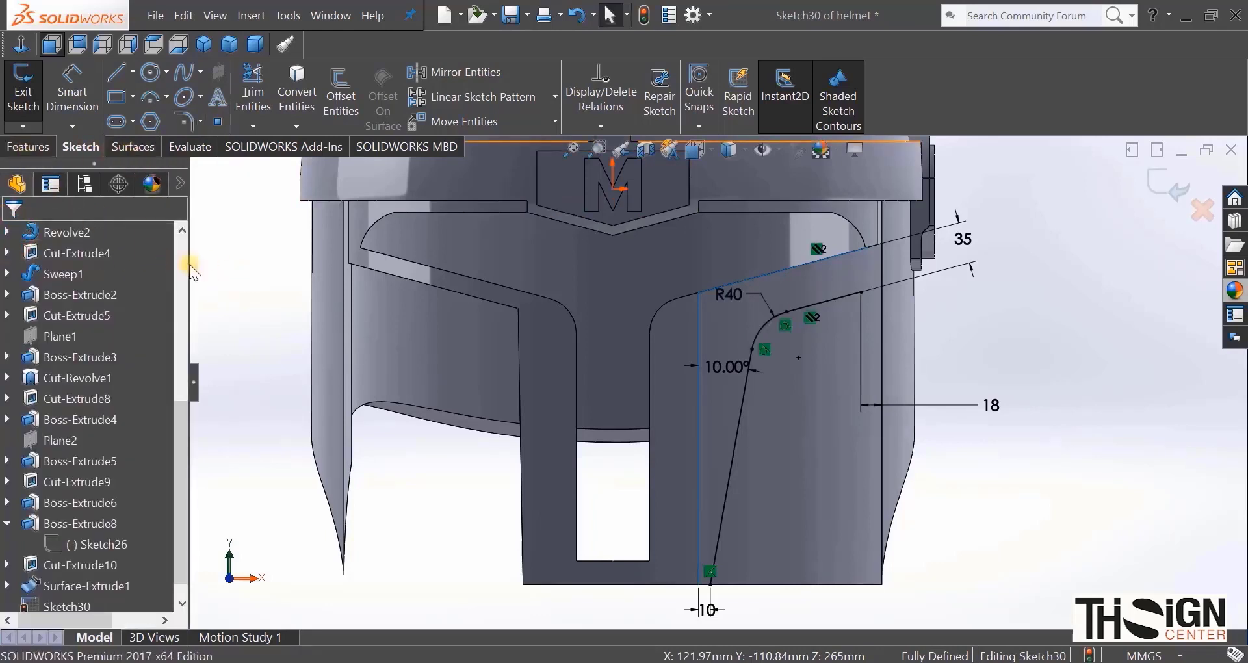
Step: Start an Extruded Surface from the filleted profile, using the curved cheek plate face as its starting surface
left_click(133, 147)
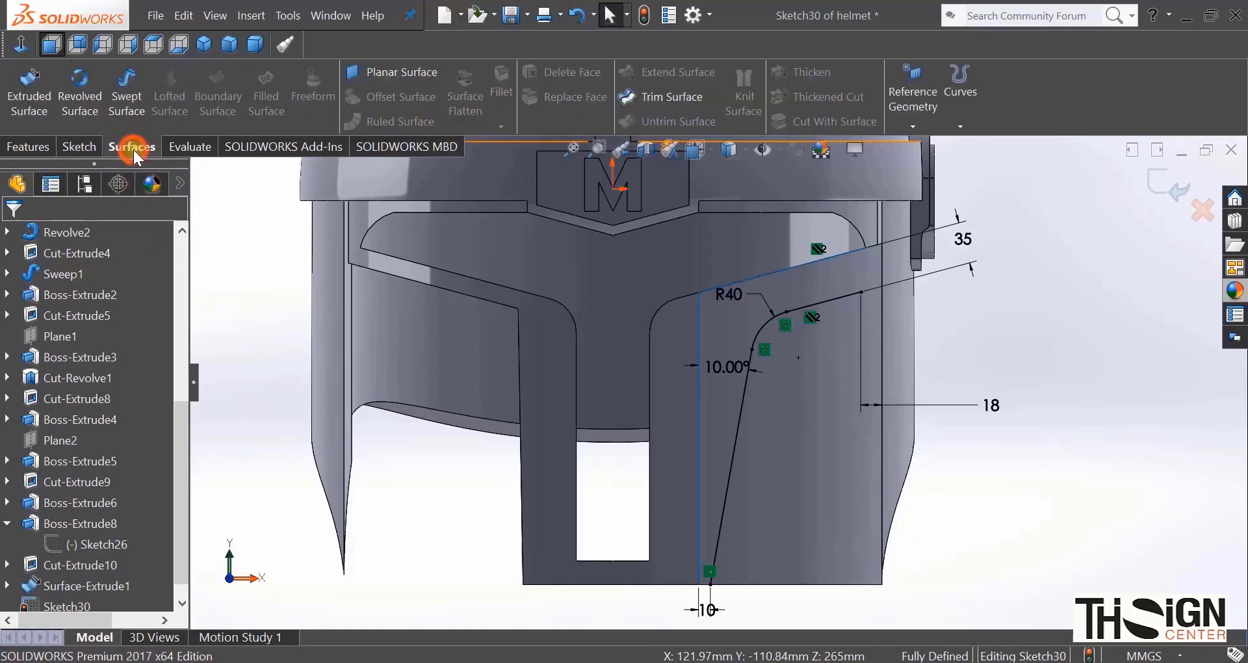
left_click(27, 94)
scroll(684, 347, "up", 4)
middle_click_drag(684, 347, 619, 441)
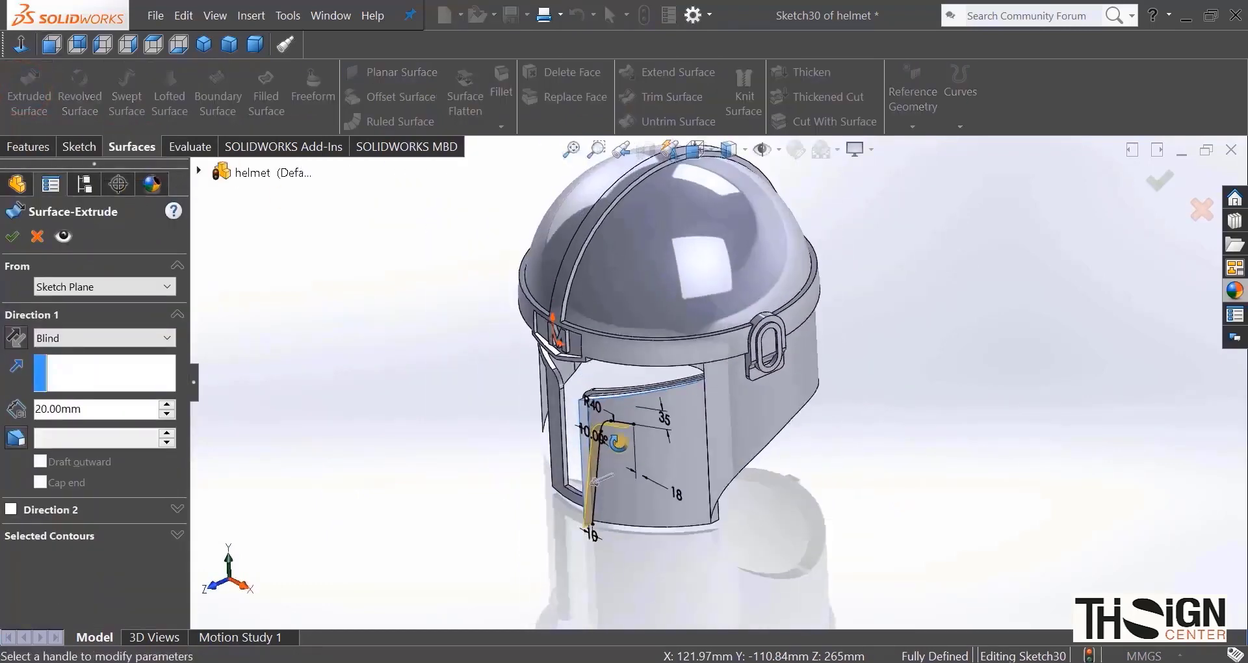
scroll(619, 443, "down", 3)
left_click(115, 287)
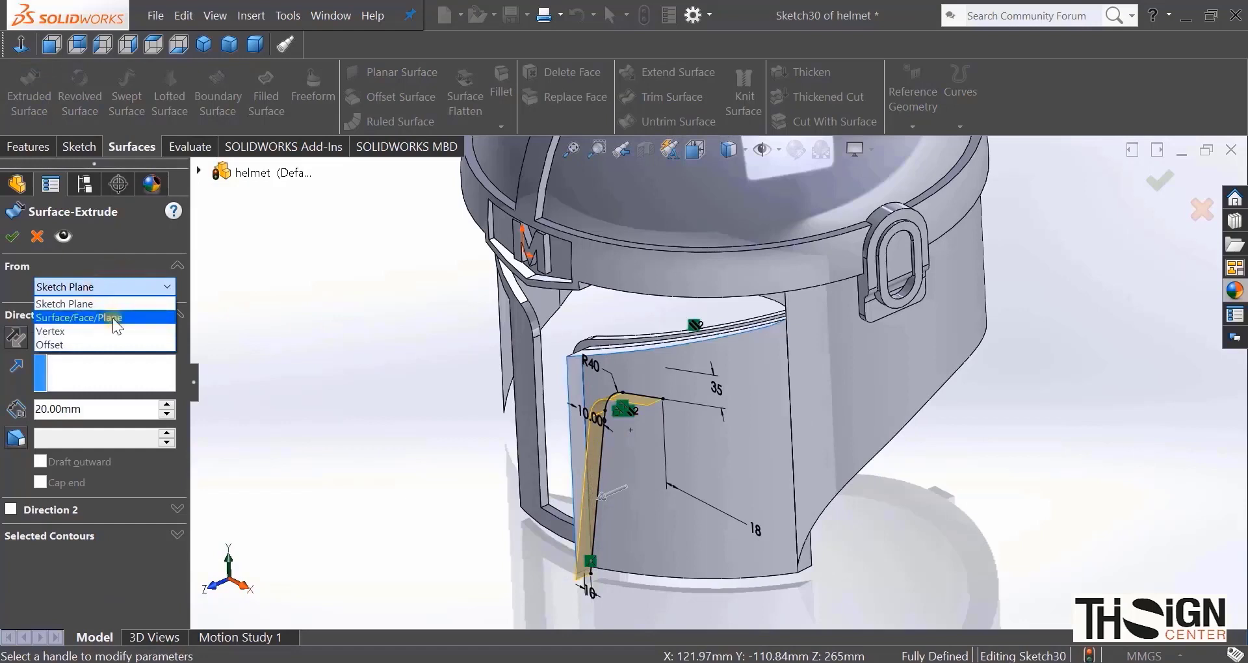
left_click(112, 316)
left_click(723, 428)
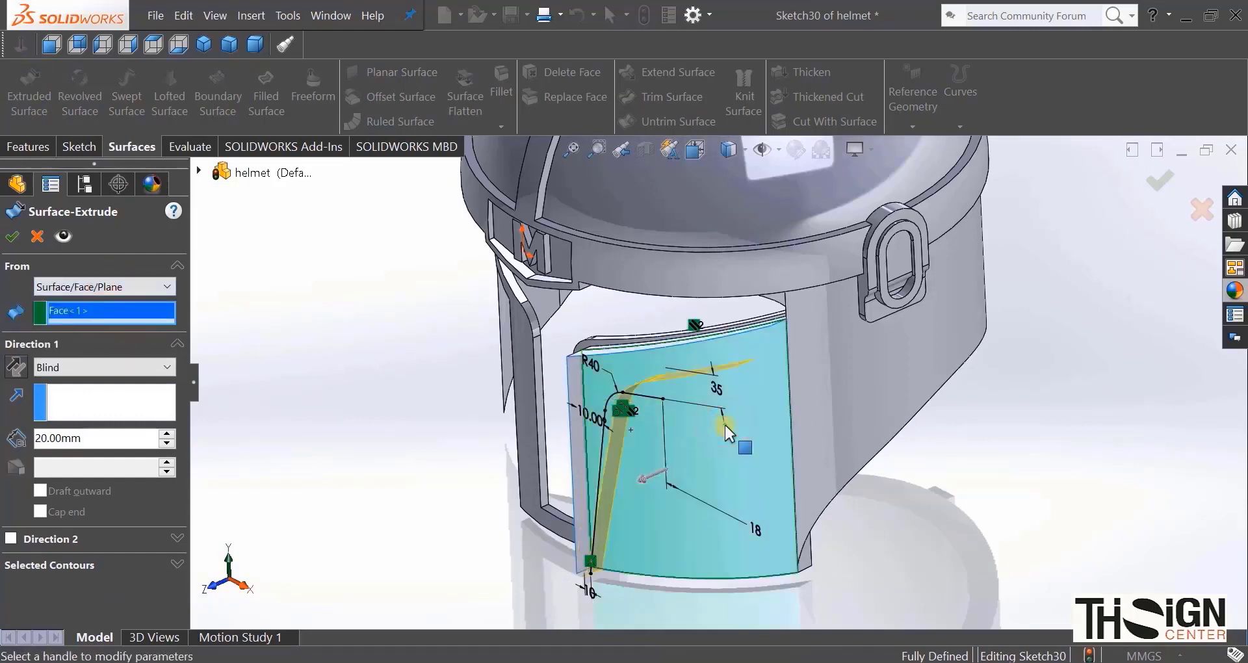
Step: Set the surface extrusion's blind depth to 6 mm and finish the feature
double_click(154, 439)
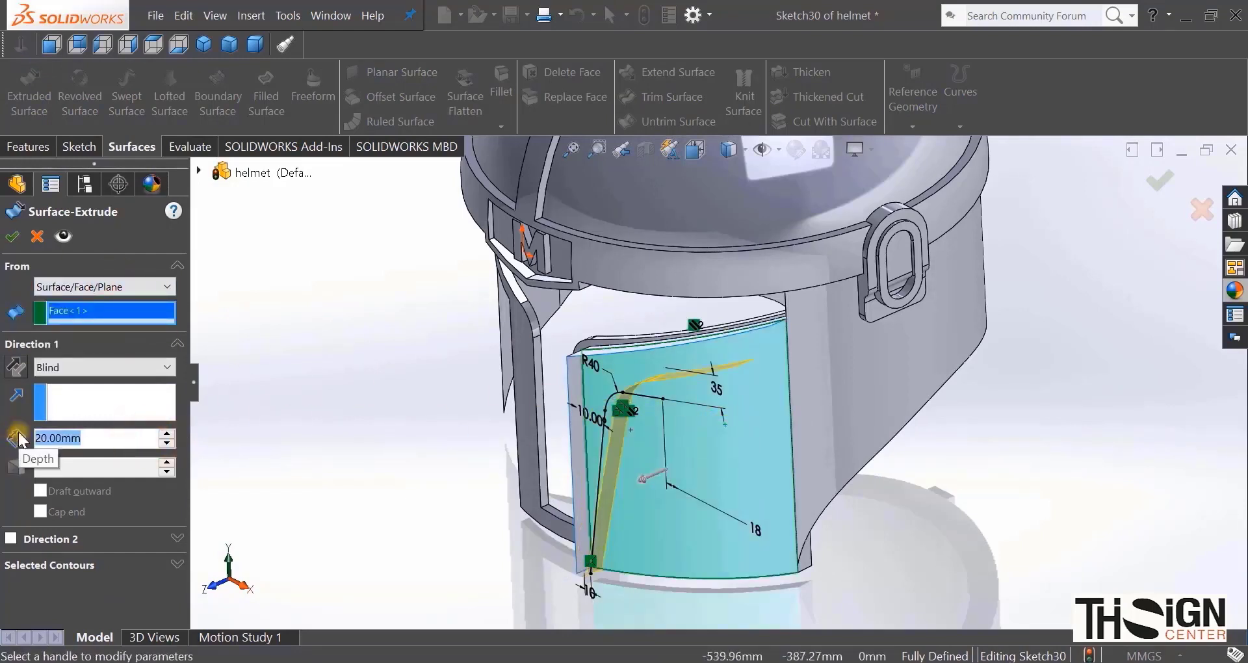
type("6")
key("Return")
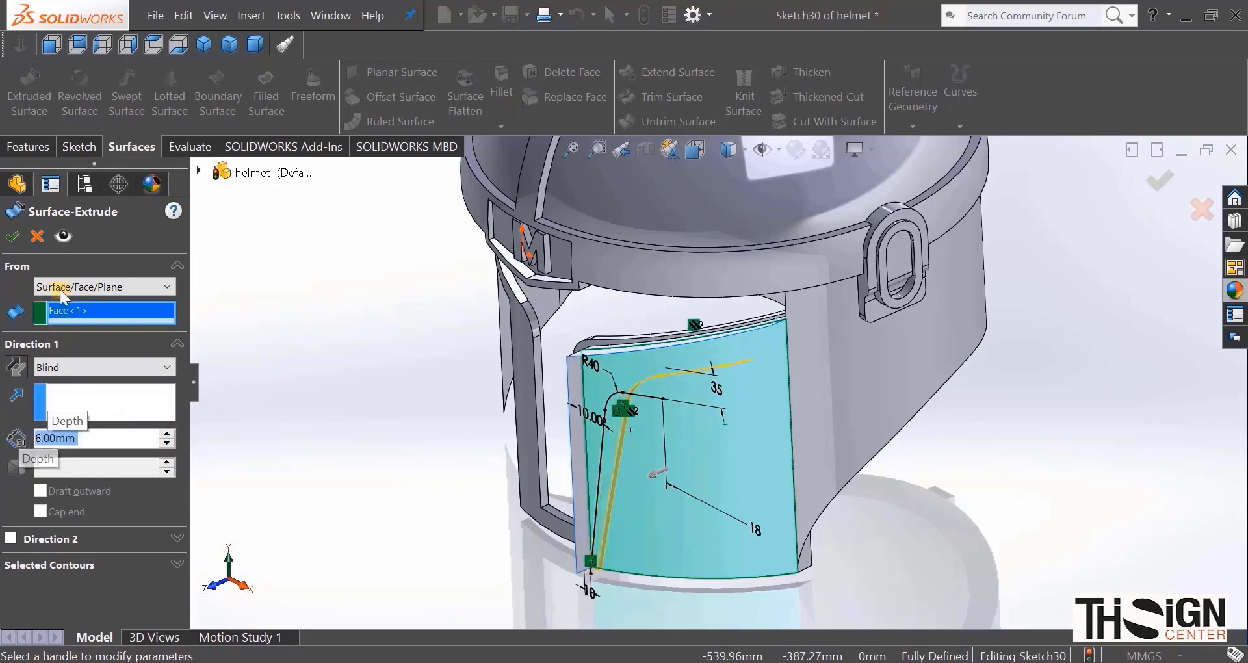
left_click(12, 236)
left_click(423, 411)
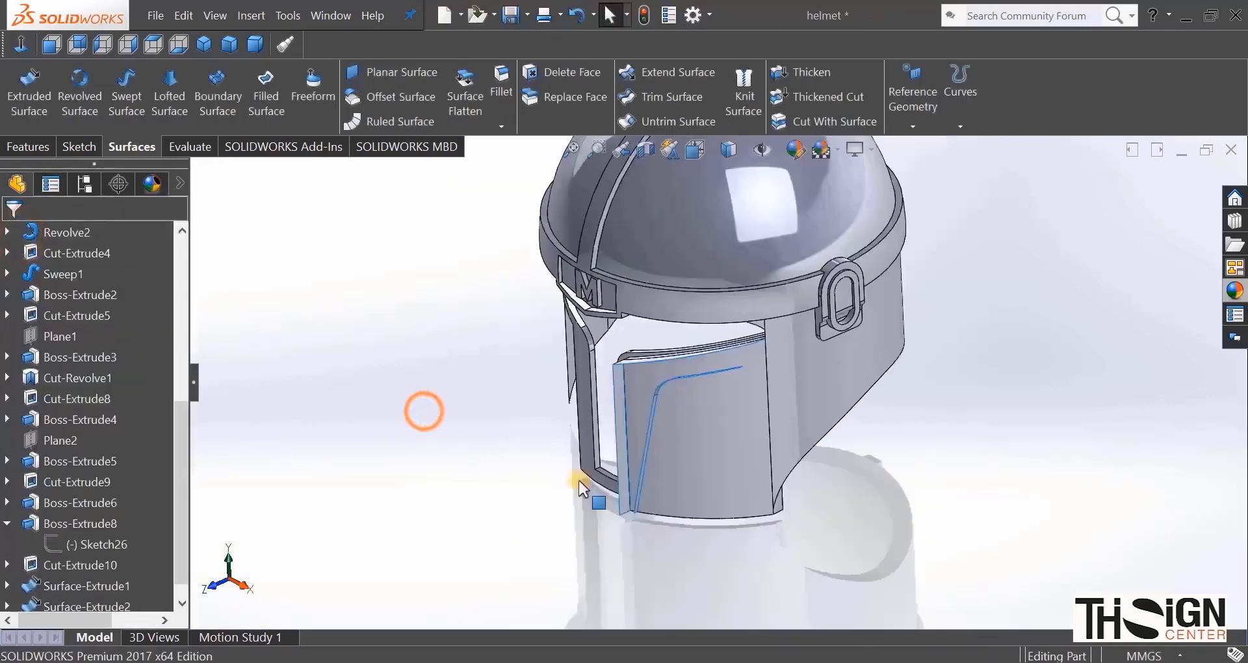
Step: Start a 3D sketch and draw a two-point spline joining the lower outer corners of the two extruded surfaces
middle_click_drag(581, 488, 557, 505)
scroll(660, 450, "down", 5)
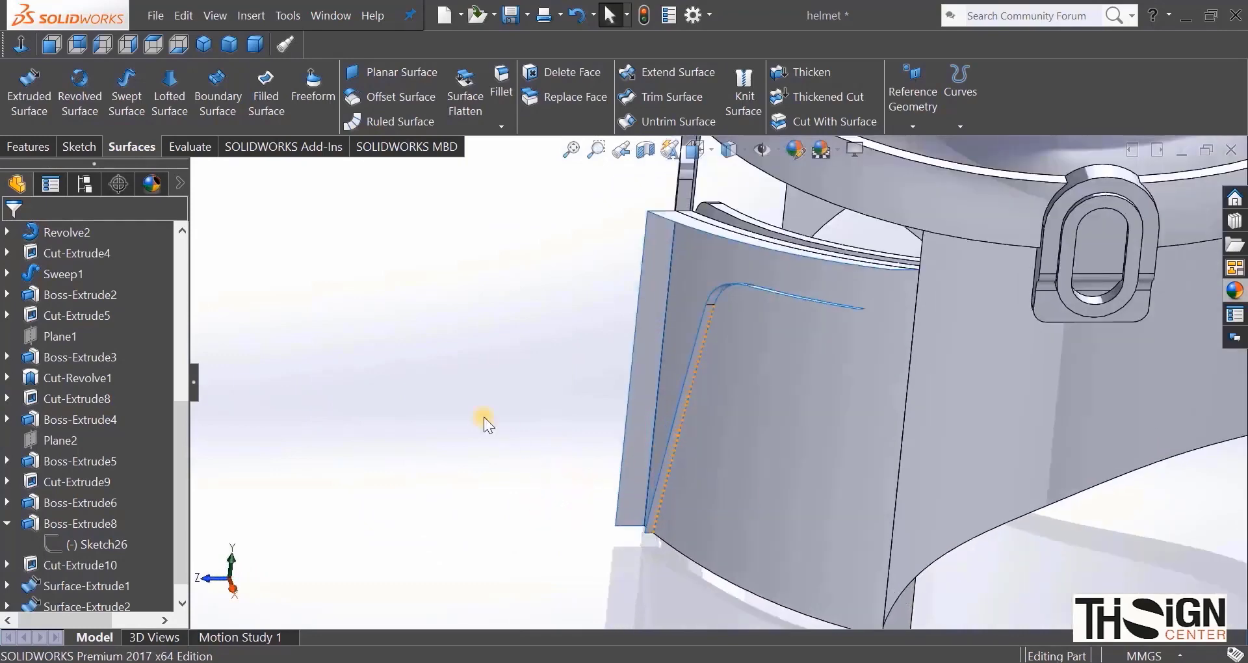
left_click(90, 147)
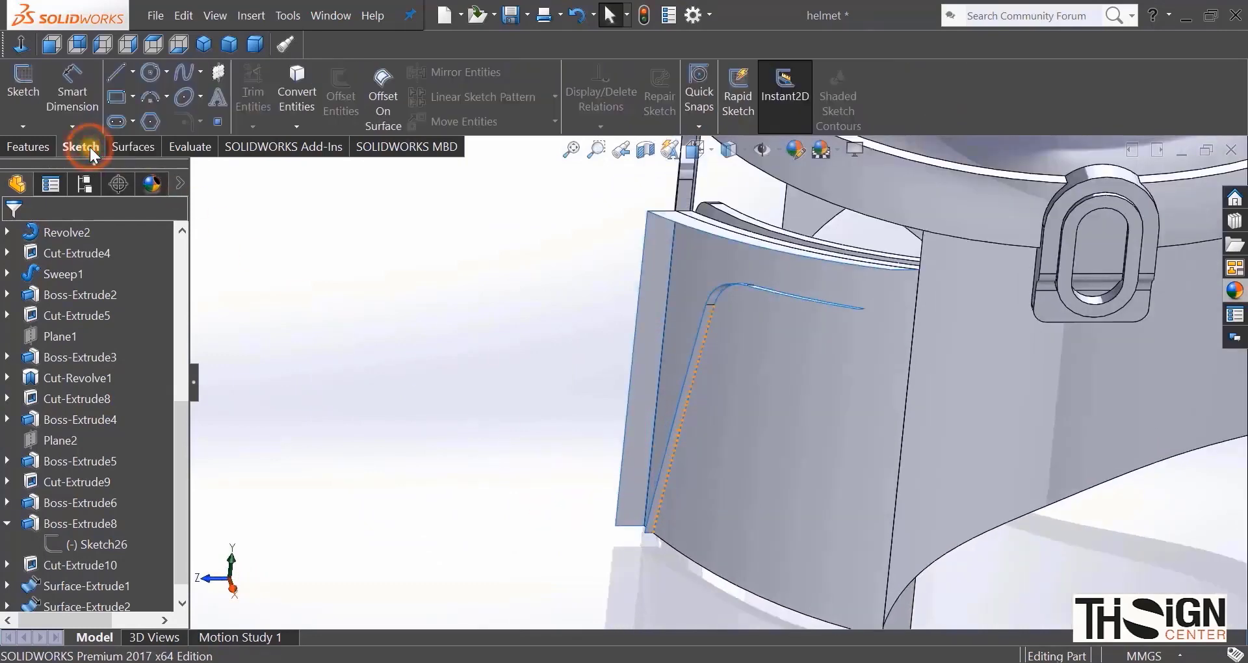
left_click(23, 126)
left_click(36, 177)
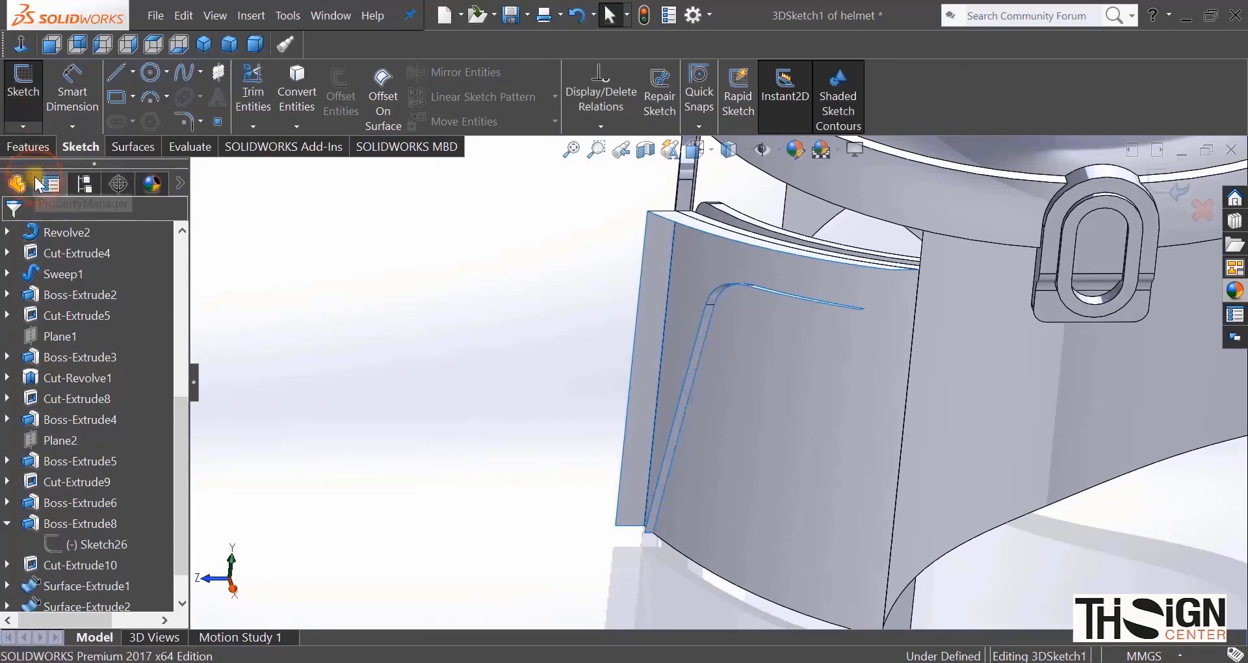
left_click(182, 73)
scroll(656, 508, "down", 5)
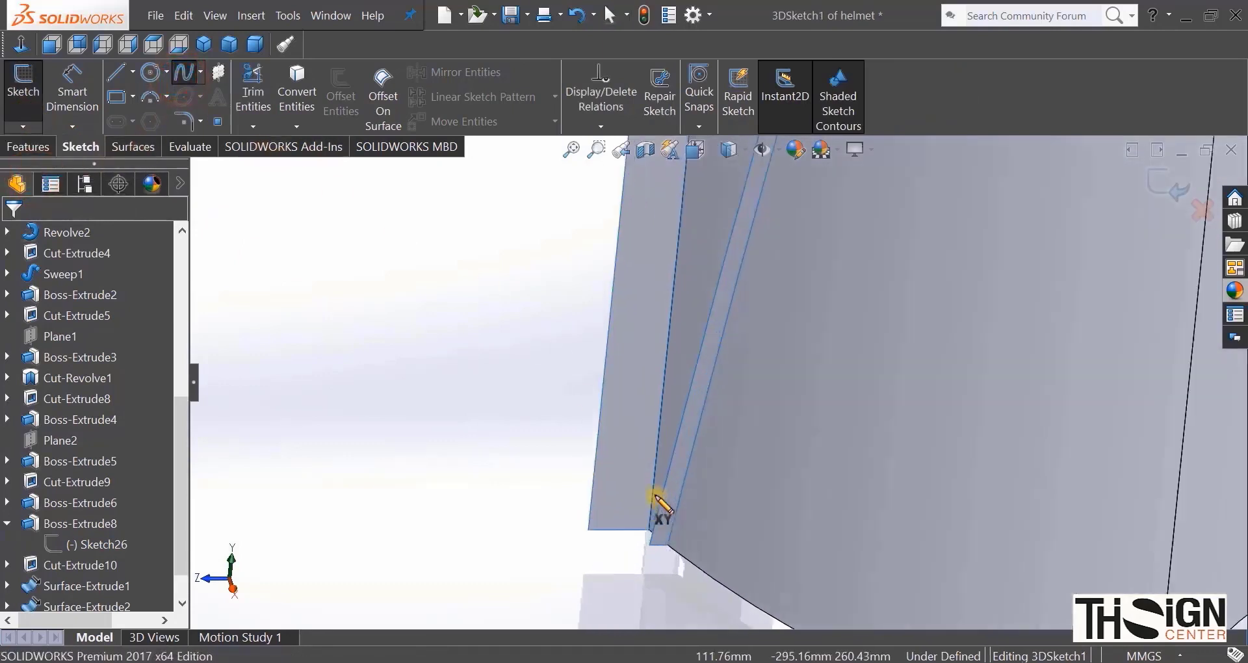
left_click(578, 531)
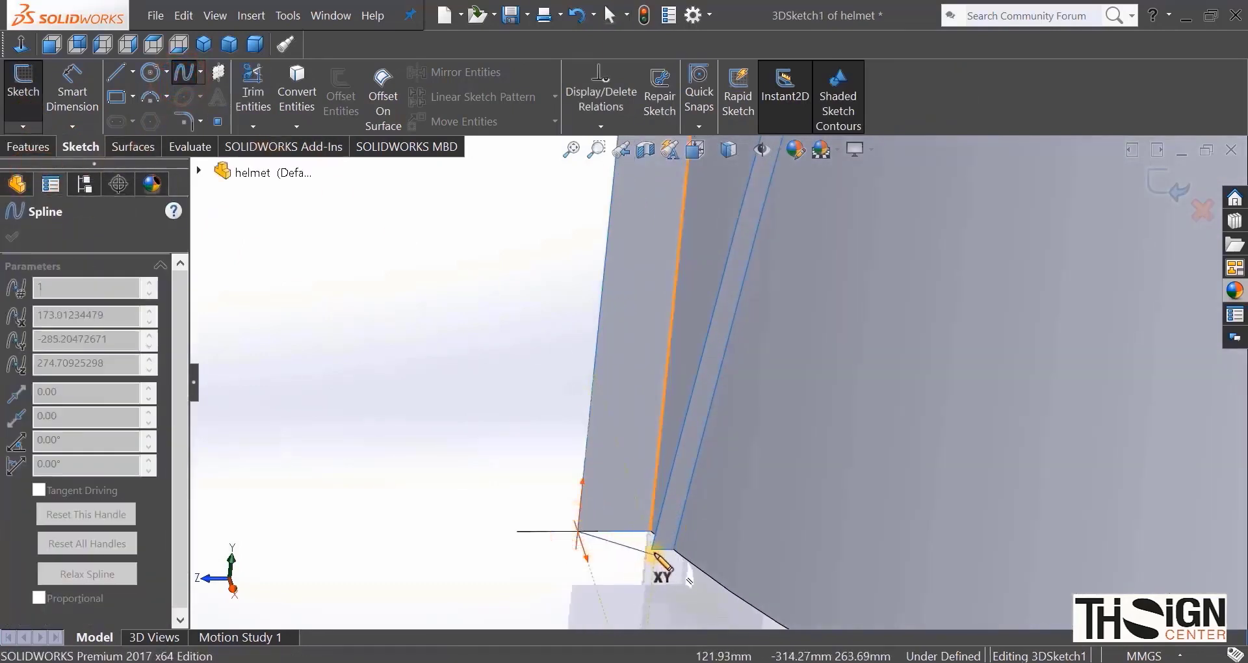
left_click(651, 550)
right_click(574, 571)
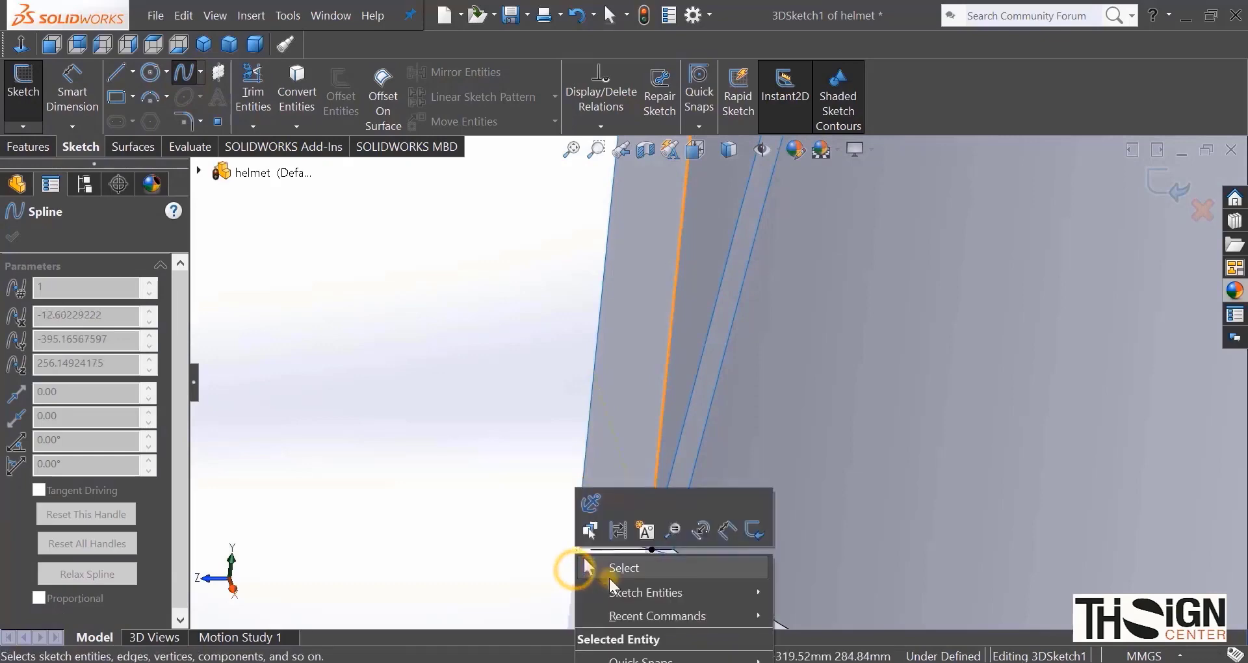
left_click(610, 577)
Step: Draw a second two-point spline joining the outer edges of the two extruded surfaces at their upper ends
scroll(559, 530, "up", 6)
scroll(872, 262, "down", 8)
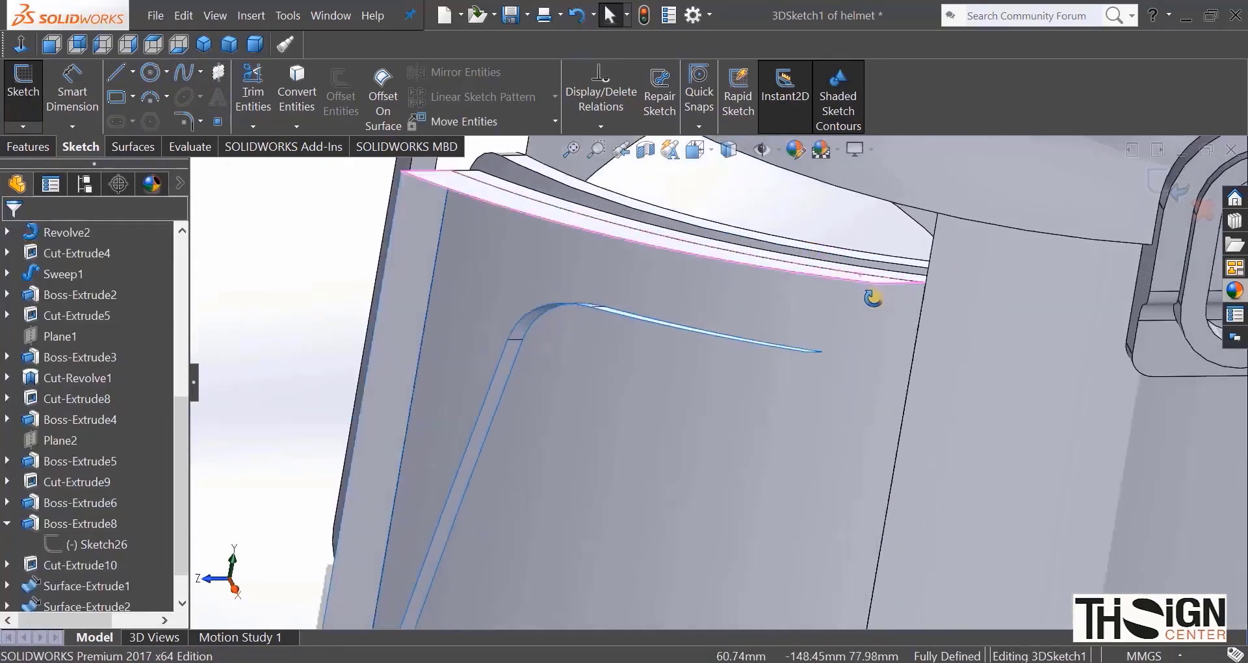
mouse_move(872, 295)
middle_mouse_down()
mouse_move(933, 382)
mouse_move(900, 340)
mouse_move(861, 223)
mouse_move(804, 125)
mouse_move(801, 147)
middle_mouse_up()
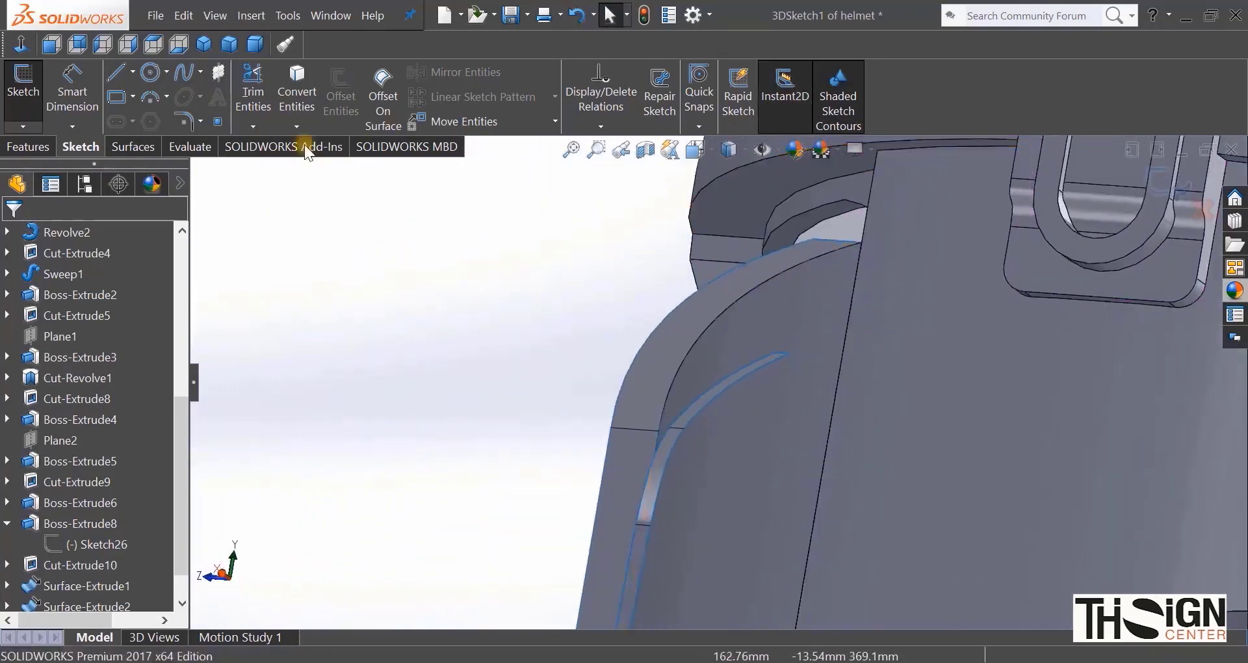
left_click(185, 72)
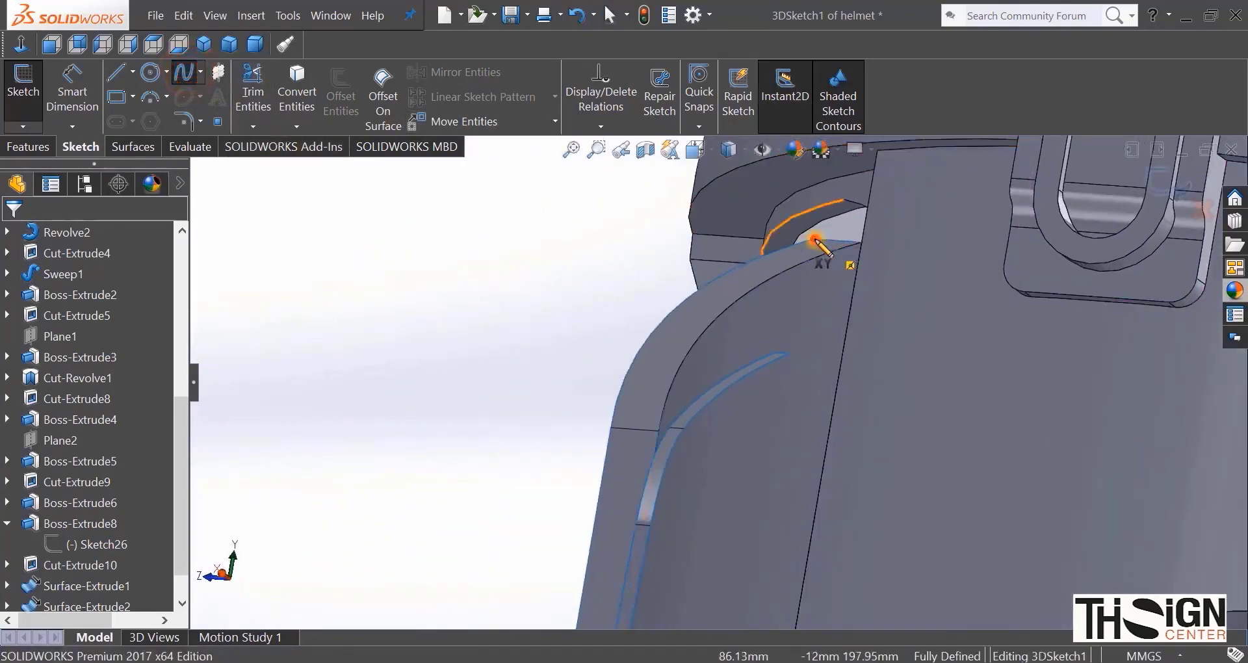
left_click(814, 242)
left_click(774, 352)
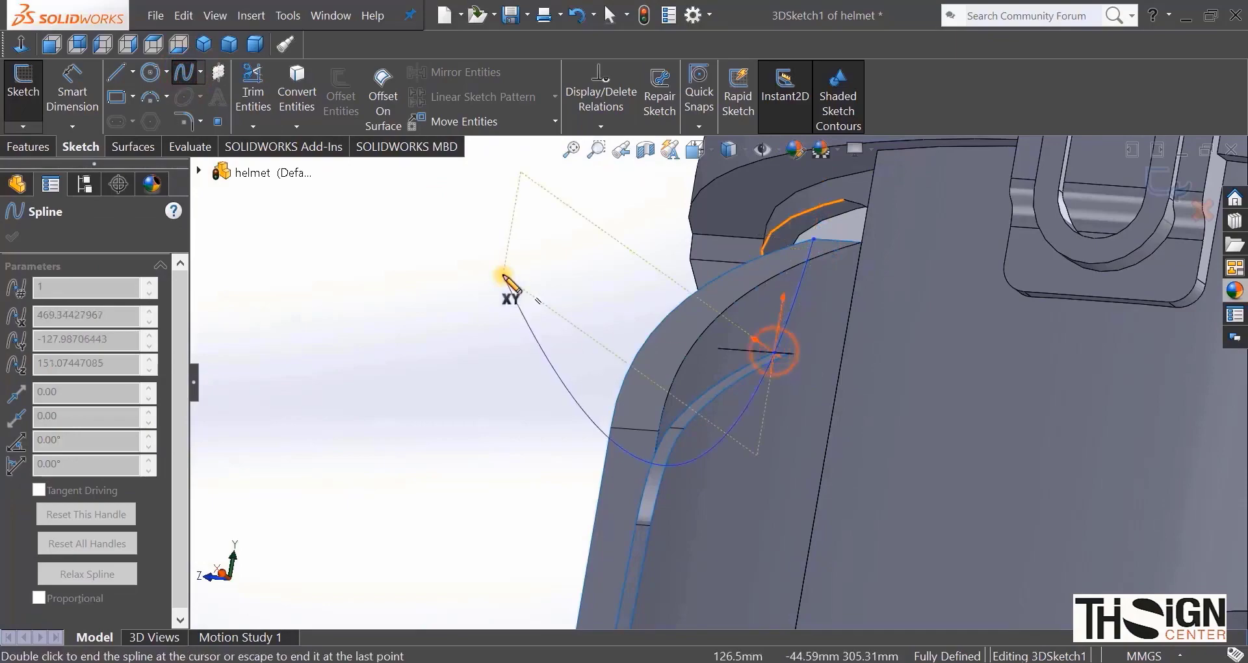
right_click(503, 278)
left_click(540, 286)
Step: Start a Boundary Surface with the two extruded surfaces as its Direction 1 profiles
scroll(715, 357, "up", 3)
middle_click_drag(760, 356, 930, 446)
scroll(930, 446, "up", 2)
middle_click_drag(794, 463, 687, 555)
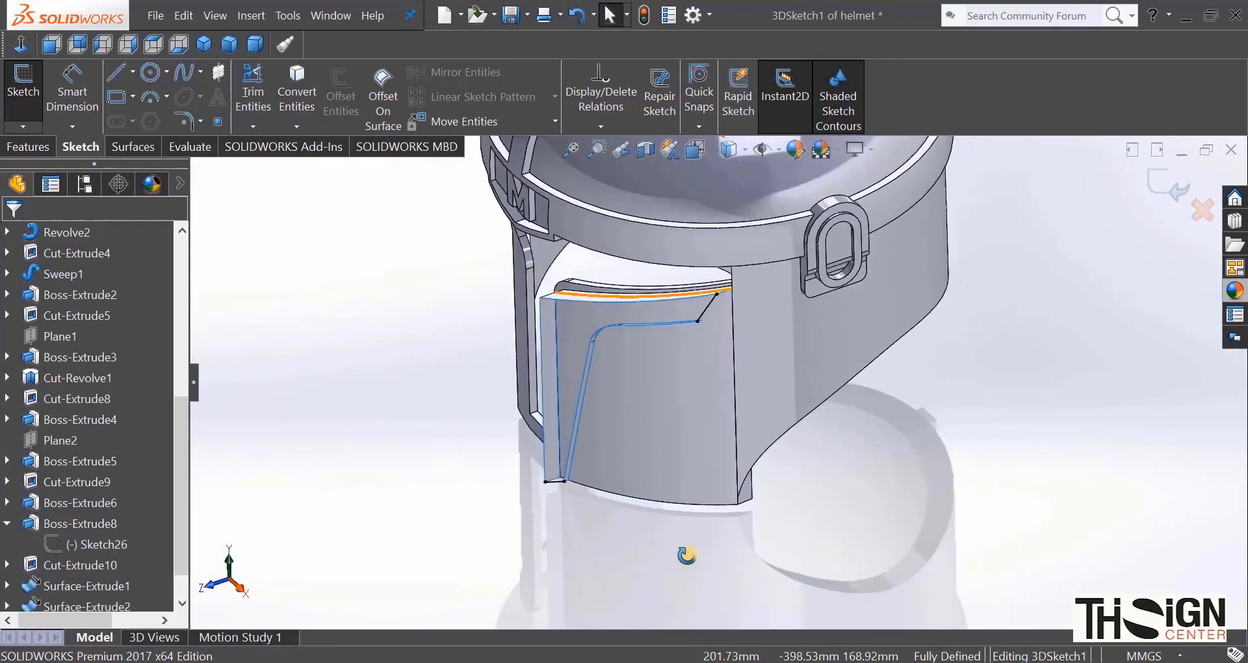
left_click(136, 147)
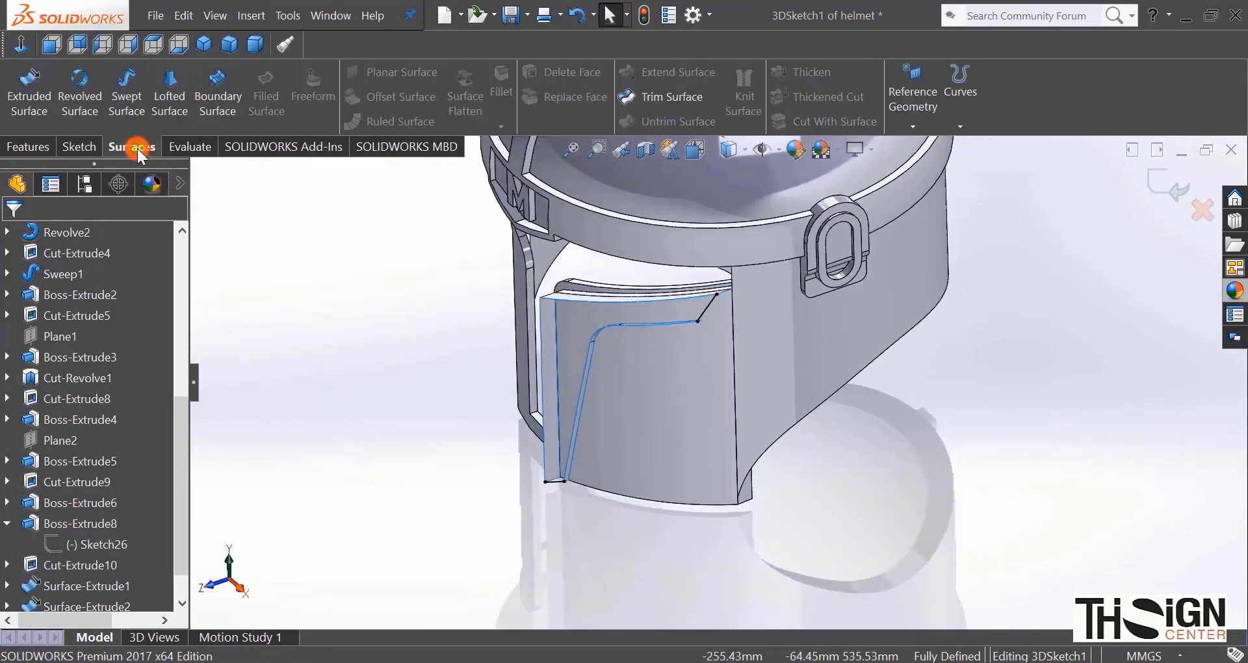
left_click(210, 94)
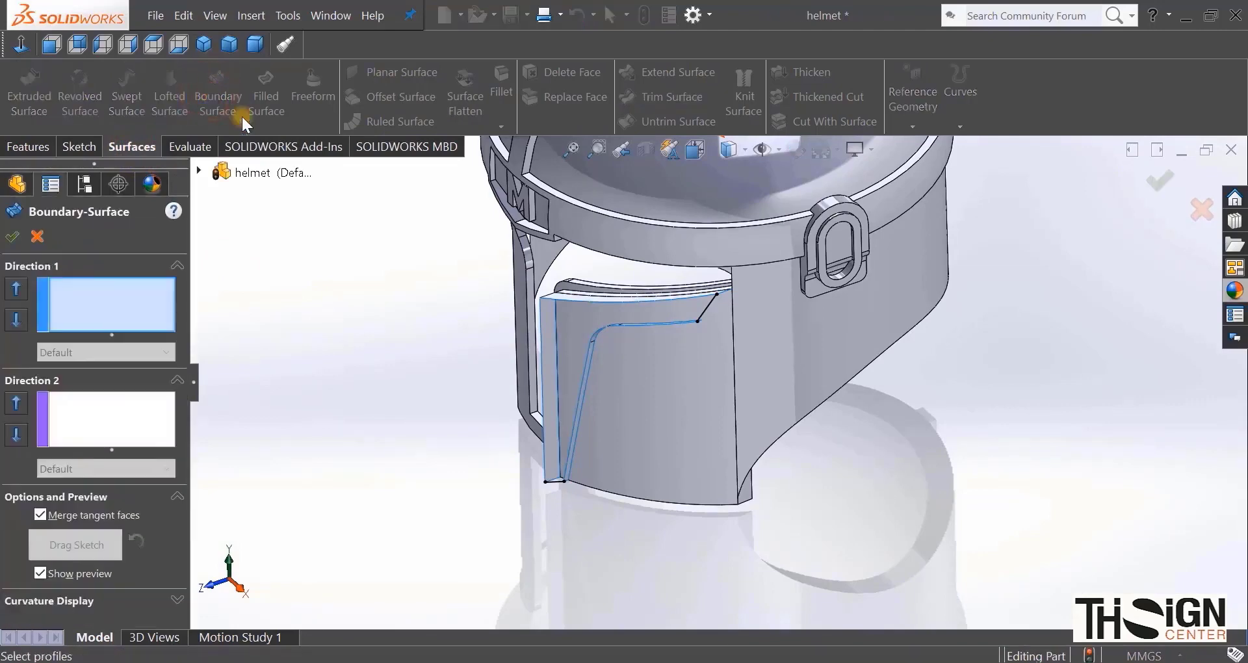
left_click(548, 346)
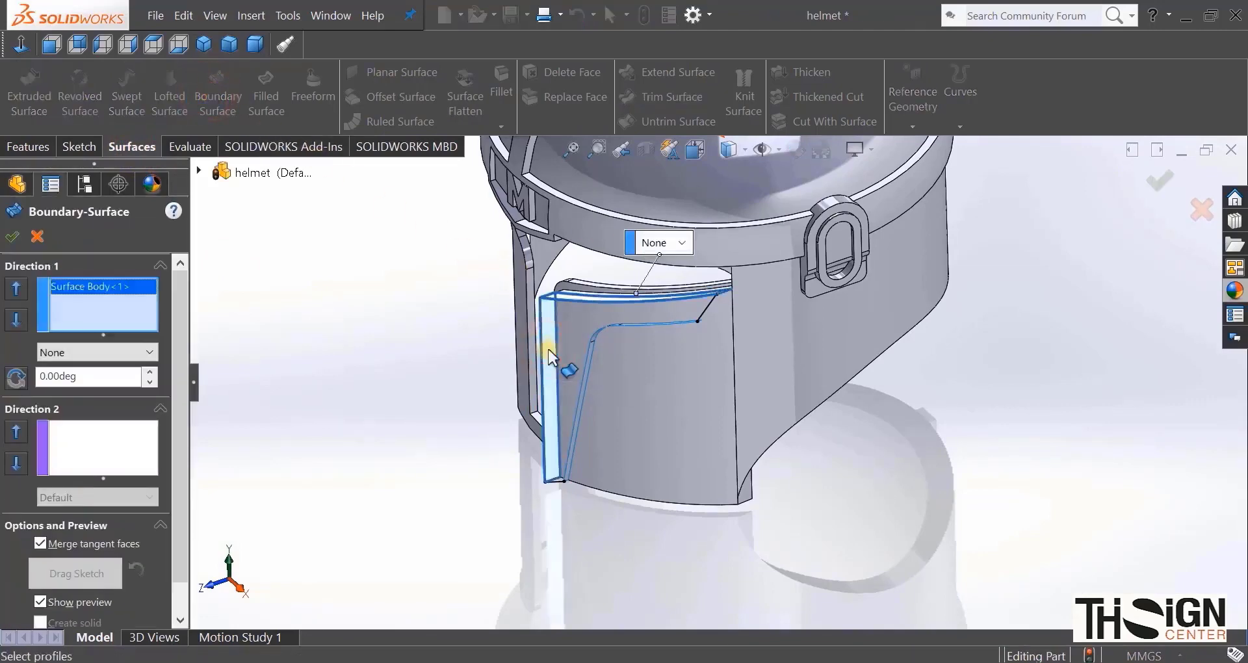
scroll(548, 348, "down", 3)
left_click(649, 384)
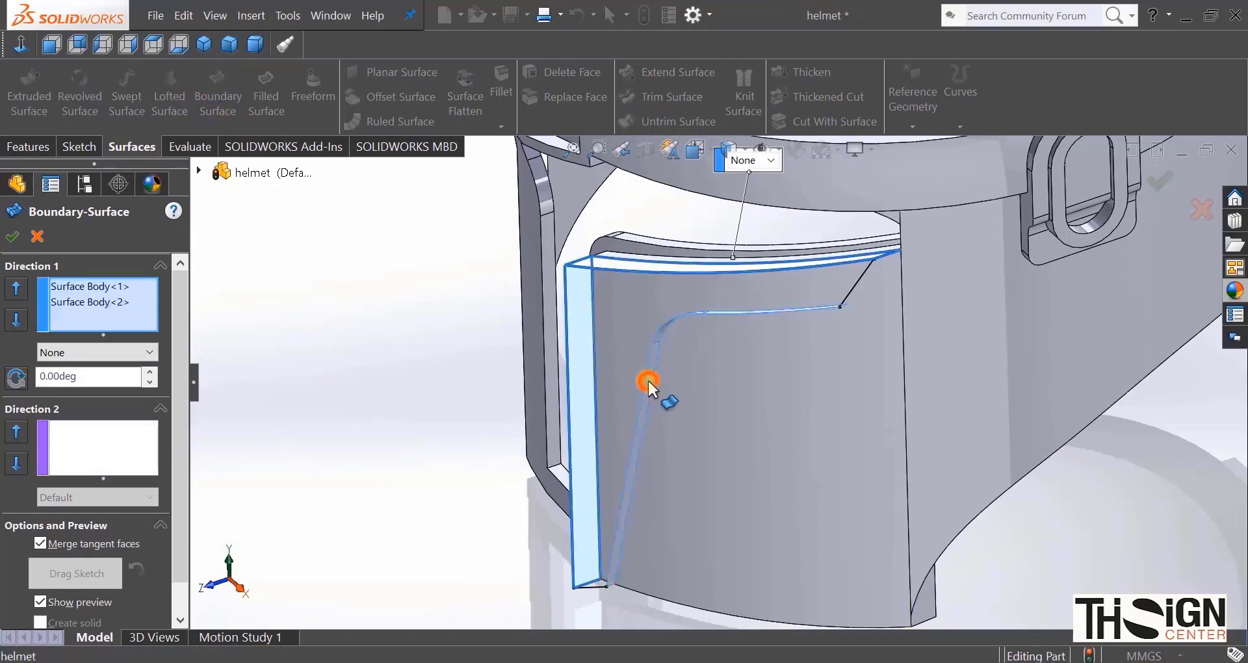
Step: Add the lower spline to Direction 2 of the boundary surface as an open loop
left_click(100, 442)
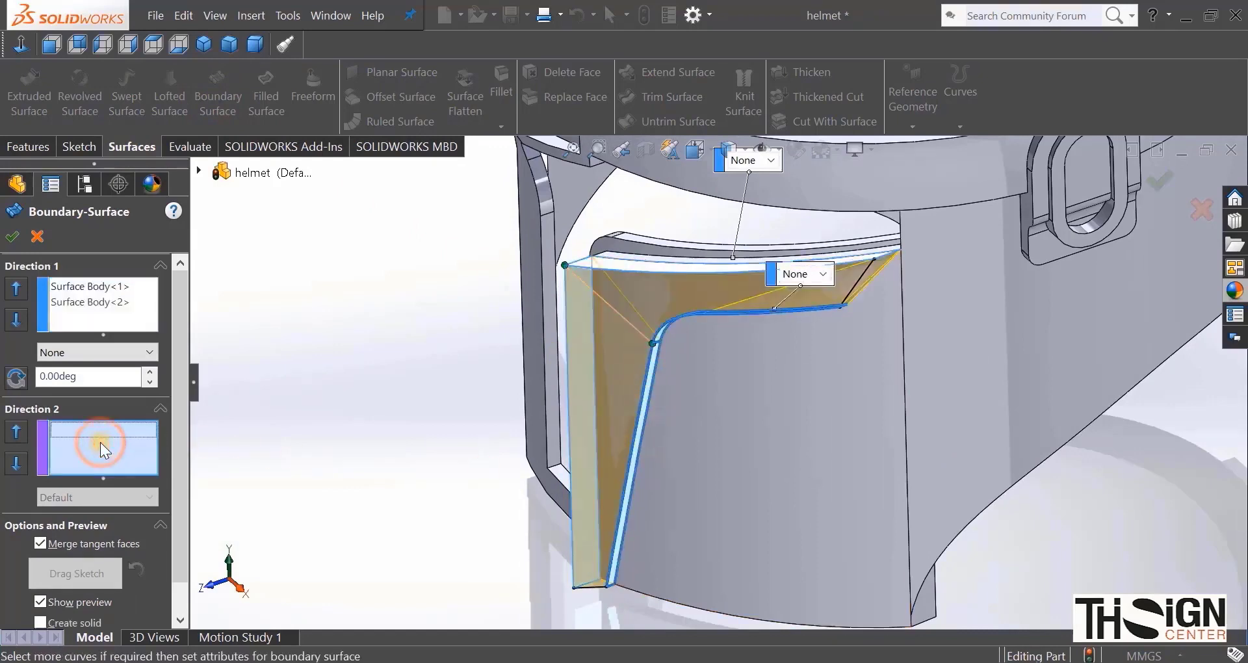
scroll(598, 596, "down", 4)
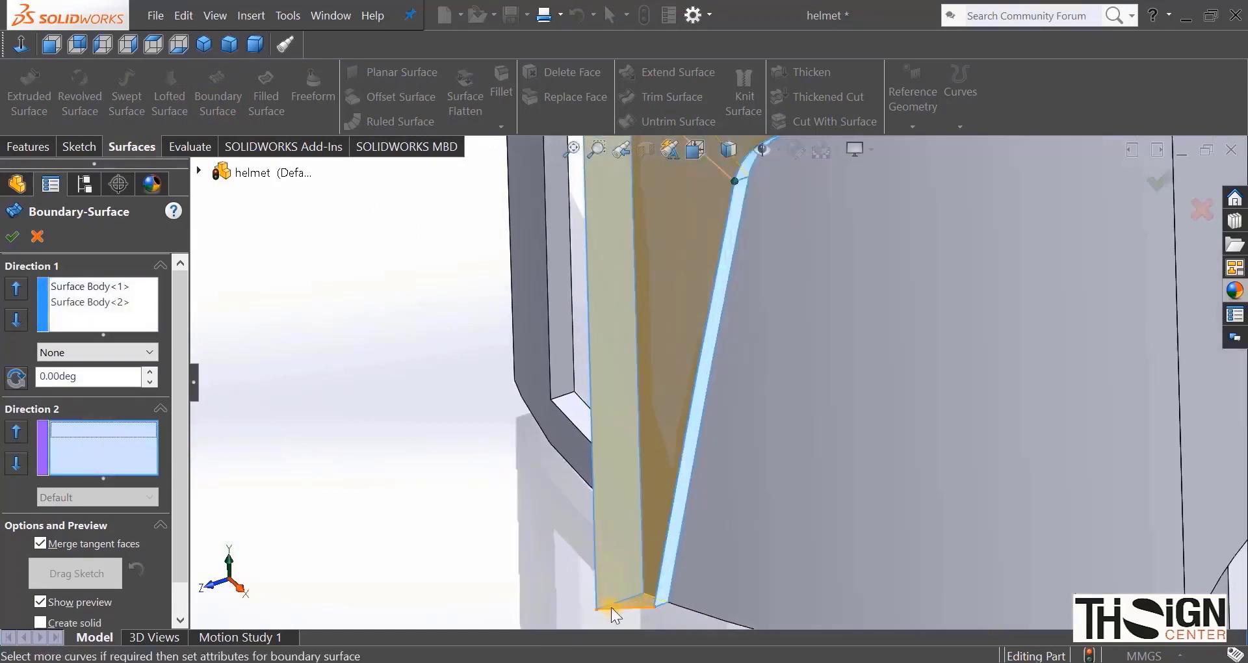
left_click(611, 608)
left_click(676, 610)
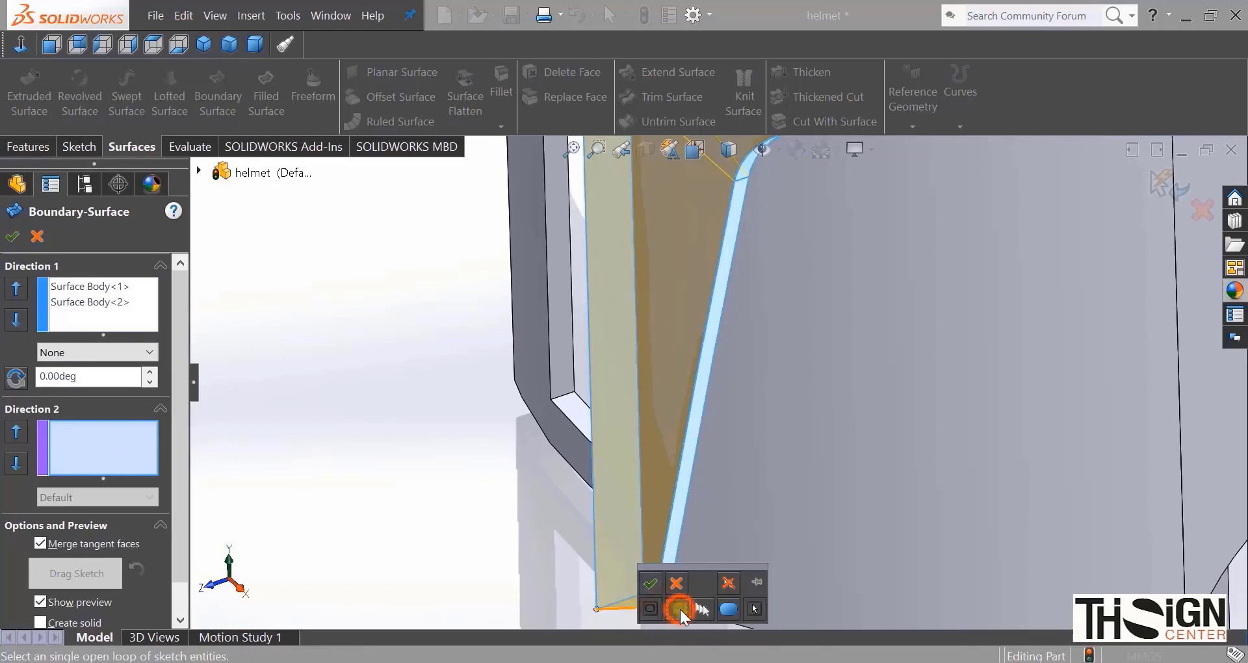
left_click(650, 583)
Step: Add the upper spline as the second open loop in Direction 2 of the boundary surface
scroll(754, 395, "up", 2)
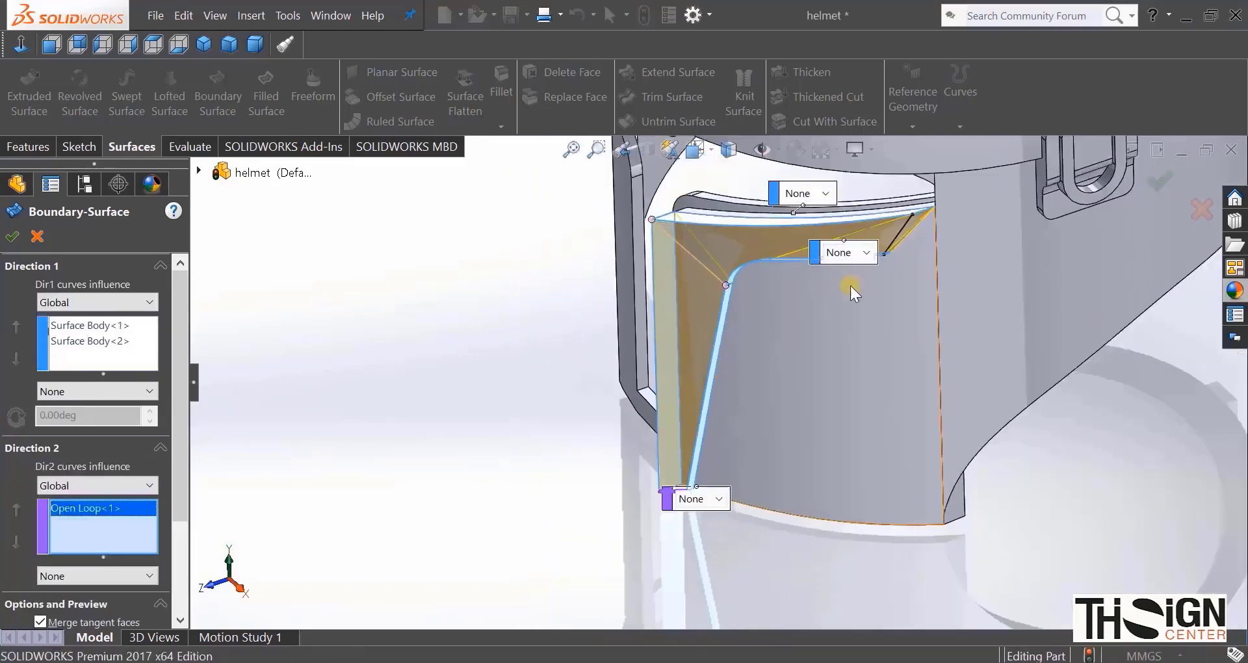
scroll(980, 209, "down", 3)
left_click(862, 250)
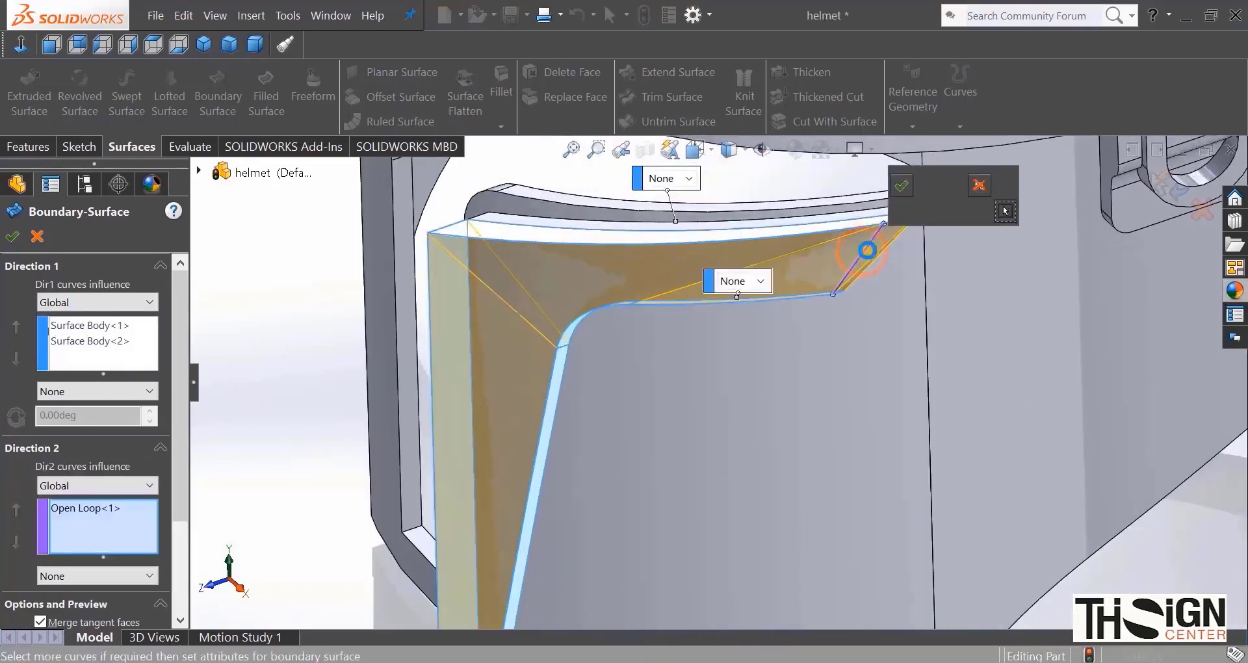
left_click(904, 186)
scroll(723, 342, "up", 2)
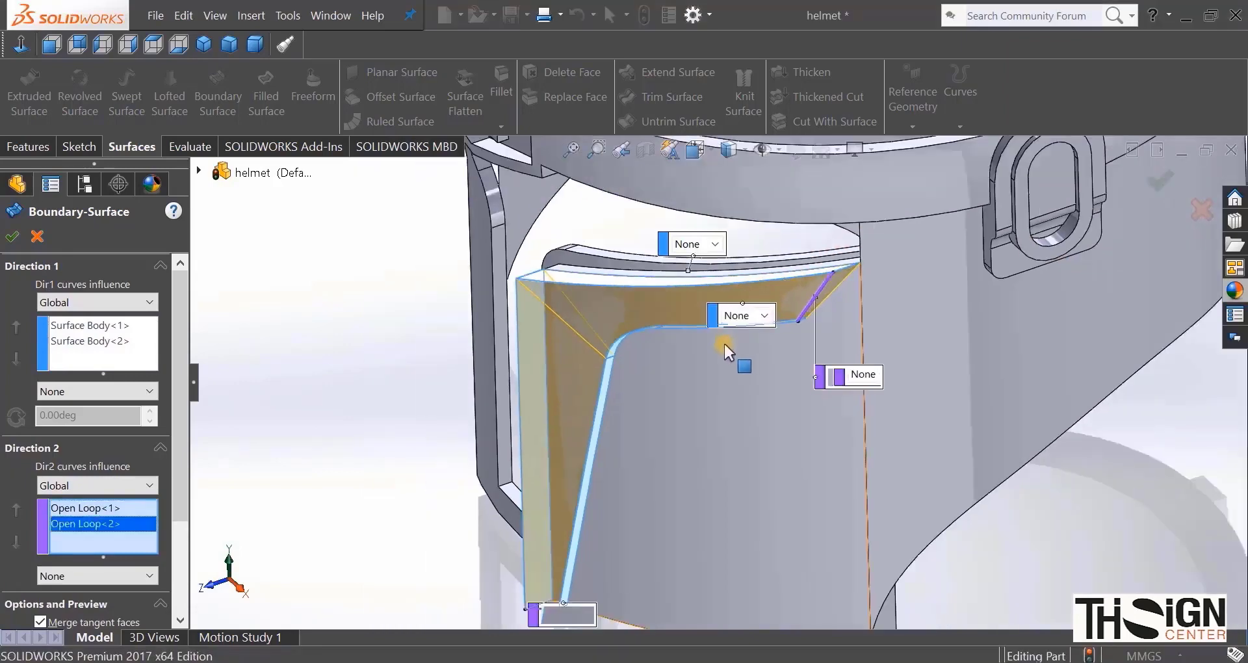
middle_click_drag(723, 341, 397, 312)
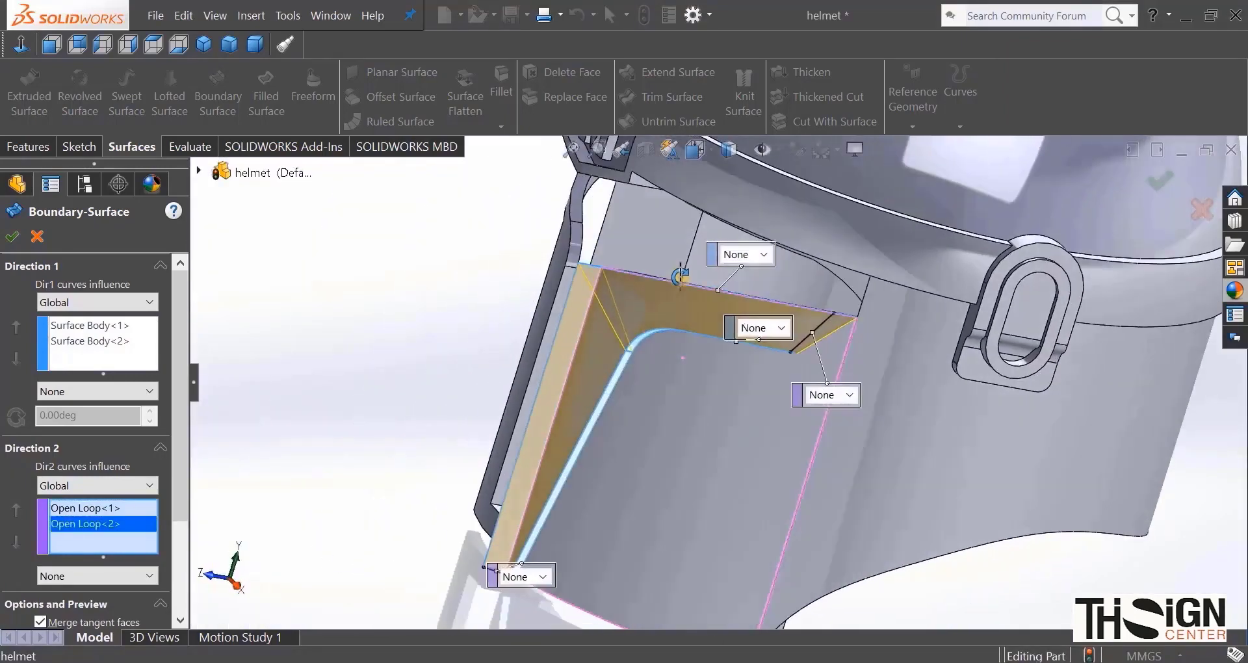
Step: Accept the boundary surface bridging the two extruded surfaces on the cheek plate and return to the trimetric view
left_click(12, 241)
middle_click_drag(451, 357, 571, 467)
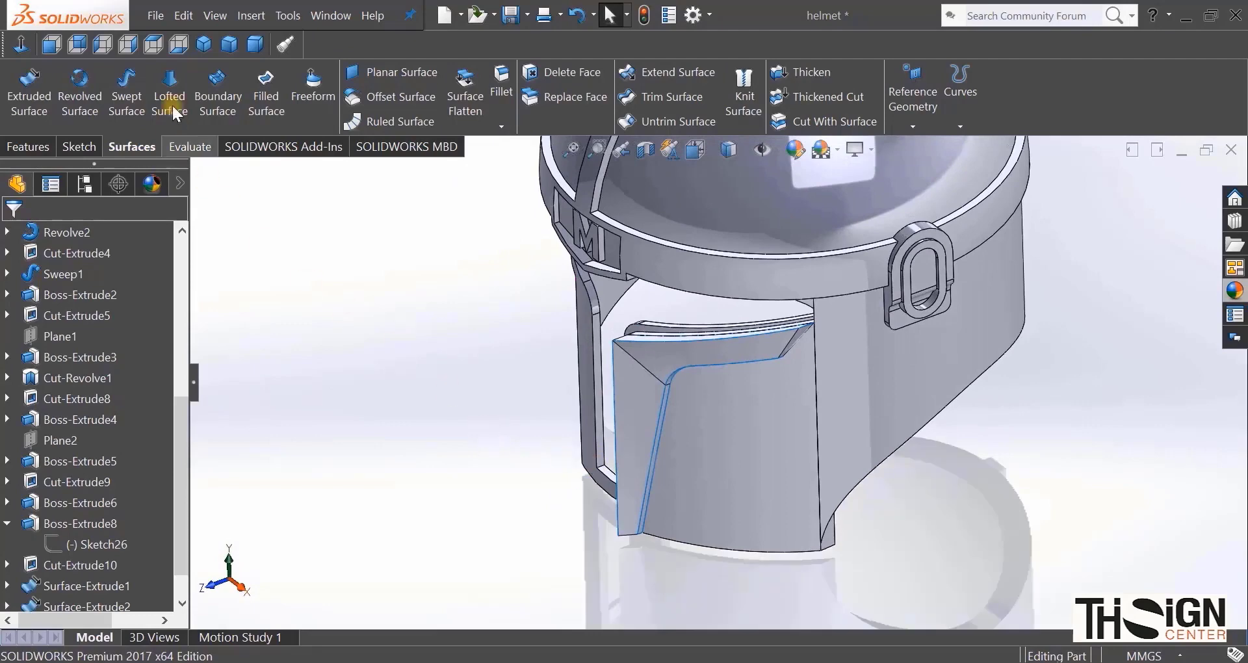
left_click(227, 45)
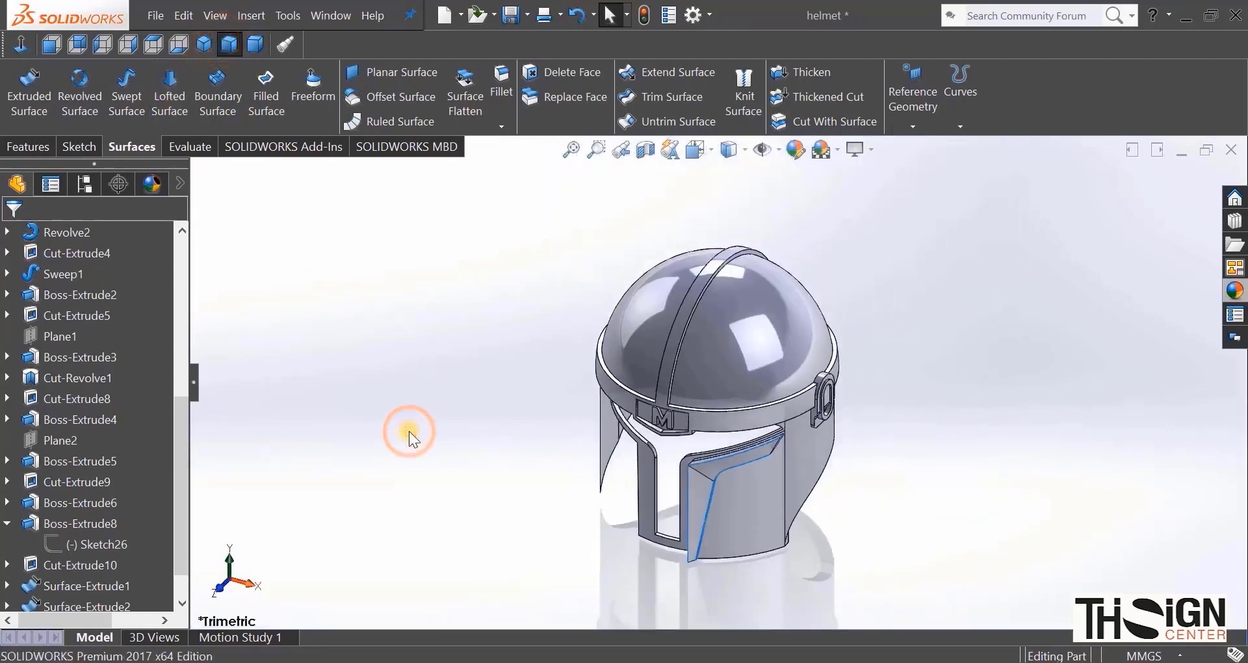
Step: Start a Fillet, try the outer front edge of the ear piece, and clear it from the items to fillet
scroll(811, 402, "down", 5)
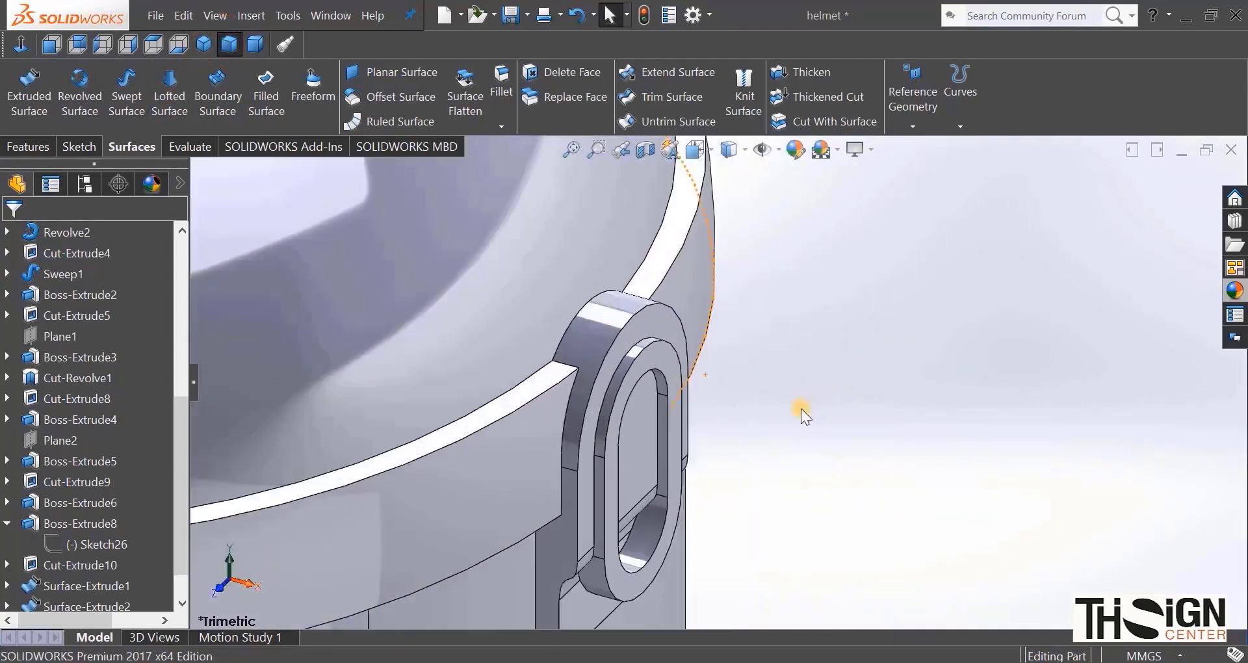
left_click(29, 149)
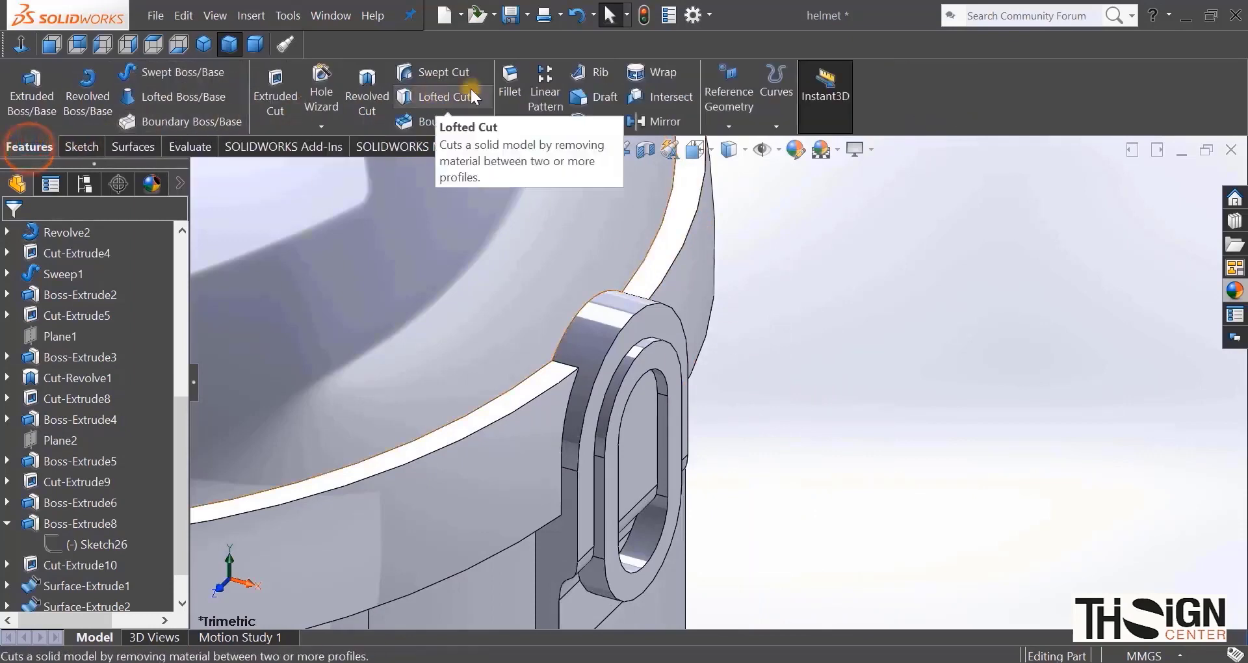
left_click(616, 333)
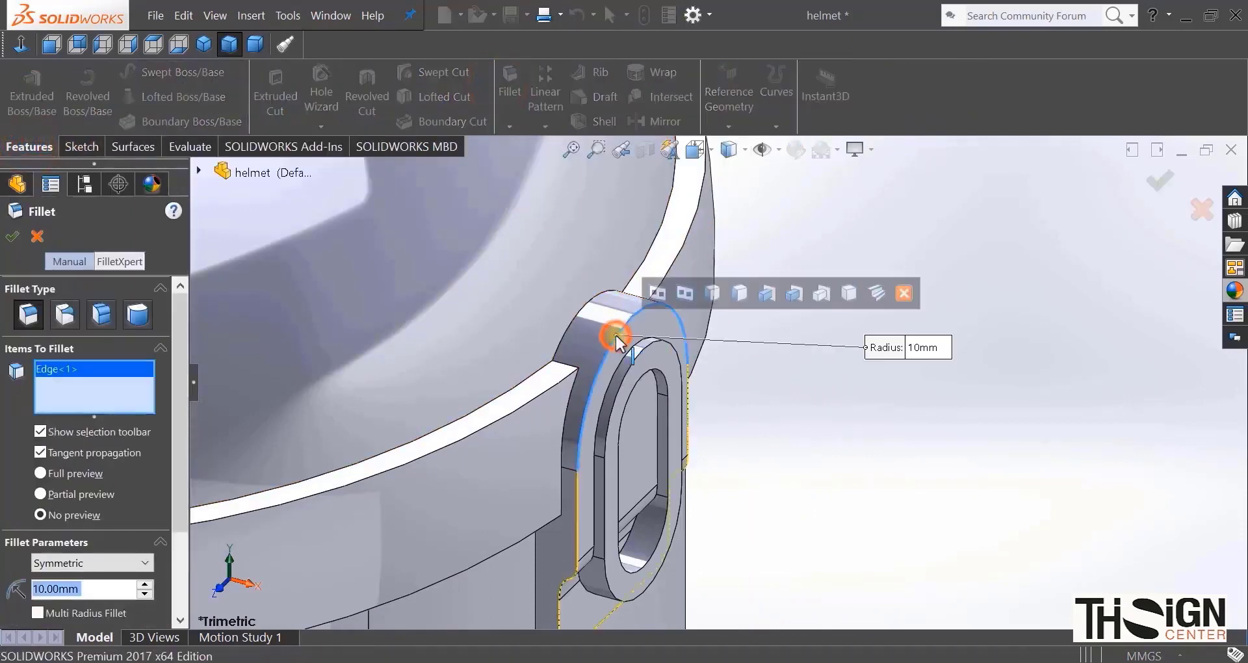
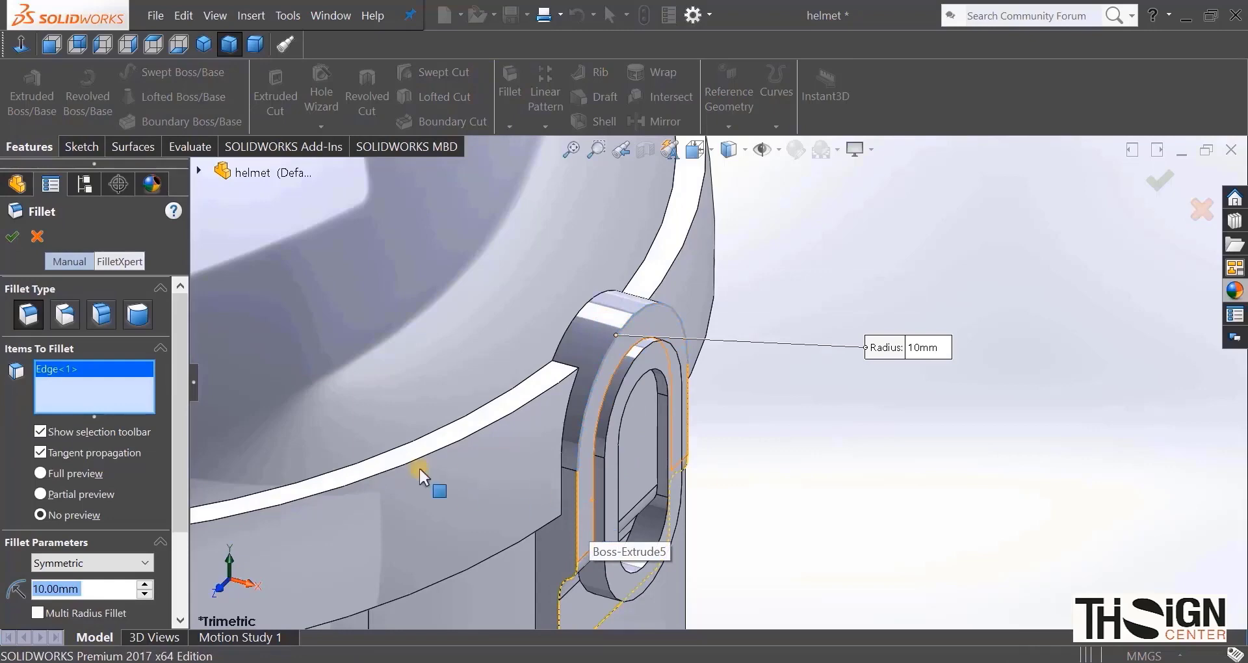
right_click(68, 368)
left_click(119, 402)
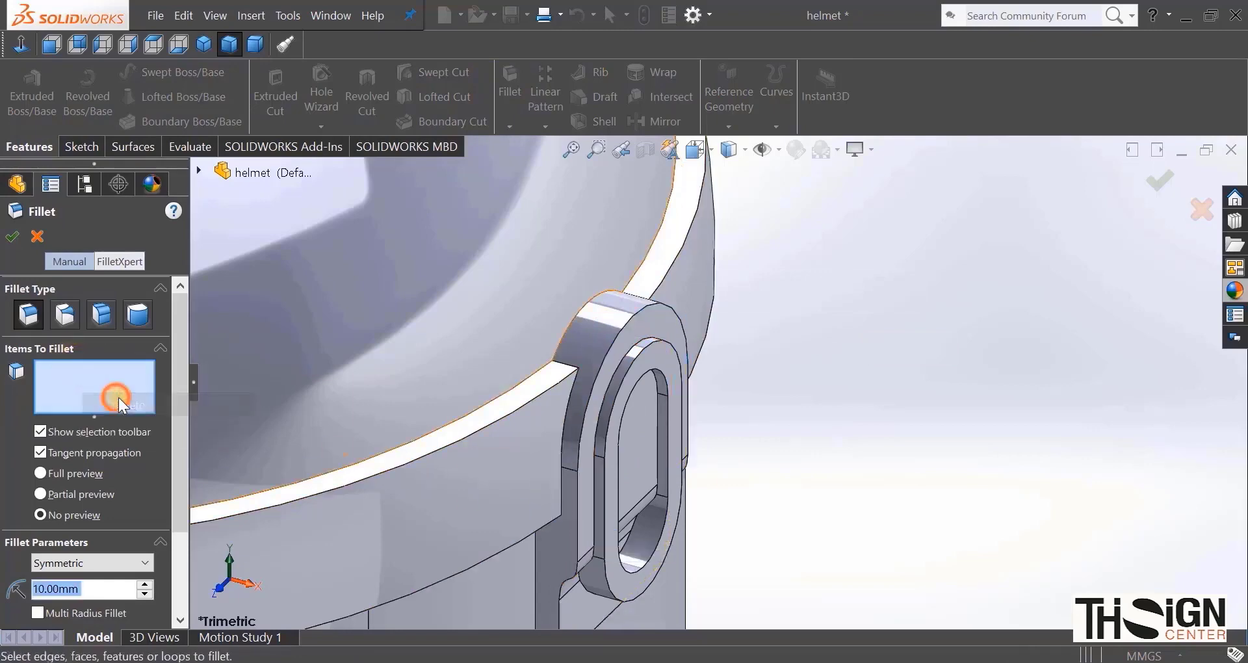
Step: Select the front faces of the ear piece's outer plate and the recessed faces inside its slot as the items to fillet
left_click(624, 355)
middle_click_drag(626, 354, 553, 488)
left_click(623, 564)
left_click(592, 509)
left_click(772, 513)
left_click(692, 420)
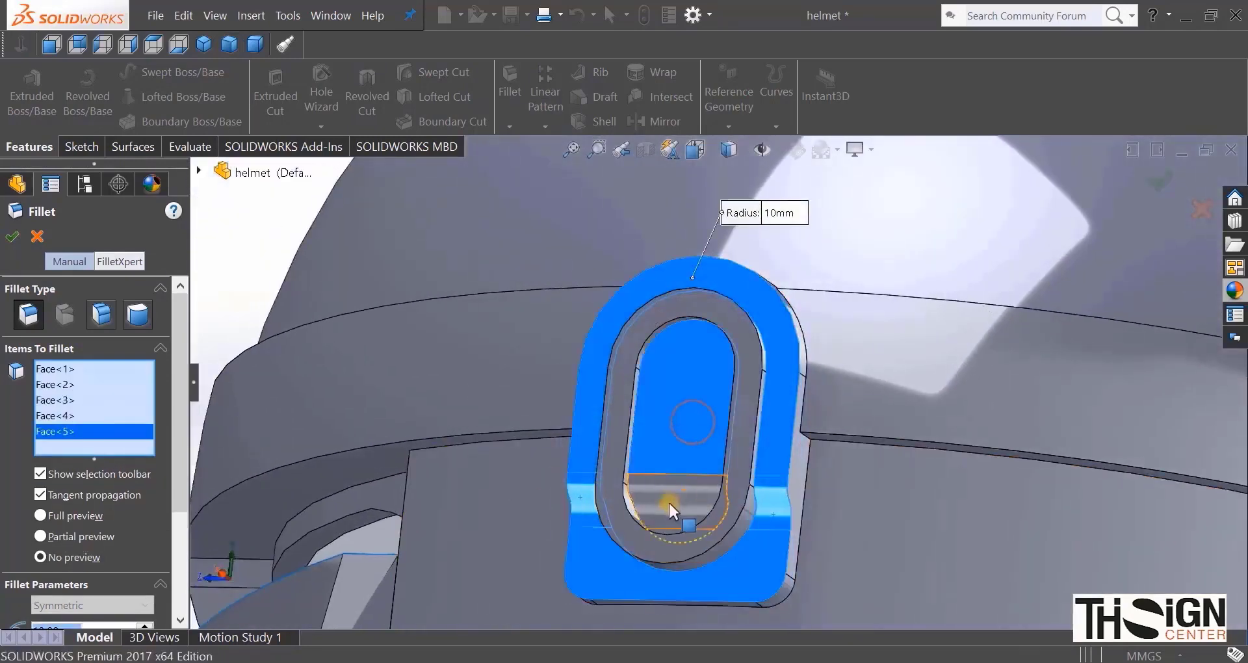
left_click(668, 501)
scroll(670, 507, "down", 5)
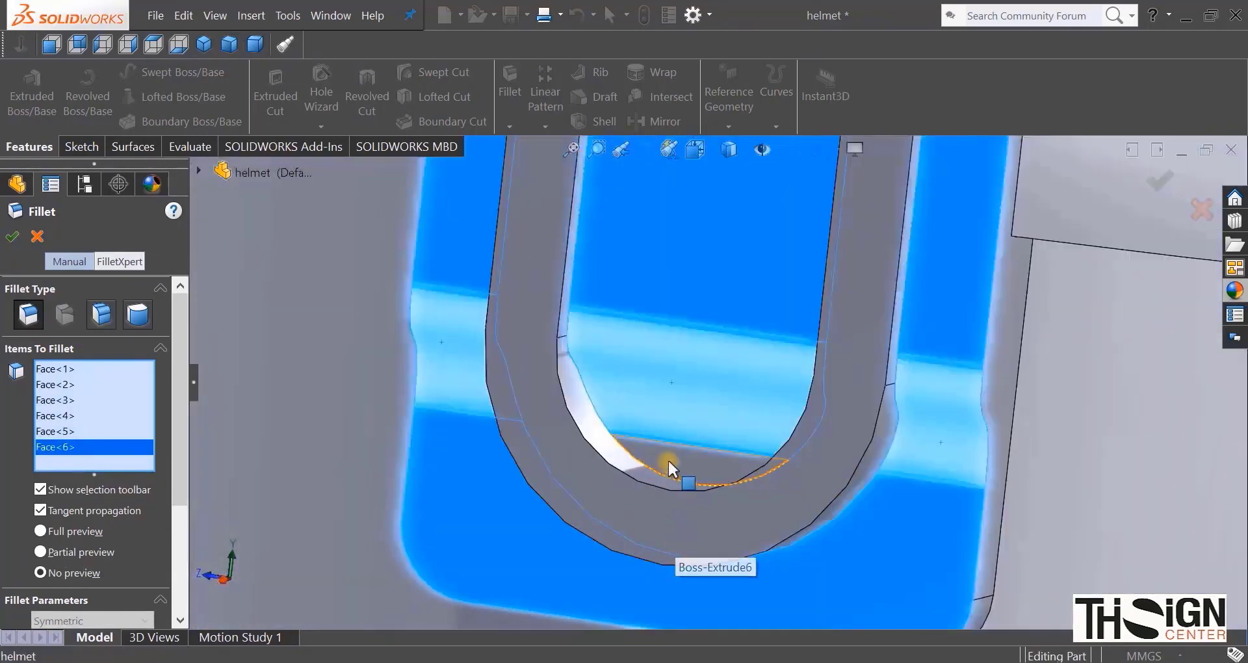
left_click(670, 467)
Step: Set the fillet radius to 1 mm, apply it to the ear piece, and return to the trimetric view
left_click_drag(176, 409, 170, 514)
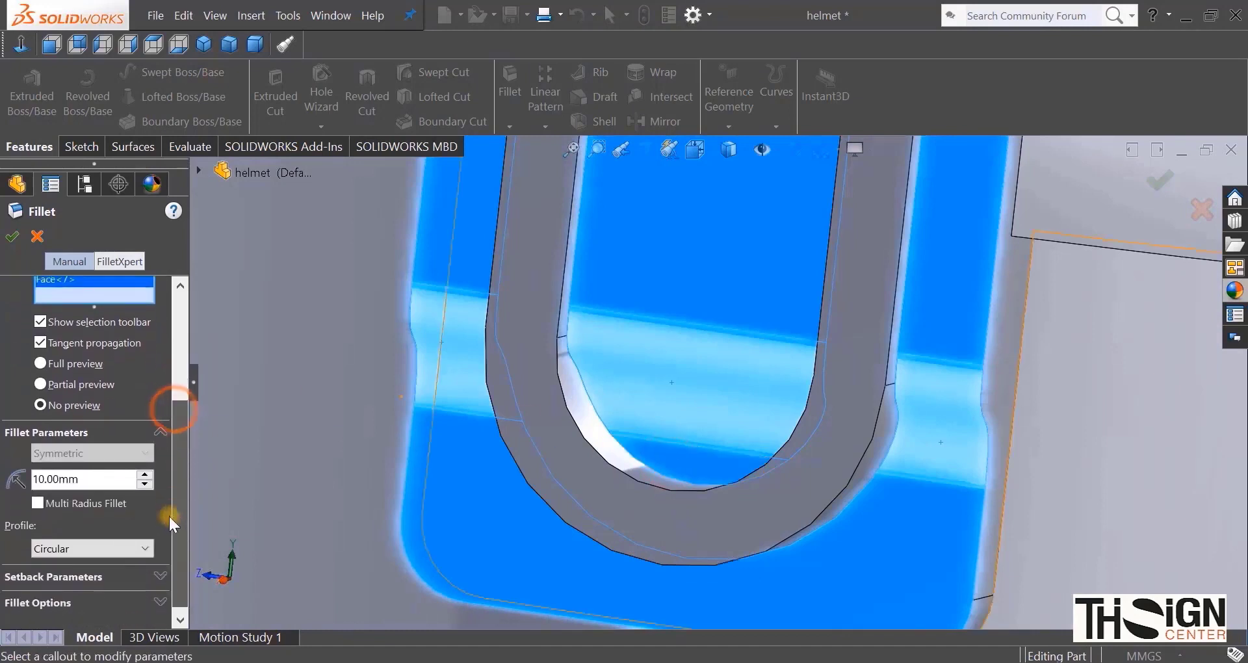
double_click(117, 481)
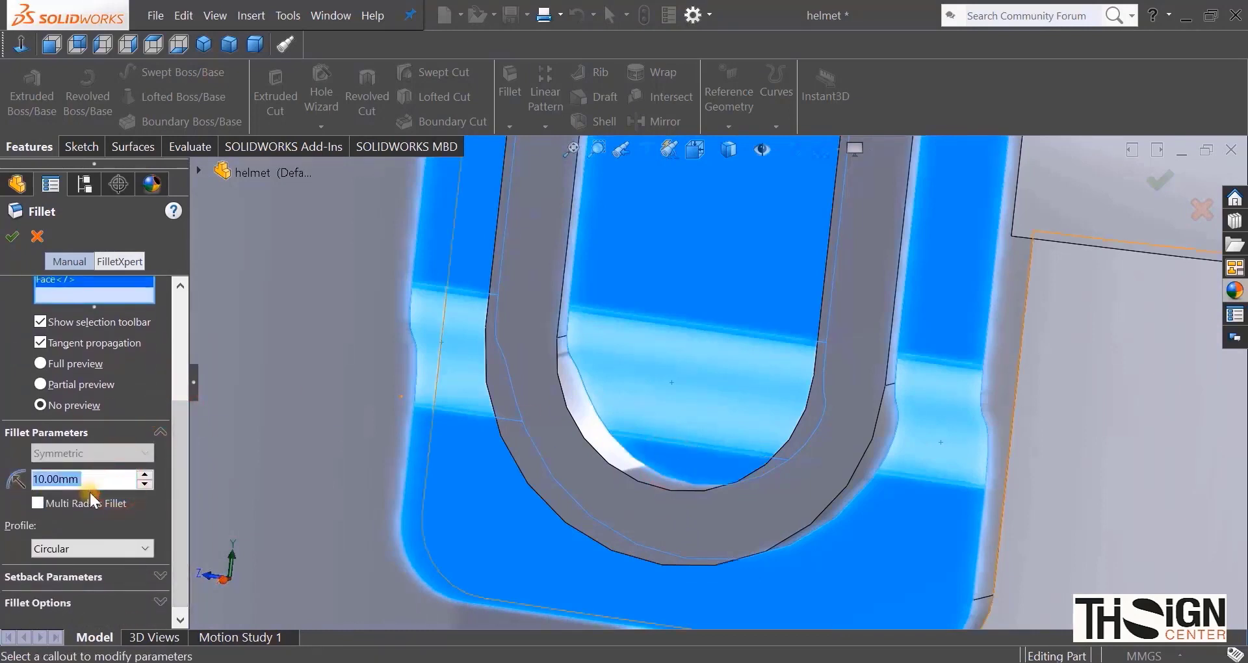
type("1")
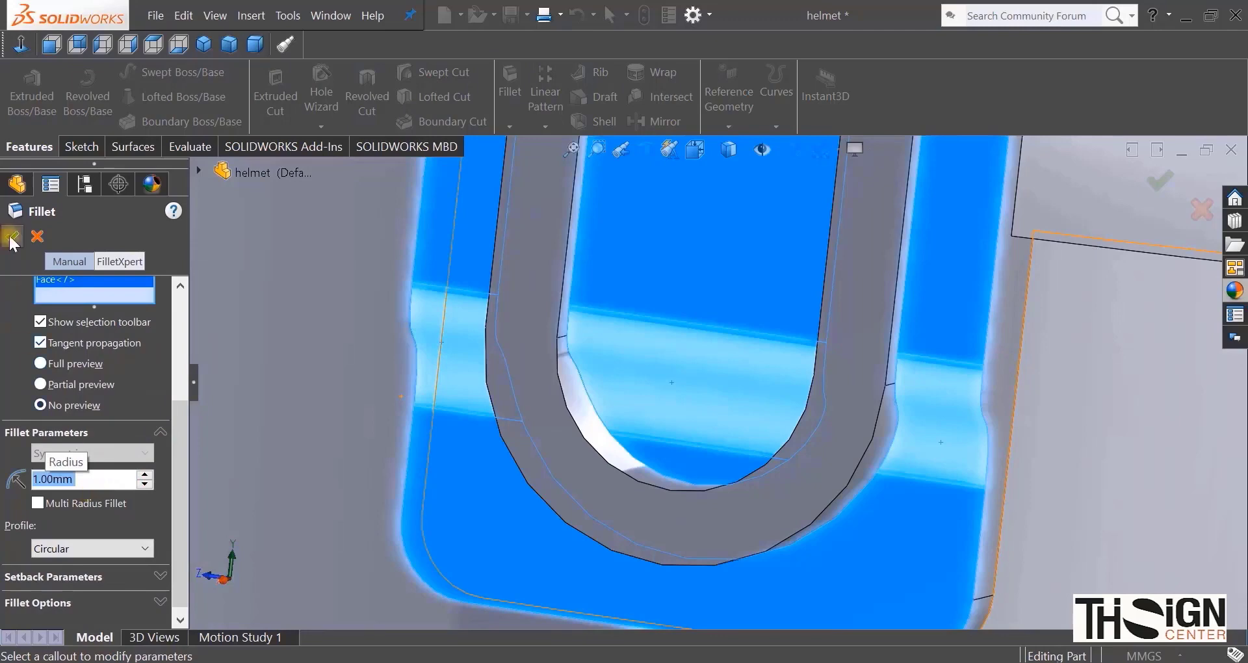
left_click(11, 237)
middle_click_drag(533, 484, 639, 433)
scroll(627, 415, "up", 5)
left_click(230, 45)
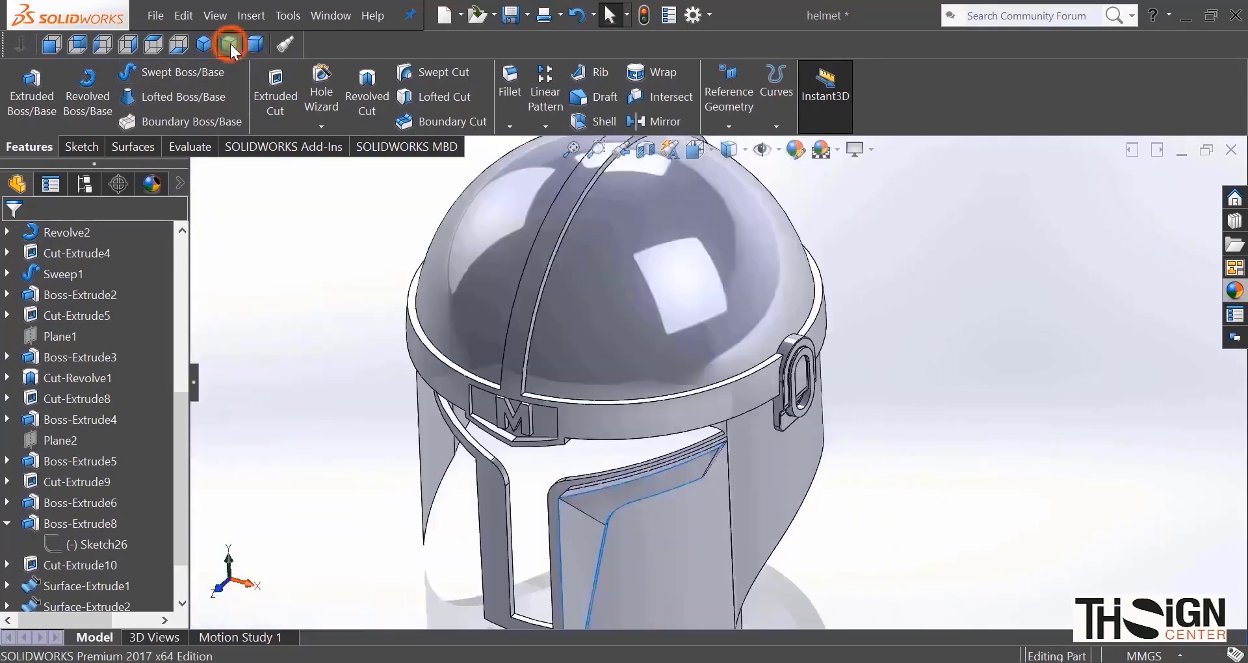
Step: Mirror the cheek plate body and its boundary surface body about the Right Plane
left_click(658, 120)
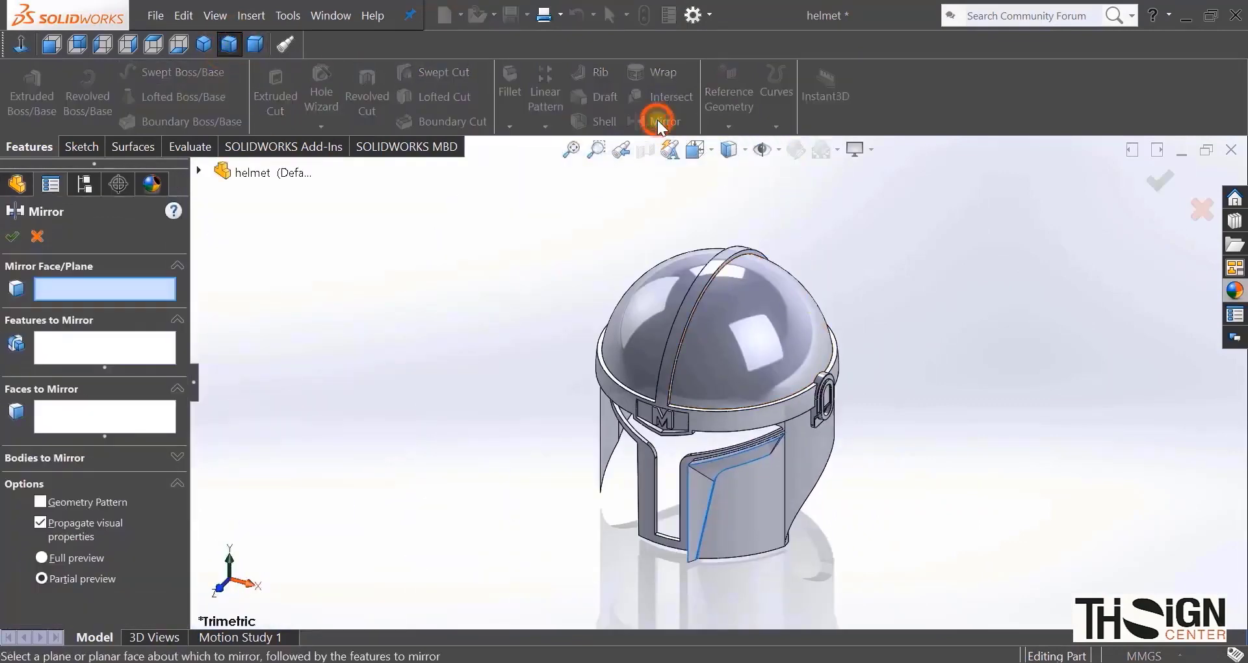
left_click(201, 171)
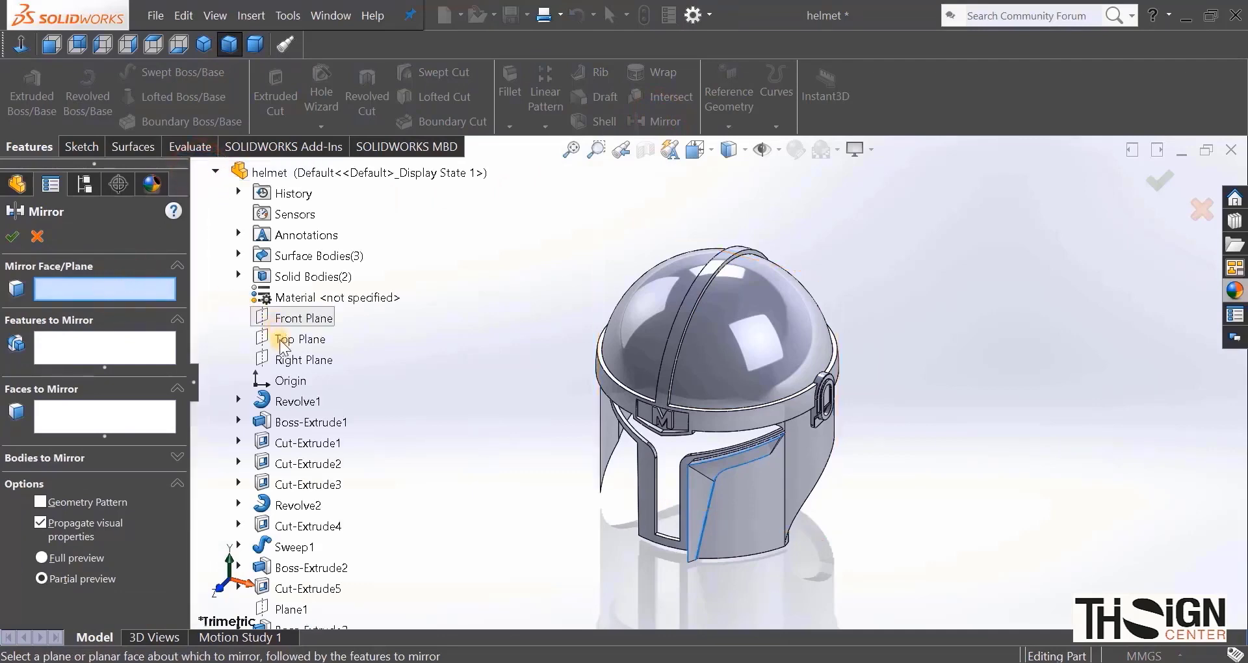
left_click(288, 361)
left_click(108, 457)
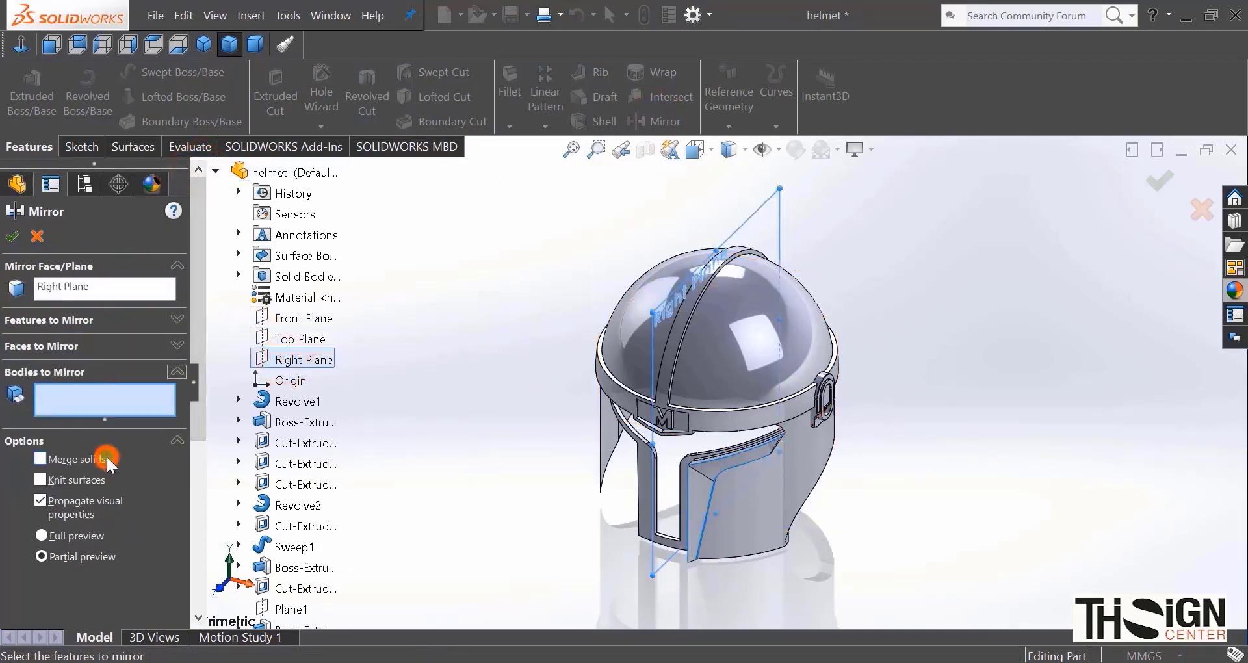
left_click(732, 522)
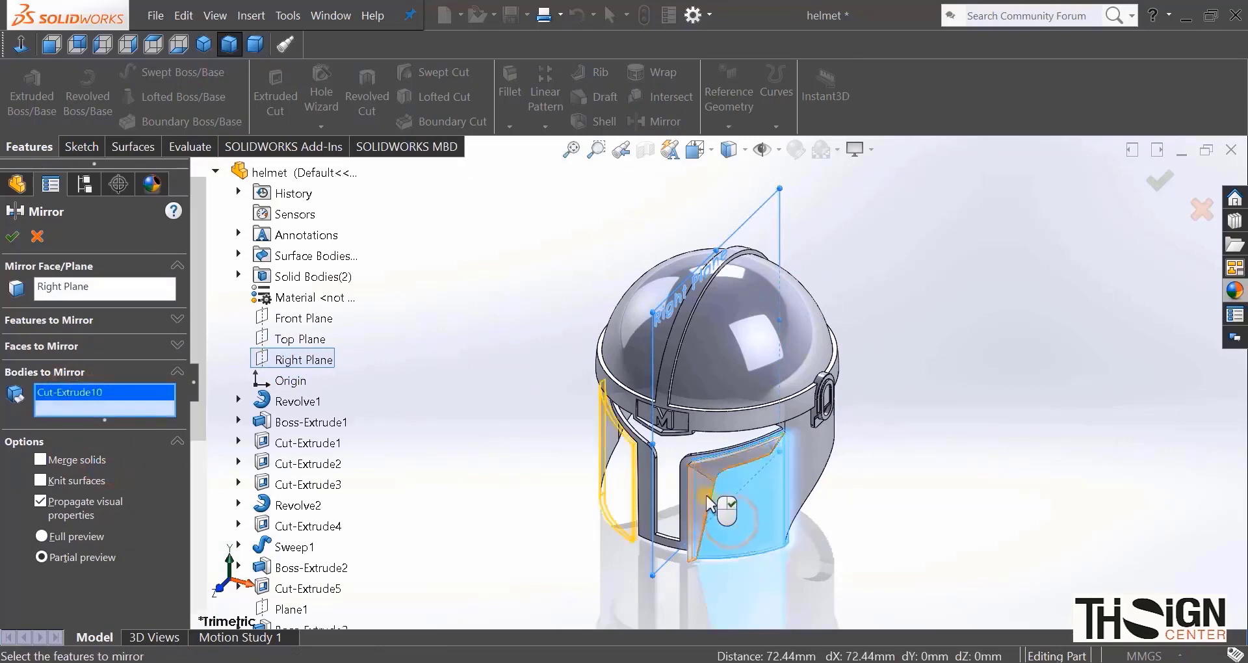
left_click(707, 497)
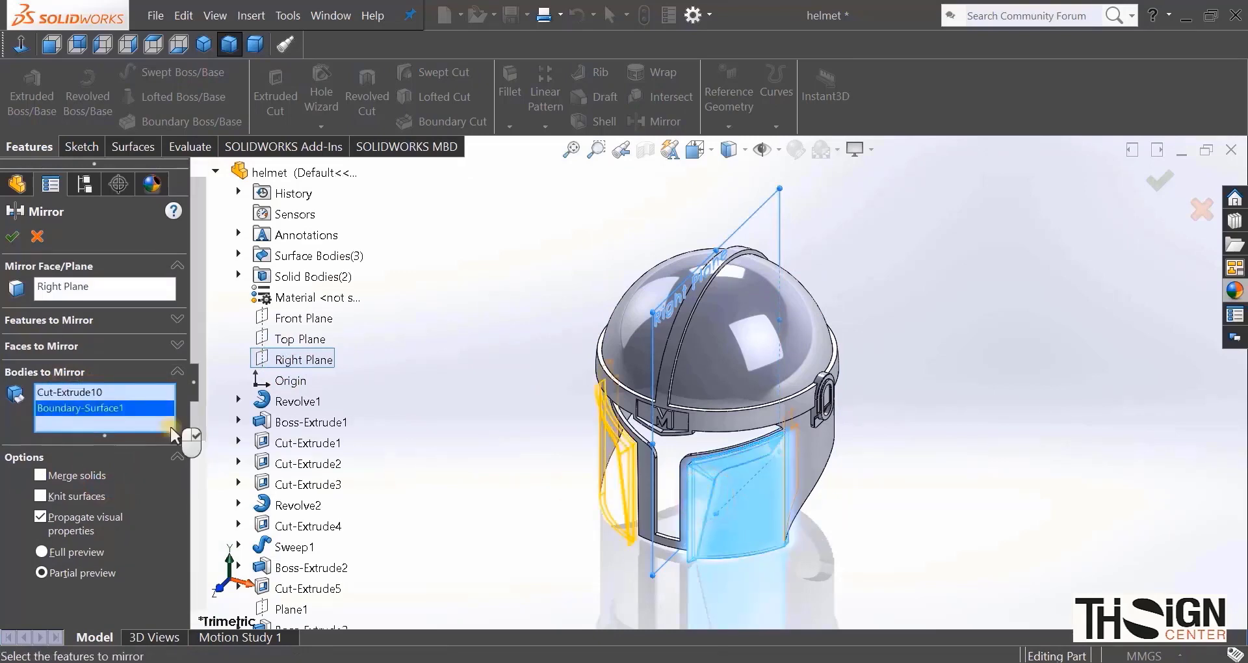
left_click(12, 237)
middle_click_drag(580, 539, 611, 426)
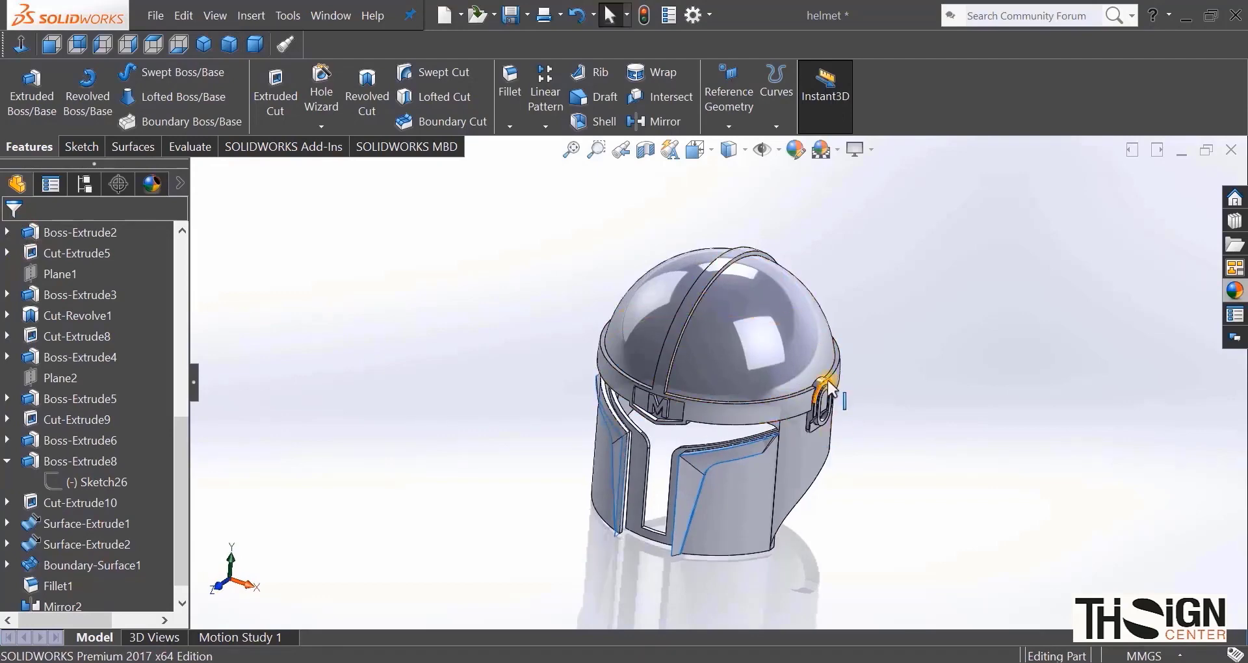
Step: Start another Mirror about the Right Plane and set it to mirror features instead of bodies
left_click(649, 121)
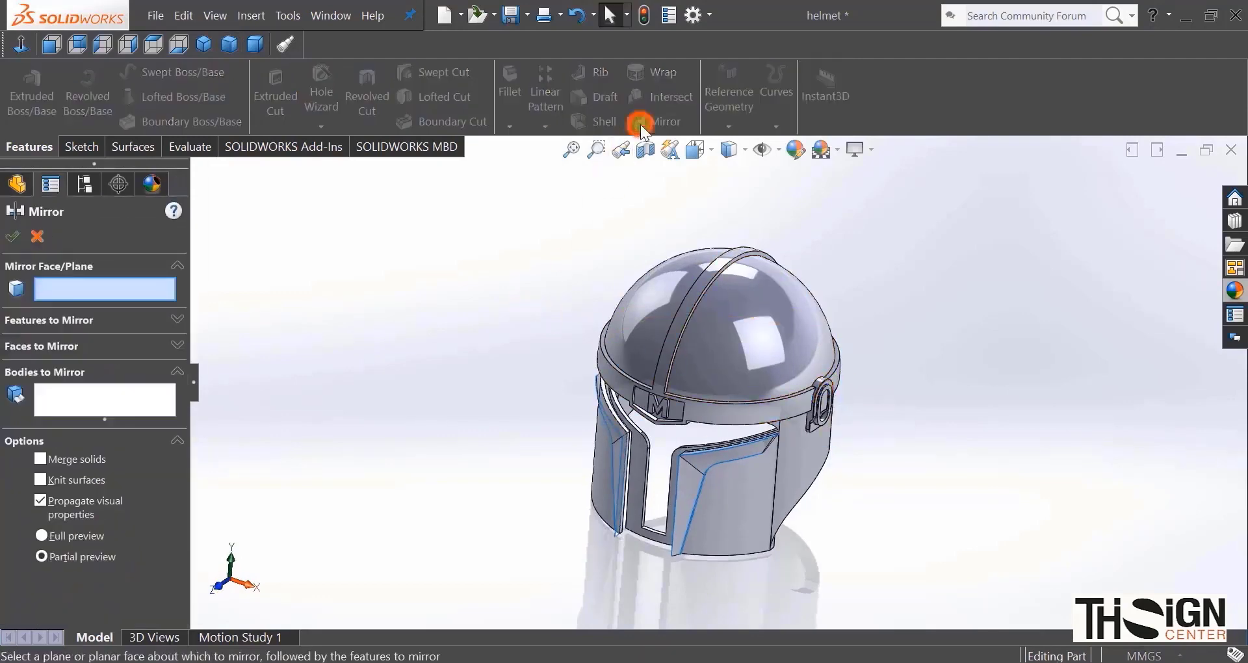
scroll(289, 464, "down", 5)
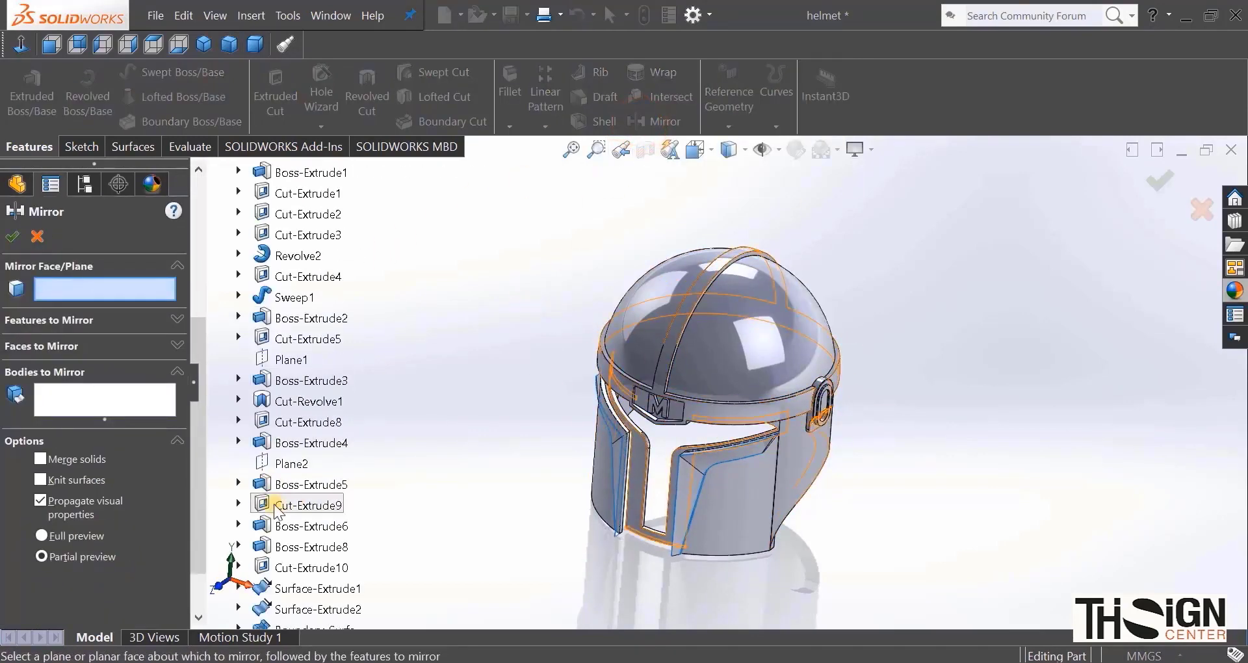
scroll(348, 286, "up", 5)
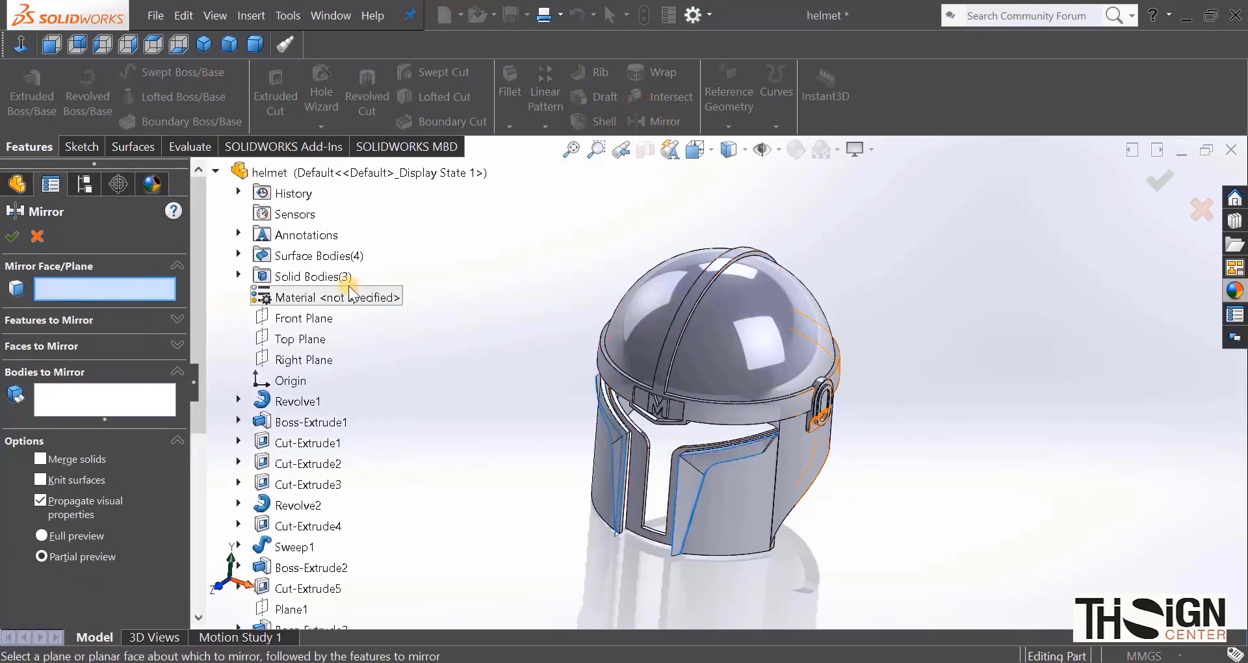
left_click(303, 363)
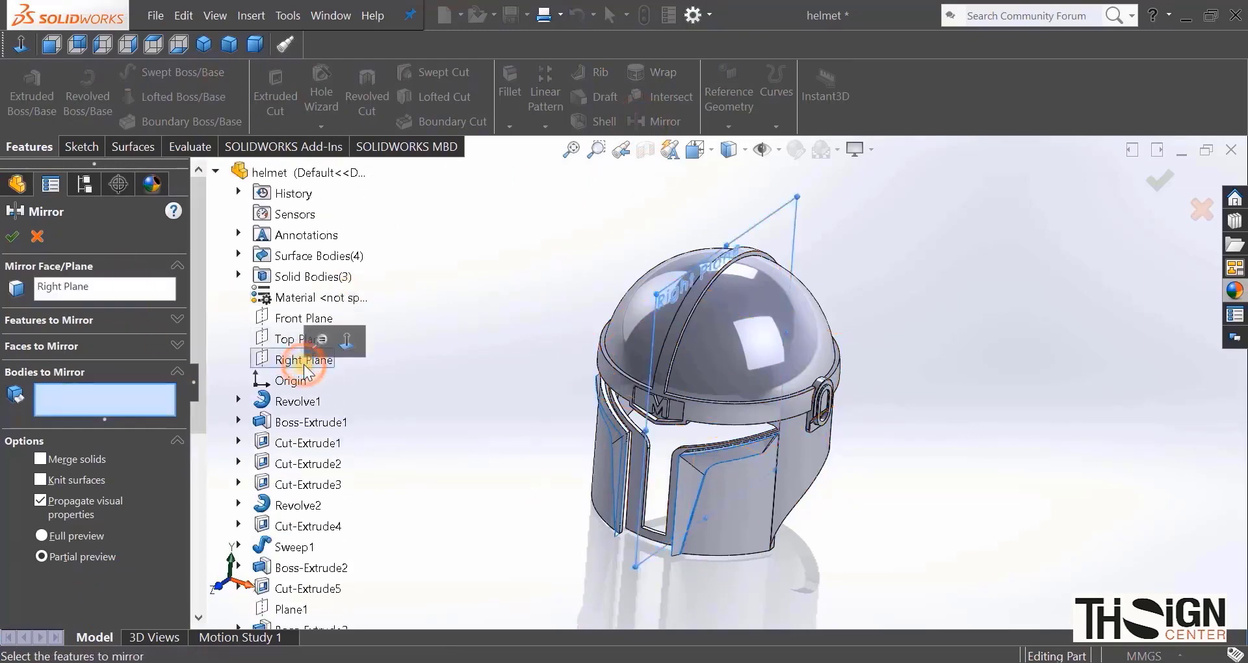
left_click(175, 372)
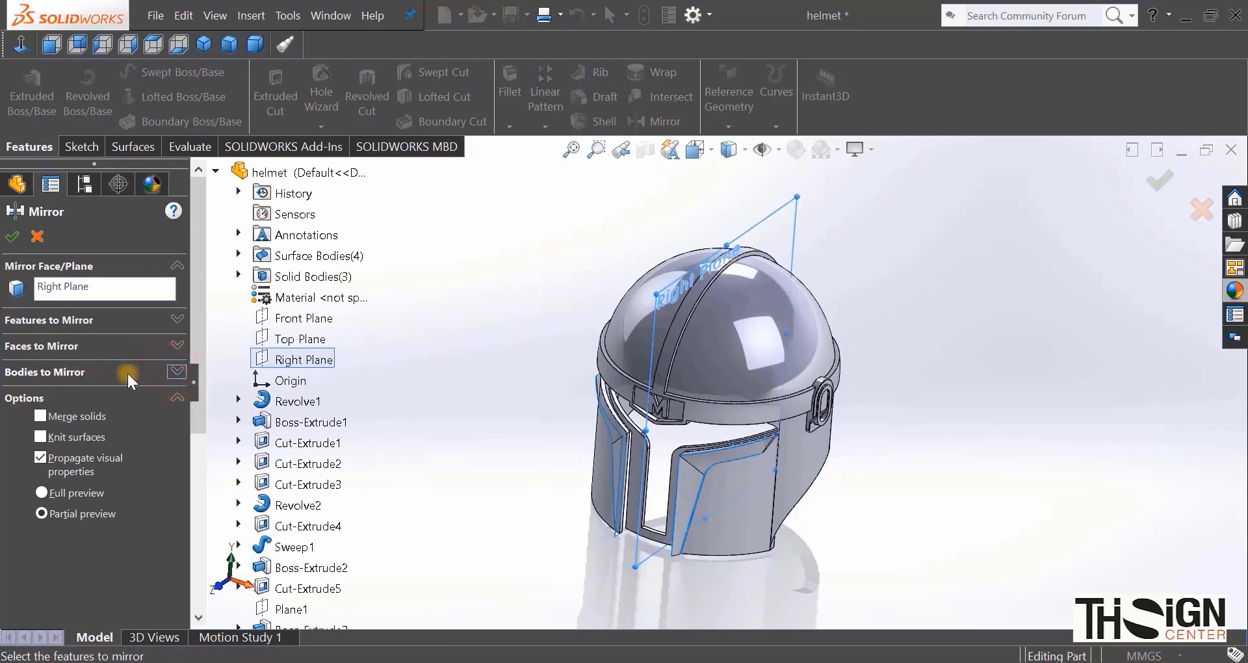
left_click(176, 319)
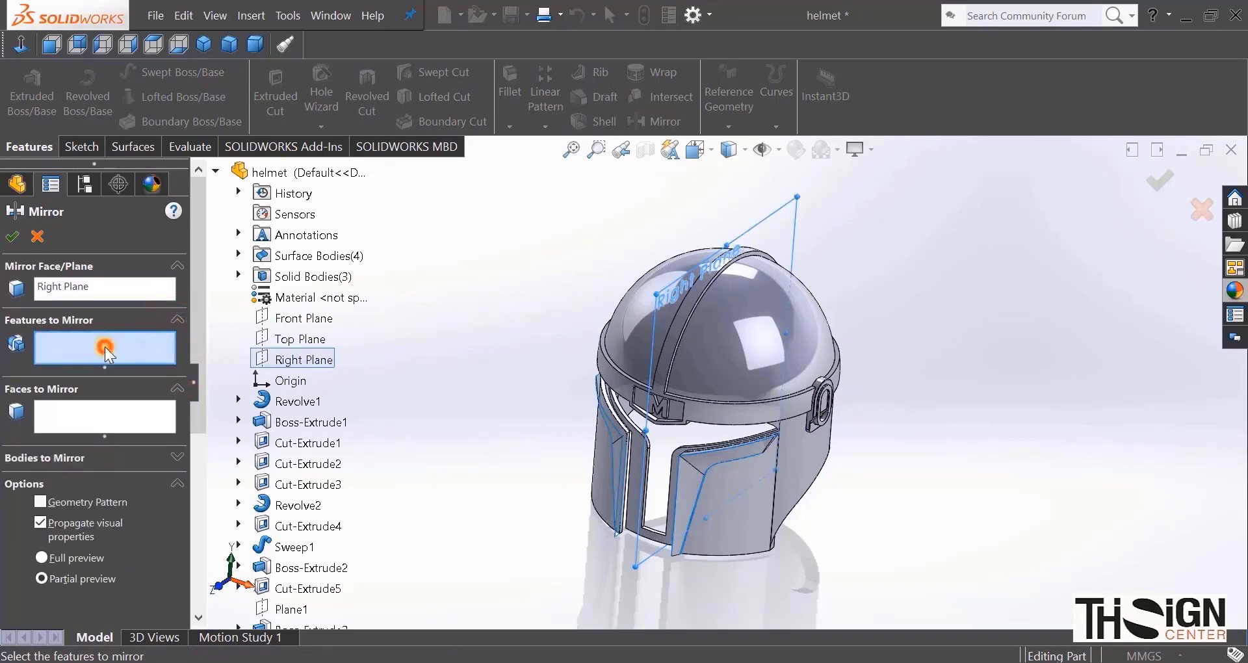
Step: Mirror the ear piece features Cut-Extrude9, Boss-Extrude5, Boss-Extrude6 and Fillet1 to the opposite side of the helmet
scroll(305, 449, "down", 5)
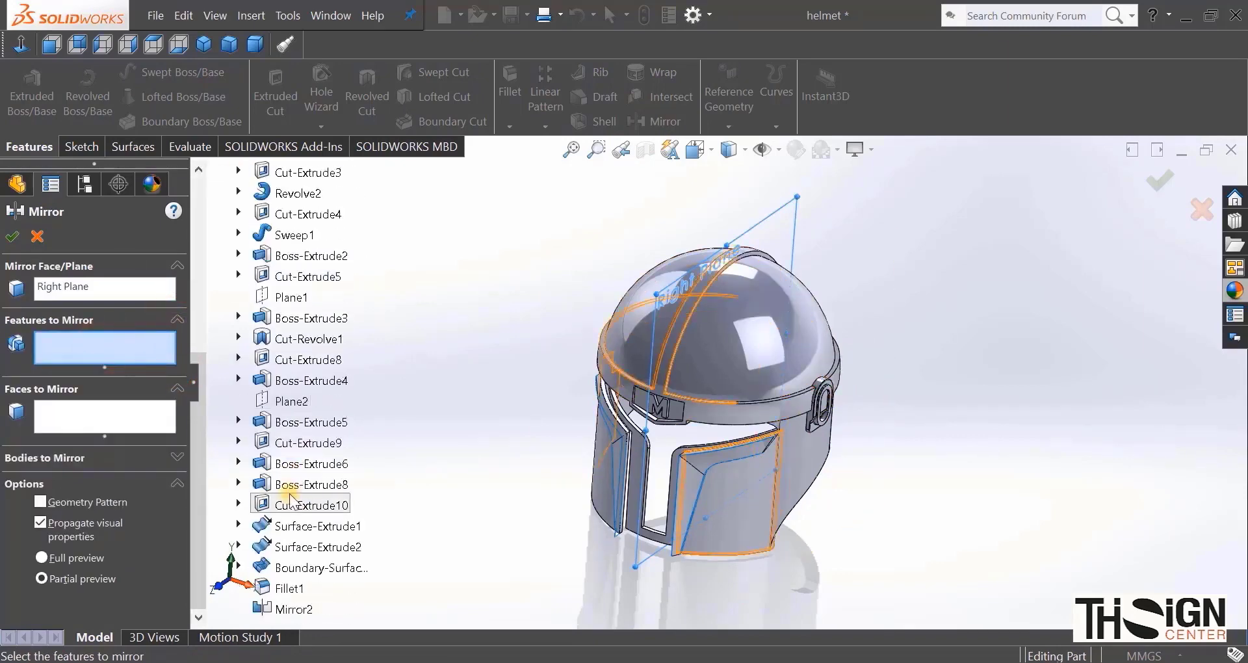
left_click(296, 446)
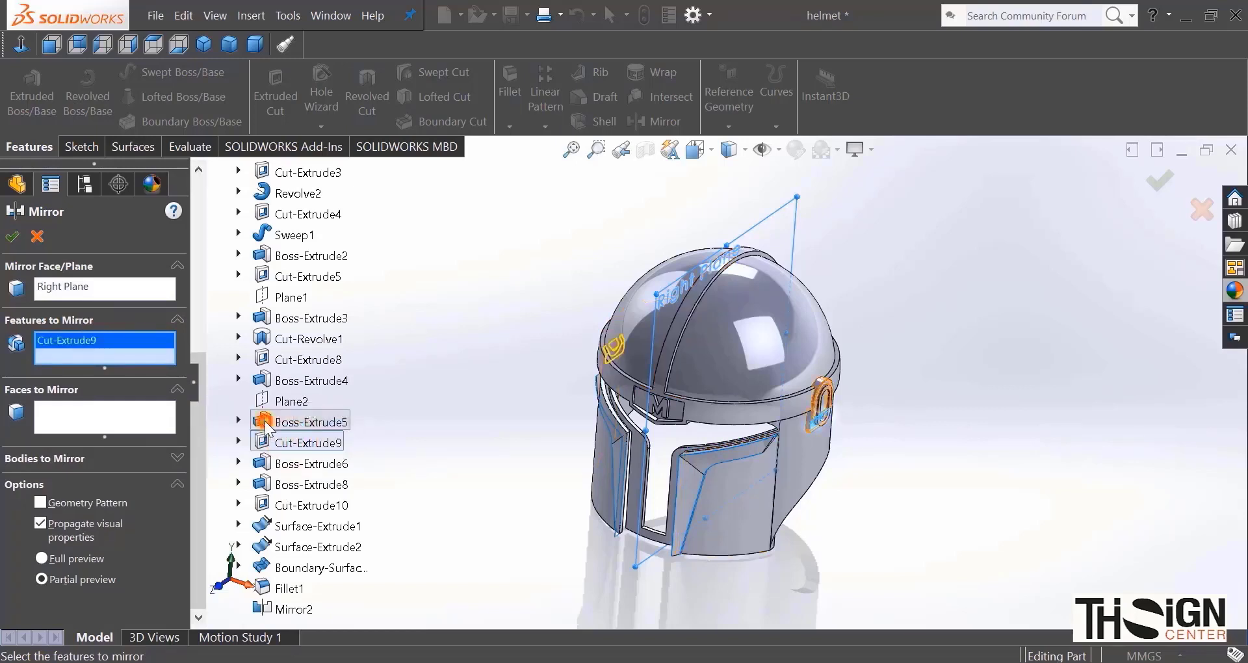
left_click(280, 422)
left_click(297, 465)
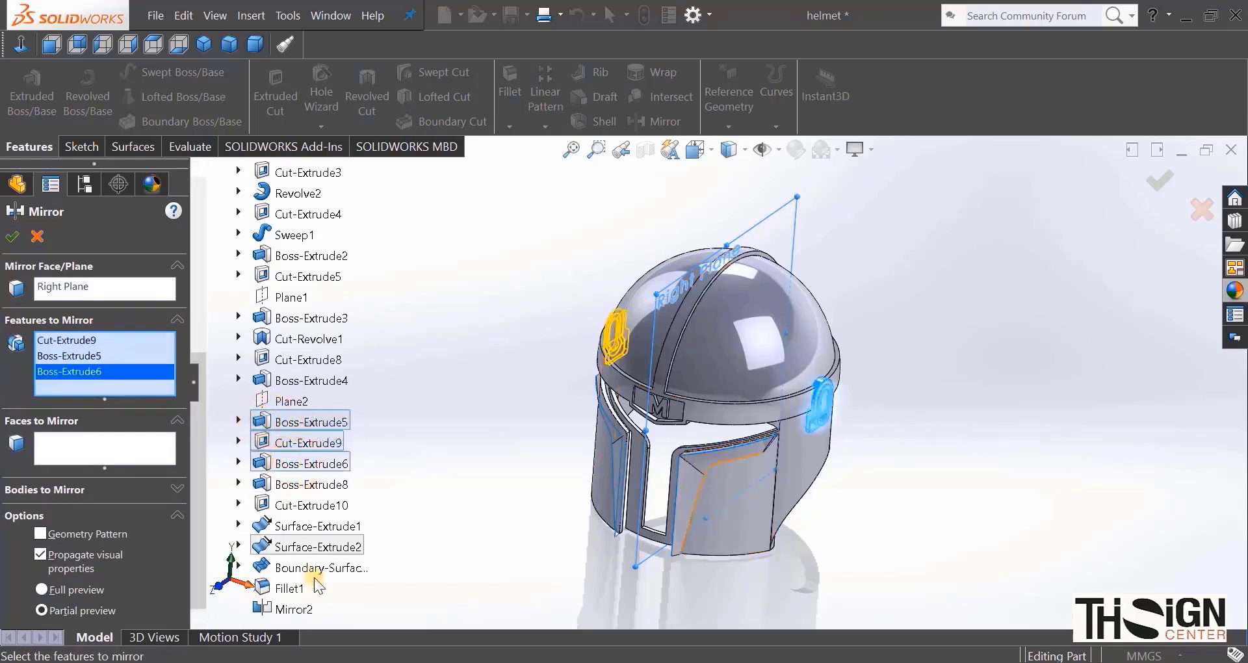
left_click(293, 588)
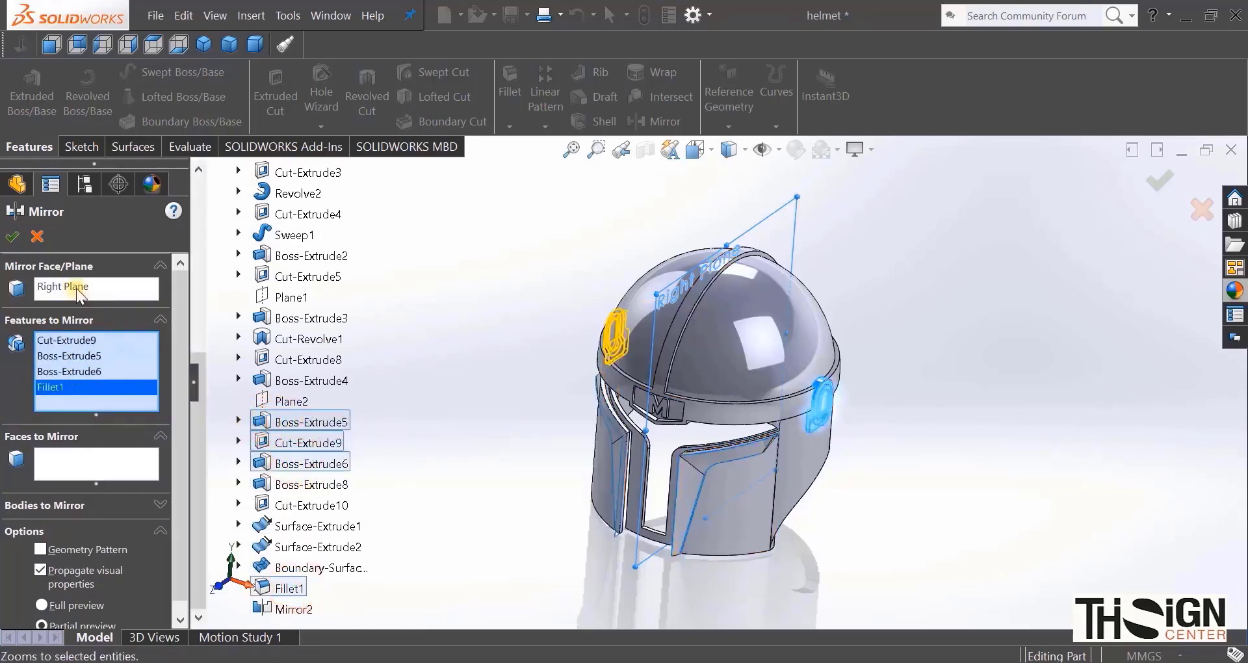
left_click(12, 238)
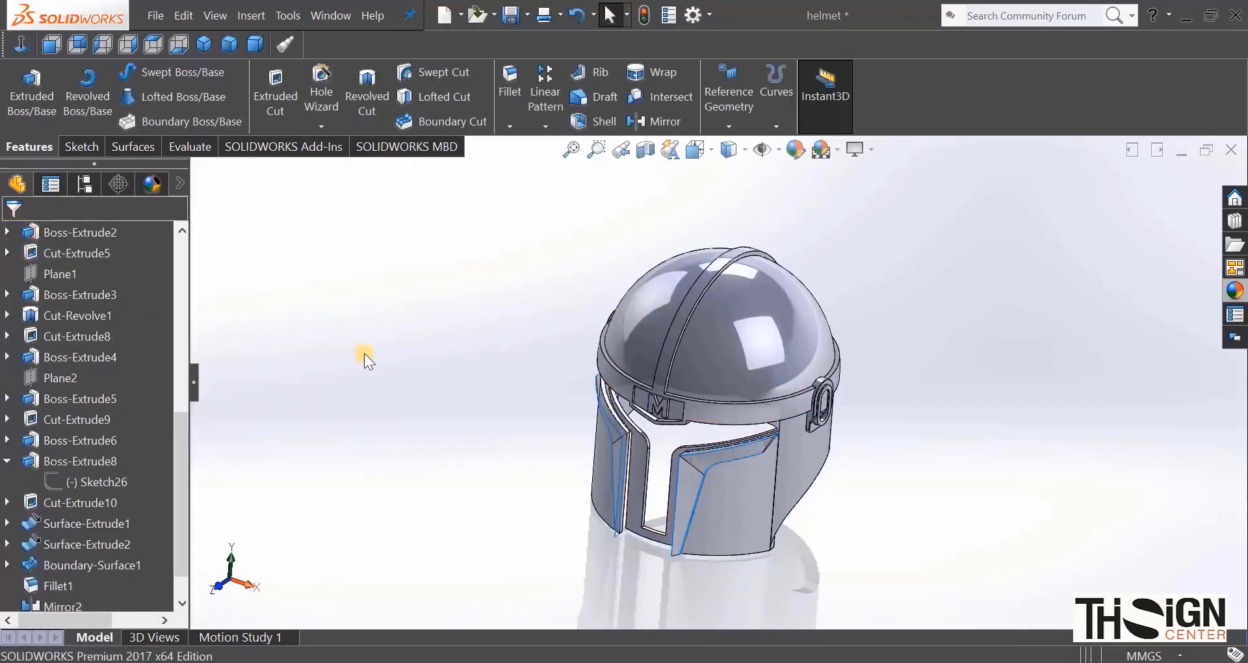
Step: Examine the mirrored ear piece and cheek plate from the opposite side, the top view and the trimetric view
left_click(364, 353)
scroll(623, 363, "down", 3)
middle_click_drag(637, 369, 758, 468)
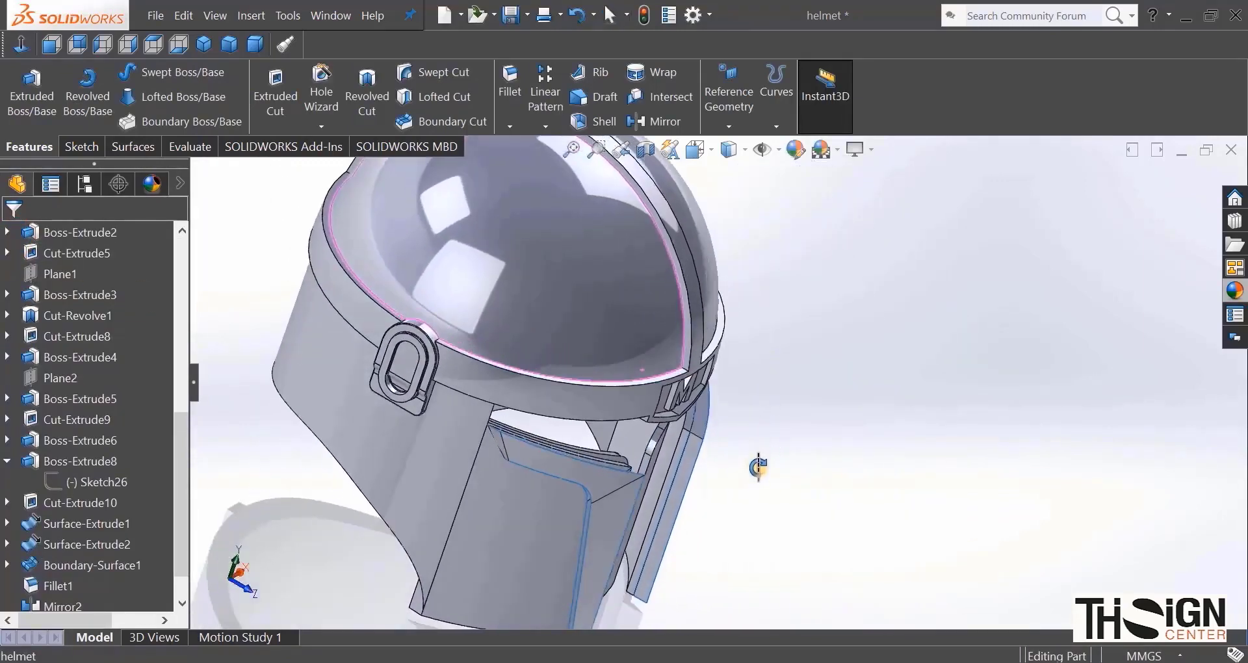
scroll(758, 467, "up", 2)
middle_click(572, 365)
middle_click_drag(573, 366, 179, 379)
right_click_drag(452, 237, 453, 237)
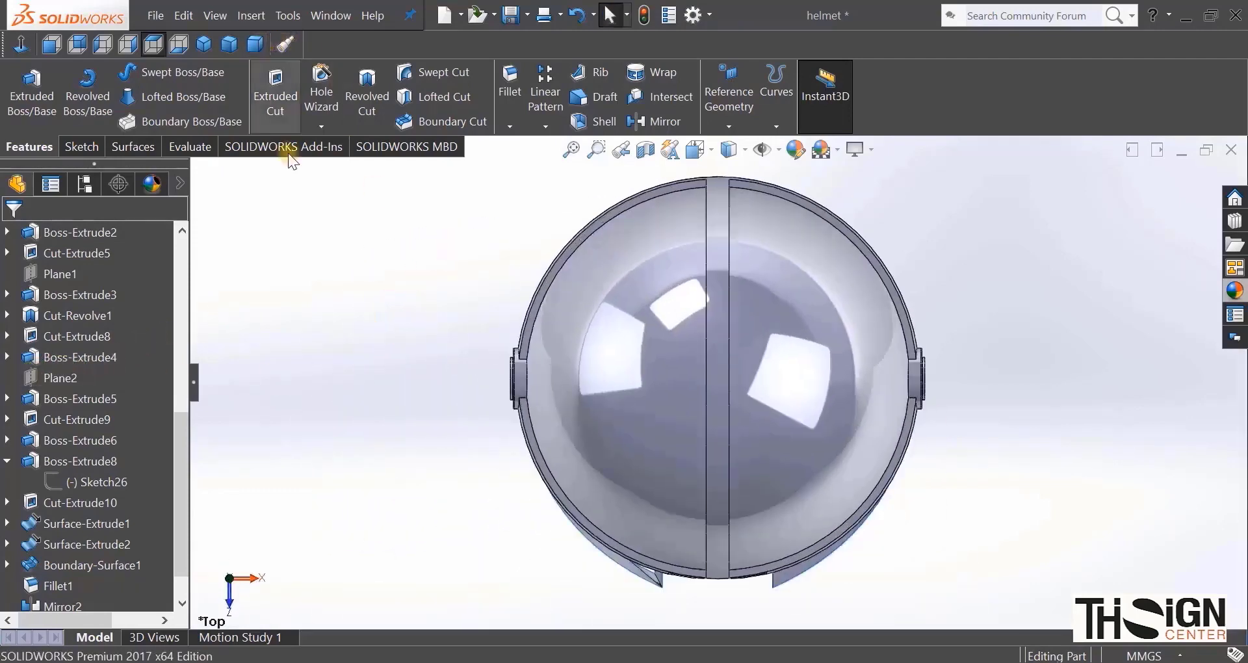
left_click(234, 44)
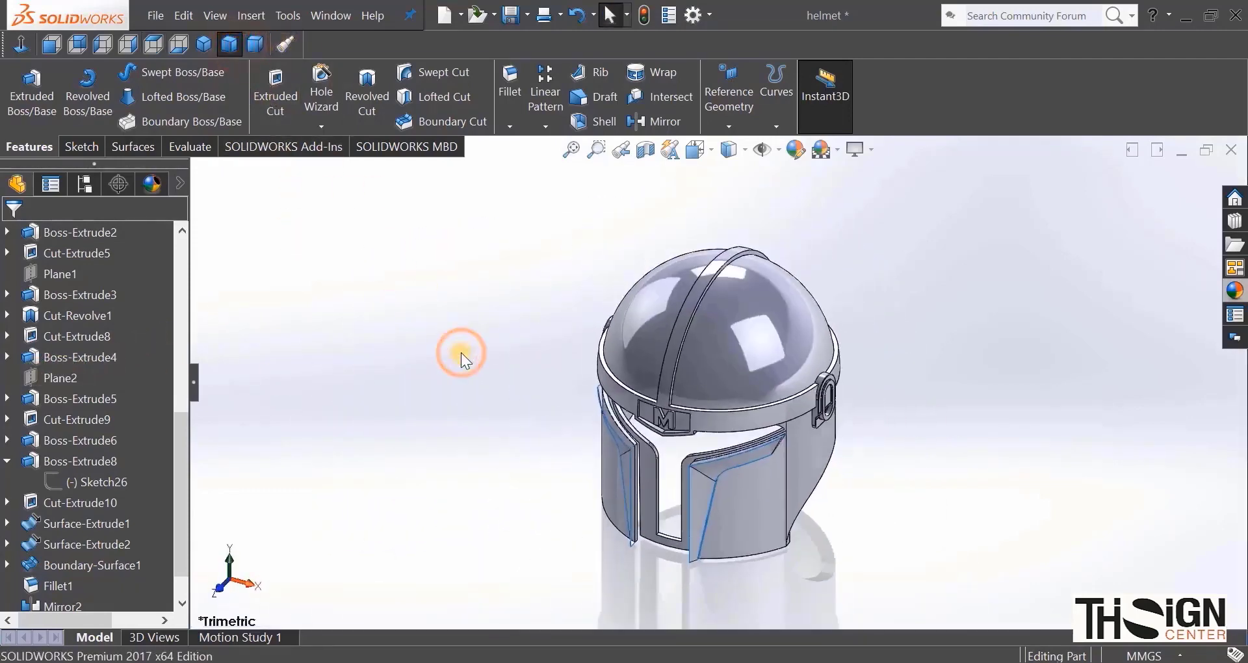
scroll(708, 306, "down", 4)
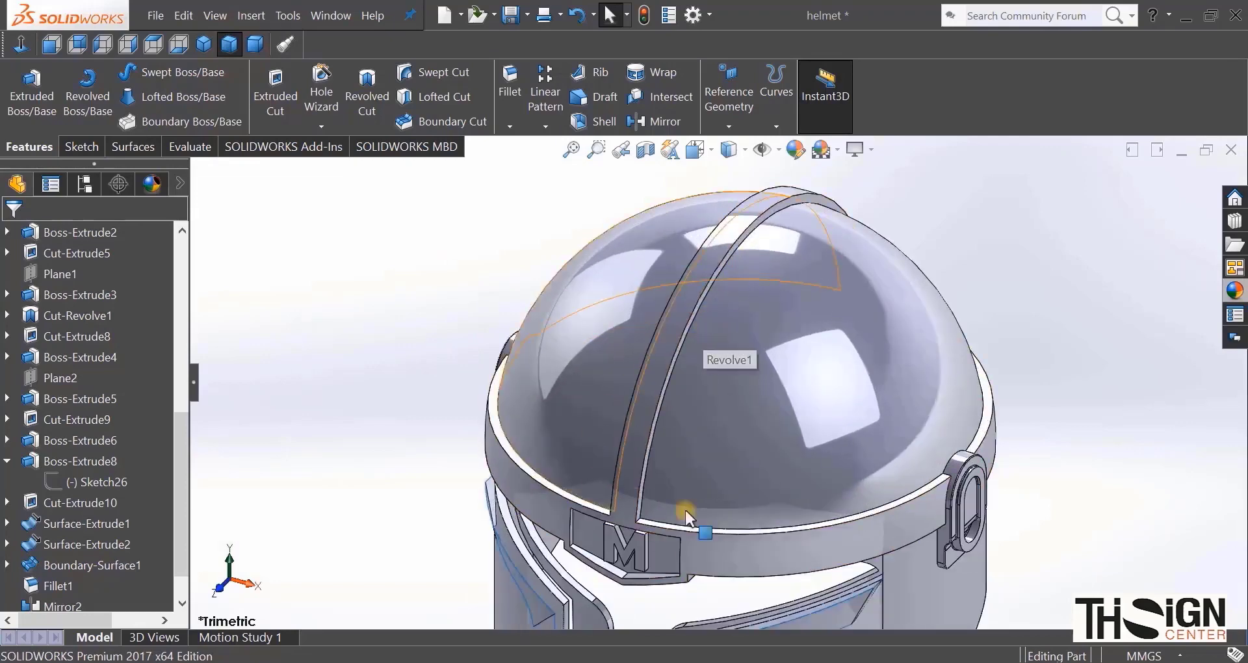
left_click(748, 593)
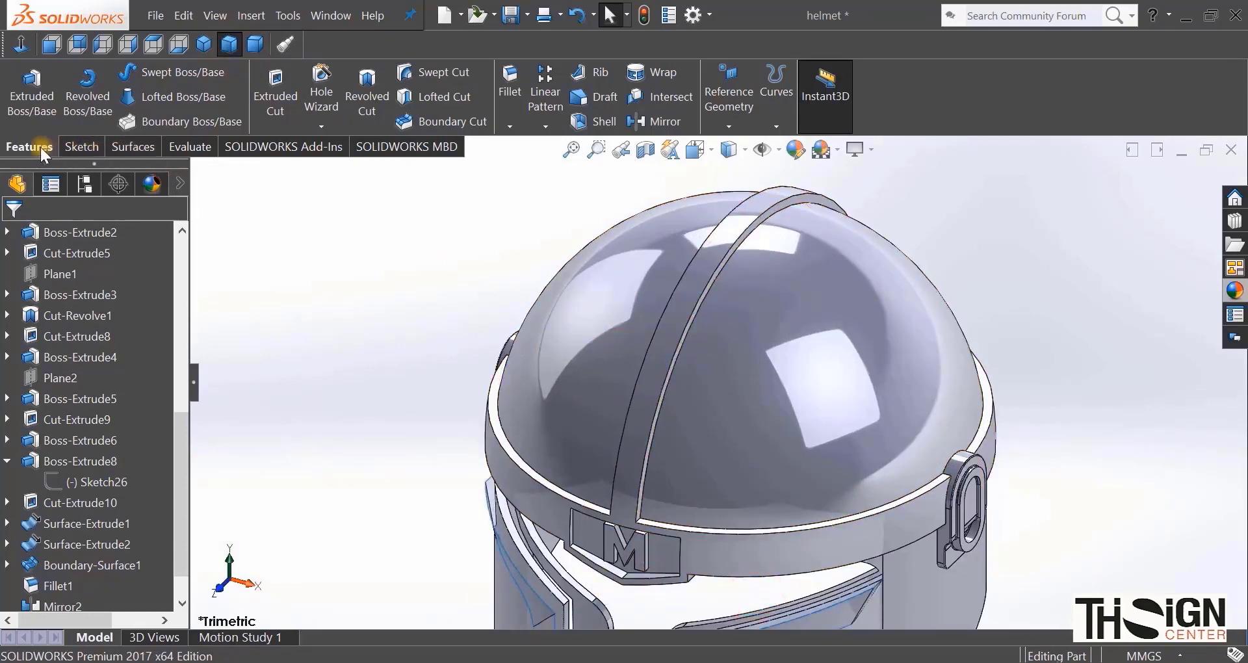
Step: Fillet both dome faces, one on each side of the central crest, with a 2 mm radius
left_click(506, 87)
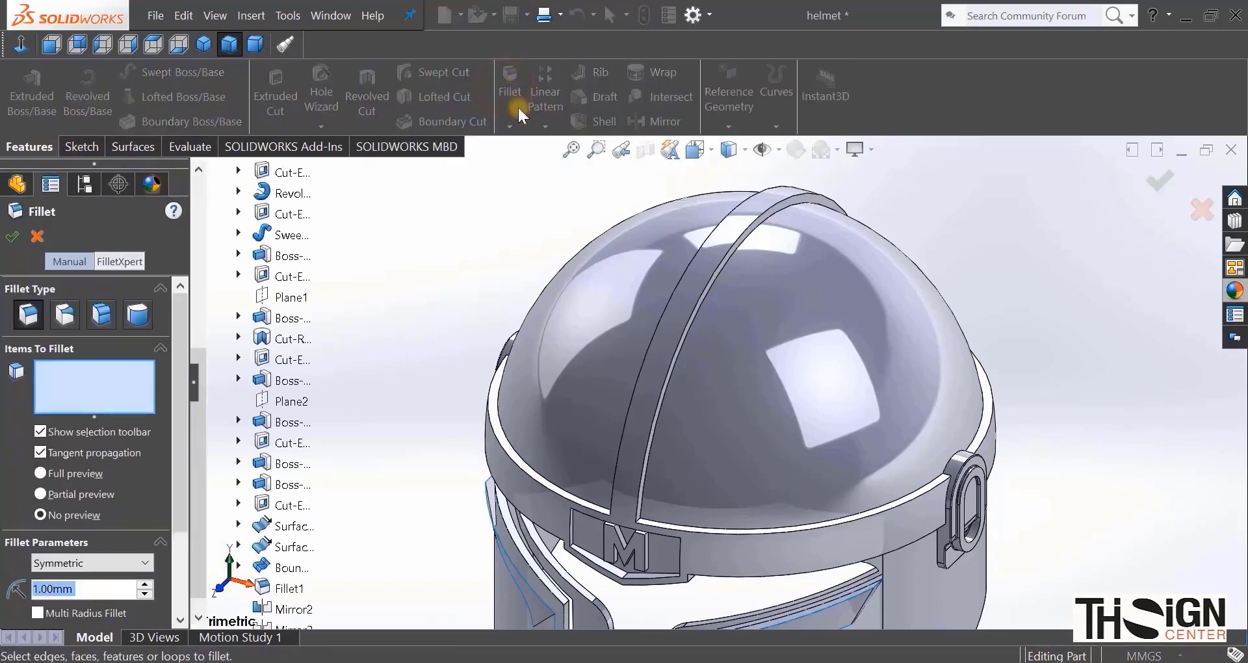
scroll(691, 507, "down", 5)
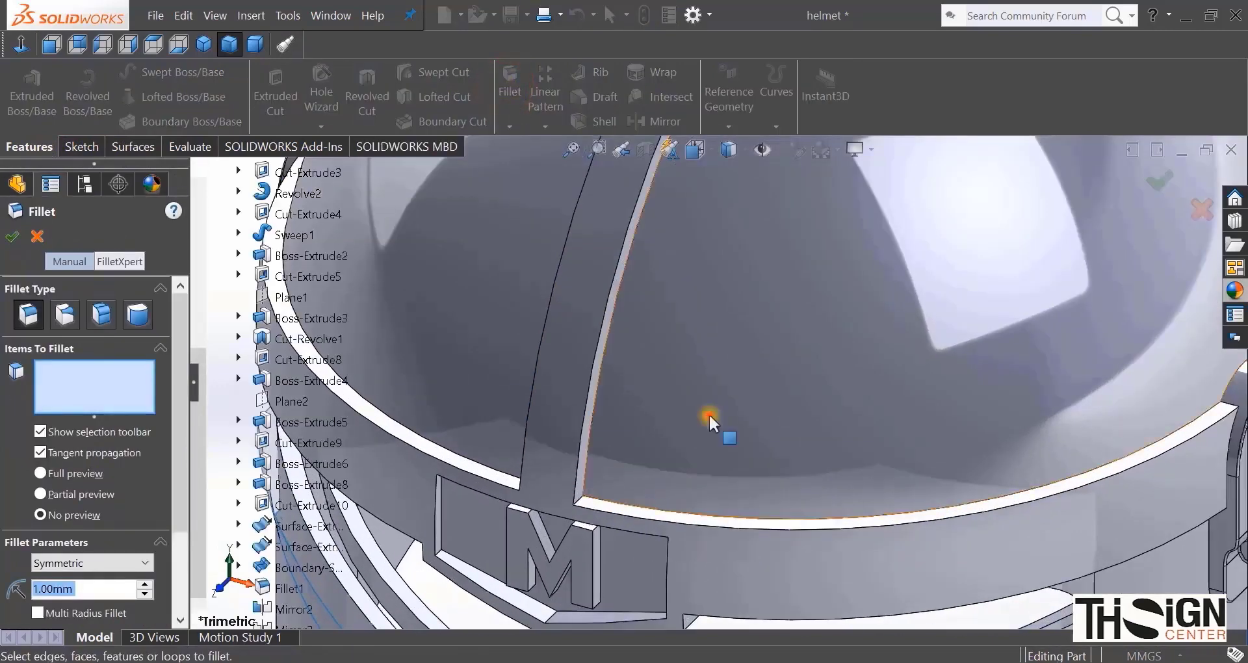
left_click(708, 412)
left_click(470, 329)
left_click_drag(187, 419, 186, 502)
left_click_drag(112, 472, 30, 473)
type("2")
key("Return")
left_click(12, 234)
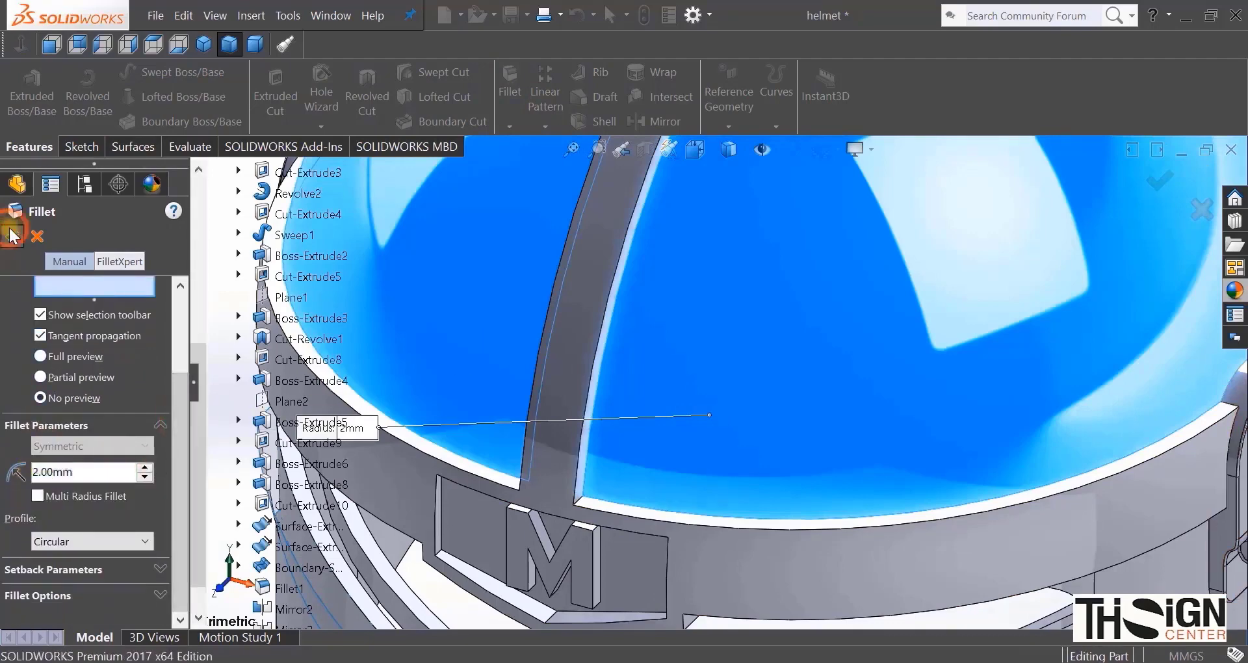
scroll(536, 433, "up", 5)
scroll(595, 297, "down", 2)
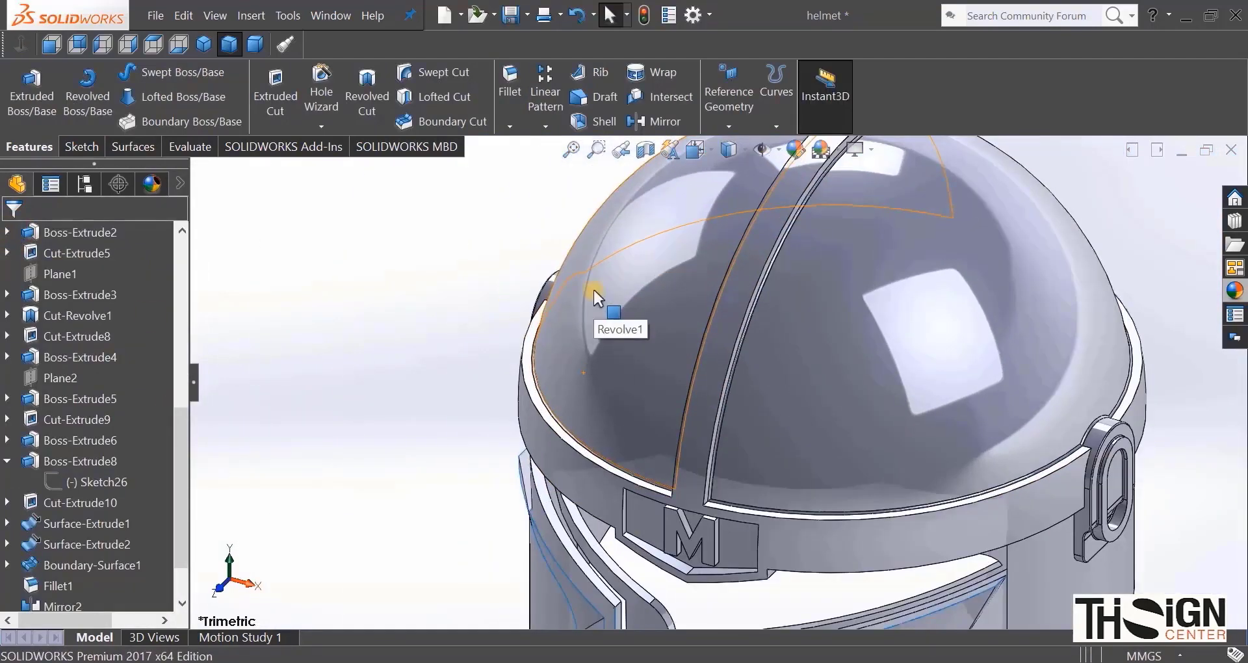
Step: Start a 2 mm fillet on the outer front edges bordering the dome halves along the brow band and central crest
left_click(510, 82)
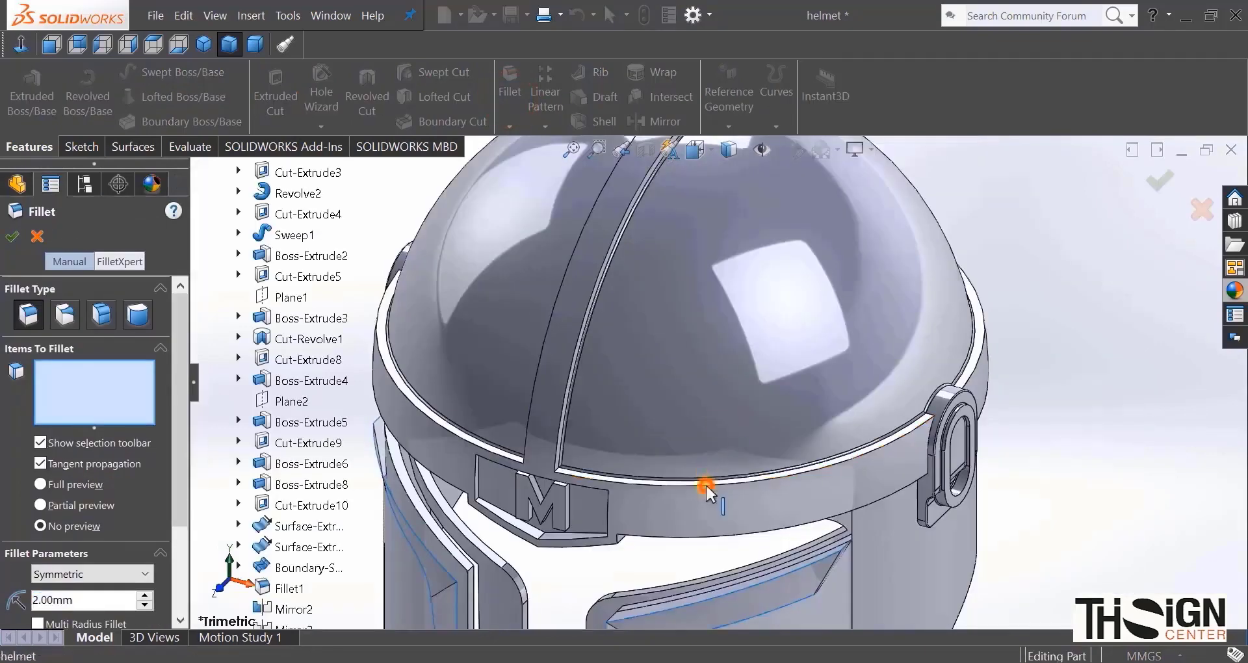
left_click(705, 484)
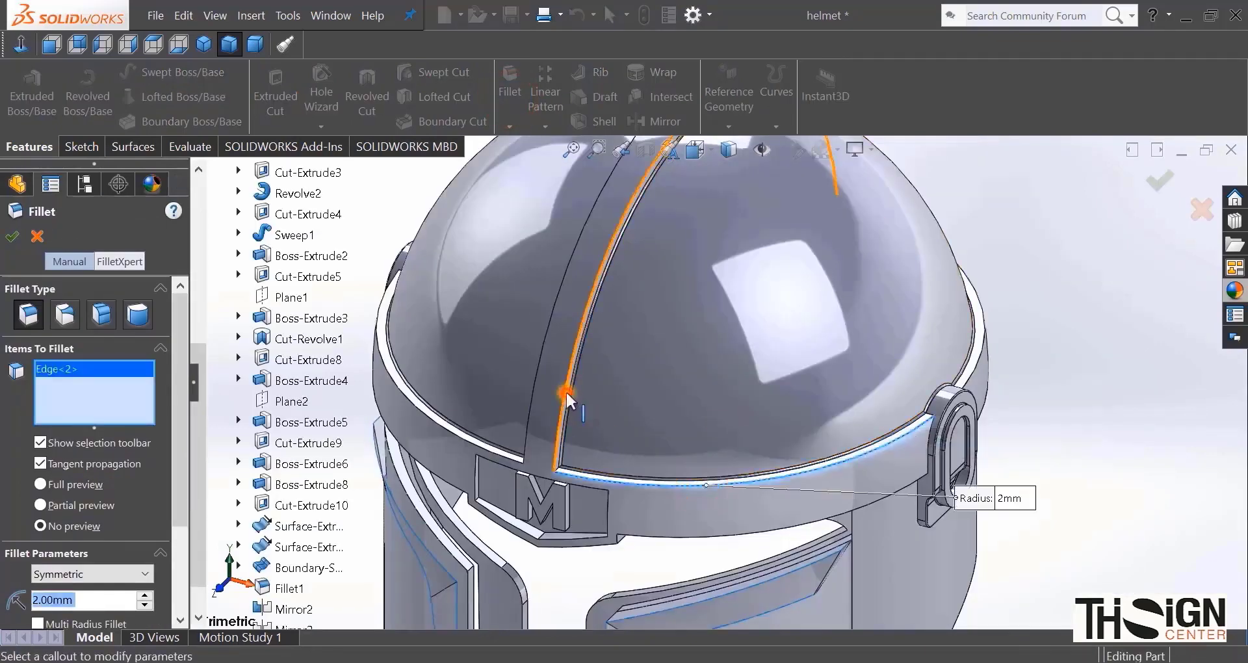
left_click(564, 395)
scroll(537, 378, "down", 3)
left_click(563, 393)
left_click(505, 517)
scroll(767, 384, "up", 5)
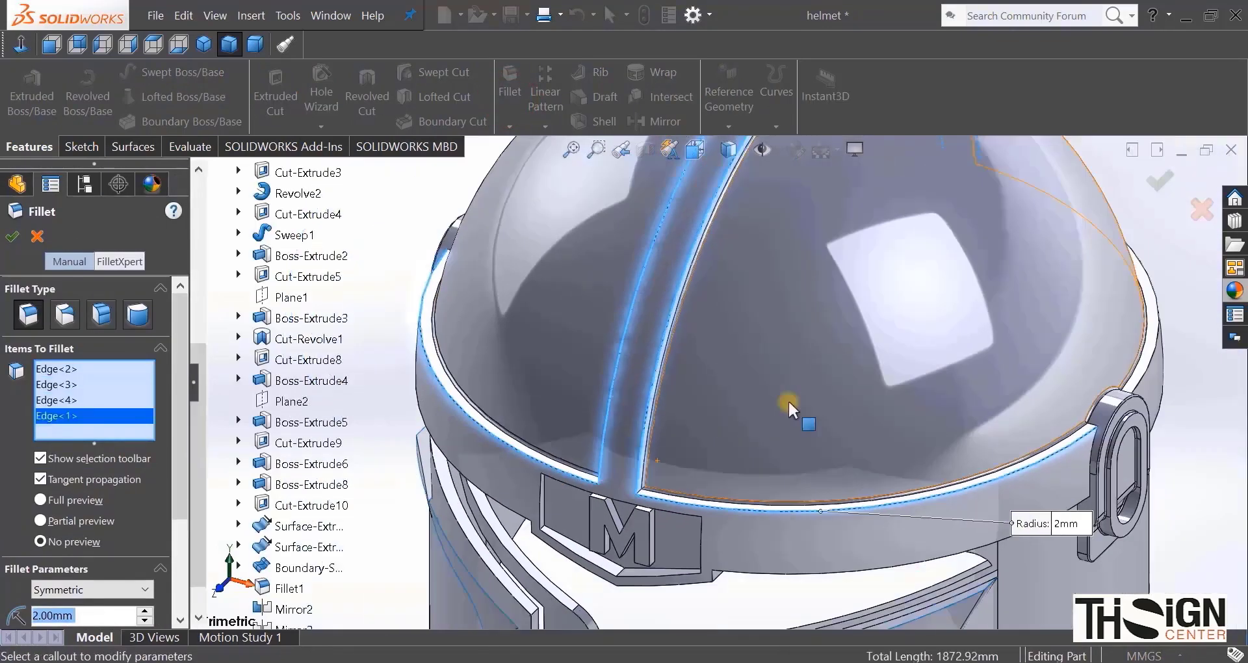
Step: Add the outer rear edges bordering both dome halves to the selection and apply the 2 mm fillet
middle_click_drag(788, 399, 673, 471)
scroll(933, 515, "down", 4)
left_click(917, 535)
scroll(1014, 485, "up", 2)
scroll(1109, 431, "down", 2)
left_click(1035, 439)
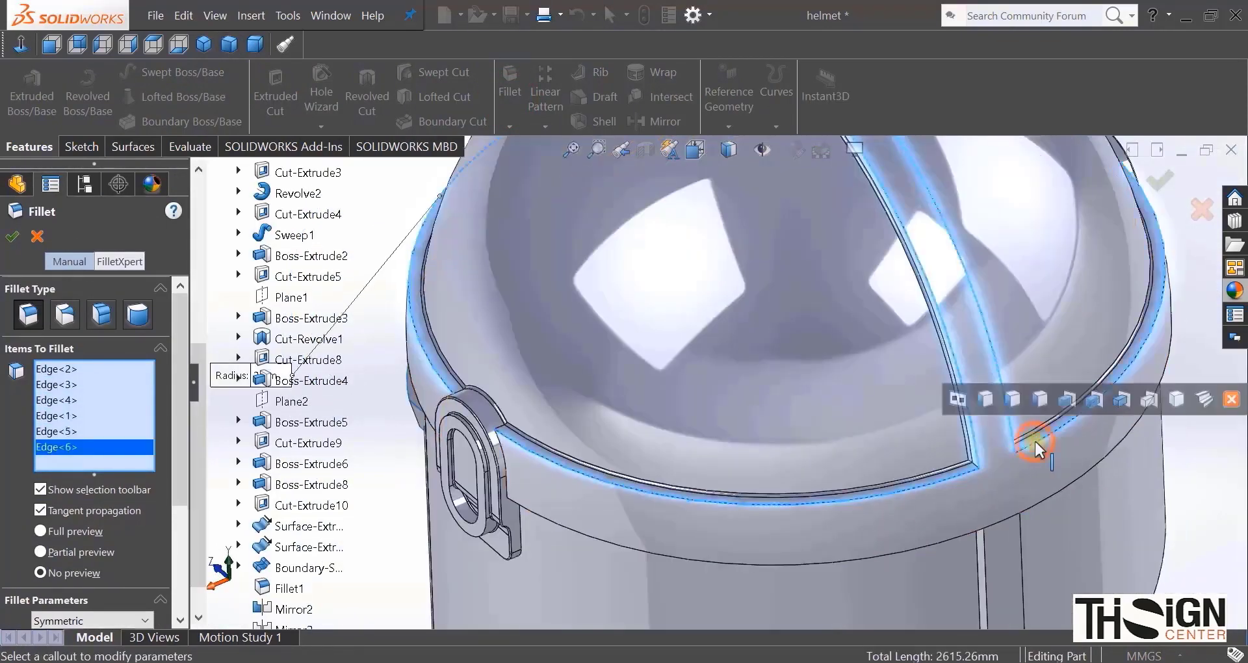
scroll(1035, 439, "up", 2)
left_click_drag(177, 375, 179, 507)
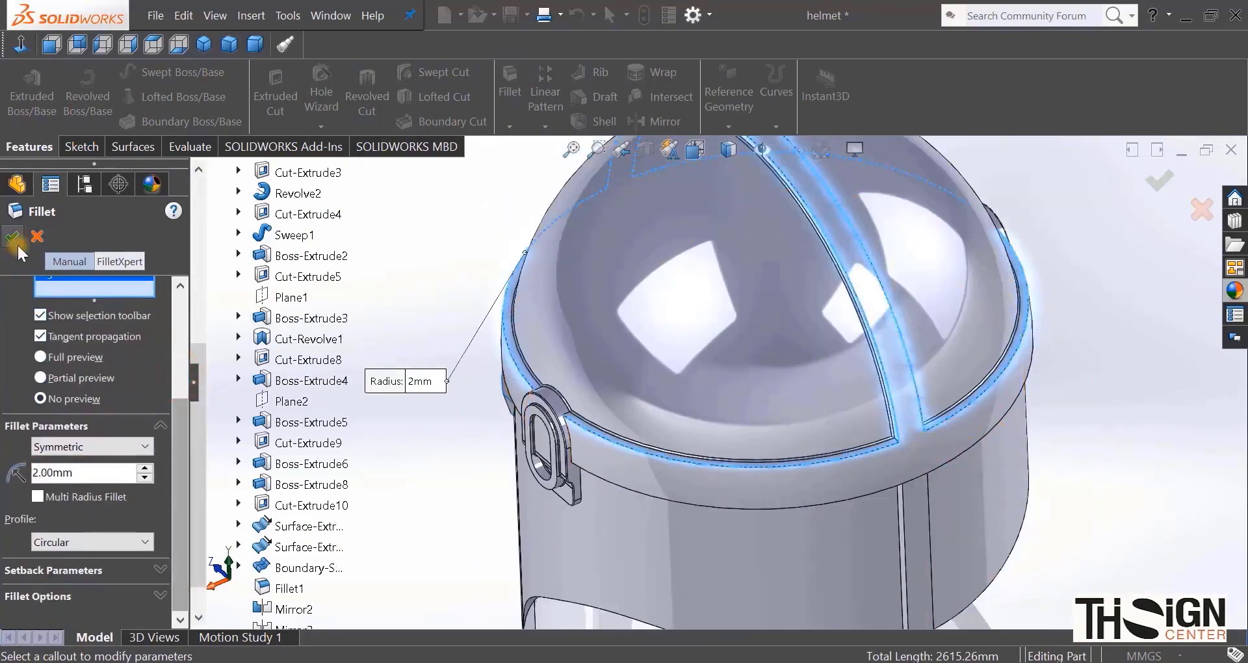
left_click(13, 237)
Step: Start a 10 mm fillet on the short corner edges where the crest meets the brow band at the front
scroll(537, 355, "up", 2)
middle_click_drag(537, 355, 550, 368)
scroll(390, 351, "down", 5)
mouse_move(390, 351)
middle_mouse_down()
mouse_move(435, 264)
mouse_move(400, 340)
middle_mouse_up()
scroll(400, 339, "down", 1)
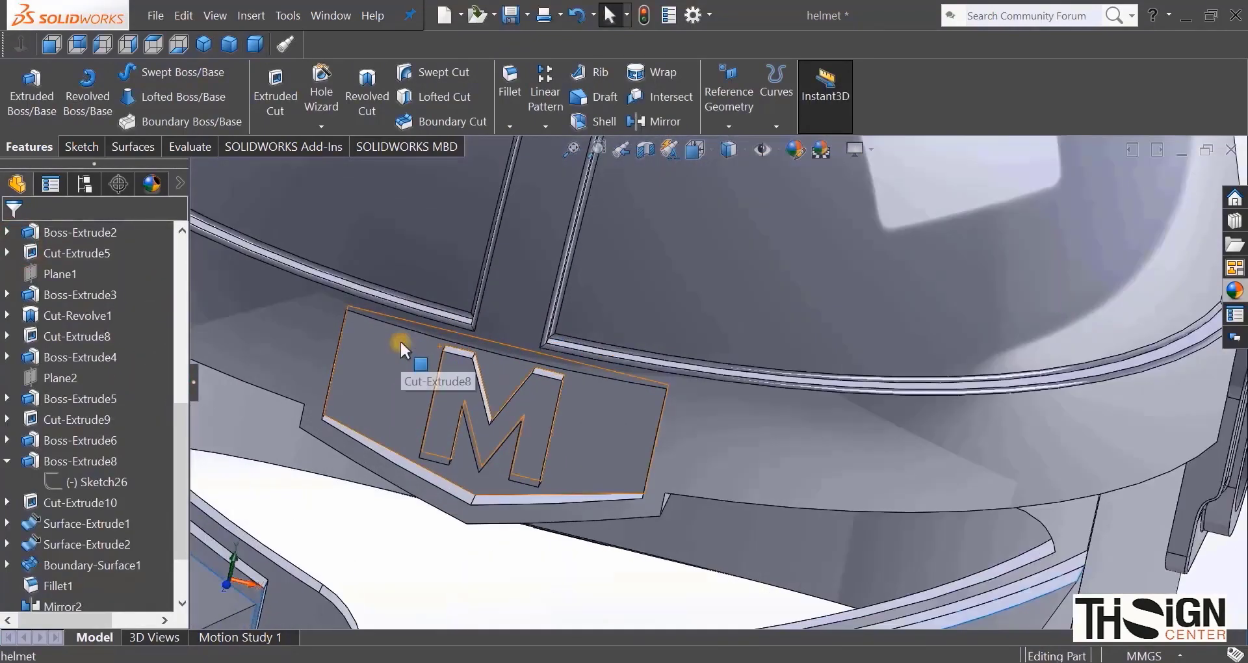
left_click(517, 87)
scroll(544, 365, "down", 3)
left_click(584, 364)
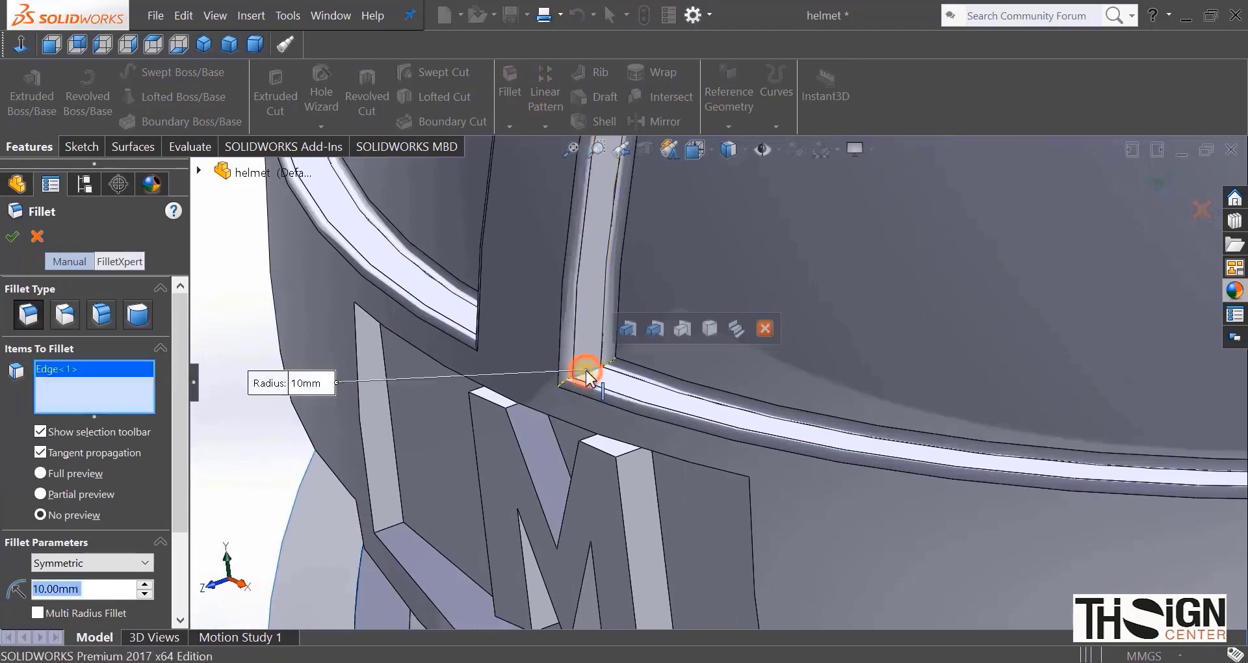
scroll(521, 345, "down", 2)
left_click(544, 333)
middle_click_drag(520, 345, 541, 459)
scroll(657, 449, "up", 2)
left_click(769, 495)
left_click(539, 460)
Step: Add the corner edges where the crest meets the band at the rear and apply the 10 mm fillet
scroll(728, 338, "up", 3)
middle_click_drag(728, 339, 512, 361)
scroll(782, 557, "down", 3)
scroll(783, 557, "down", 1)
left_click(738, 468)
middle_click_drag(800, 460, 646, 538)
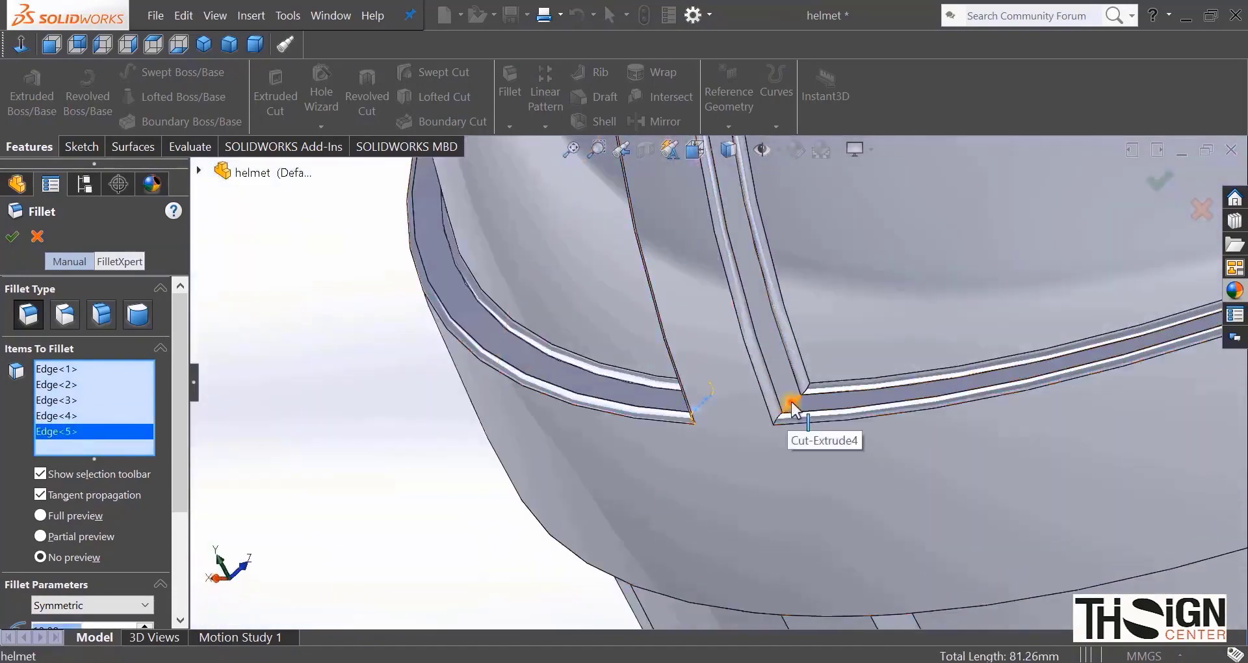
left_click(792, 403)
middle_click_drag(791, 403, 743, 524)
scroll(743, 525, "up", 3)
left_click(732, 537)
middle_click_drag(848, 525, 858, 567)
left_click(789, 508)
scroll(858, 567, "up", 3)
left_click_drag(174, 427, 174, 546)
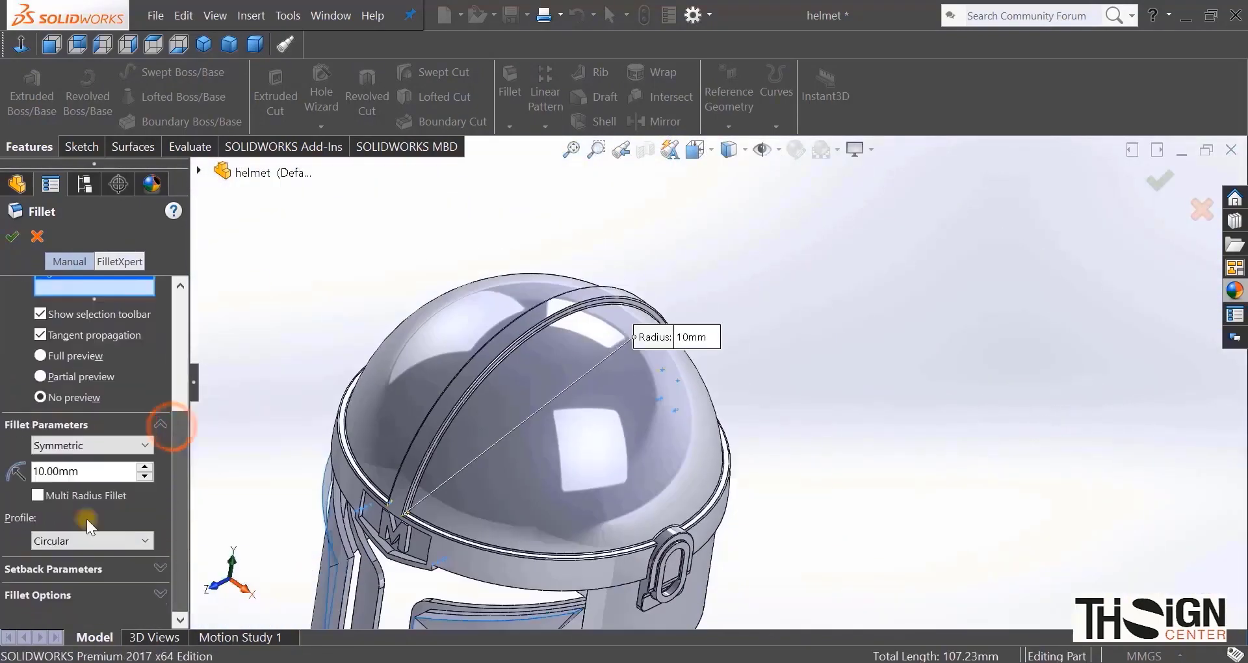
left_click(11, 233)
Step: Inspect the rounded front corners in shaded display without edges, and restore shaded display with edges
scroll(489, 499, "down", 5)
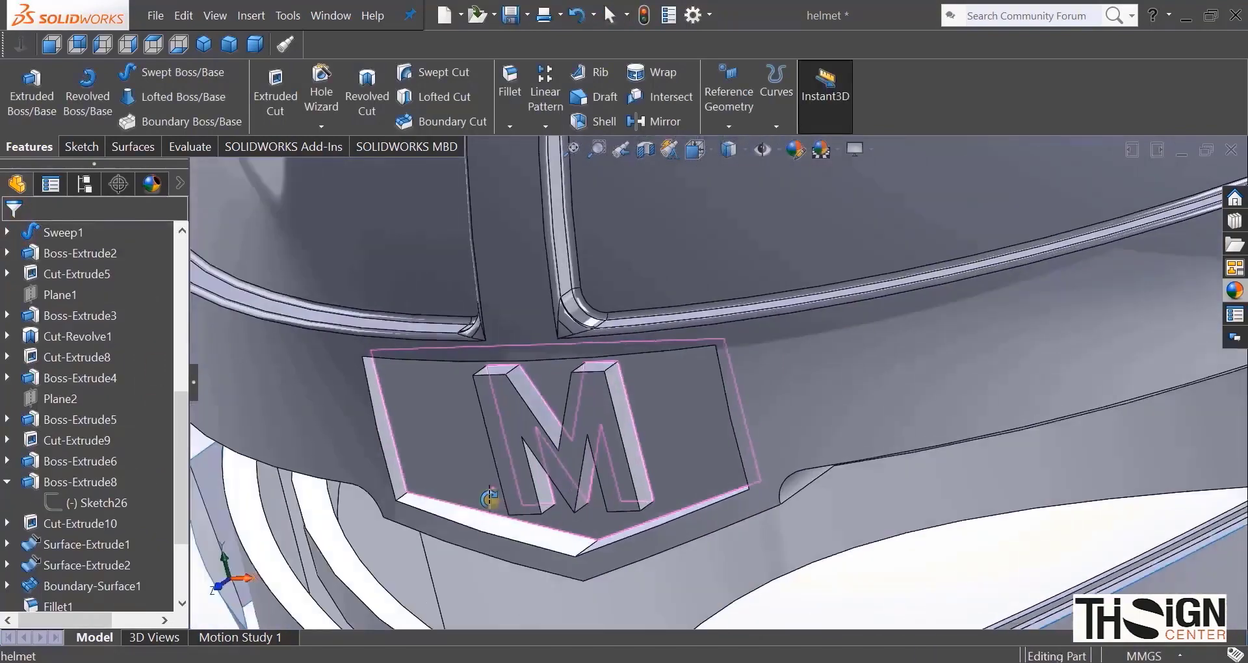
middle_click_drag(489, 499, 494, 520)
left_click(727, 150)
left_click(732, 206)
mouse_move(577, 318)
middle_mouse_down()
mouse_move(705, 295)
mouse_move(668, 189)
middle_mouse_up()
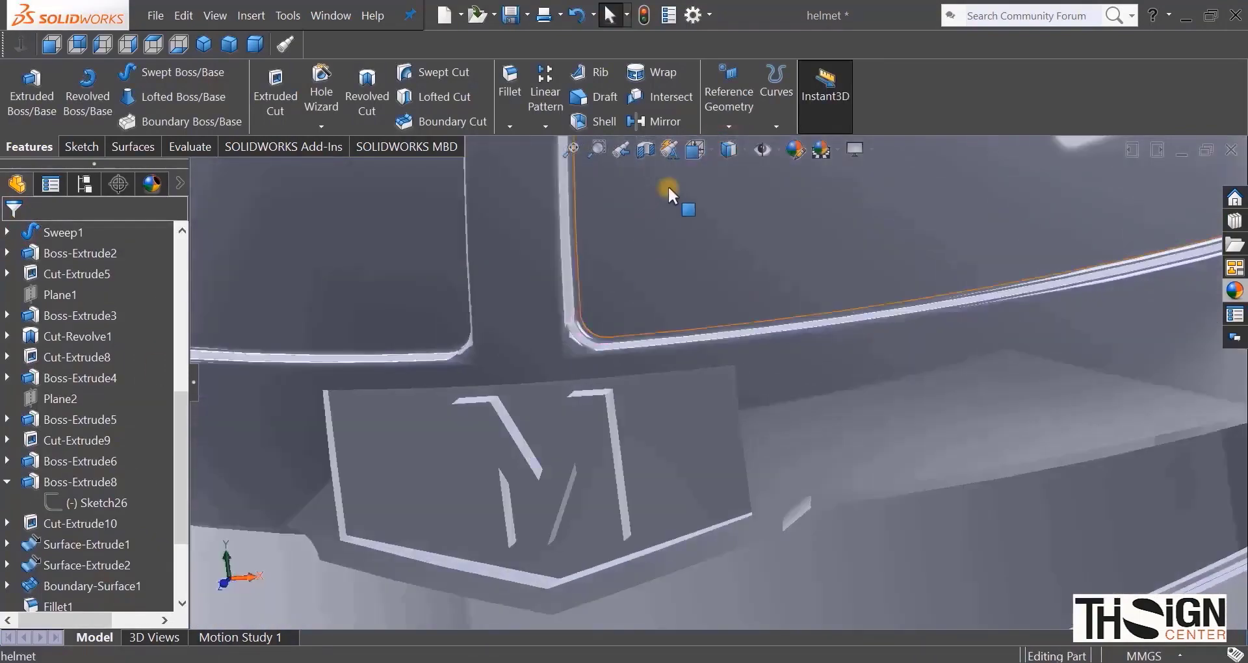
left_click(726, 149)
left_click(729, 177)
Step: Fillet the recessed badge face around the letter M with a 2 mm radius
scroll(690, 312, "up", 2)
middle_click_drag(689, 312, 579, 474)
scroll(579, 474, "down", 3)
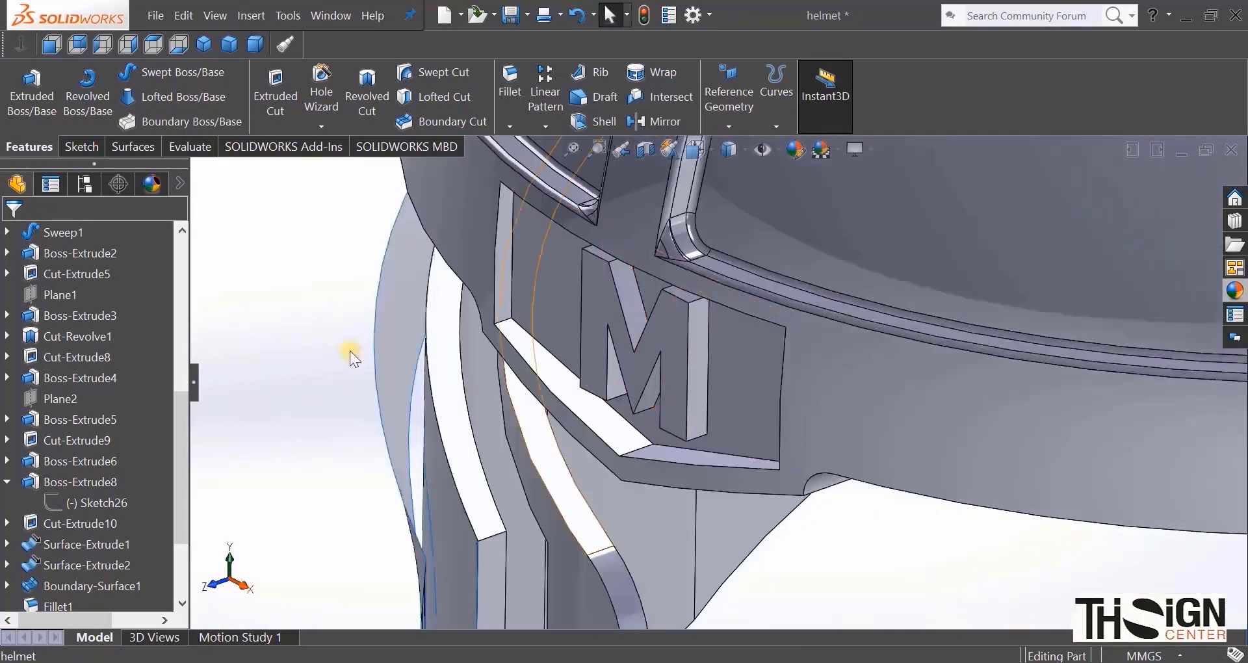
left_click(511, 108)
left_click(543, 291)
left_click(177, 485)
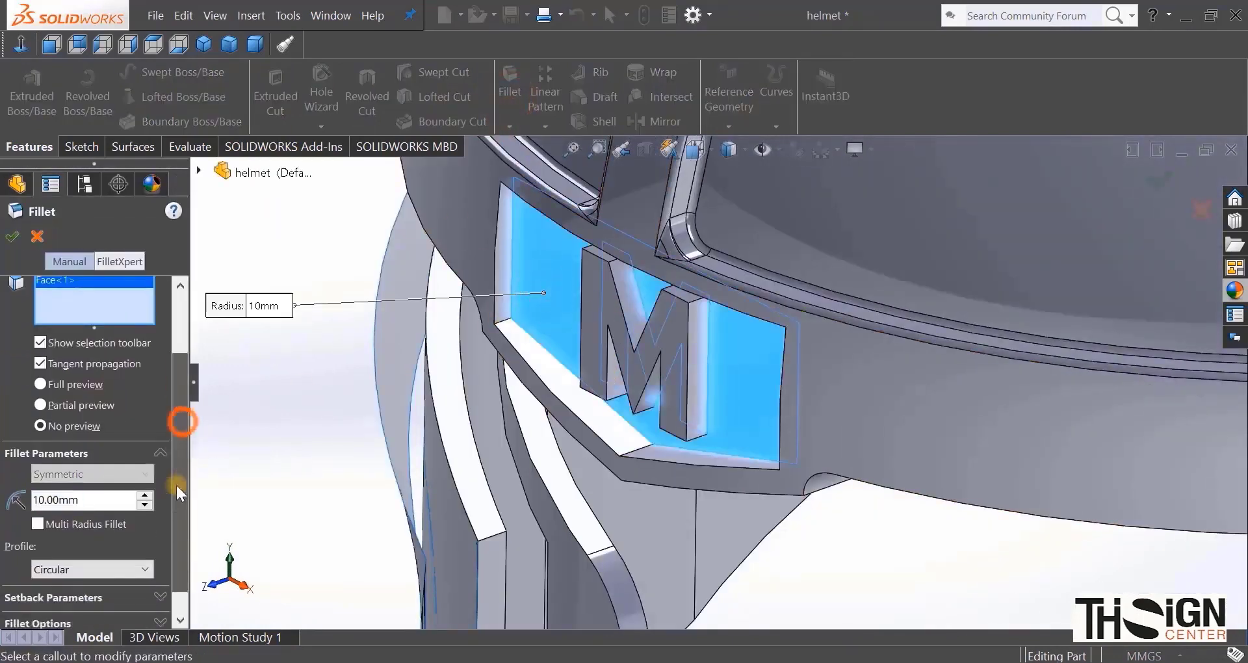
left_click_drag(124, 494, 29, 494)
type("2")
key("Return")
left_click(13, 236)
middle_click(547, 348)
middle_click_drag(547, 349, 558, 284)
Step: Fillet the outer perimeter edges of the badge recess around the M with a 3 mm radius
left_click(510, 91)
scroll(514, 148, "down", 1)
left_click(518, 245)
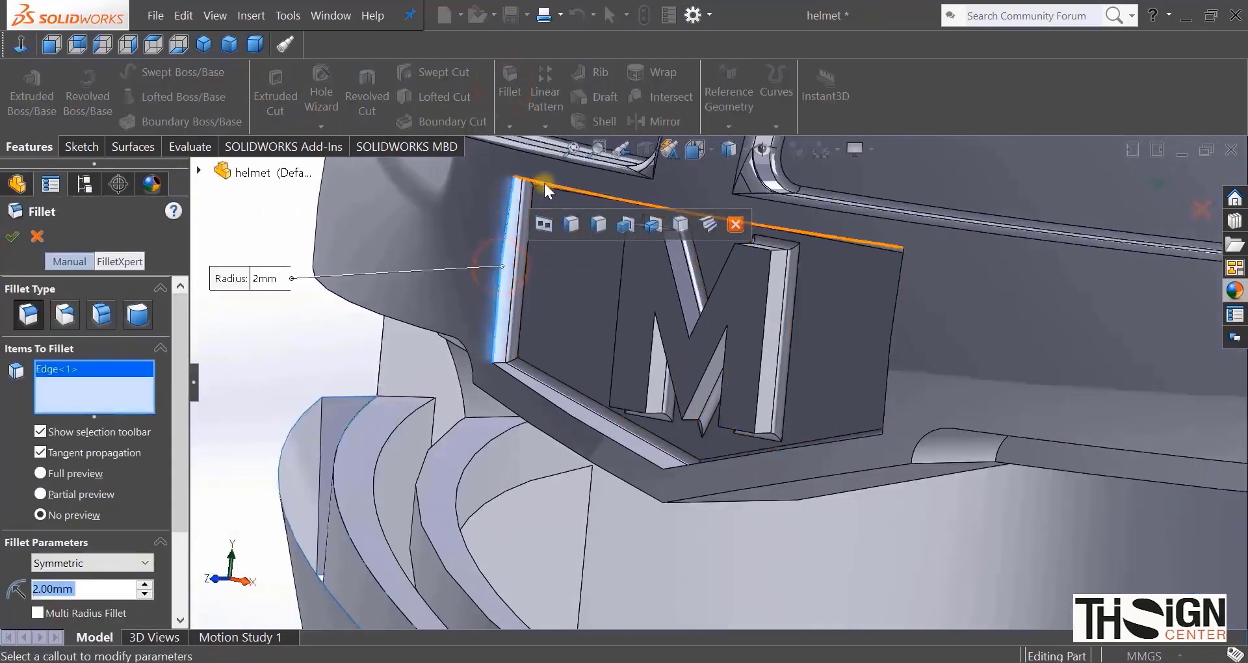
left_click(544, 185)
middle_click_drag(813, 279, 910, 364)
left_click(923, 310)
left_click(780, 466)
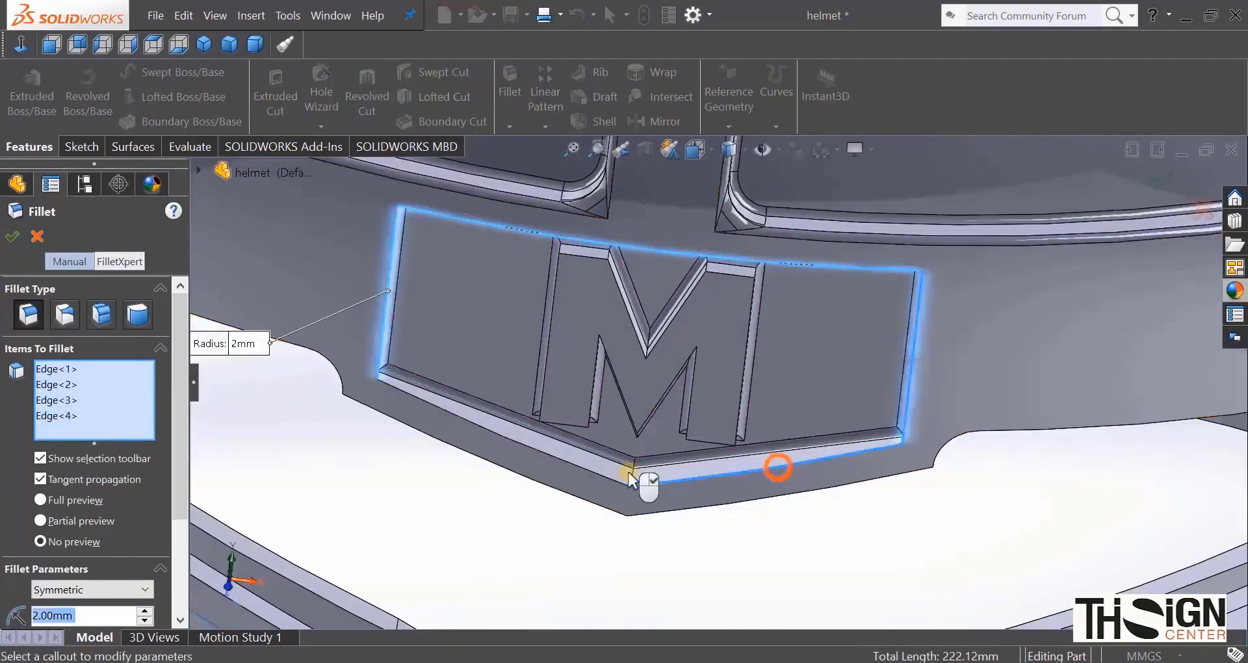
left_click(626, 477)
left_click_drag(180, 404, 181, 501)
left_click_drag(123, 466, 119, 473)
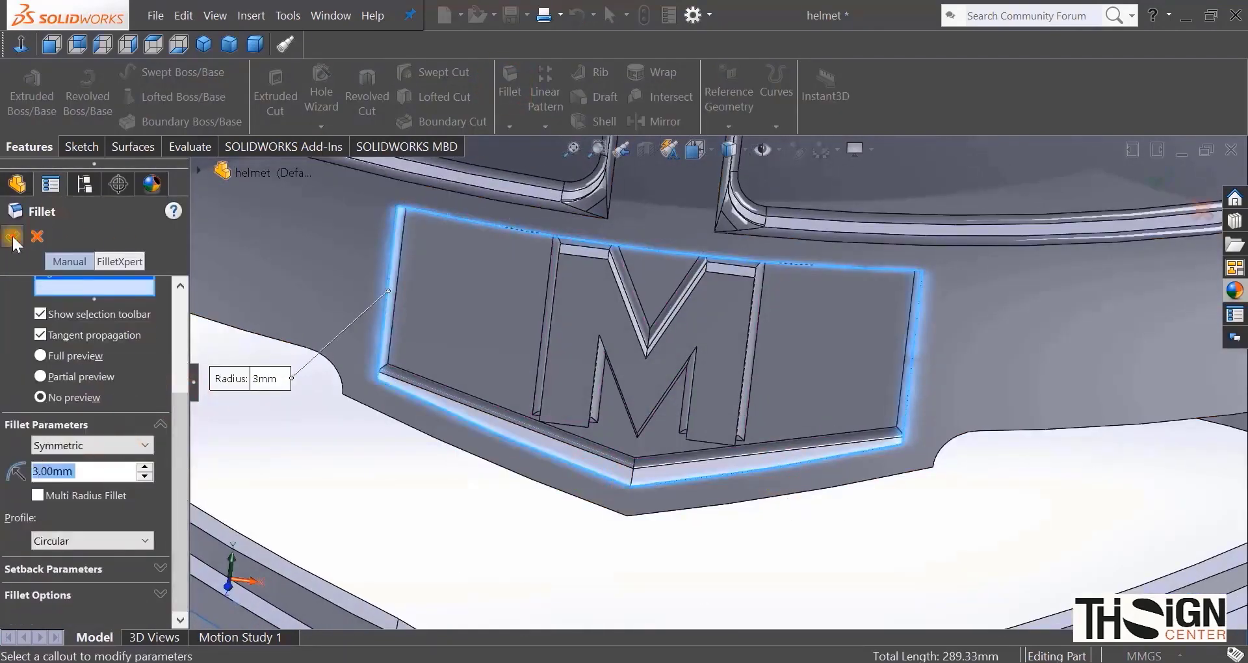
left_click(13, 236)
Step: Start a 3 mm fillet on the top, corner and vertical edges of one recessed panel at the back below the band
middle_click_drag(433, 303, 426, 337)
scroll(719, 384, "up", 6)
middle_click_drag(722, 433, 548, 342)
scroll(548, 342, "down", 5)
scroll(345, 301, "up", 3)
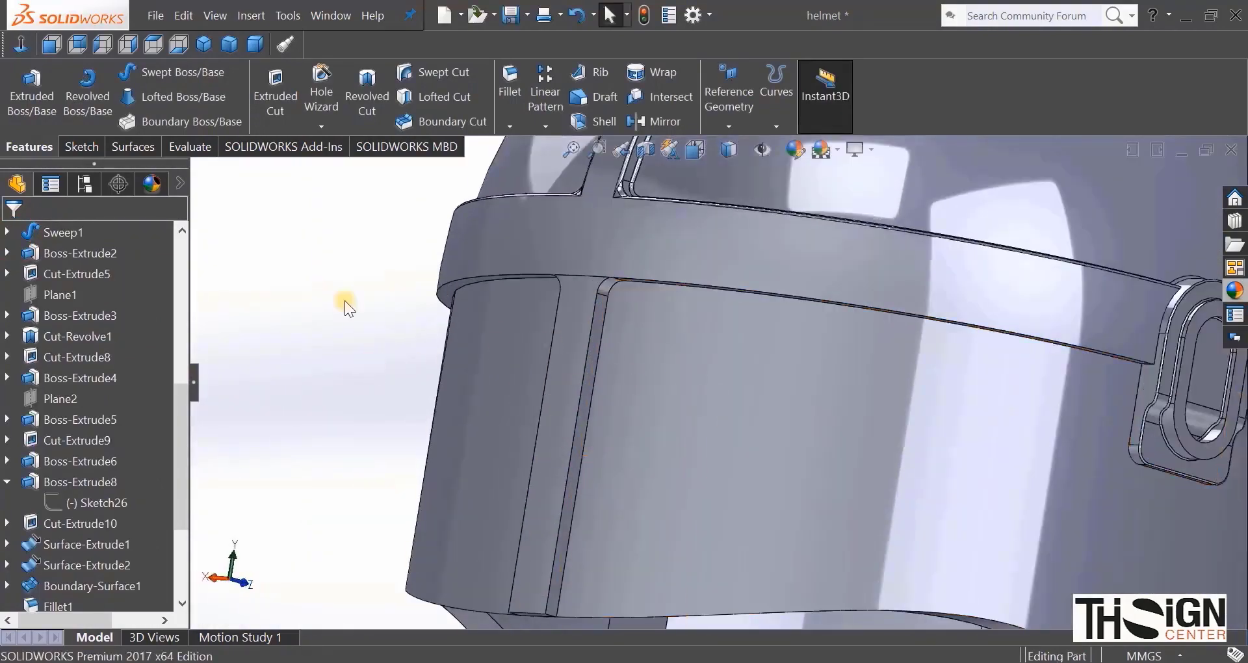
left_click(509, 91)
left_click(989, 334)
scroll(587, 286, "down", 5)
left_click(587, 288)
left_click(576, 326)
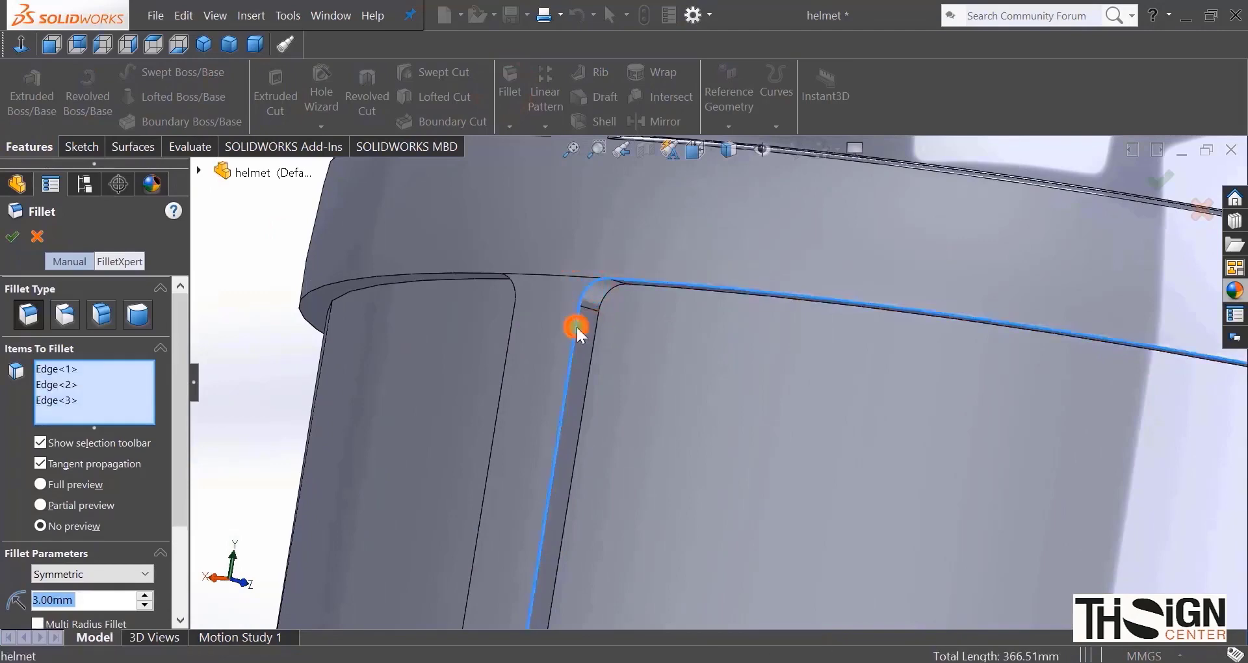
left_click(589, 354)
middle_click_drag(590, 354, 605, 301)
left_click(607, 299)
Step: Extend the fillet selection to the remaining edges of the recessed back panels, including the opposite side
scroll(608, 300, "up", 2)
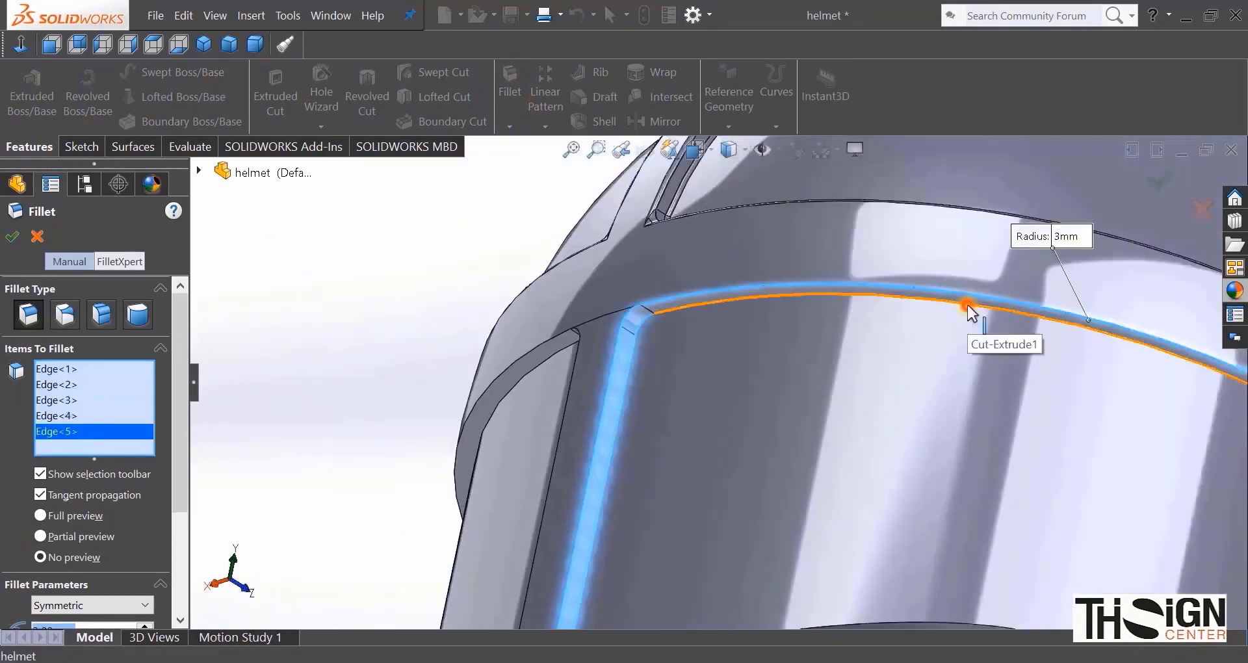
left_click(969, 306)
middle_click_drag(970, 306, 657, 312)
scroll(630, 351, "down", 3)
left_click(631, 370)
left_click(631, 404)
left_click(548, 311)
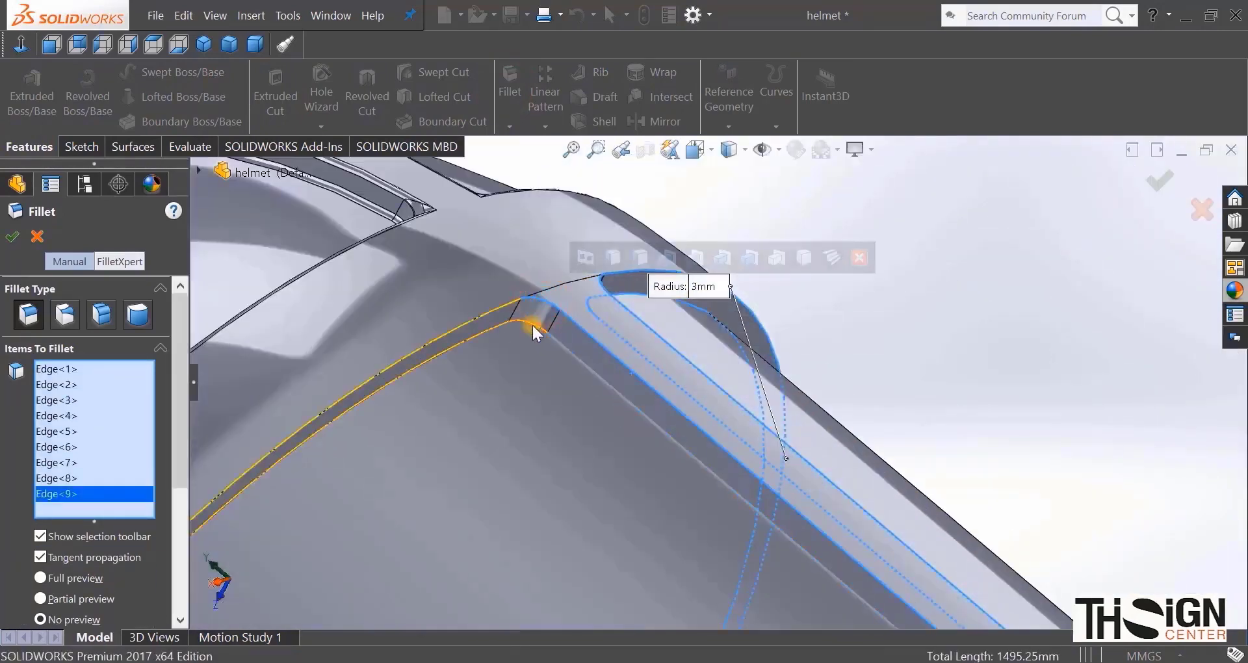
left_click(490, 337)
left_click(475, 364)
Step: Correct the edge selection on the opposite back panel by removing an unwanted edge, and apply the 3 mm fillet
right_click(51, 524)
left_click(93, 556)
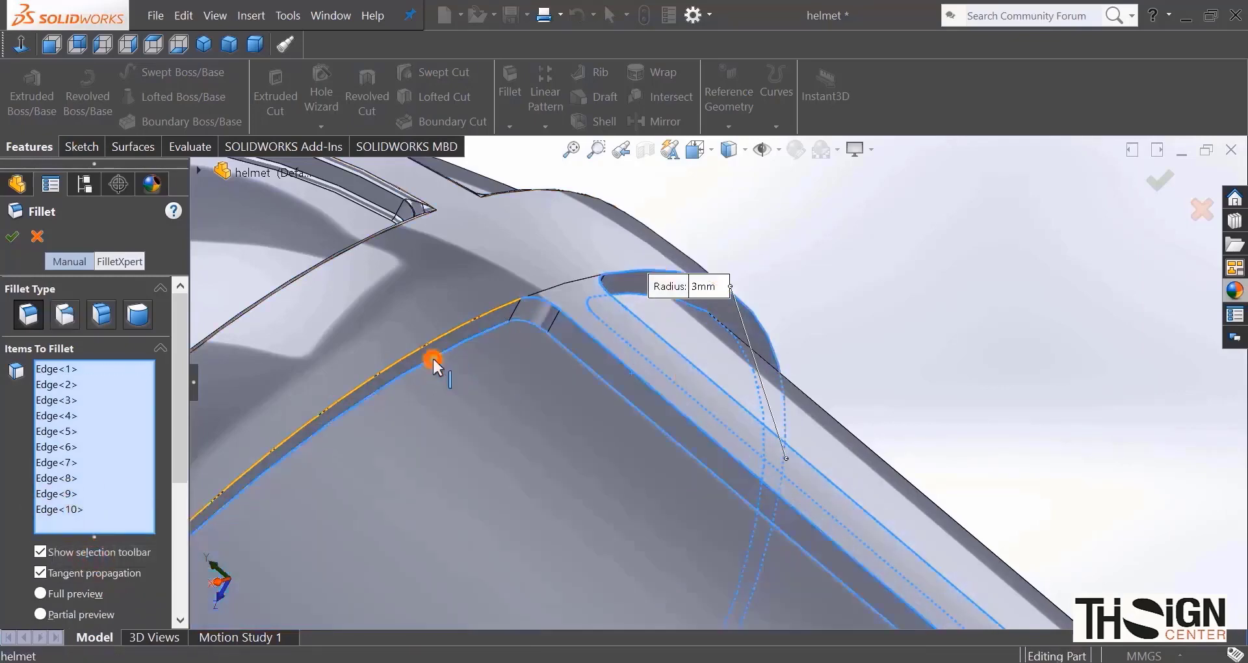
left_click(502, 409)
scroll(498, 415, "up", 5)
scroll(78, 422, "down", 5)
left_click(96, 471)
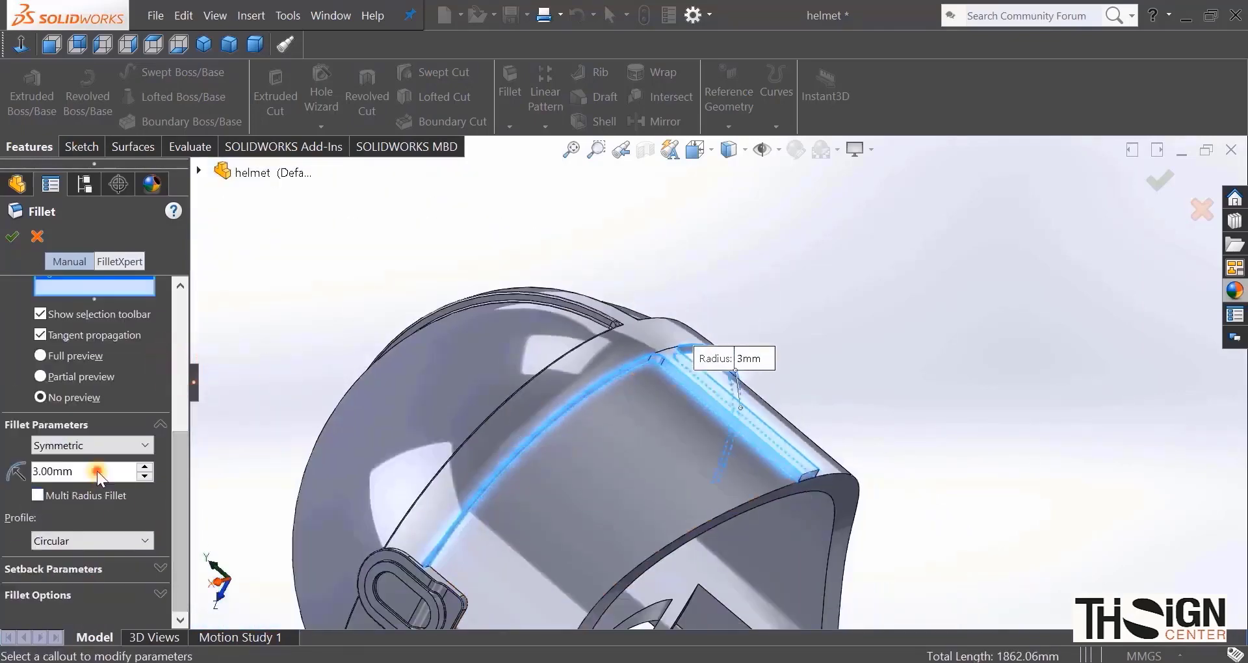
left_click(13, 238)
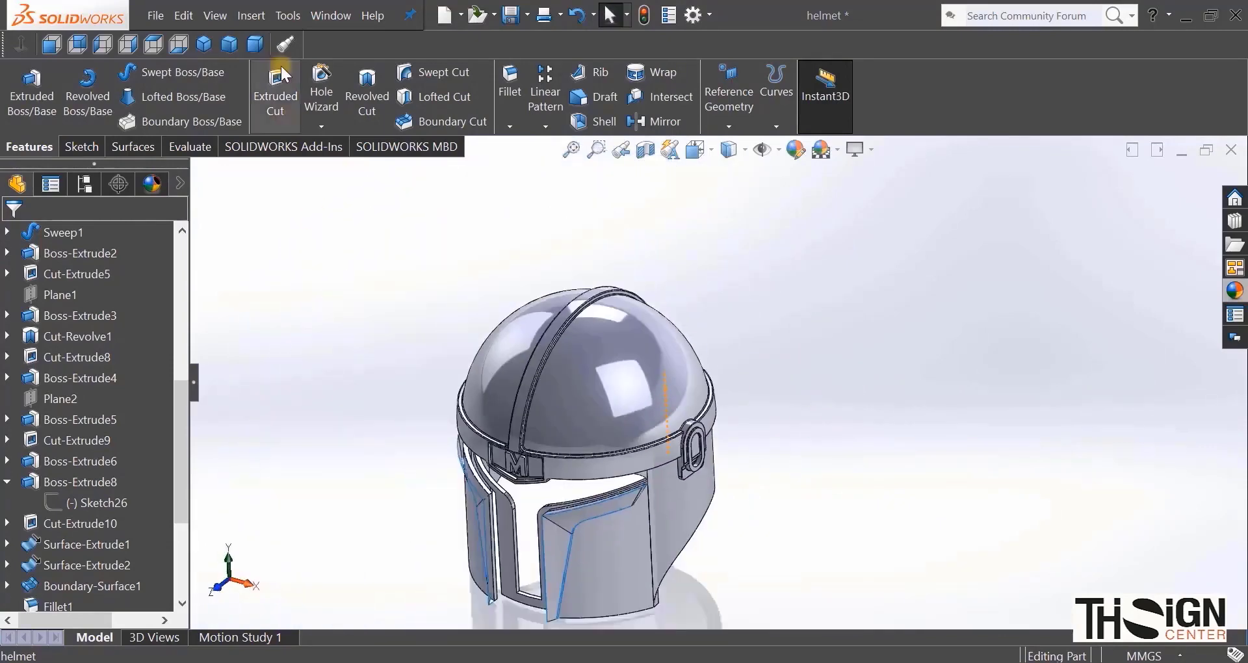
Step: Start a new sketch on Plane1 and orient the view normal to it
left_click(229, 44)
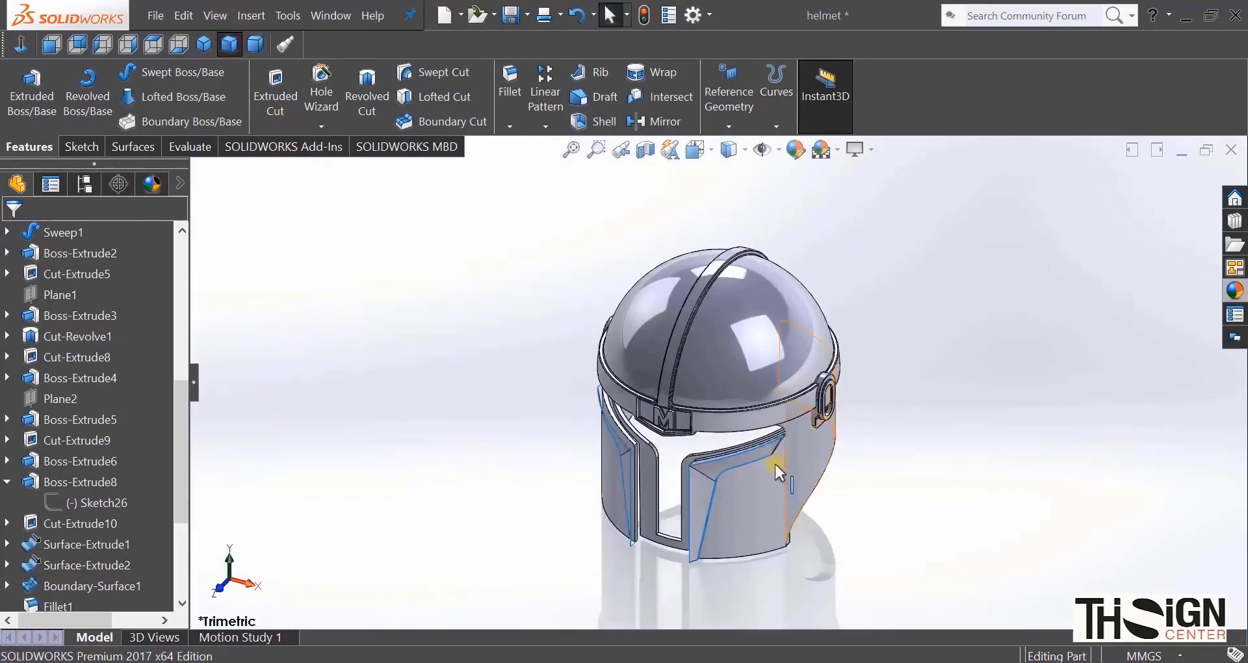
scroll(735, 500, "down", 3)
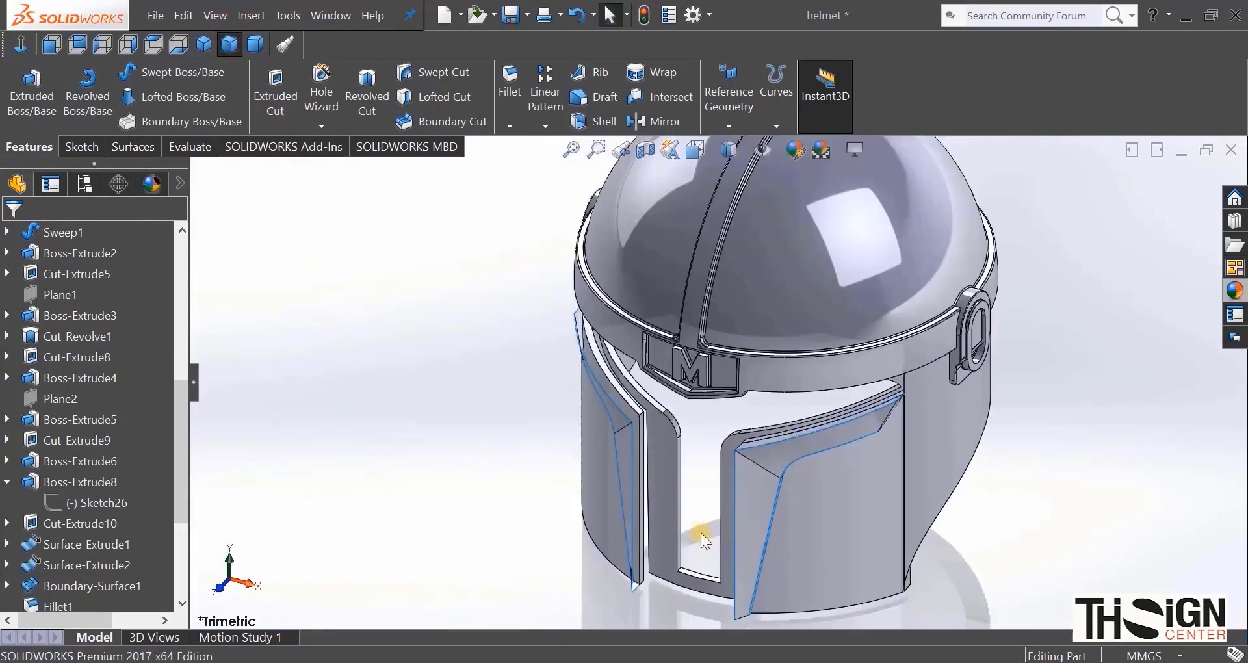
left_click_drag(182, 457, 182, 428)
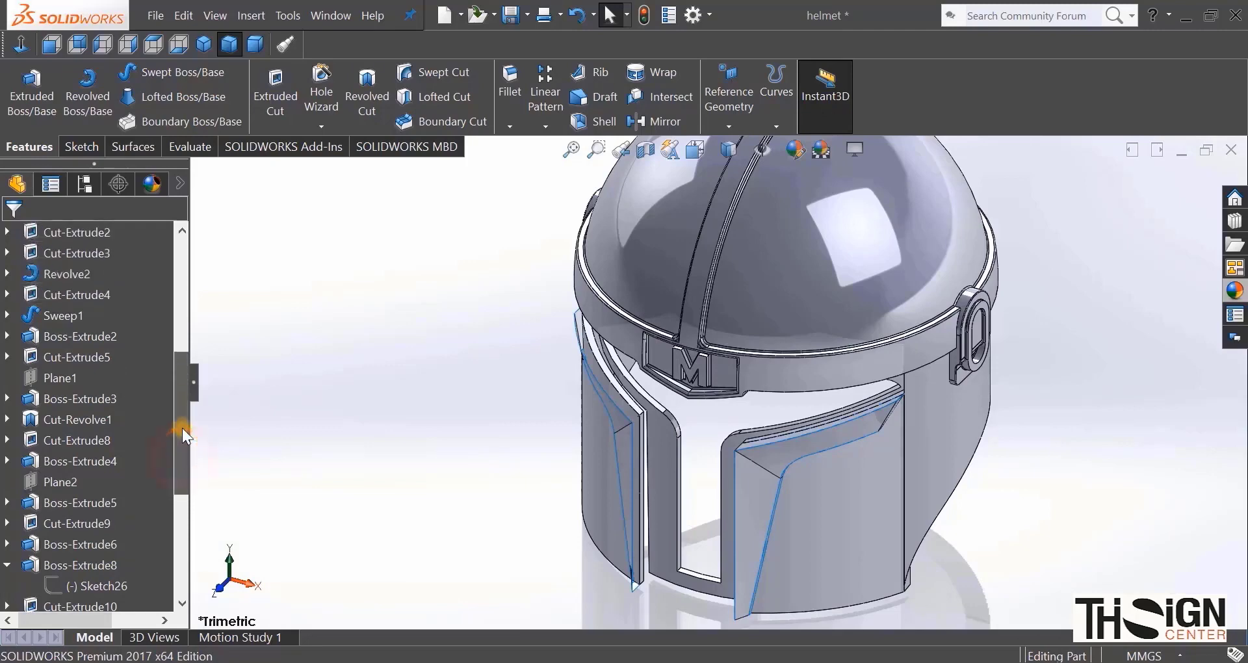
left_click(65, 378)
left_click(76, 358)
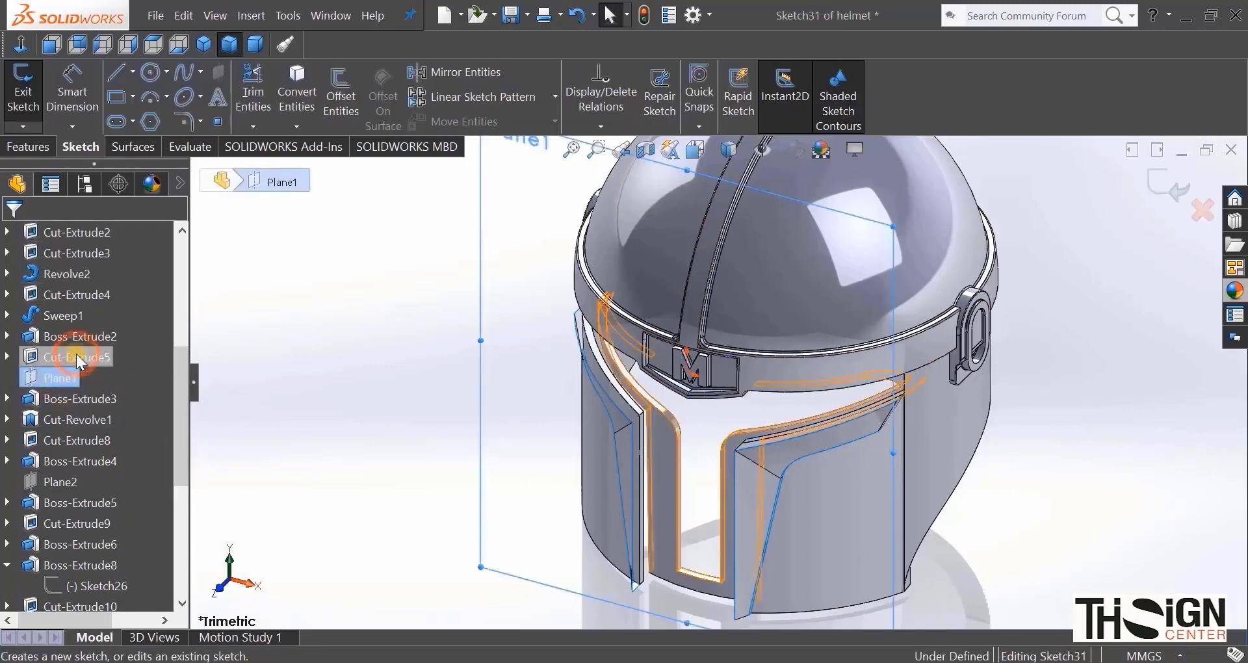
left_click(20, 48)
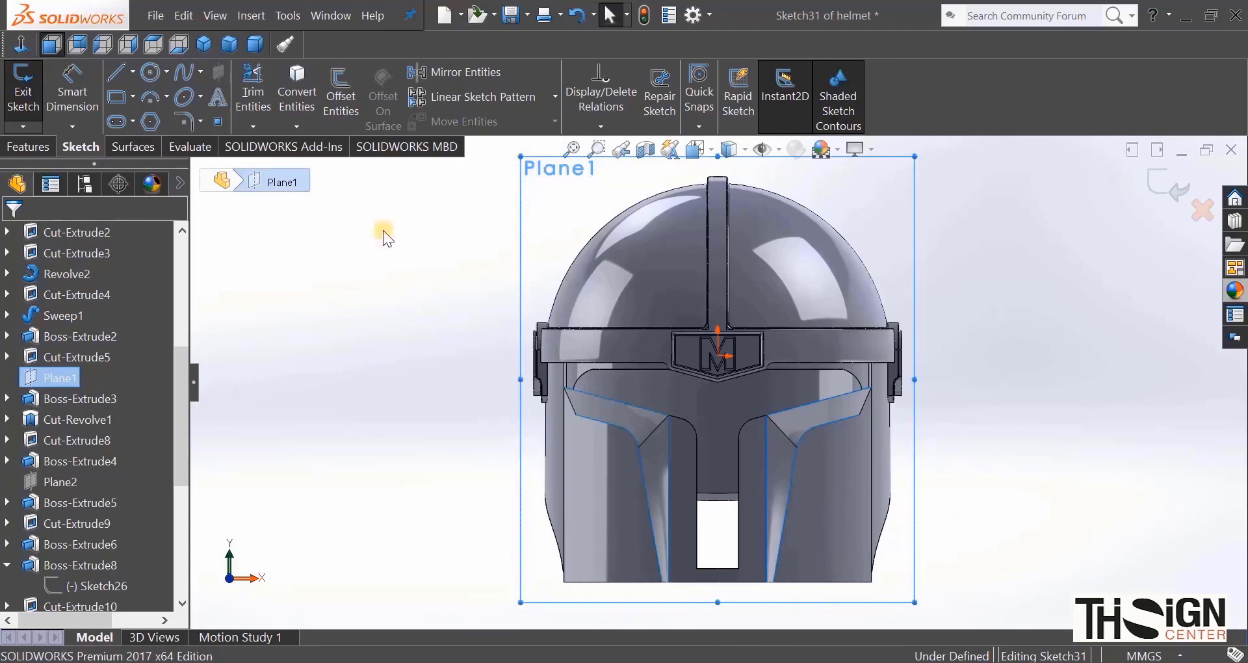
Step: Start converting visor-opening edges into the sketch, selecting one upper corner arc, the adjoining upper edge and the first lower badge edge
left_click(297, 91)
scroll(635, 383, "down", 5)
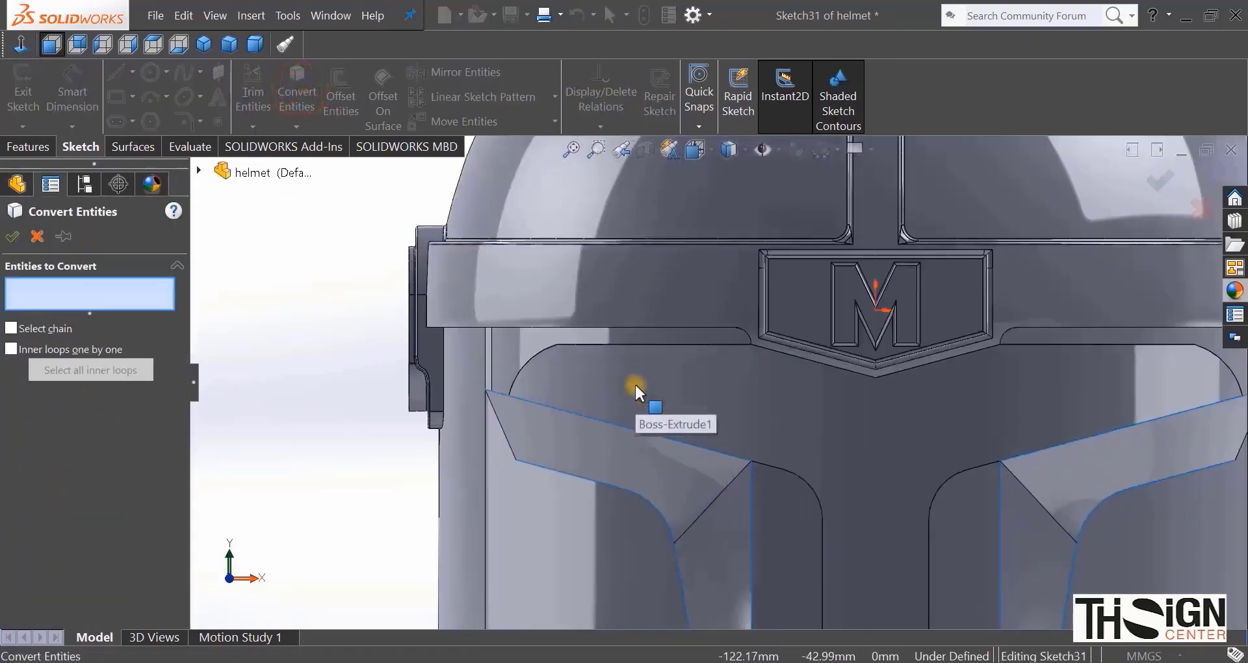
left_click(509, 354)
left_click(590, 336)
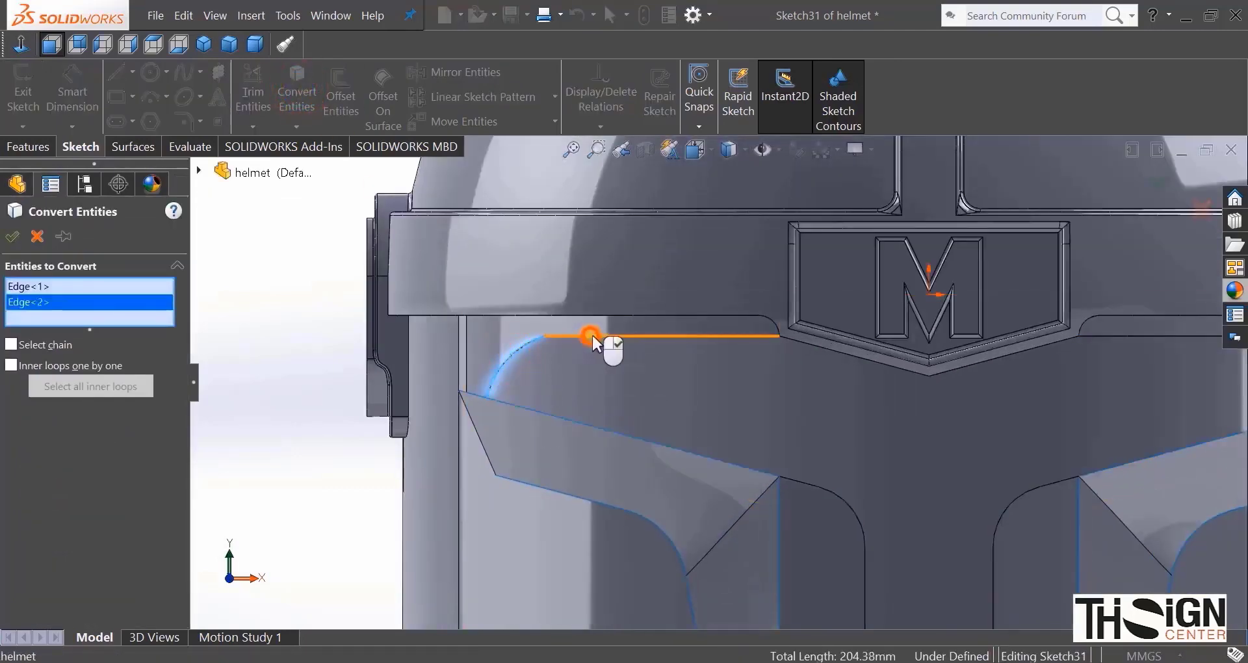
scroll(833, 334, "up", 2)
middle_click_drag(833, 334, 822, 256)
scroll(680, 250, "down", 5)
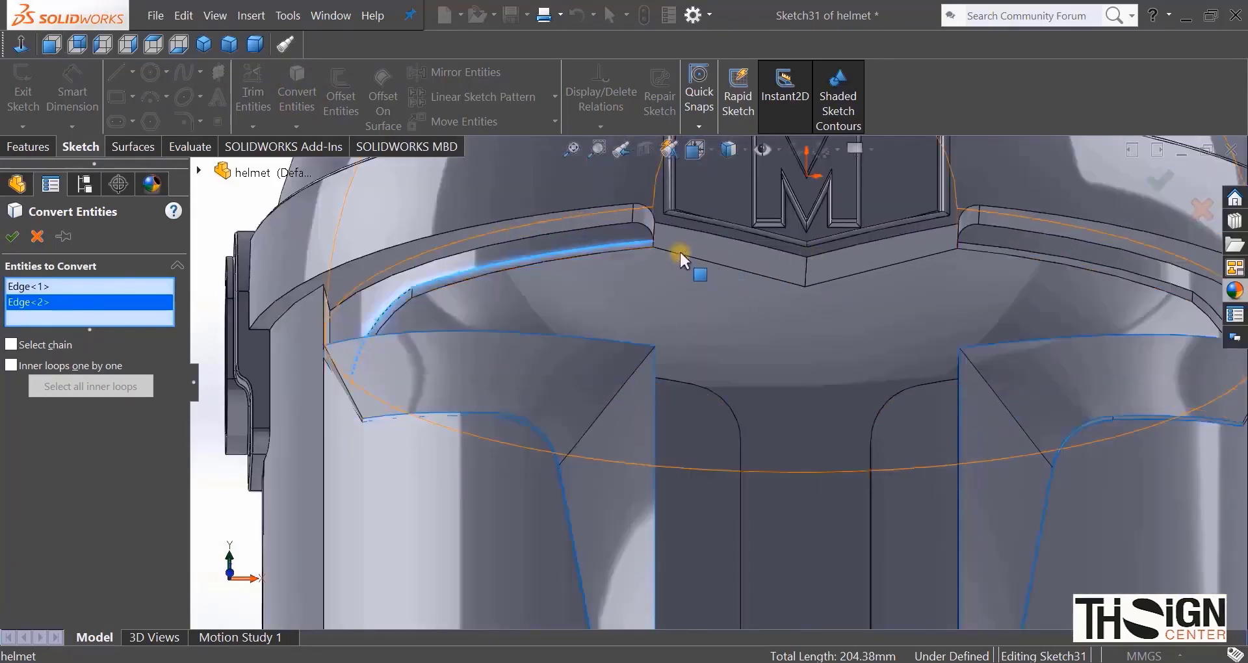
left_click(705, 296)
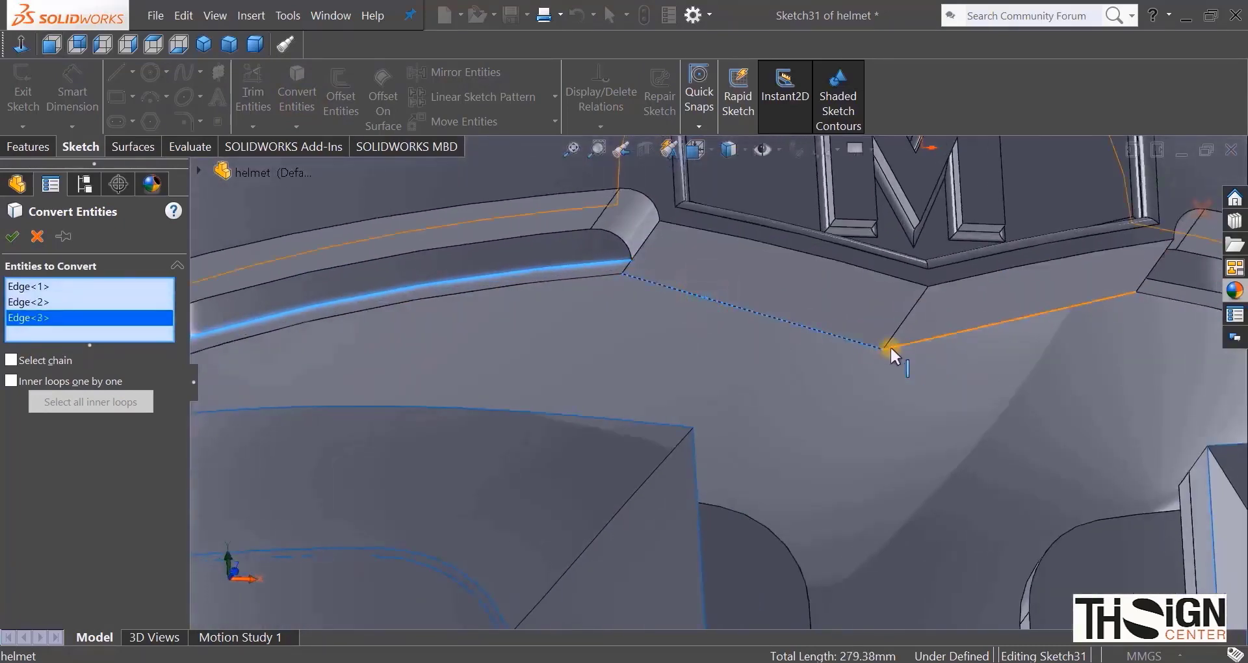
Step: Add the second lower badge edge, the opposite upper edge of the visor opening and its corner arc to the conversion
left_click(891, 345)
scroll(973, 358, "up", 3)
scroll(973, 358, "down", 3)
middle_click_drag(972, 357, 935, 382)
left_click(822, 346)
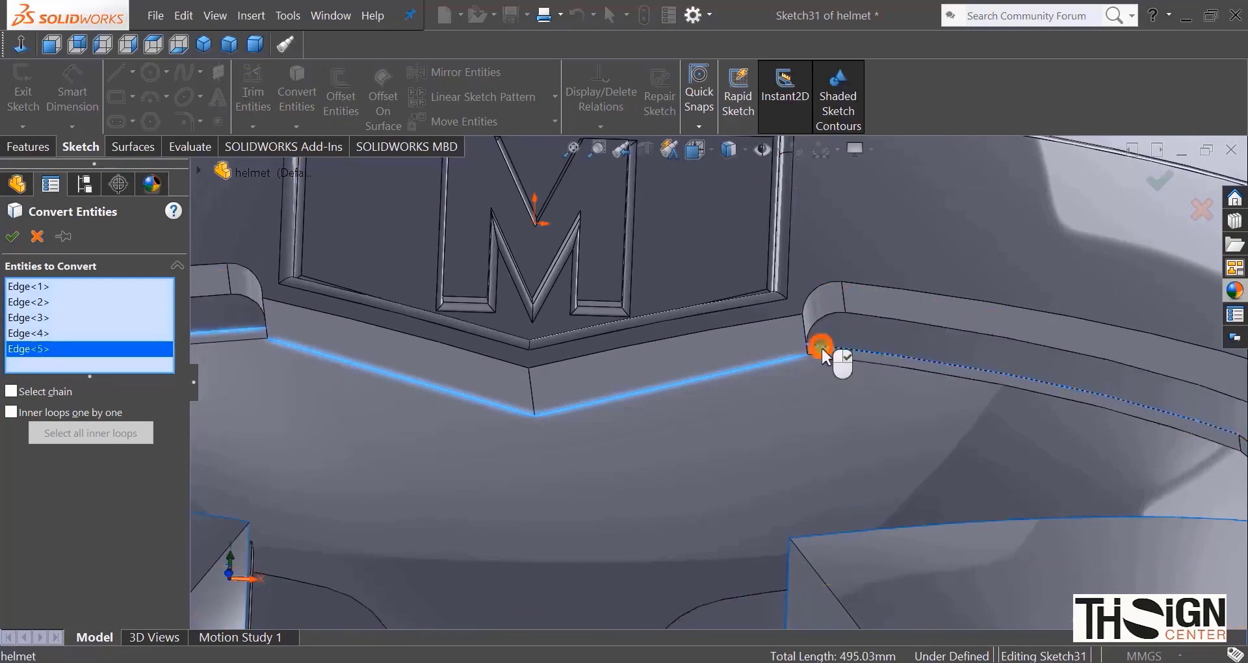
scroll(821, 346, "up", 3)
scroll(993, 416, "down", 3)
left_click(994, 433)
Step: Add the sloping lower edges of the visor opening and the rounded corners leading into the vertical slot to the conversion
scroll(969, 442, "up", 2)
middle_click_drag(936, 465, 924, 494)
left_click(747, 509)
scroll(744, 507, "up", 3)
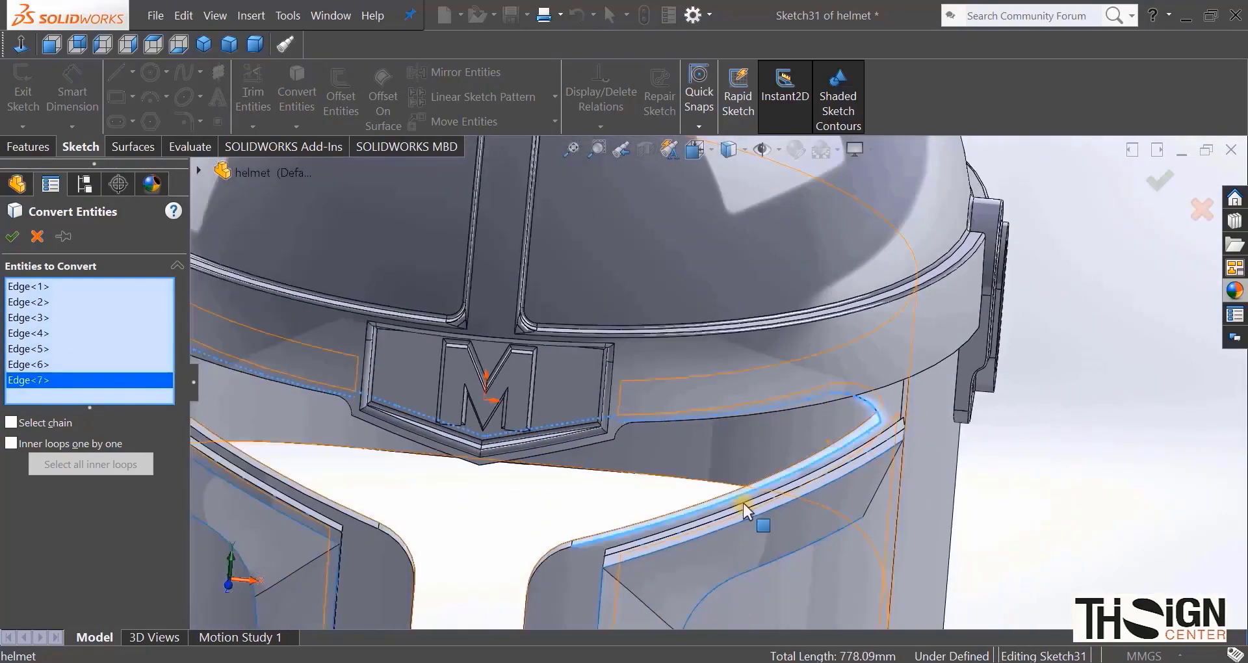
scroll(650, 540, "down", 3)
left_click(602, 469)
left_click(429, 475)
left_click(384, 435)
scroll(743, 553, "up", 3)
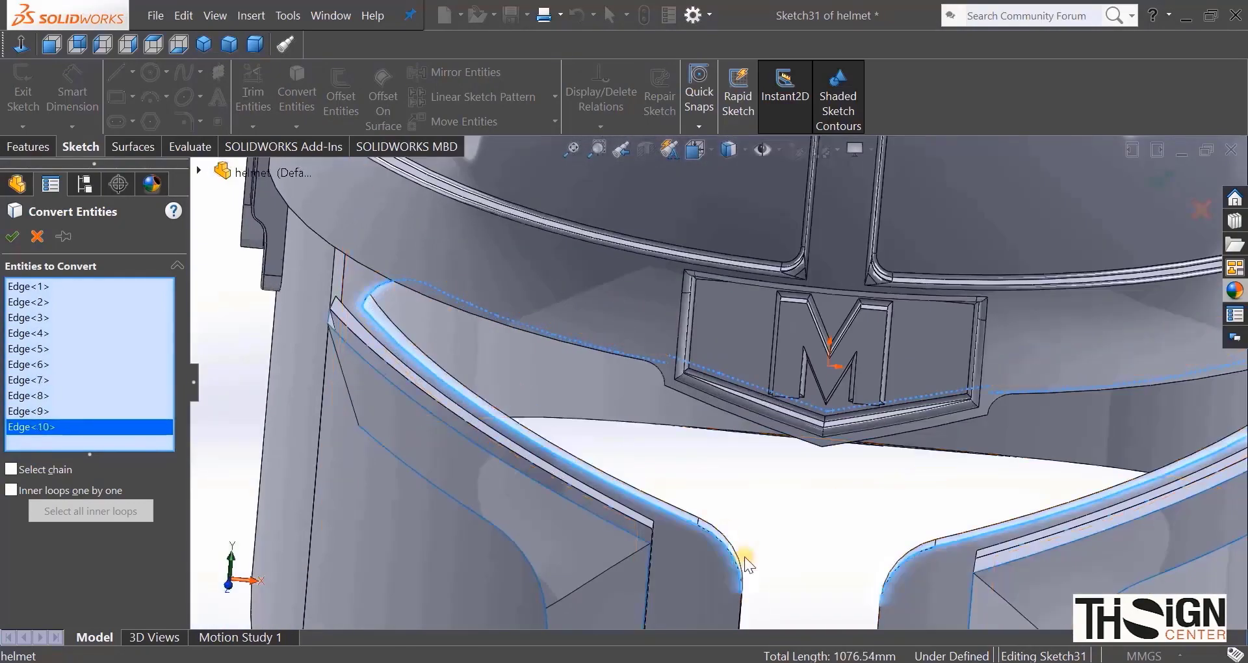
Step: Add the vertical slot's side and bottom edges, convert the complete visor outline, and exit the sketch
scroll(758, 529, "down", 3)
left_click(794, 416)
middle_click_drag(794, 417, 767, 474)
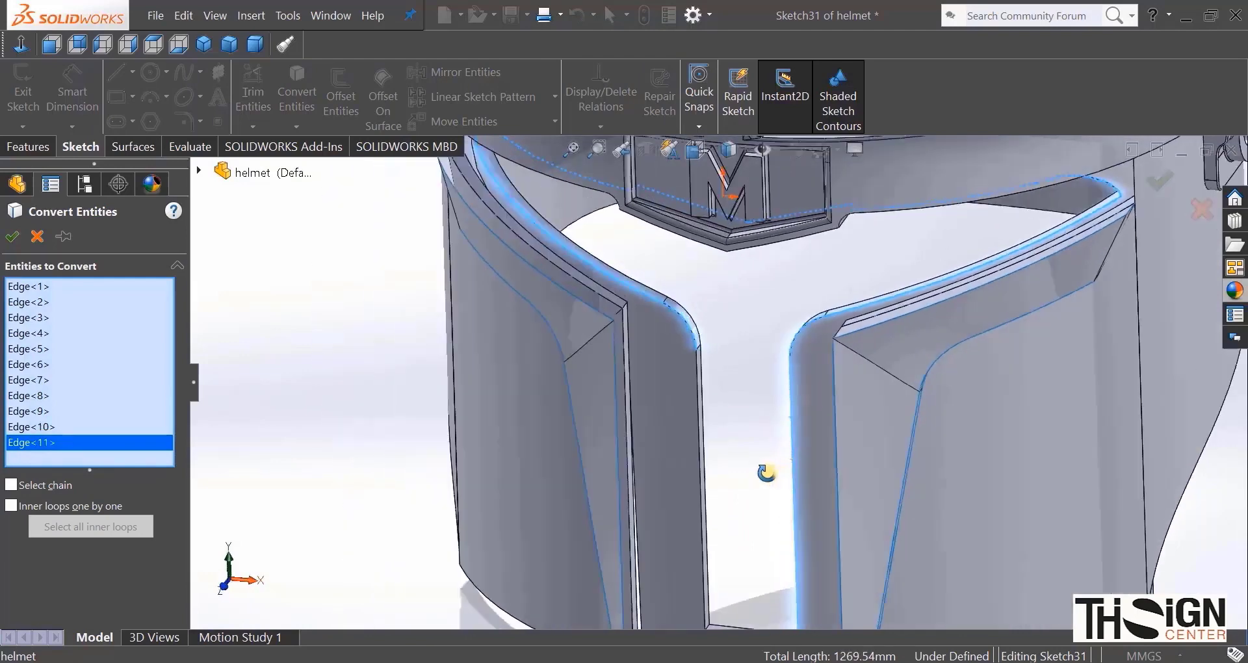
left_click(701, 414)
middle_click_drag(701, 414, 716, 488)
left_click(713, 491)
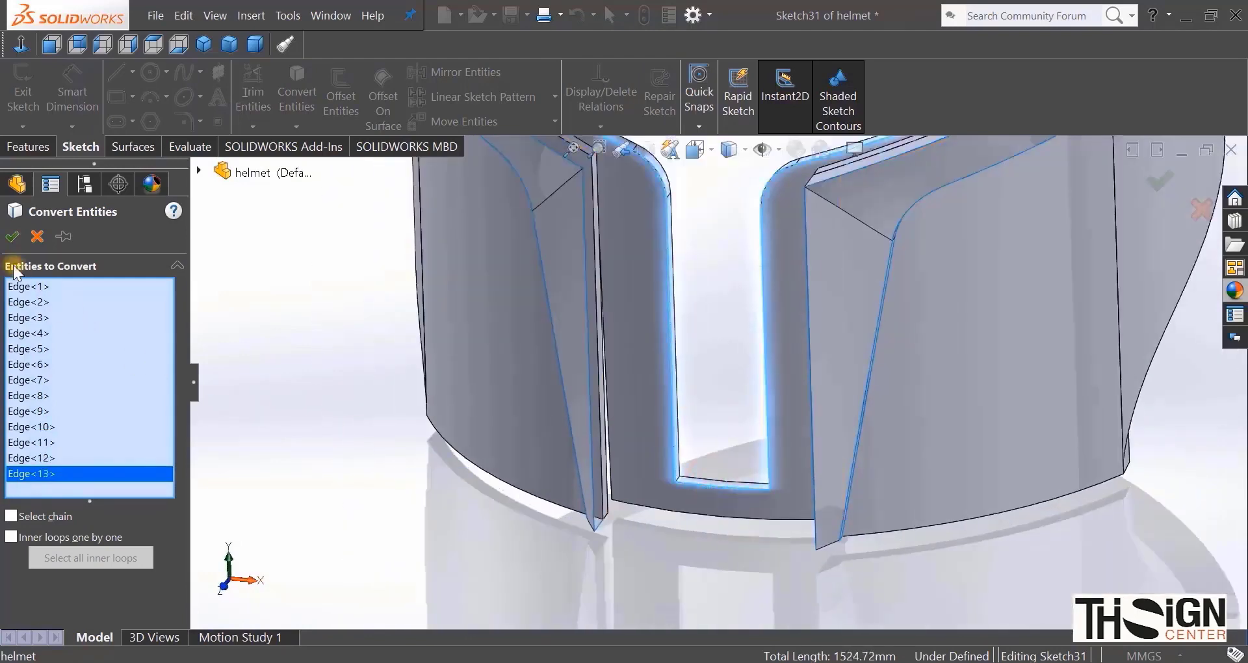
left_click(8, 240)
scroll(407, 428, "up", 3)
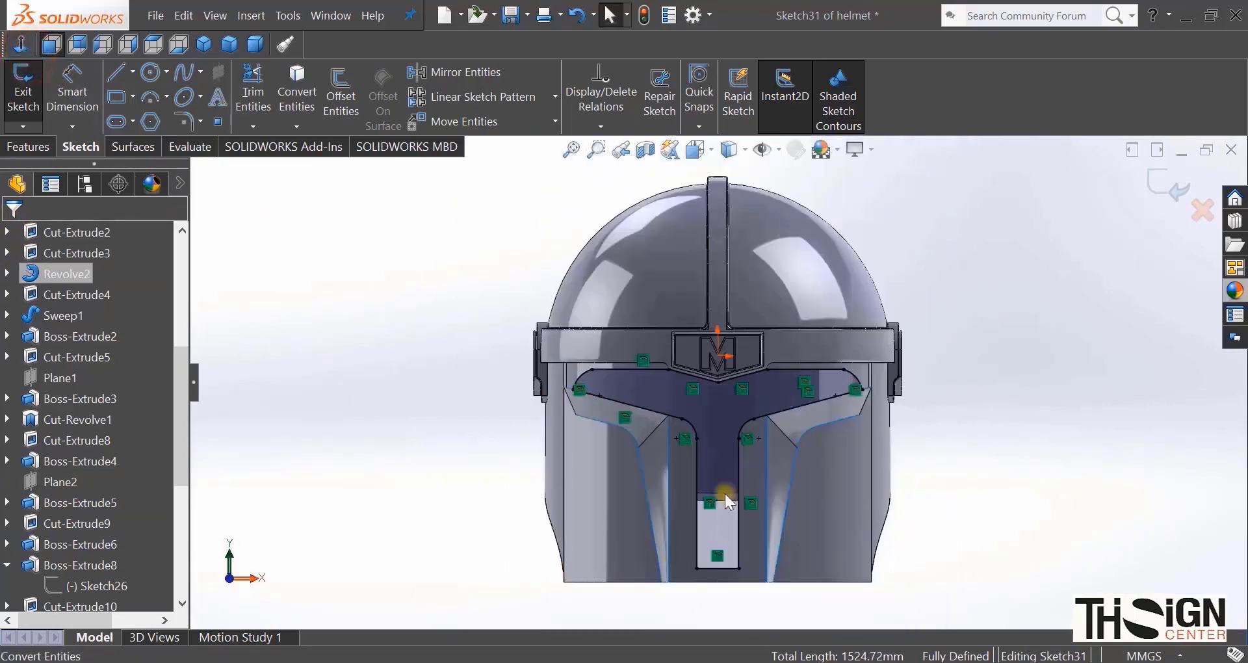
scroll(728, 481, "down", 2)
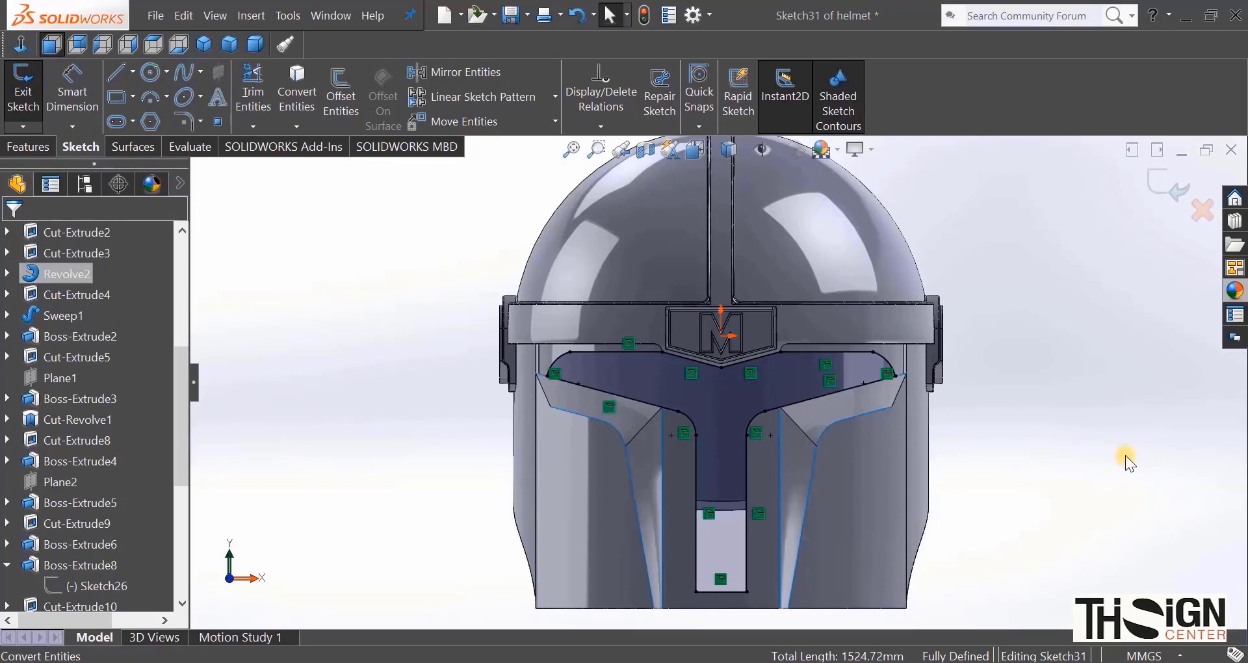
left_click(1155, 166)
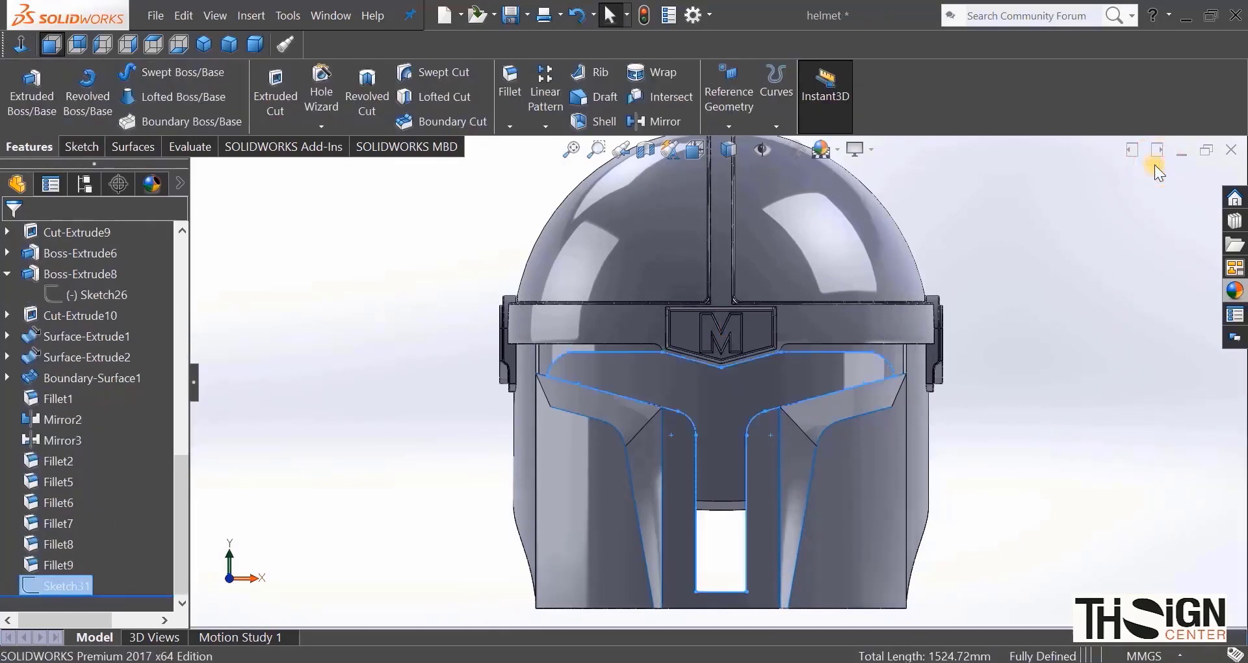
left_click(1128, 345)
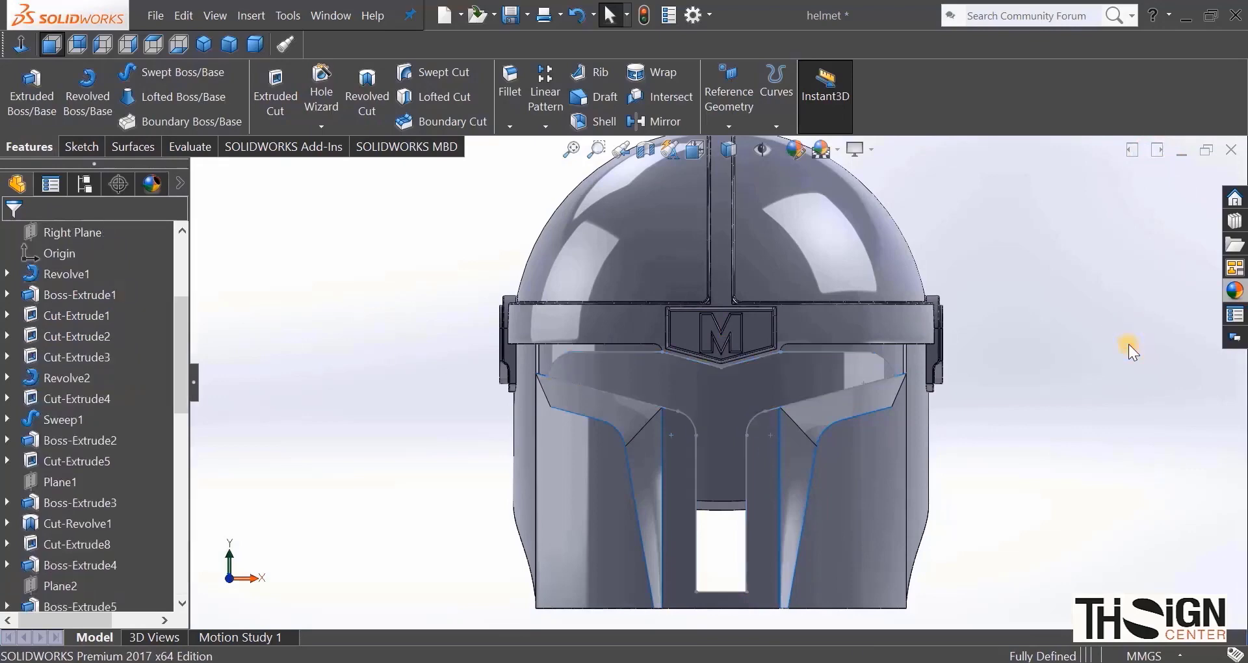
Step: Start a new sketch on the narrow downward-facing Cut-Extrude5 face above the visor opening and orient the view normal to it
scroll(709, 390, "down", 5)
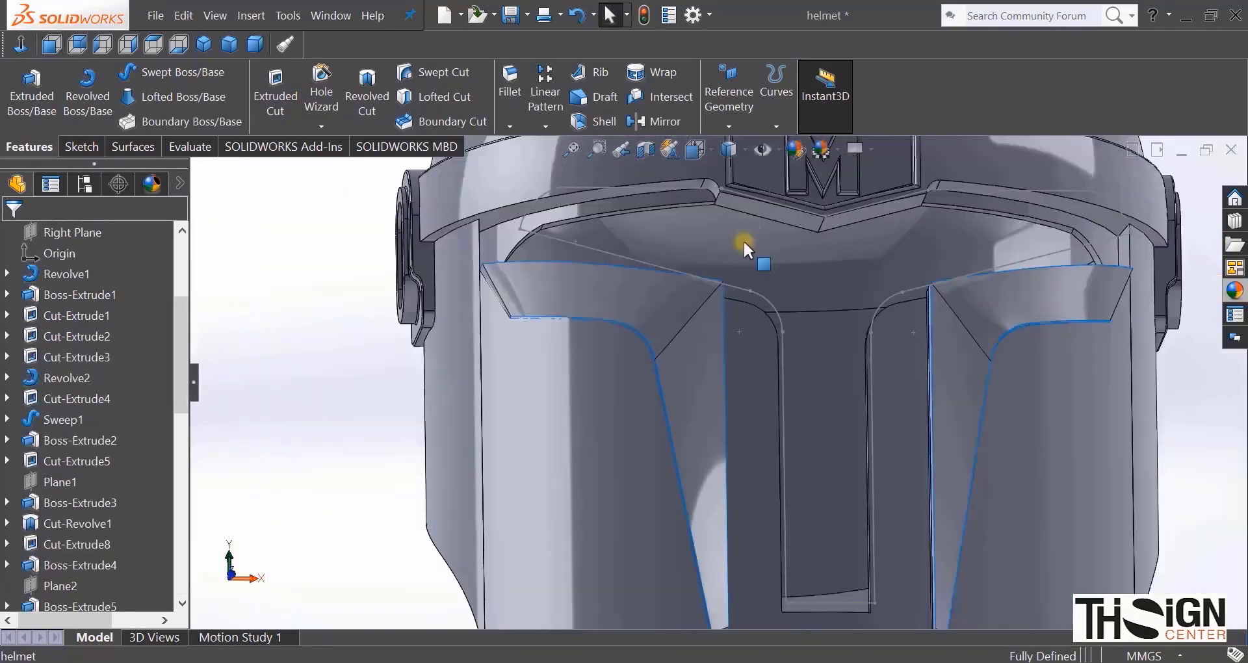
middle_click_drag(743, 239, 731, 204)
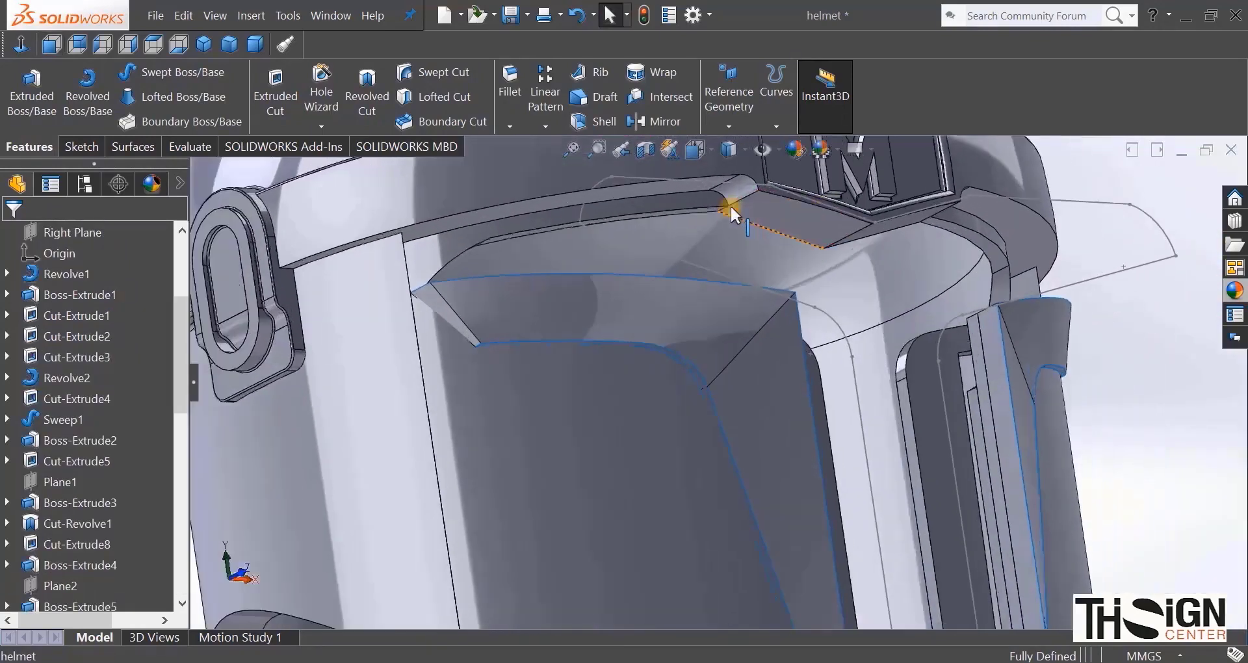
scroll(731, 204, "down", 3)
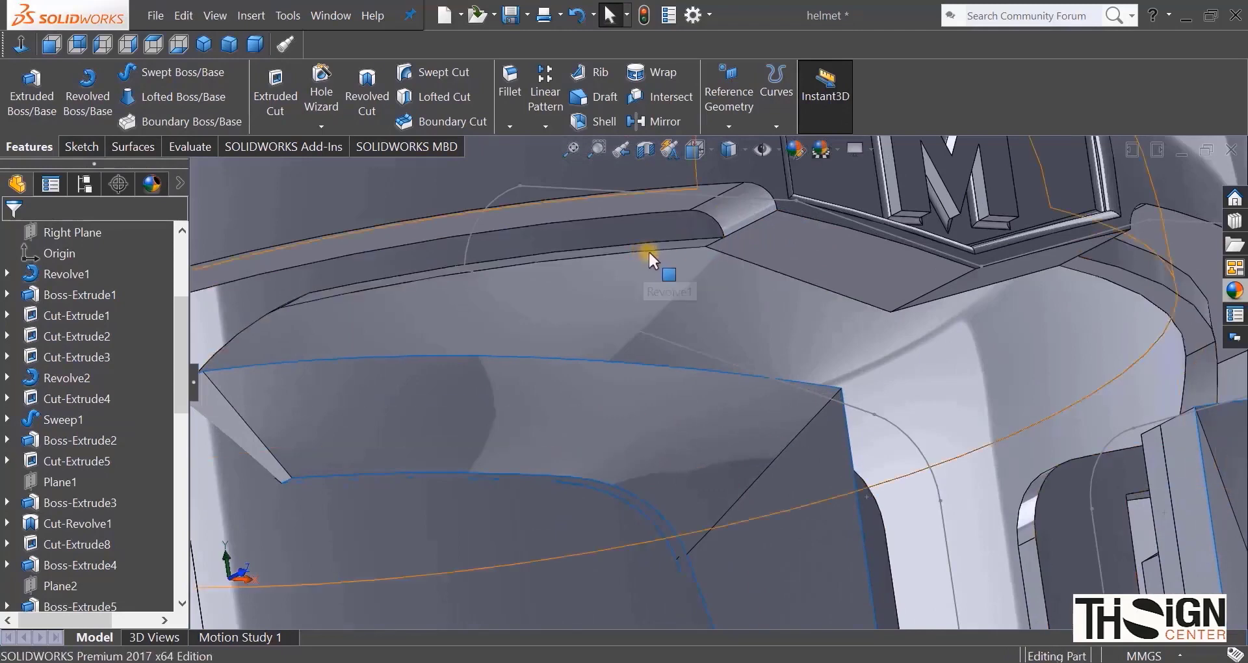
left_click(658, 244)
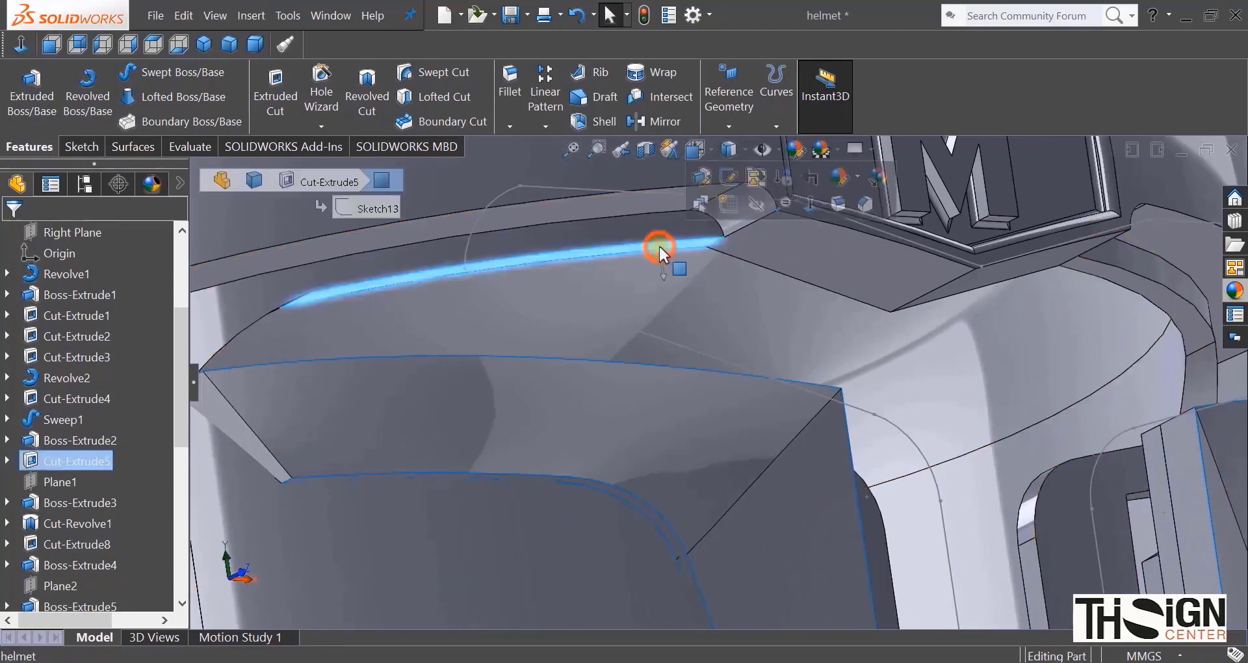
left_click(728, 208)
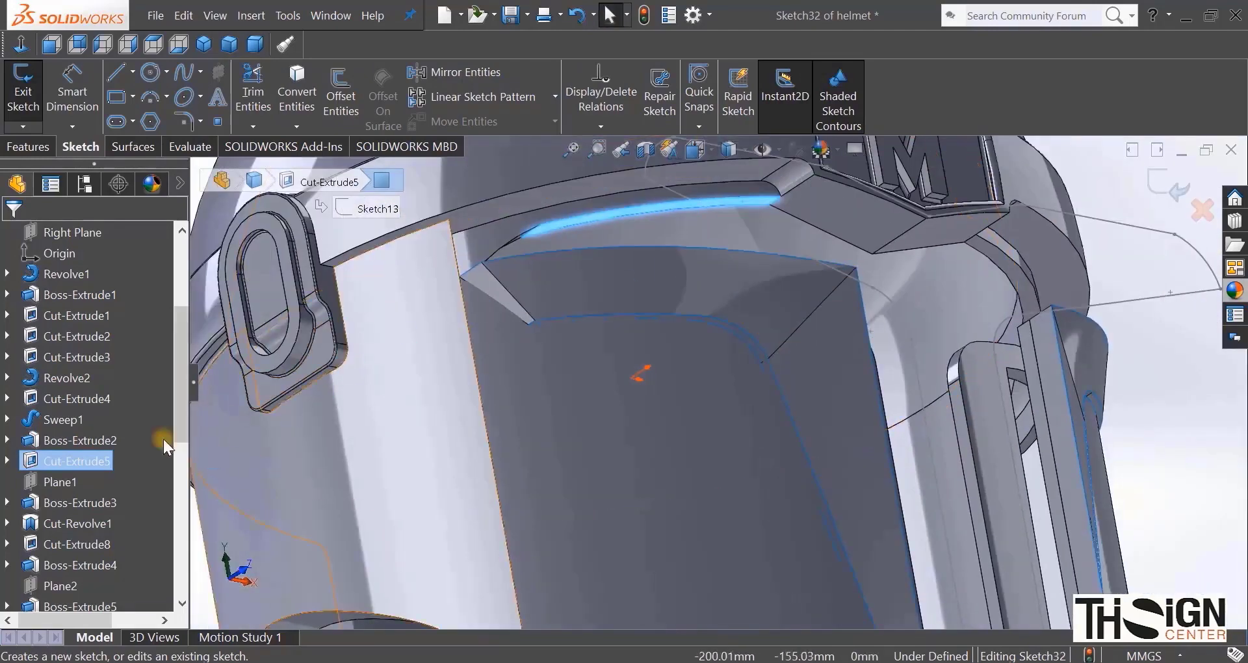
scroll(94, 471, "down", 10)
left_click(66, 582)
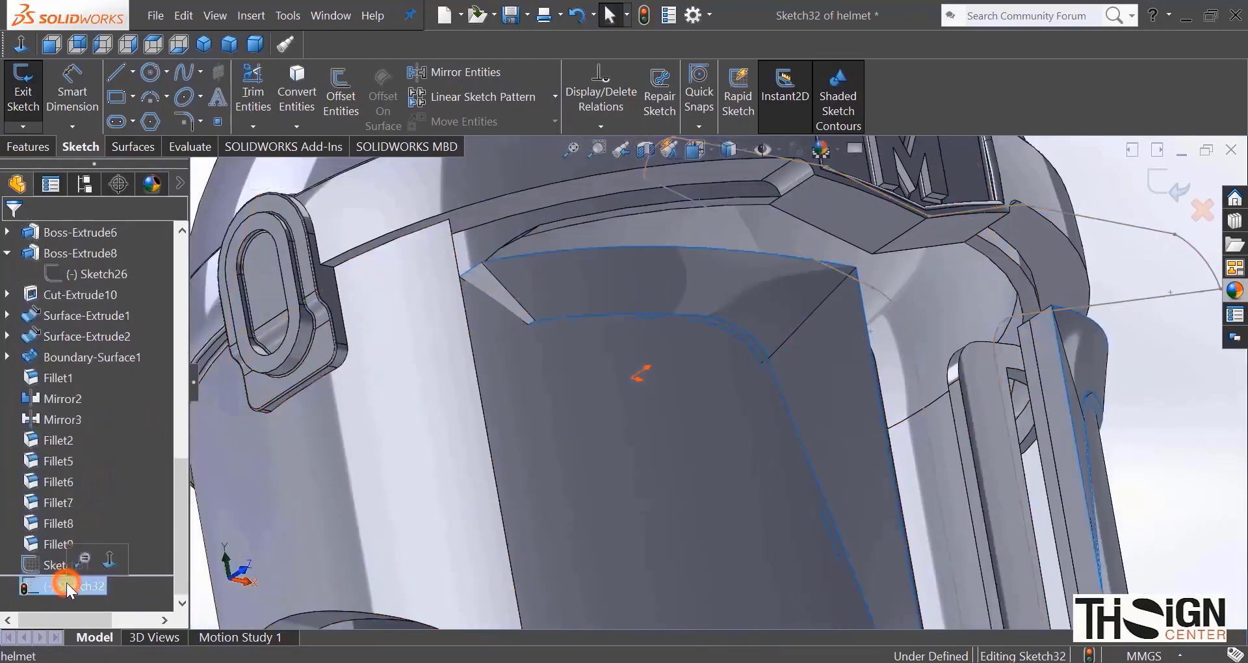
left_click(110, 556)
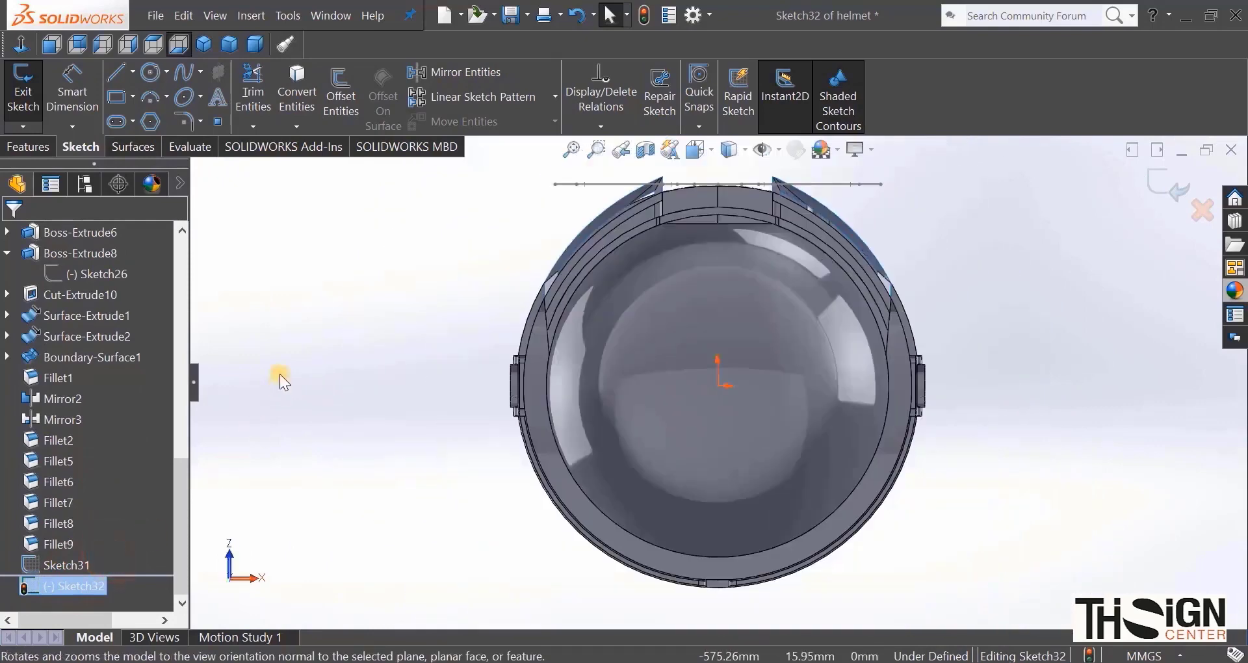
Step: Sketch a circle centred on the origin, with its radius reaching the narrow ledge face where it meets the badge
left_click(150, 71)
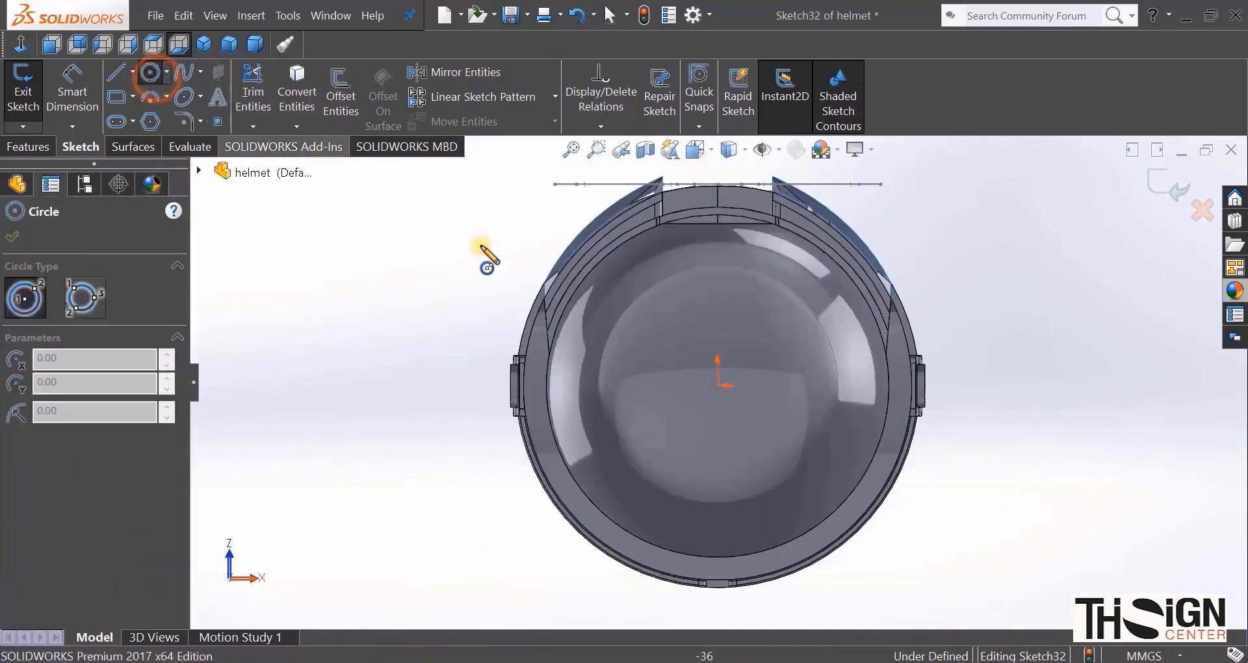
left_click(718, 388)
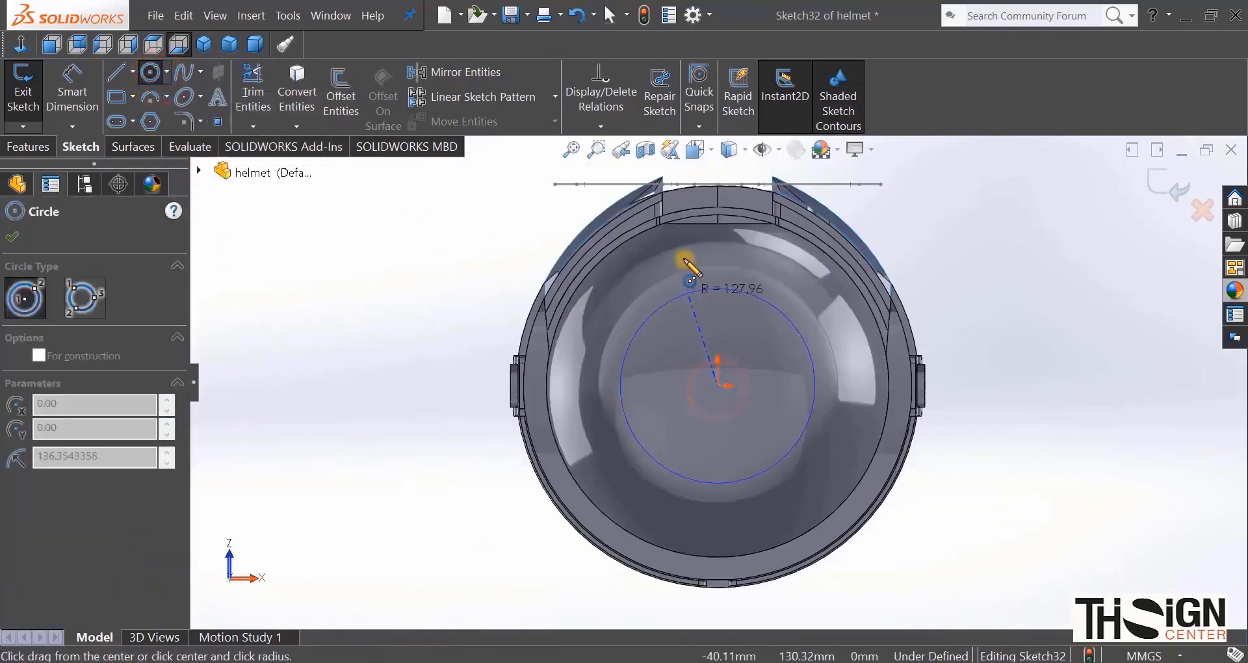
scroll(684, 255, "down", 3)
scroll(686, 254, "down", 2)
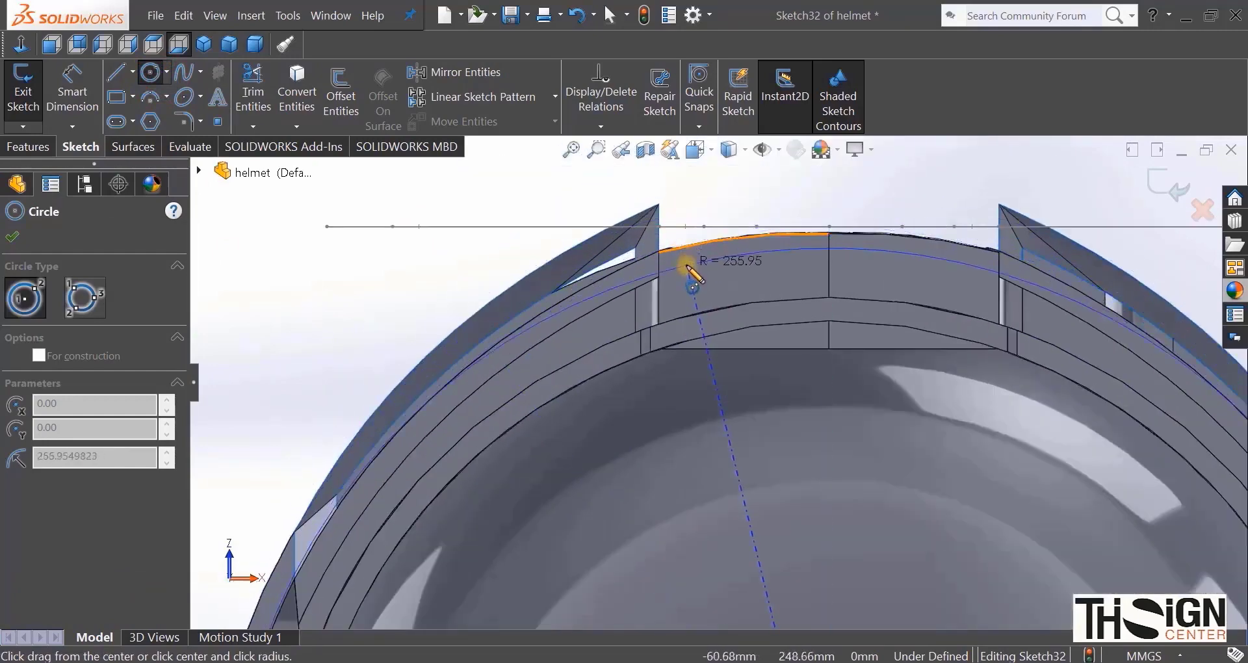
scroll(689, 273, "up", 5)
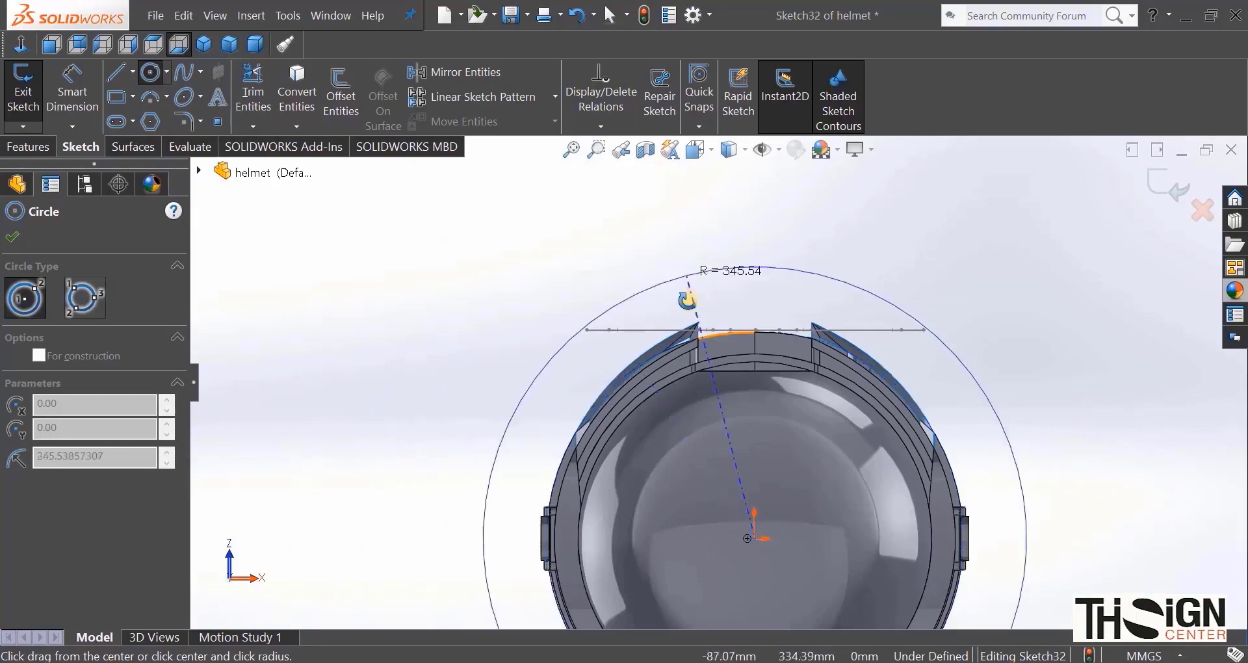
mouse_move(688, 295)
middle_mouse_down()
mouse_move(776, 563)
mouse_move(789, 544)
mouse_move(741, 423)
middle_mouse_up()
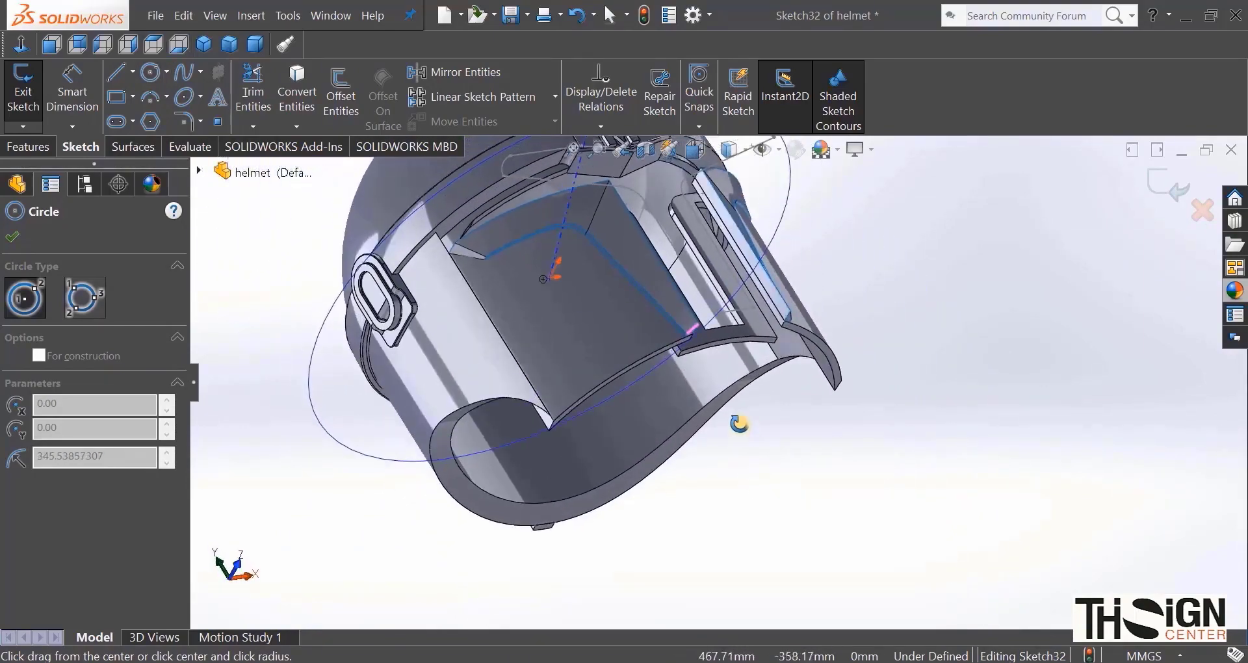
scroll(578, 215, "down", 4)
scroll(595, 256, "down", 2)
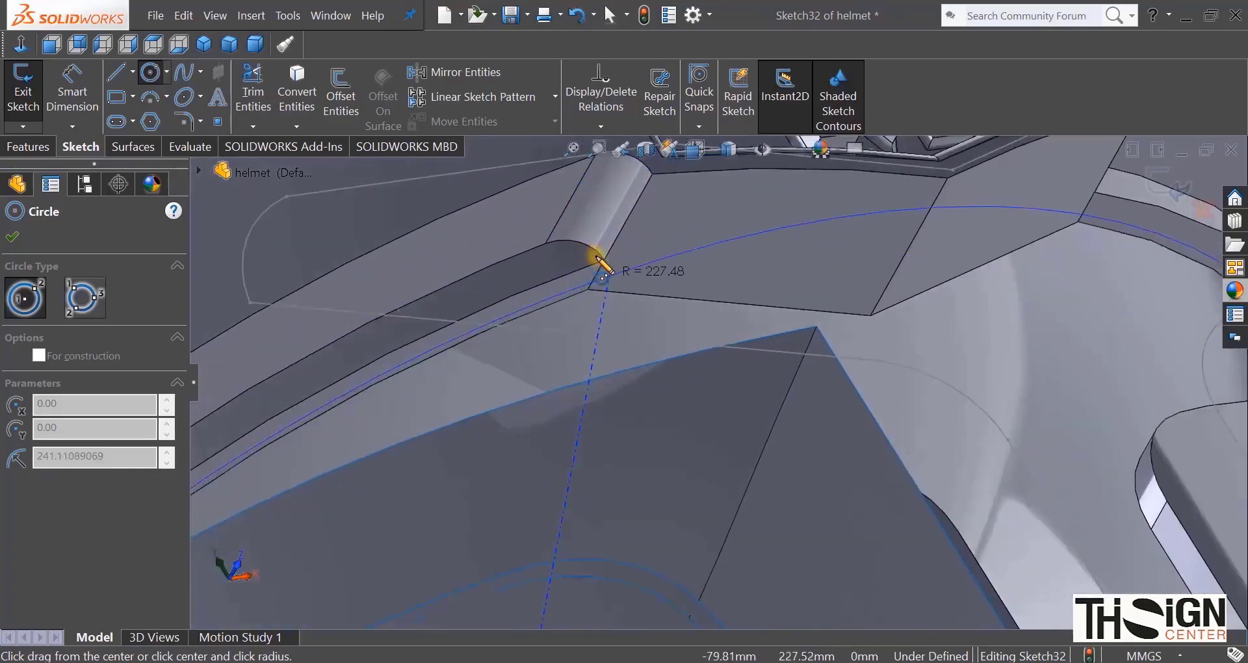
left_click(596, 267)
scroll(660, 370, "up", 5)
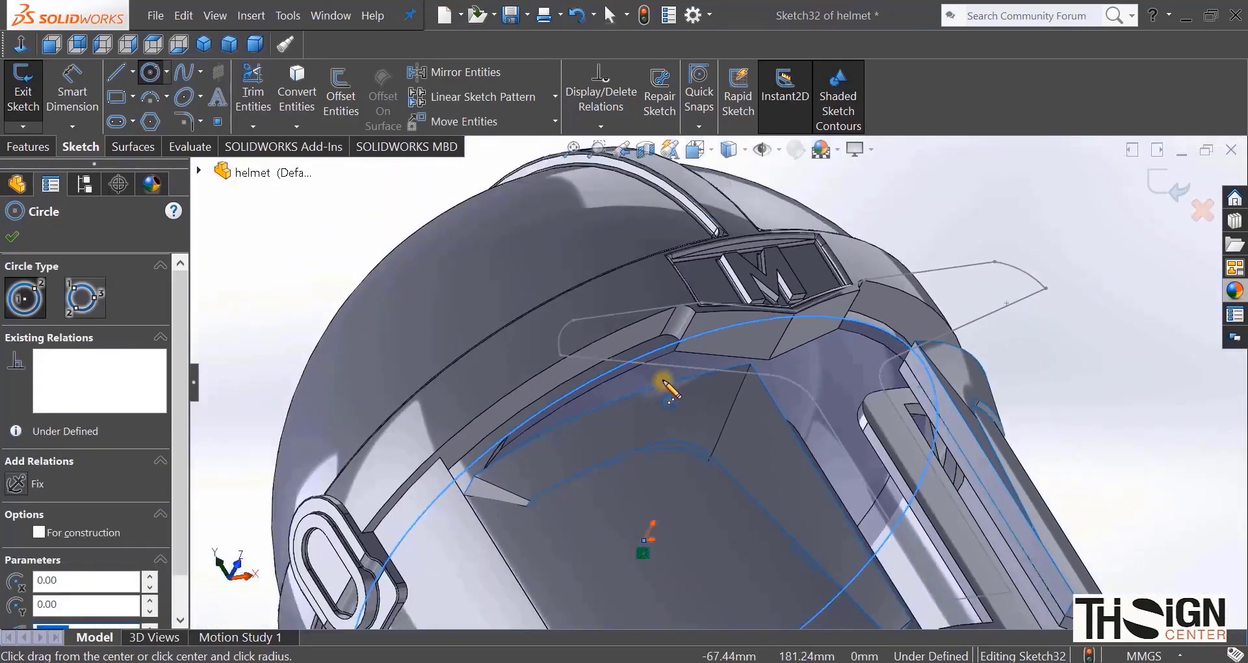
left_click(9, 242)
scroll(407, 365, "up", 5)
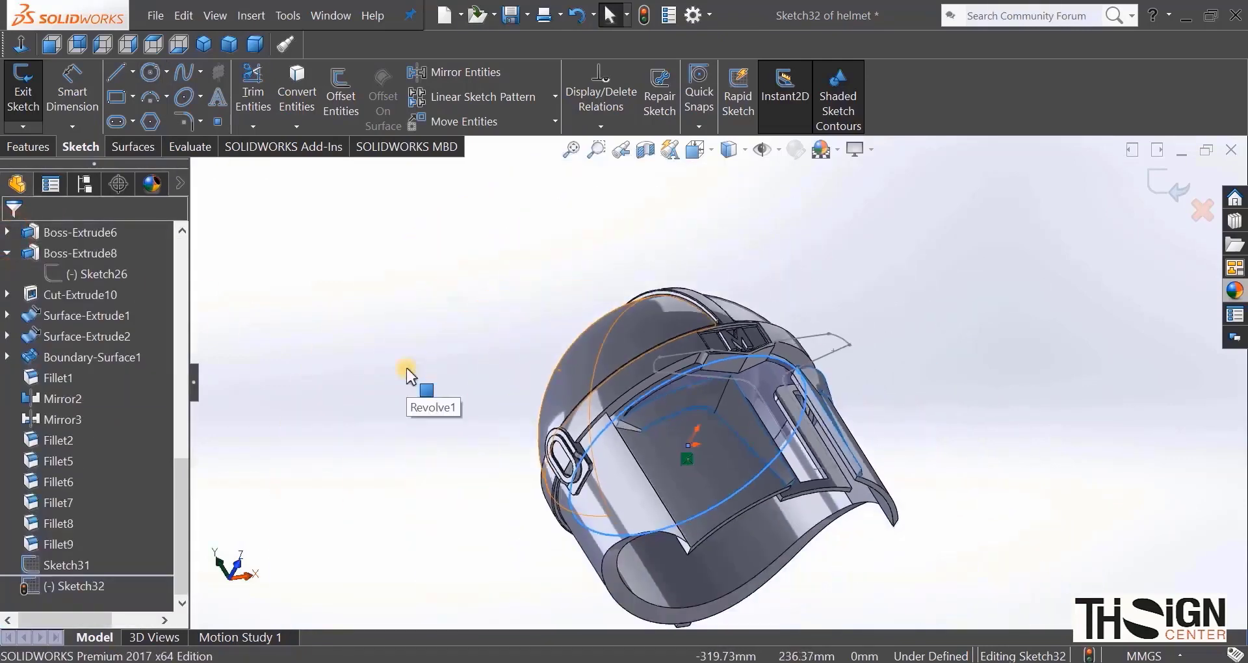
Step: View the sketch plane straight on and convert the short helmet edges crossing the circle on both sides
left_click(23, 44)
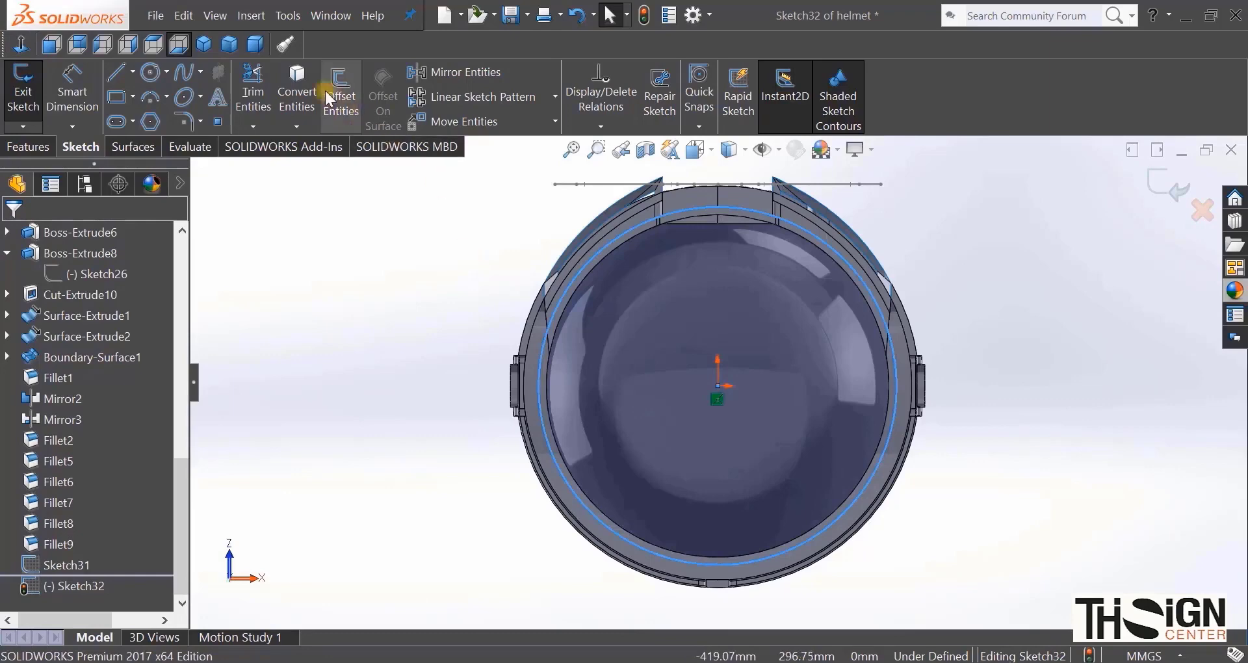
left_click(301, 81)
scroll(597, 300, "down", 5)
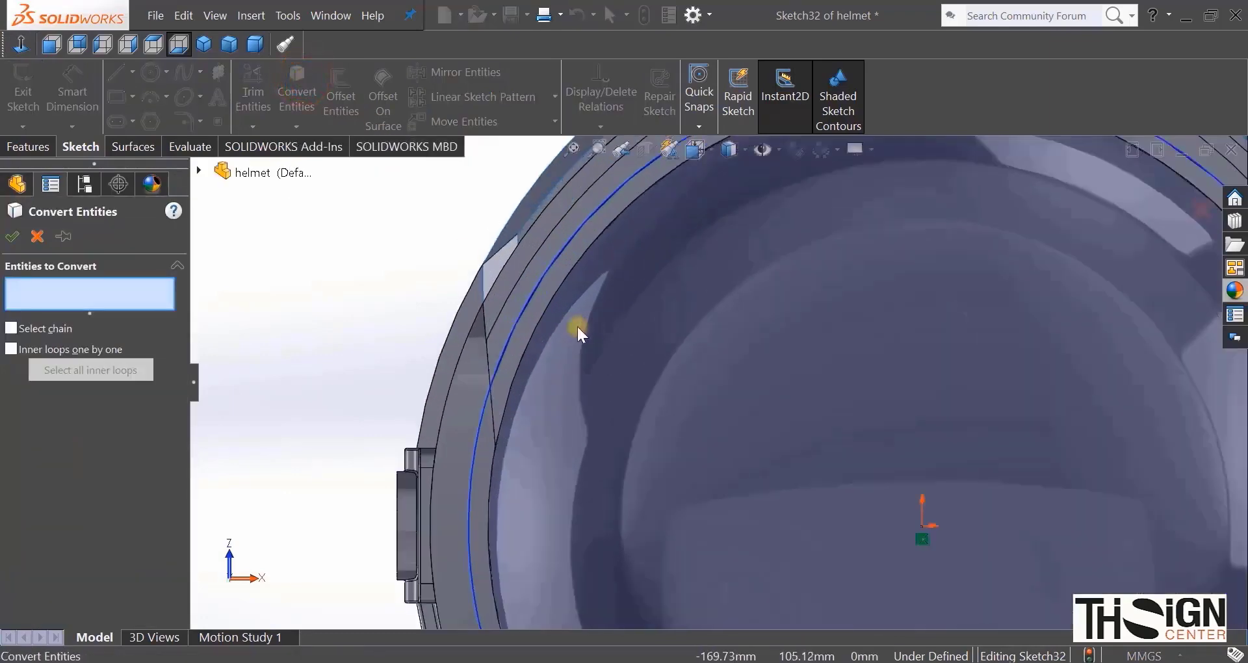
left_click(489, 364)
scroll(554, 418, "up", 5)
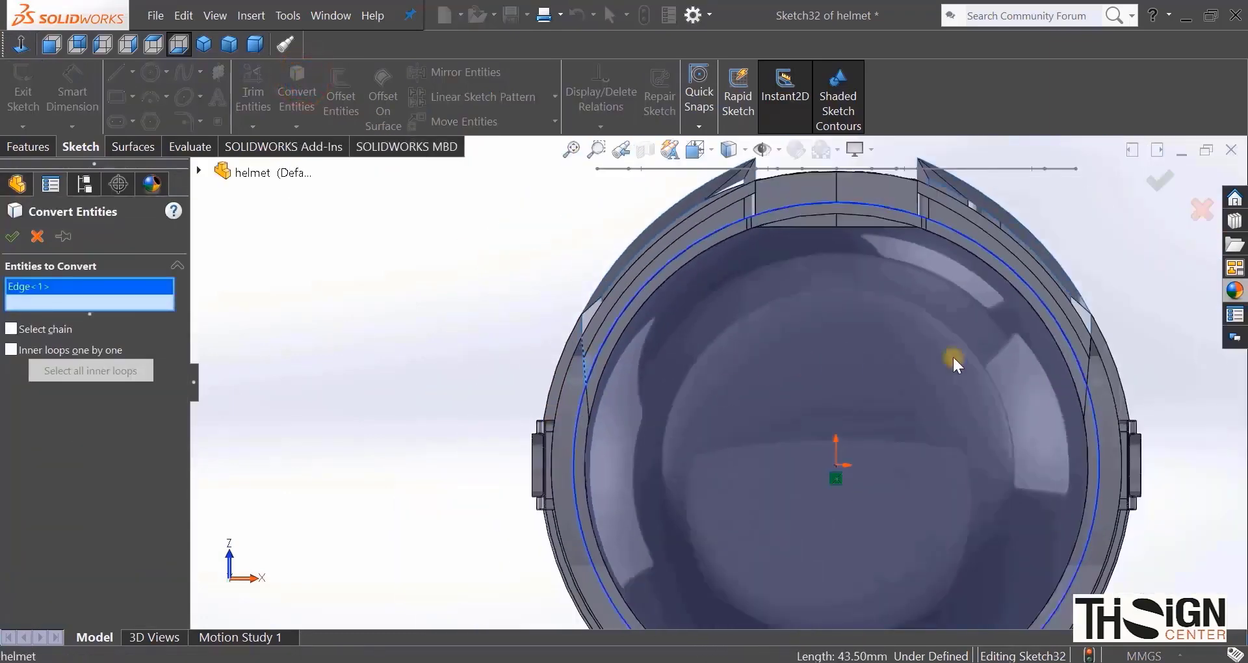
left_click(1094, 379)
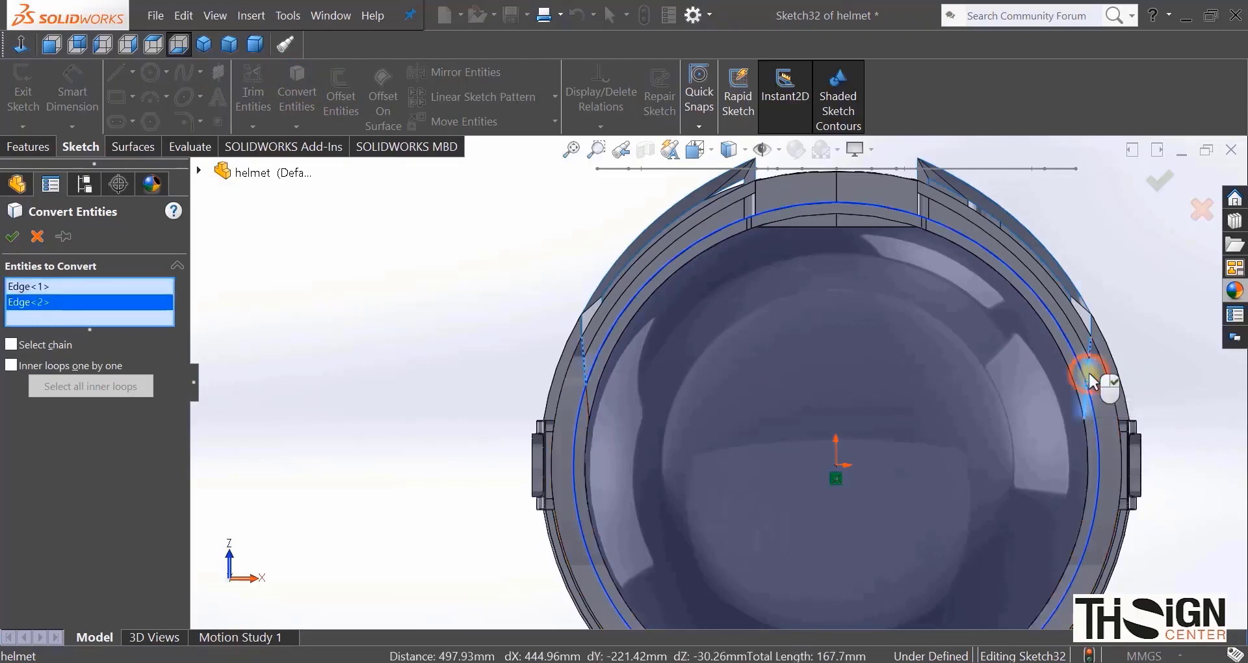
left_click(21, 232)
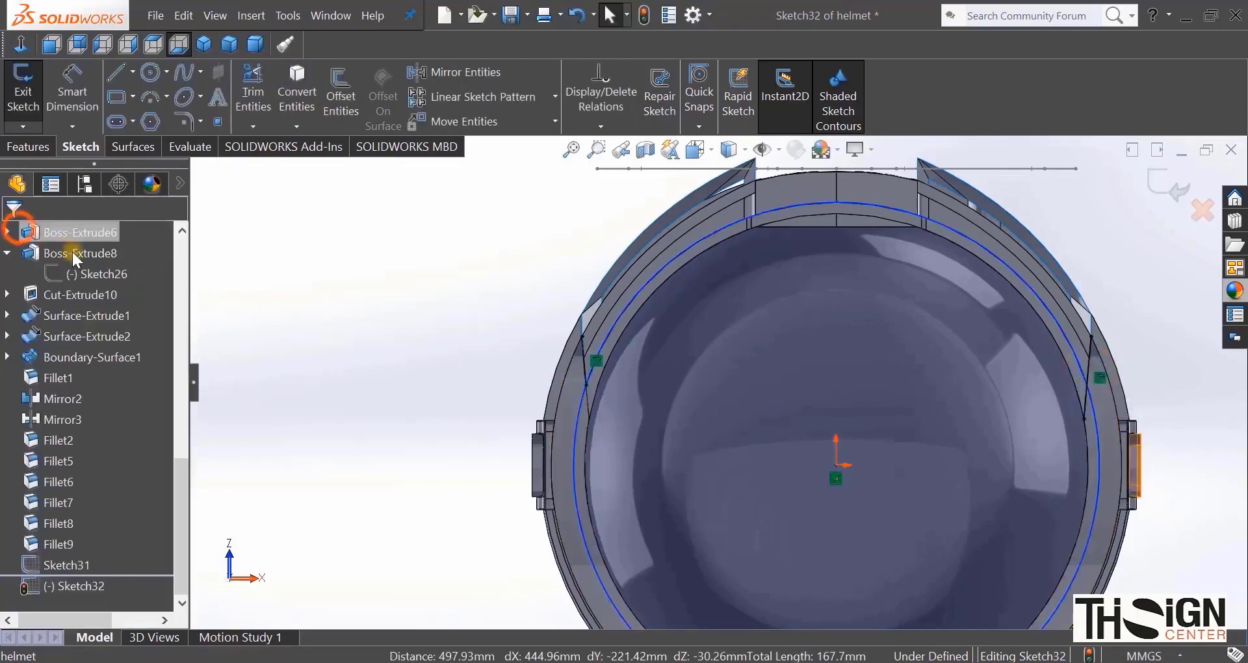
Step: Power-trim the circle to its front arc between the two side edges and trim away the converted edges
left_click(253, 98)
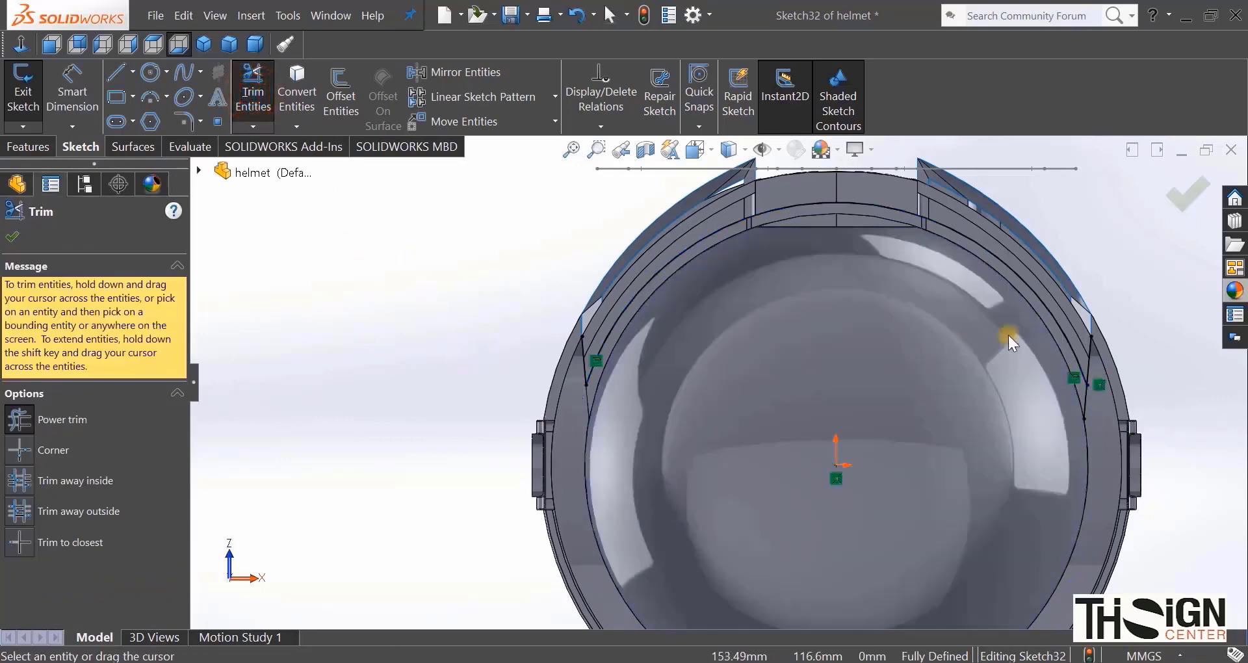
scroll(1012, 343, "down", 1)
mouse_move(491, 348)
left_mouse_down()
mouse_move(532, 384)
mouse_move(1131, 412)
left_mouse_up()
left_click_drag(1083, 323, 1120, 387)
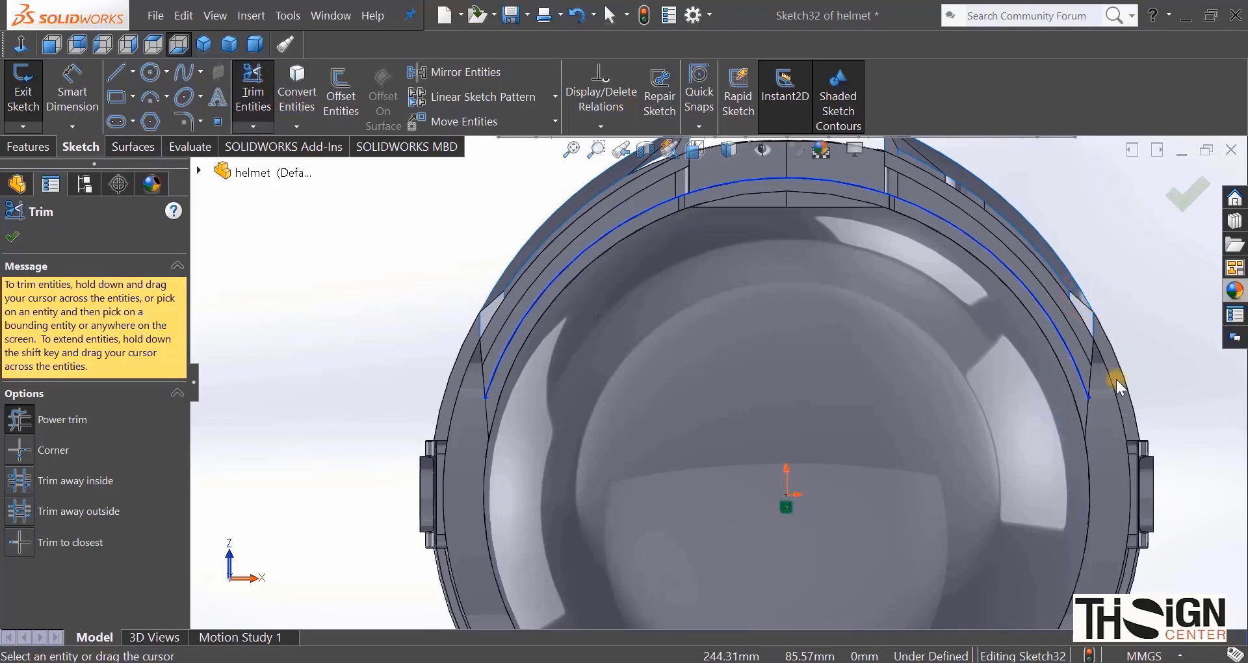
Step: Finish trimming and exit the front arc sketch
left_click(12, 236)
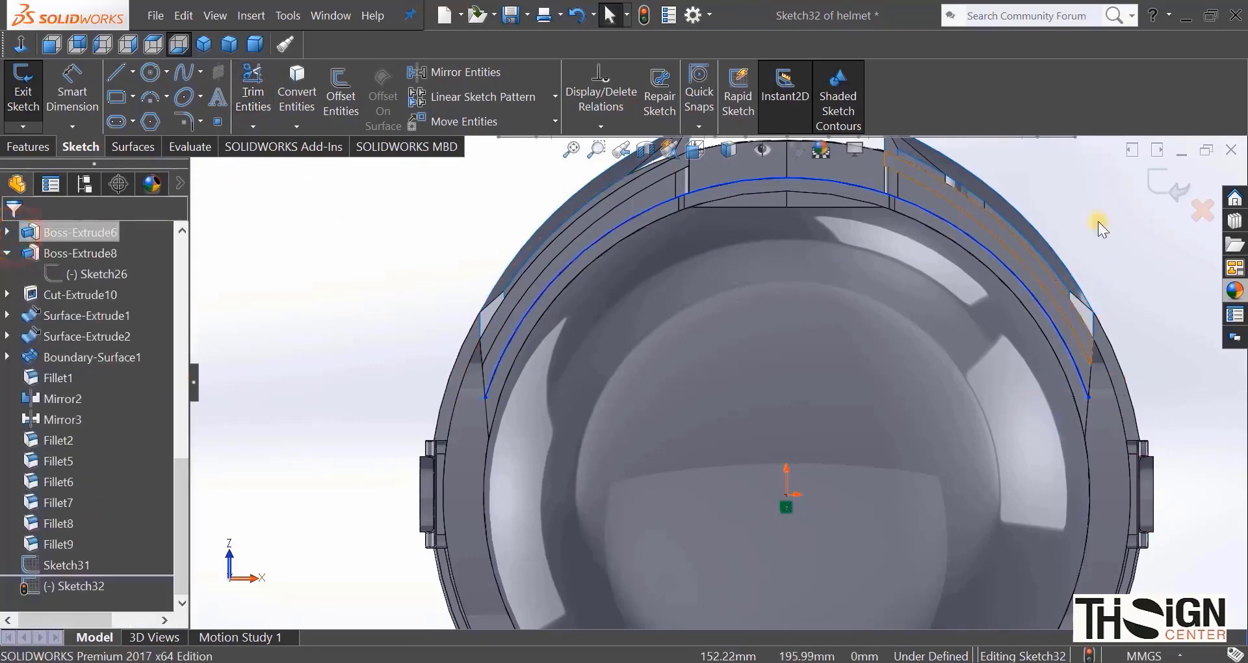
left_click(1168, 188)
scroll(494, 245, "up", 1)
left_click(451, 234)
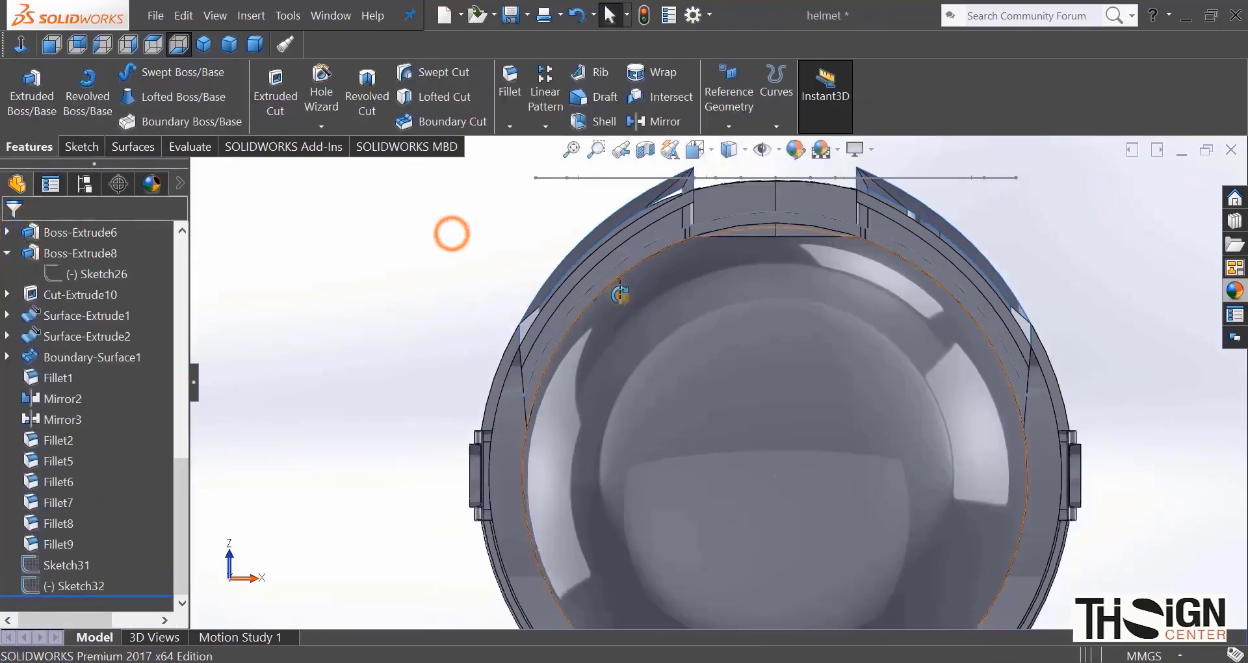
Step: Create a projected curve, sketch on sketch, from the visor outline Sketch31 and the front arc sketch
mouse_move(621, 292)
middle_mouse_down()
mouse_move(663, 481)
mouse_move(732, 556)
mouse_move(743, 596)
middle_mouse_up()
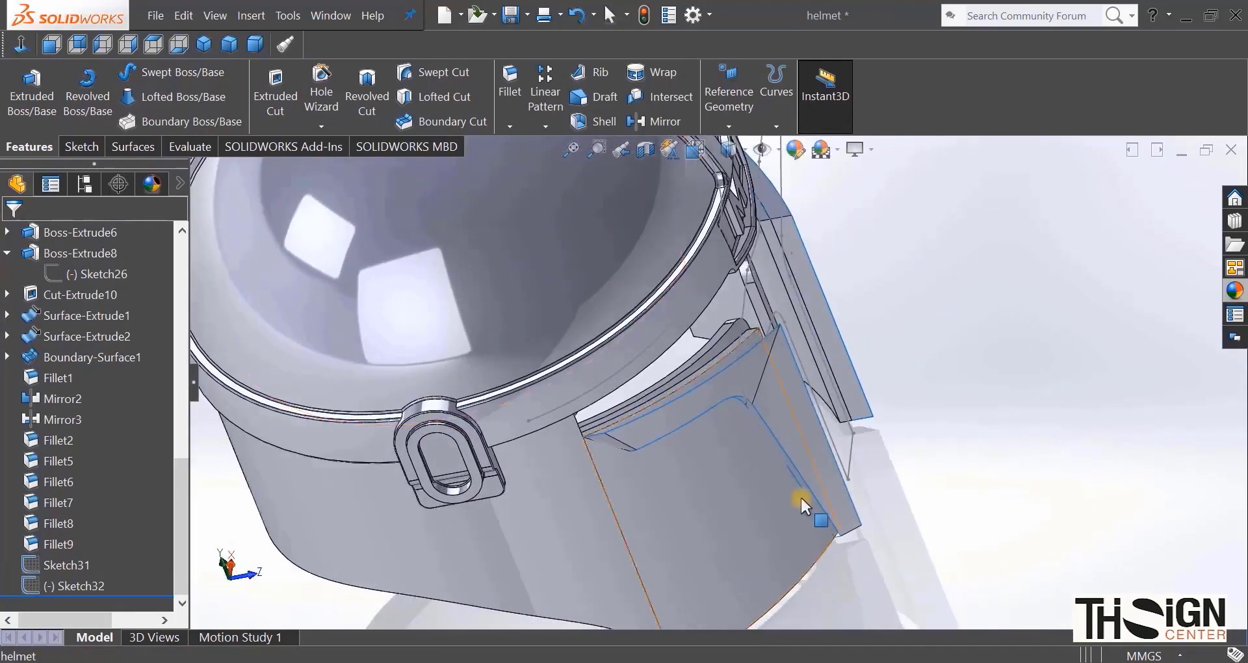
scroll(790, 384, "up", 2)
scroll(721, 267, "down", 2)
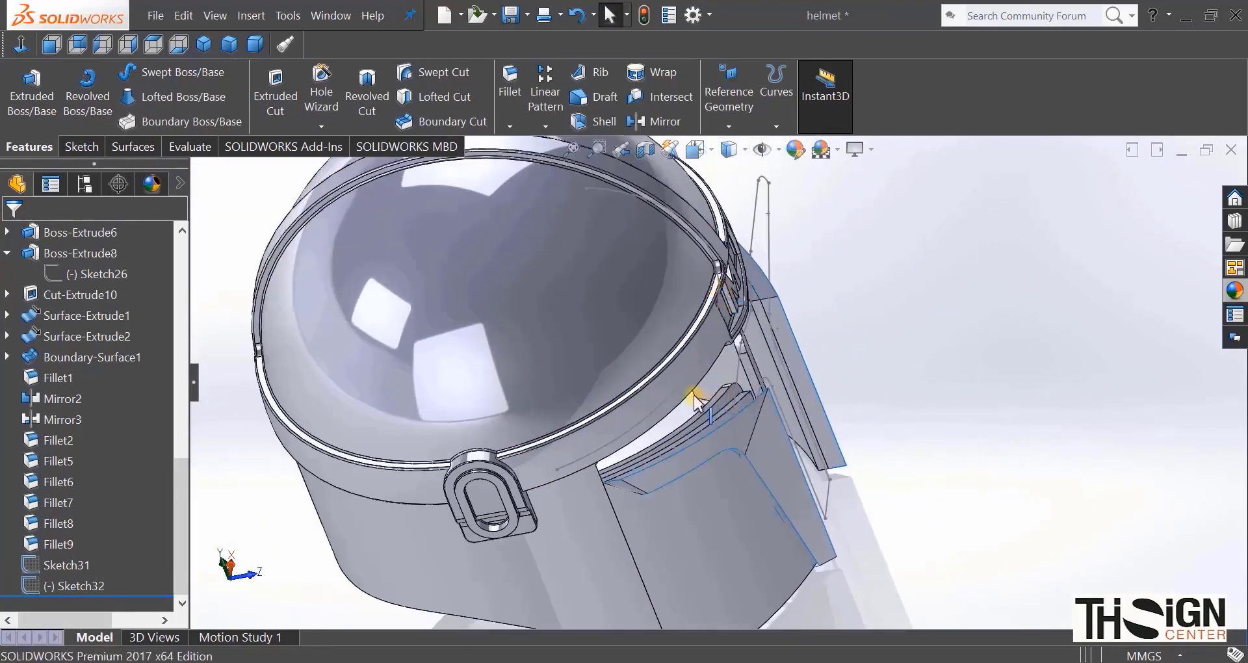
left_click(679, 389)
left_click(979, 356)
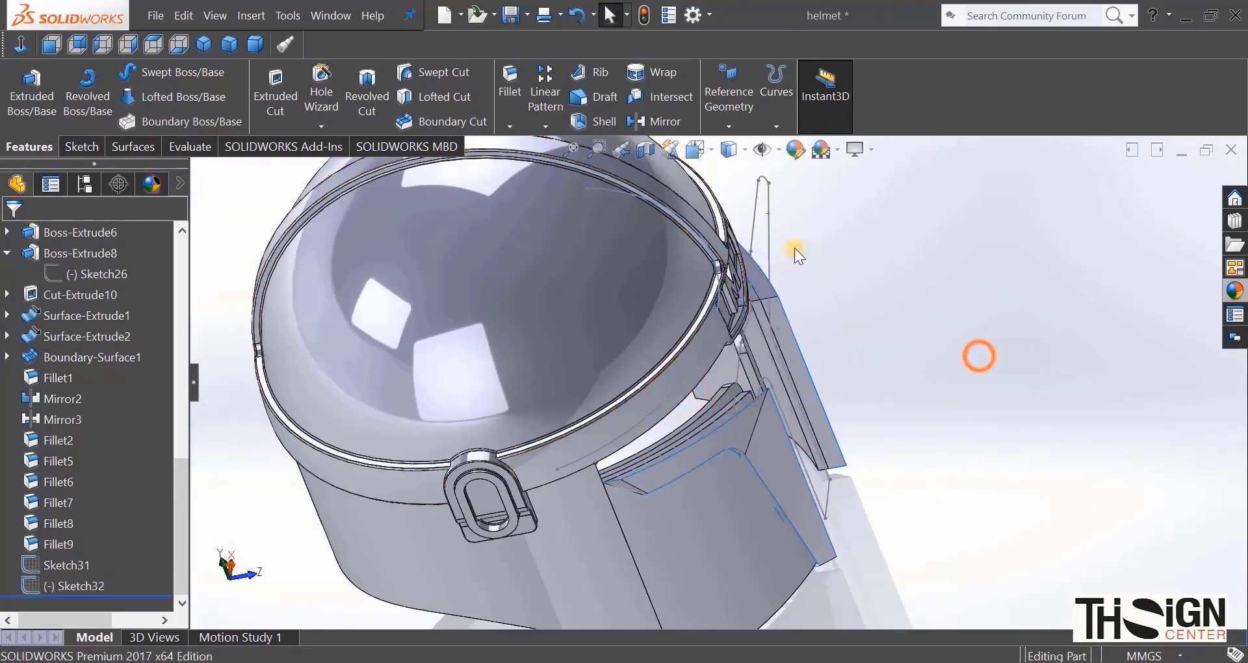
left_click(758, 230)
left_click(858, 271)
left_click(788, 111)
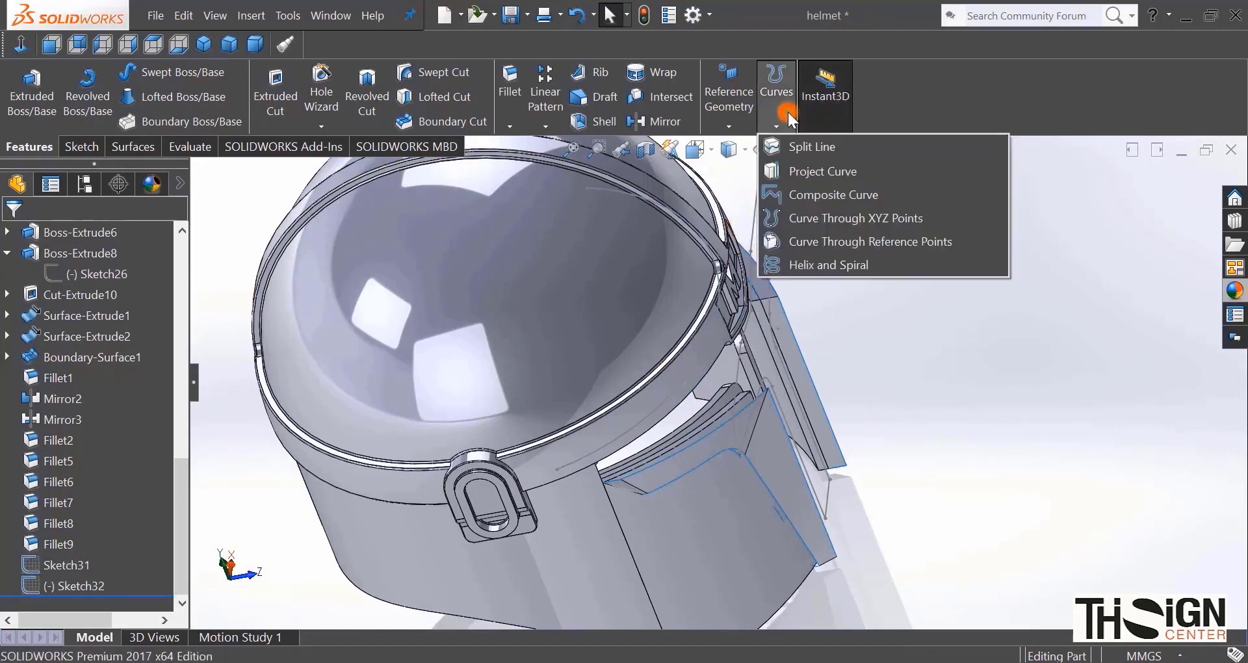
left_click(802, 169)
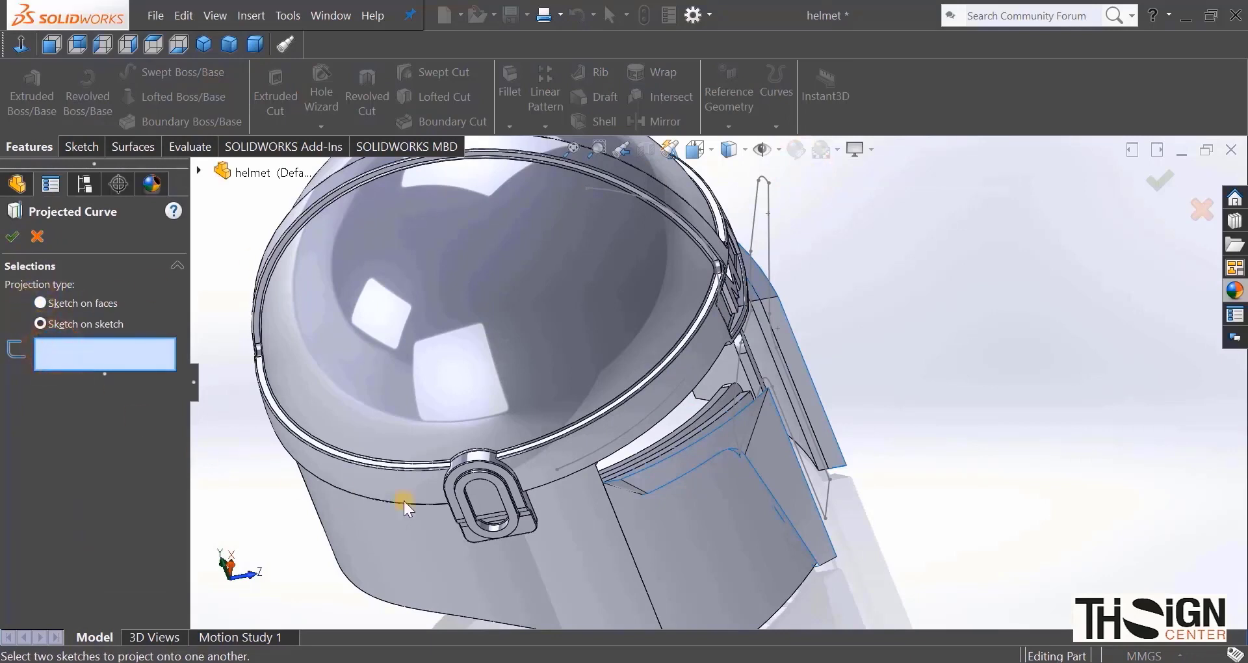
left_click(755, 219)
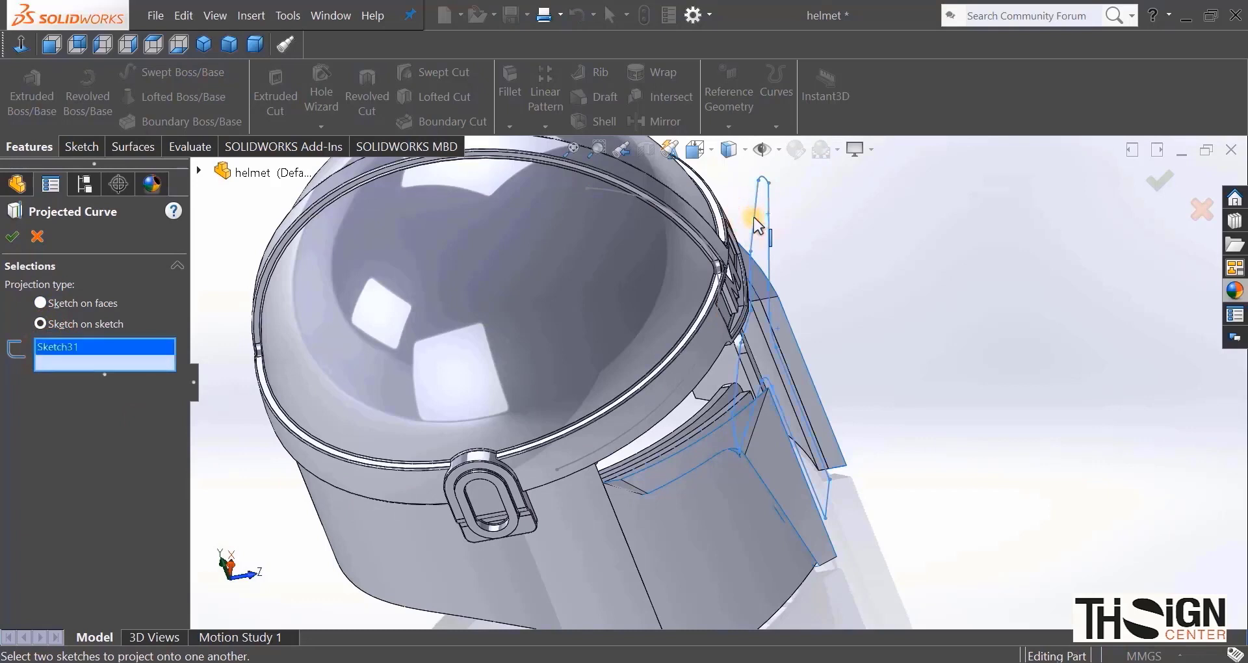
left_click(629, 432)
left_click(12, 237)
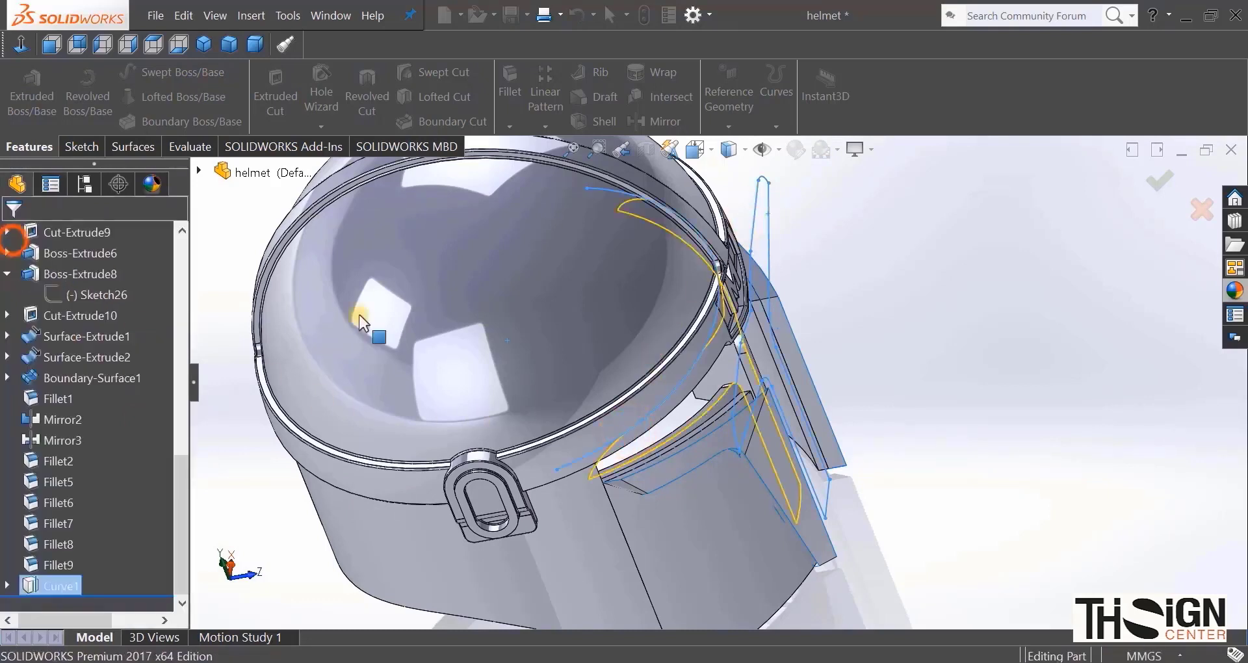
Step: Examine how the projected curve follows the visor opening and passes the badge
scroll(871, 327, "up", 3)
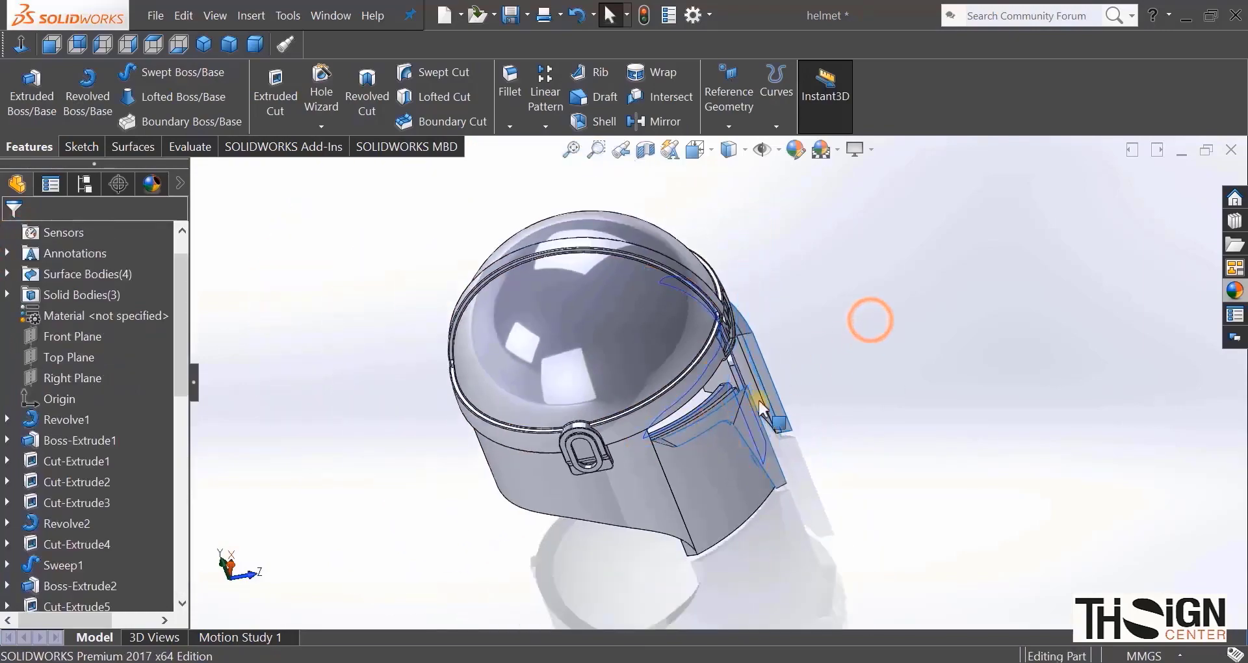
middle_click_drag(869, 318, 588, 538)
scroll(625, 379, "down", 2)
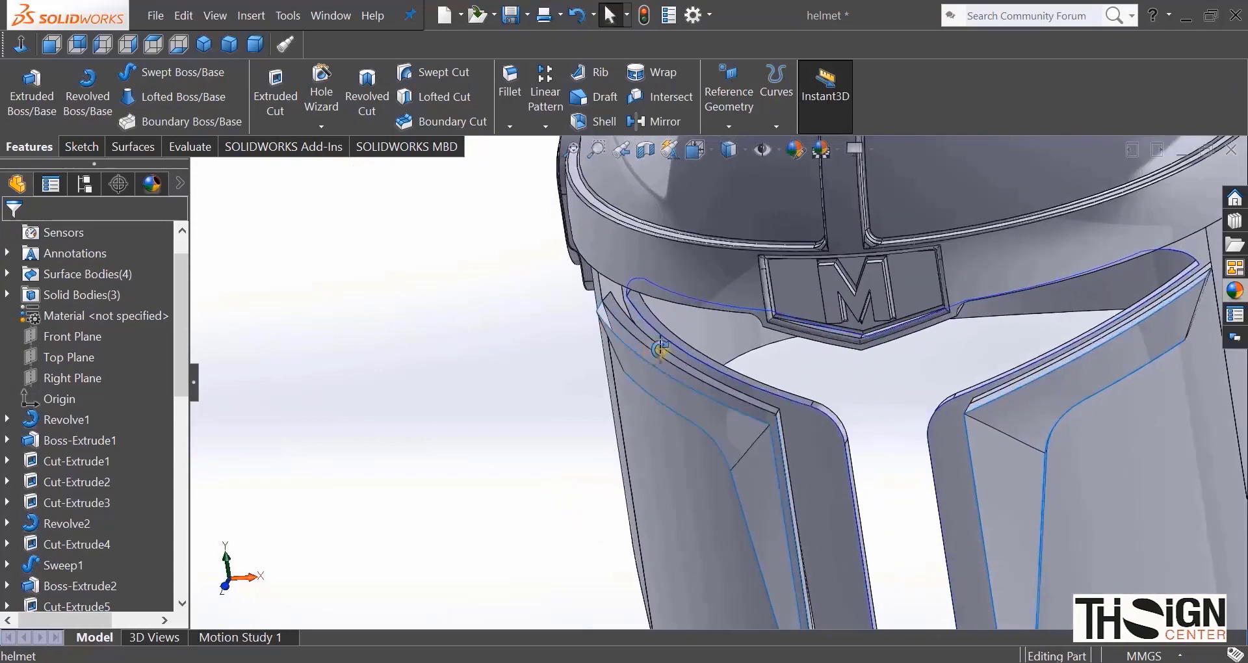
middle_click_drag(660, 354, 636, 337)
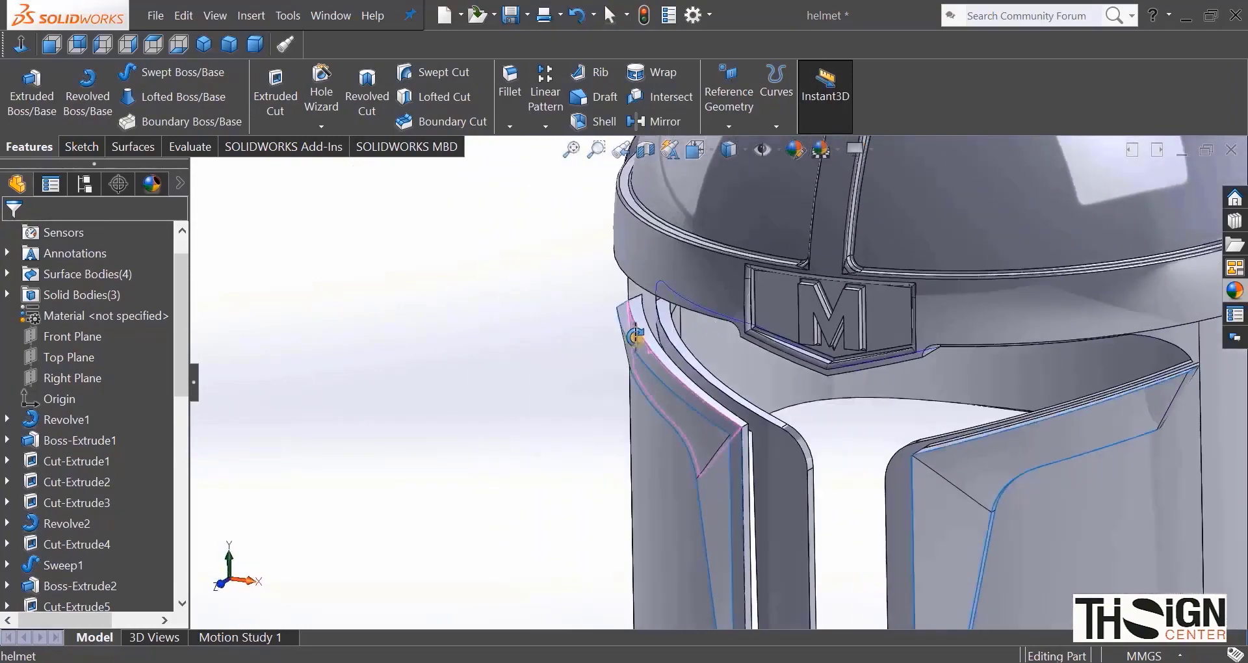
left_click(680, 295)
middle_click_drag(681, 295, 695, 348)
scroll(695, 348, "up", 2)
left_click(394, 338)
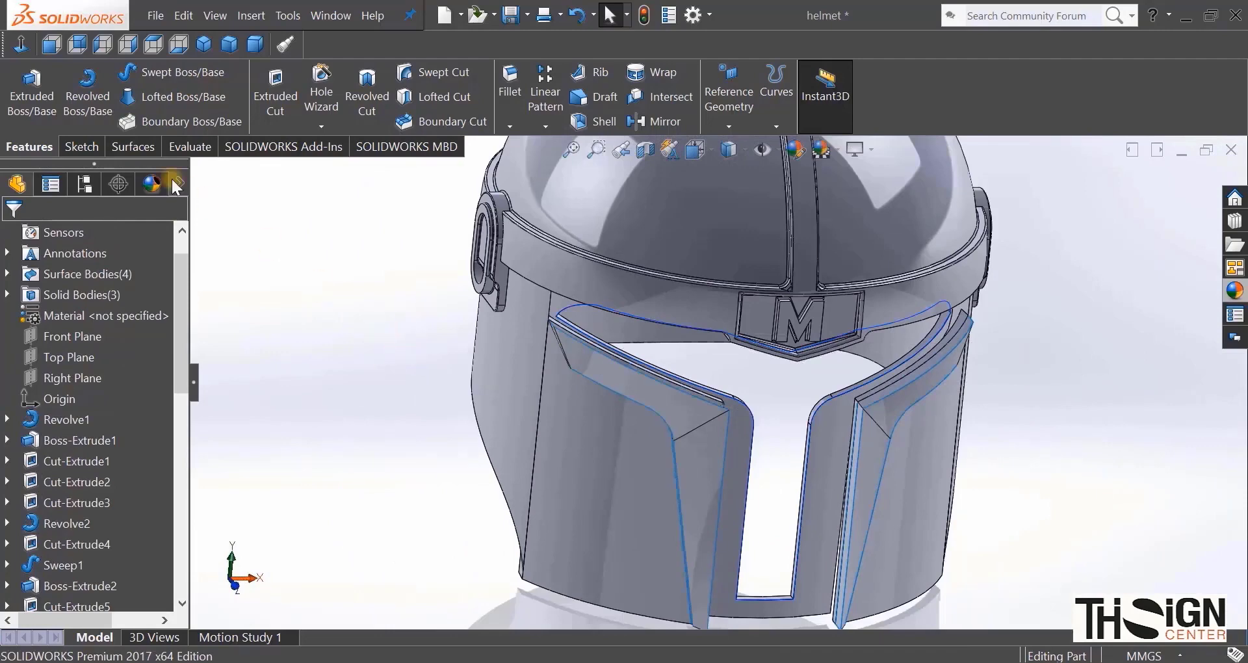
Step: Create a filled surface bounded by the projected visor curve, using Contact as the edge setting
left_click(132, 147)
left_click(264, 112)
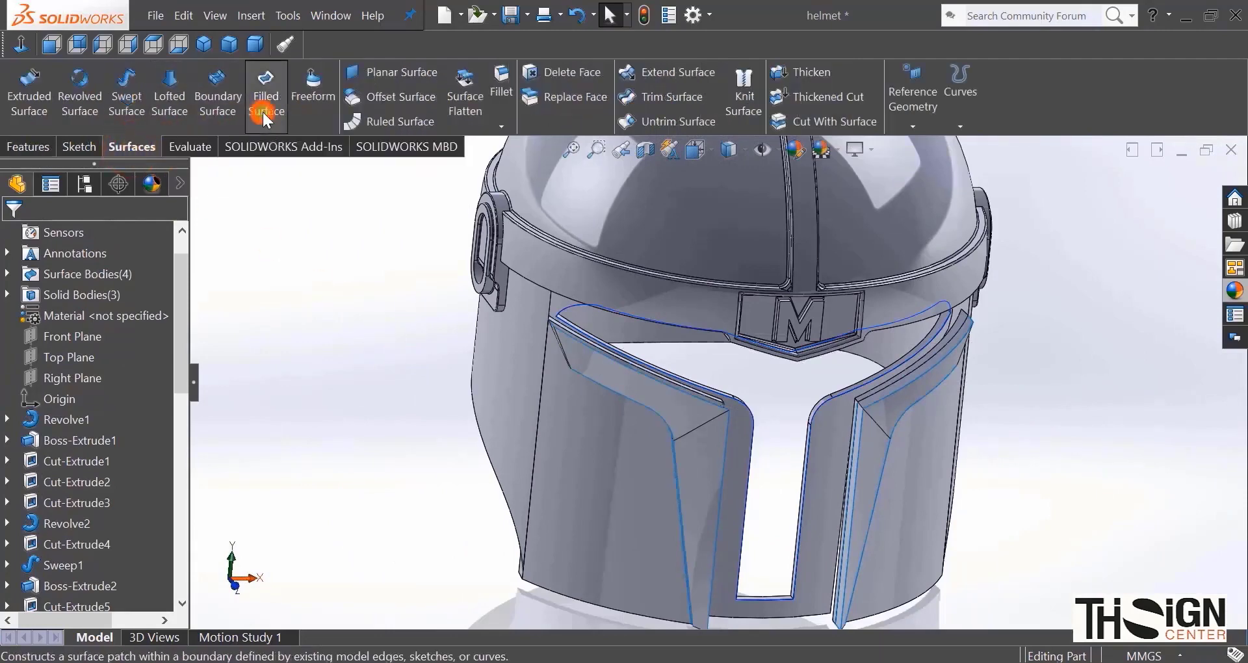
scroll(618, 312, "down", 3)
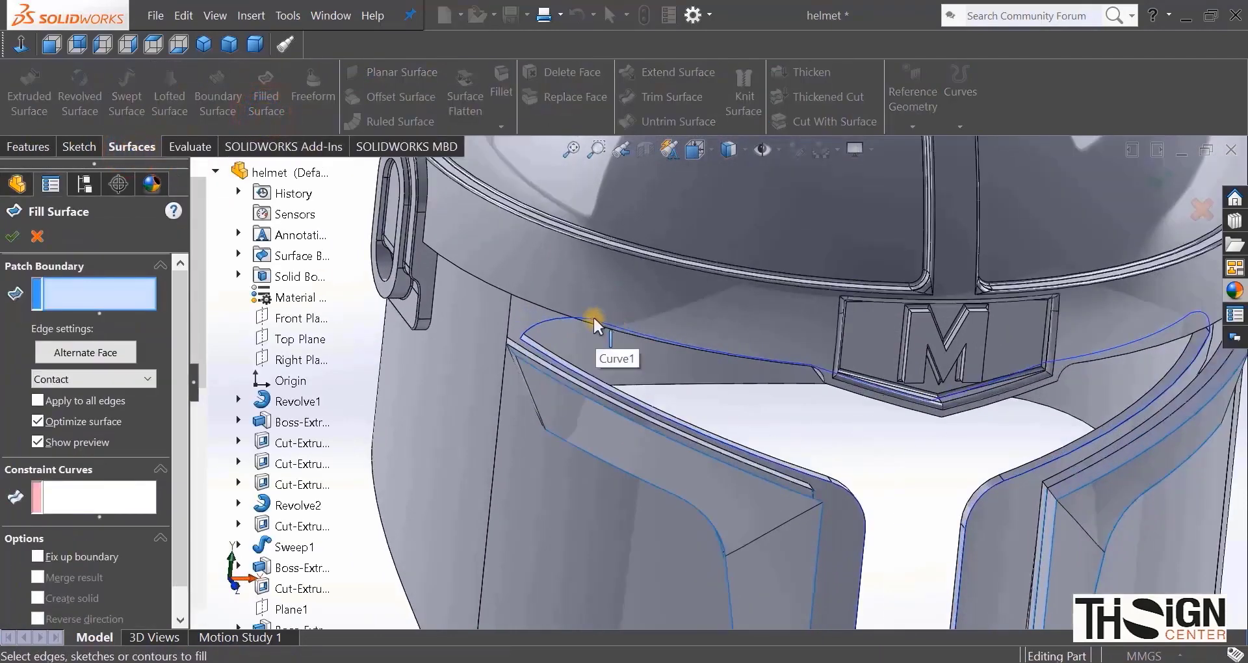
left_click(535, 323)
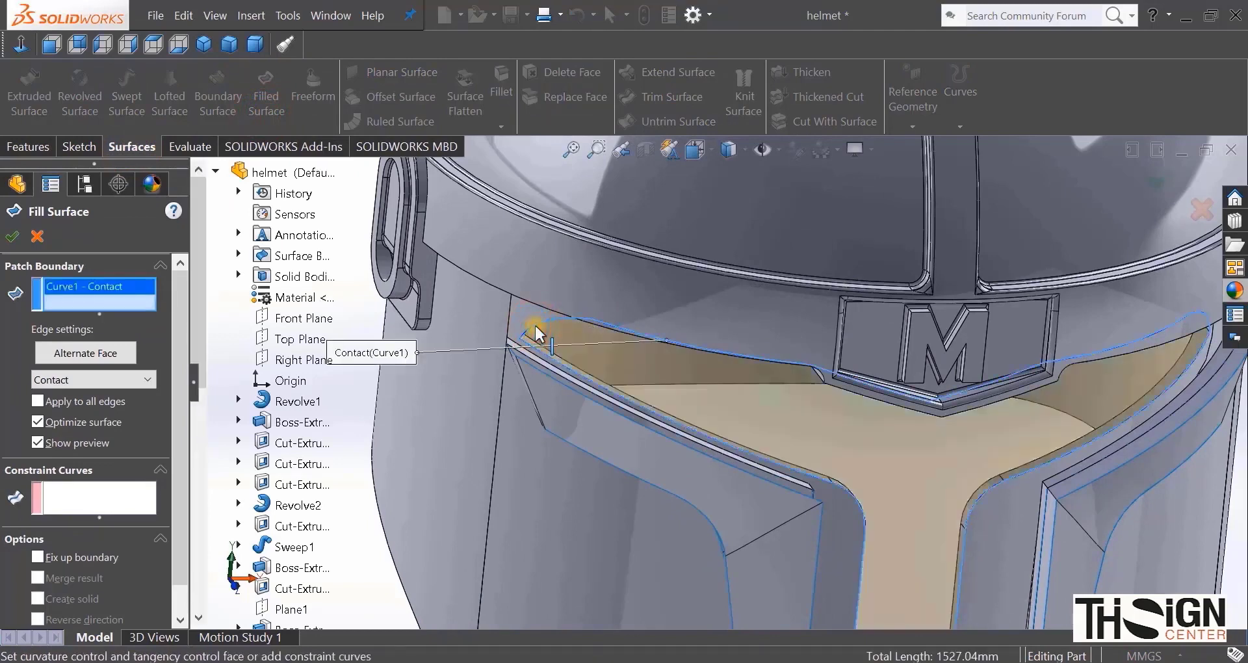
scroll(175, 324, "down", 2)
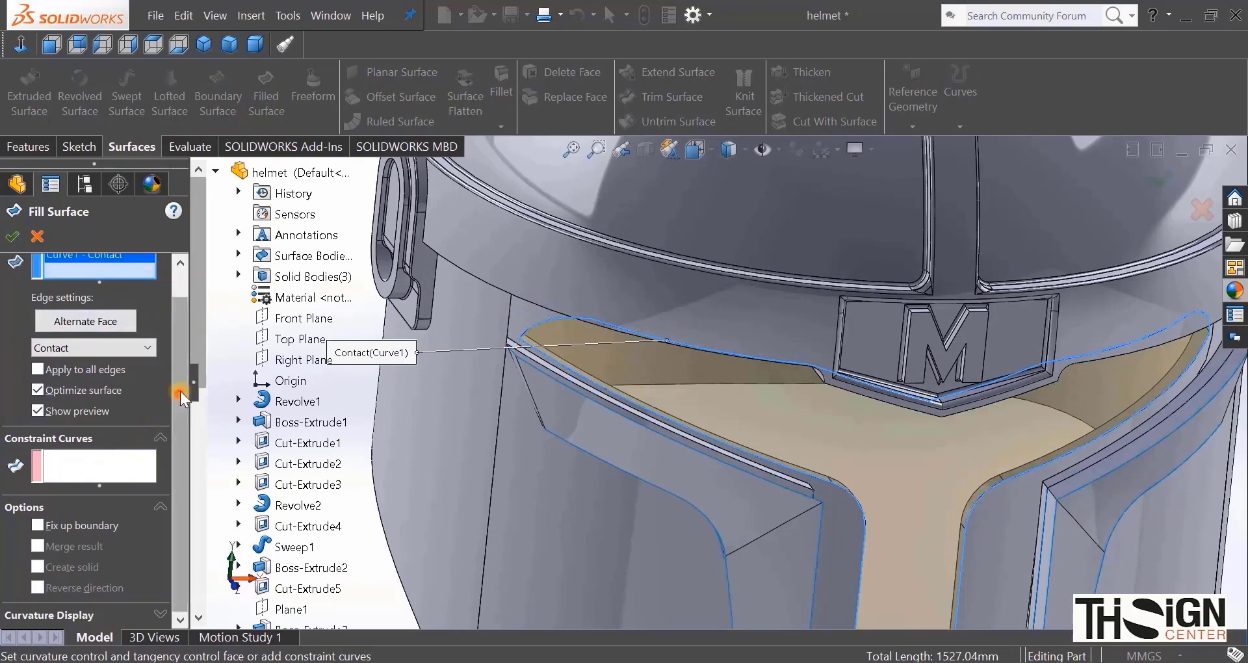
scroll(180, 392, "up", 2)
left_click(14, 237)
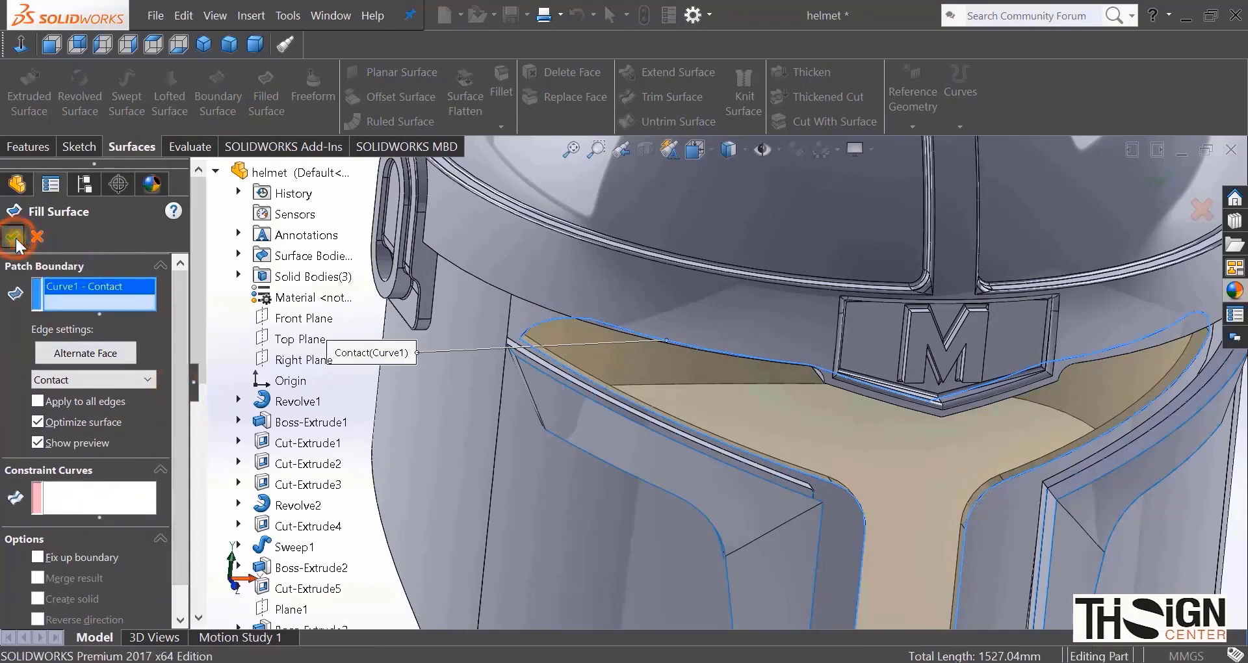
Step: Start thickening the filled visor surface and check the thickness preview against the edges of the visor opening
key("f")
left_click(802, 82)
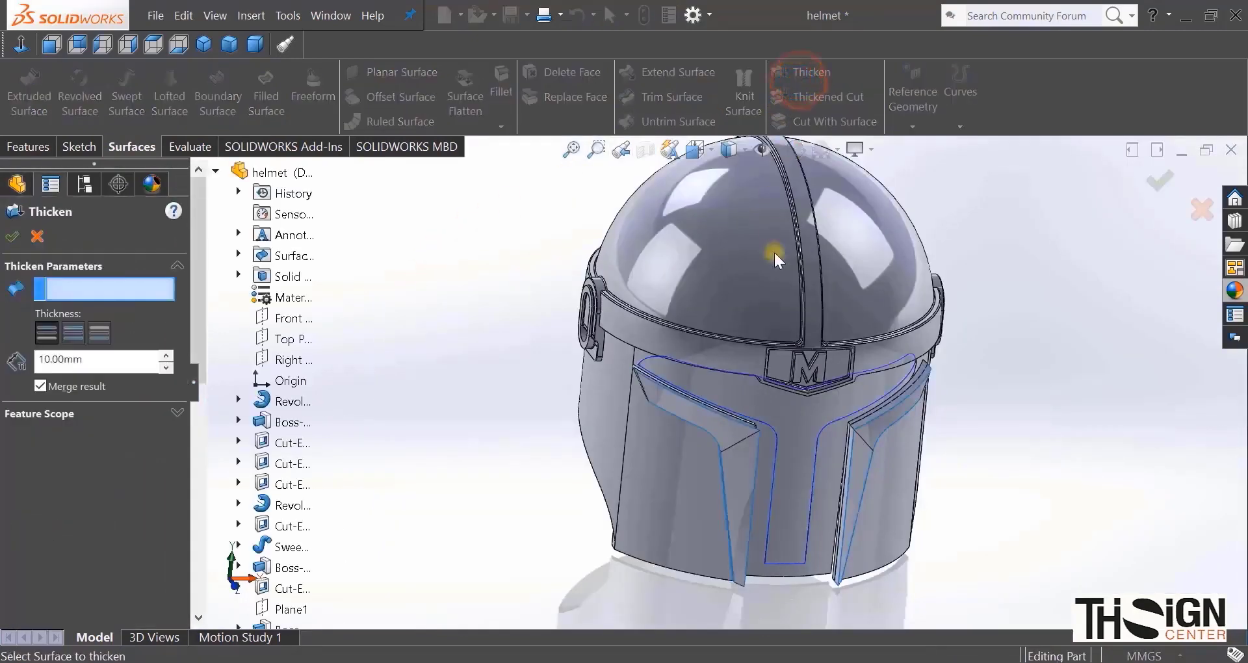
left_click(784, 428)
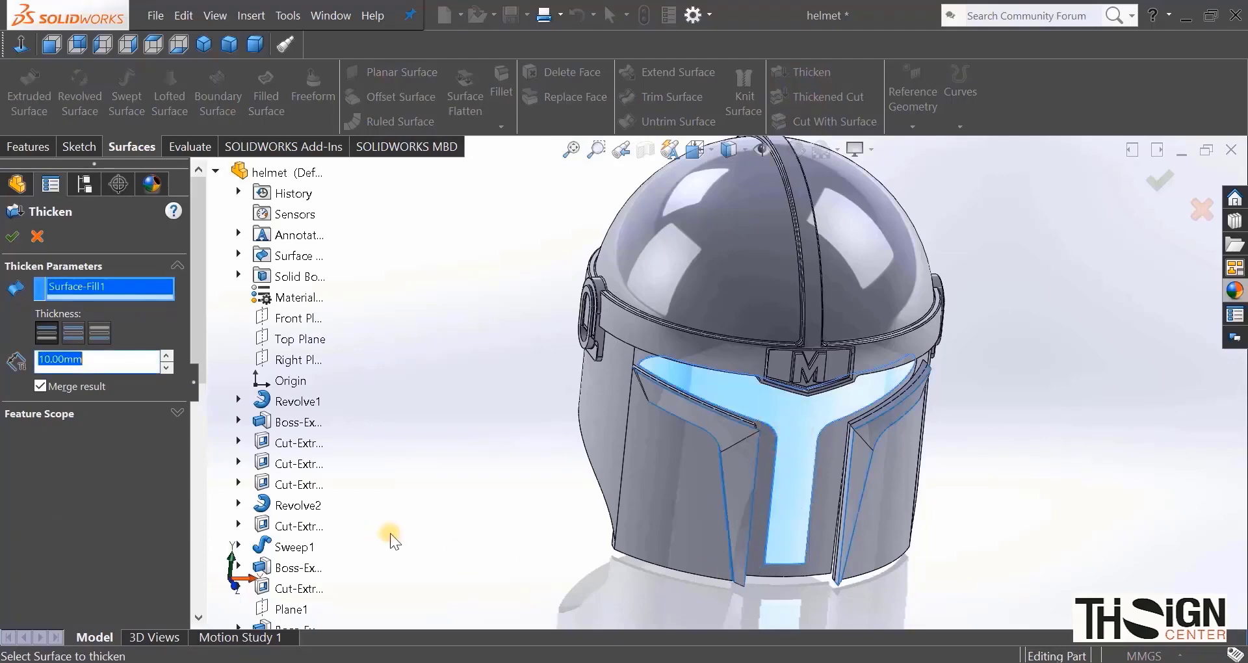
middle_click_drag(783, 531, 710, 482)
scroll(789, 551, "down", 4)
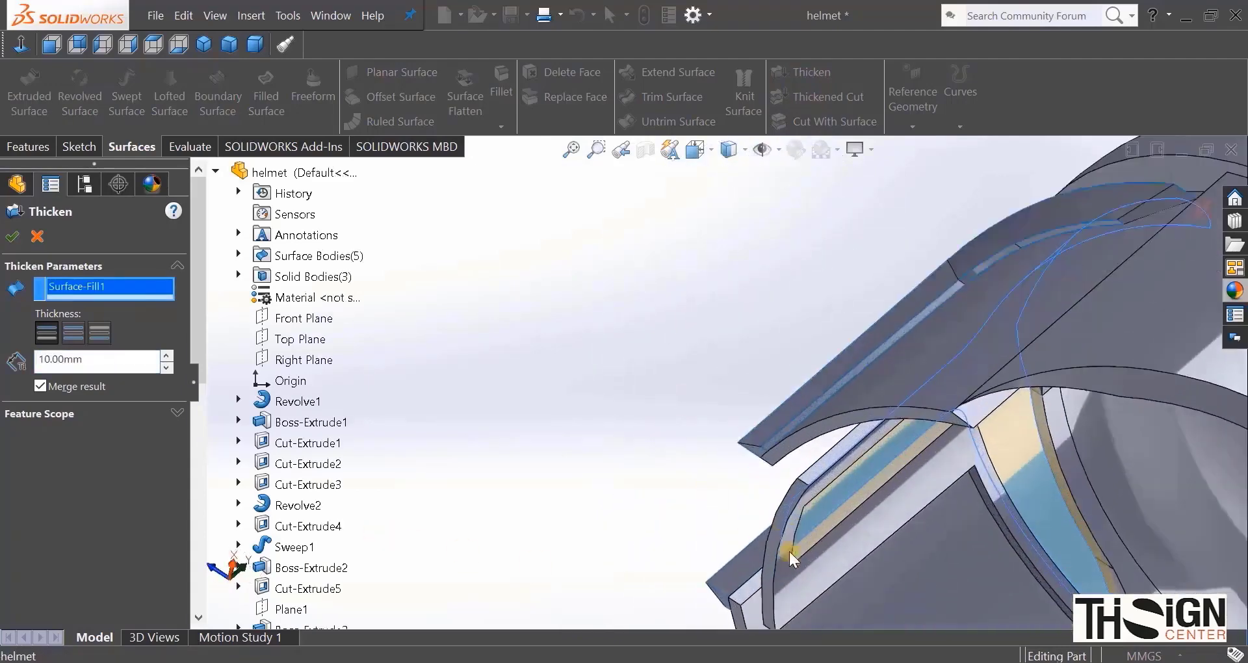
middle_click_drag(807, 481, 649, 514)
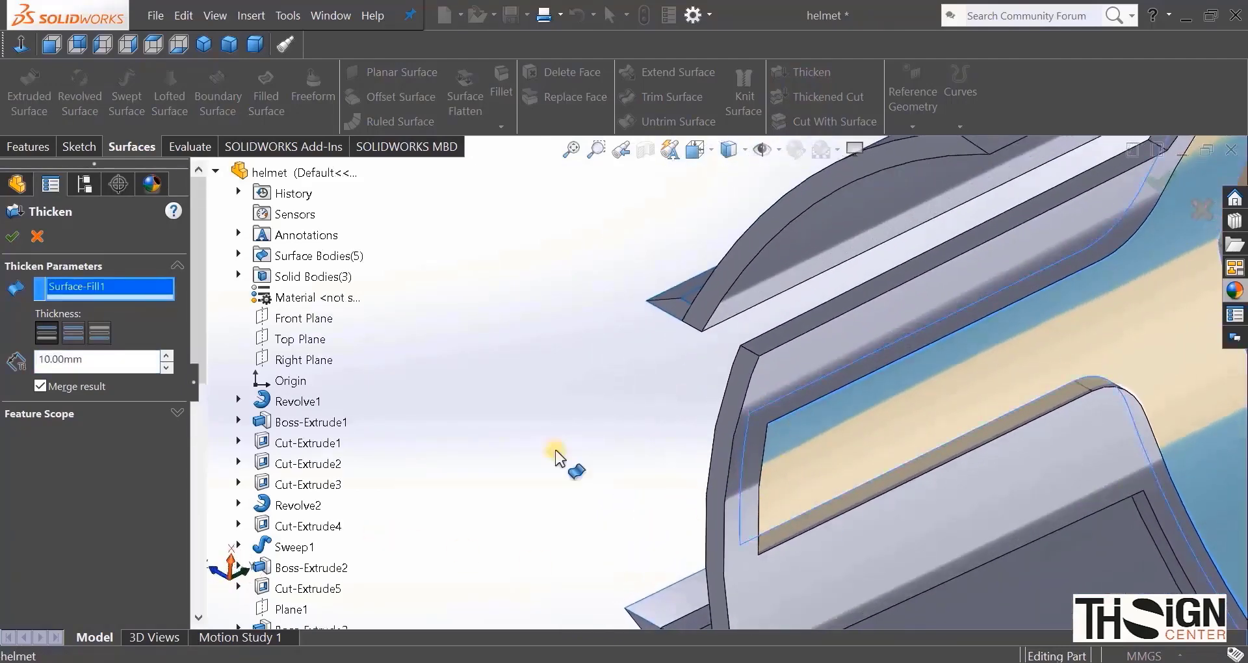
Step: Try a 20 mm thickness for the visor surface and check its preview
type("2")
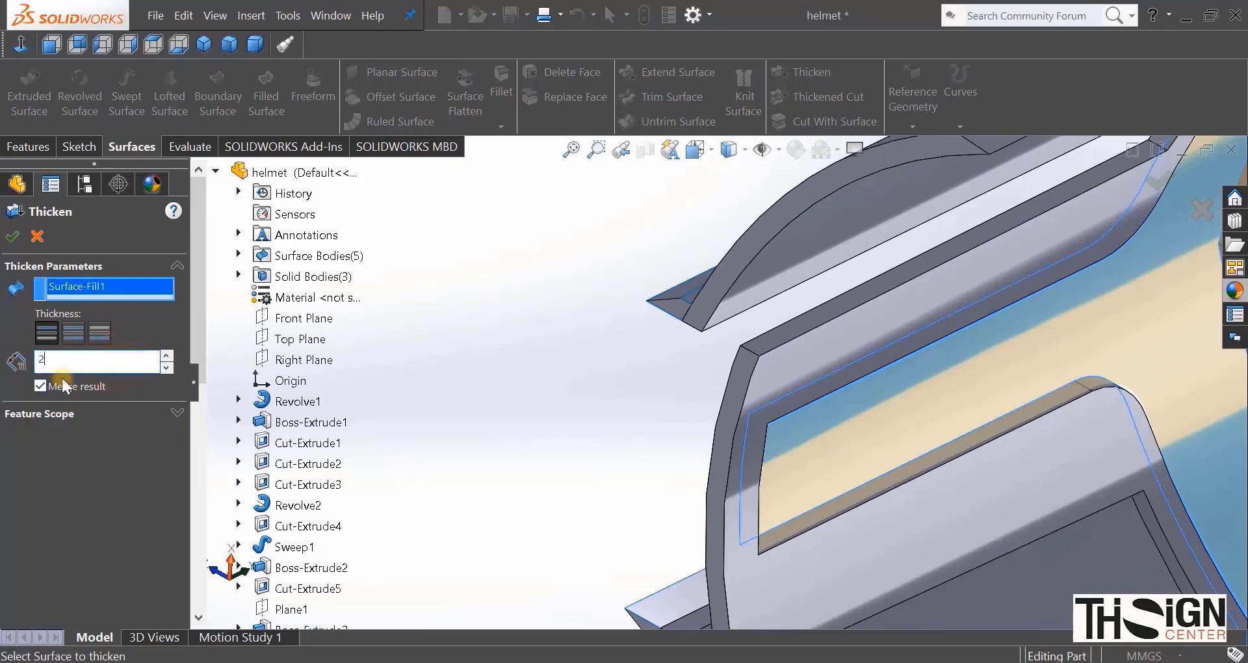
type("0")
key("Return")
mouse_move(774, 455)
middle_mouse_down()
mouse_move(794, 446)
mouse_move(808, 468)
mouse_move(827, 429)
mouse_move(786, 460)
middle_mouse_up()
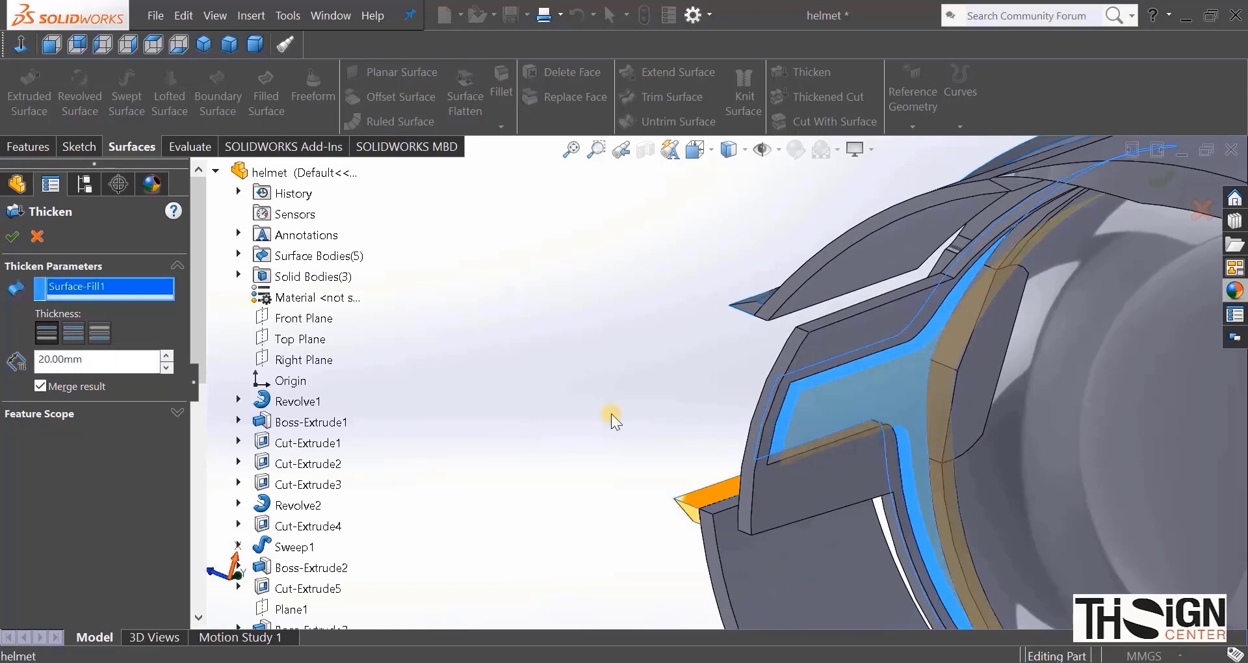
Step: Thicken the filled visor surface by 10 mm as a separate body, with merging of the result turned off
double_click(132, 362)
type("1")
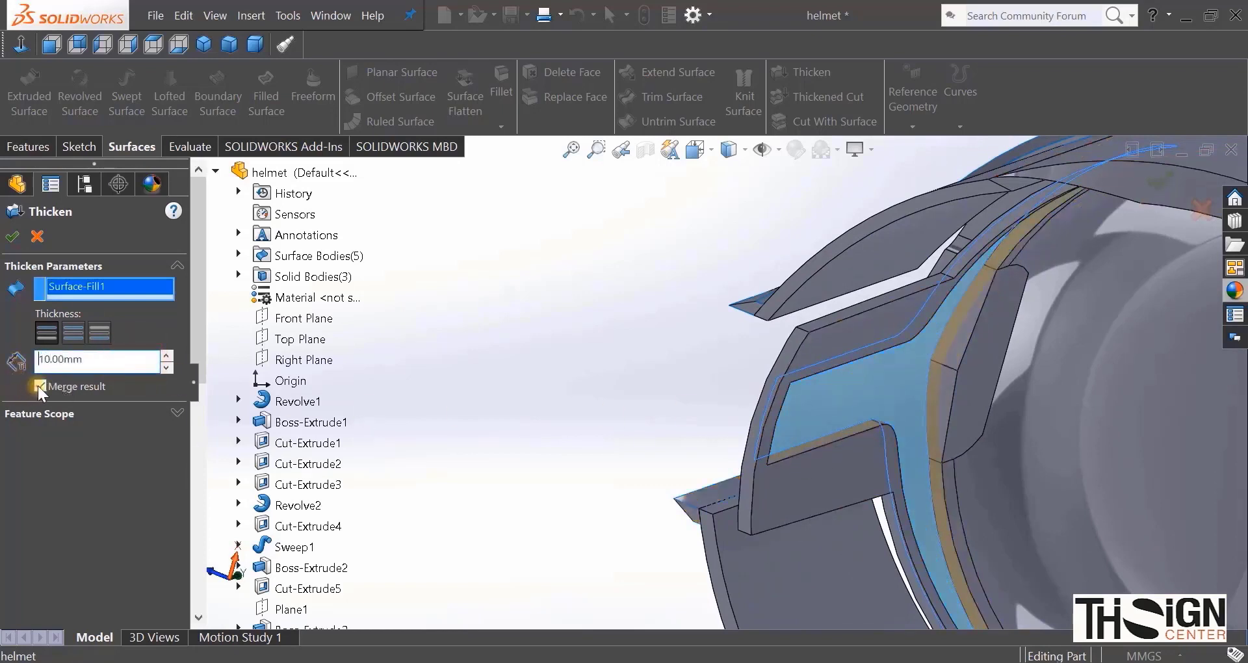
left_click(39, 386)
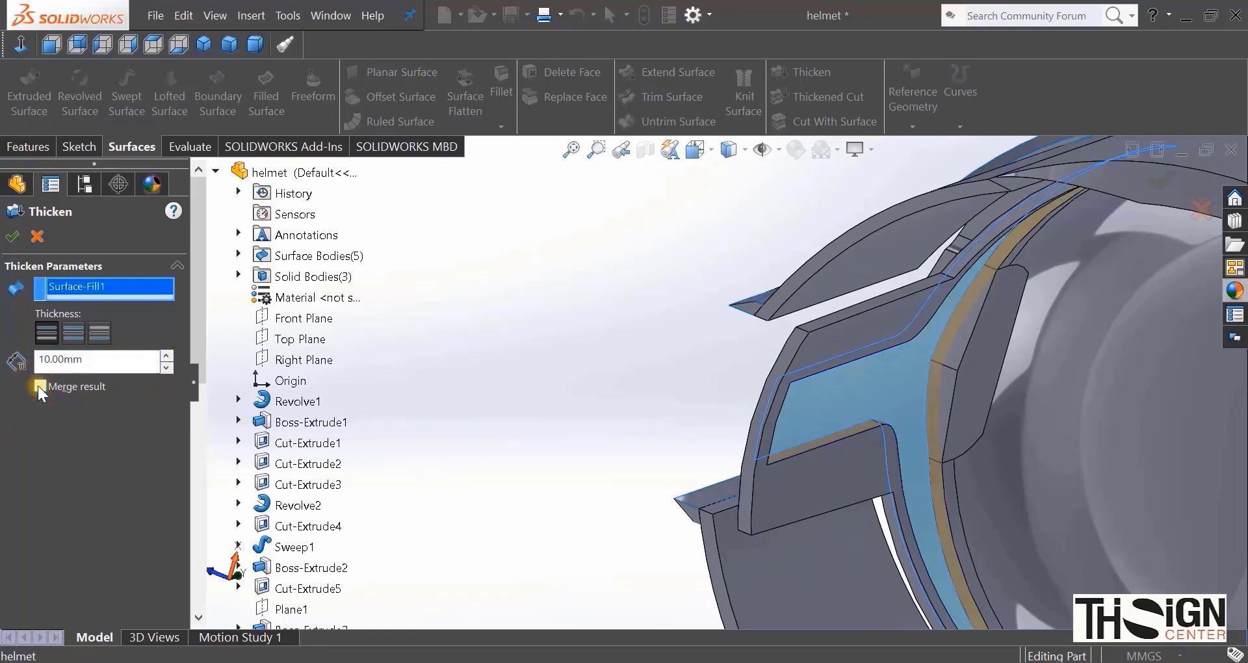
left_click(11, 238)
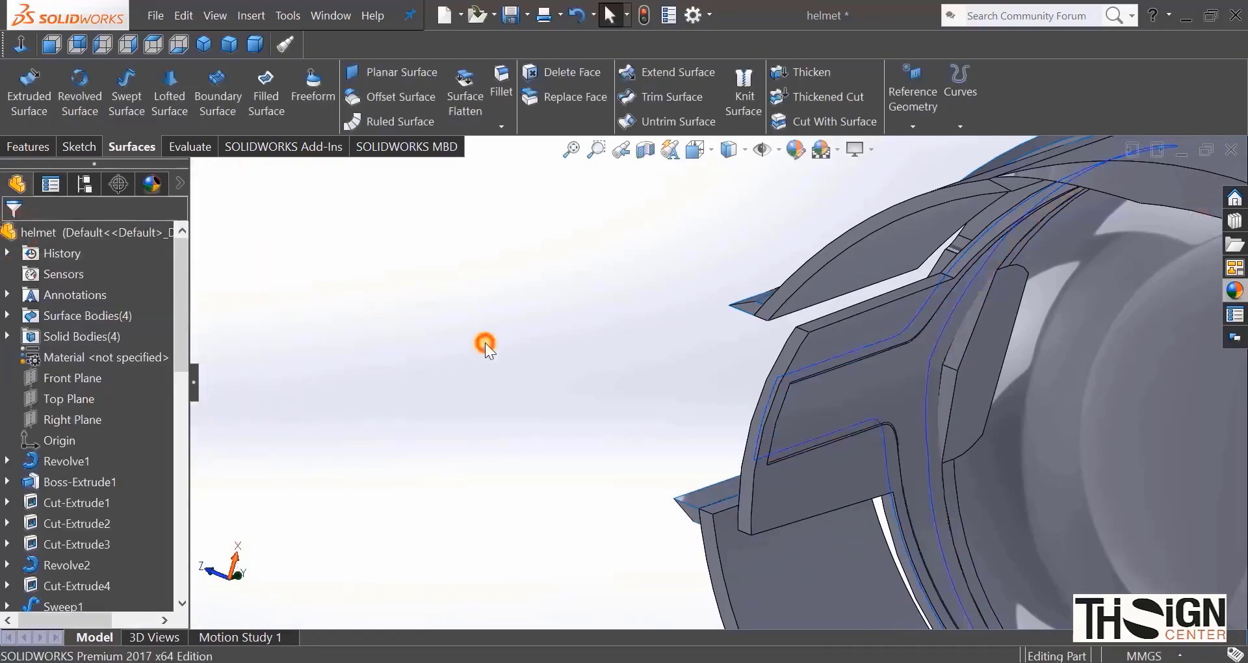
Step: Hide the projected curve Curve1 that outlines the visor
middle_click_drag(697, 364, 743, 553)
scroll(740, 547, "up", 1)
left_click(851, 286)
scroll(705, 338, "up", 3)
left_click(582, 360)
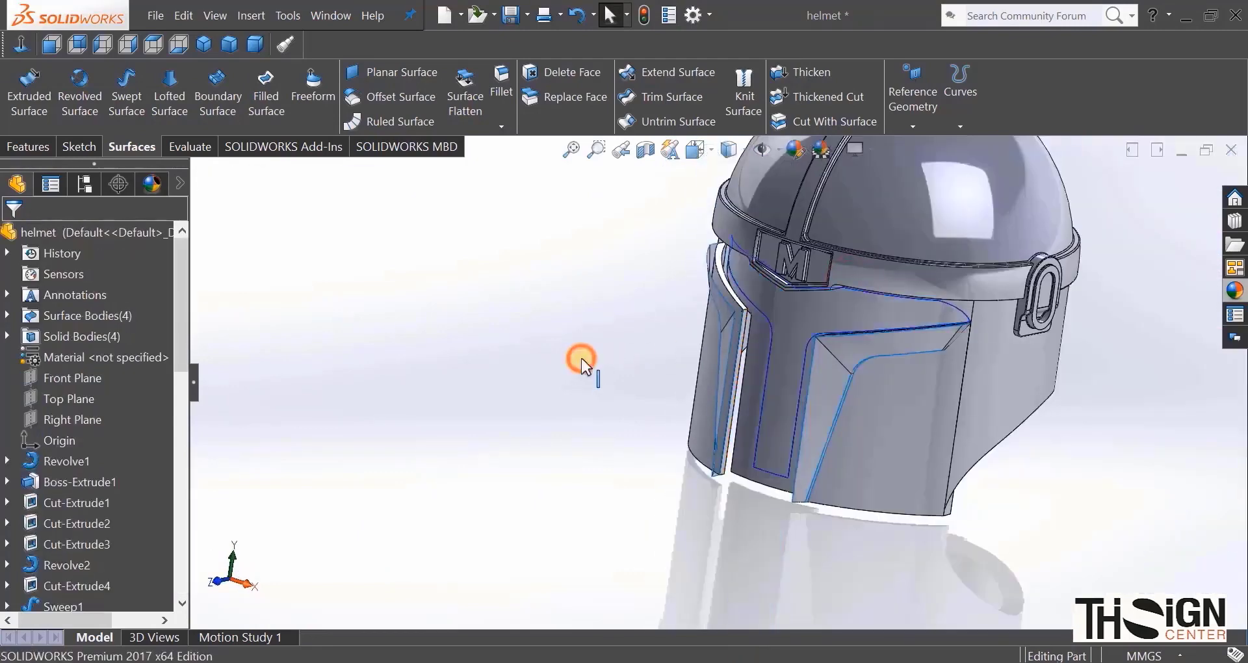
left_click(227, 44)
scroll(101, 462, "down", 10)
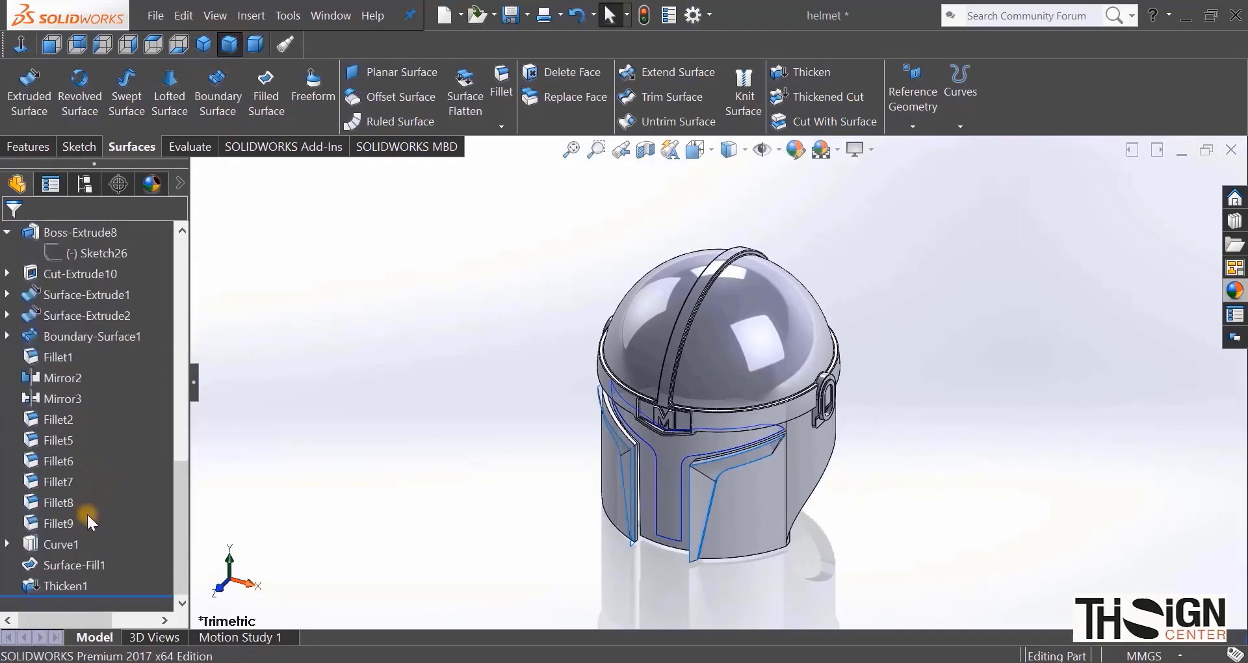
left_click(37, 541)
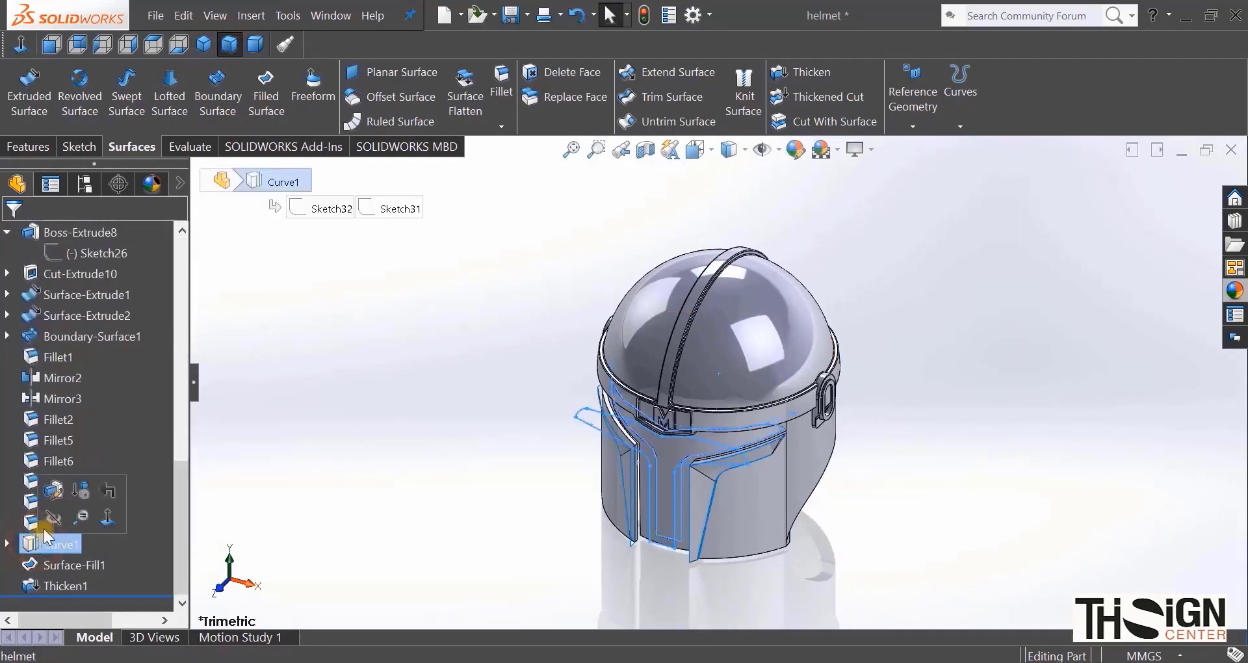
left_click(54, 518)
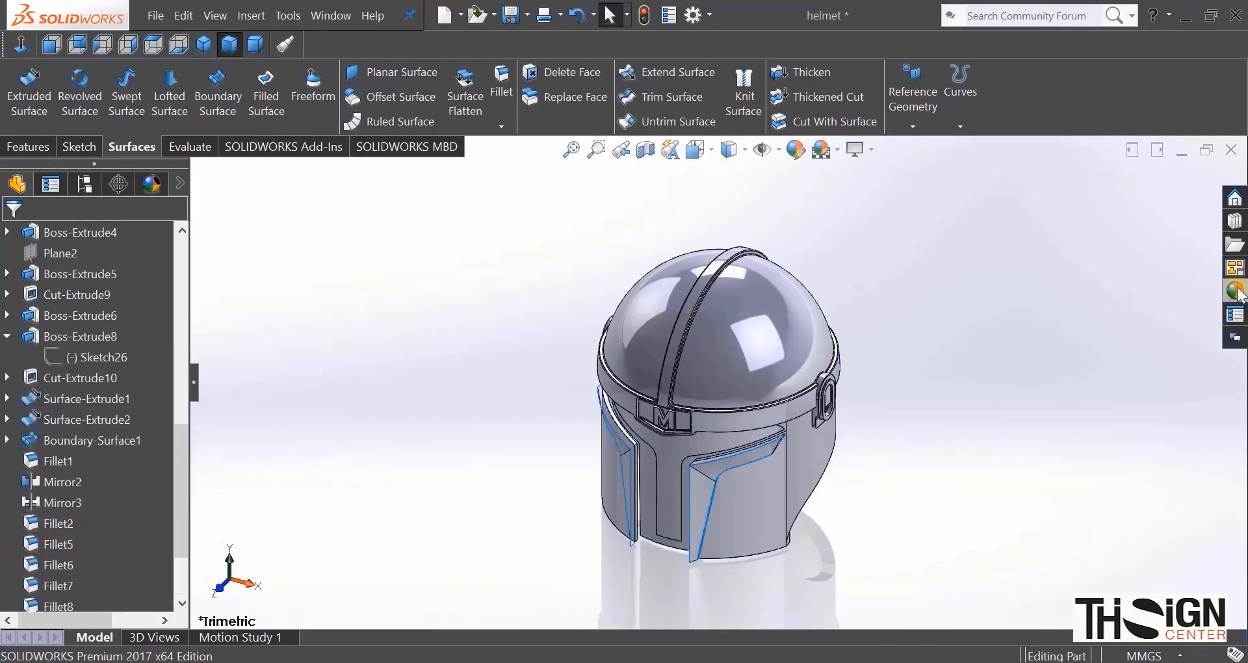
Step: Apply a mirror-like appearance from the Metal library to the entire helmet part
left_click(1235, 291)
left_click(943, 205)
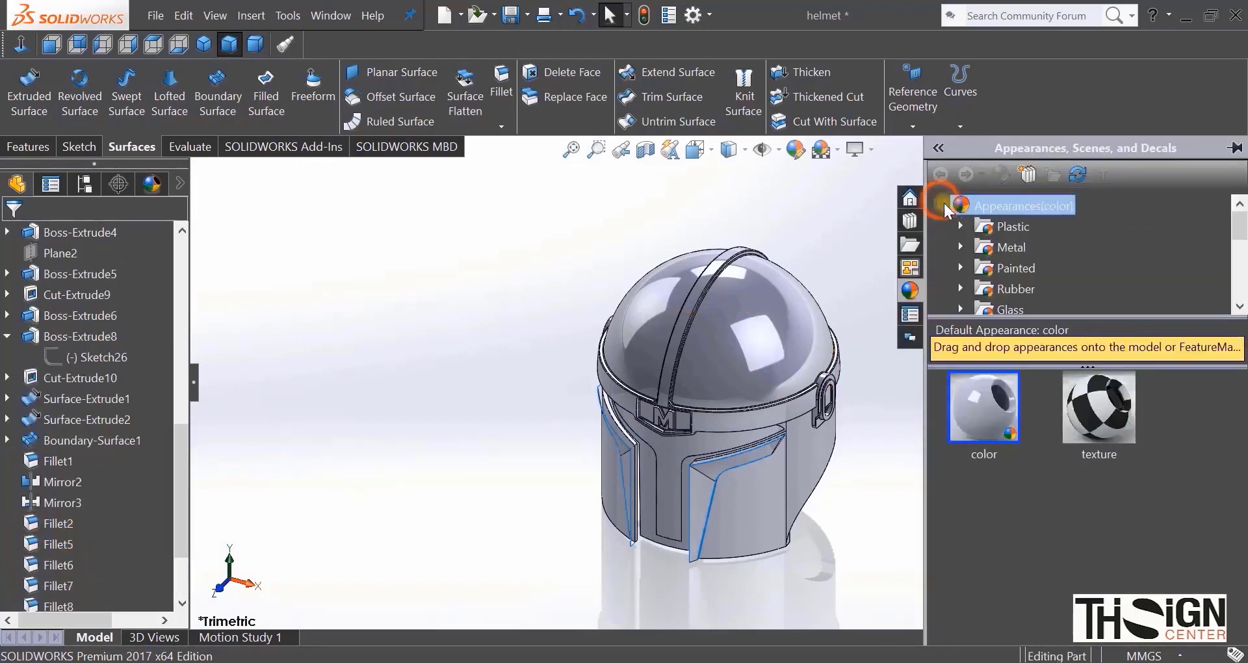
left_click_drag(1240, 227, 1239, 236)
scroll(1239, 242, "up", 1)
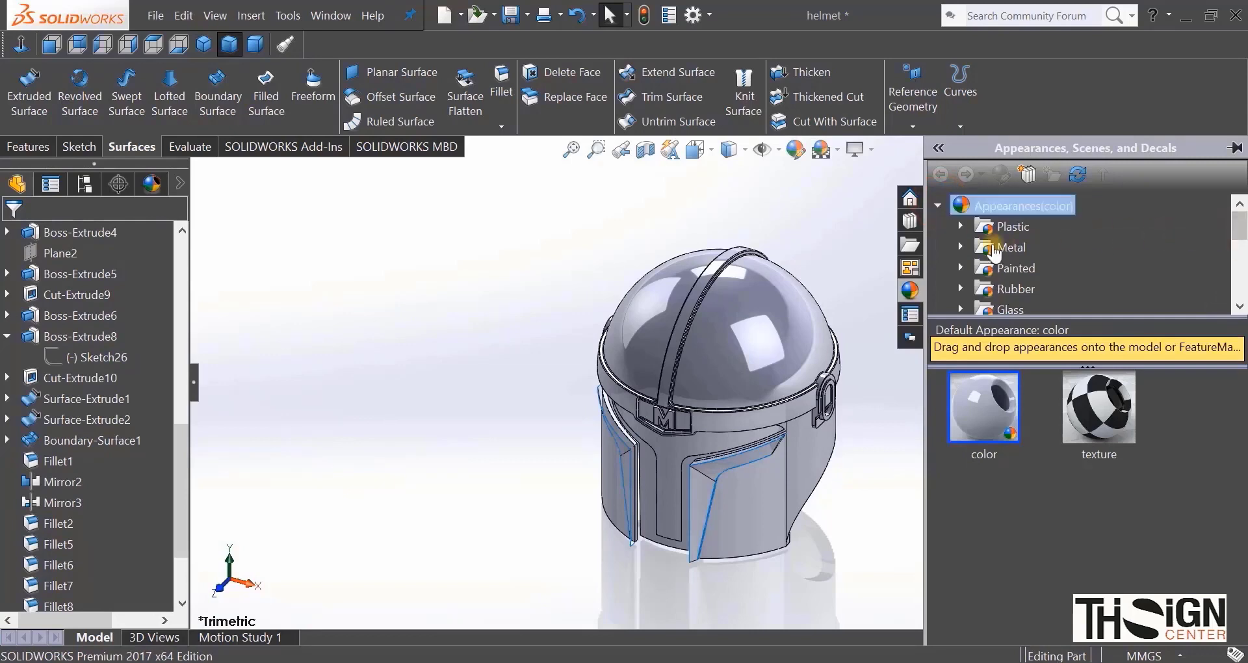
left_click(1008, 247)
left_click(961, 247)
left_click(1021, 247)
left_click_drag(1231, 430, 1231, 468)
left_click_drag(969, 475, 780, 334)
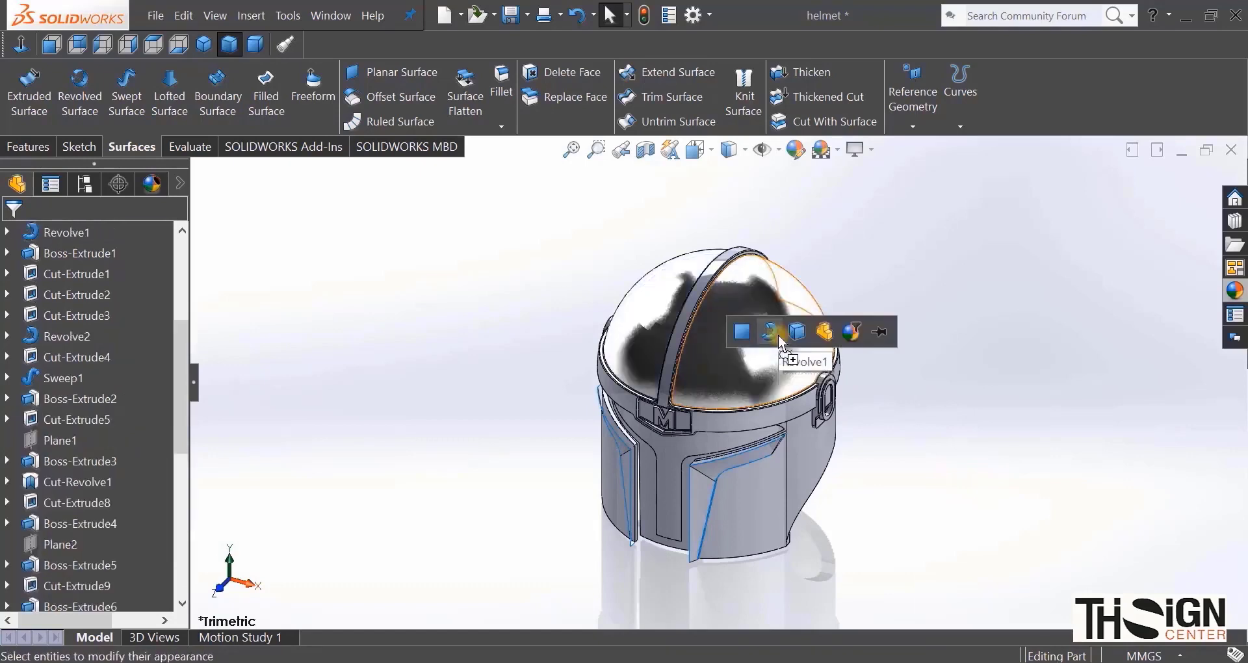
left_click(826, 334)
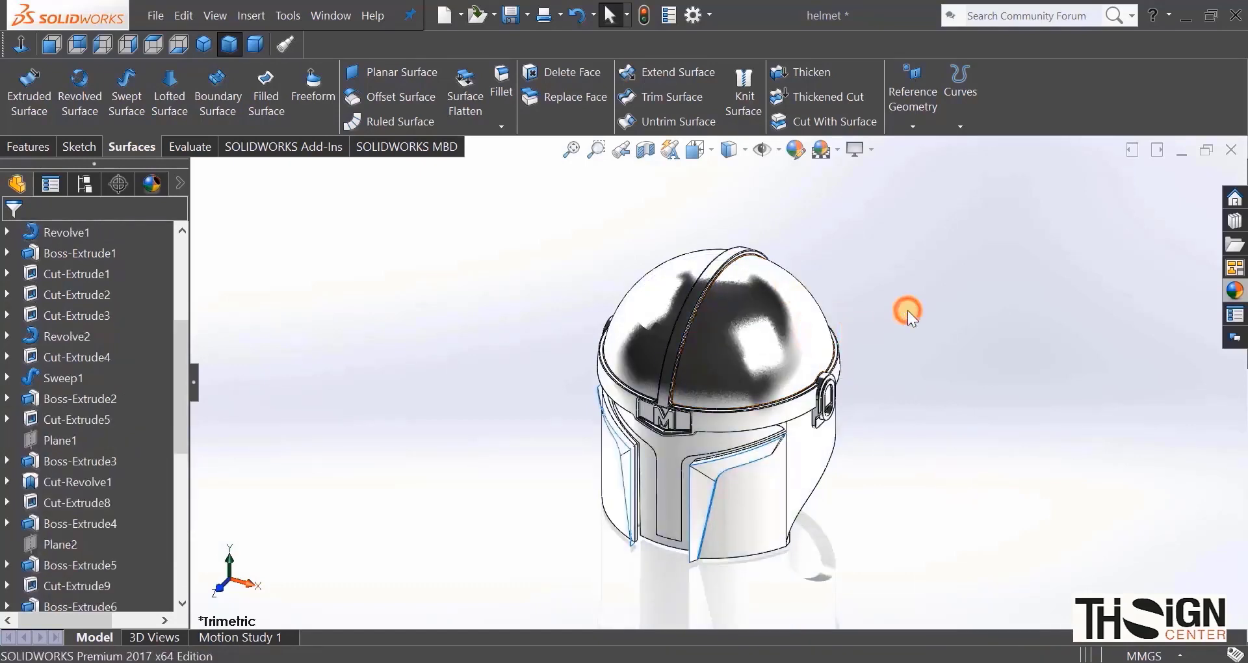
Step: Apply the brown thick glass appearance from the Glass library's Thick Gloss group to the thickened visor body
left_click(1235, 290)
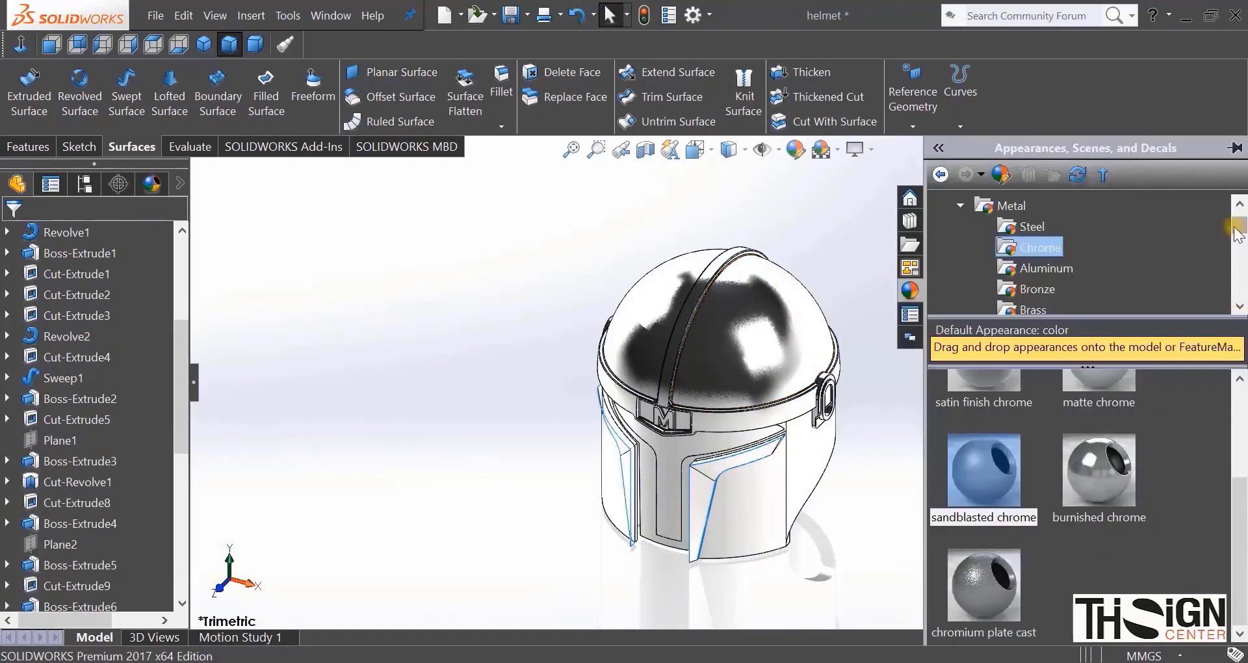
left_click(962, 206)
left_click(963, 269)
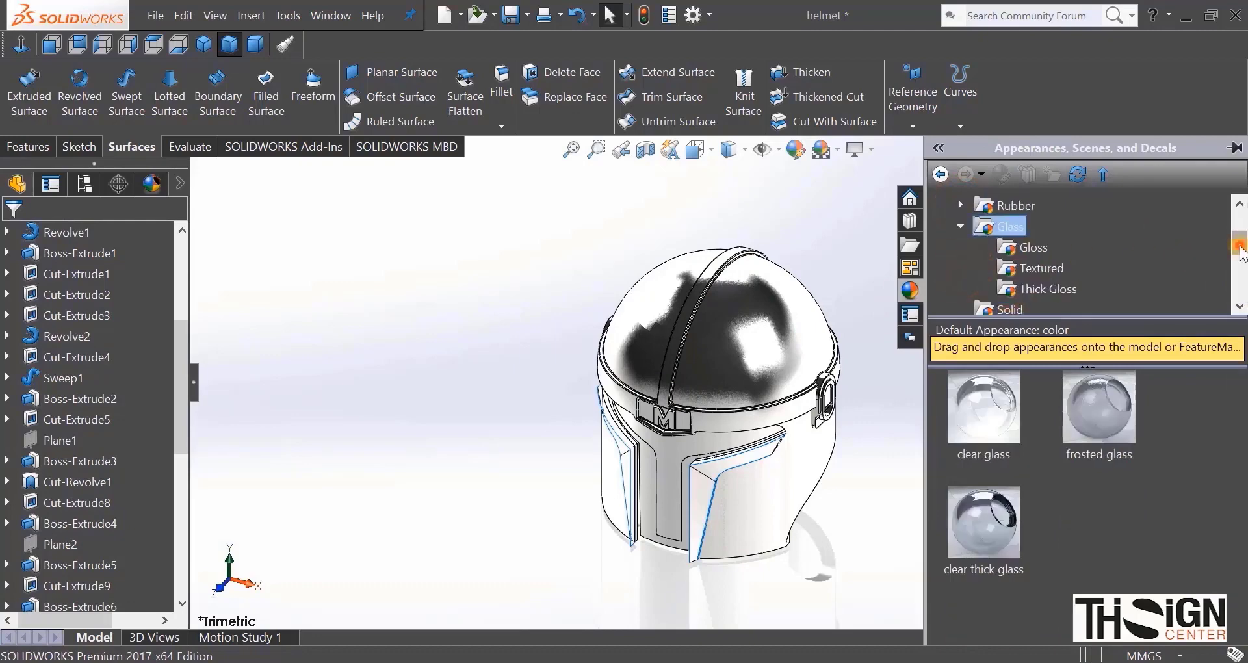
scroll(1241, 252, "down", 1)
left_click(1047, 268)
left_click_drag(1086, 521, 673, 465)
left_click(699, 458)
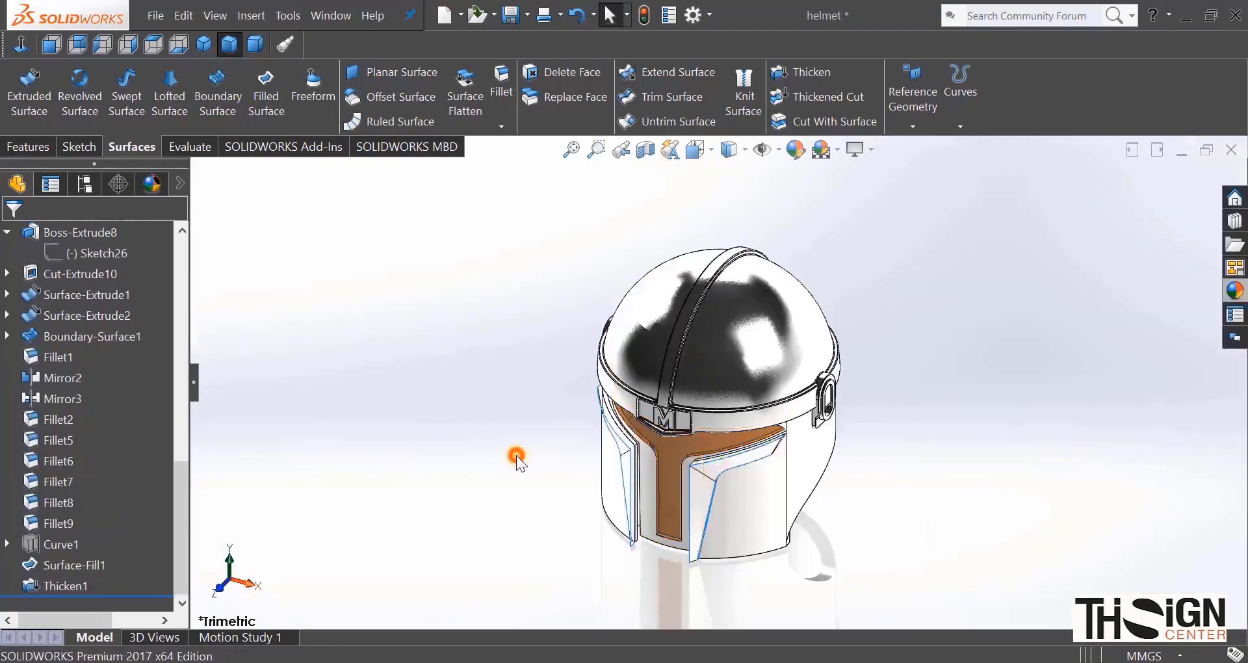
Step: Edit the visor's brown thick glass appearance and change its color to the dark brown basic color
left_click(149, 187)
left_click(91, 310)
right_click(90, 310)
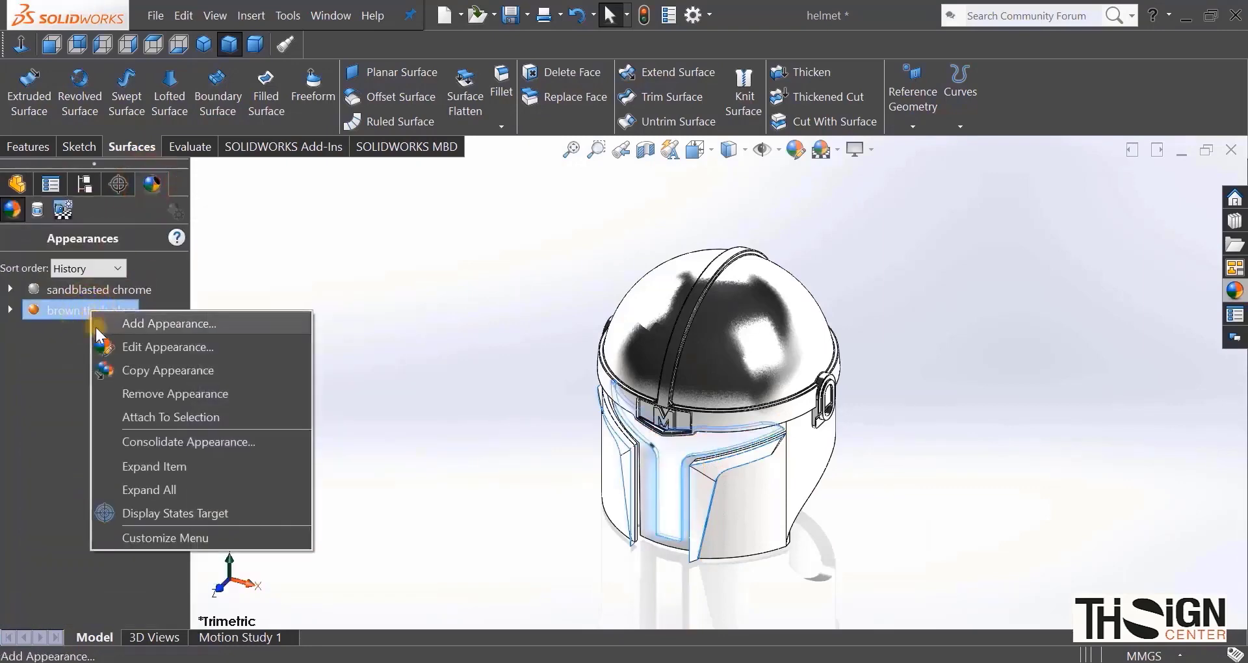
left_click(127, 344)
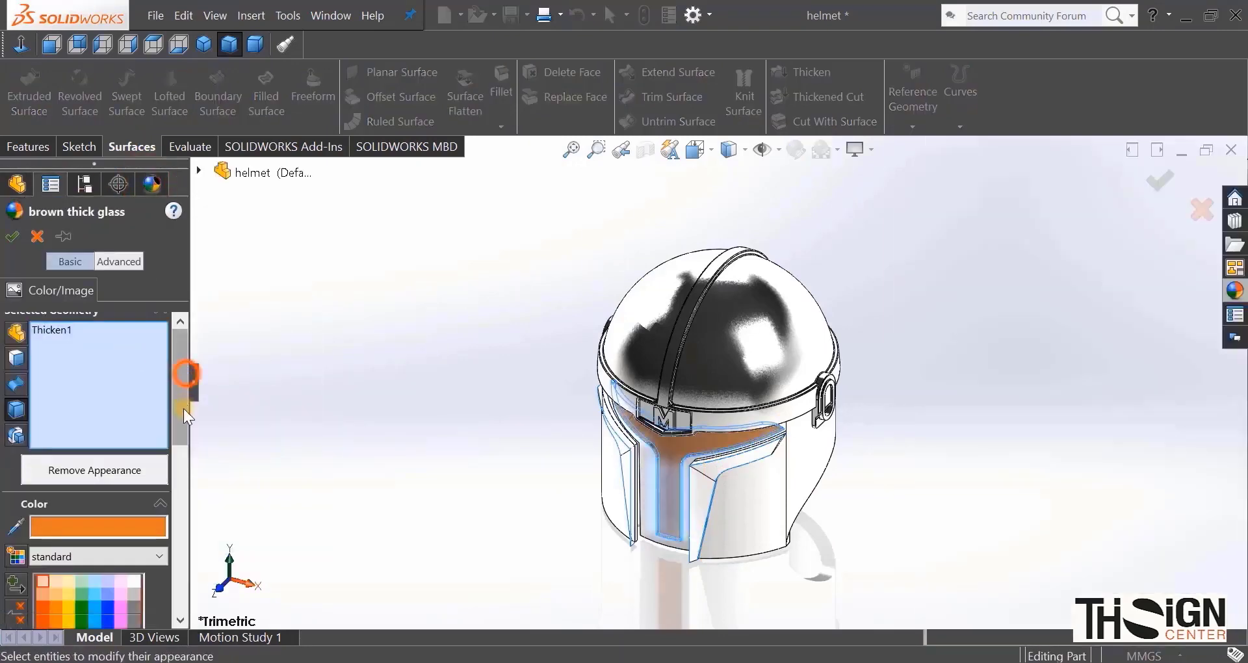
left_click_drag(184, 410, 184, 463)
left_click(109, 336)
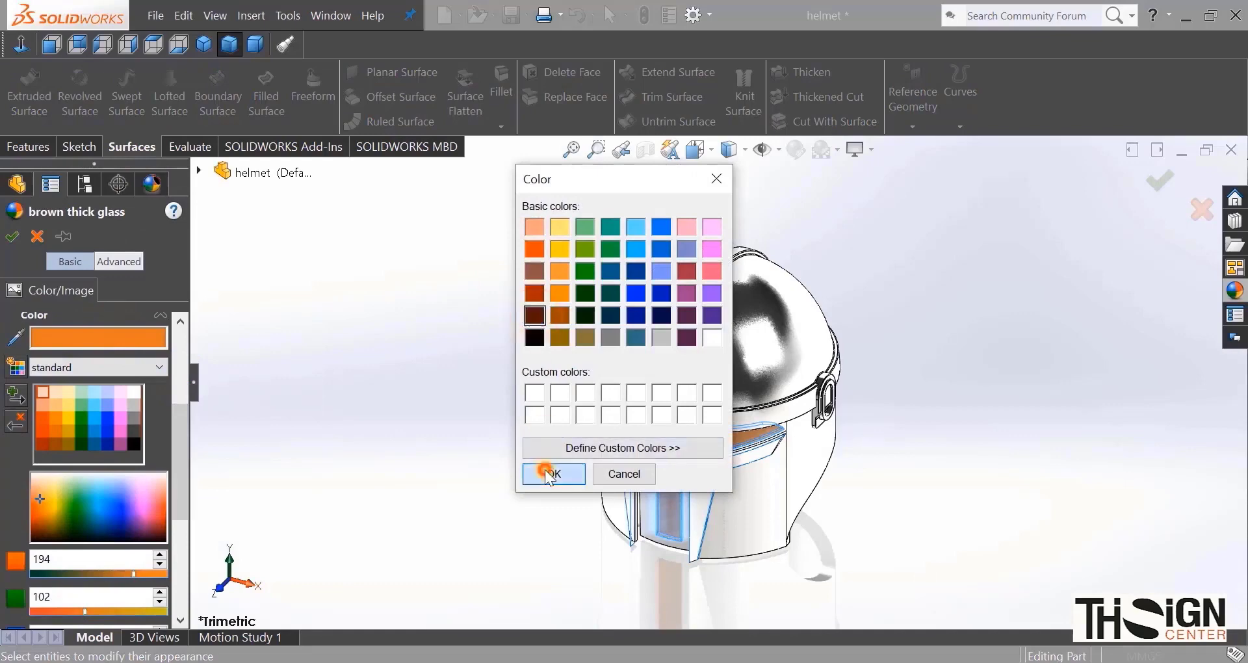
left_click(548, 474)
left_click(13, 234)
left_click(359, 354)
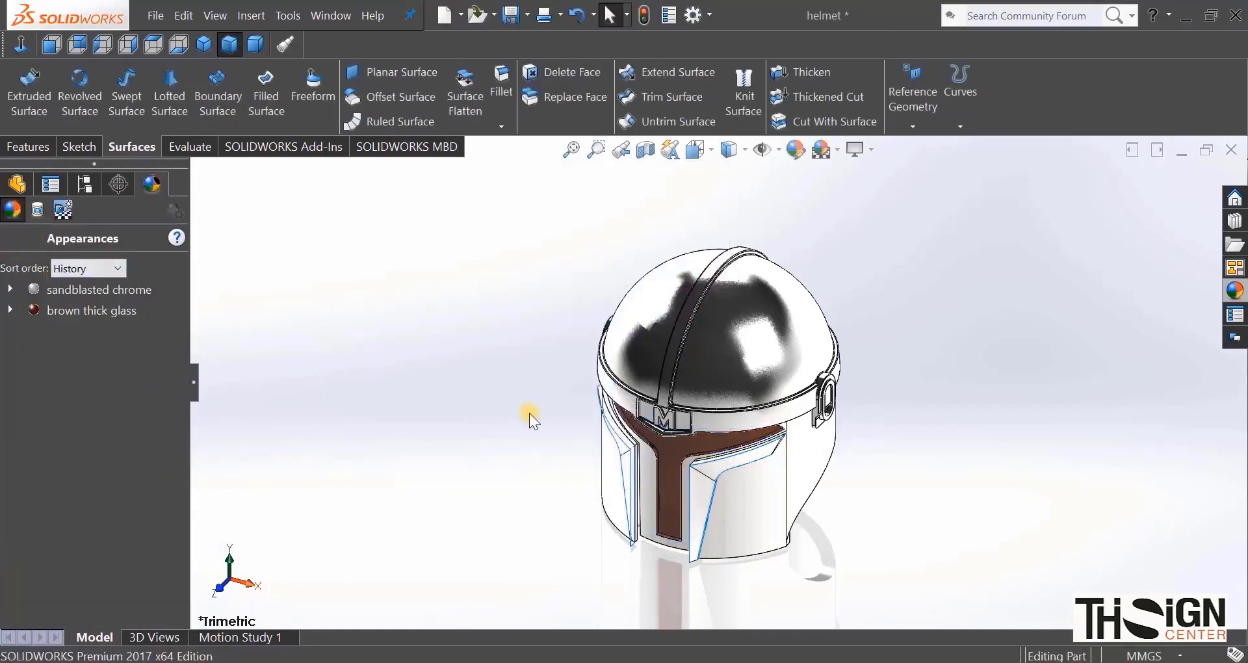
Step: Toggle Shadows In Shaded Mode and try the Perspective display on the helmet
scroll(641, 474, "down", 3)
left_click(869, 150)
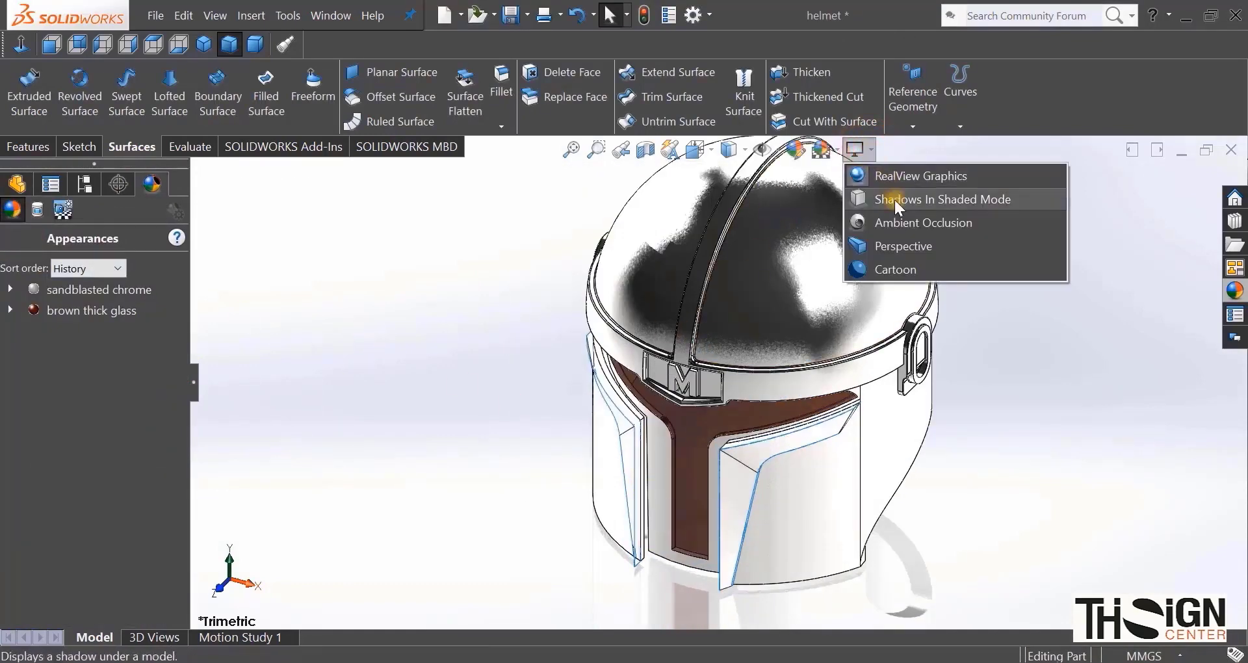
left_click(895, 201)
left_click(871, 151)
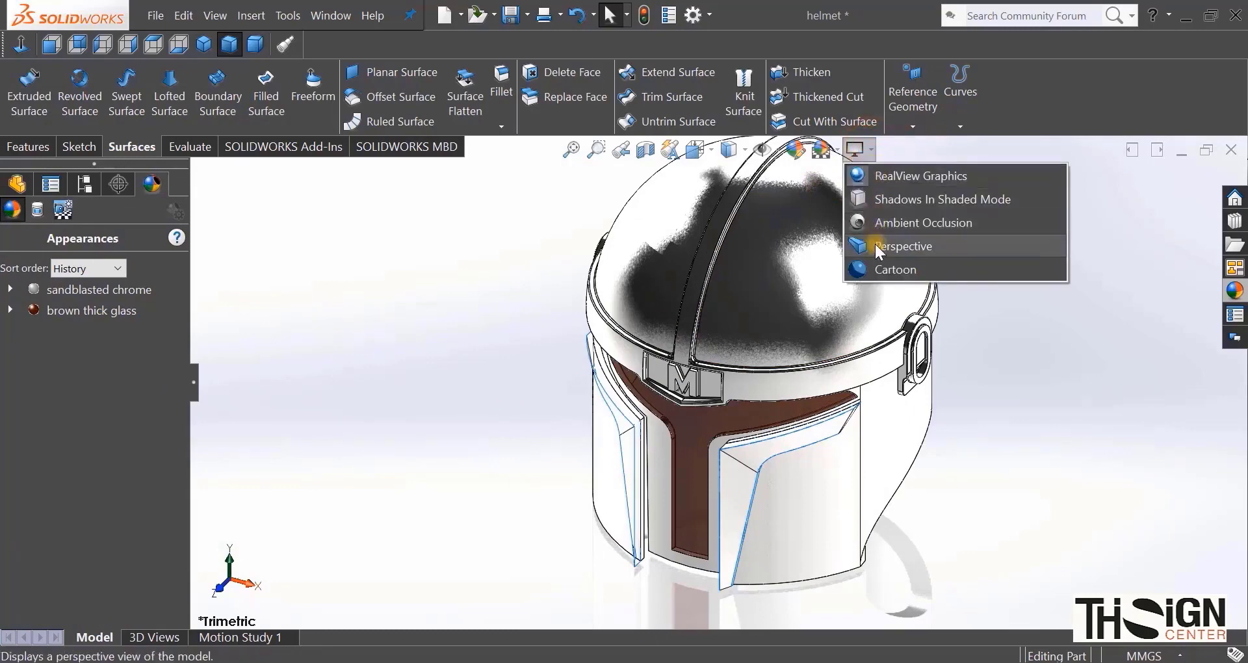
left_click(876, 245)
left_click(870, 151)
left_click(882, 246)
left_click(963, 195)
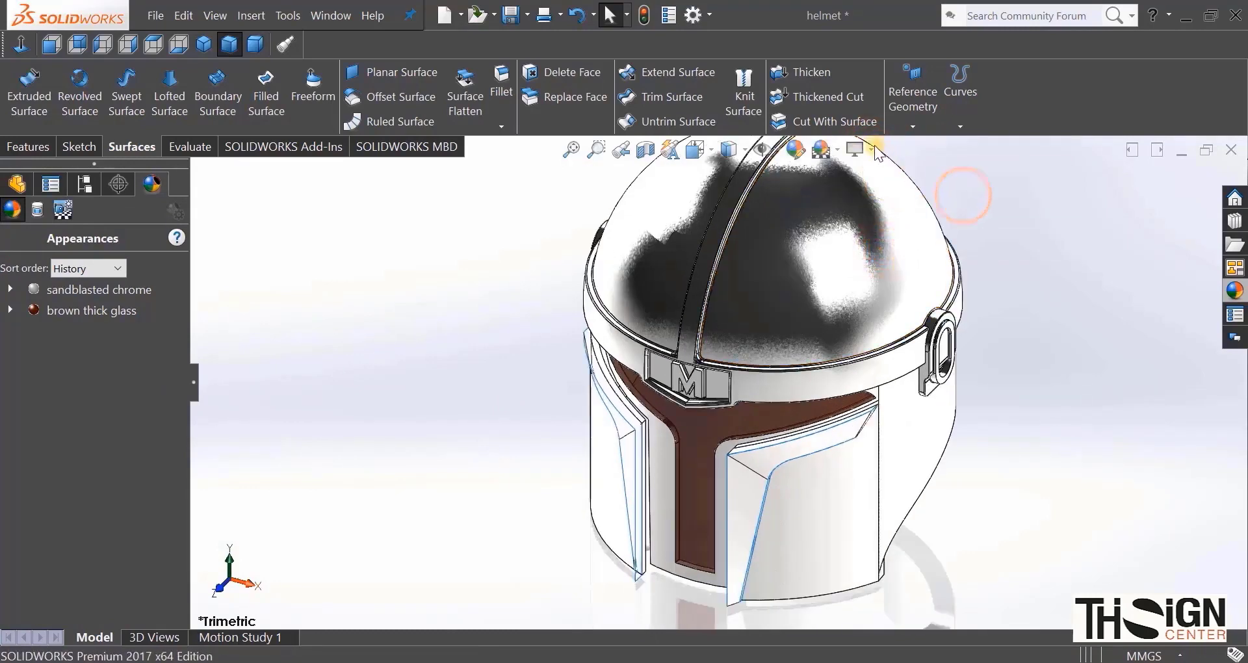
Step: Toggle Ambient Occlusion and switch the scene to one with a plain white background
left_click(870, 151)
left_click(878, 228)
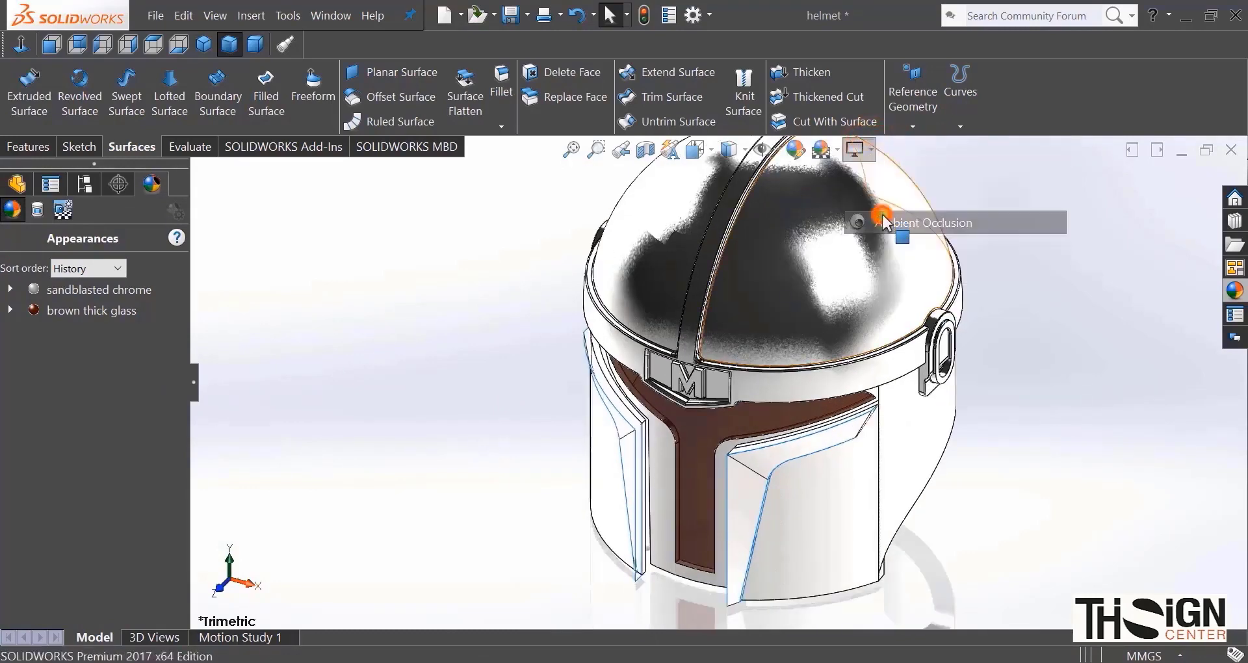
left_click(836, 151)
left_click(847, 201)
Step: Inspect the finished helmet and its visor from several angles, including the trimetric and front views
middle_click_drag(1050, 384, 843, 273)
scroll(757, 367, "down", 5)
middle_click_drag(675, 360, 755, 315)
scroll(755, 315, "up", 4)
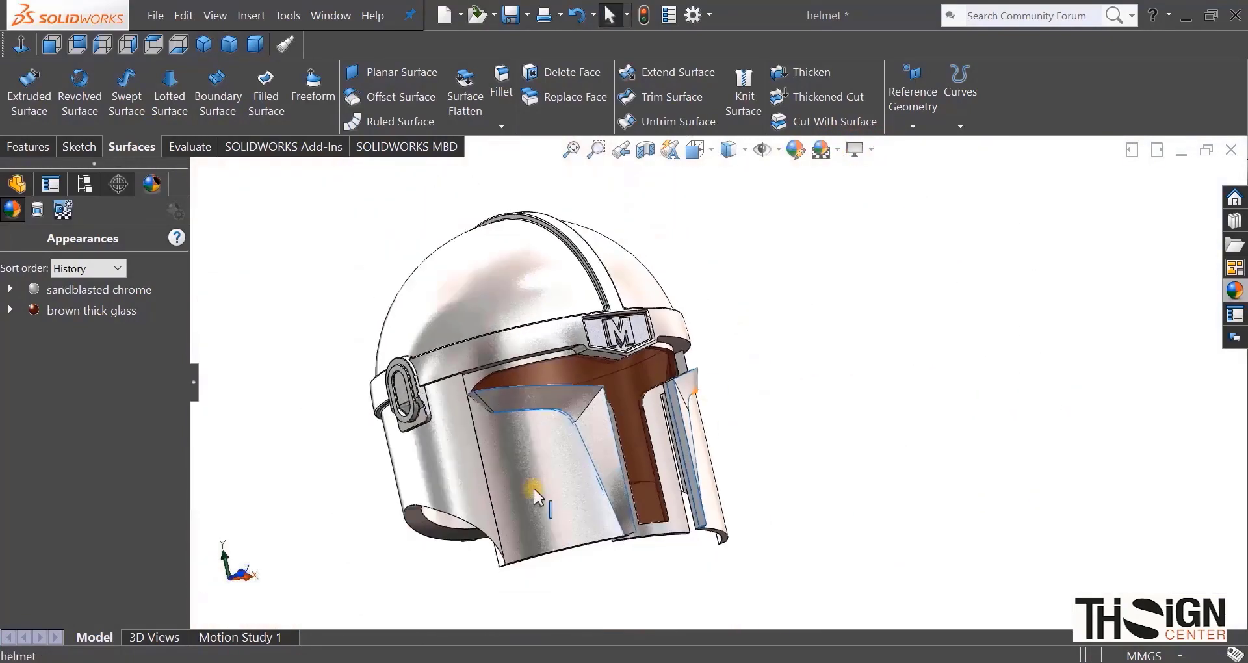
middle_click_drag(535, 492, 370, 292)
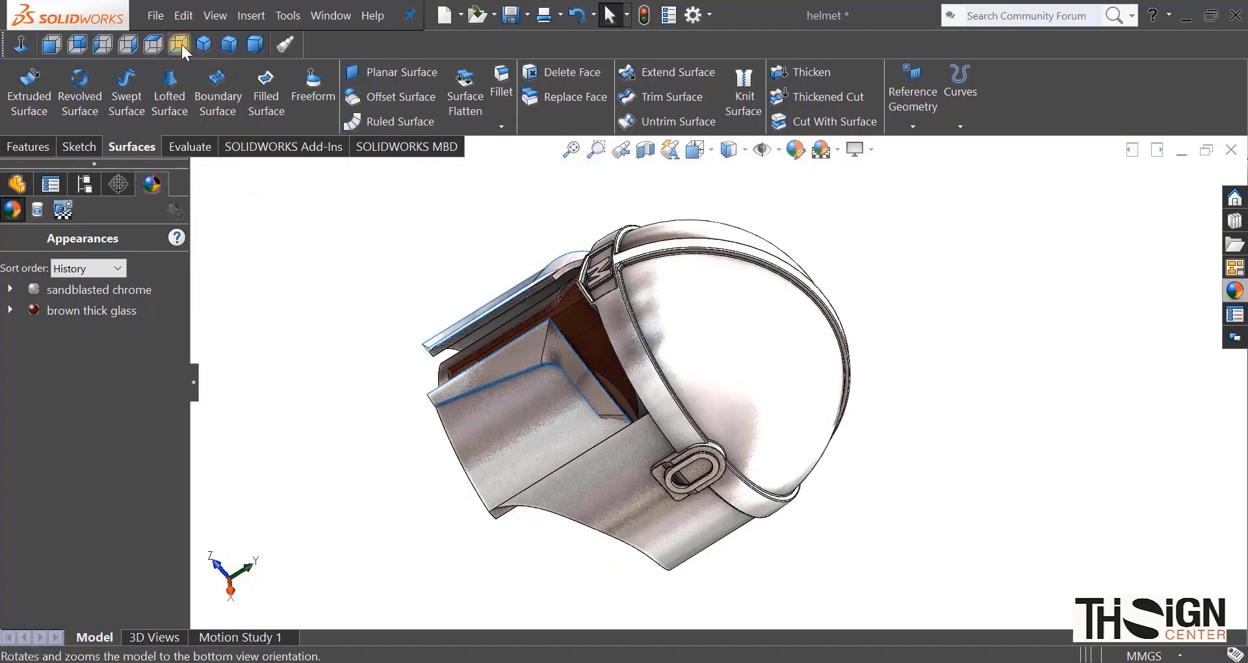
left_click(229, 45)
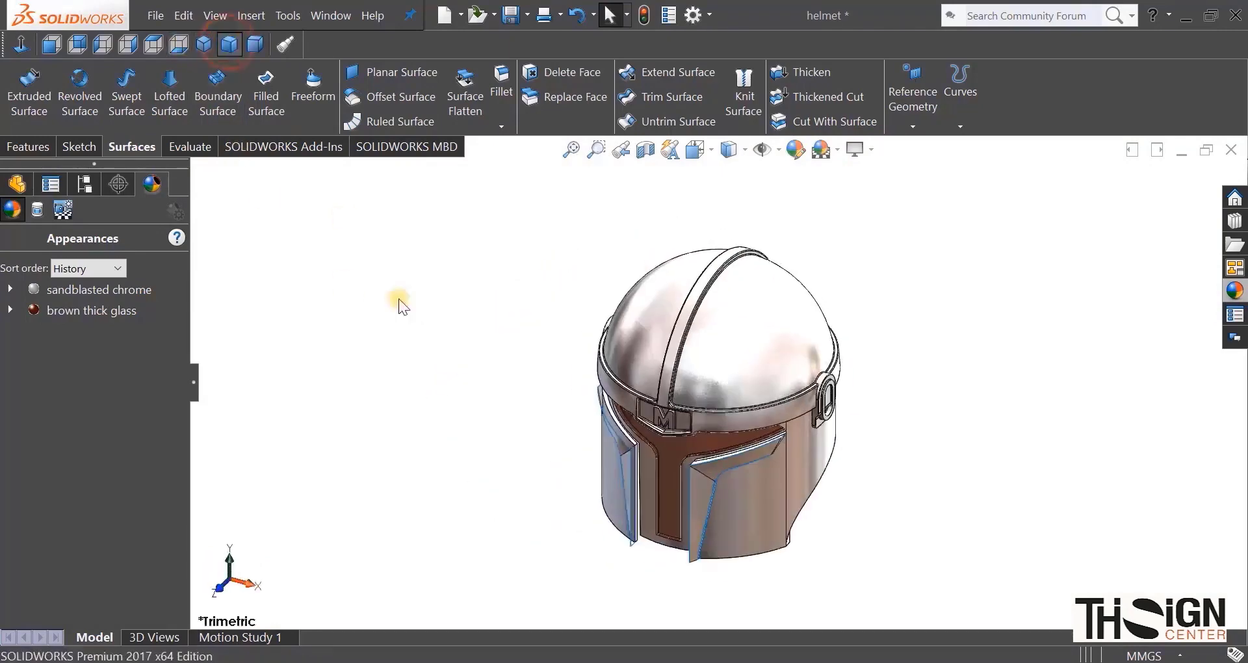
left_click(51, 44)
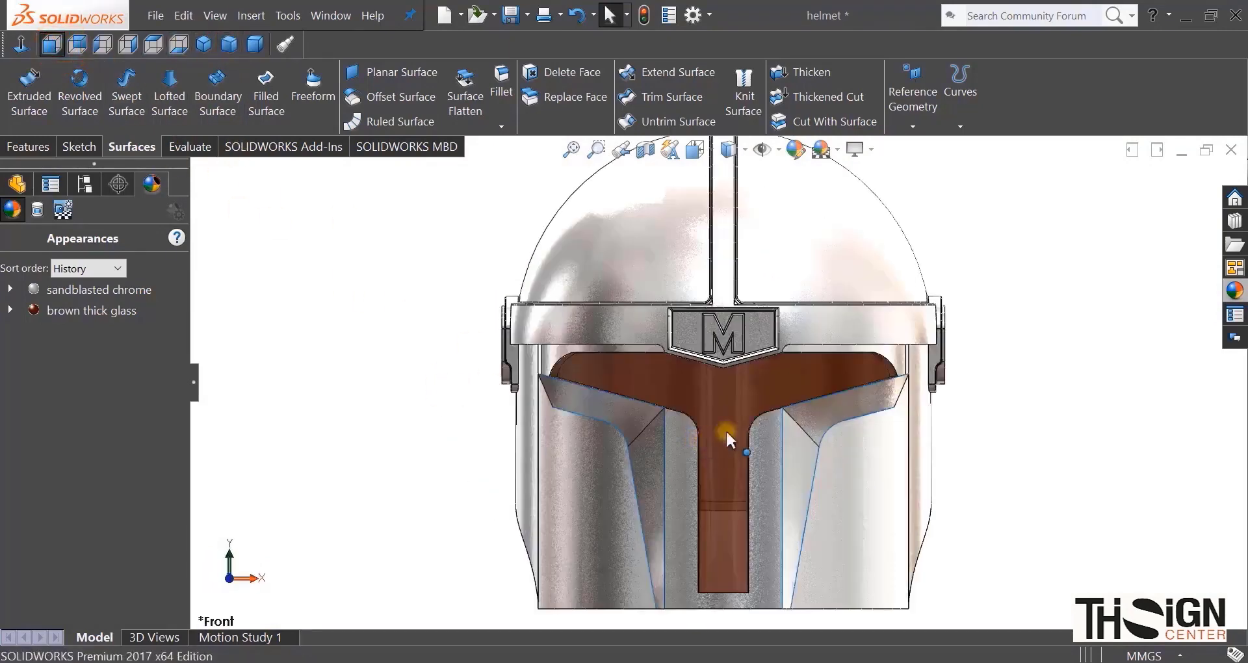
middle_click_drag(732, 432, 240, 314)
middle_click_drag(284, 362, 223, 259)
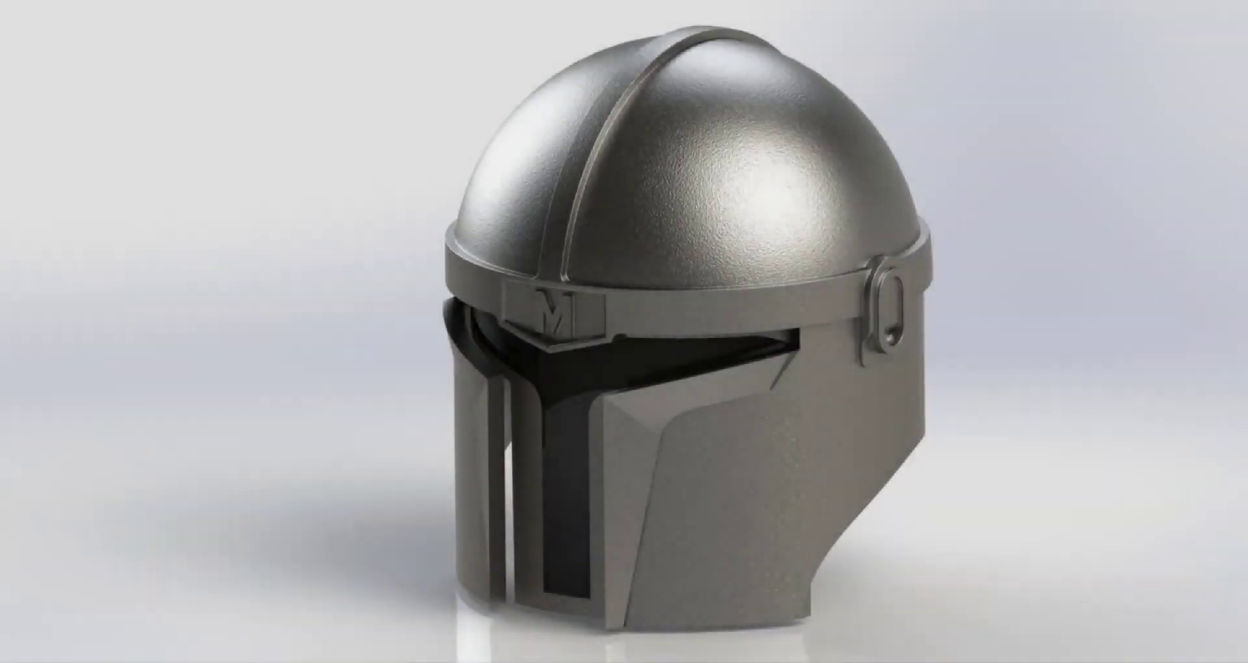